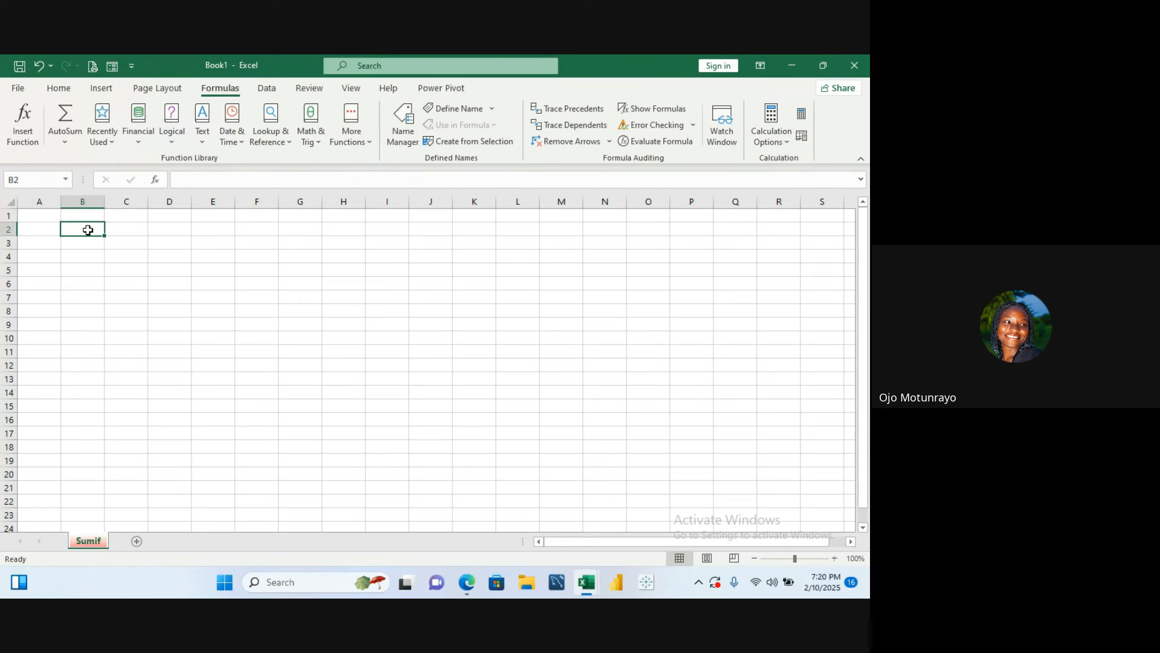
- Enter the column headers Product, Category and Revenue across row 2 starting in B2
text(Prod)
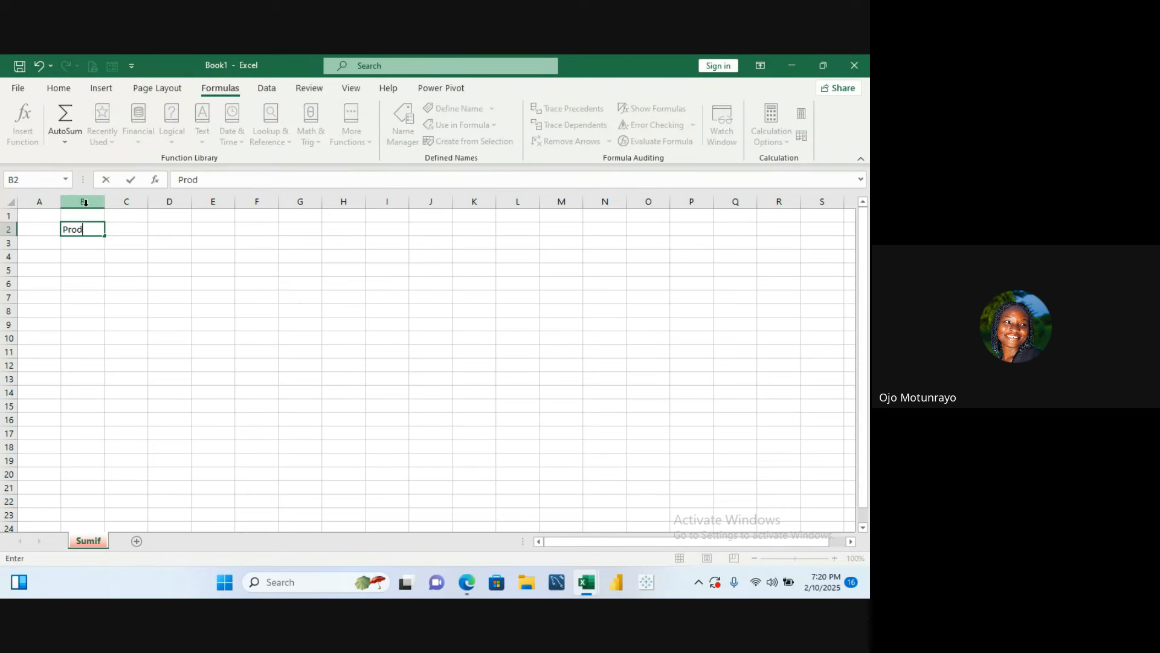
text(uct)
key(Tab)
text(Ca)
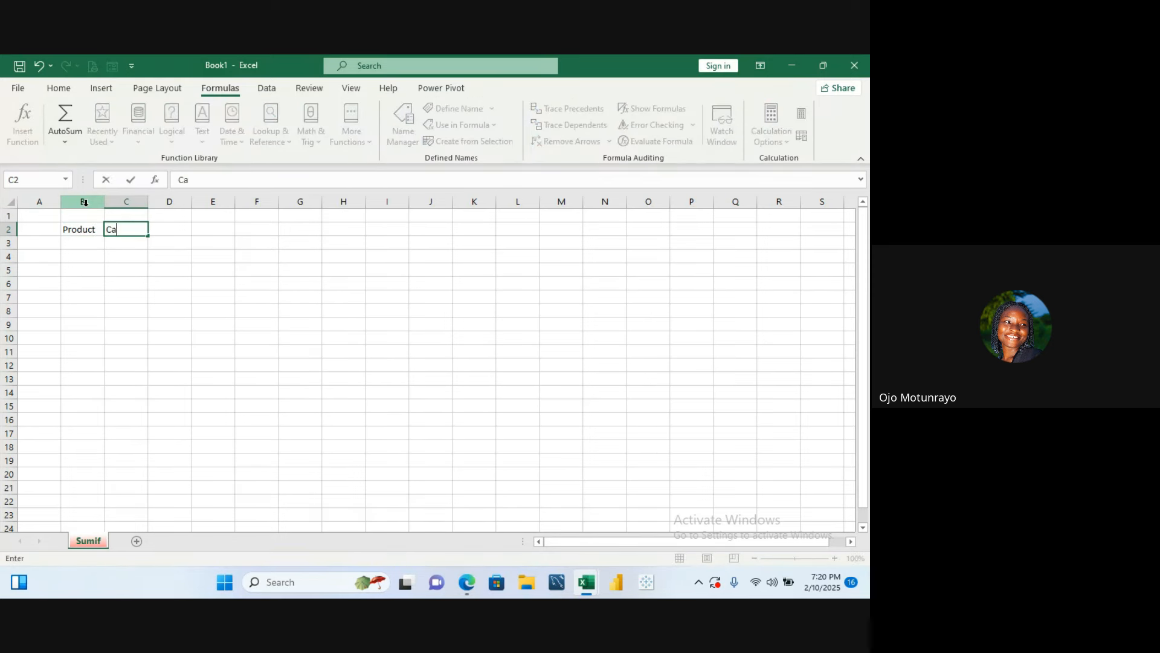
text(tegory)
key(Tab)
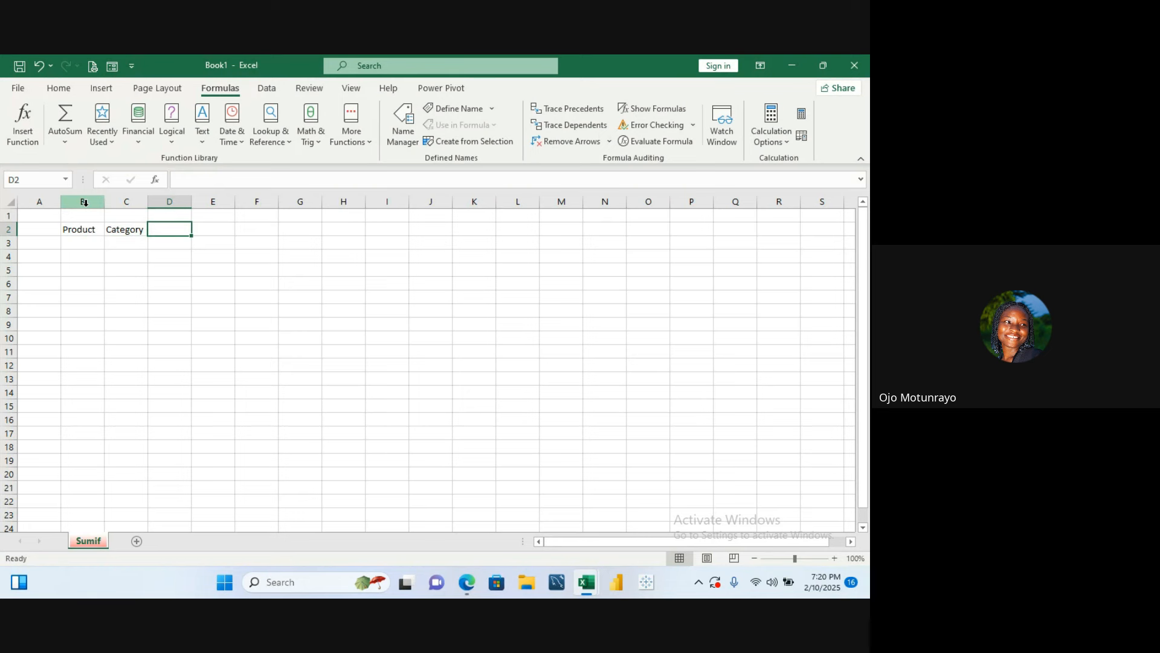
text(Revenue)
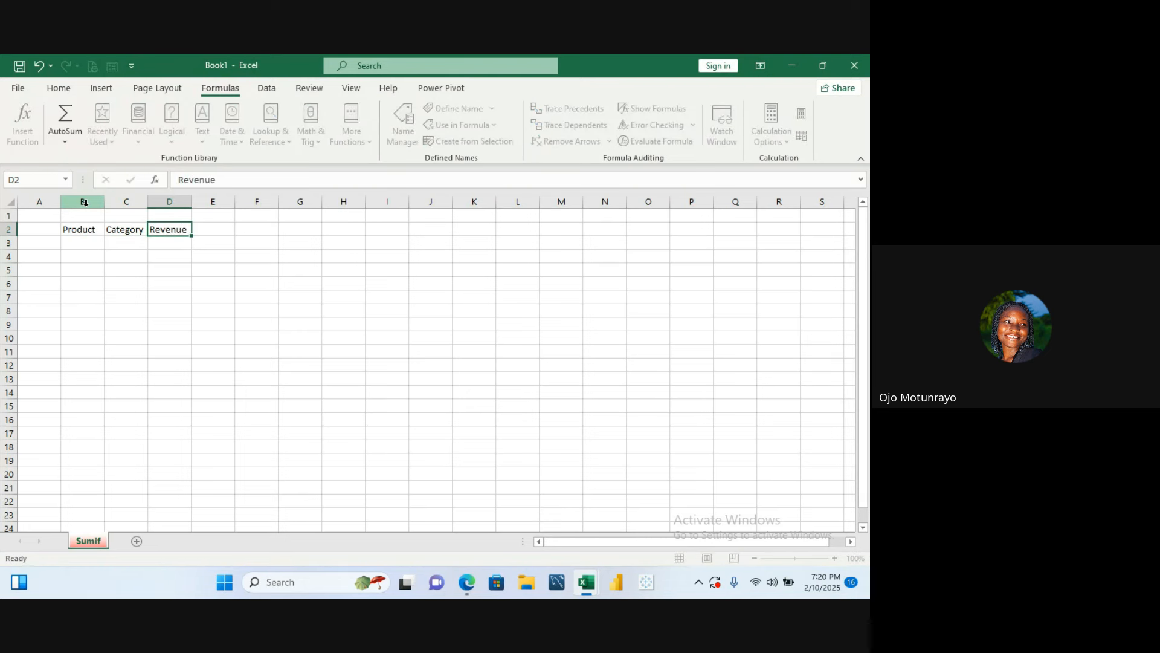
key(Return)
- Enter Blue Bag as the first product under the Product header
key(Left)
key(Left)
key(Left)
key(Right)
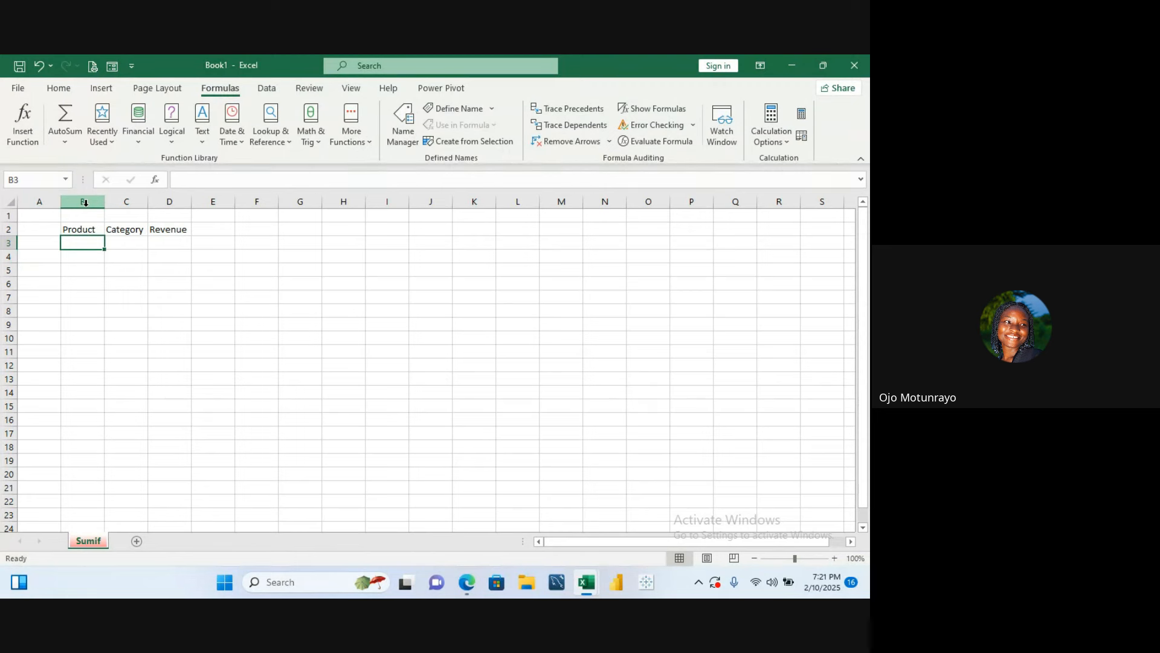
text(Blue b)
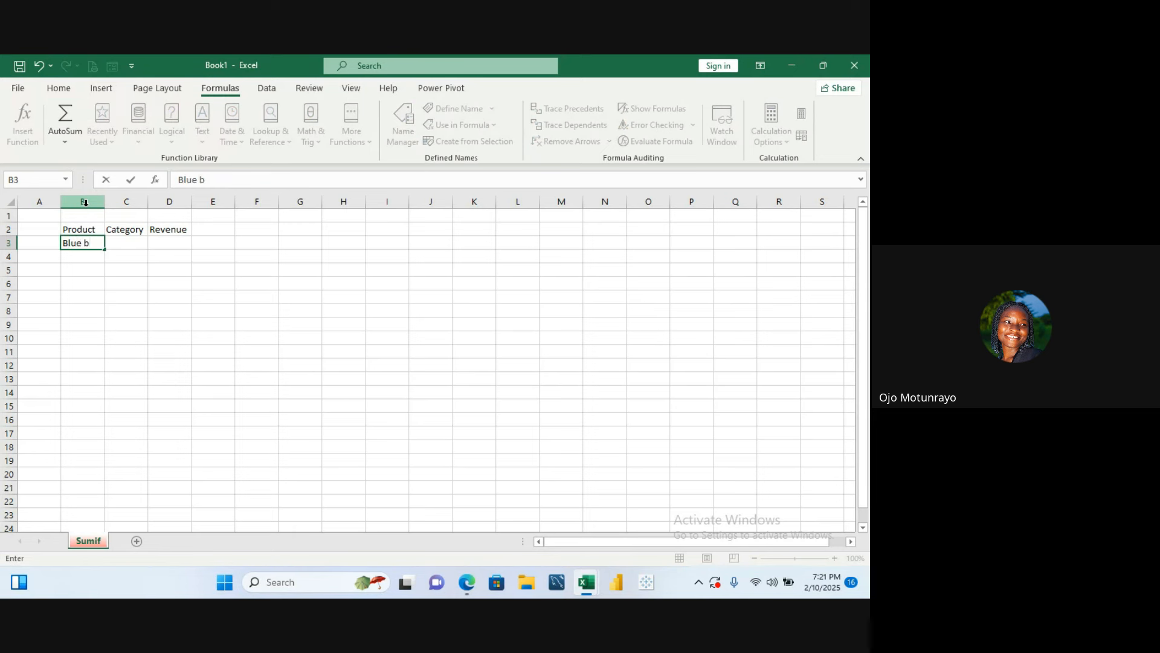
key(BackSpace)
text(Bsg)
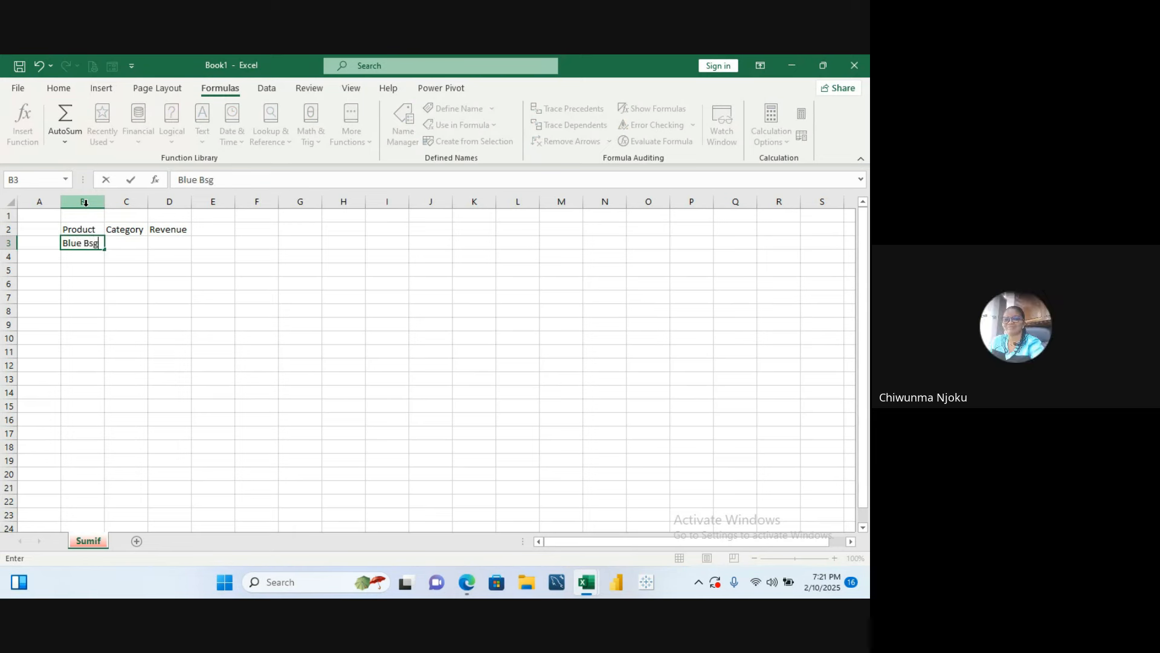
key(BackSpace)
key(BackSpace)
text(ag)
key(Return)
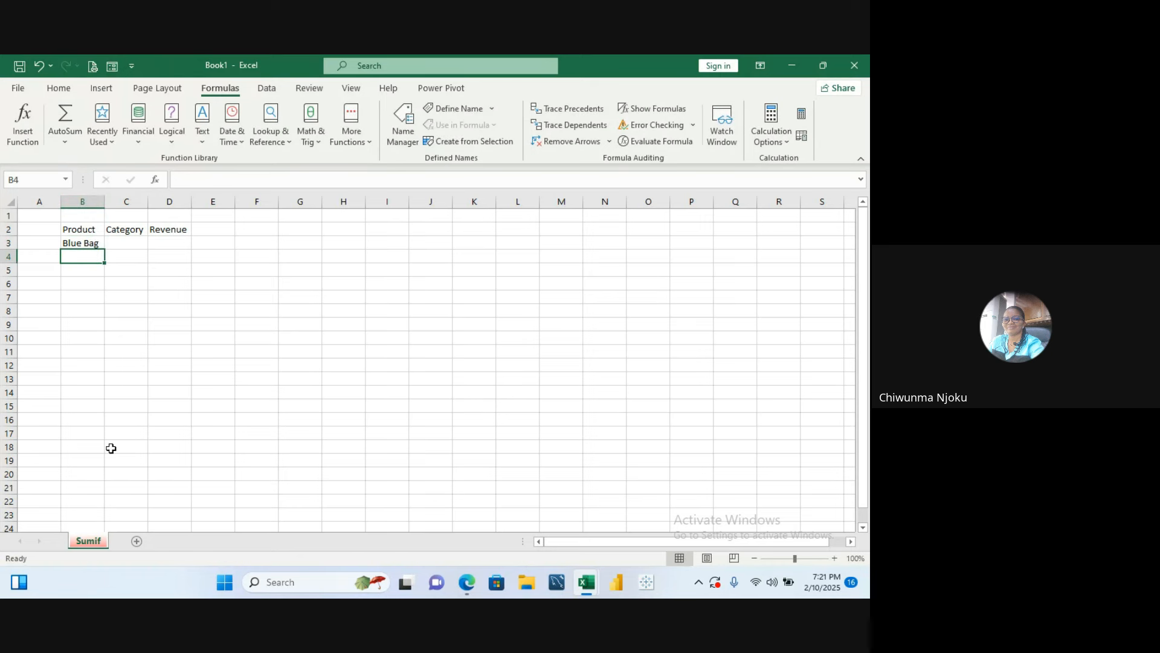
- Add Red Bag and Green Bag below it in the Product column
text(Re)
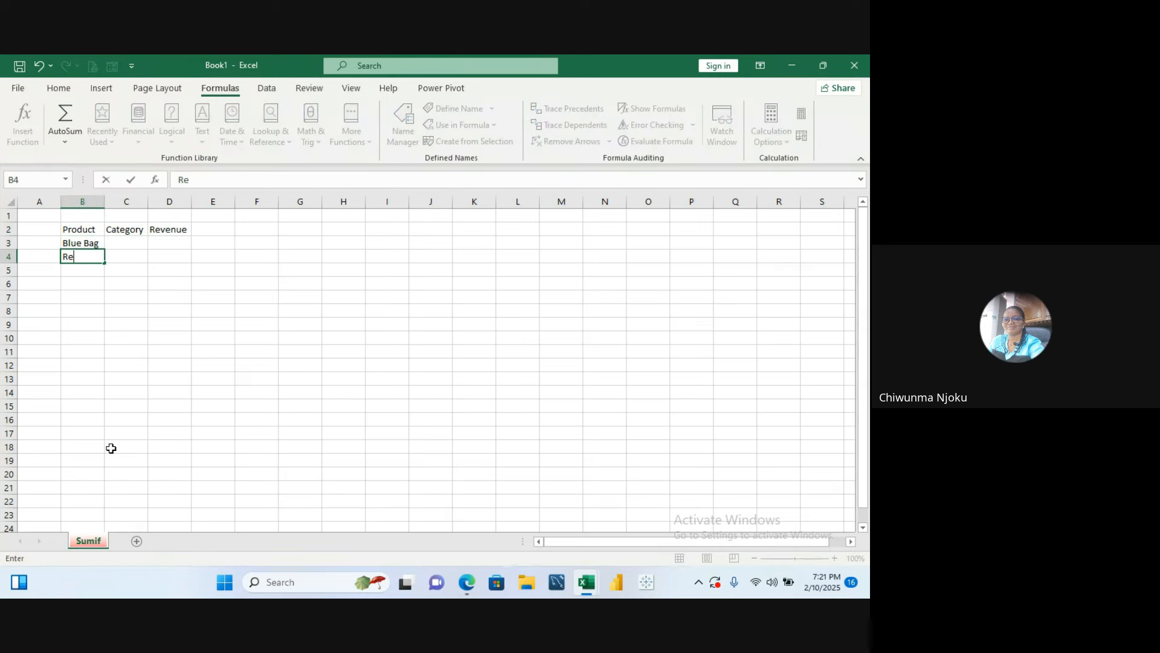
text(d Bag)
key(Return)
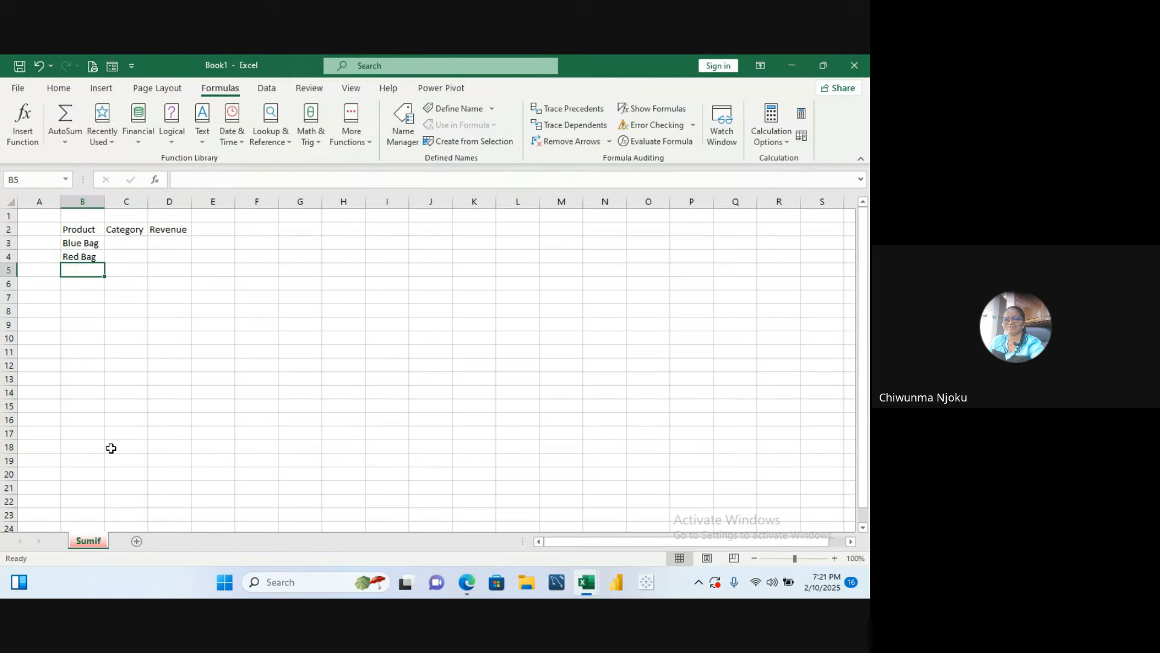
text(Green)
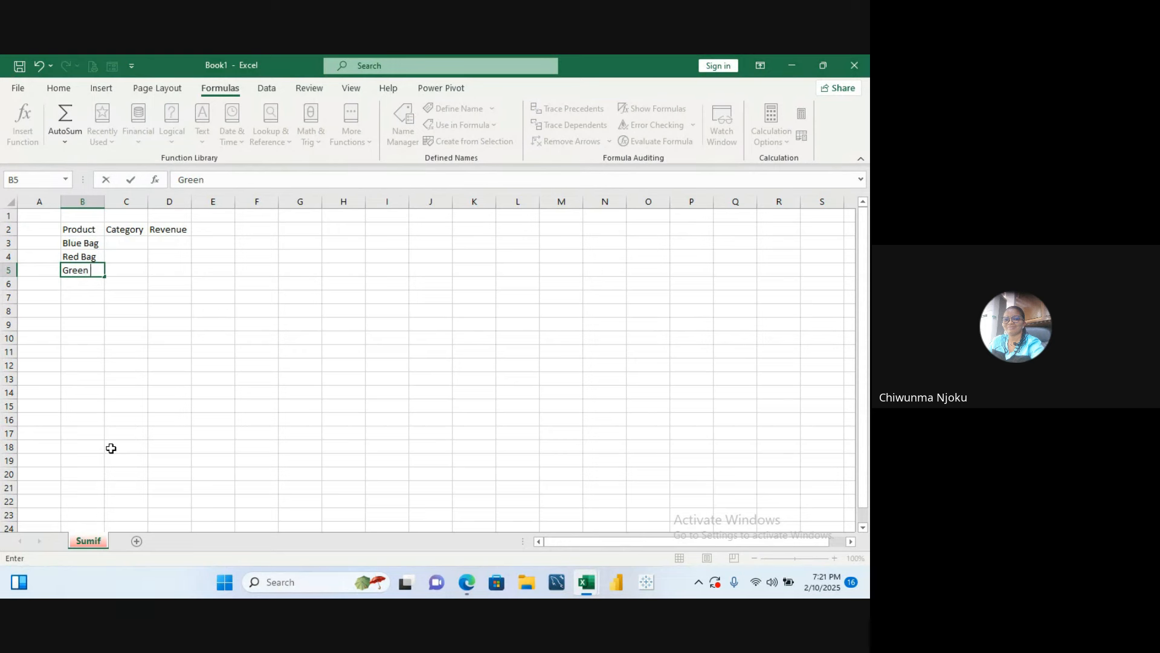
text( Bag)
key(Return)
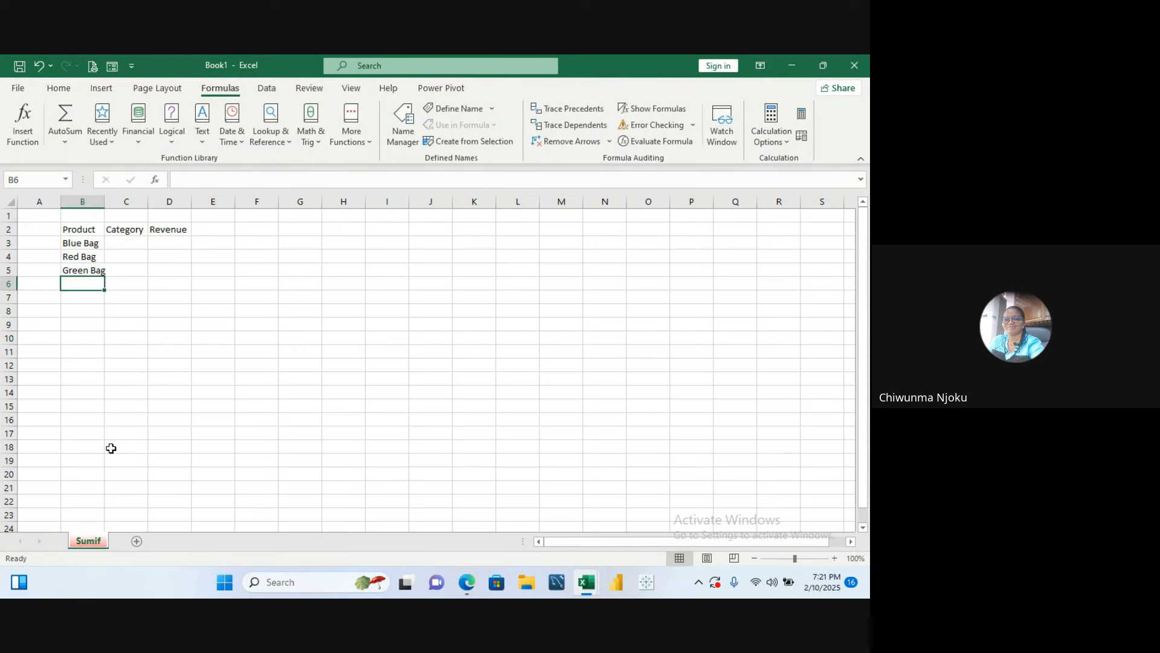
- Add Blue Cap, Red Cap and Green Cap to the Product column
text(Blu)
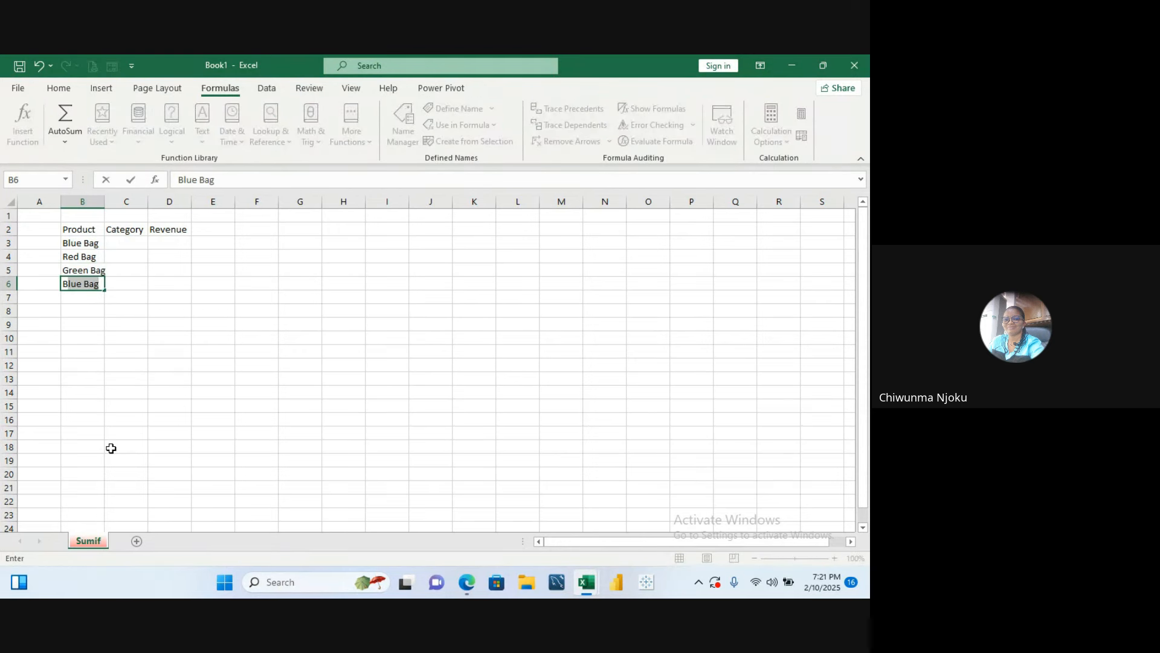
text(e Cap)
key(Return)
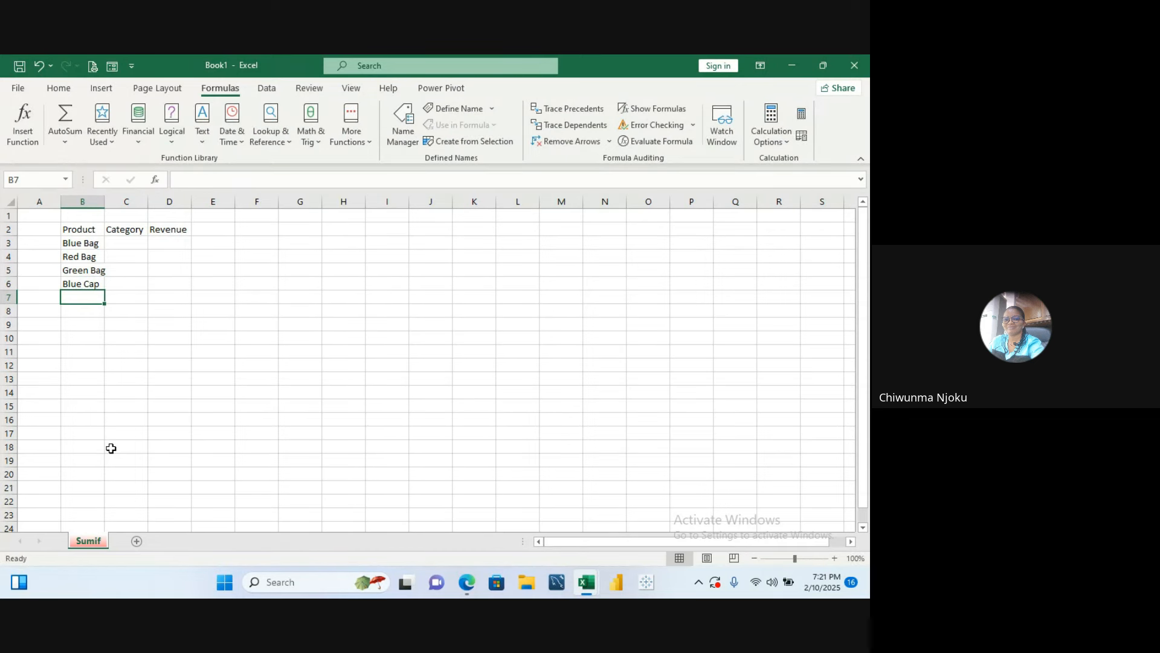
text(Red )
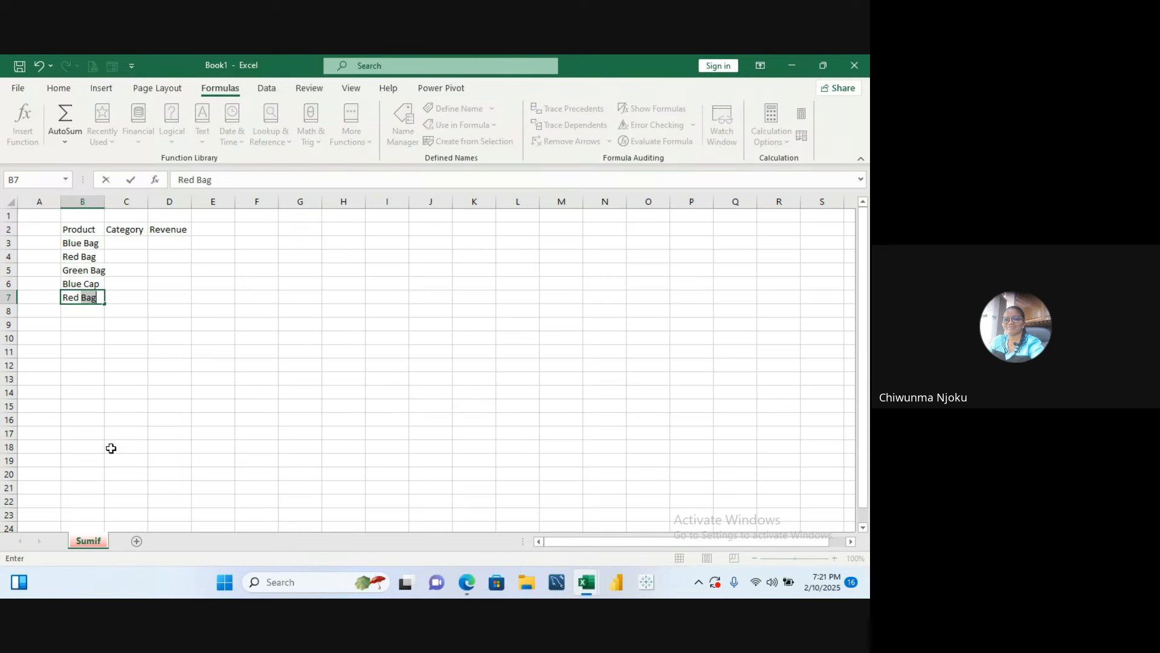
text(Cap)
key(Return)
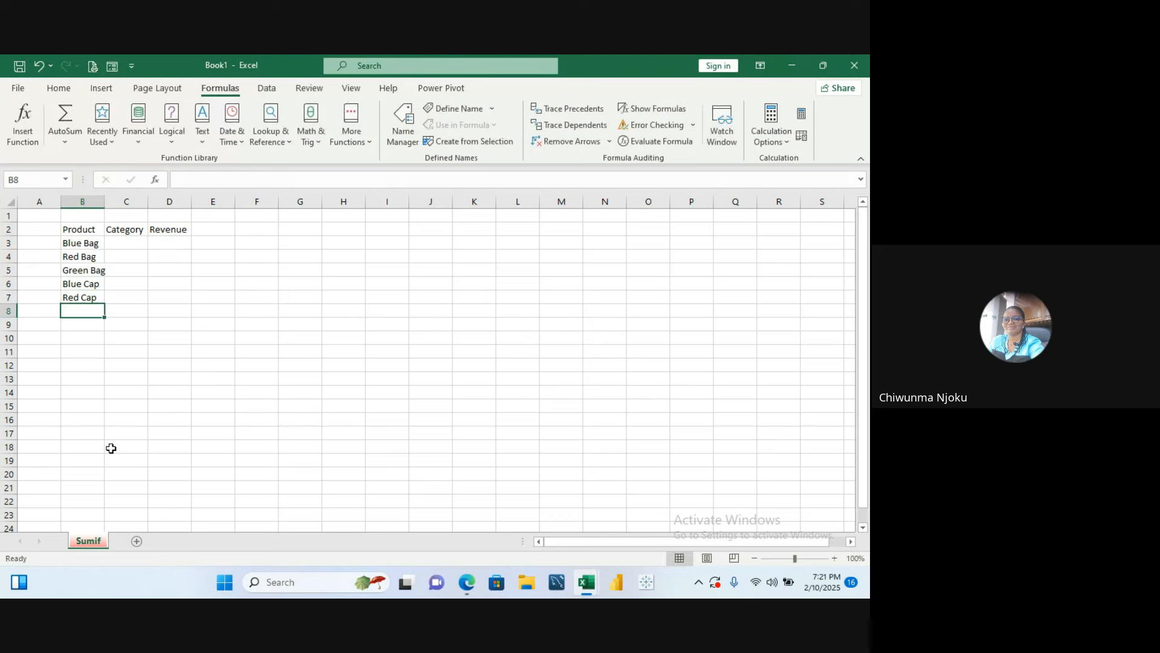
text(Gr)
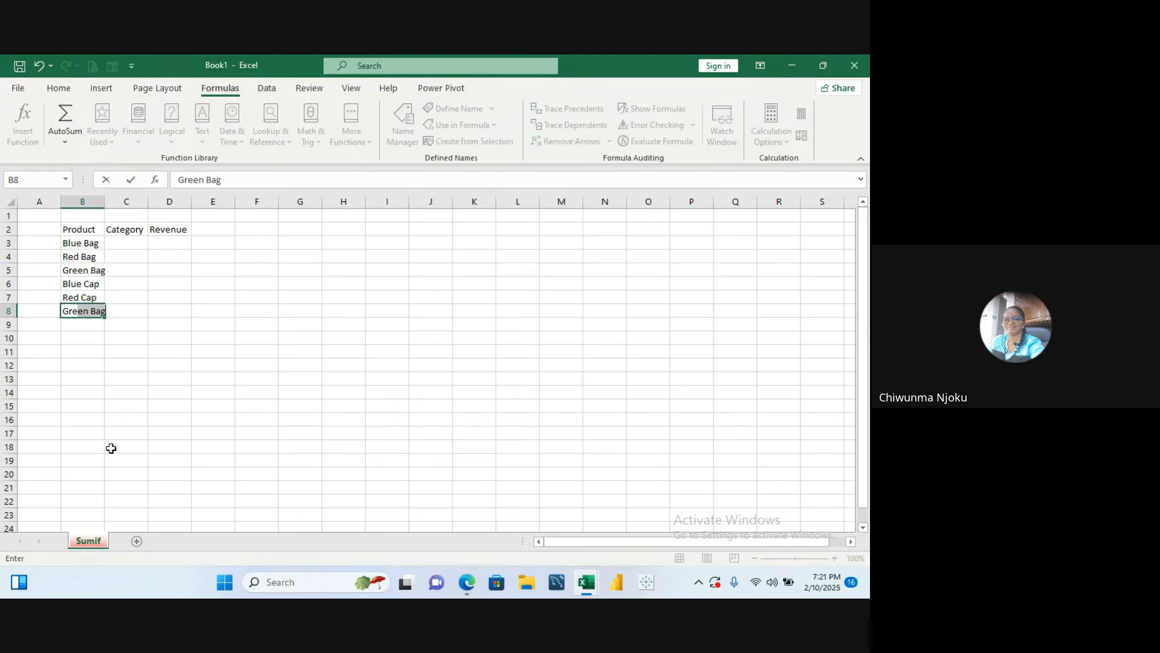
text(een Cap)
key(Return)
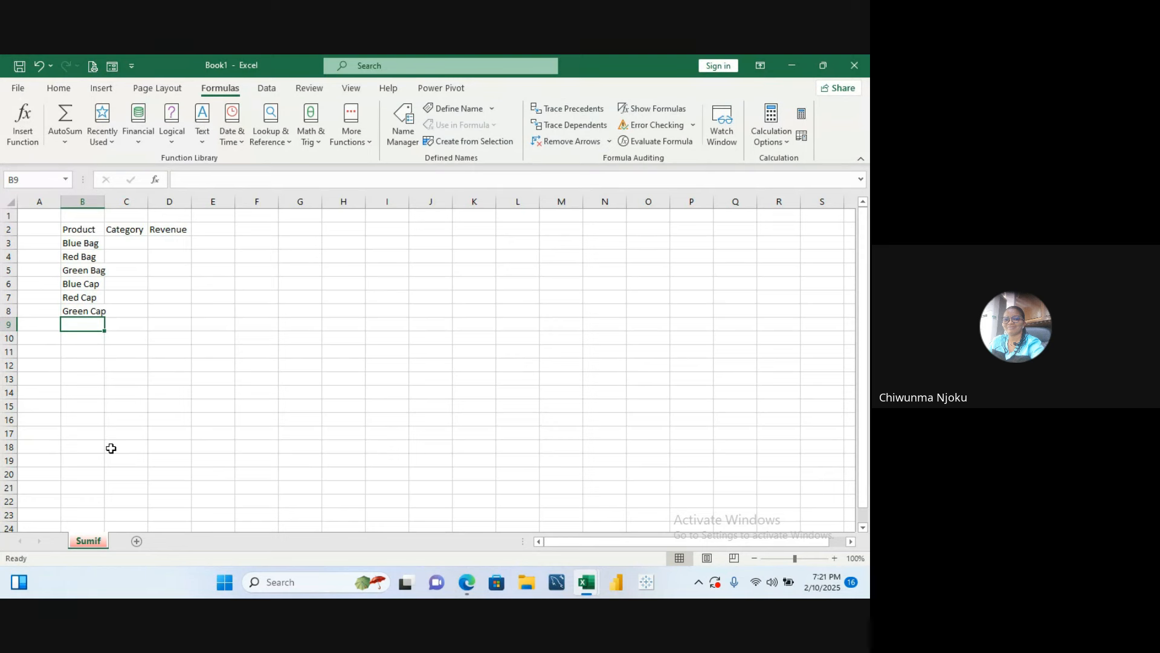
- Add Blue Hat, Red Hat and Green Hat to the Product column
text(Blue n)
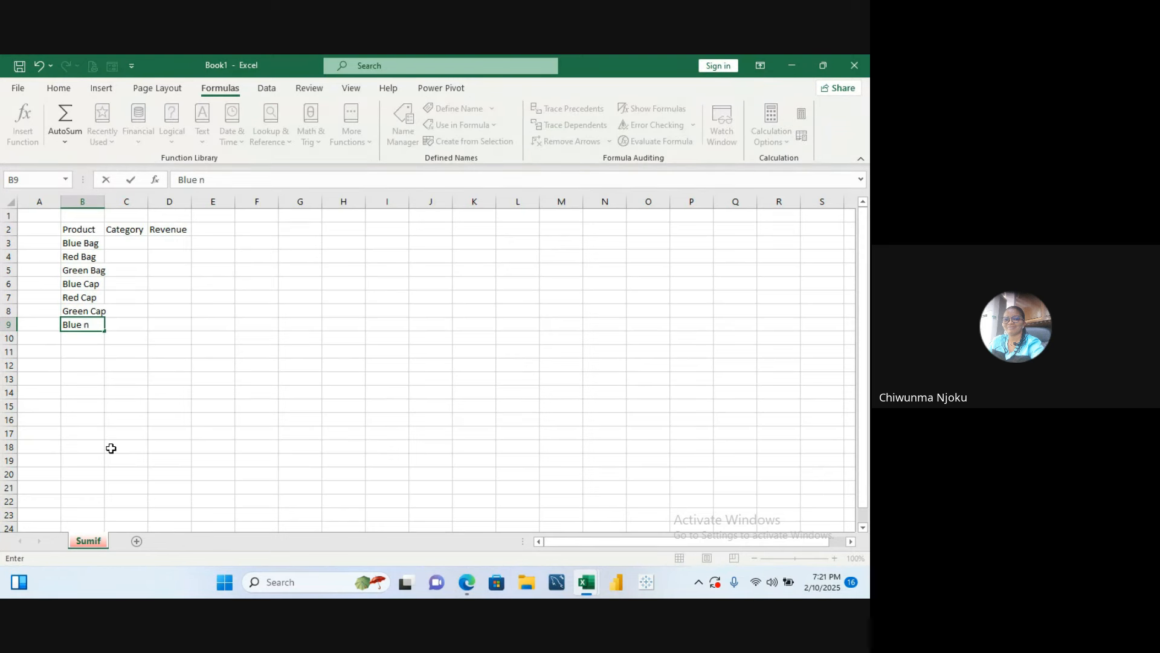
key(BackSpace)
text(Hat)
key(Return)
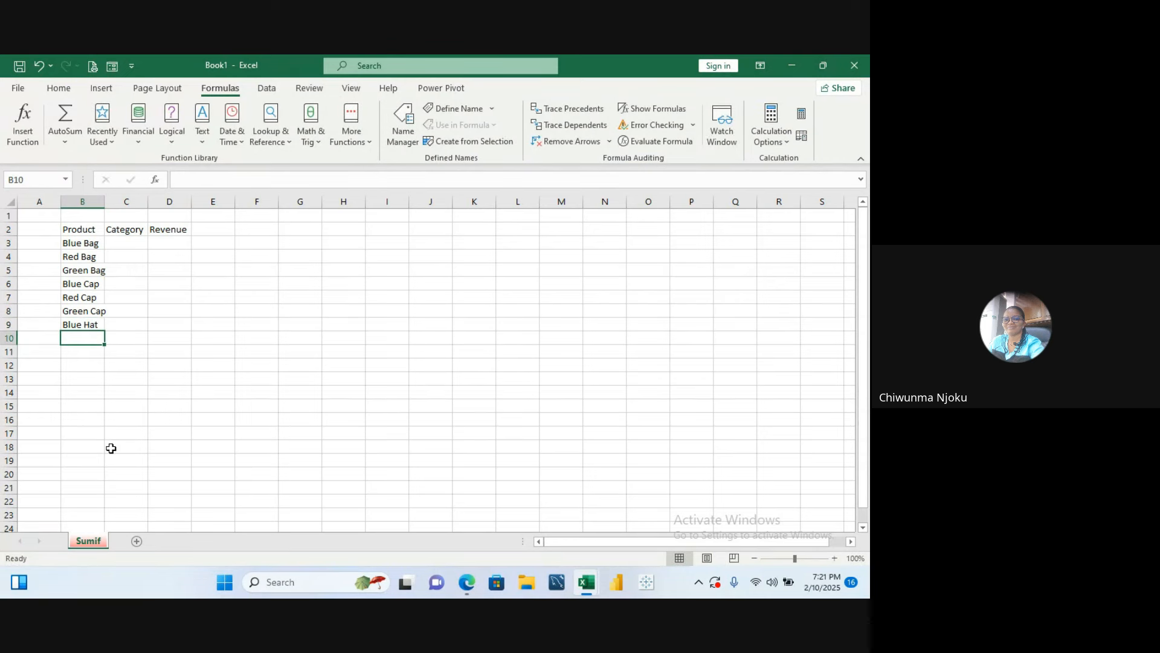
text(Red Hat)
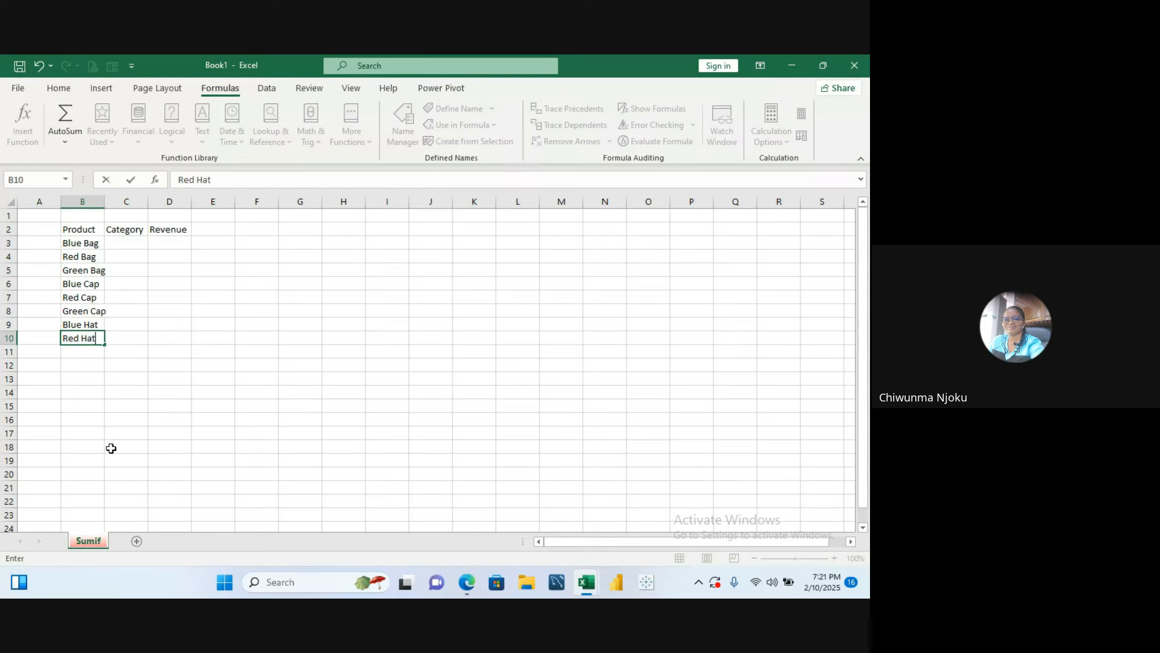
key(Return)
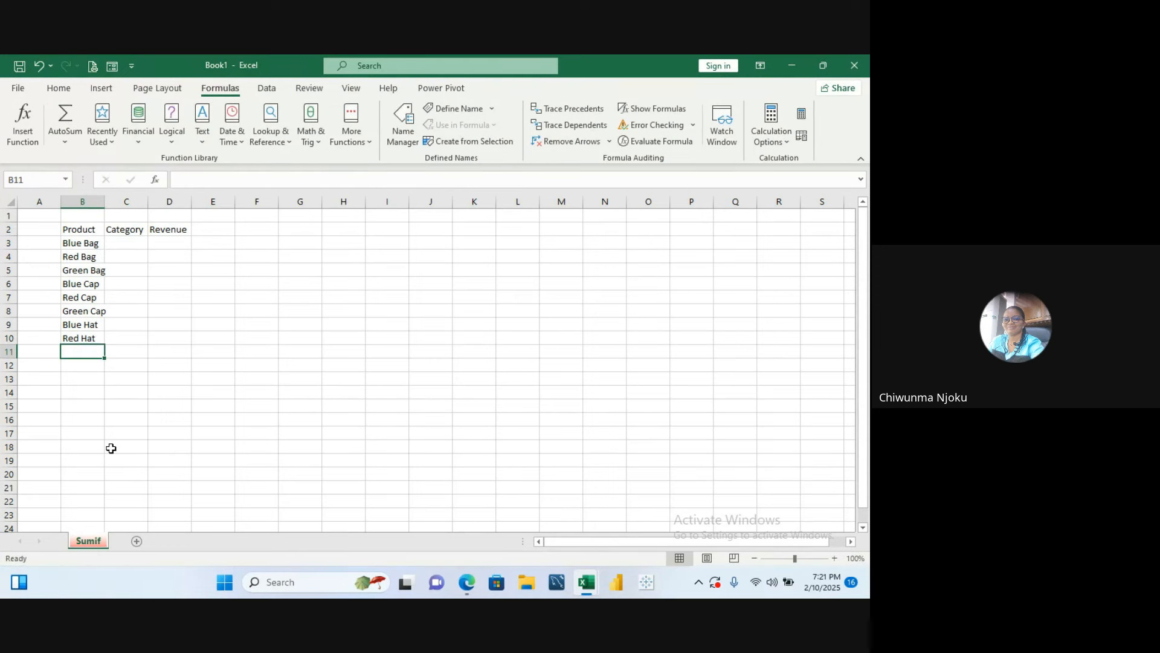
text(Gree)
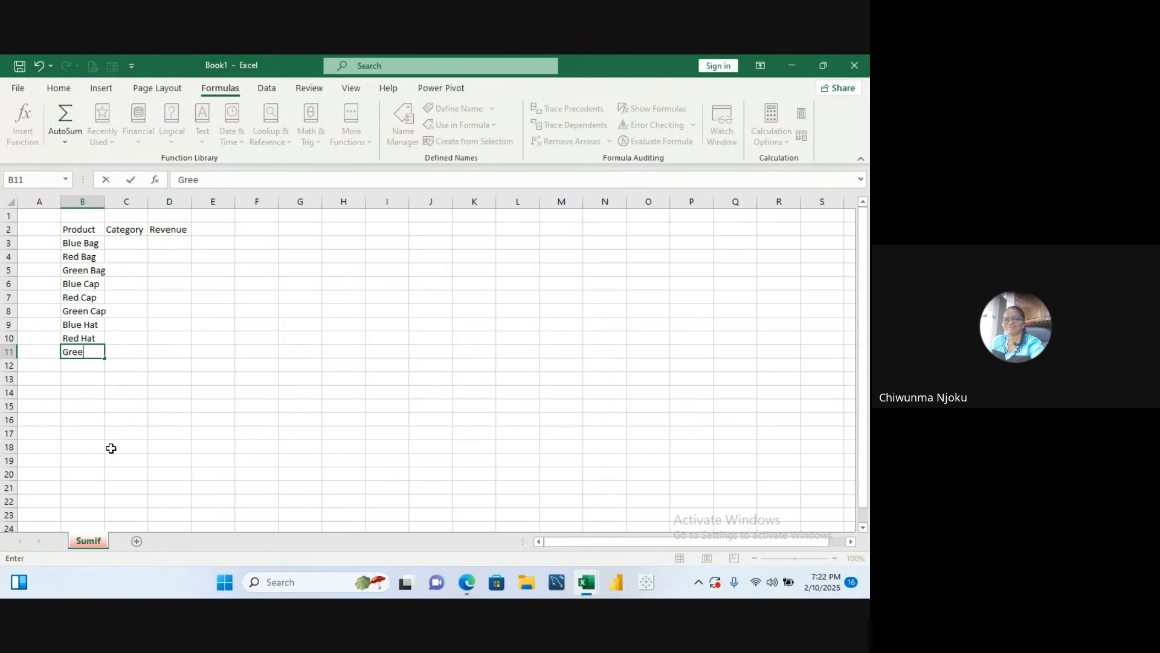
text(n atr)
key(BackSpace)
key(BackSpace)
key(BackSpace)
key(BackSpace)
text(Hat)
- Enter Bag as the category for Blue Bag, Red Bag and Green Bag
click(134, 243)
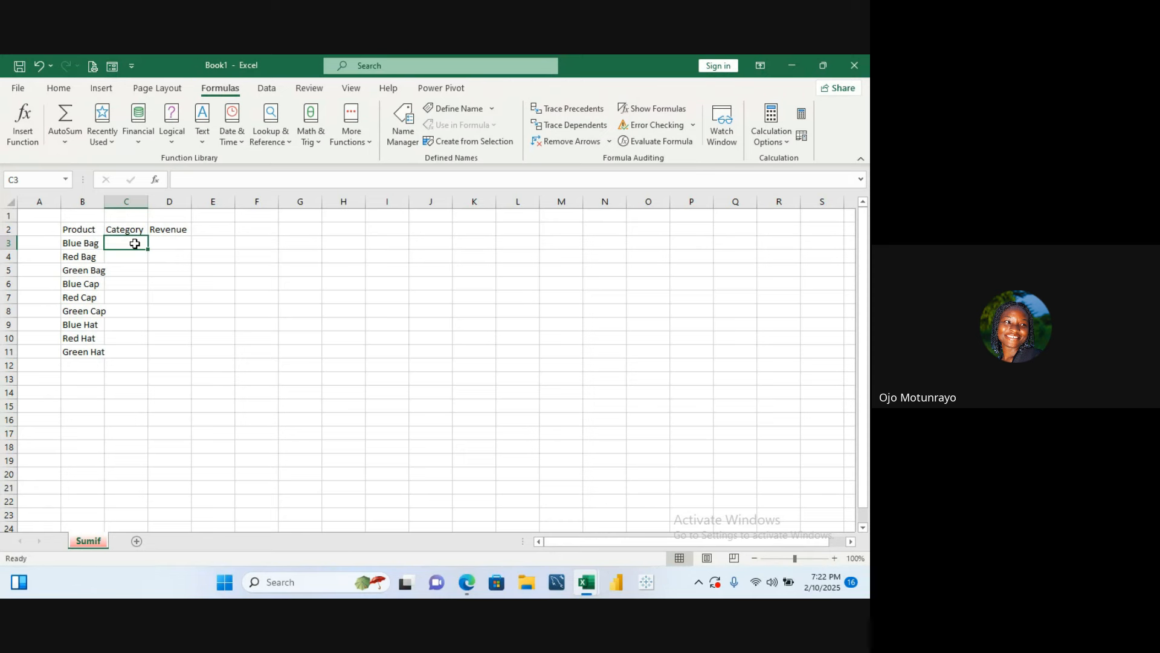
text(Bag)
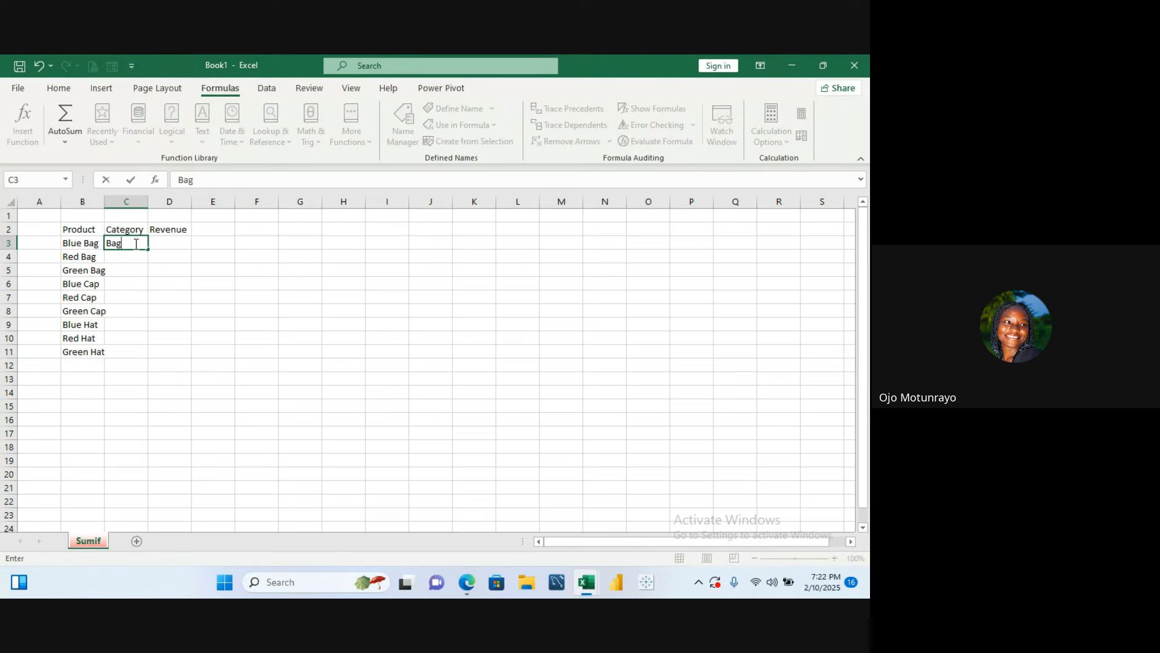
key(Return)
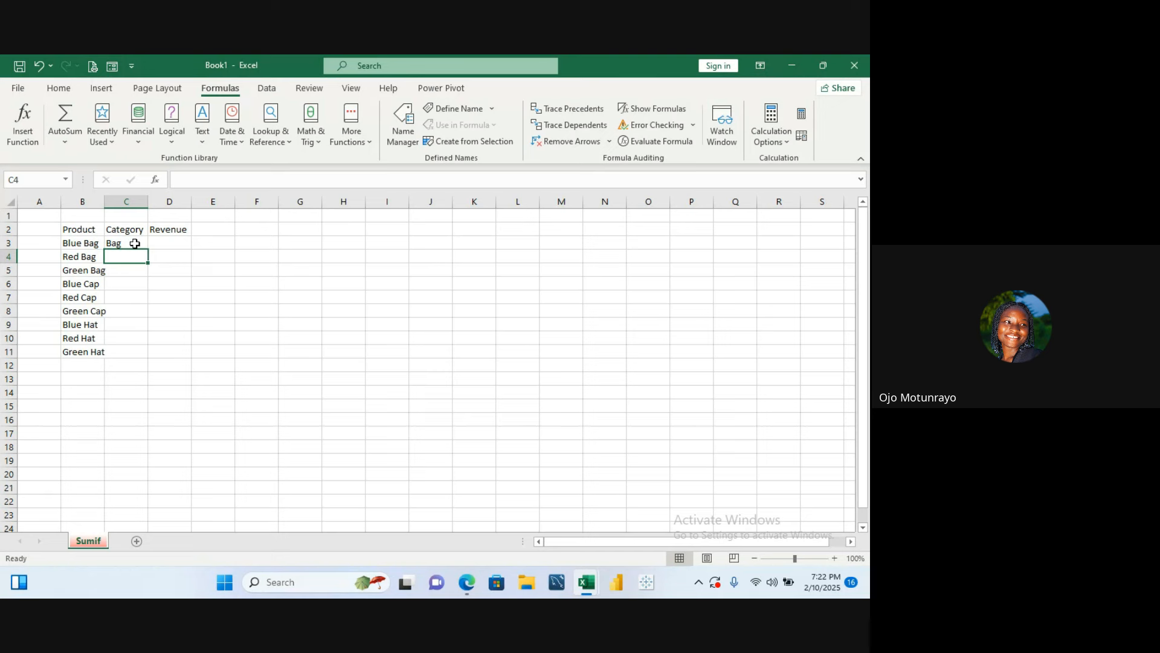
text(Bag)
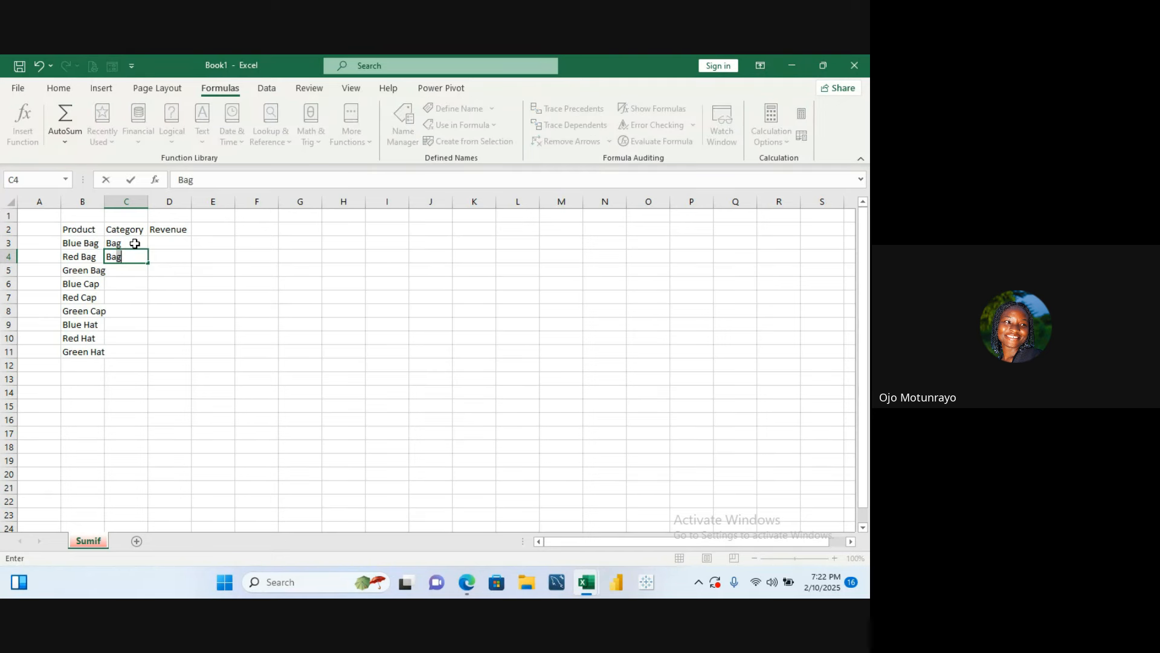
key(Return)
key(Tab)
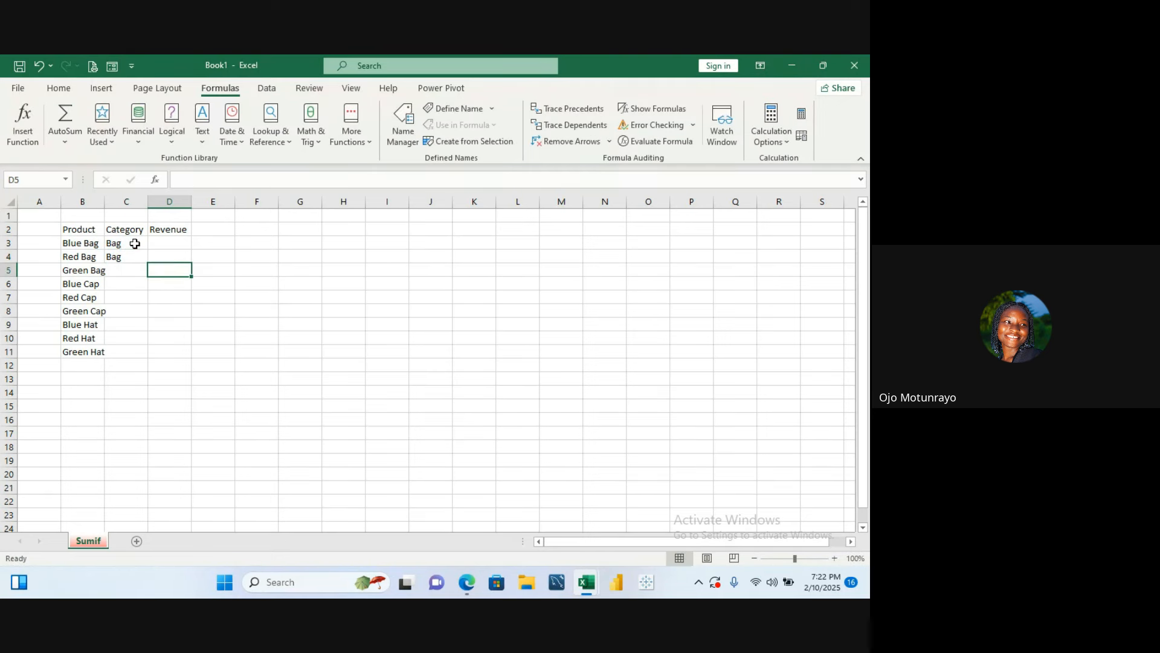
click(115, 271)
text(Bag)
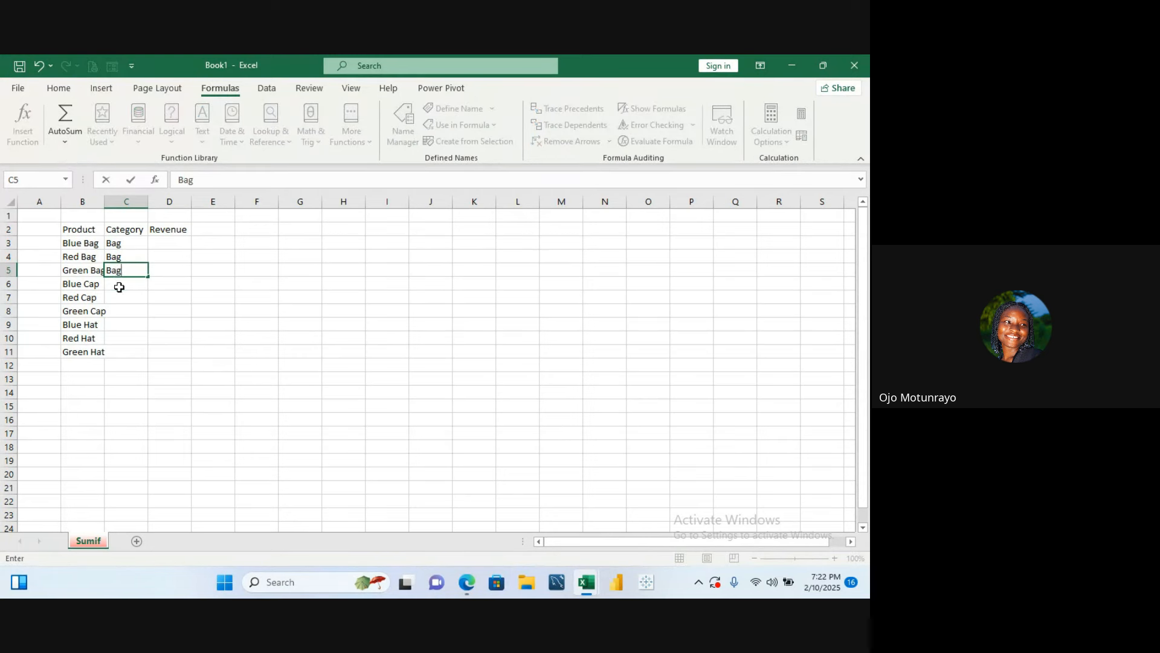
- Enter Cap as the category for Blue Cap, Red Cap and Green Cap
click(117, 284)
text(Cap)
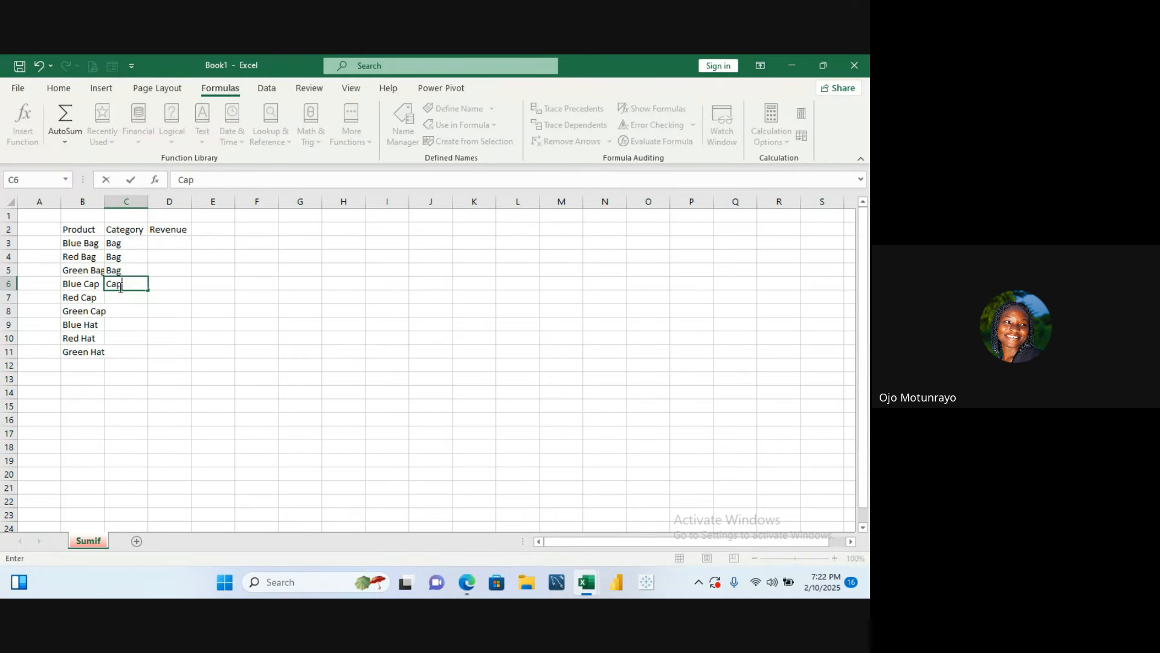
key(Return)
text(Cap)
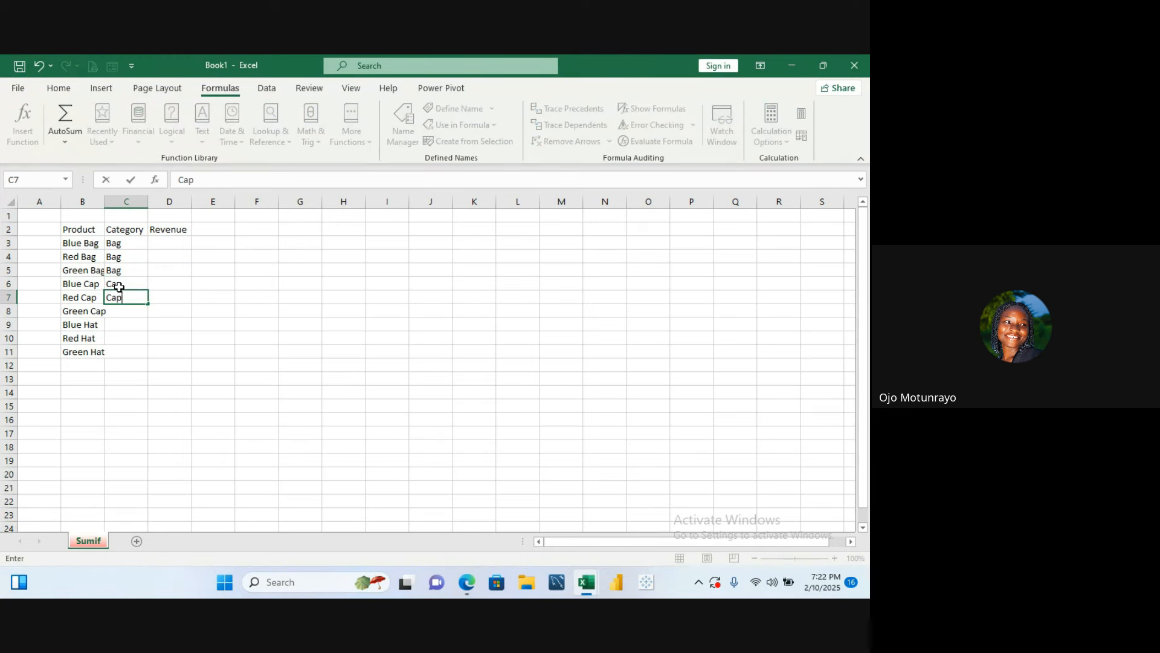
key(Return)
text(Cap)
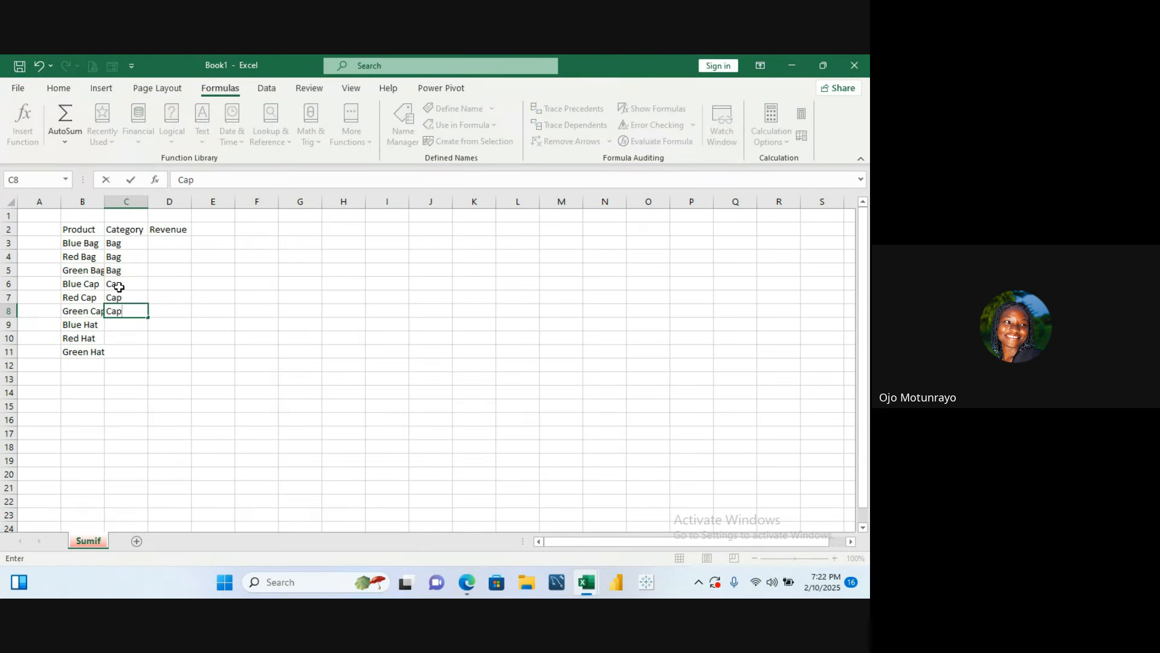
key(Return)
- Enter Hat as the category for Blue Hat
text(bag)
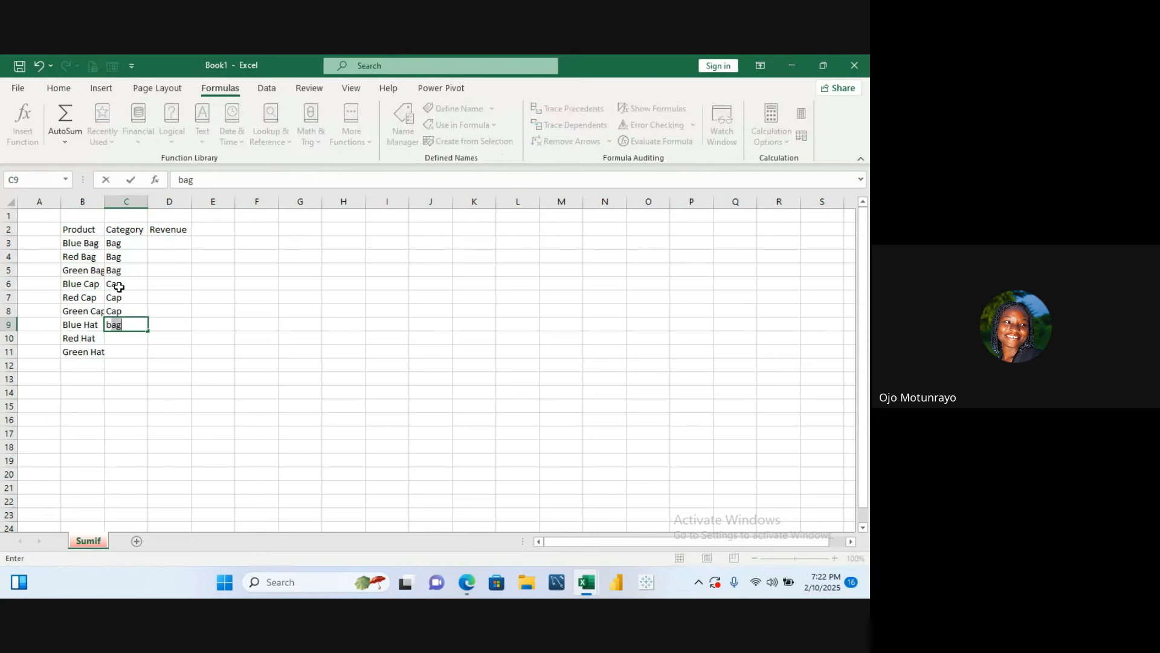
text(lue)
key(BackSpace)
key(BackSpace)
key(BackSpace)
key(BackSpace)
text(Hat)
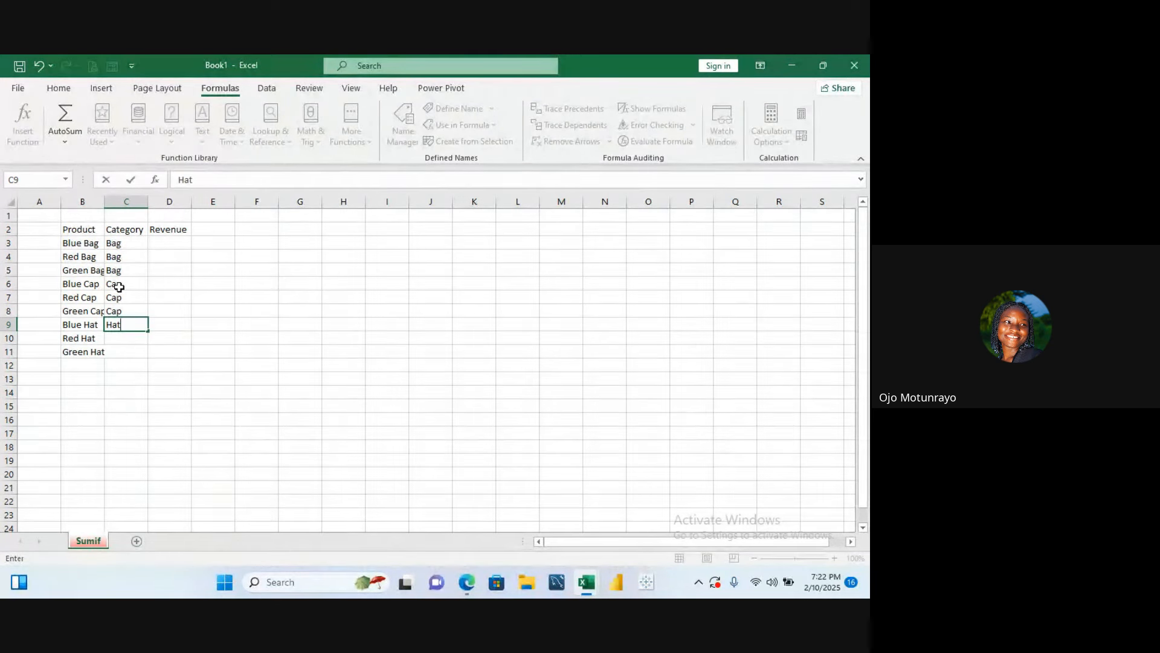
key(Return)
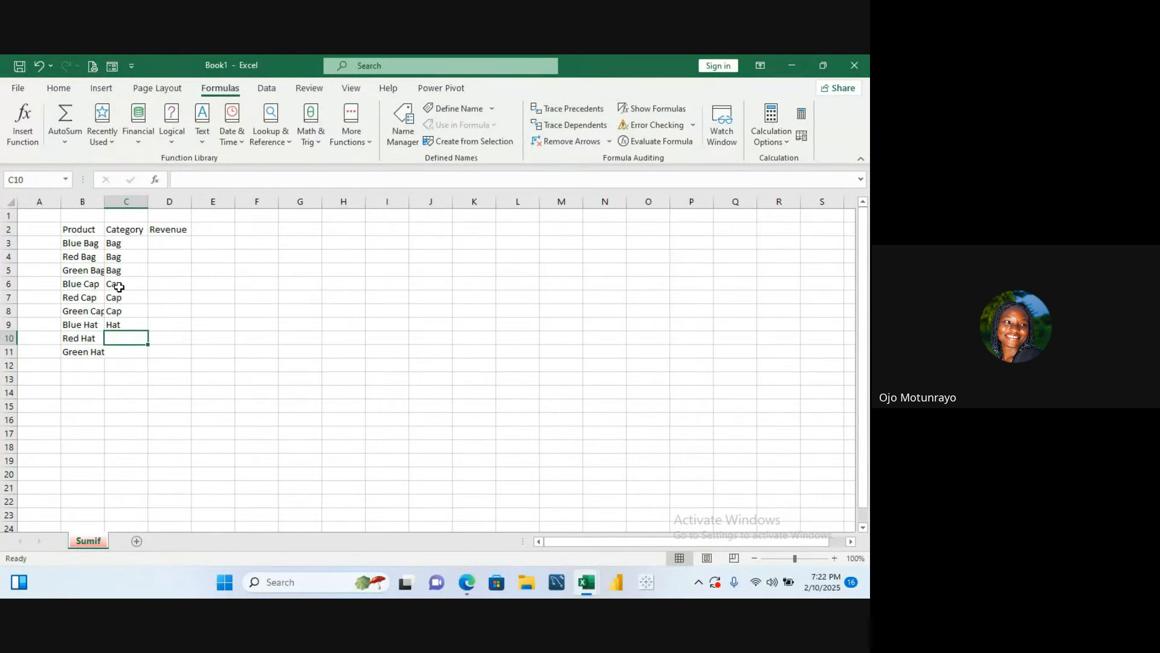
- Enter Hat as the category for Red Hat and Green Hat, correcting the capitalisation of Red Hat's entry
text(hAT)
key(Return)
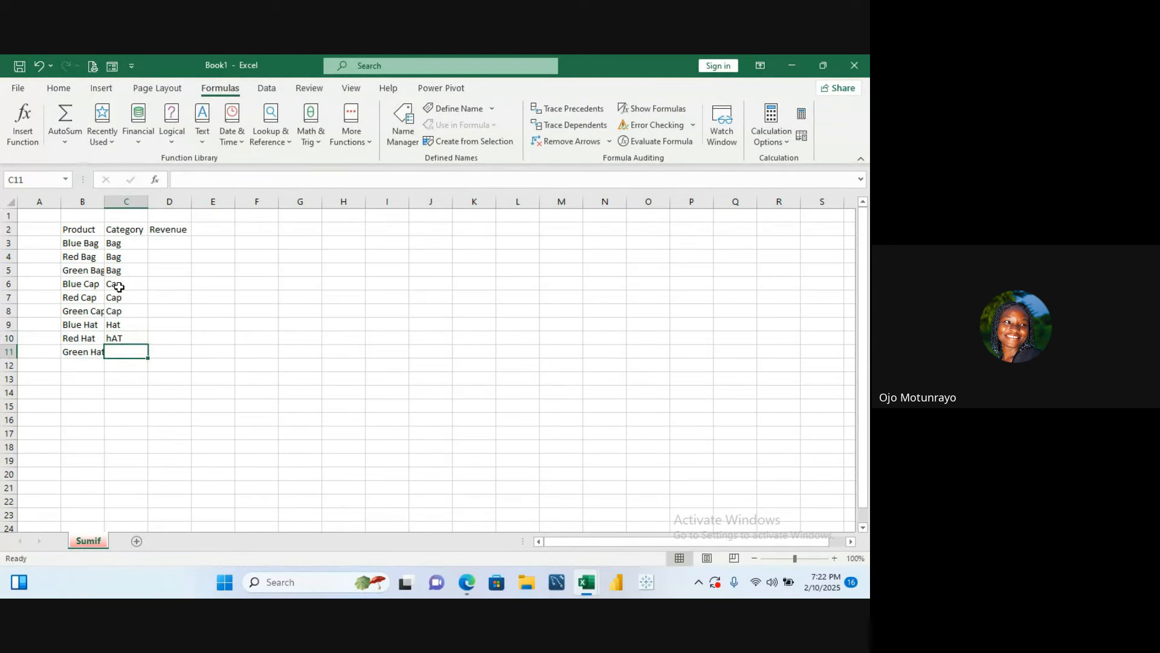
key(BackSpace)
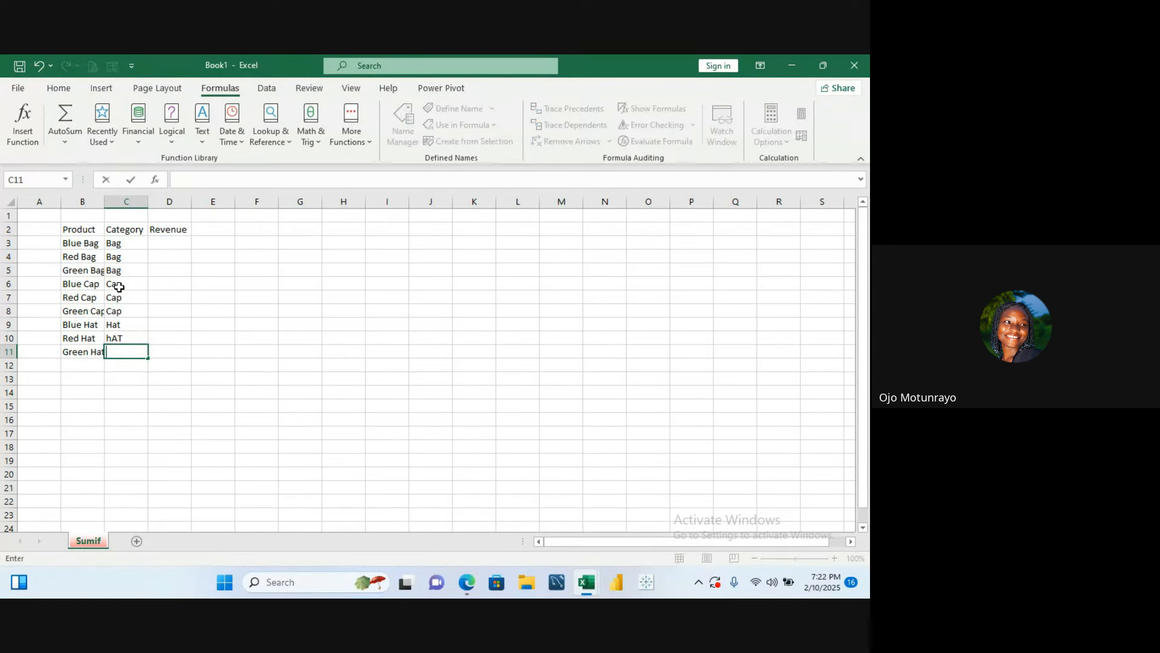
click(114, 339)
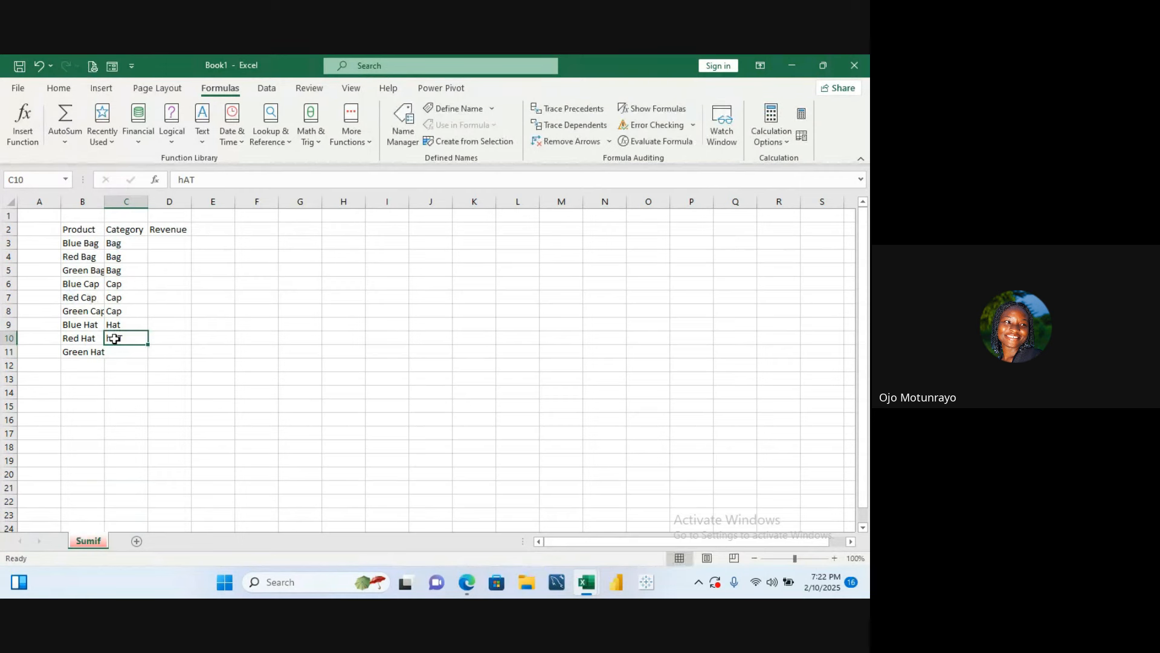
key(BackSpace)
text(hAt)
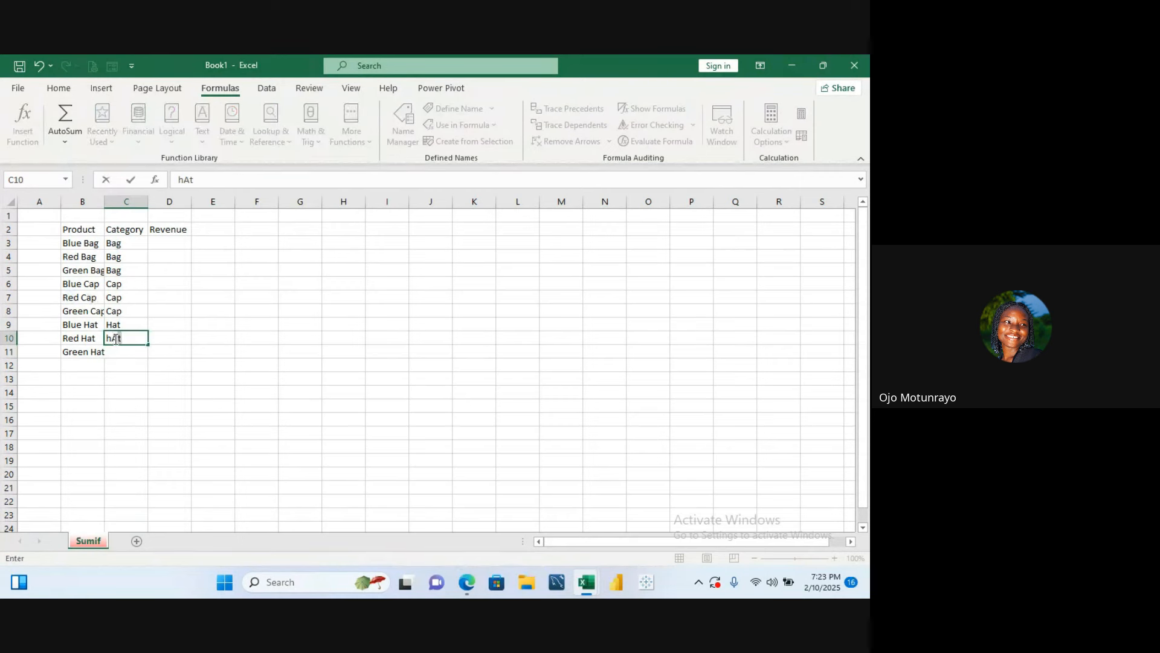
key(BackSpace)
key(BackSpace)
key(BackSpace)
text(Hat)
key(Return)
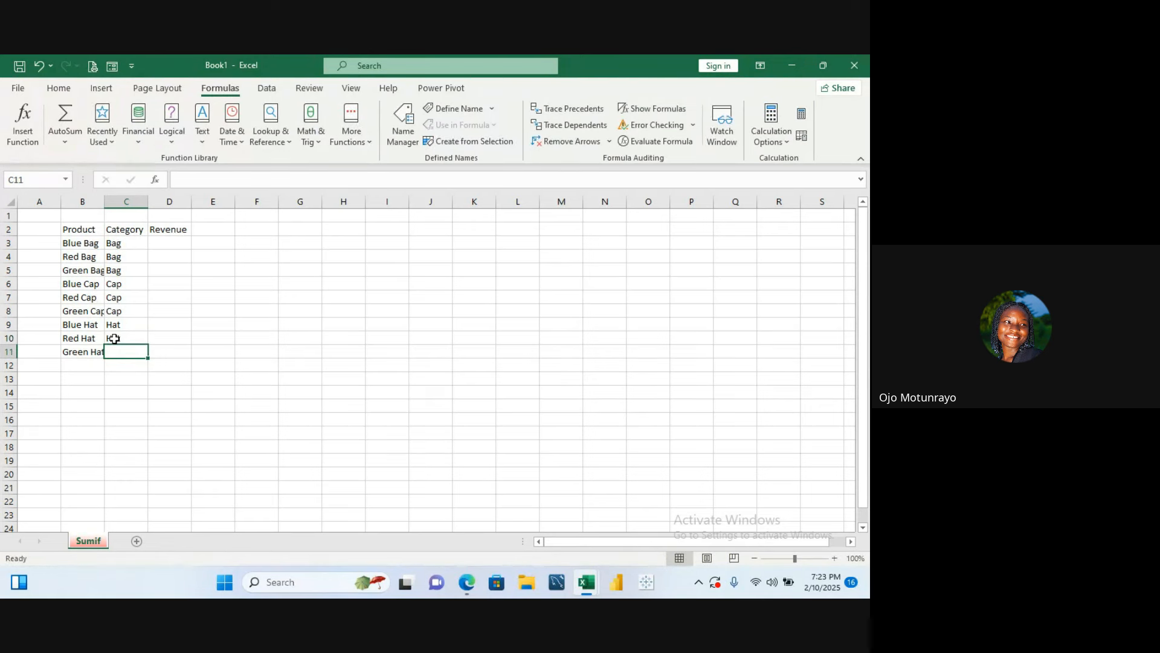
text(Hat)
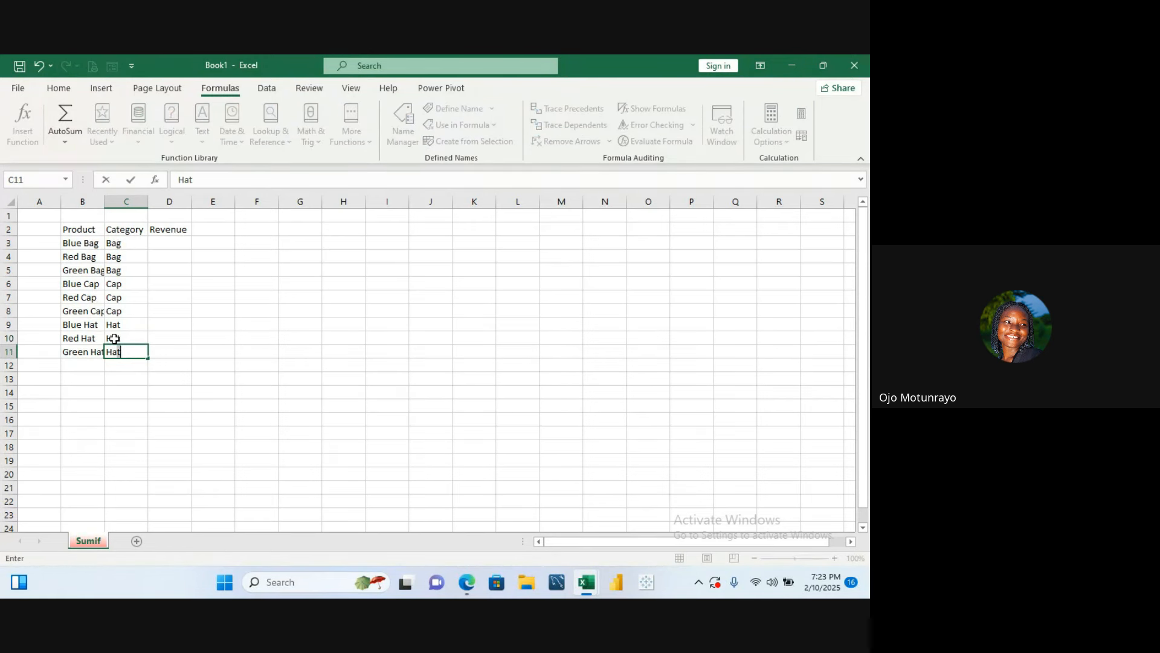
- Autofit the Product column width and enter revenues 10000 and 20000 for Blue Bag and Red Bag
click(165, 244)
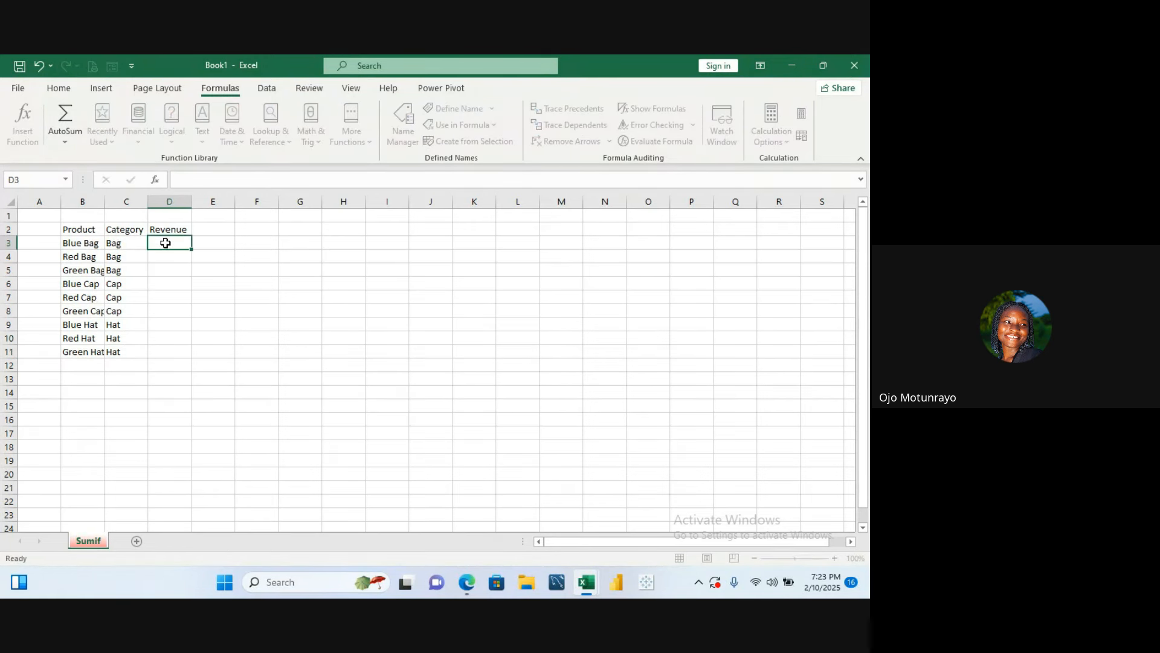
double_click(104, 201)
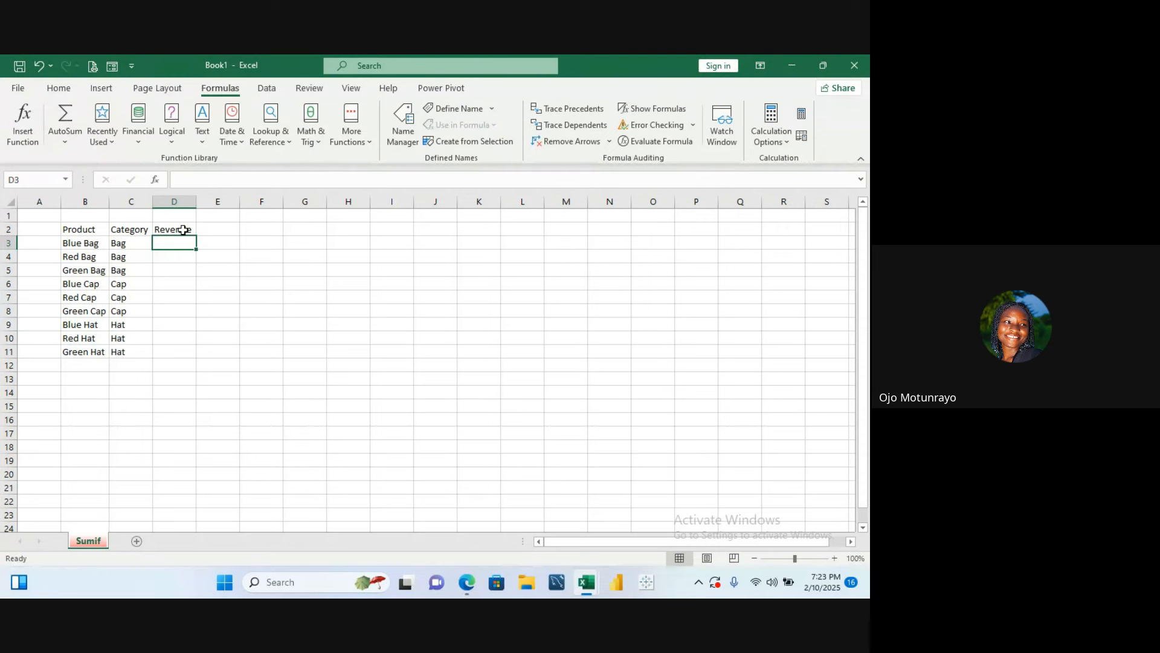
text(10000)
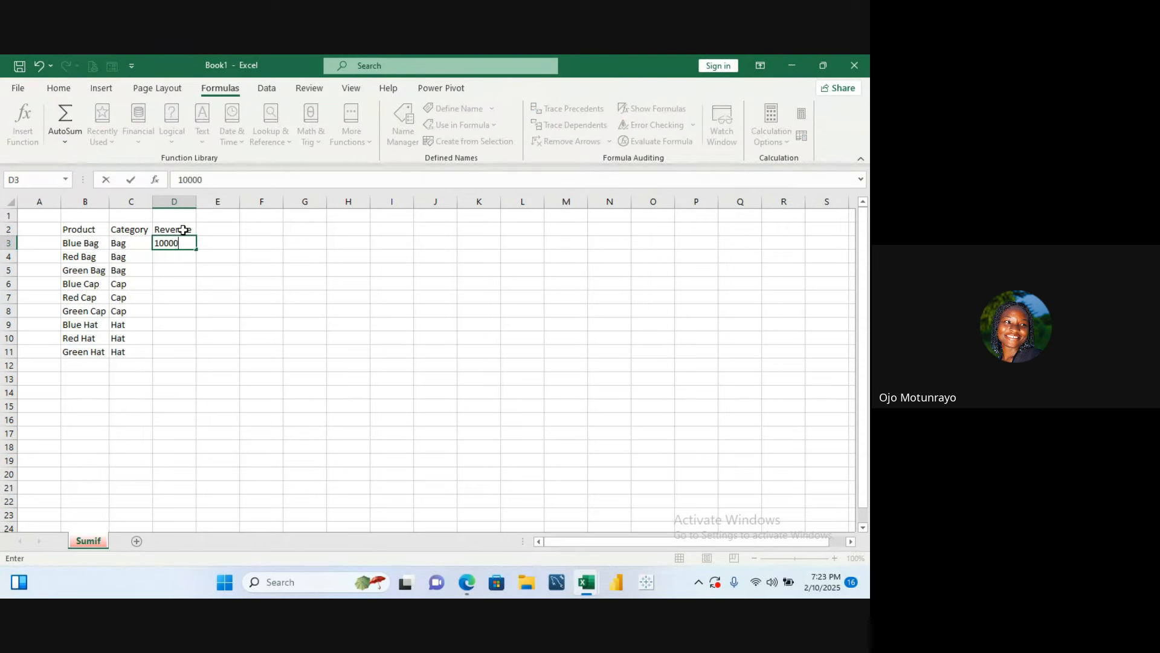
key(Return)
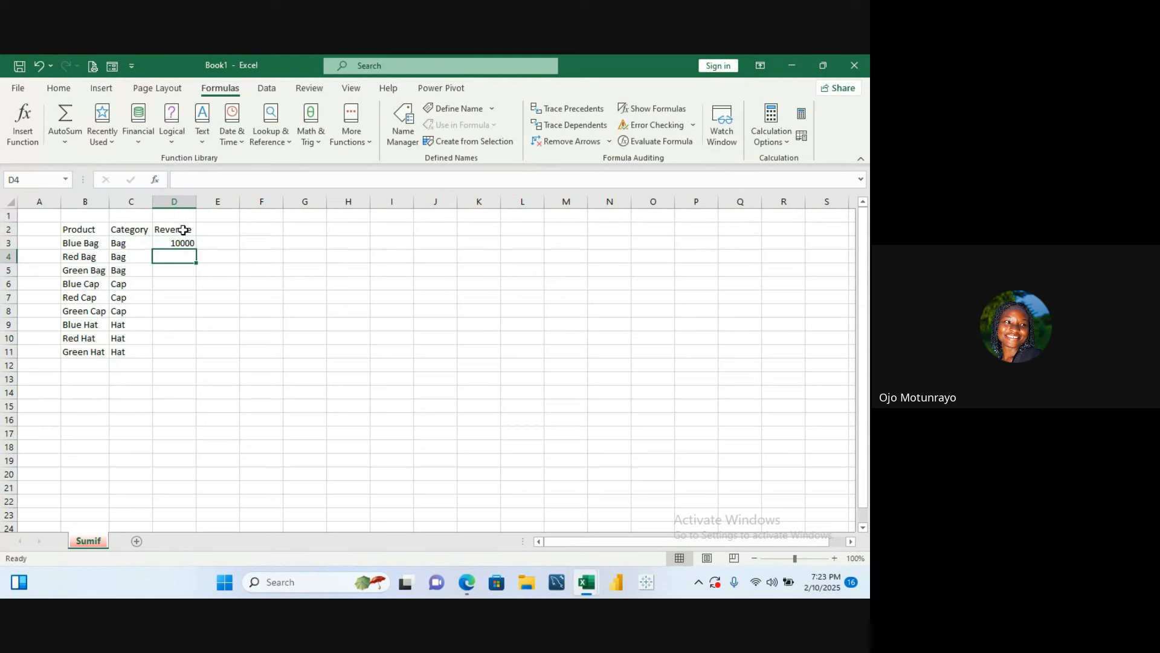
text(20000)
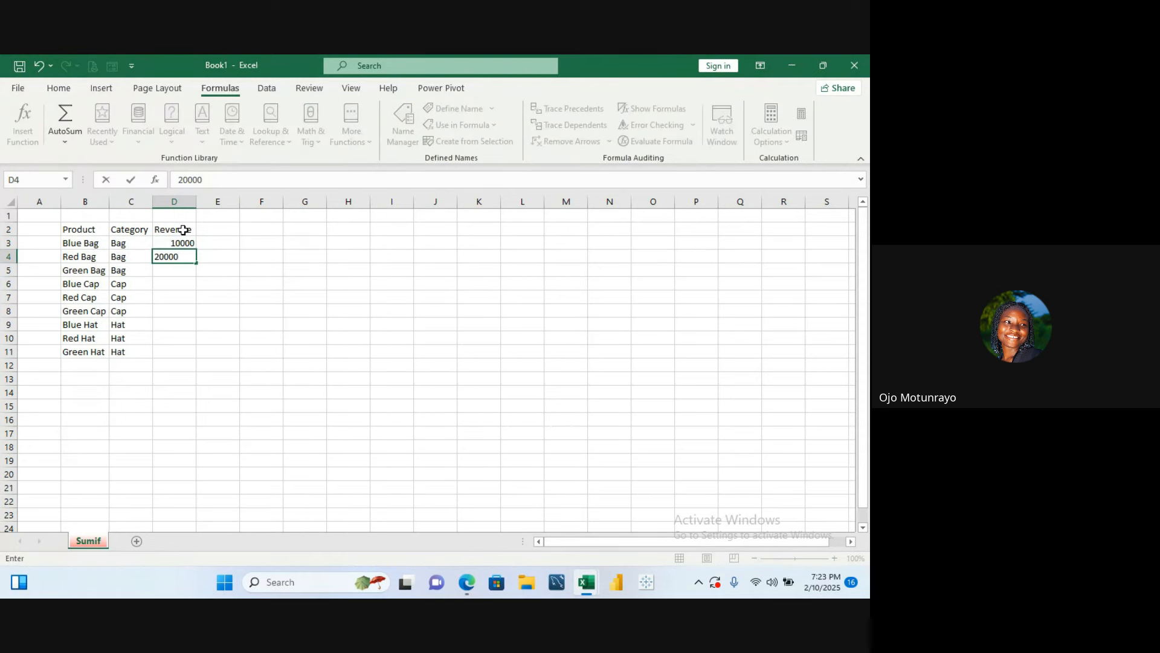
key(Return)
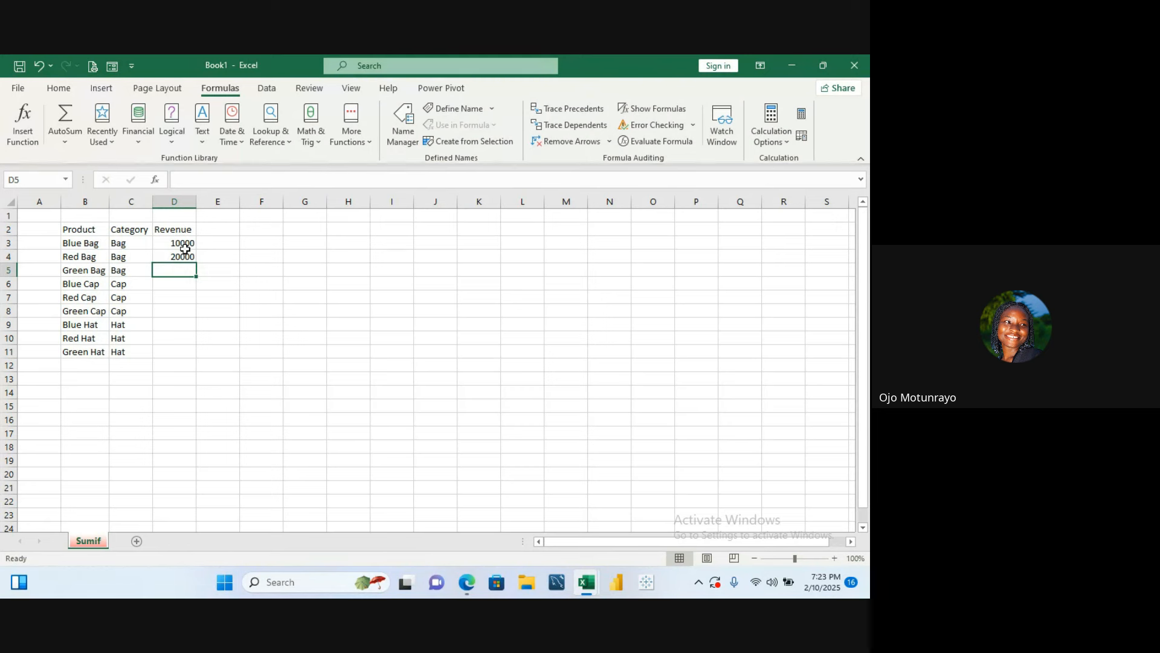
- Extend the revenue series down through Green Hat in row 11 with autofill
click(183, 246)
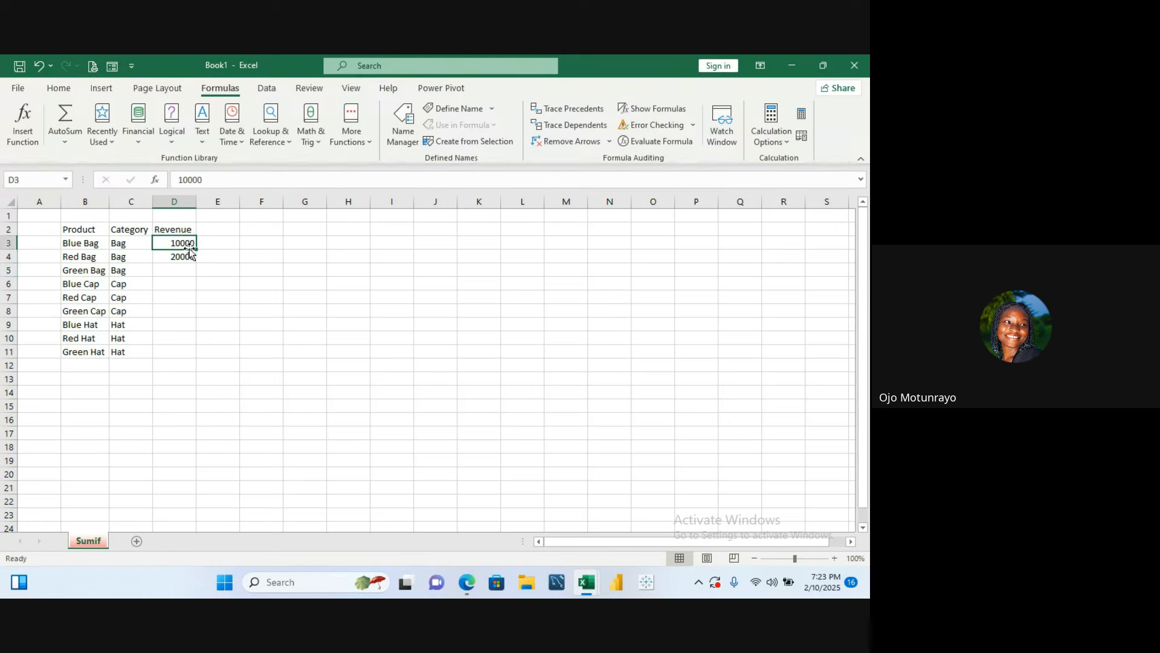
drag(184, 245, 187, 360)
click(253, 321)
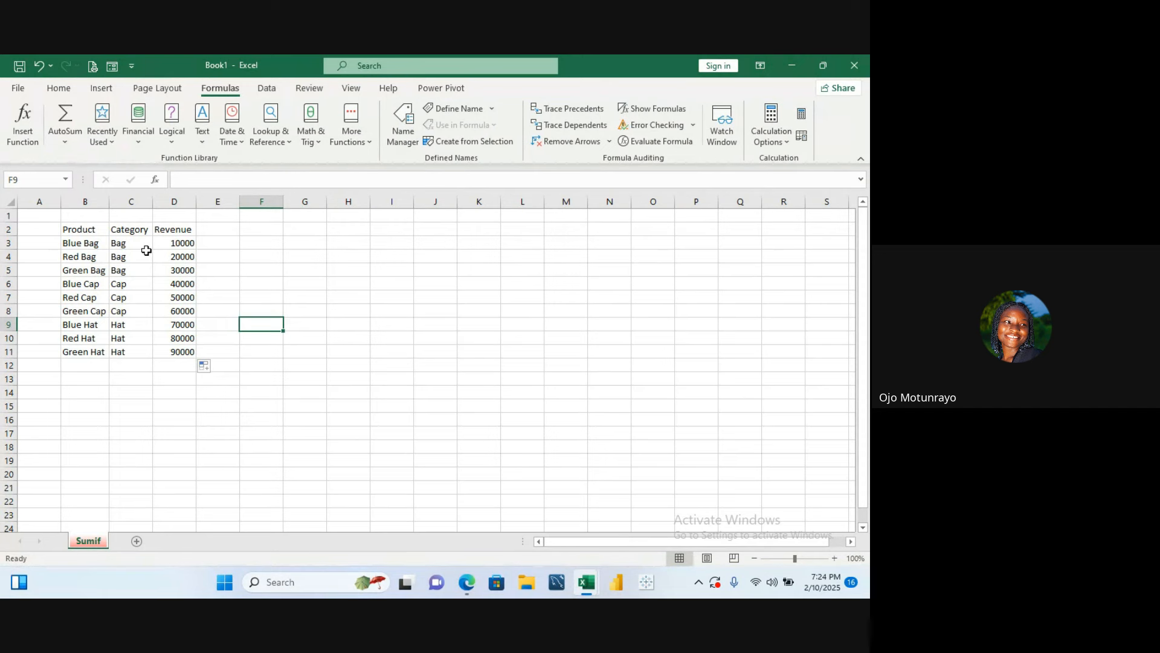
- Set the font size of the Product, Category and Revenue header row to 14
click(167, 243)
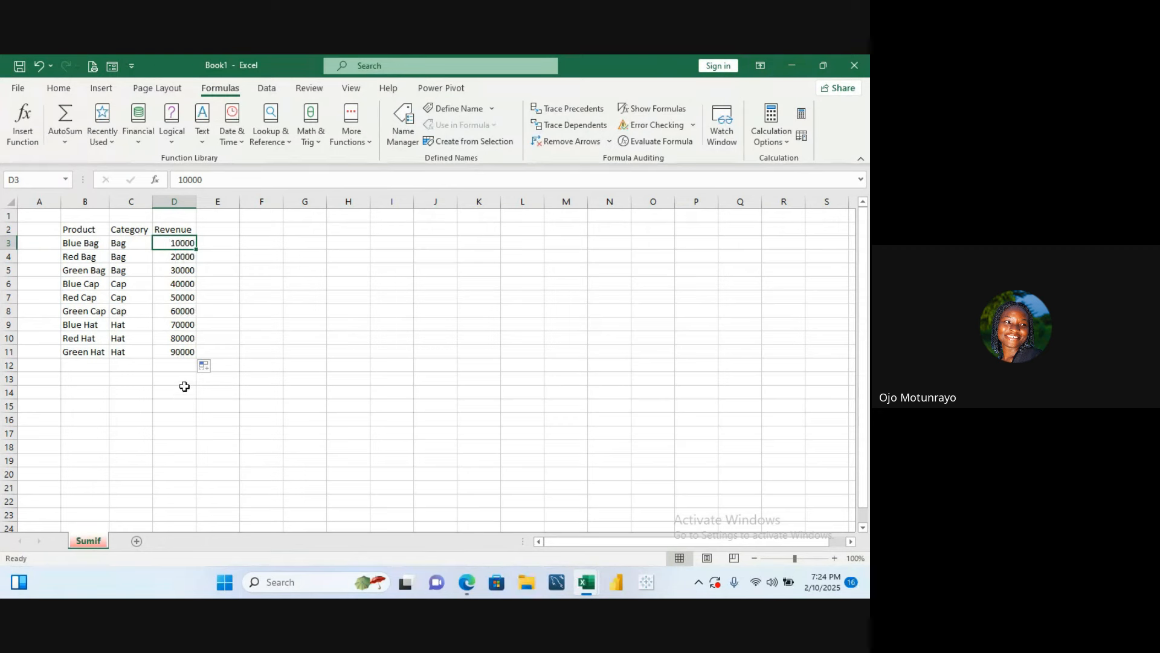
click(173, 367)
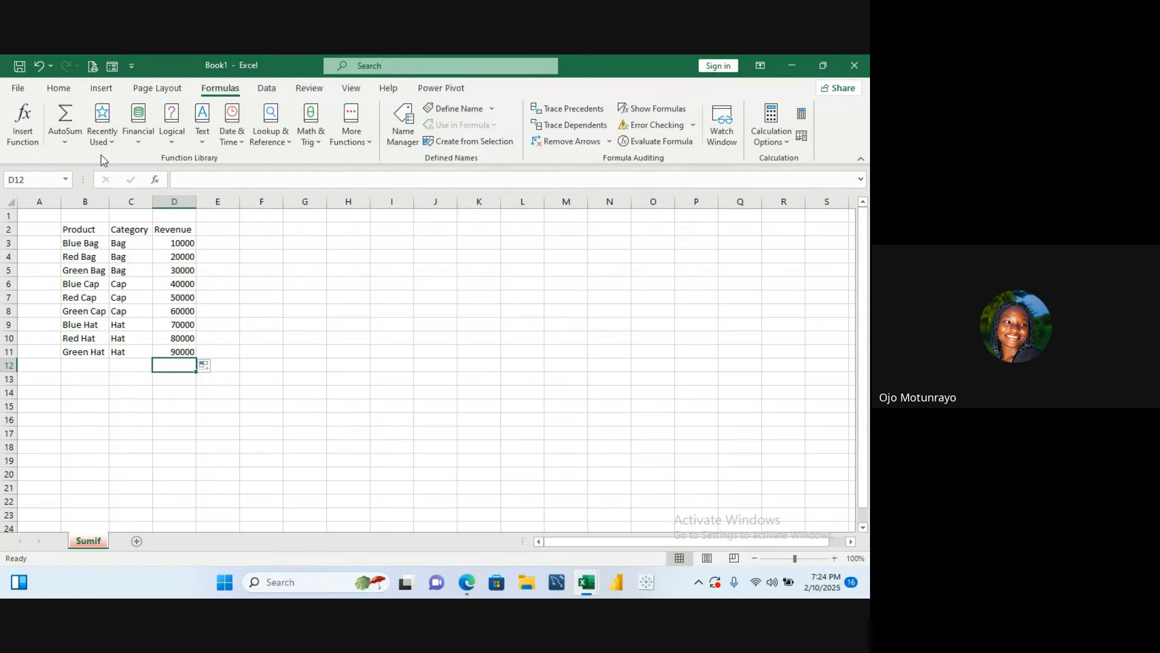
click(71, 228)
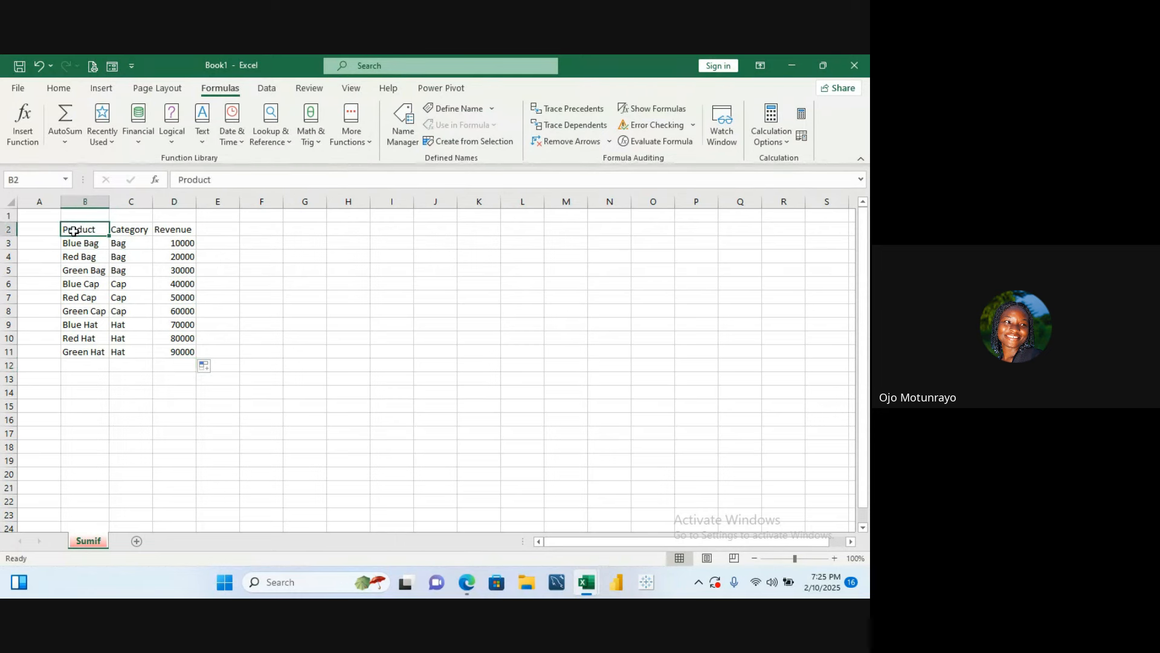
drag(70, 227, 166, 235)
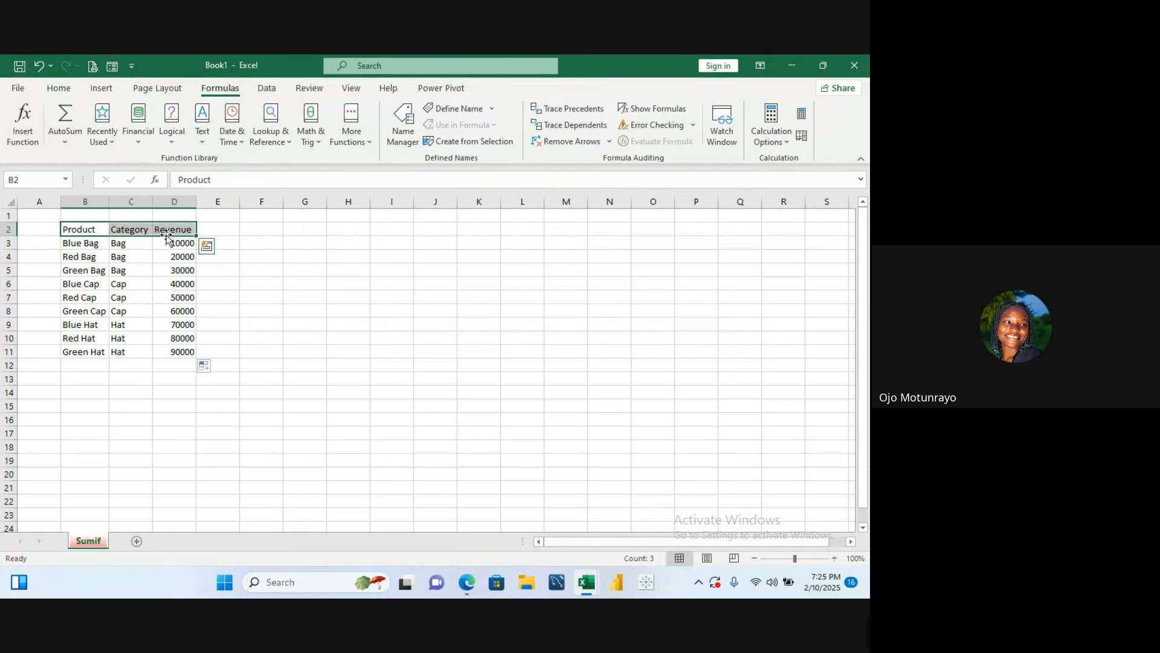
click(75, 89)
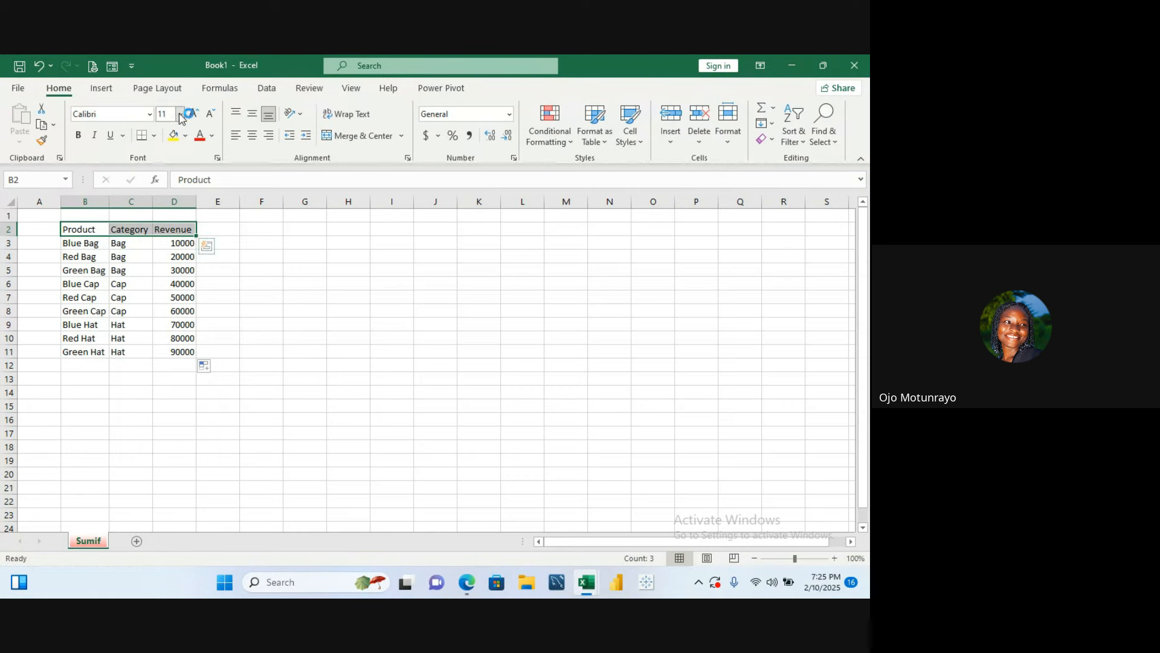
click(180, 115)
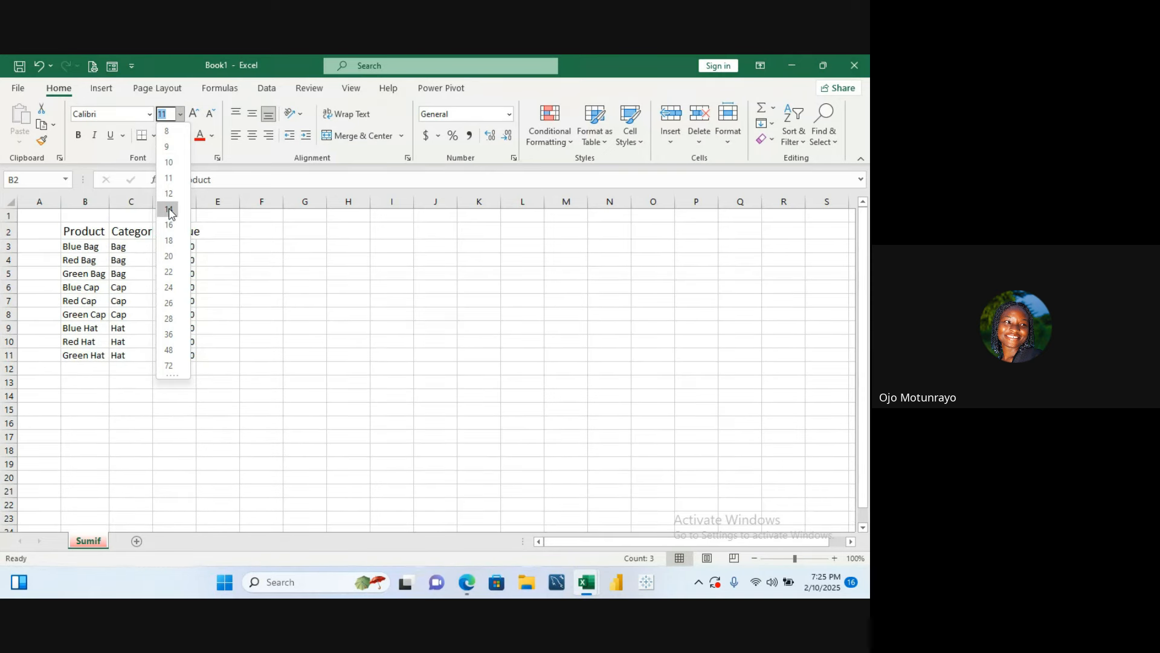
click(169, 209)
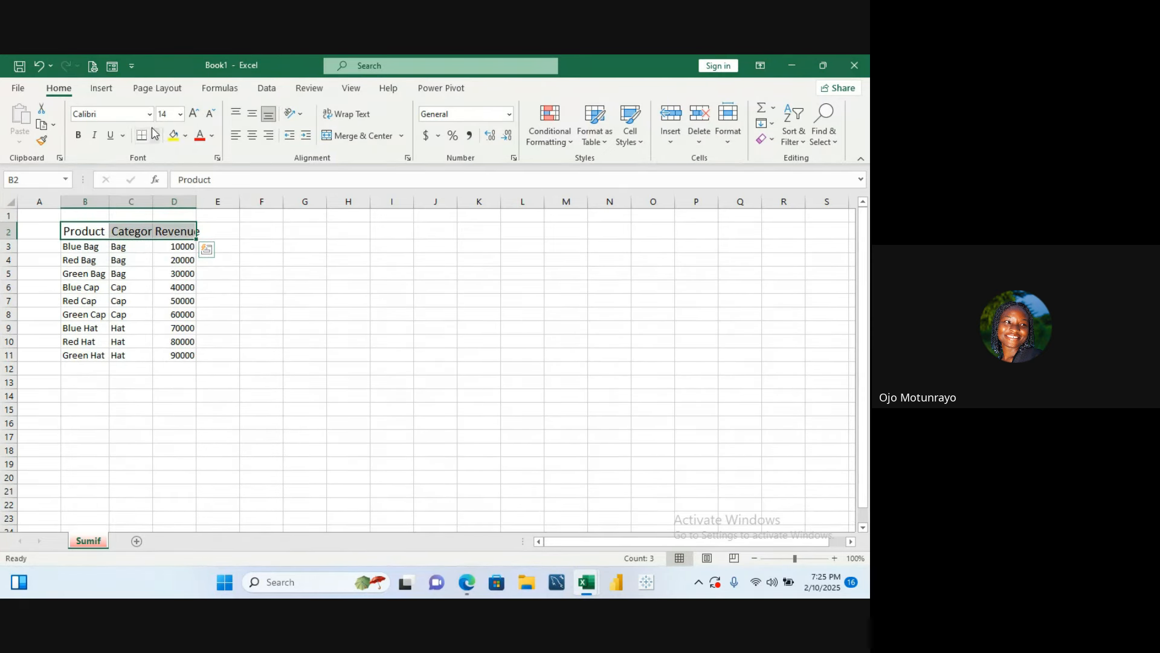
- Apply the Times New Roman font with only the empty cell F8 selected
drag(85, 230, 187, 354)
click(270, 310)
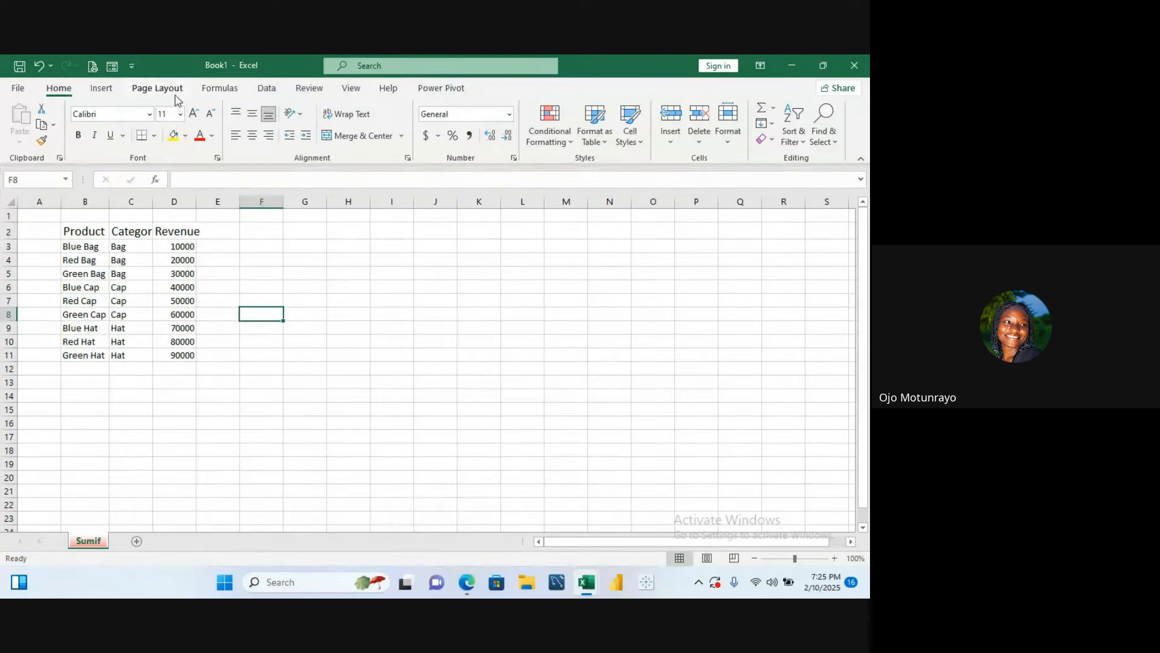
click(149, 113)
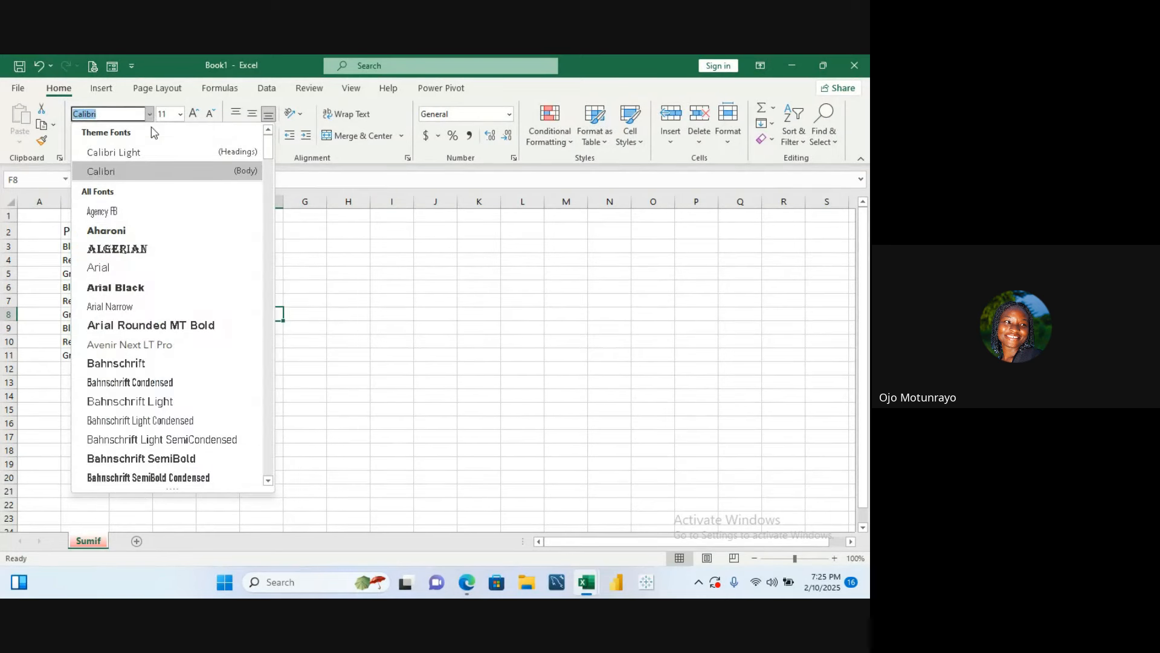
text(Tim)
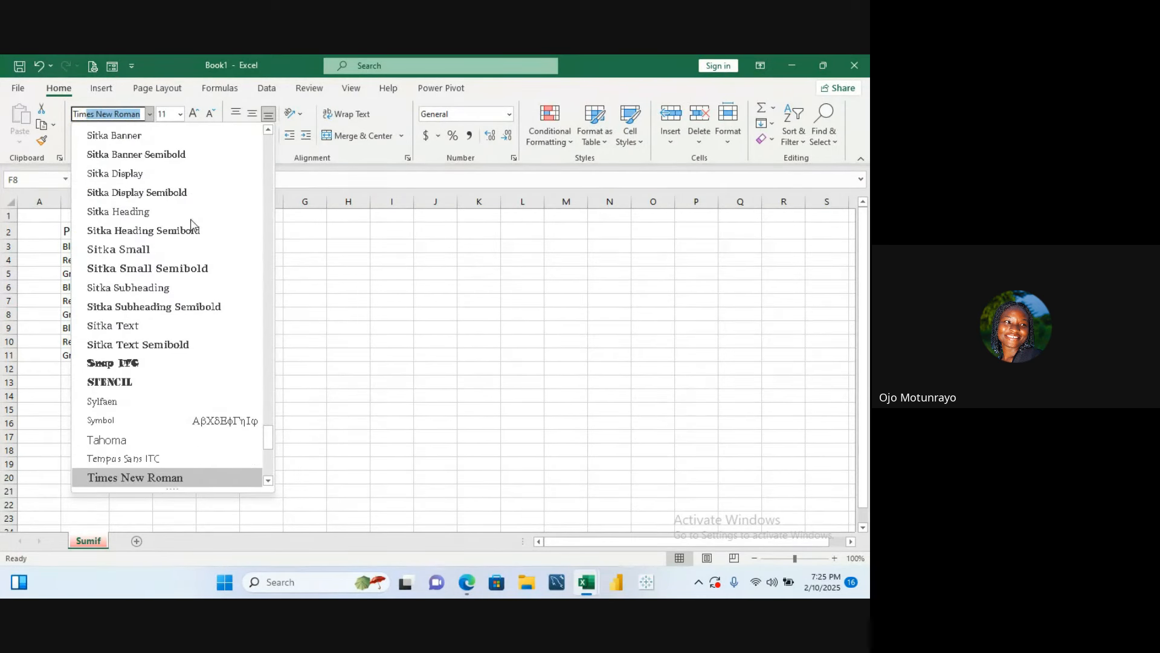
text(es)
click(189, 478)
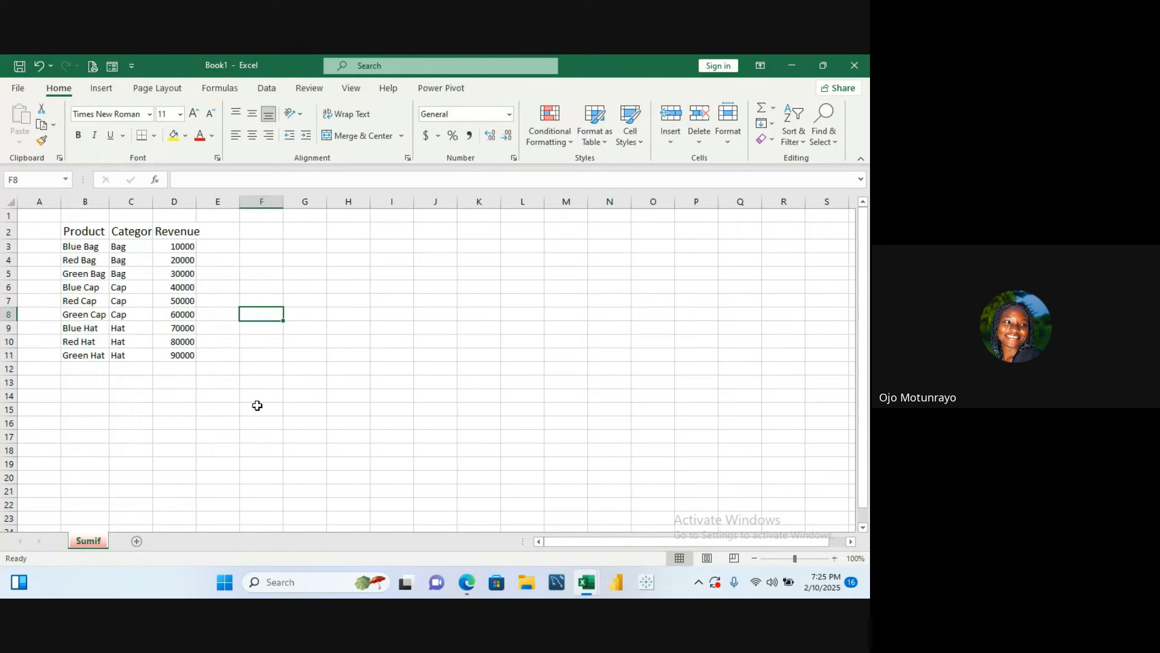
- Autofit the row height and column width for the whole table B2:D11
click(80, 231)
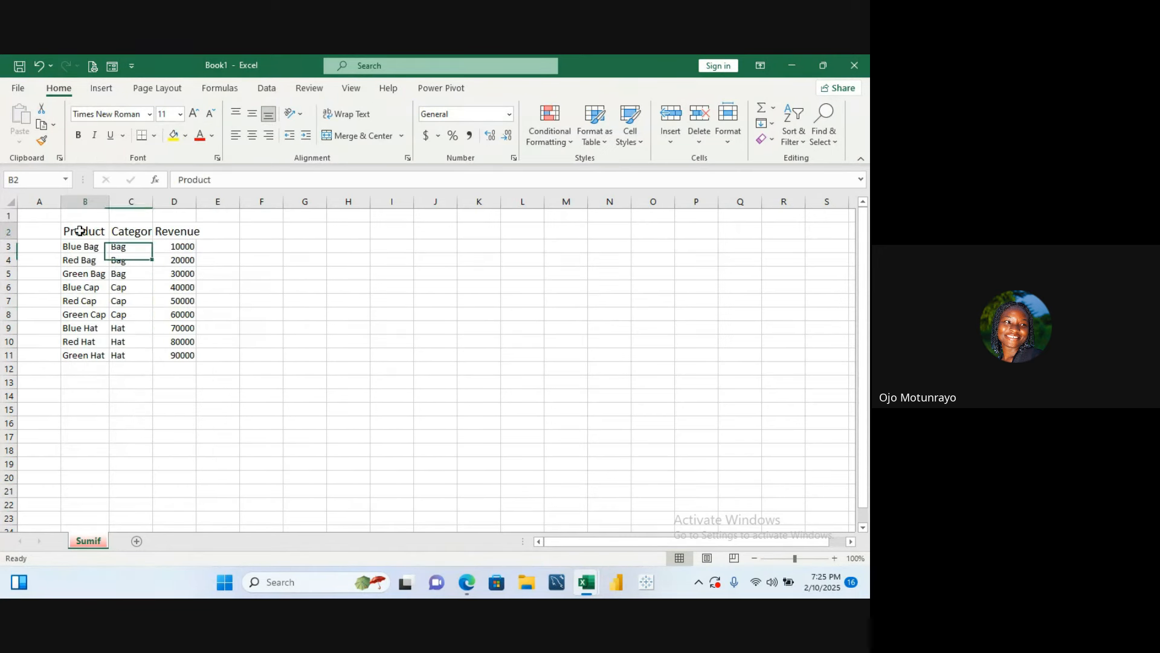
mouse_move(80, 230)
mouse_down()
mouse_move(189, 314)
mouse_move(183, 355)
mouse_up()
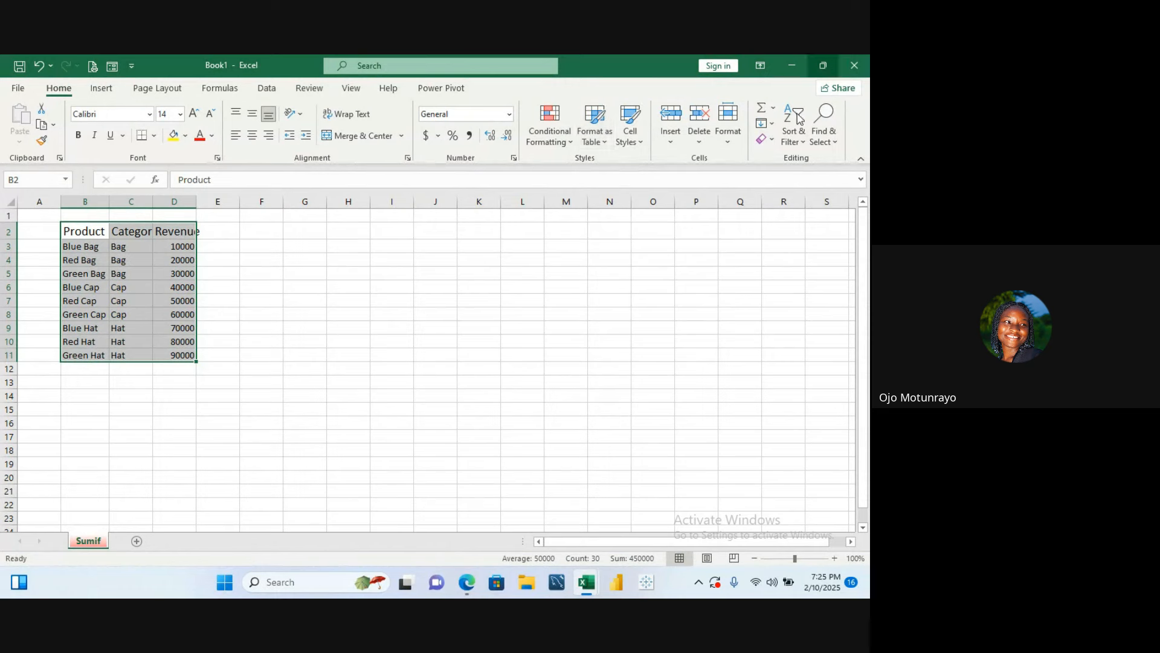
click(734, 137)
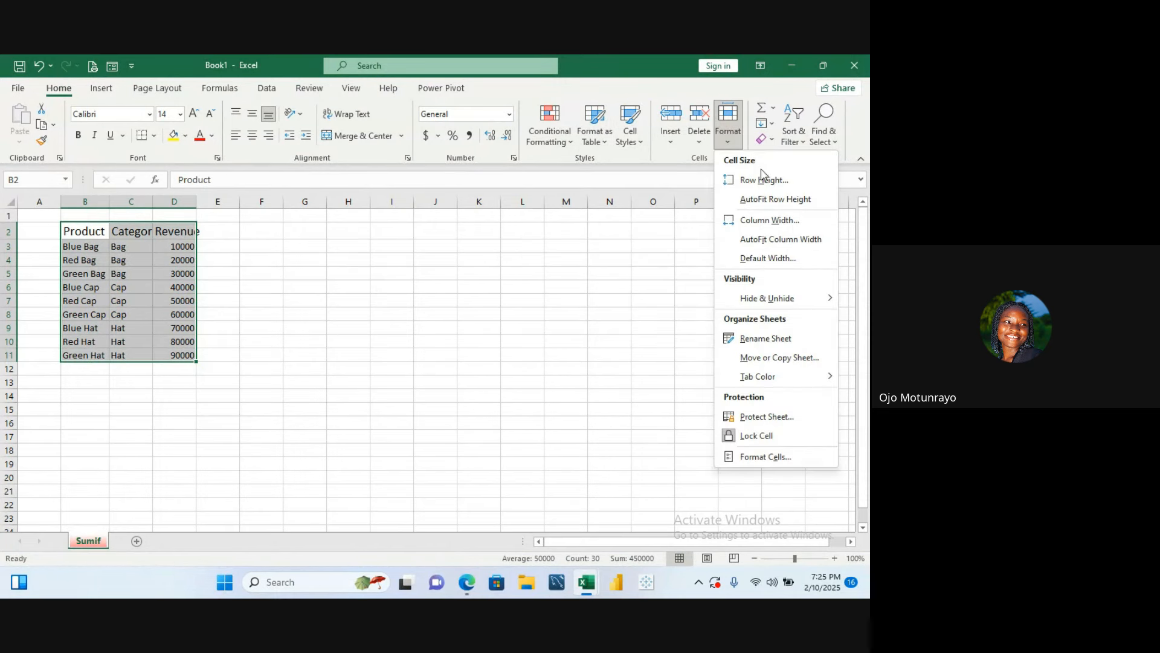
click(771, 200)
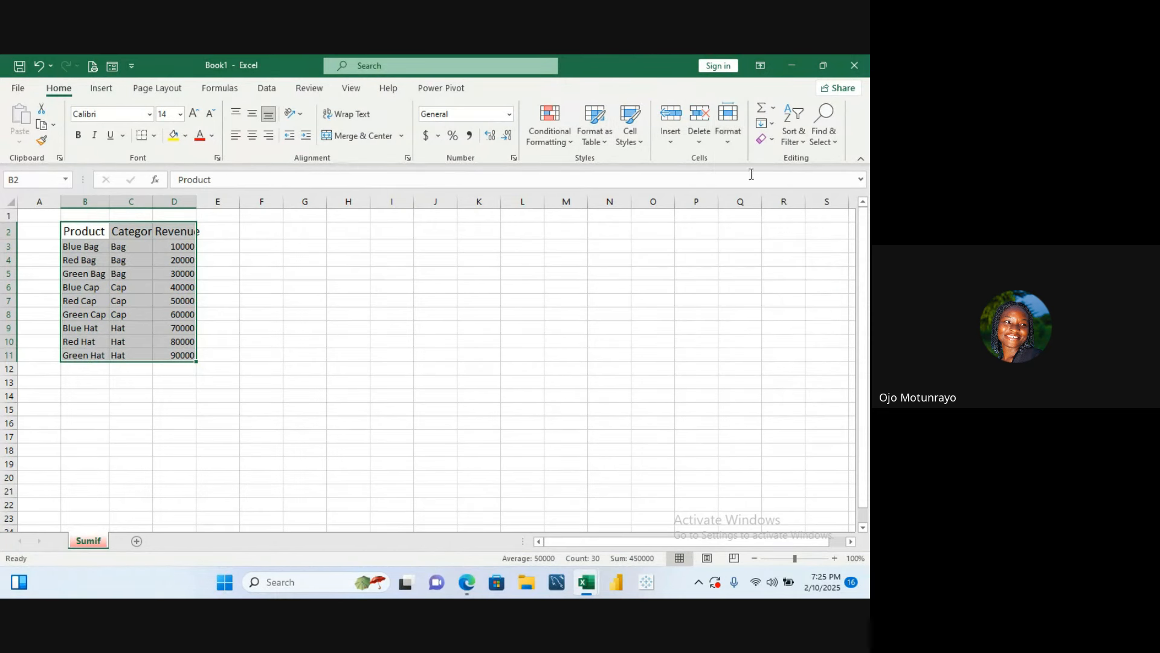
click(733, 142)
click(781, 242)
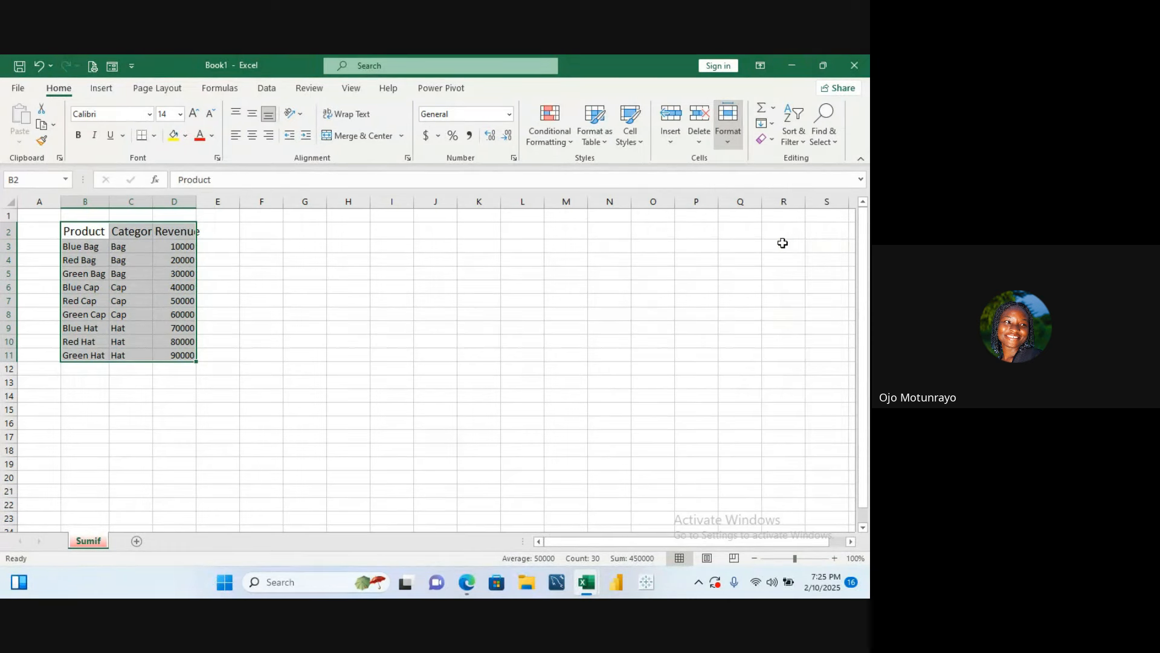
click(408, 328)
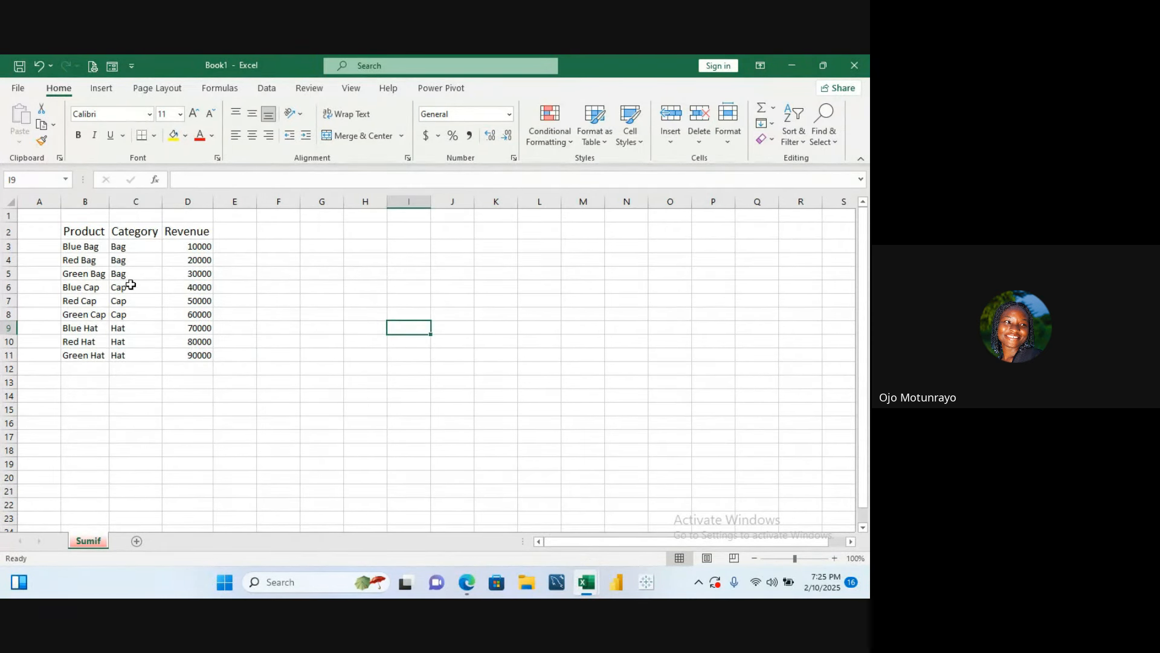
- Fill the header row B2:D2 with Blue, Accent 5, Darker 50%
click(93, 233)
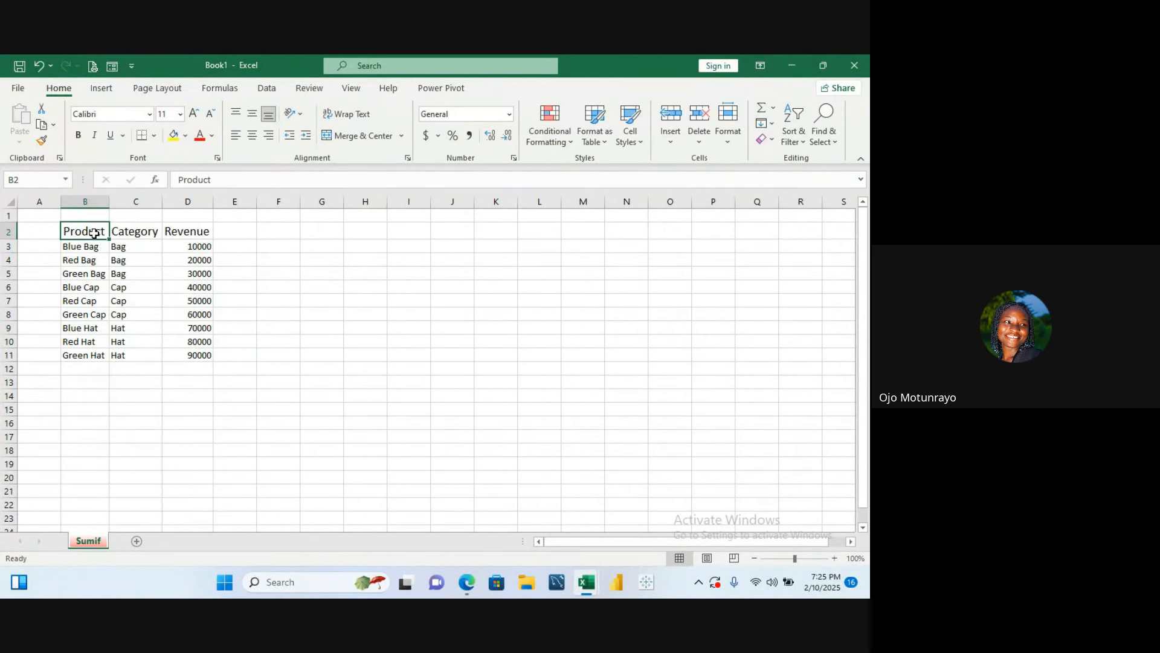
drag(94, 233, 184, 232)
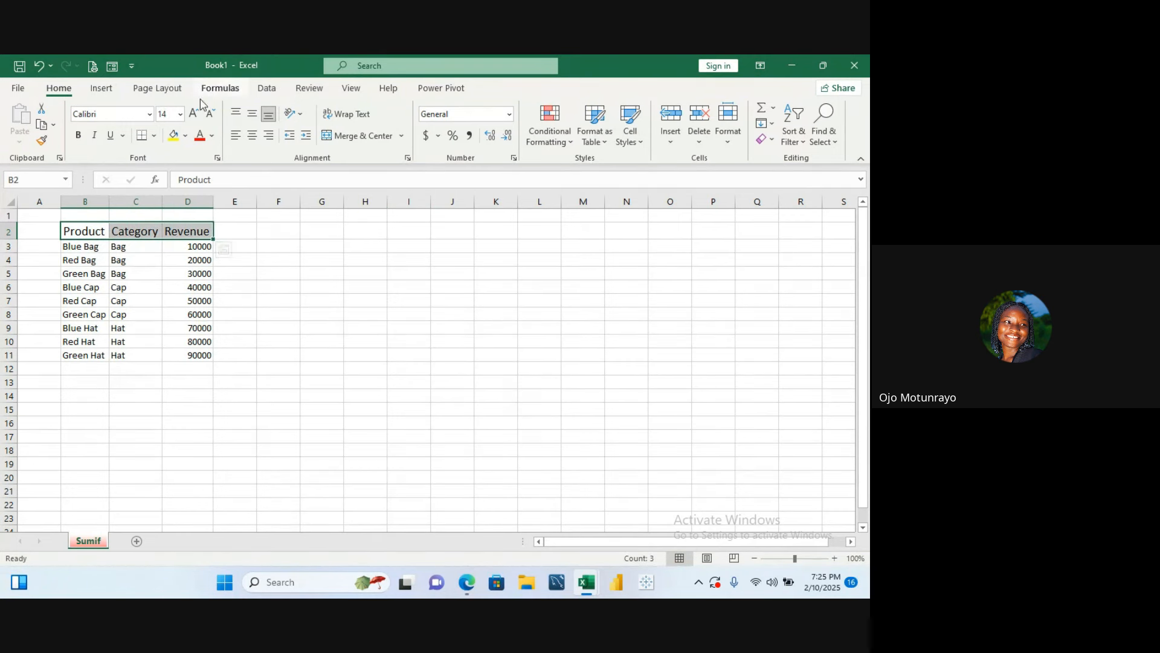
click(185, 137)
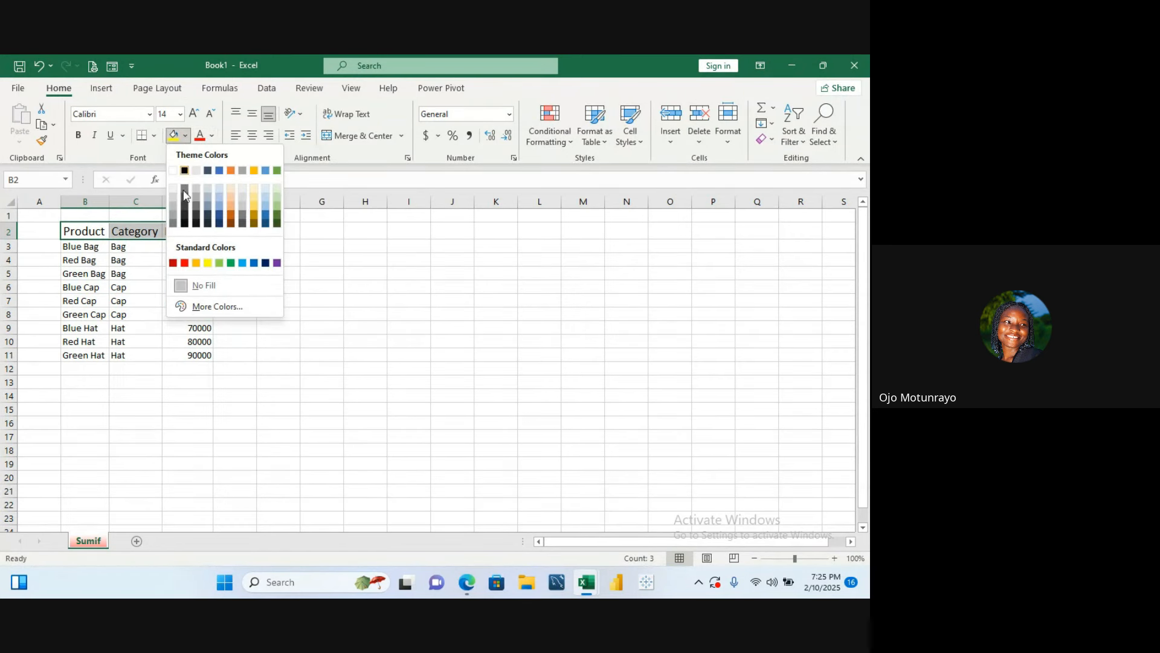
click(265, 225)
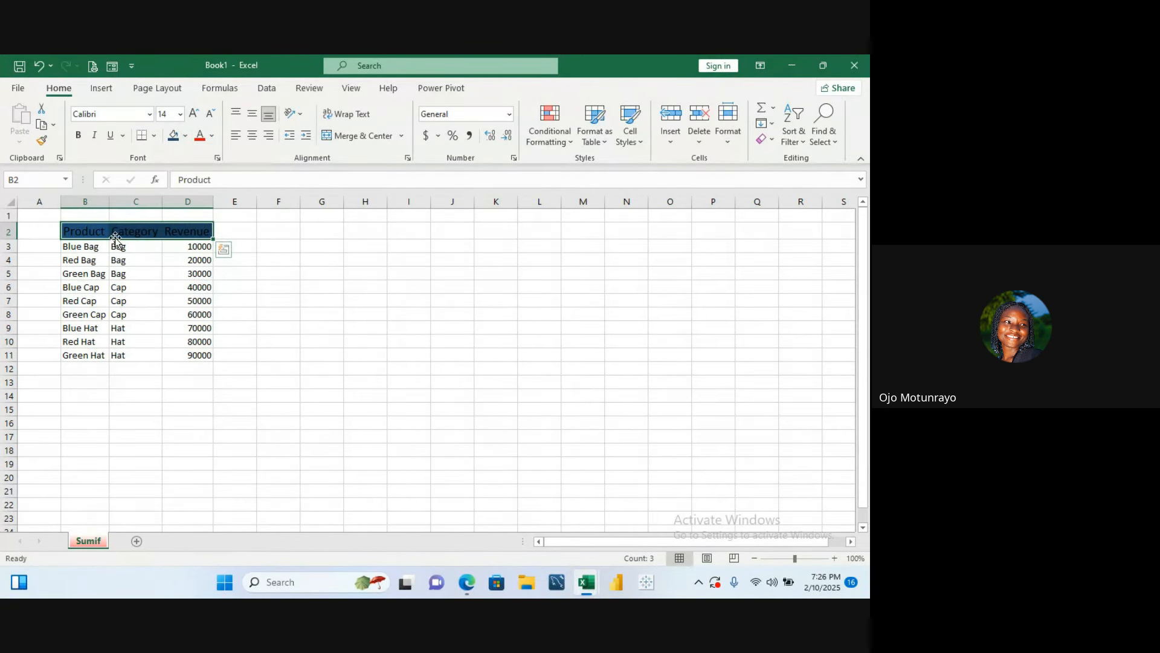
- Make the header row text white and bold
click(212, 137)
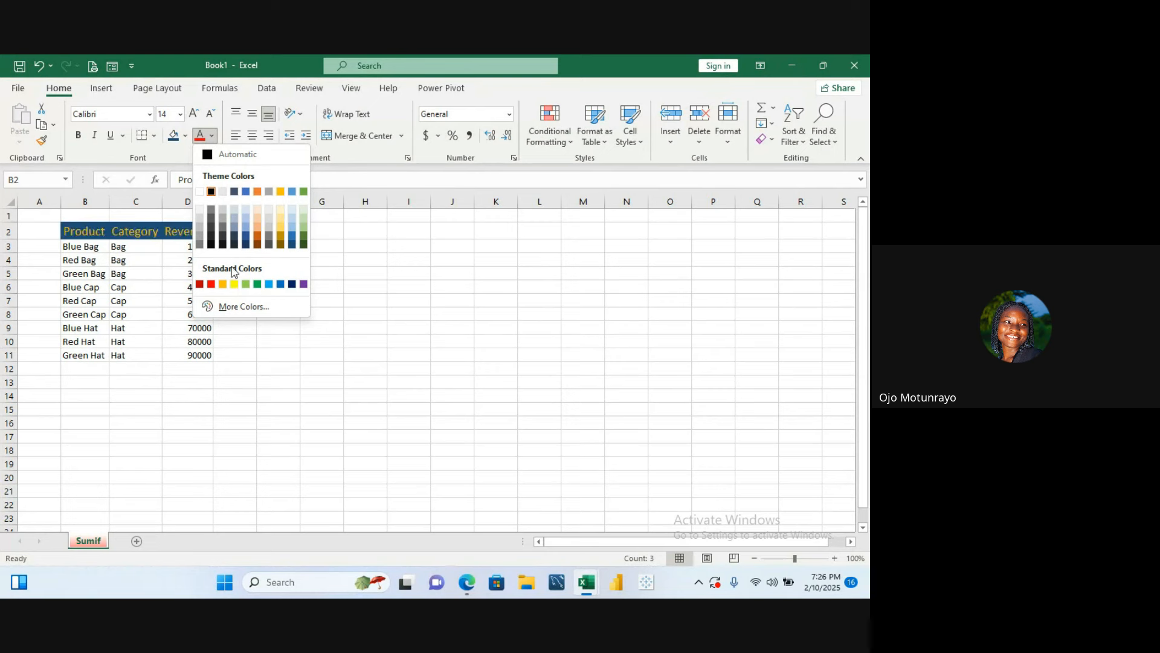
click(200, 193)
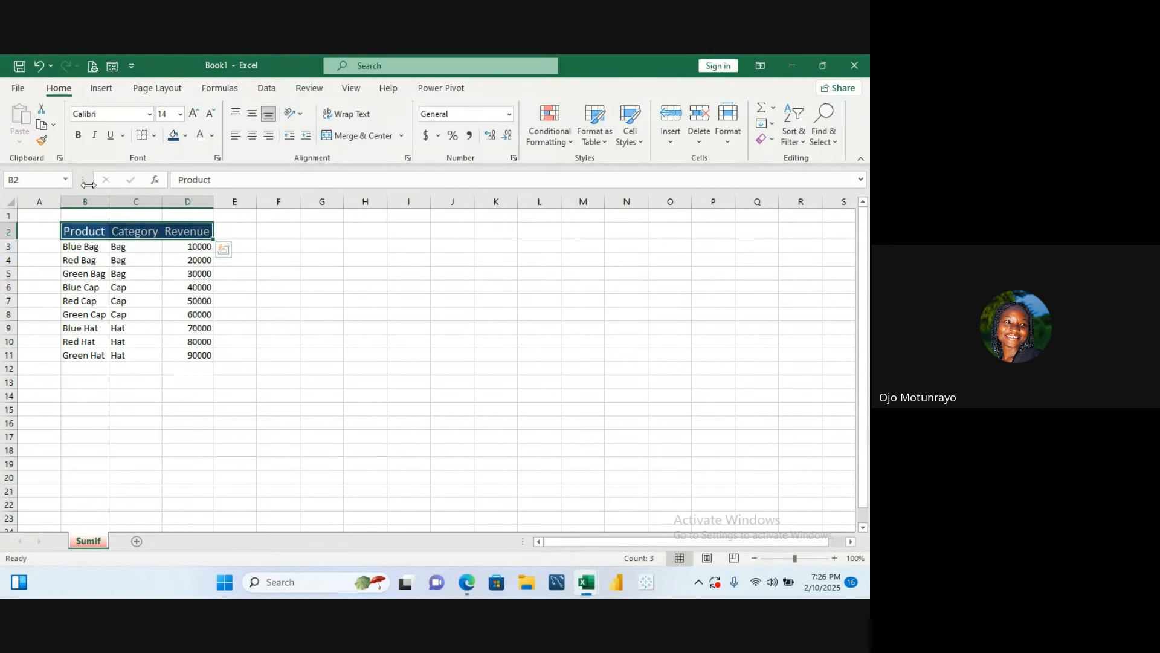
click(78, 135)
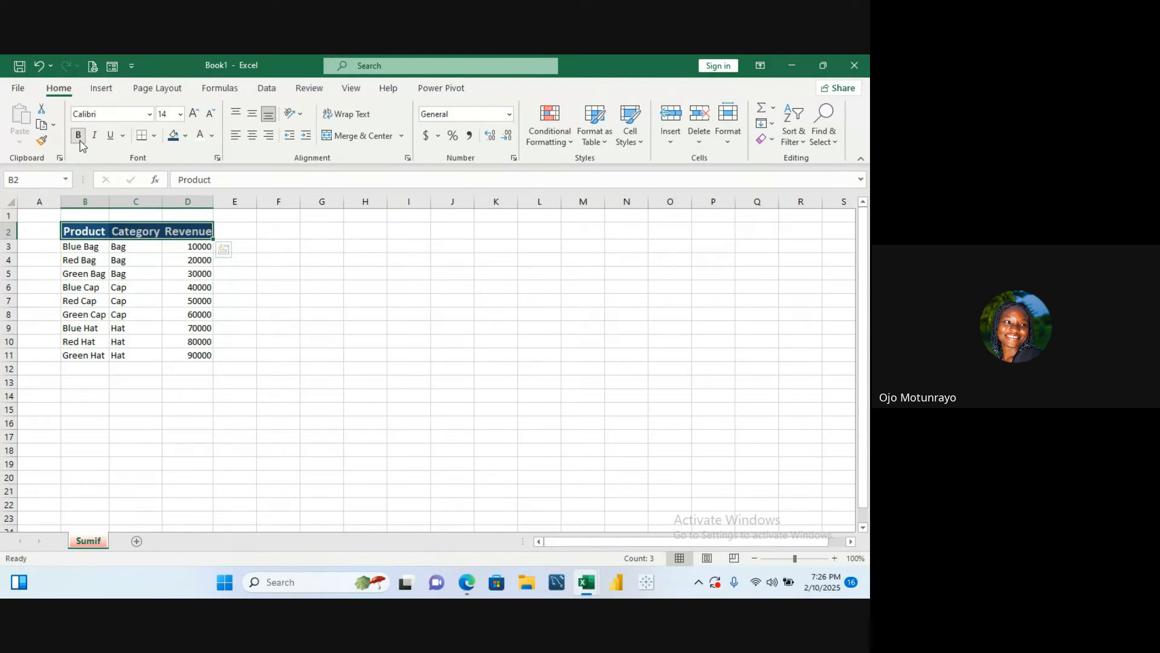
click(270, 278)
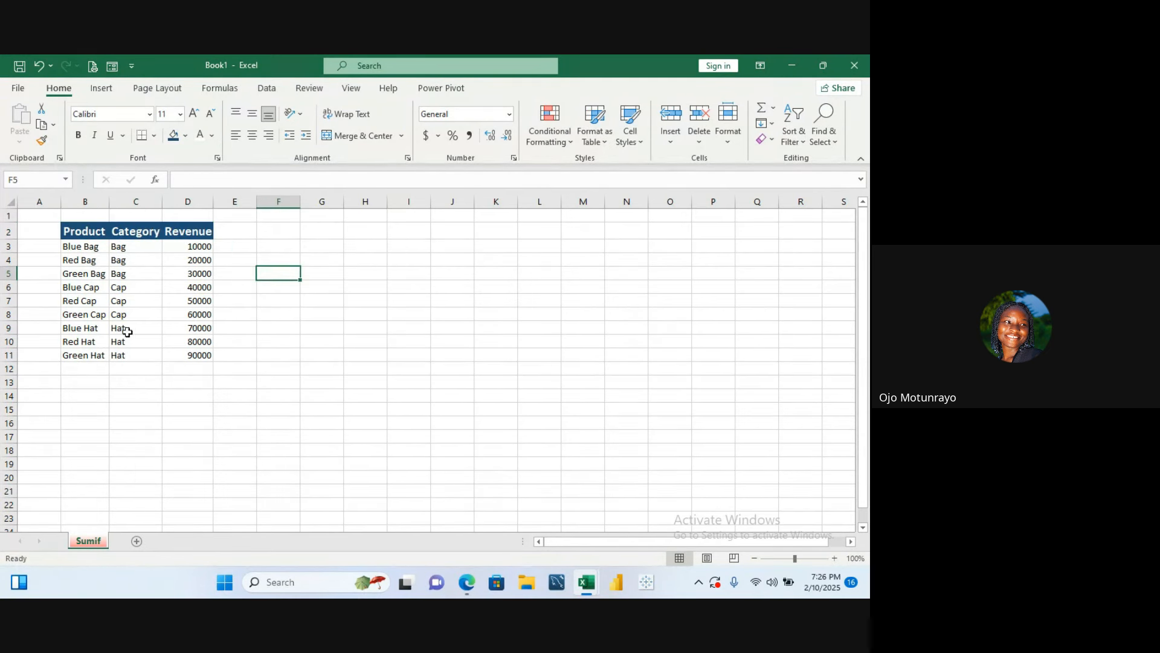
- Format the Revenue values D3:D11 as dollar Accounting numbers with no decimal places
drag(206, 247, 201, 355)
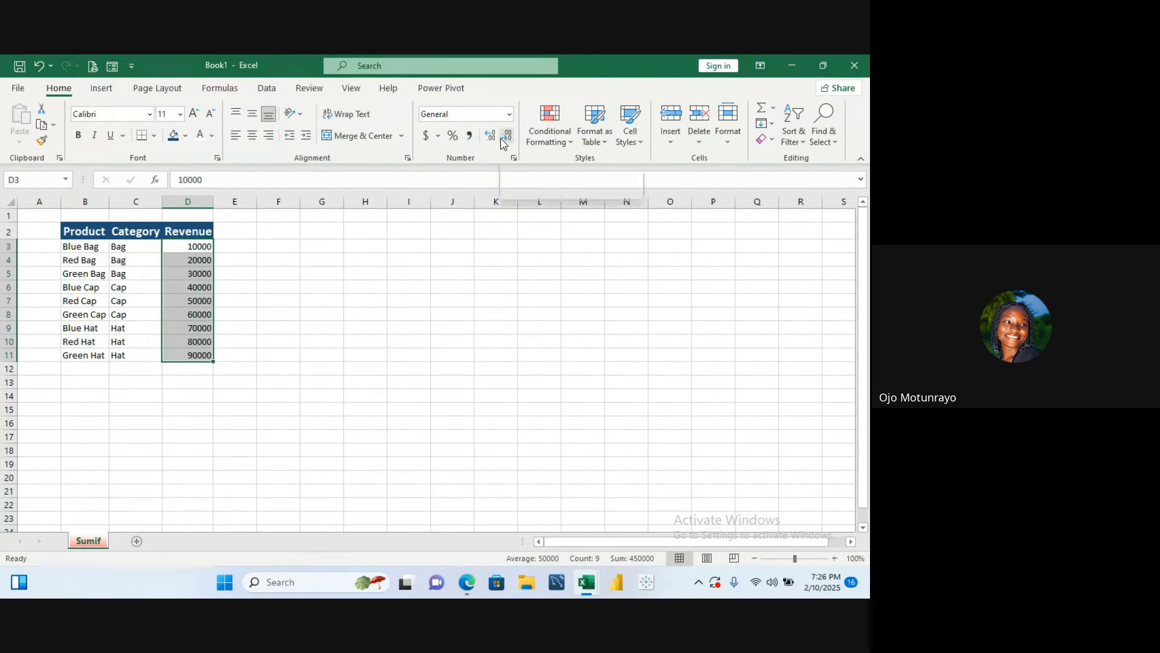
click(470, 135)
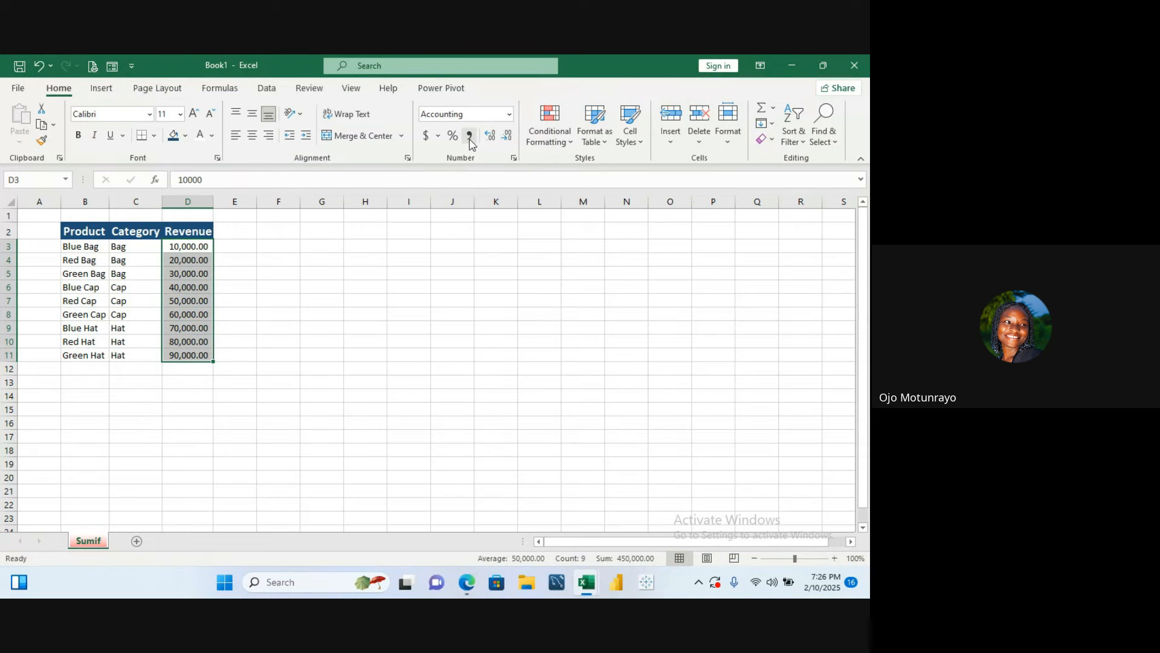
click(506, 138)
click(505, 138)
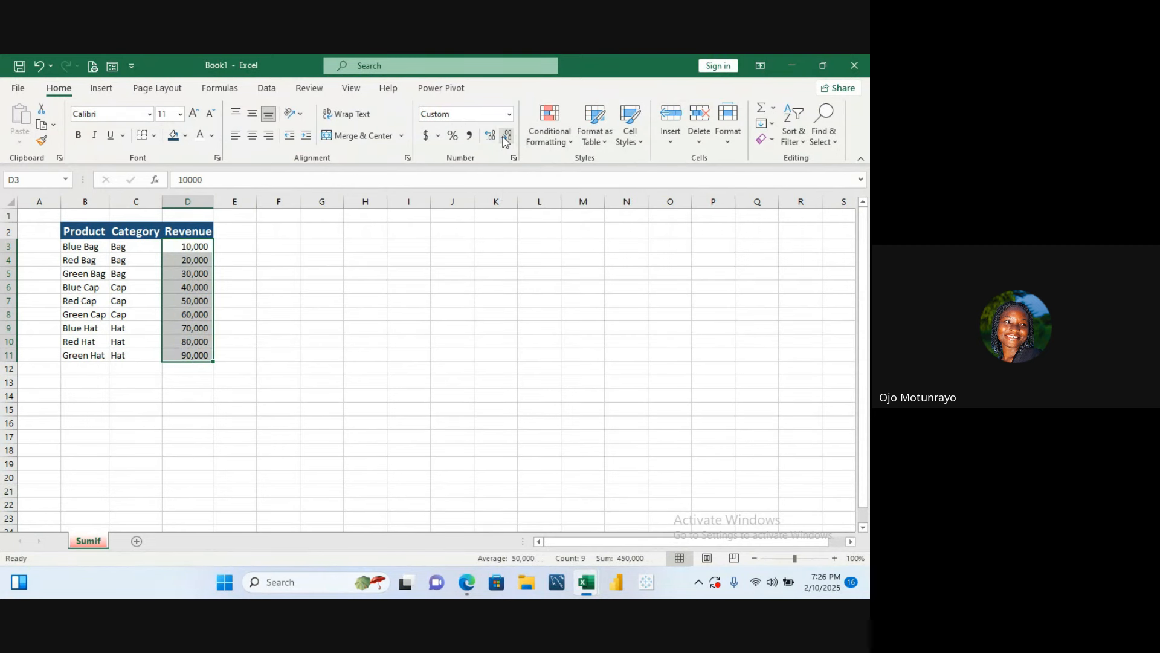
click(431, 138)
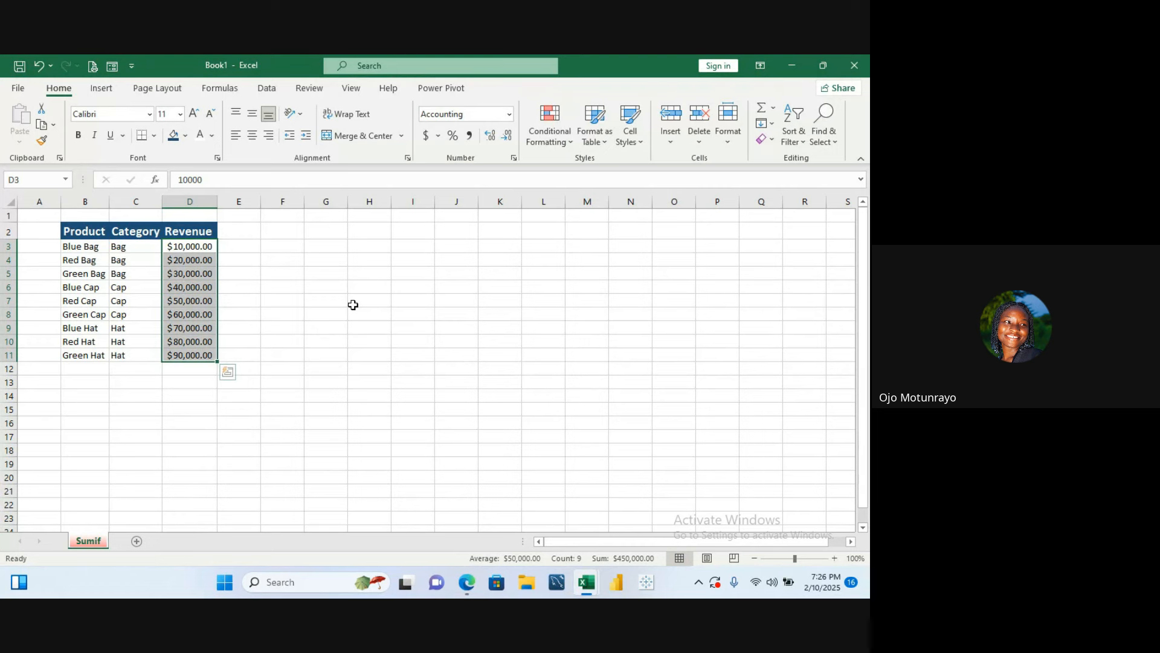
click(507, 136)
click(506, 136)
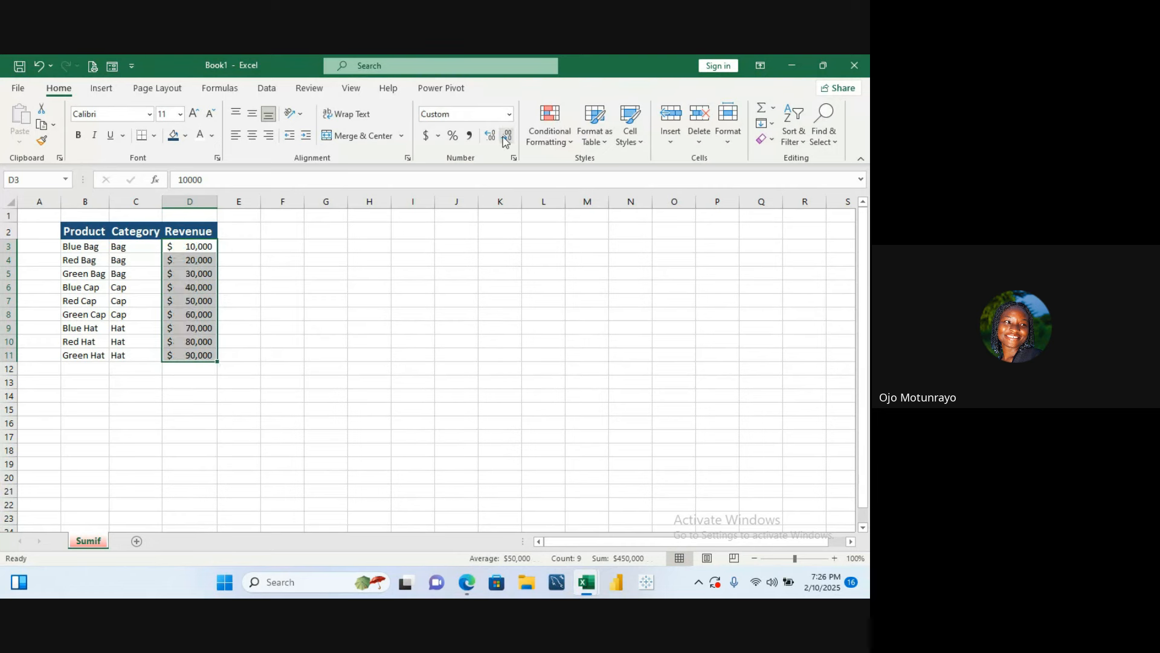
click(417, 256)
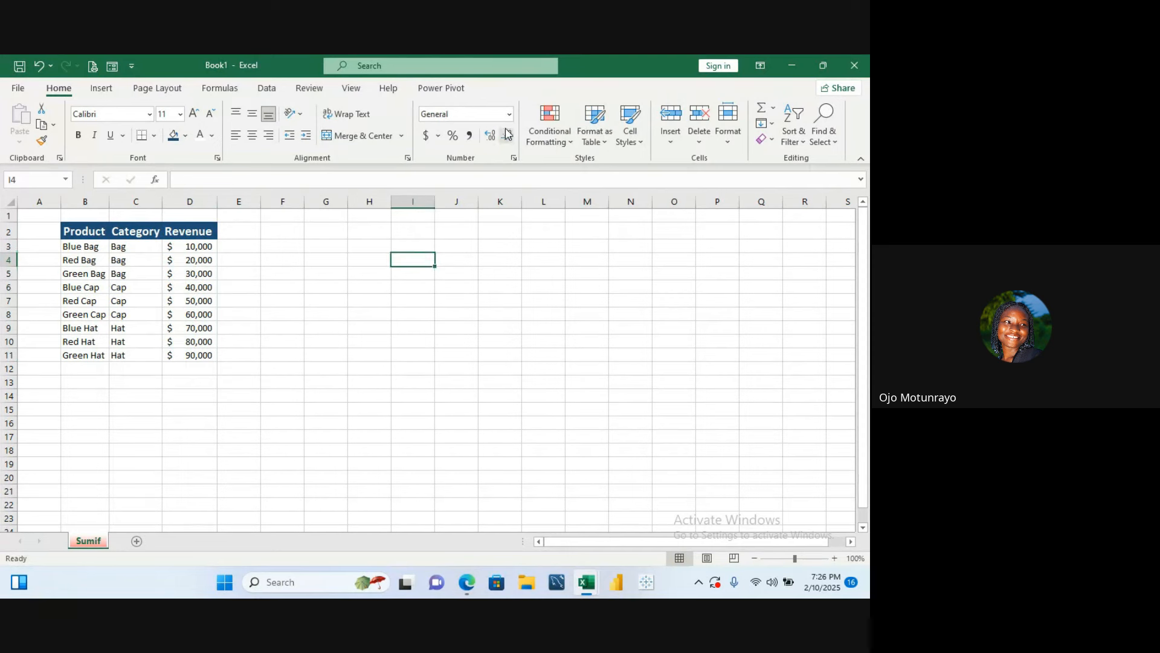
- Insert an AutoSum total of the Revenue values D3:D11 in cell D12
click(343, 325)
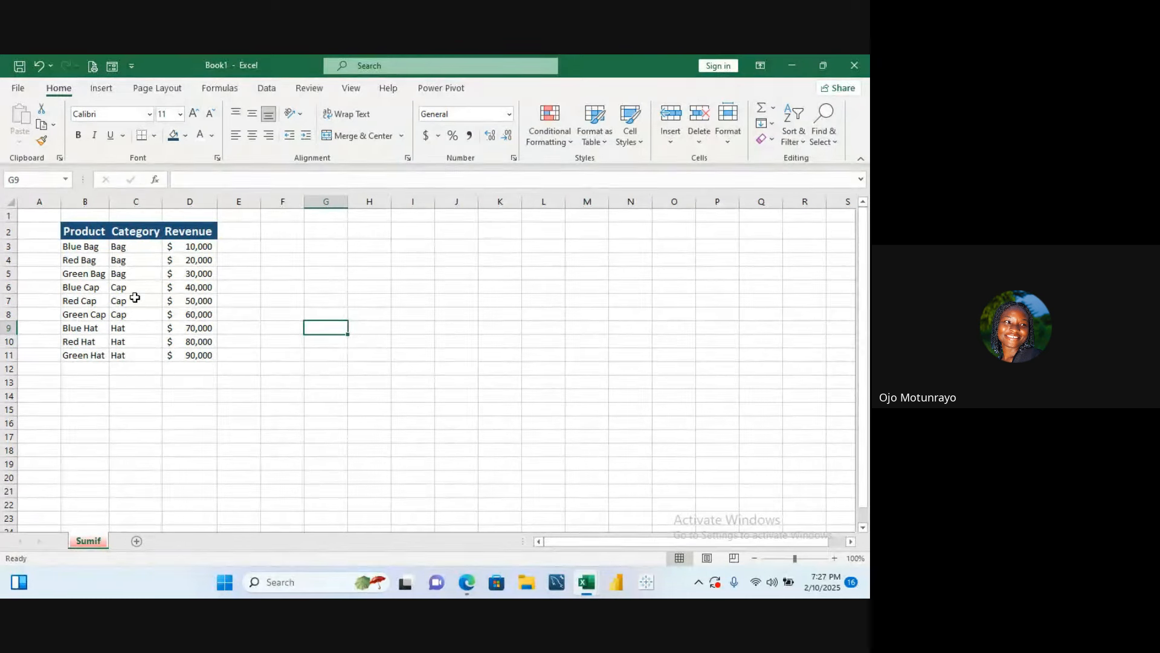
click(181, 370)
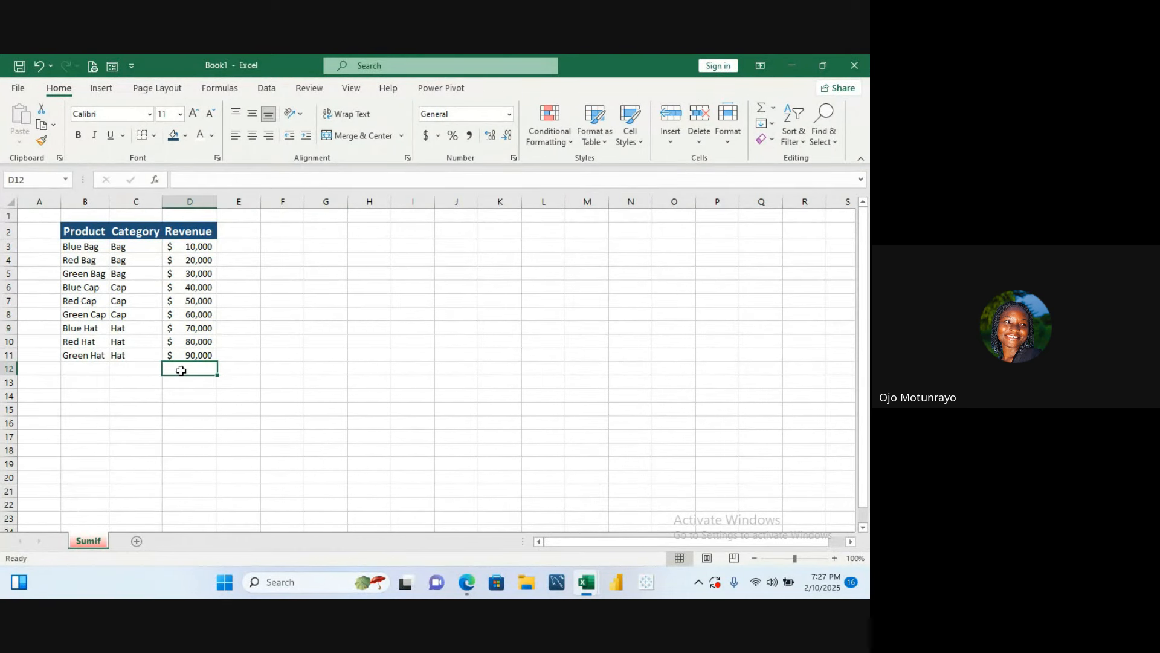
text(=)
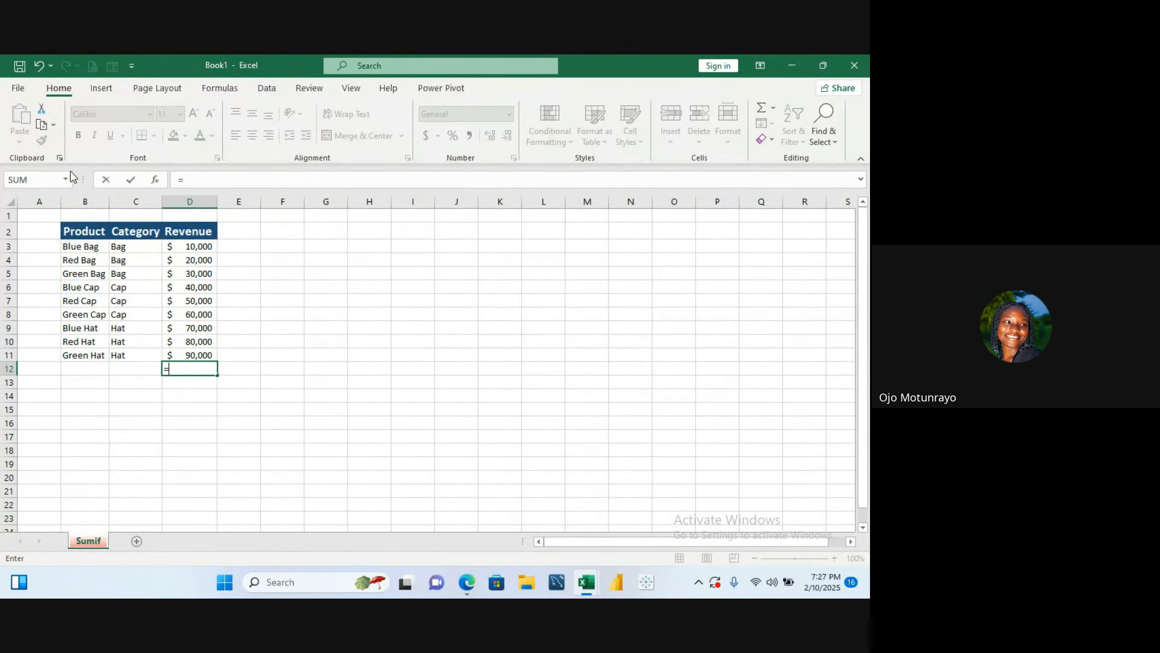
click(220, 88)
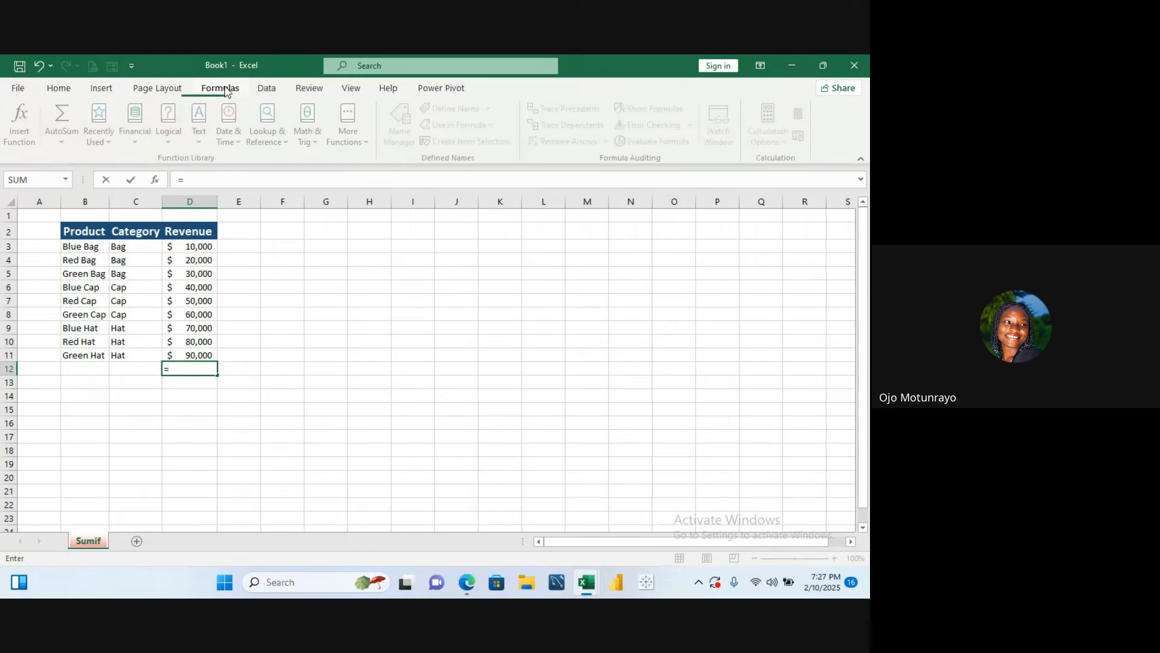
click(65, 142)
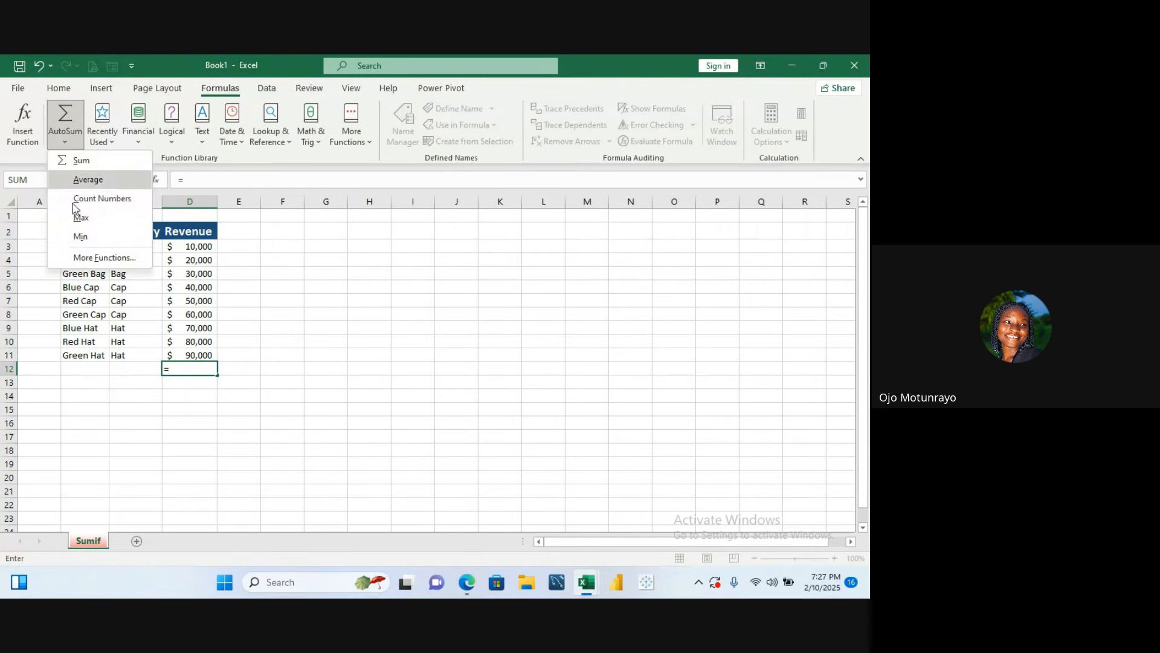
click(82, 155)
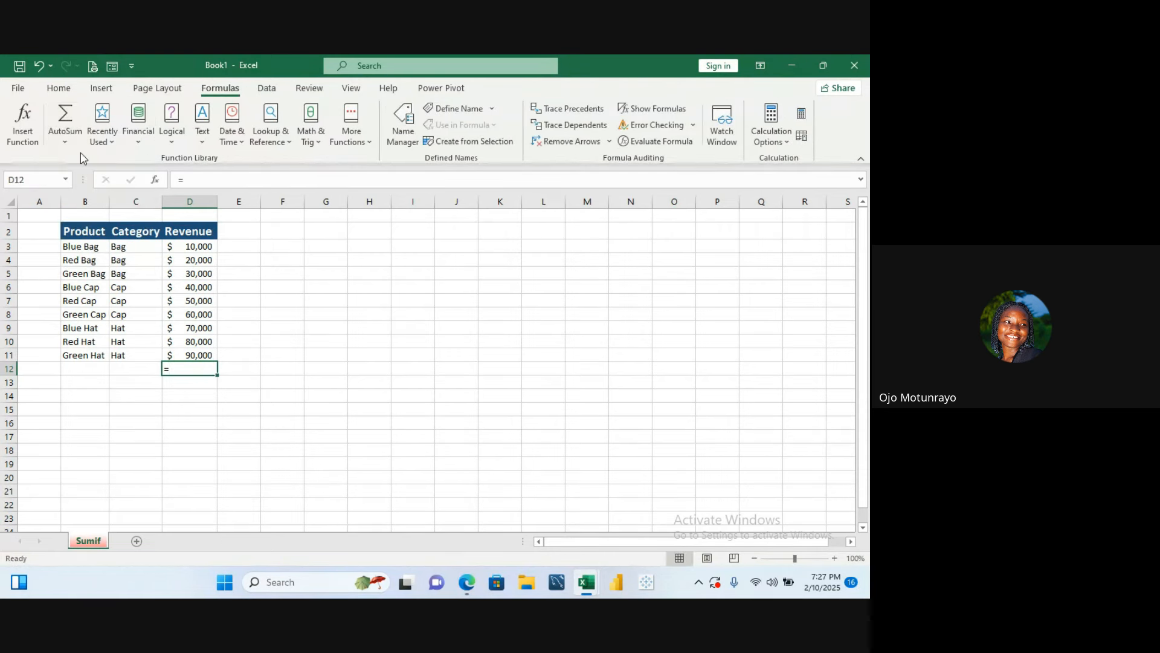
click(67, 141)
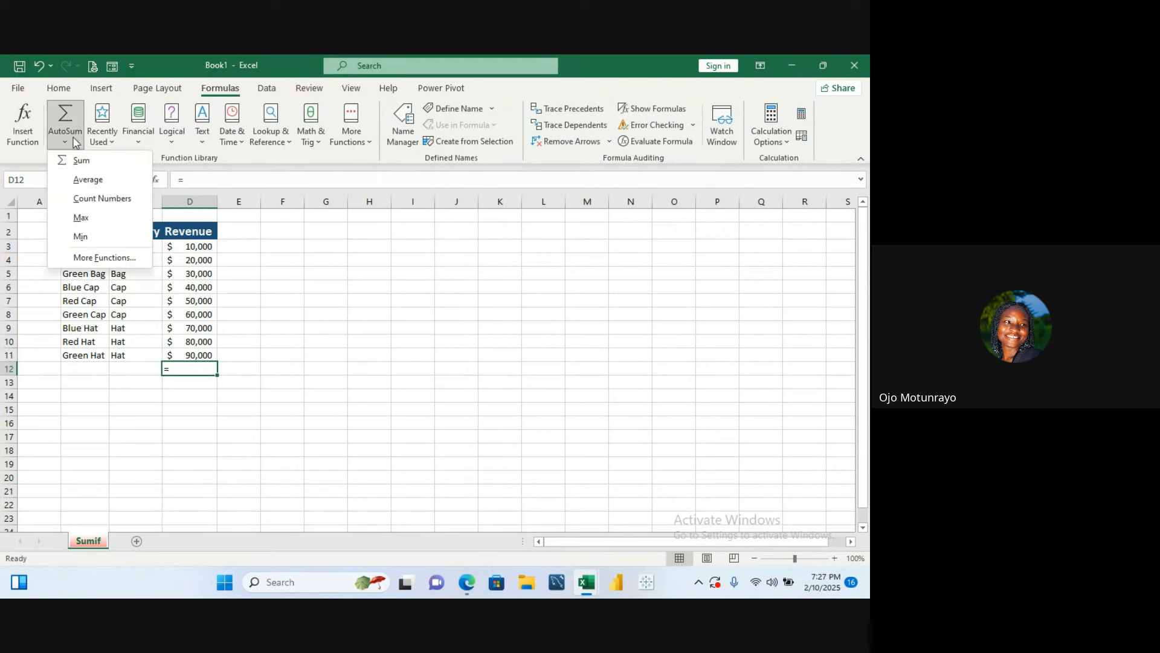
click(81, 159)
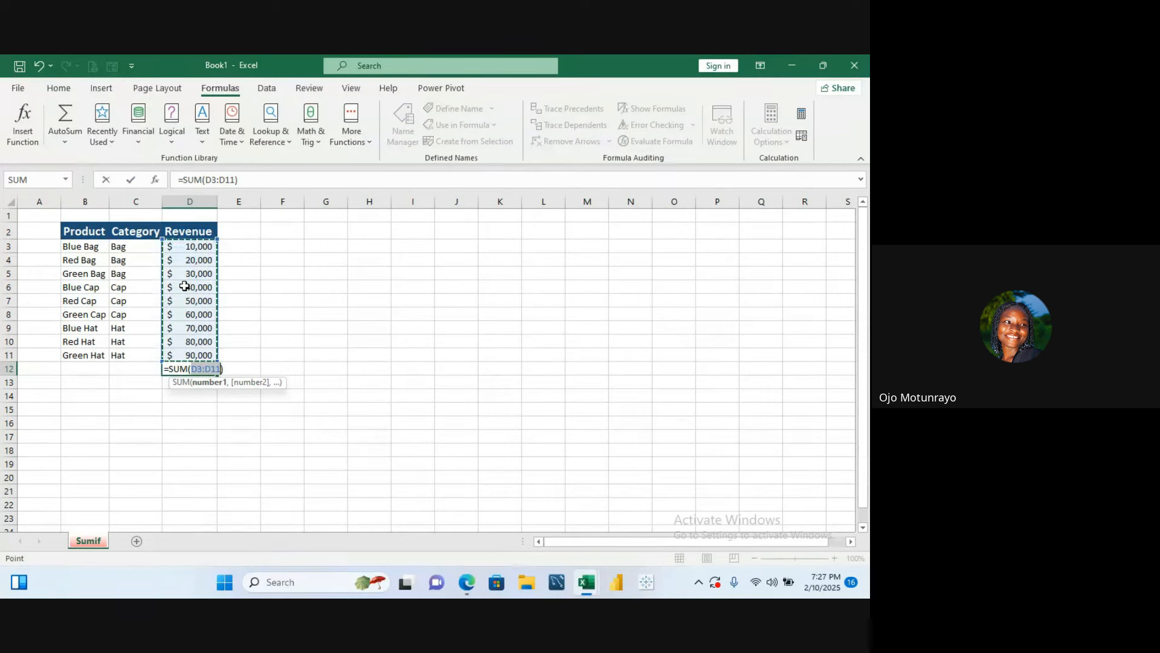
key(Return)
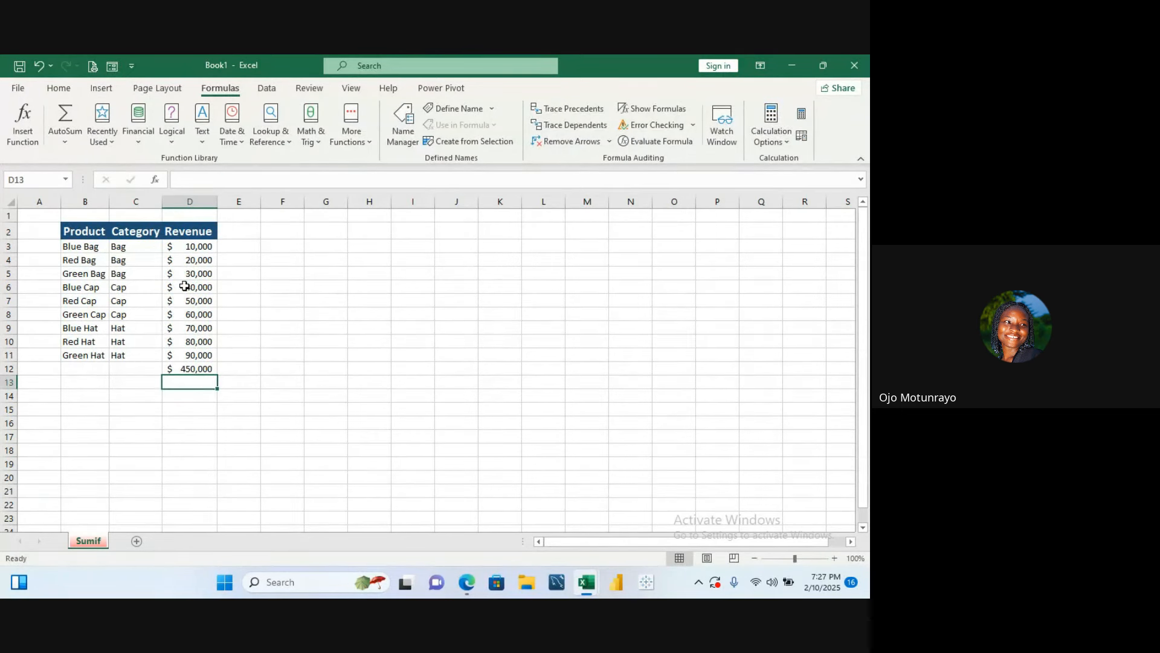
- Clear the total from cell D12
click(267, 340)
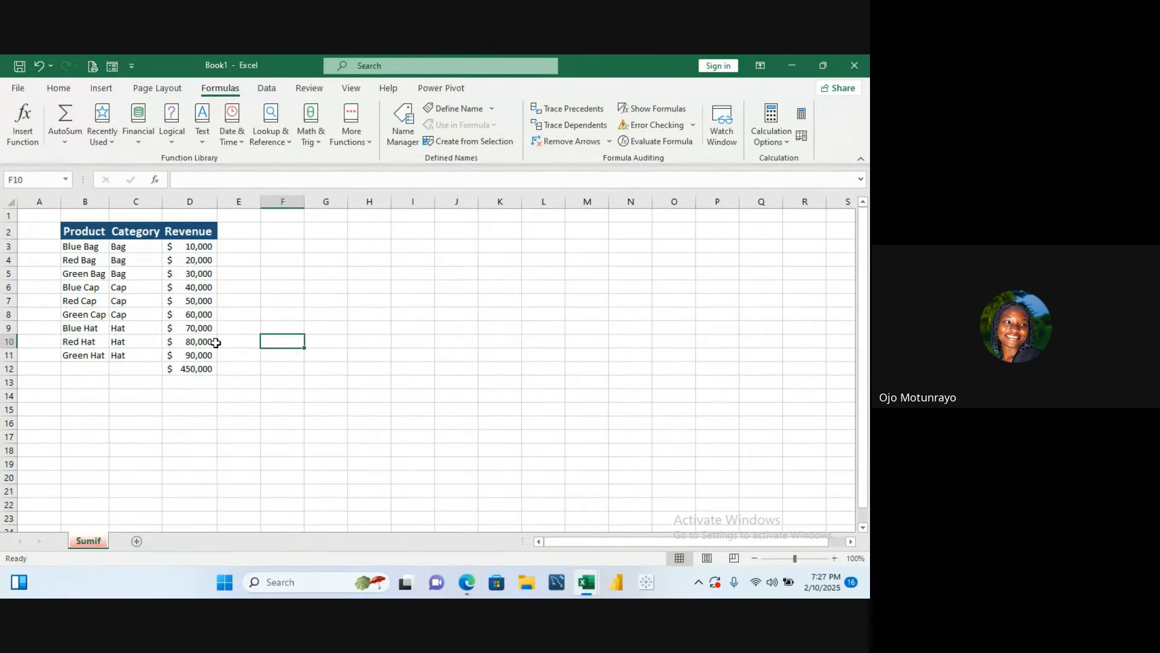
click(200, 370)
key(Delete)
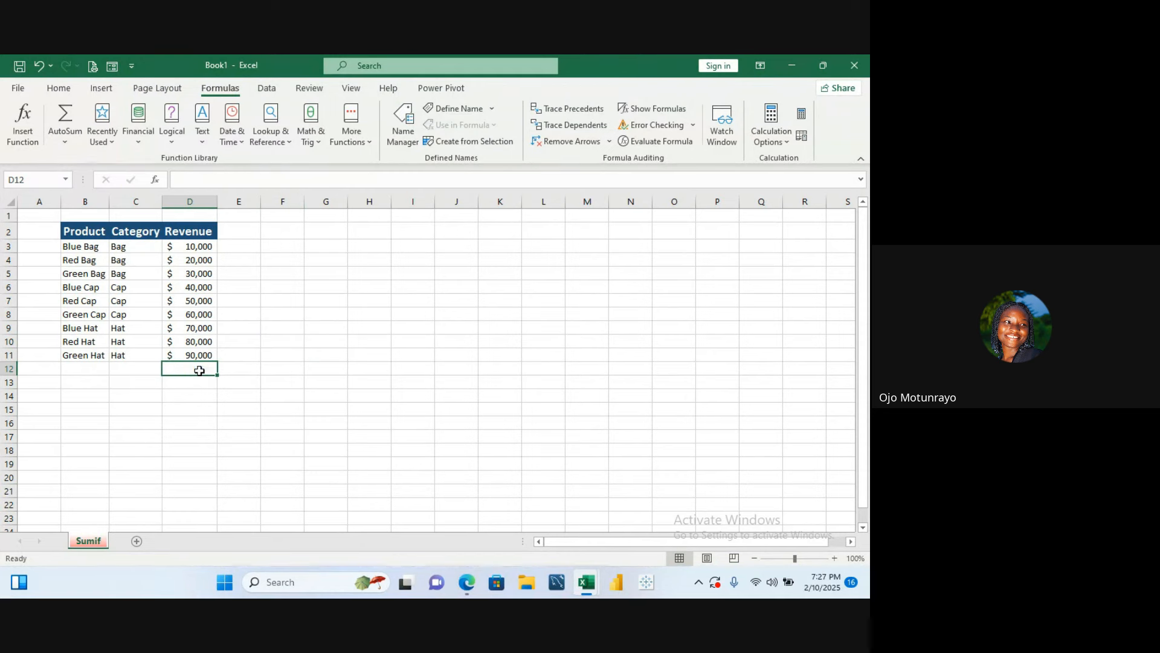
click(279, 315)
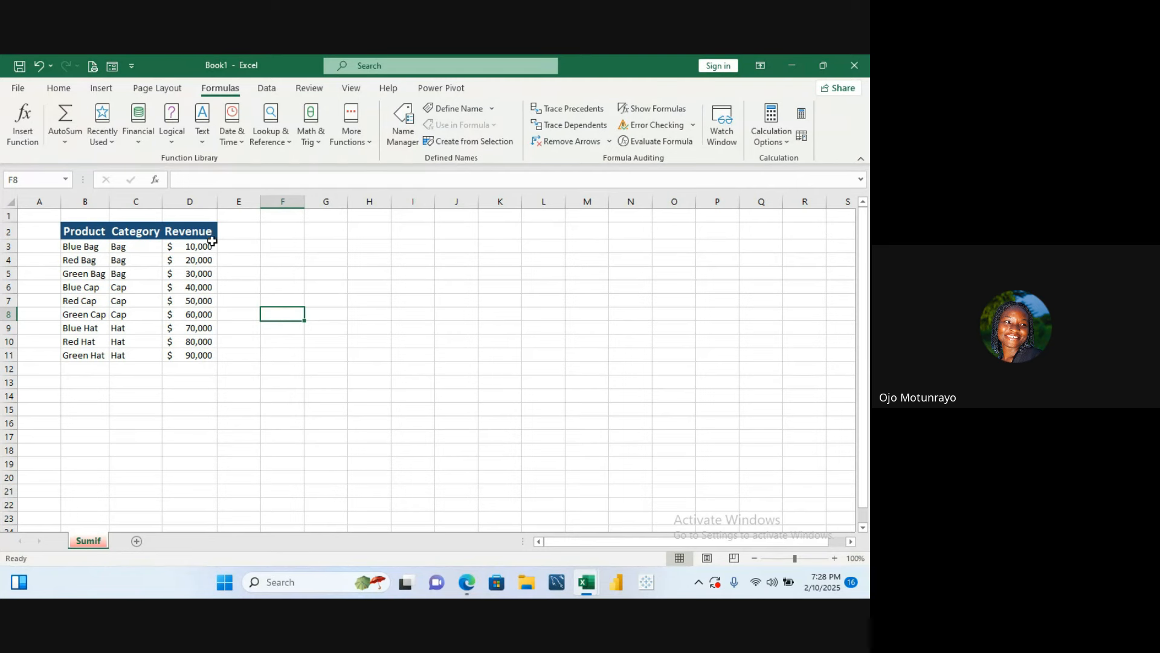
drag(205, 246, 202, 268)
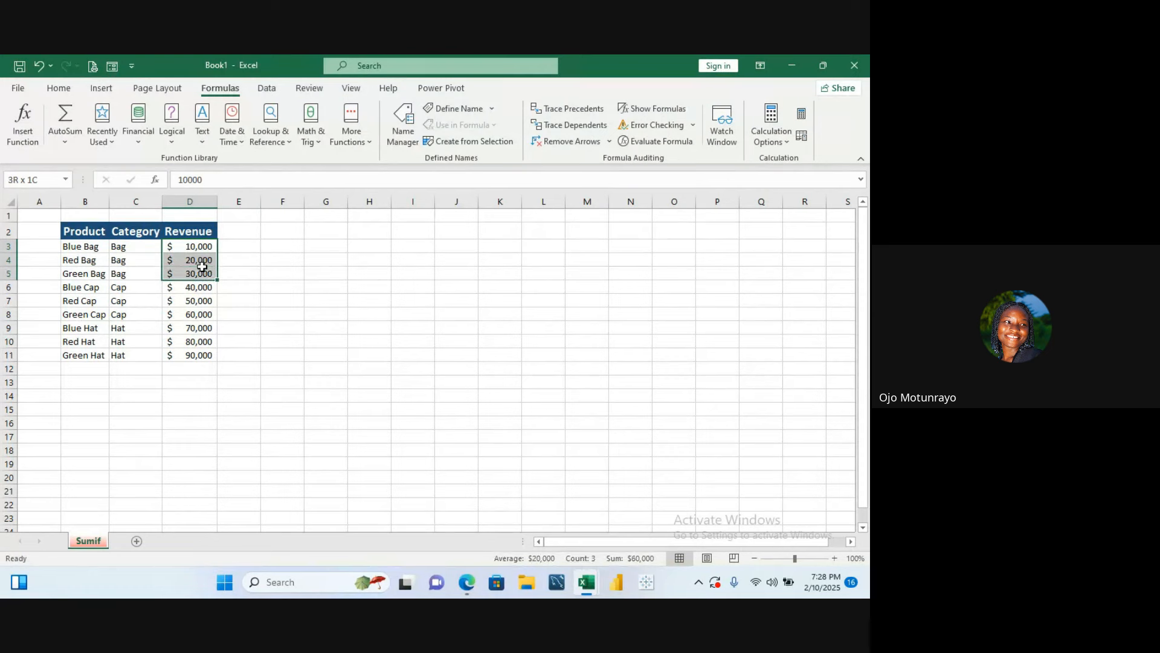
click(278, 270)
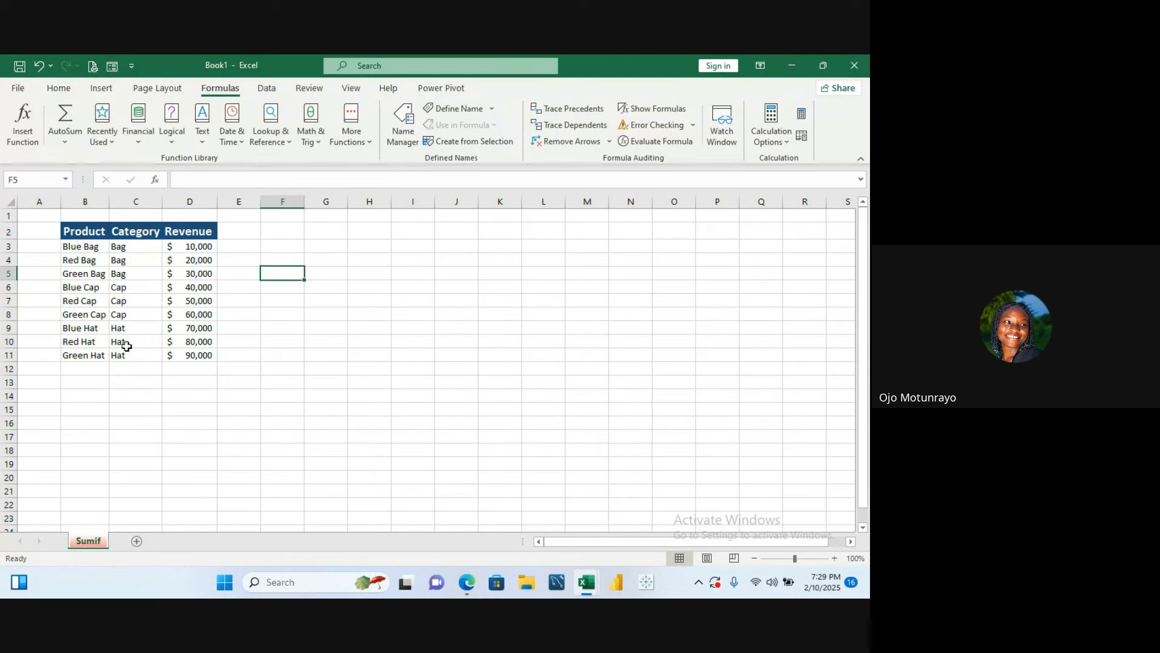
drag(126, 346, 145, 367)
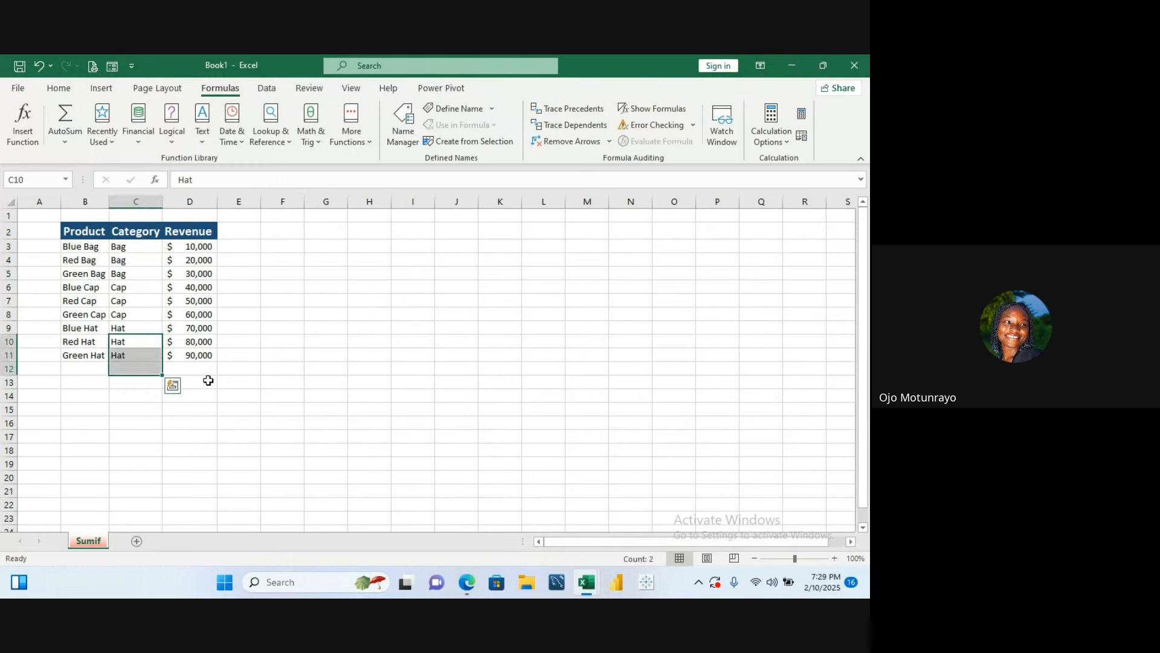
click(123, 395)
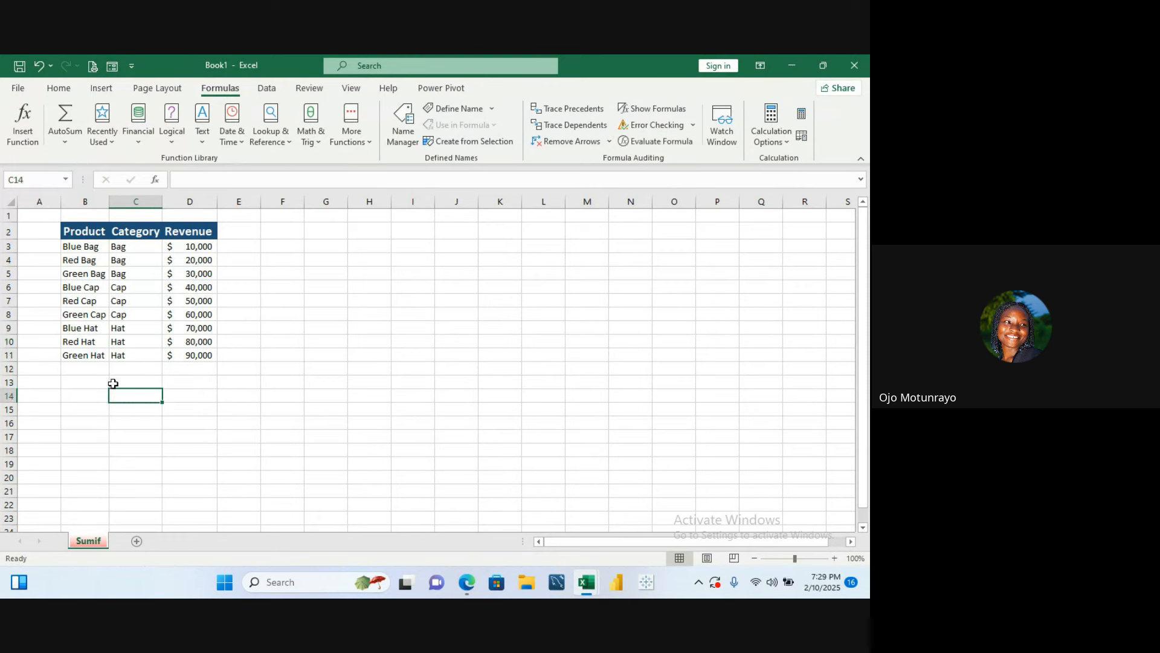
click(99, 382)
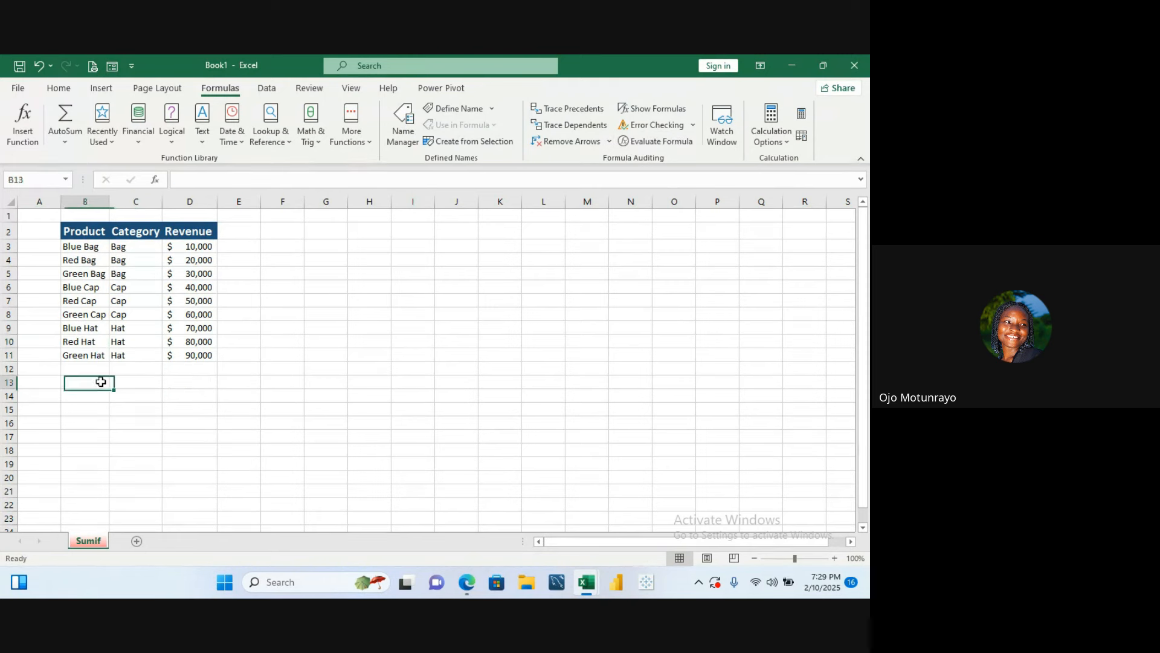
click(120, 385)
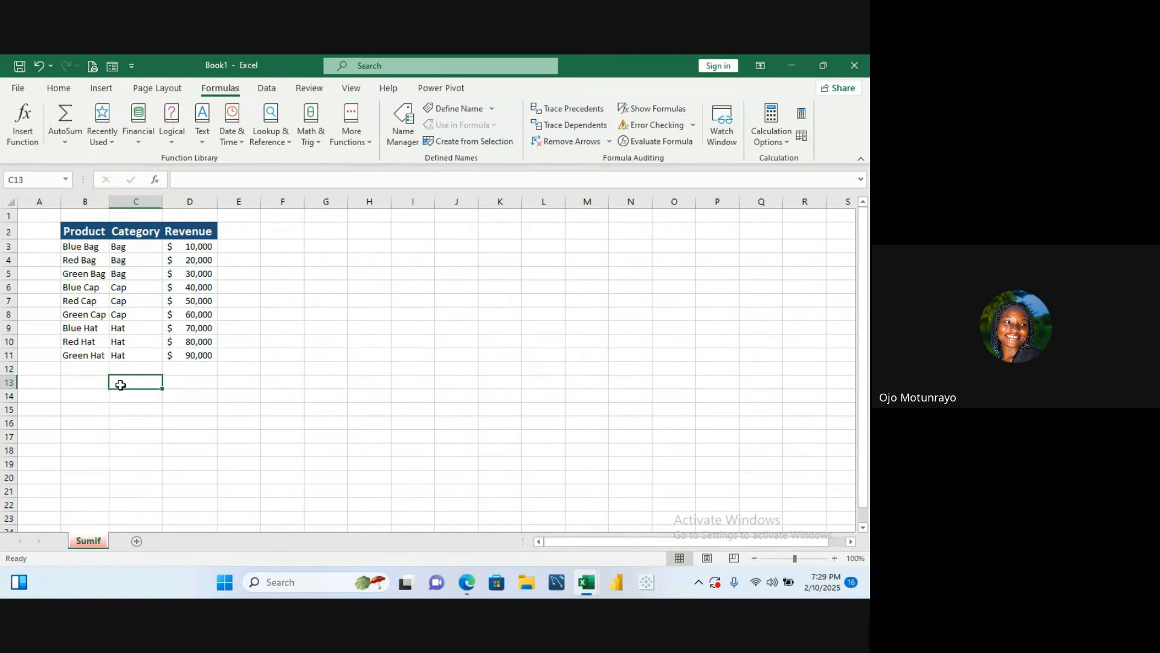
- Enter the category Bag in cell C13 below the table
text(a)
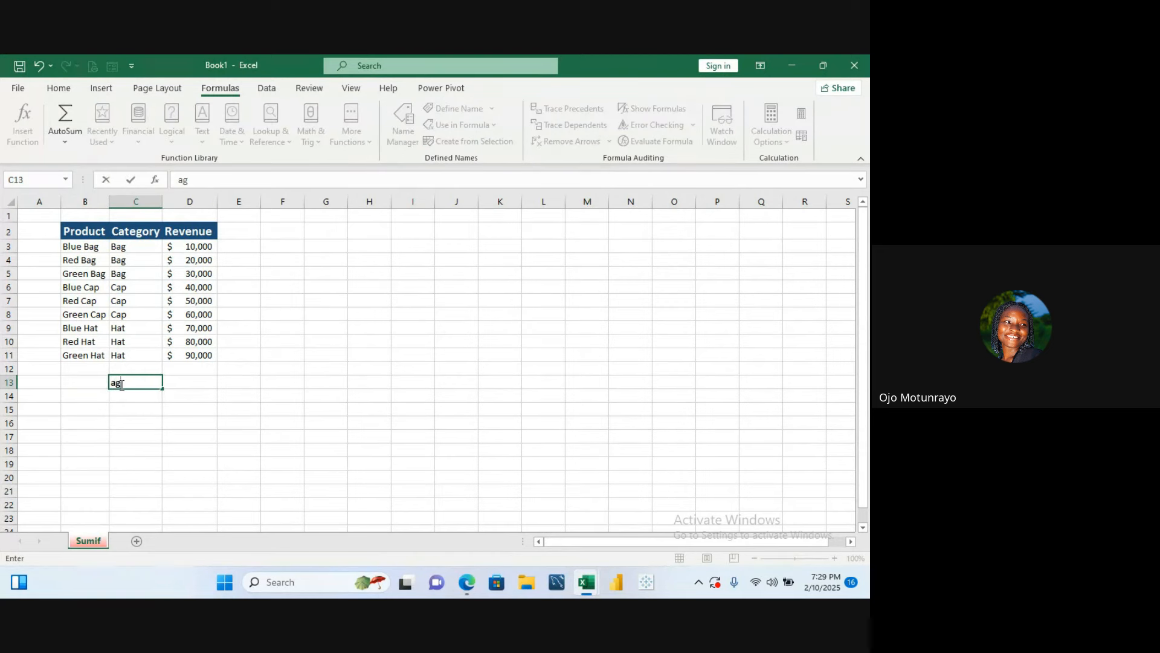
key(BackSpace)
text(=g)
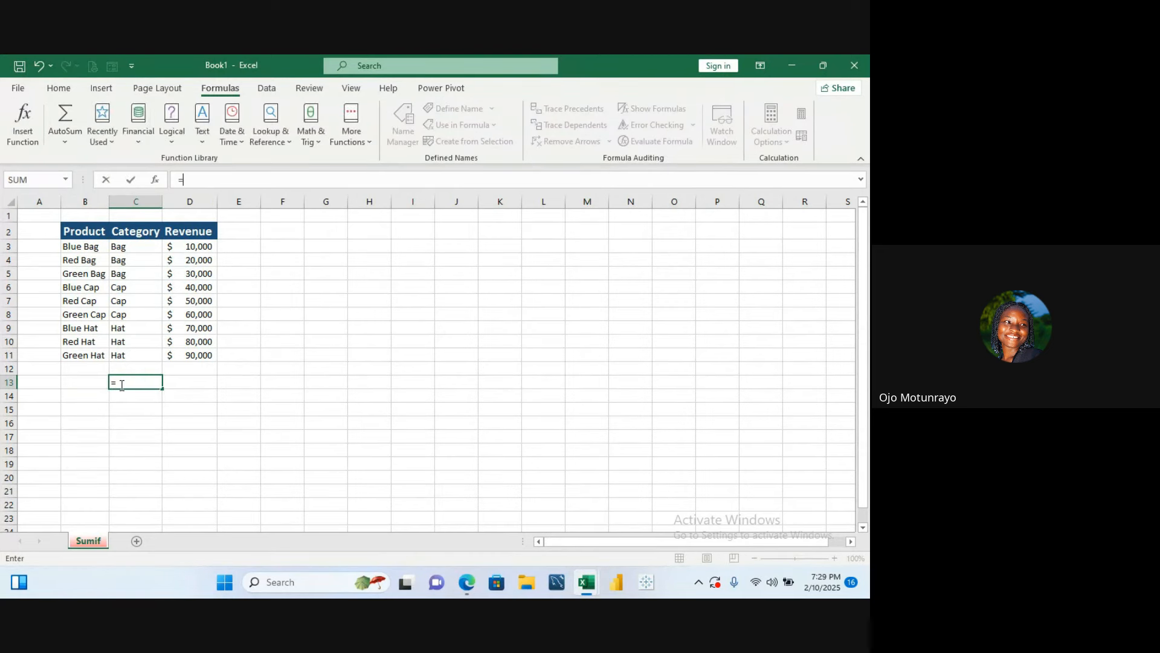
key(BackSpace)
key(BackSpace)
text(Bag)
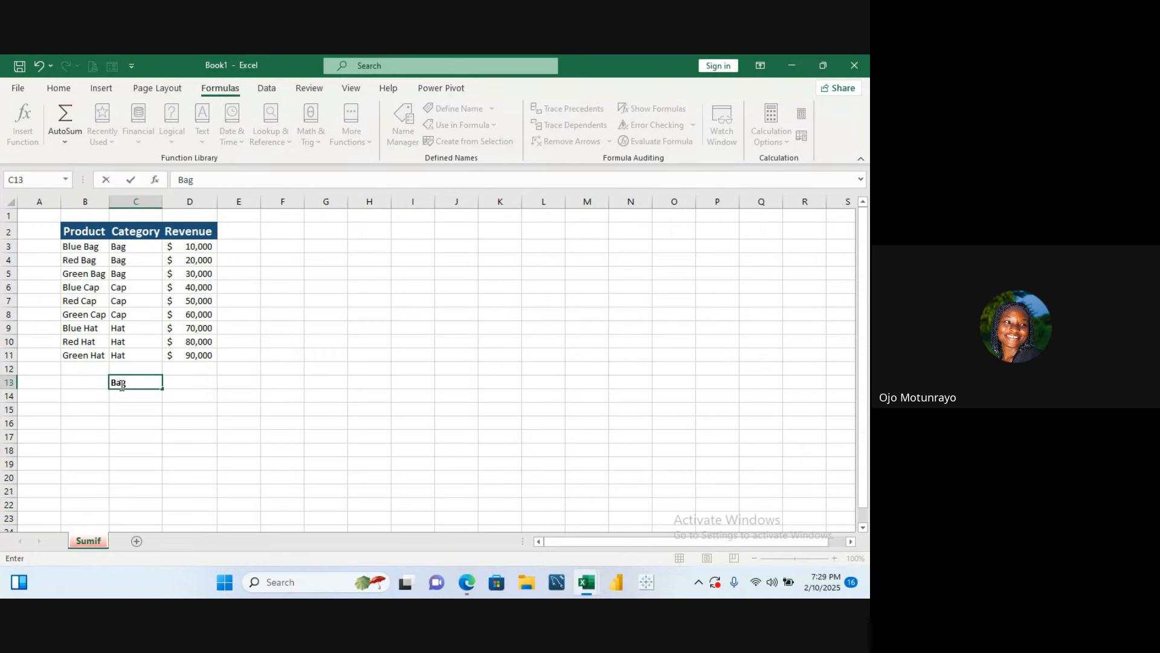
key(Return)
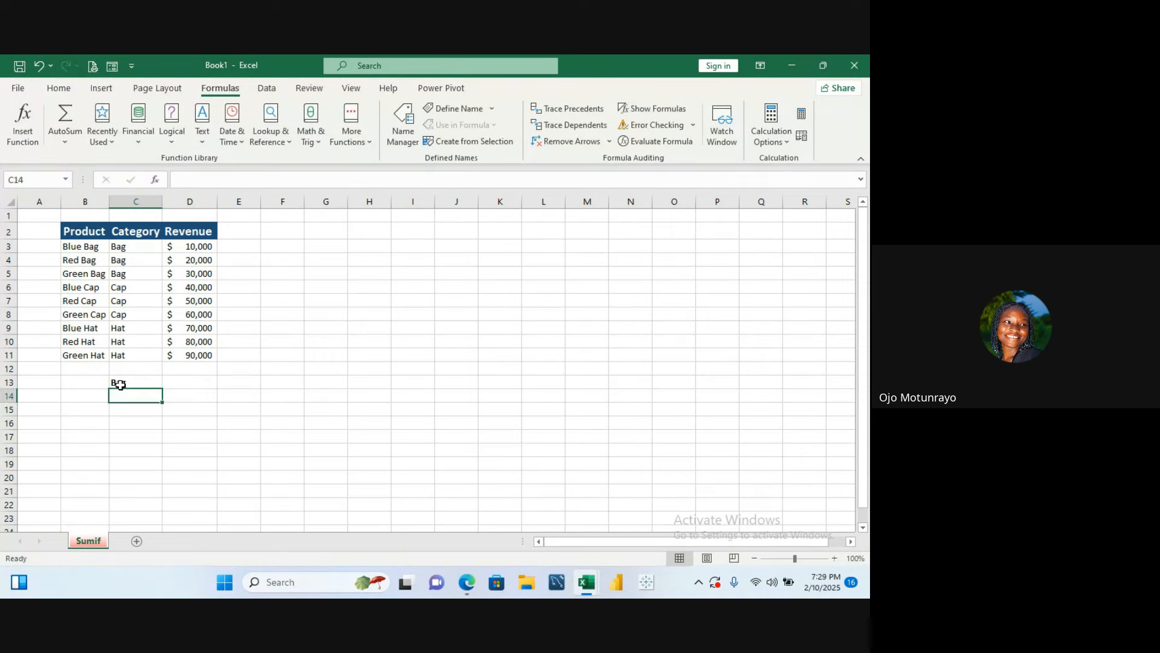
text(Hat)
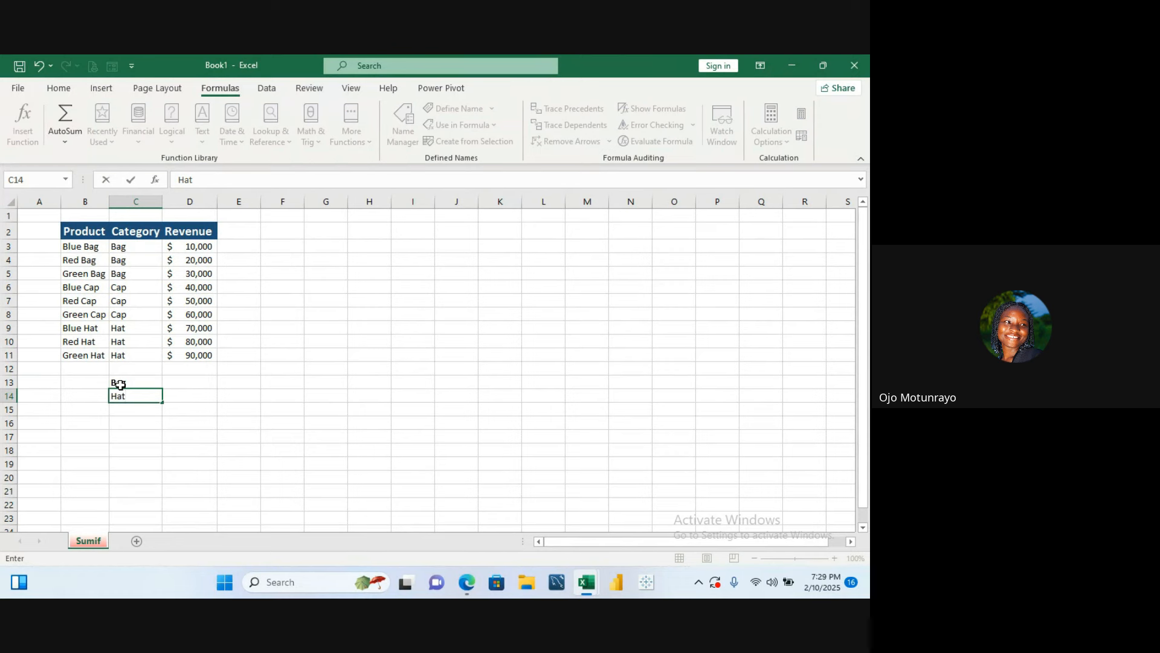
key(BackSpace)
key(BackSpace)
key(BackSpace)
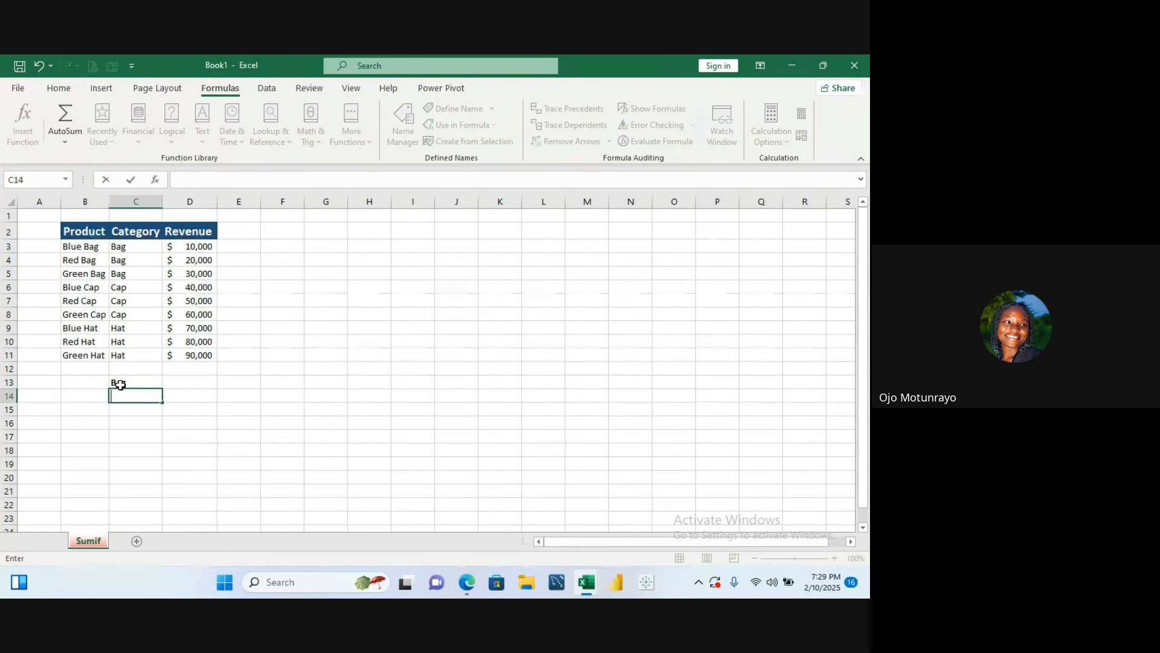
click(120, 383)
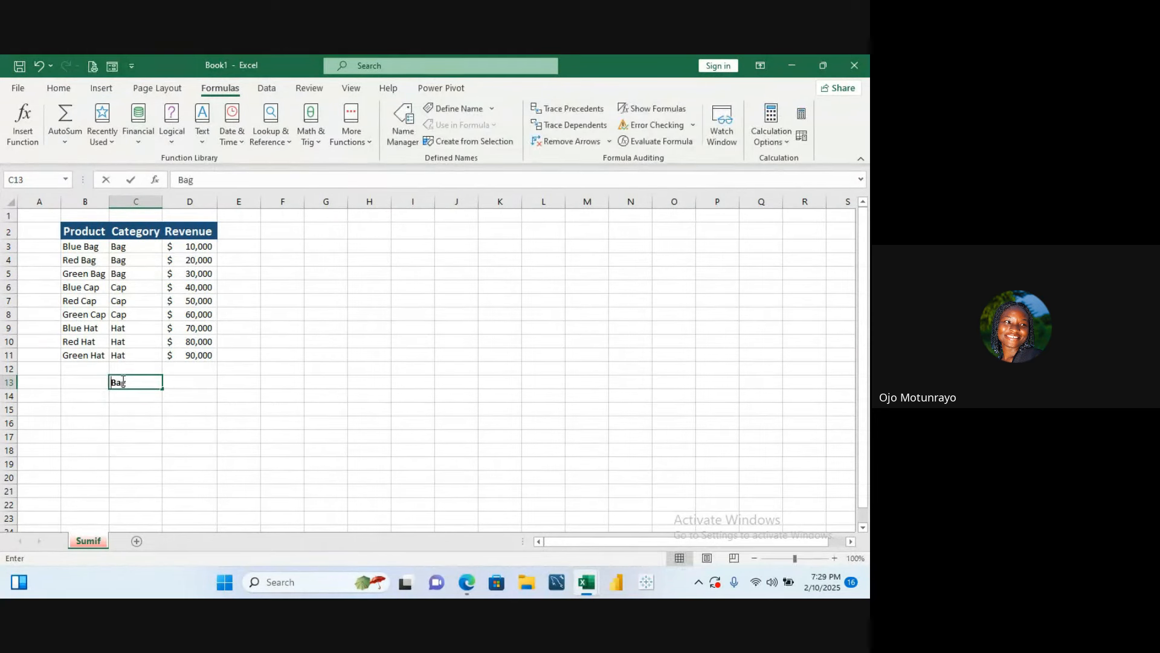
- Replace the entry in cell C13 with the header Product
key(BackSpace)
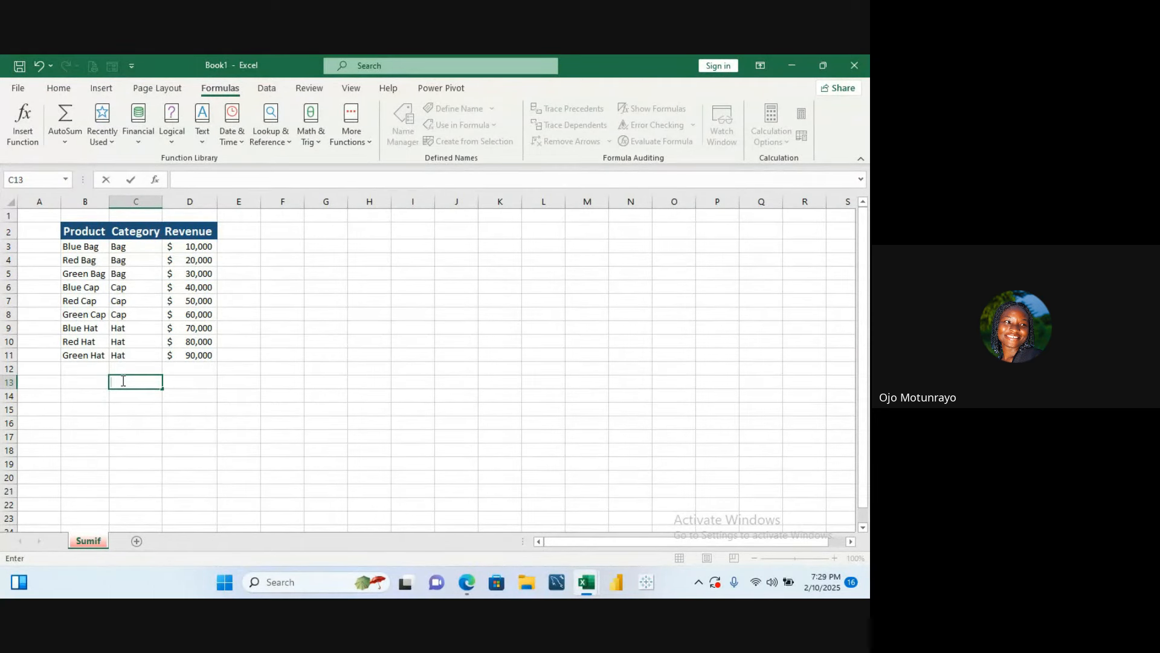
text(Pro)
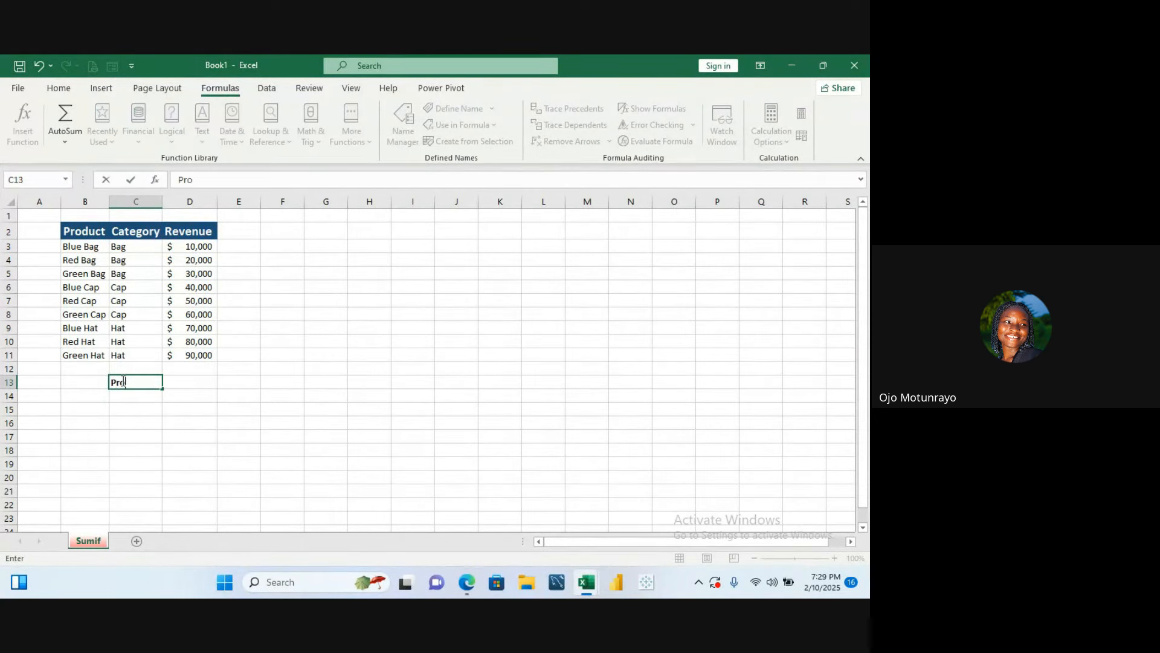
text(duct)
key(Tab)
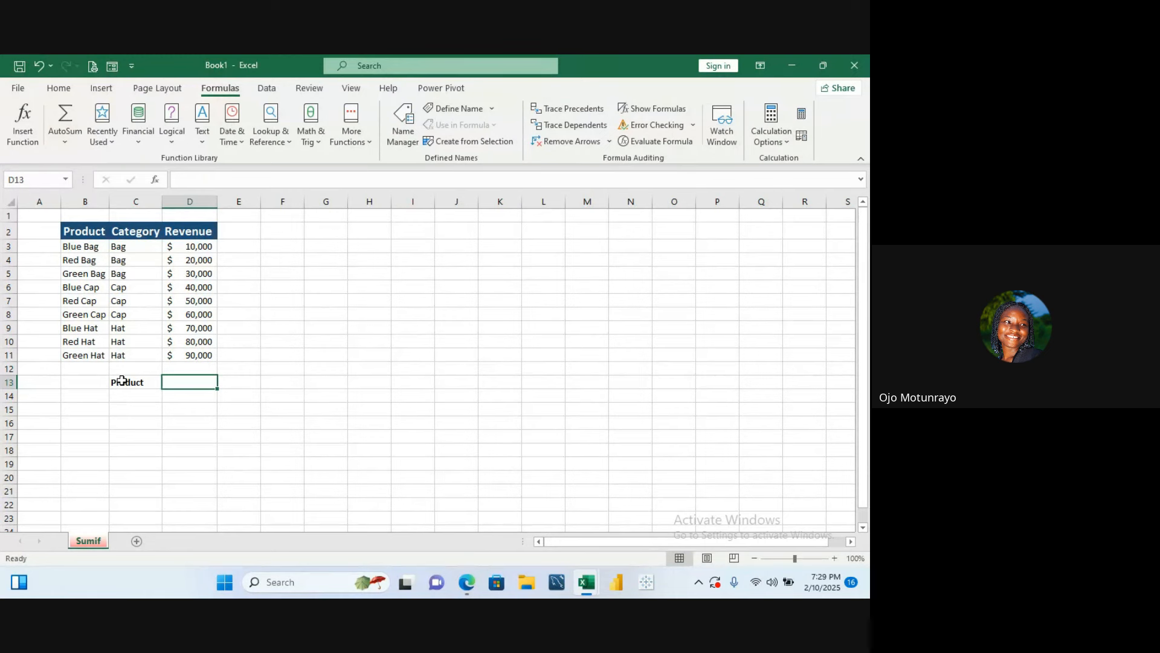
- Enter the header Total Revenue in cell D13, correcting its spelling
text(Tota)
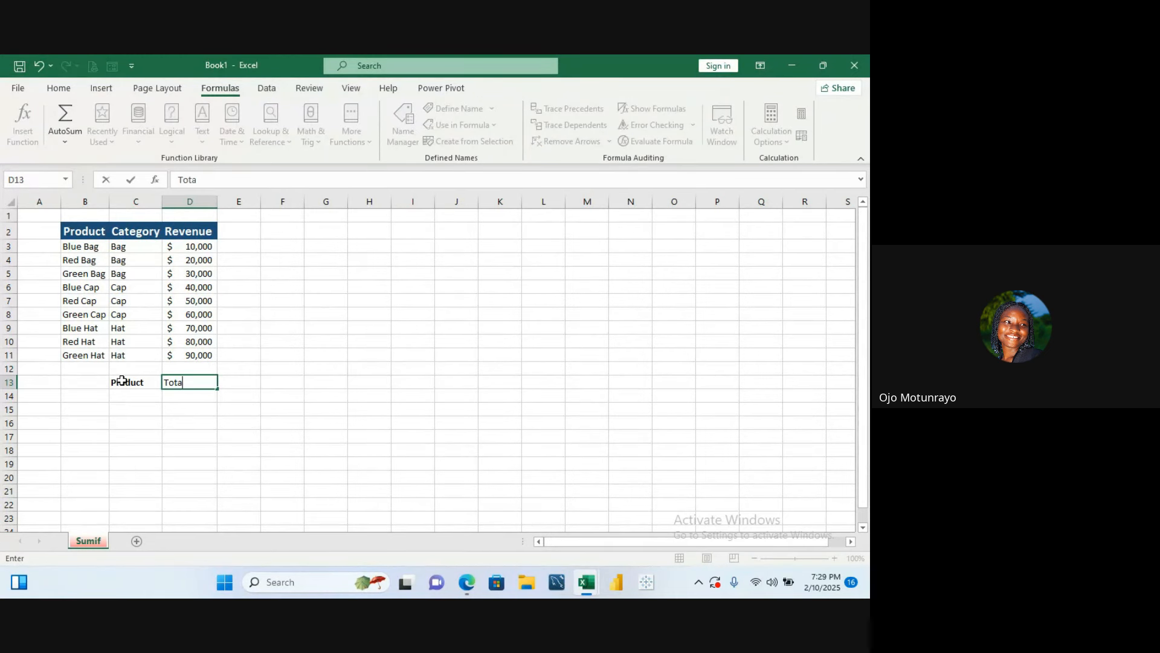
text(ll Revenue)
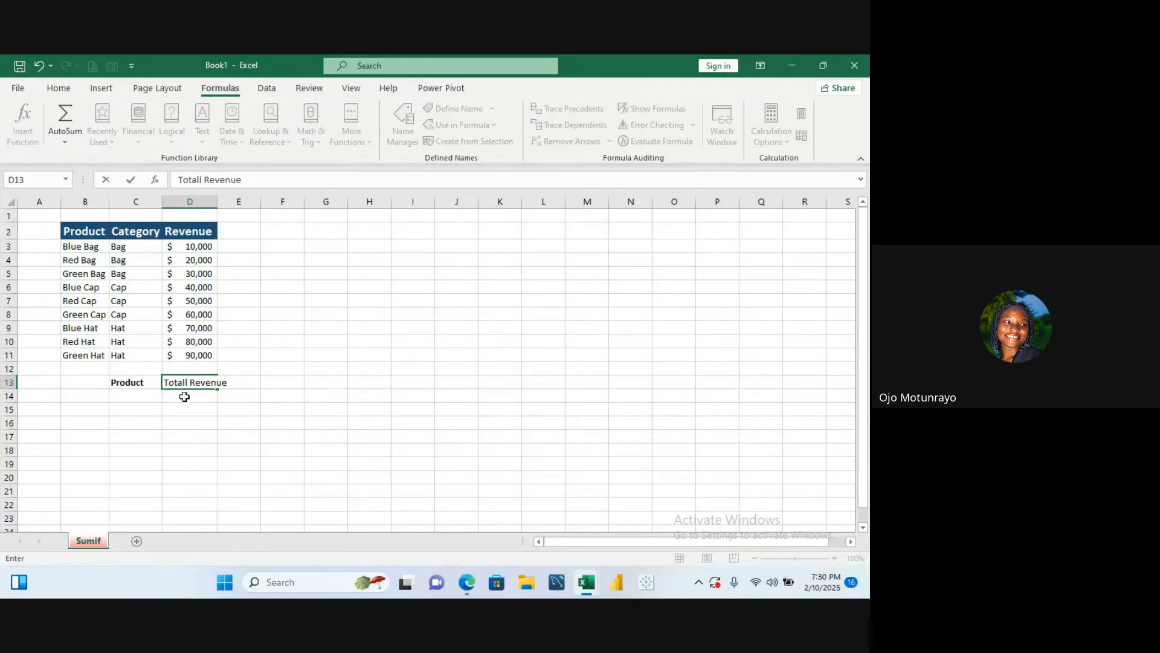
key(Left)
key(Left)
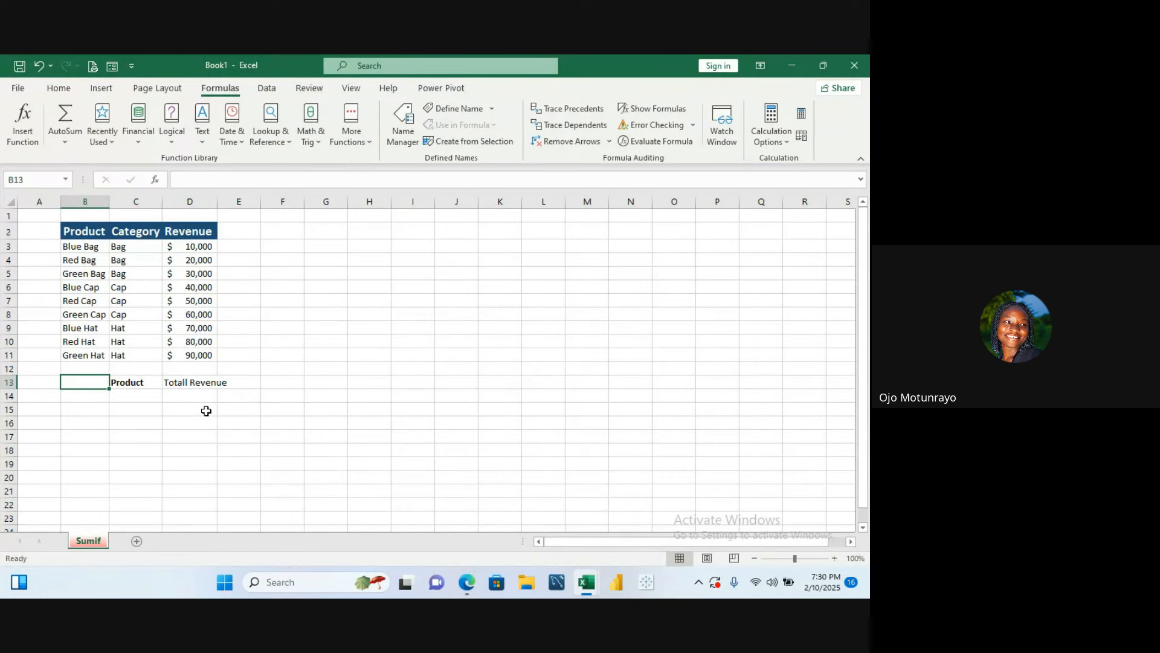
double_click(183, 384)
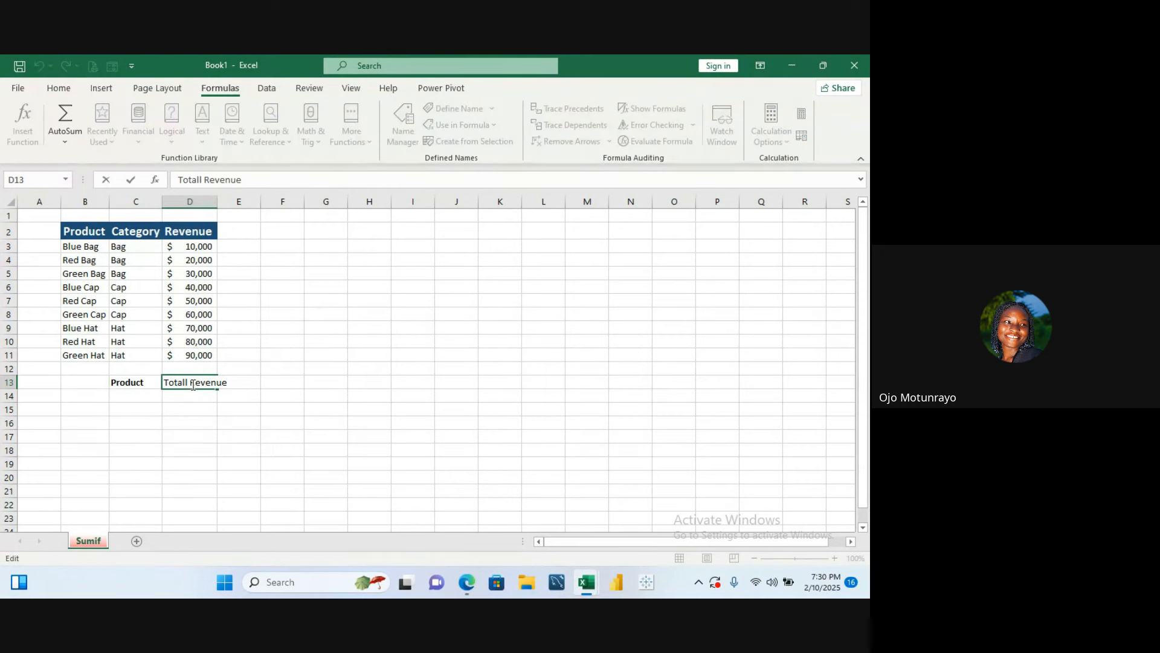
key(BackSpace)
click(150, 392)
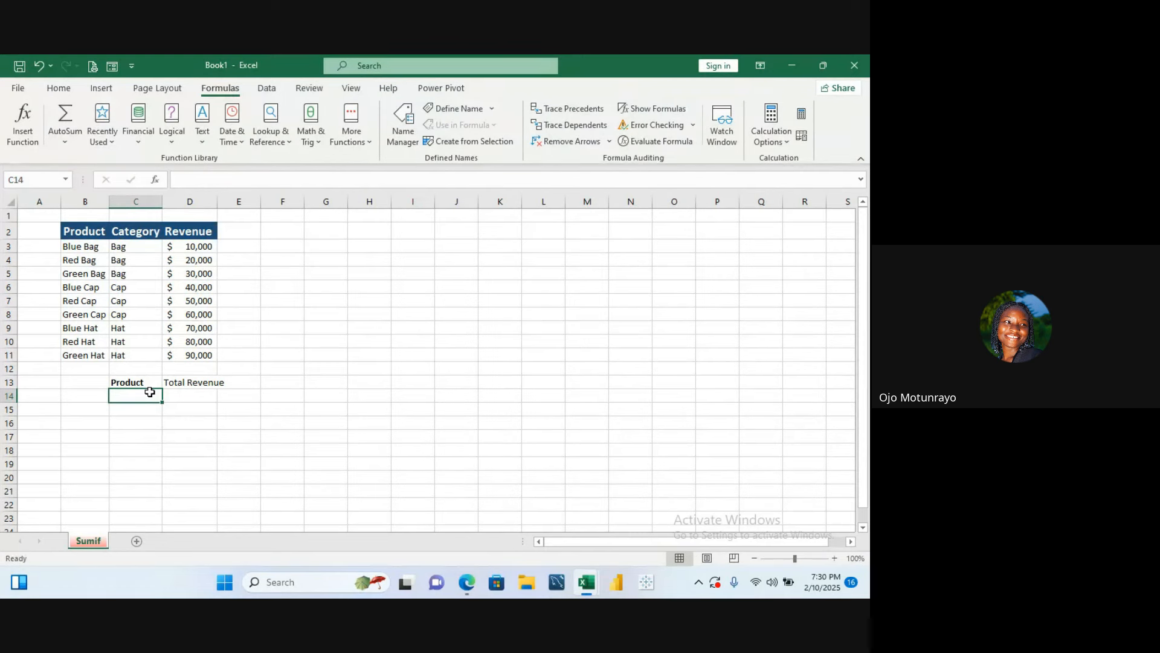
- Enter the categories Bag, Cap and Hat in cells C14 to C16
text(B)
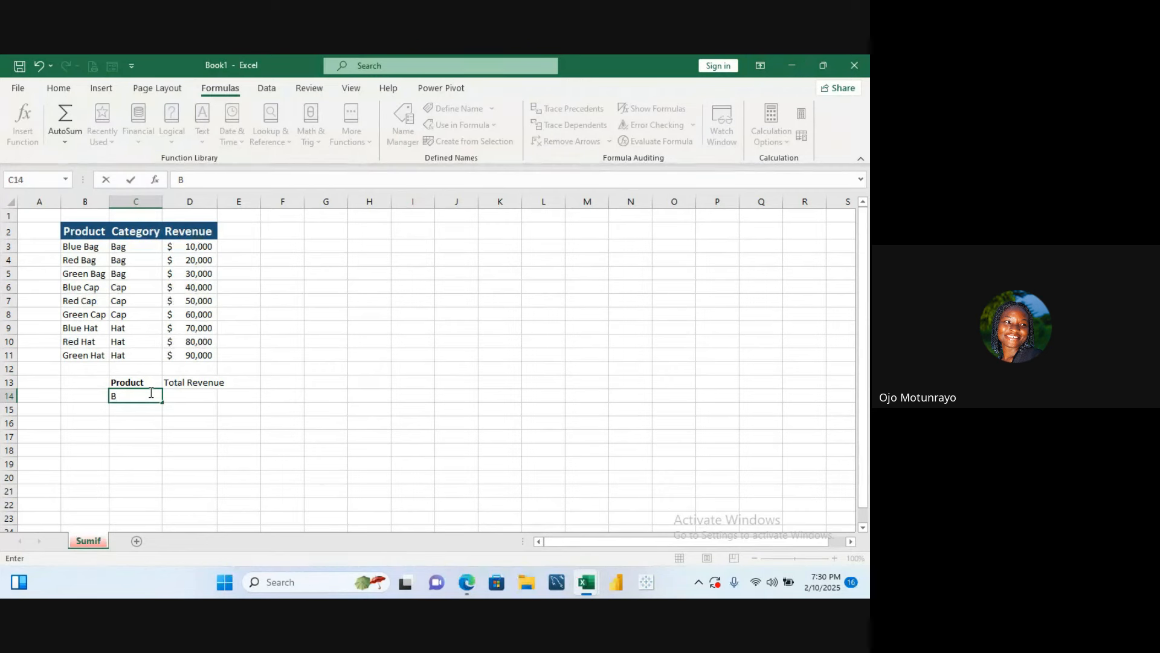
text(ag)
key(Return)
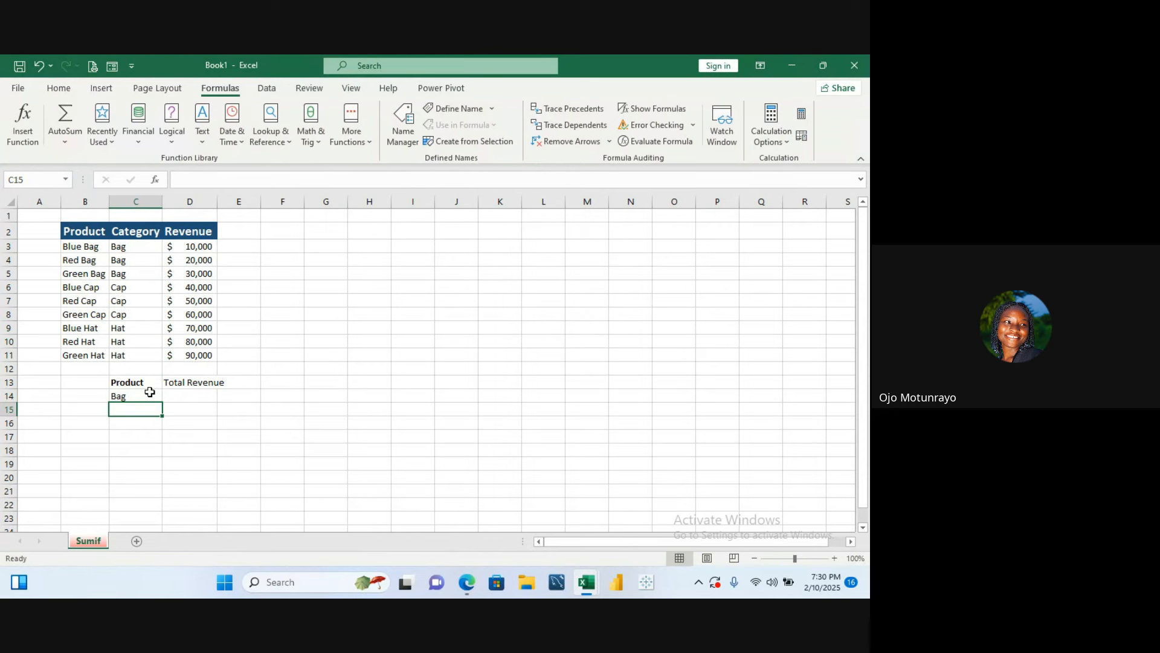
text(Cap)
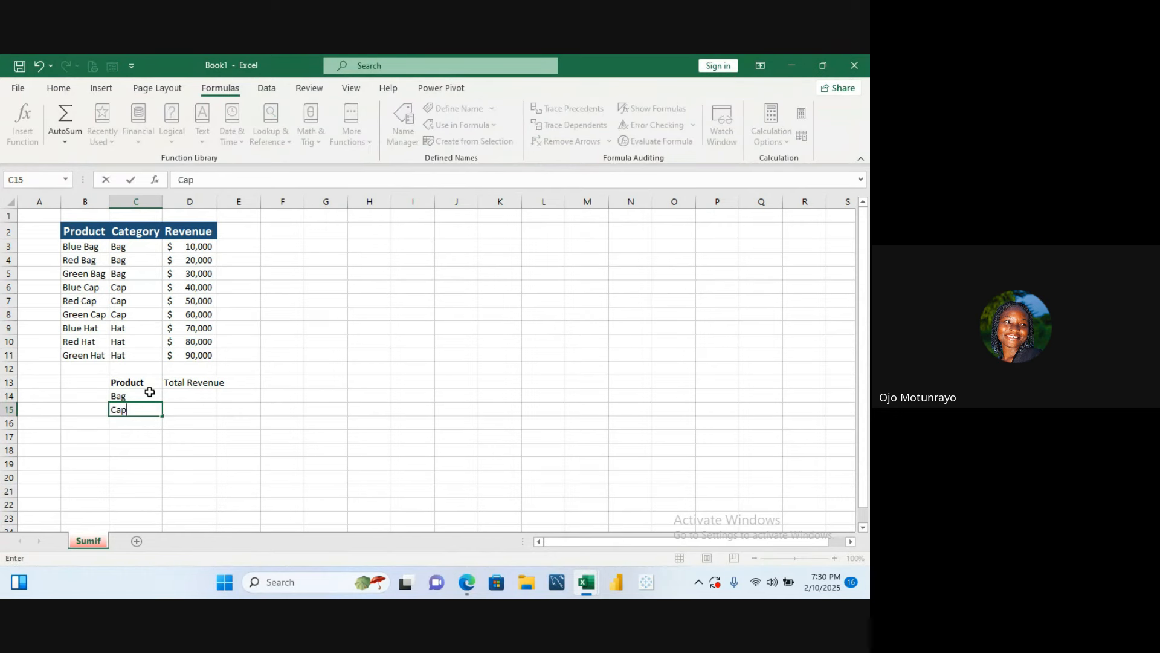
key(Return)
text(Hat)
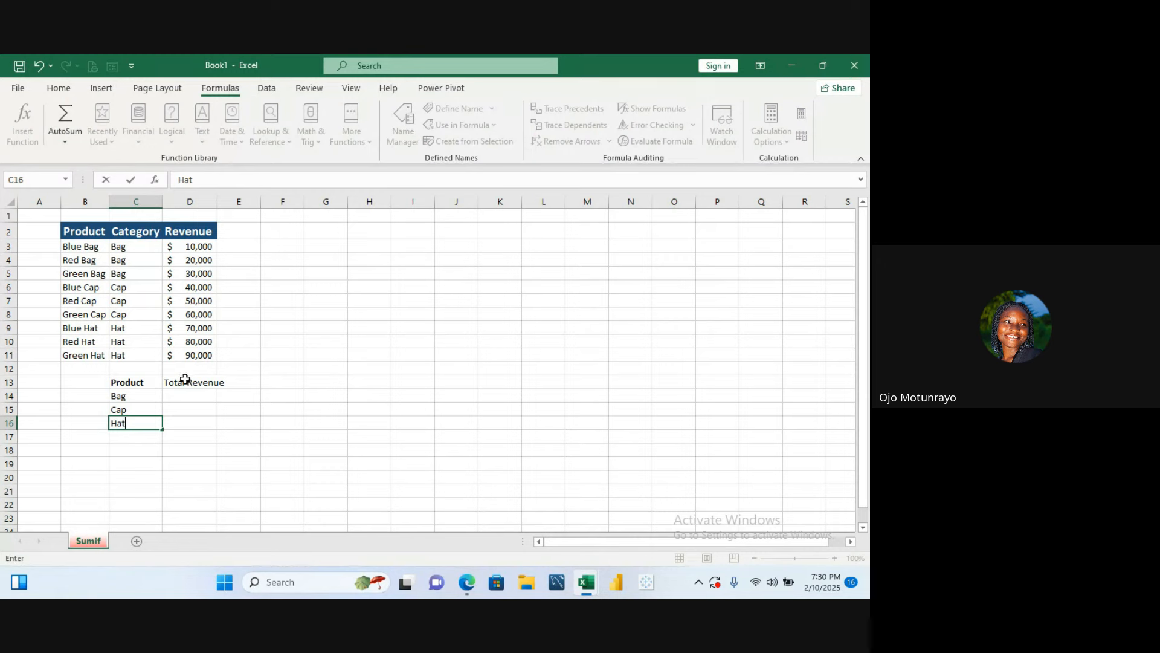
- Begin a SUMIF formula in cell D14 using the Category cells C3:C11 as the range
click(173, 387)
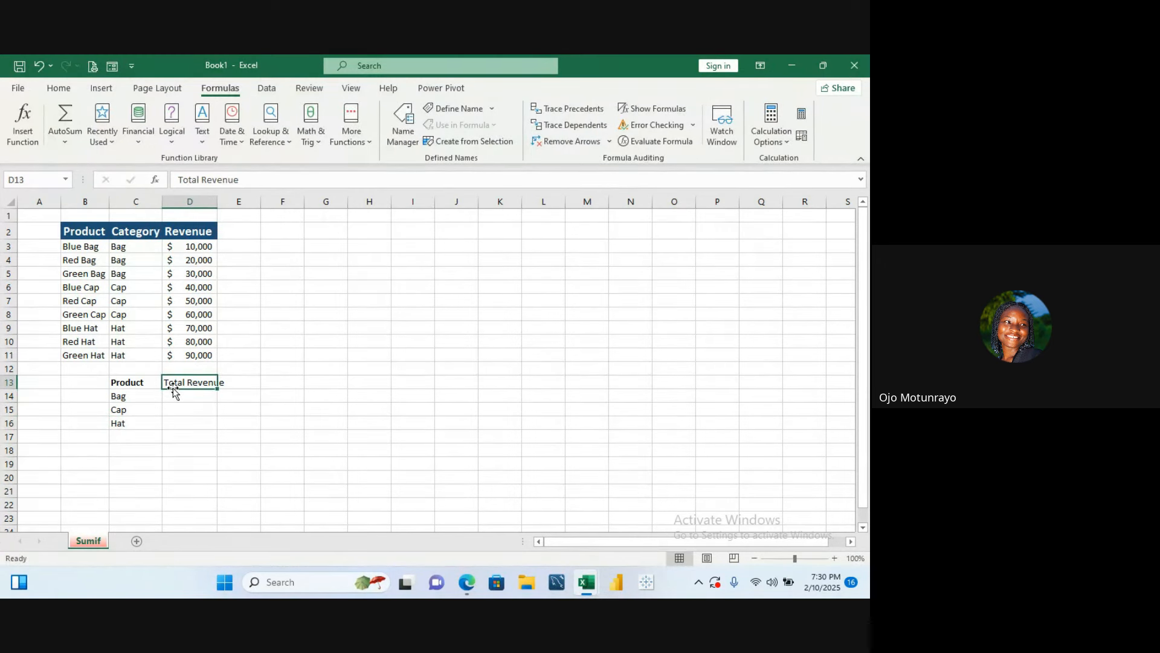
click(175, 395)
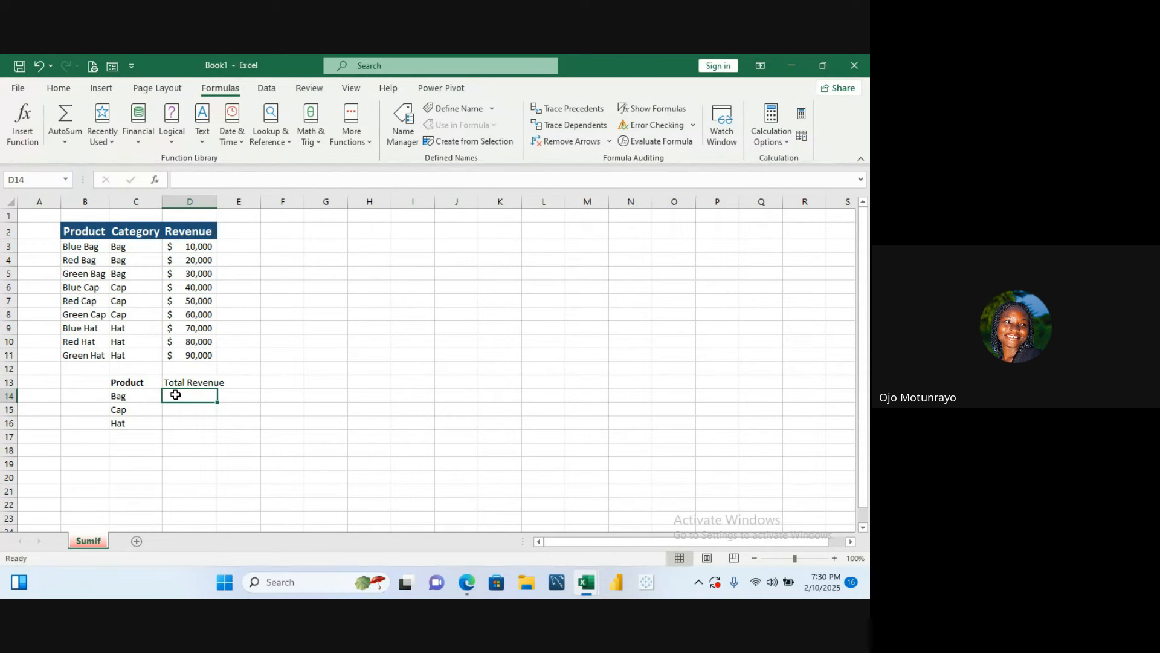
text(=)
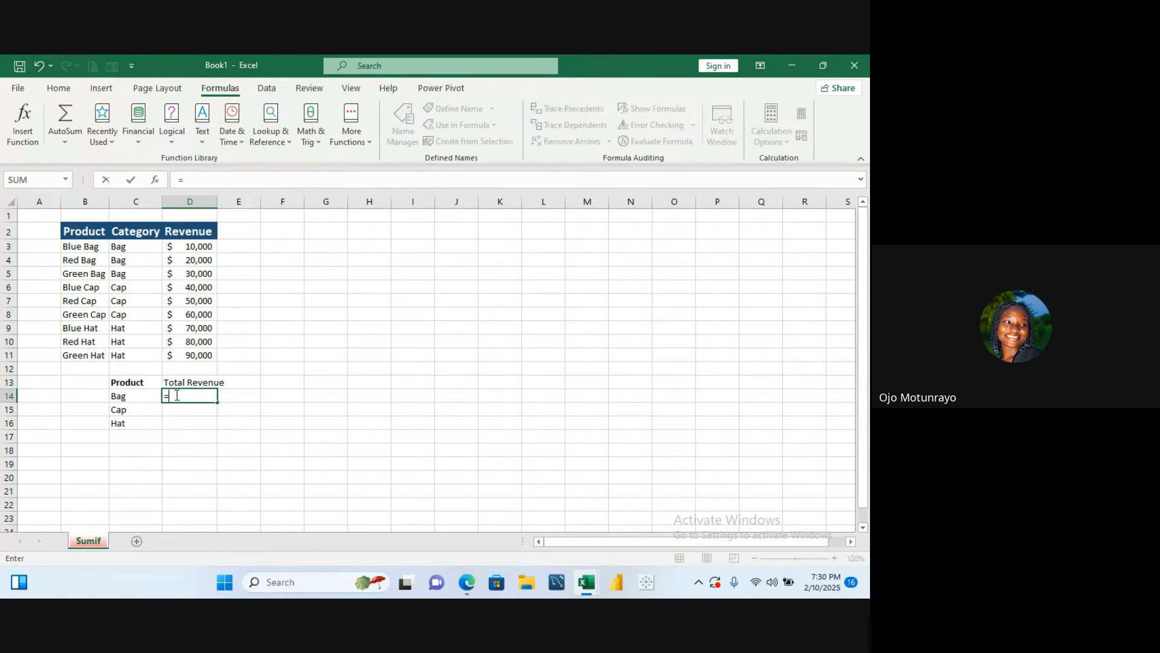
key(BackSpace)
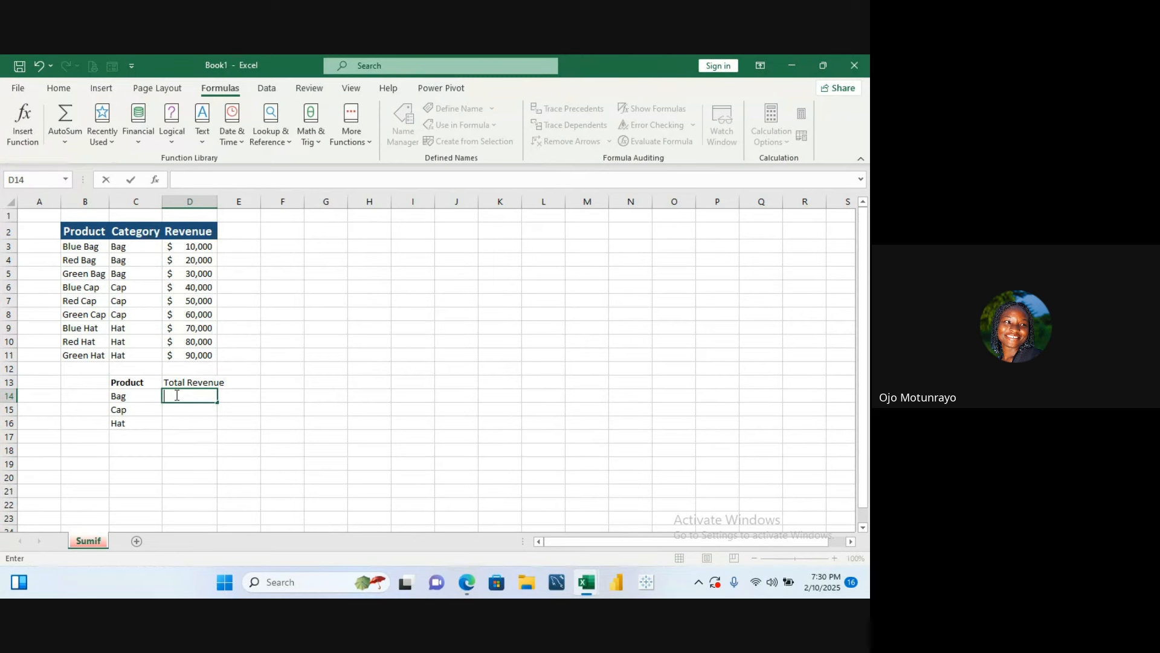
text(=)
key(BackSpace)
text(=)
text(s)
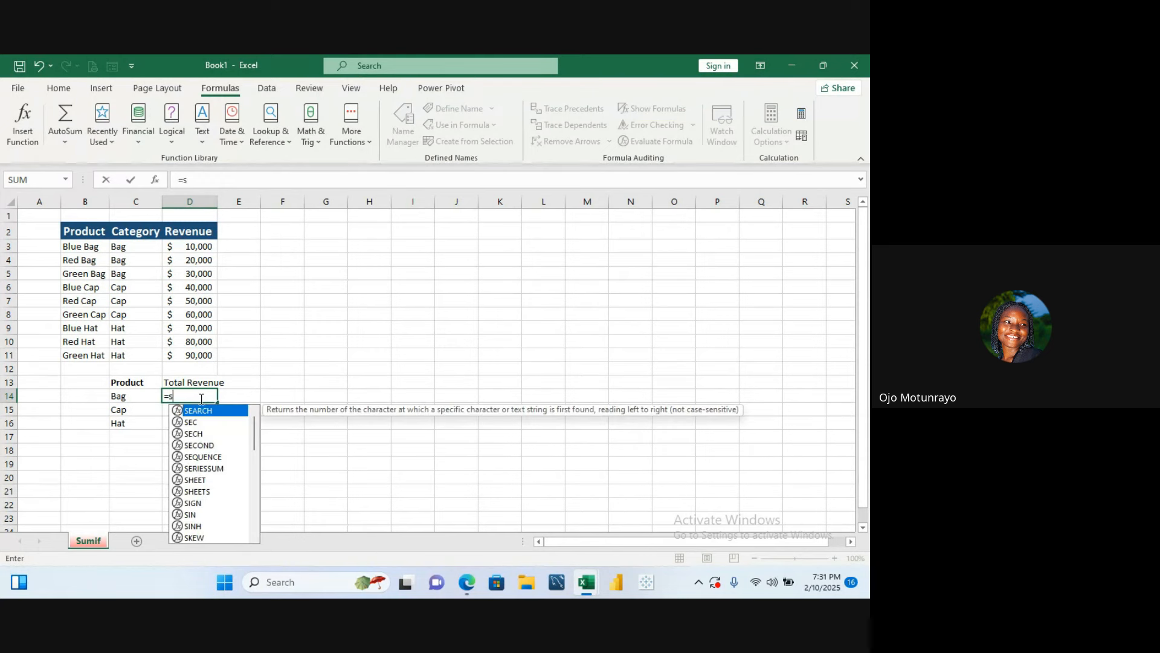
text(umif)
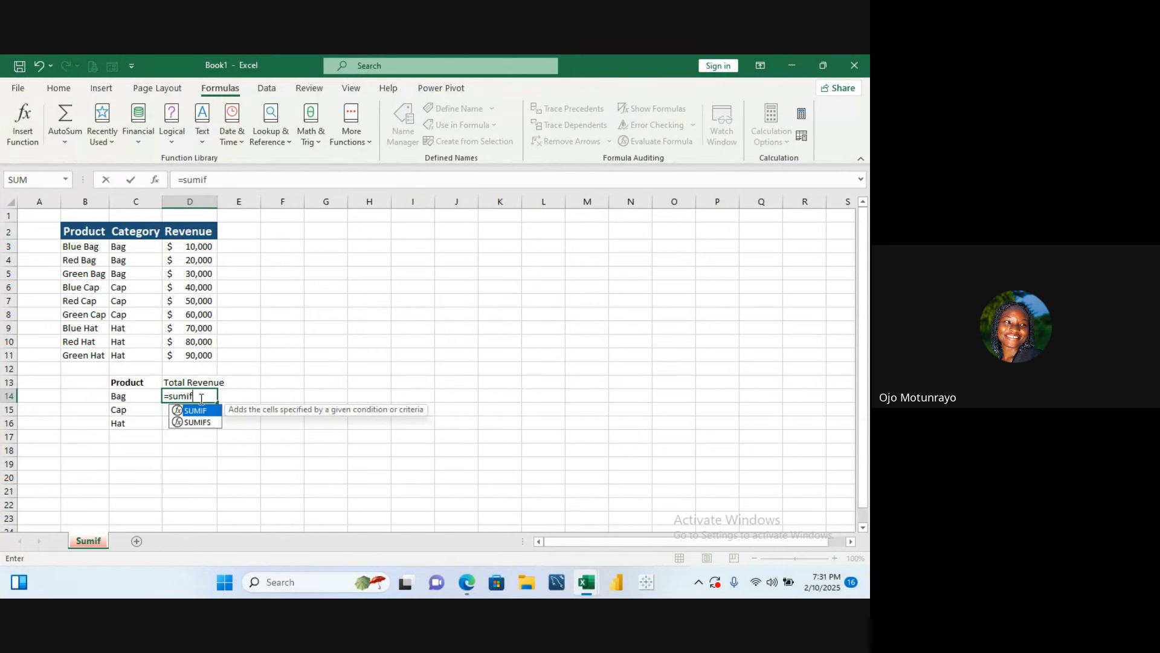
double_click(202, 411)
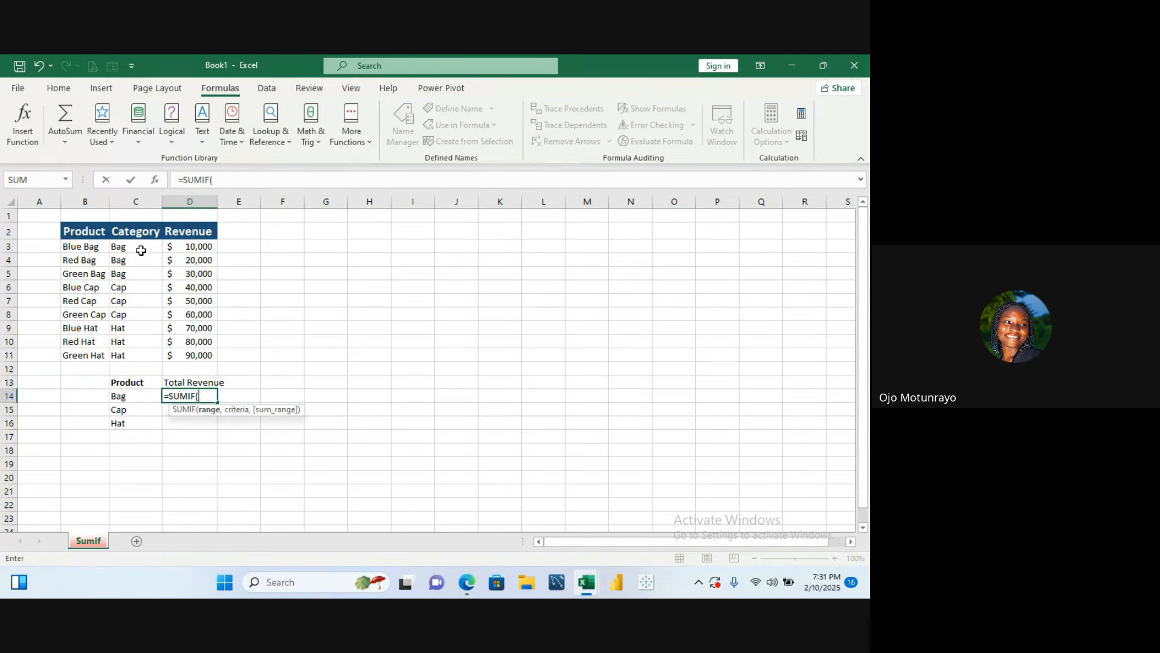
drag(140, 248, 141, 354)
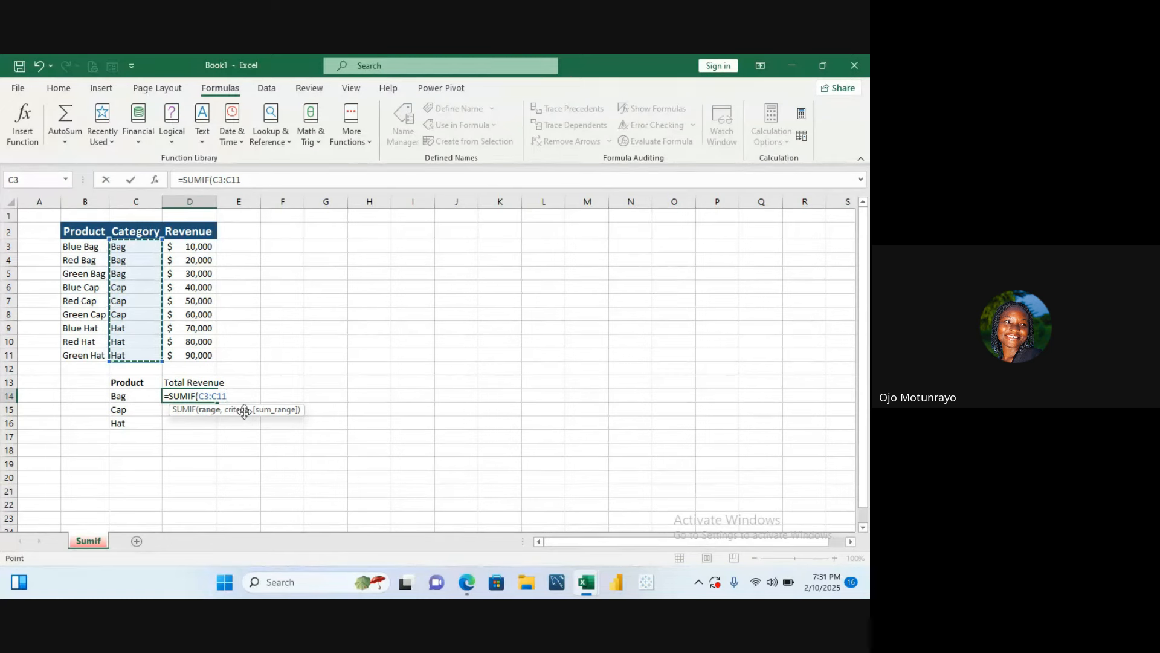
text(,)
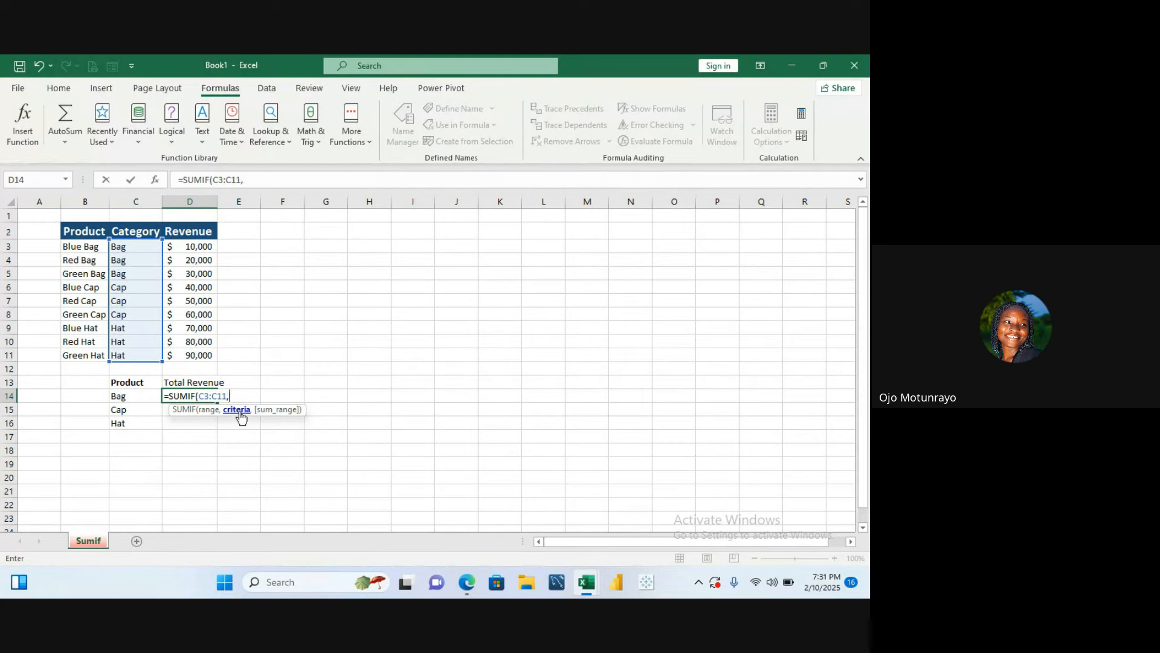
click(135, 396)
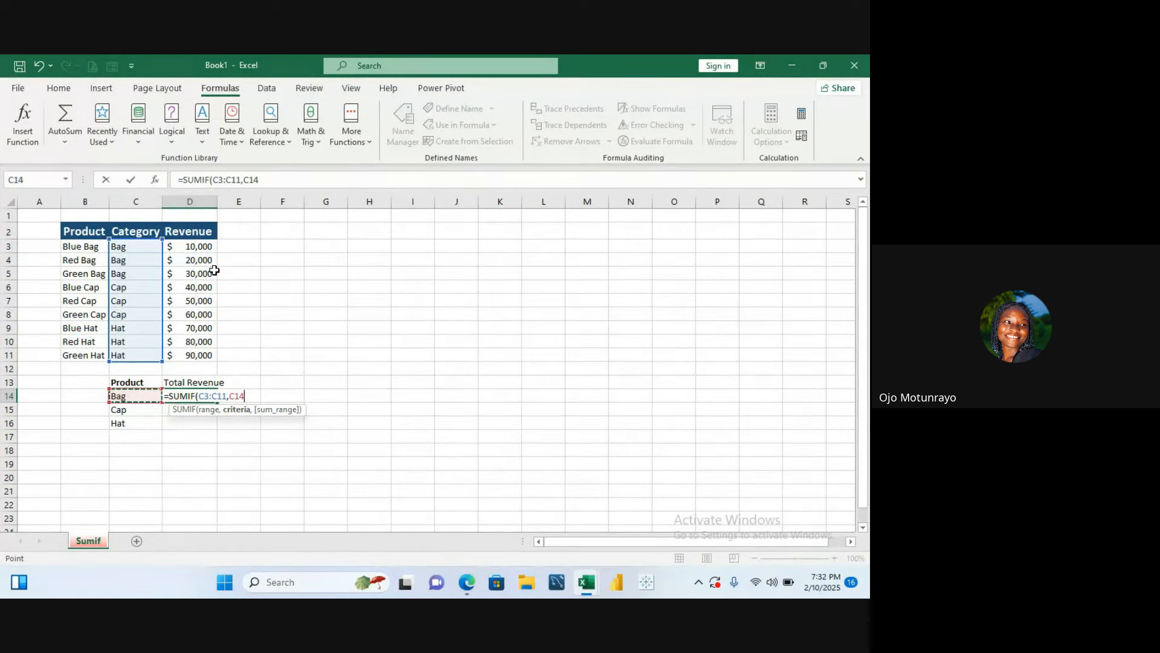
text(,)
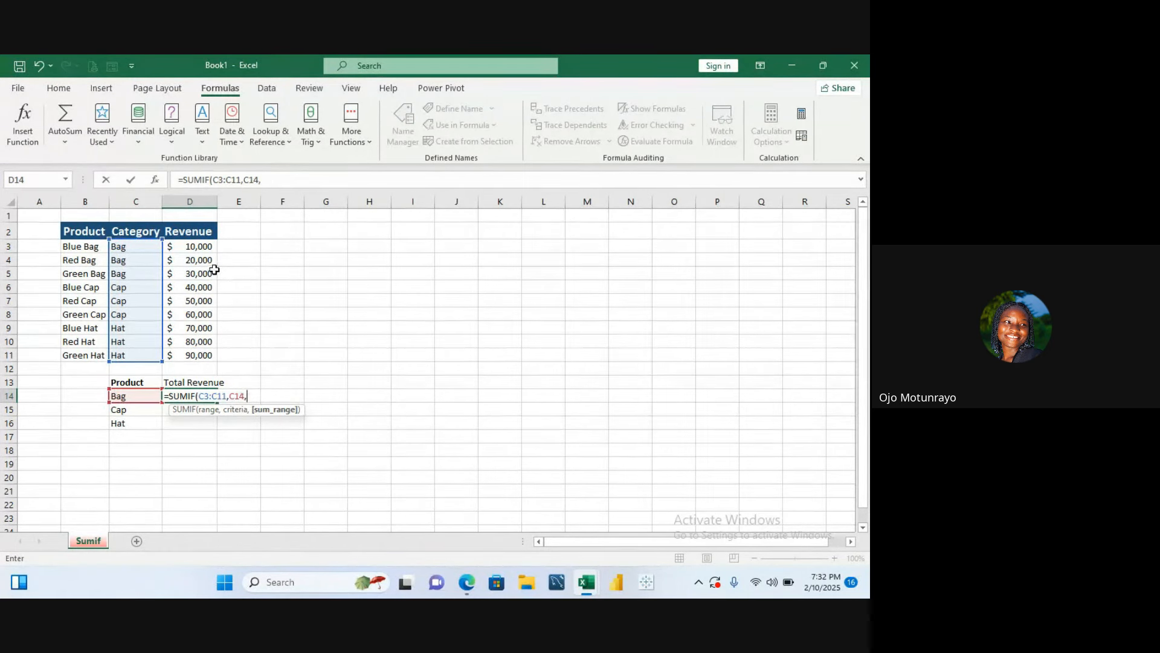
drag(199, 245, 200, 358)
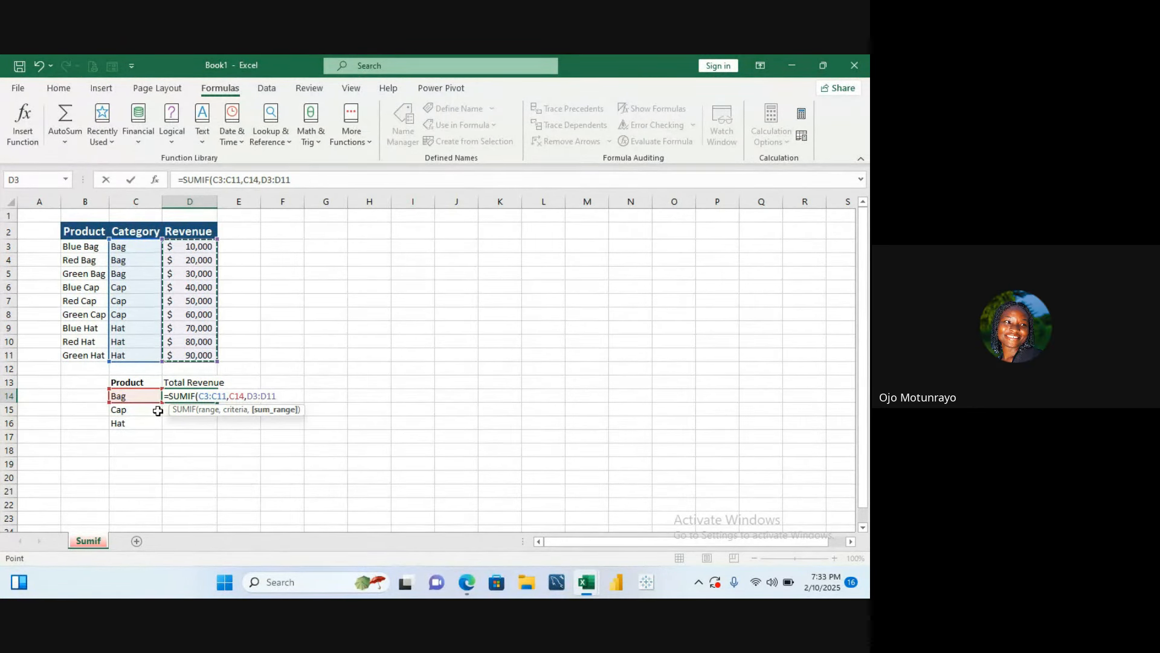
key(BackSpace)
key(BackSpace)
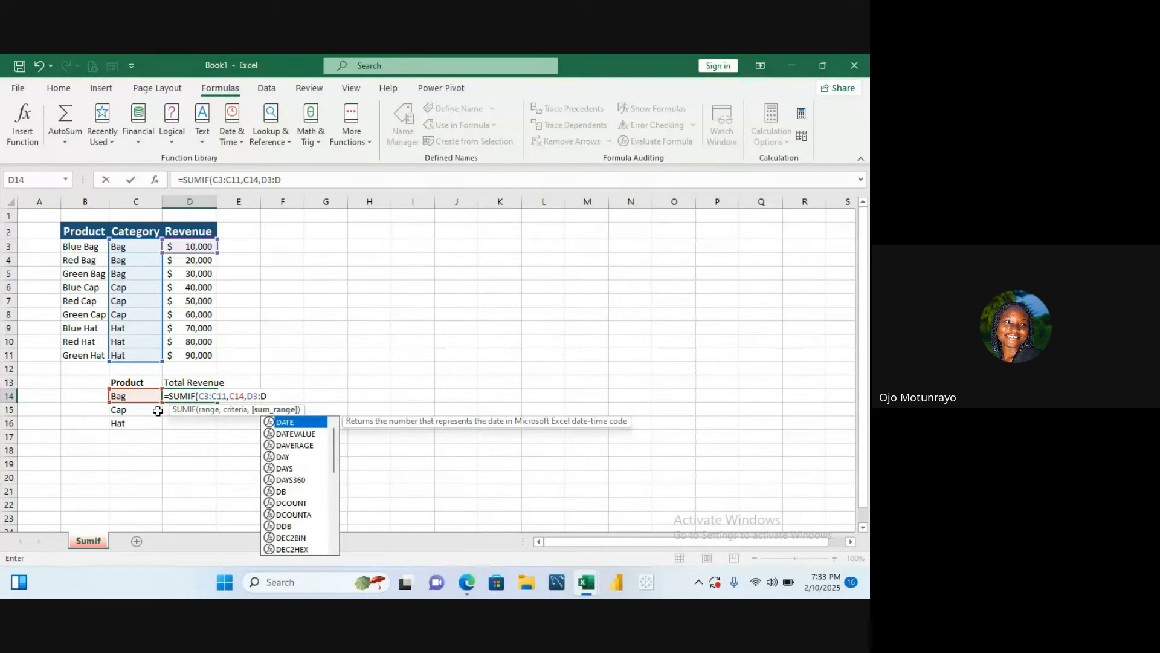
key(BackSpace)
key(BackSpace)
key(BackSpace)
key(BackSpace)
key(BackSpace)
key(BackSpace)
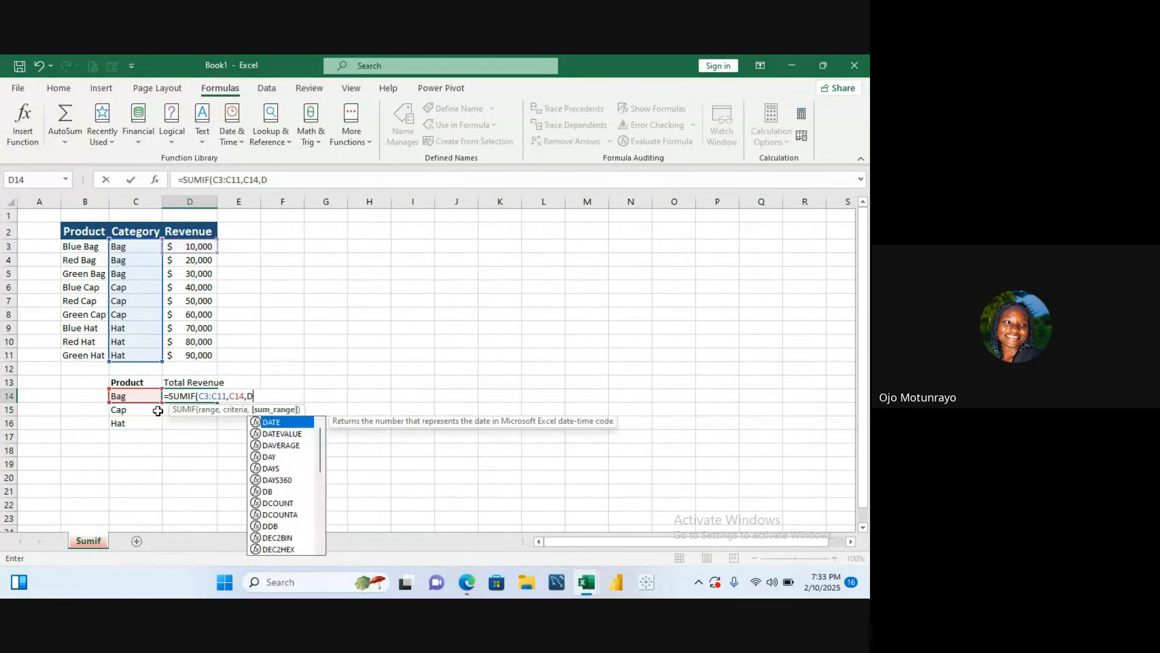
key(BackSpace)
key(BackSpace)
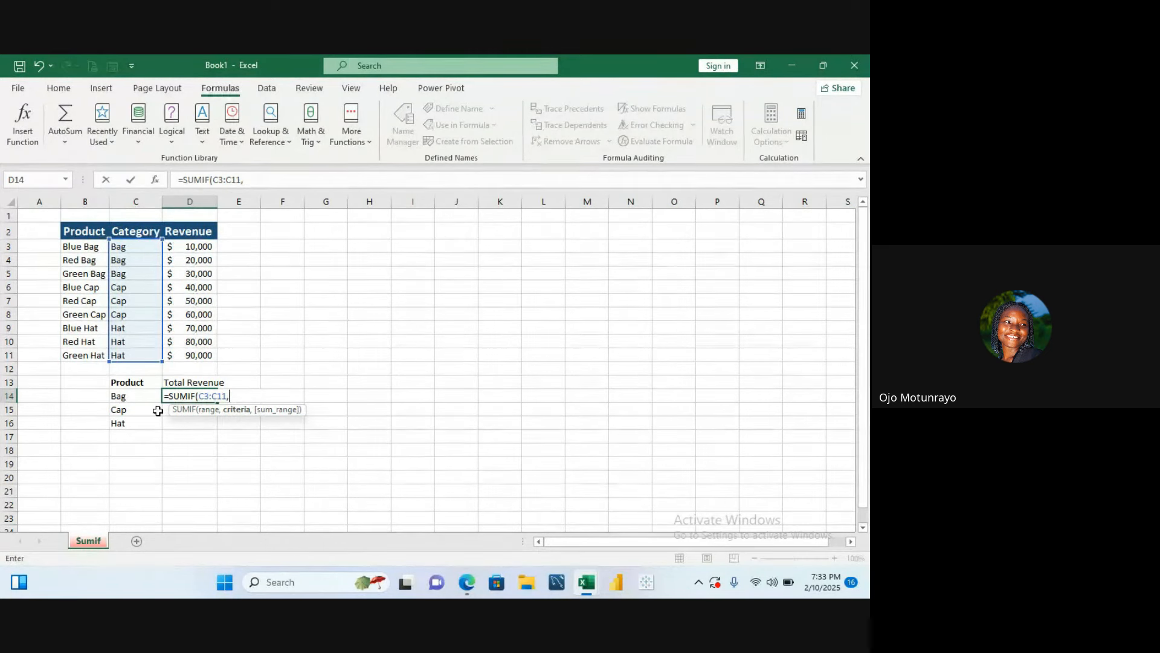
- Complete the SUMIF formula with criteria C14 and sum range D3:D11, and enter it
click(145, 250)
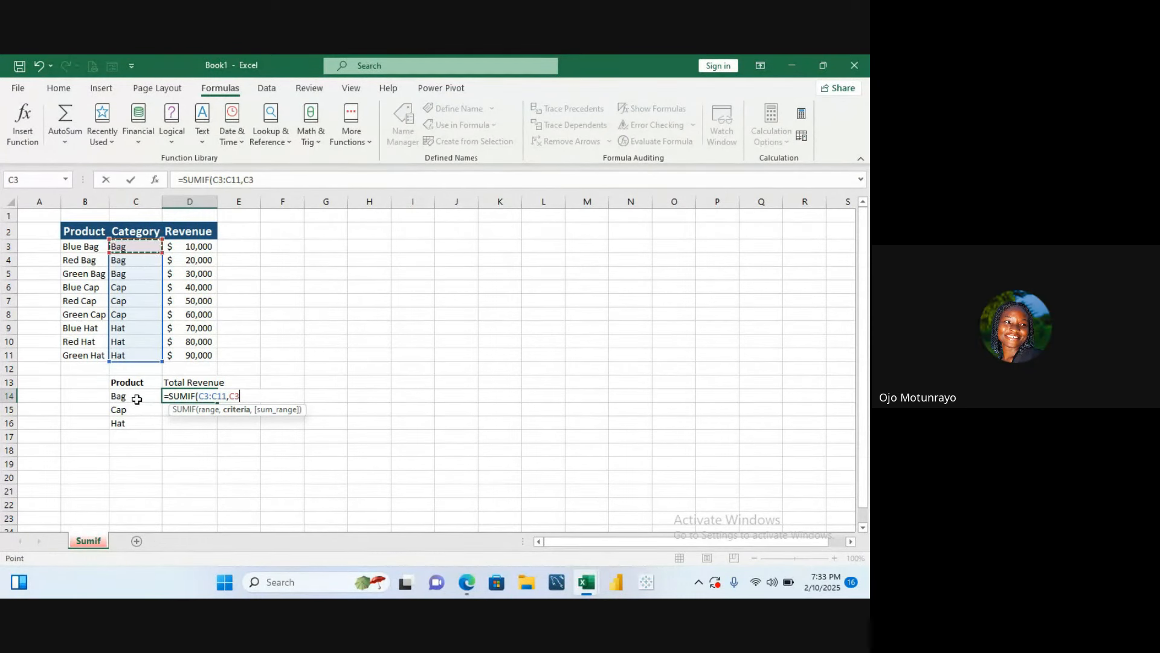
click(137, 398)
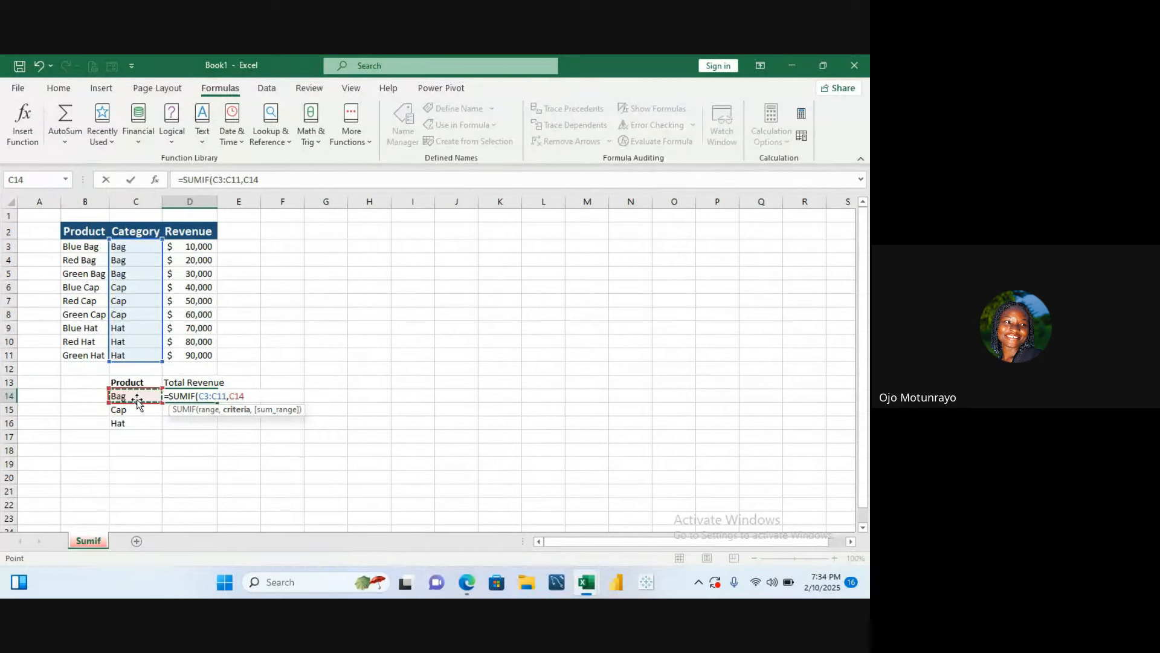
text(,)
drag(199, 246, 198, 351)
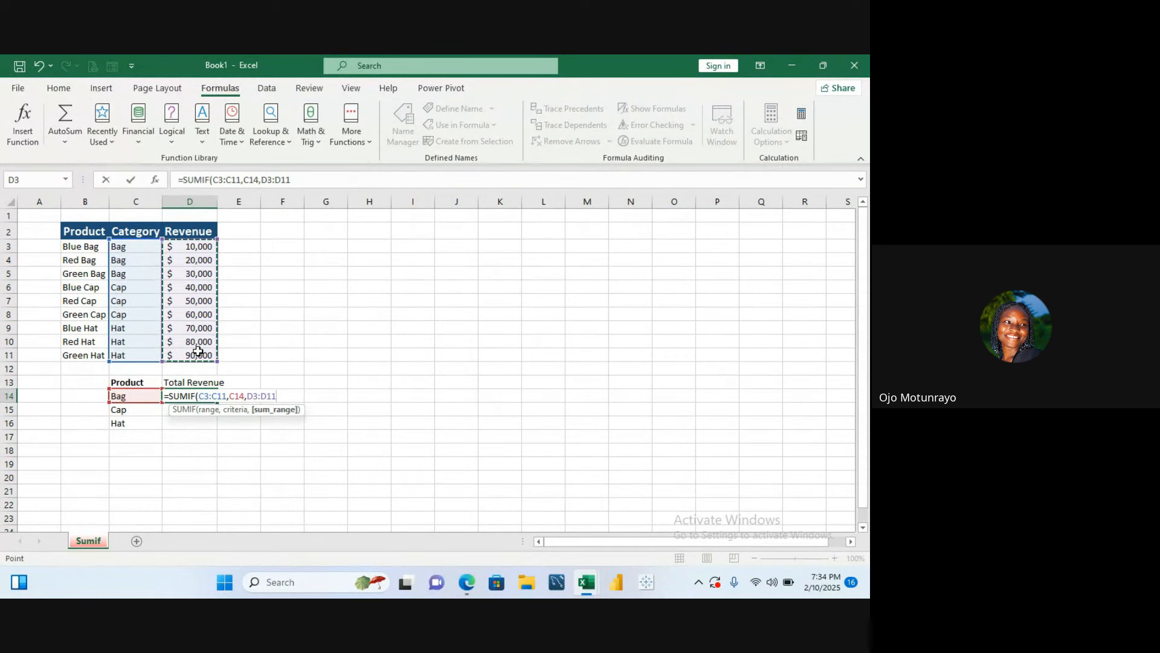
text())
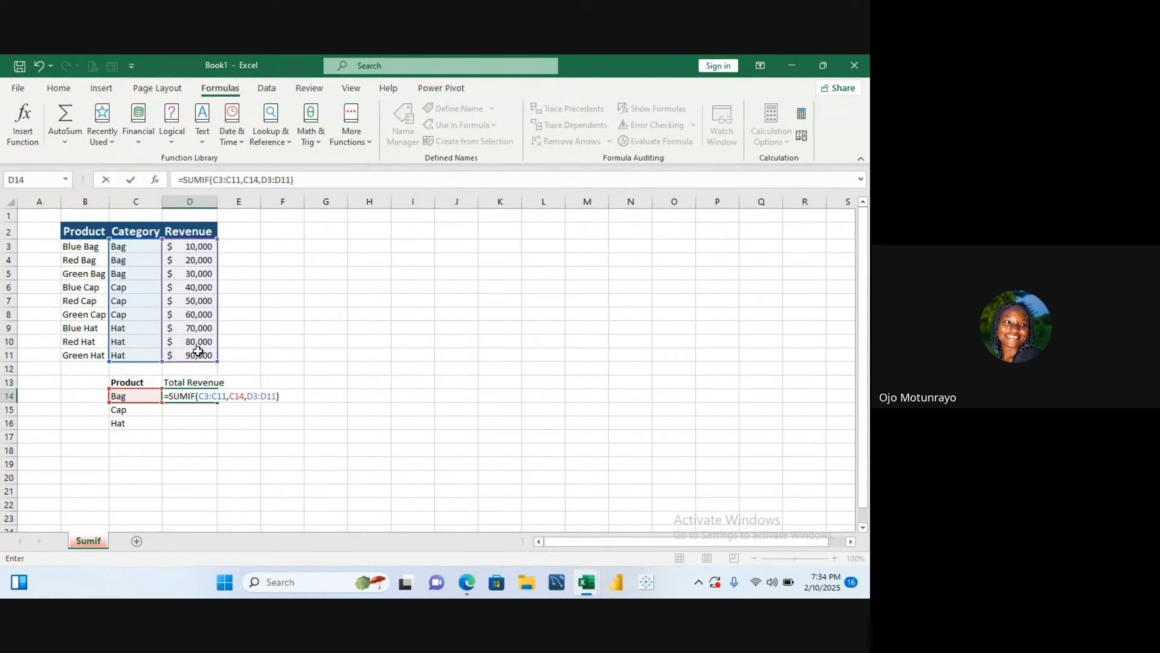
key(Return)
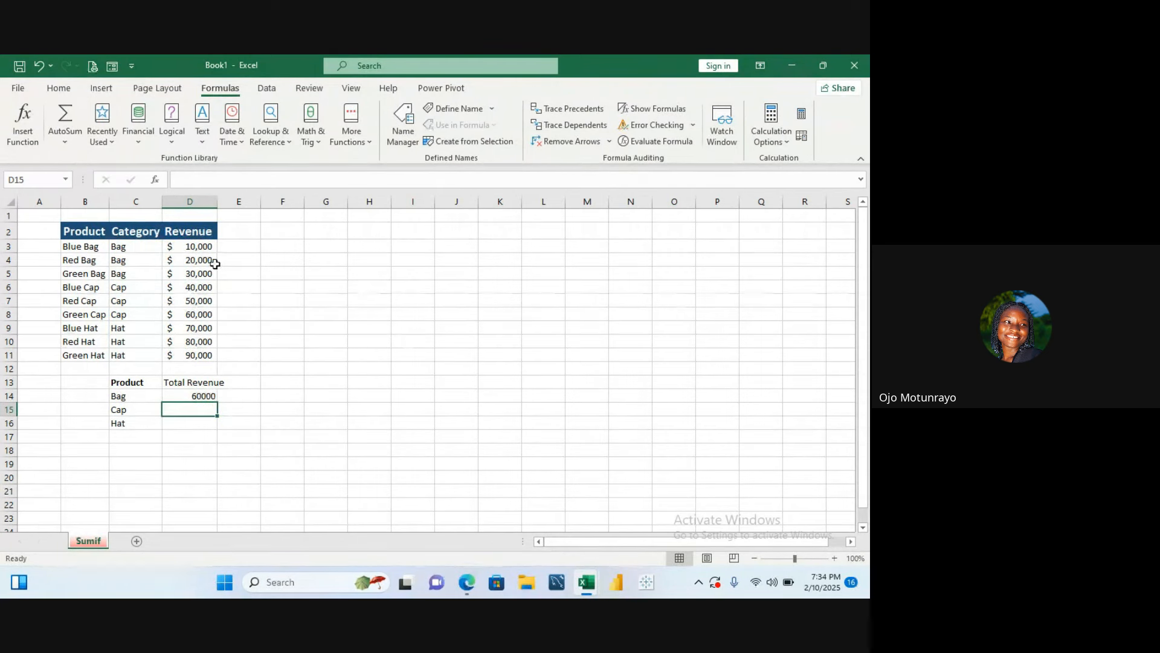
- Copy the SUMIF formula from D14 down to D15 and D16
click(200, 394)
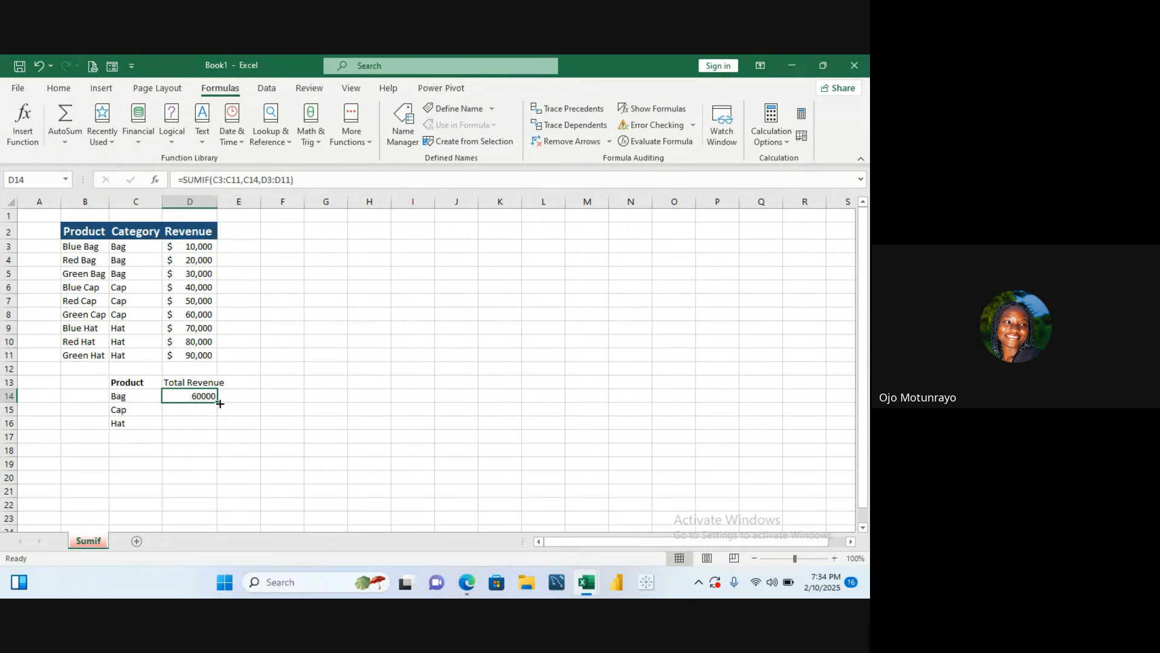
drag(219, 403, 223, 425)
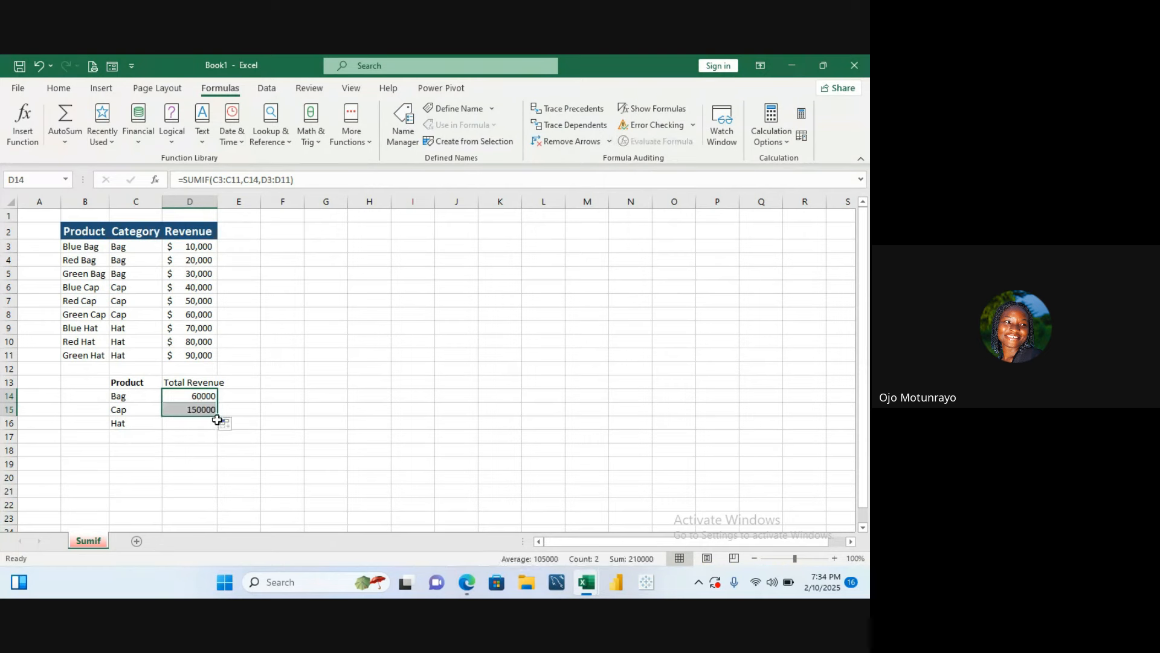
drag(218, 418, 221, 430)
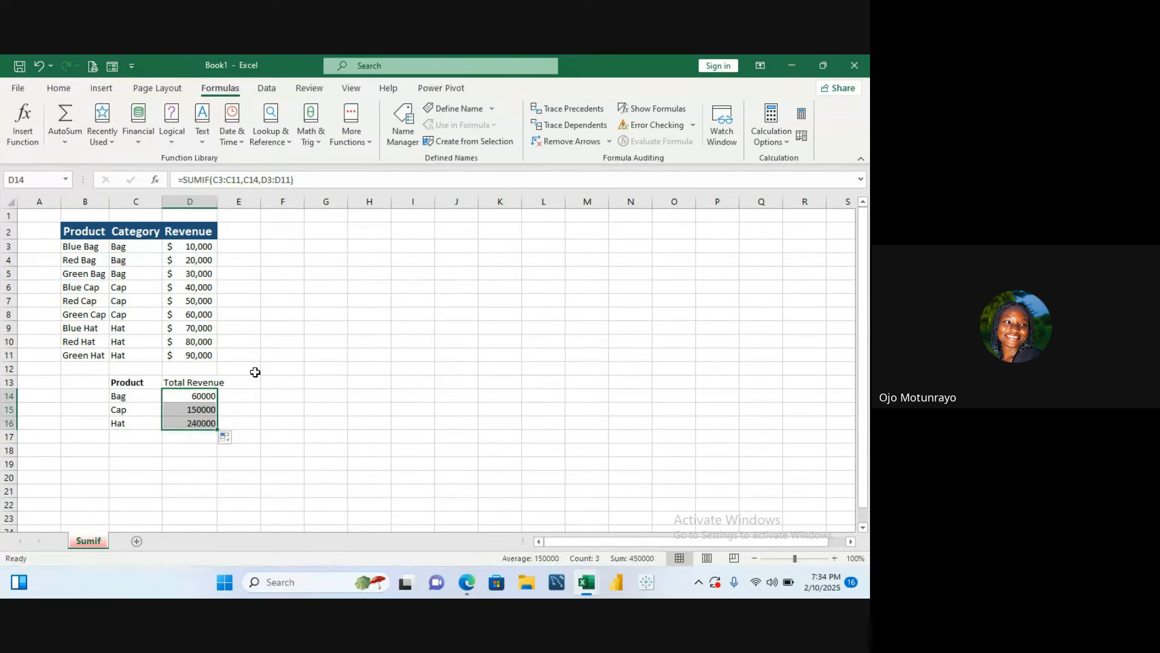
- Review the category labels and SUMIF totals in the summary table against the product data
click(293, 341)
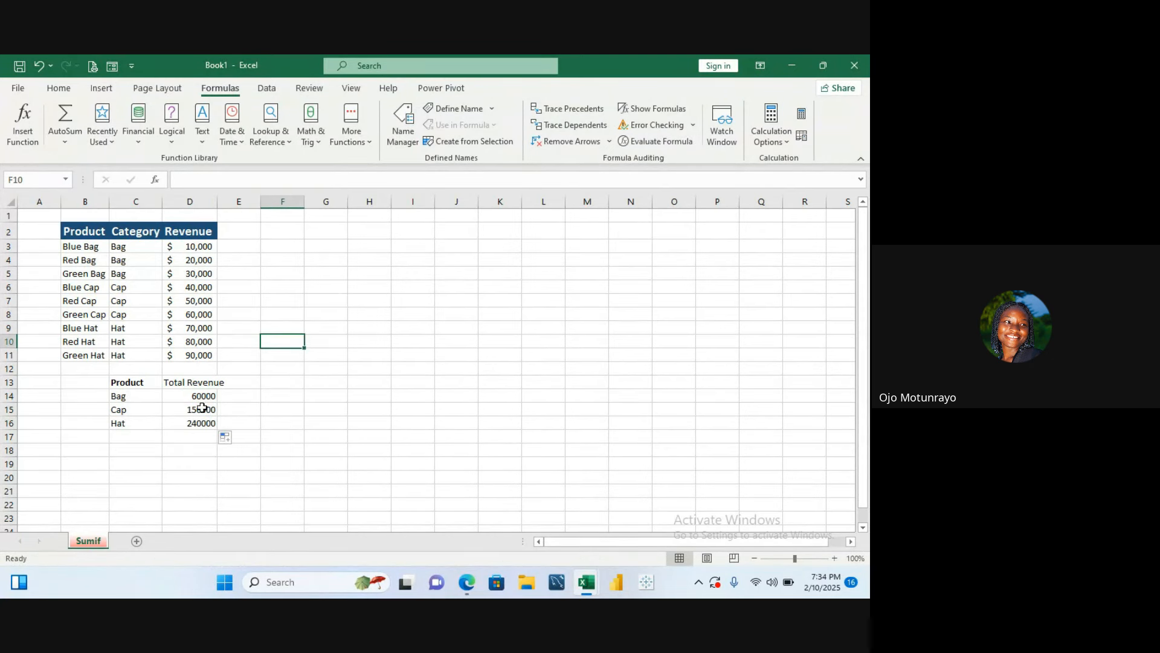
click(143, 398)
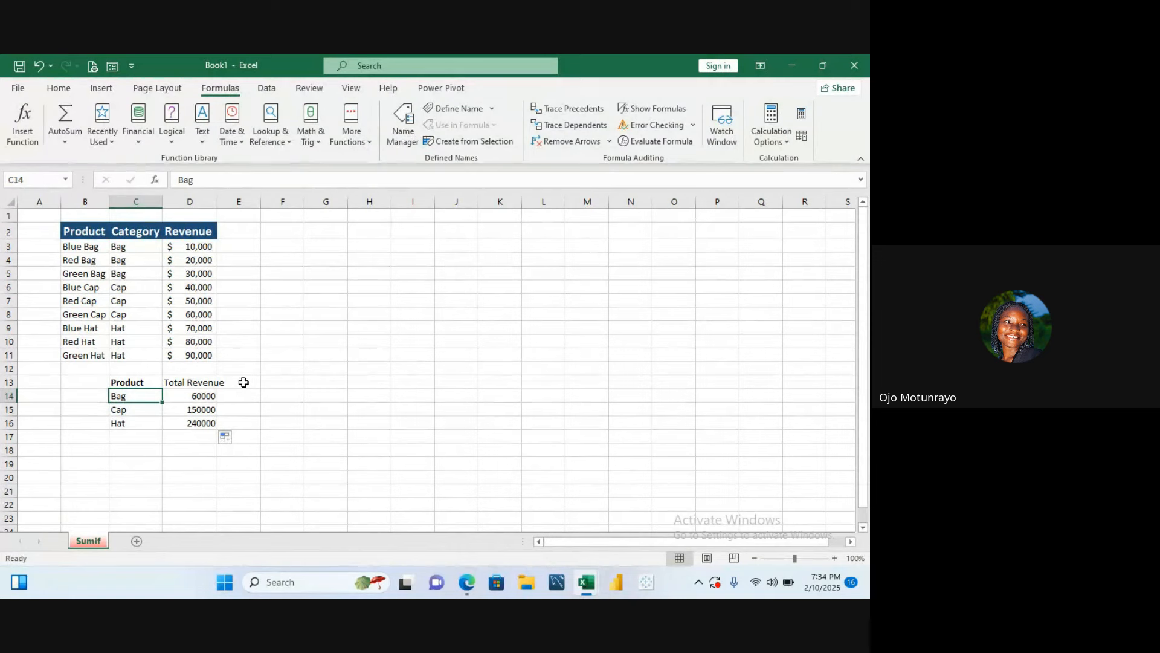
click(160, 410)
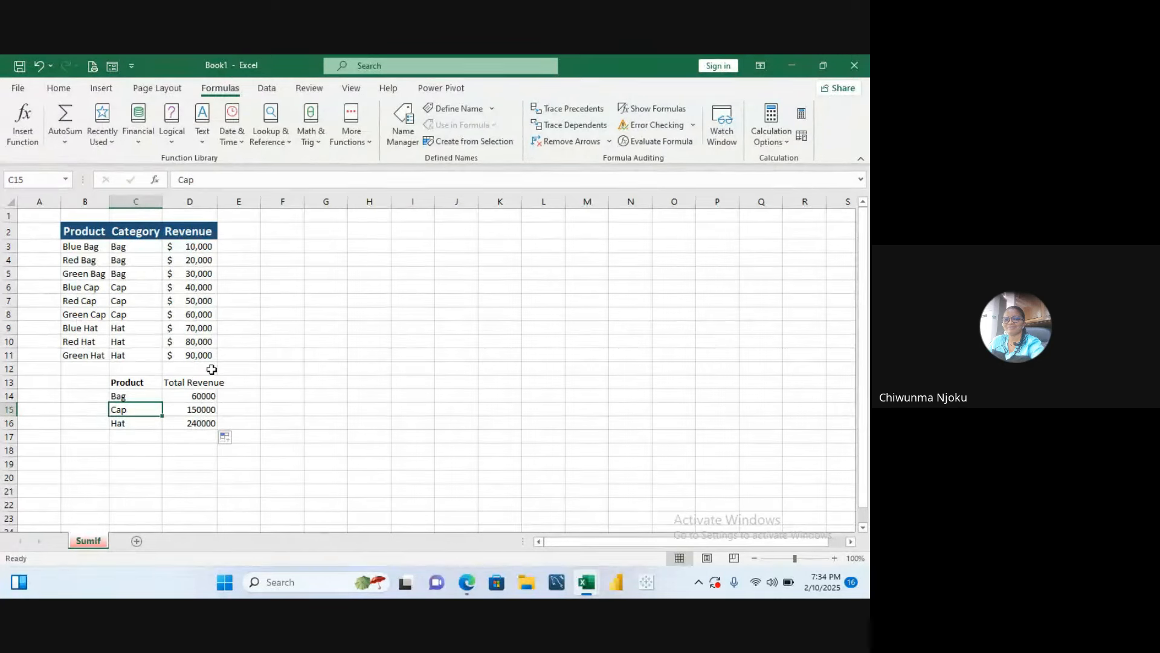
click(210, 392)
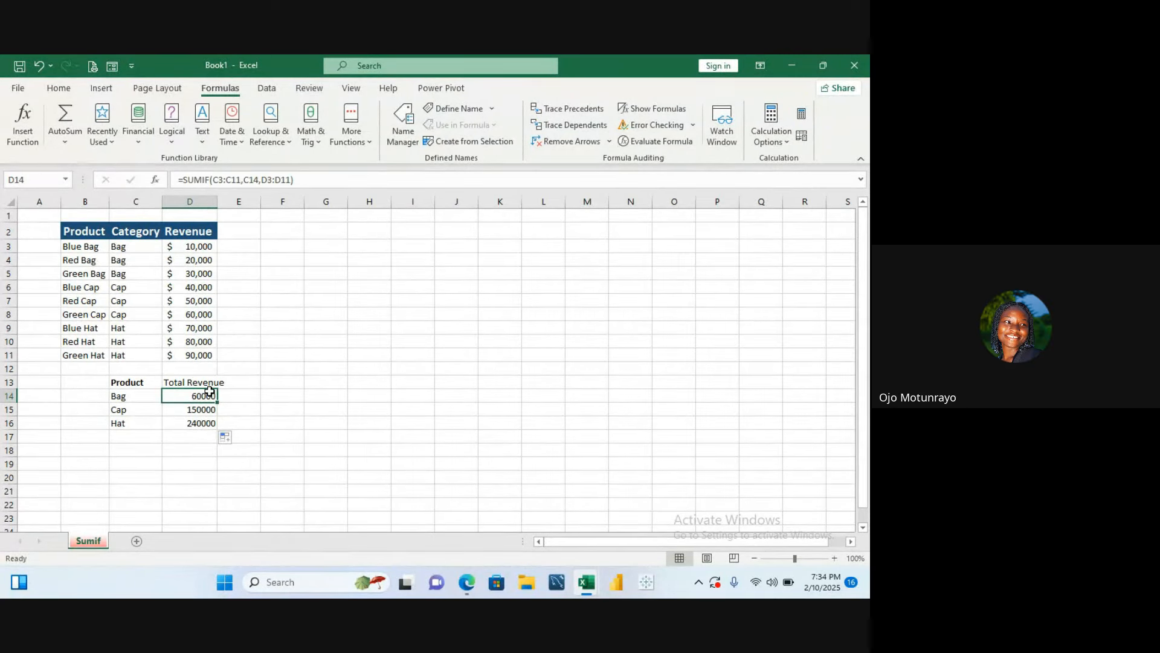
click(207, 255)
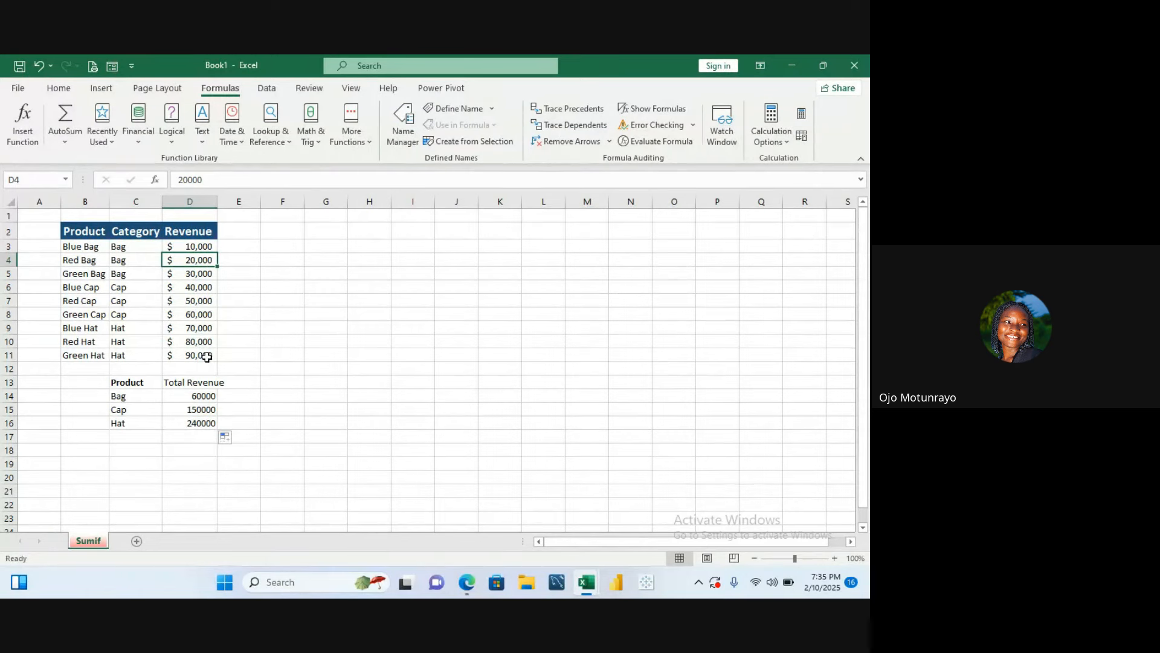
click(234, 369)
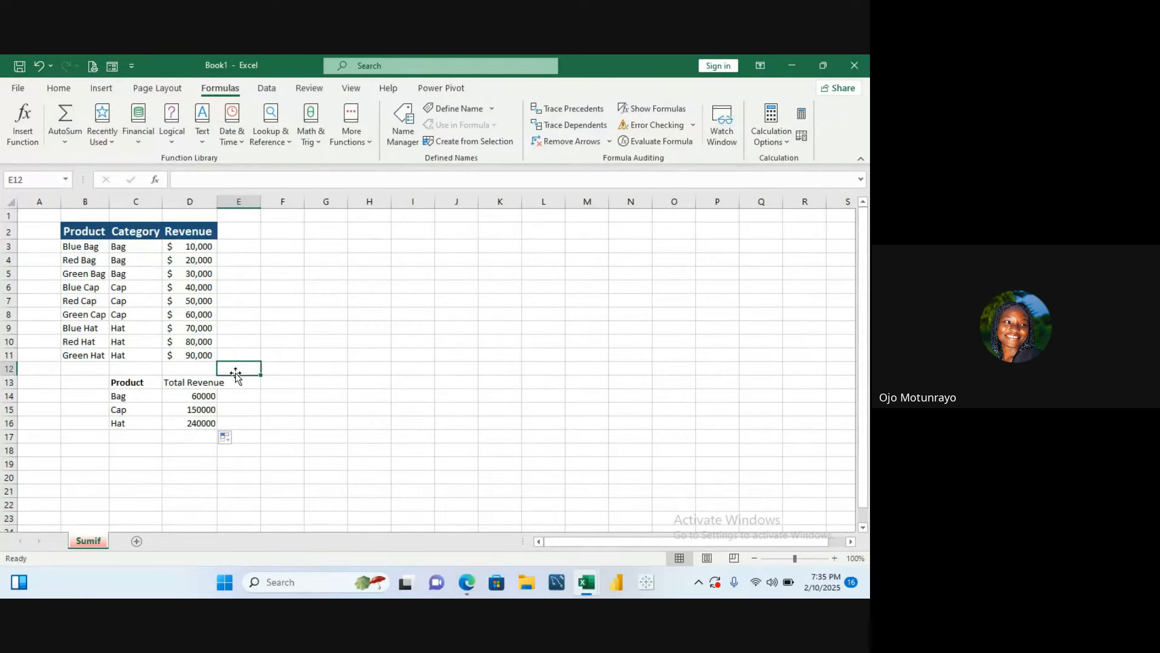
click(235, 383)
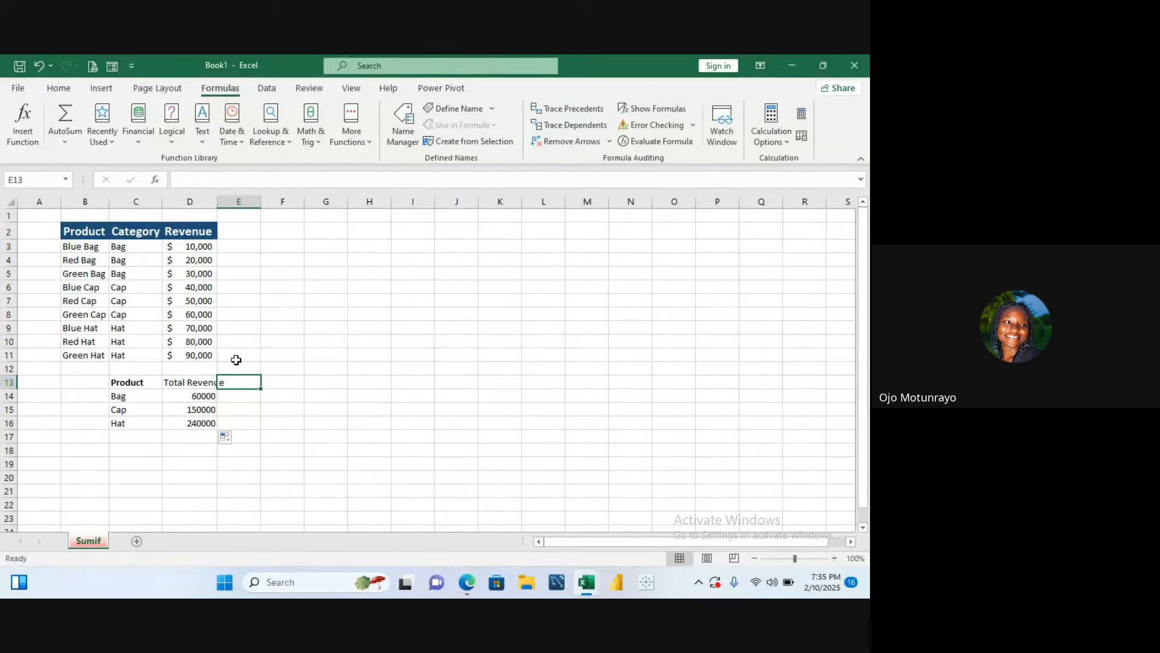
click(268, 246)
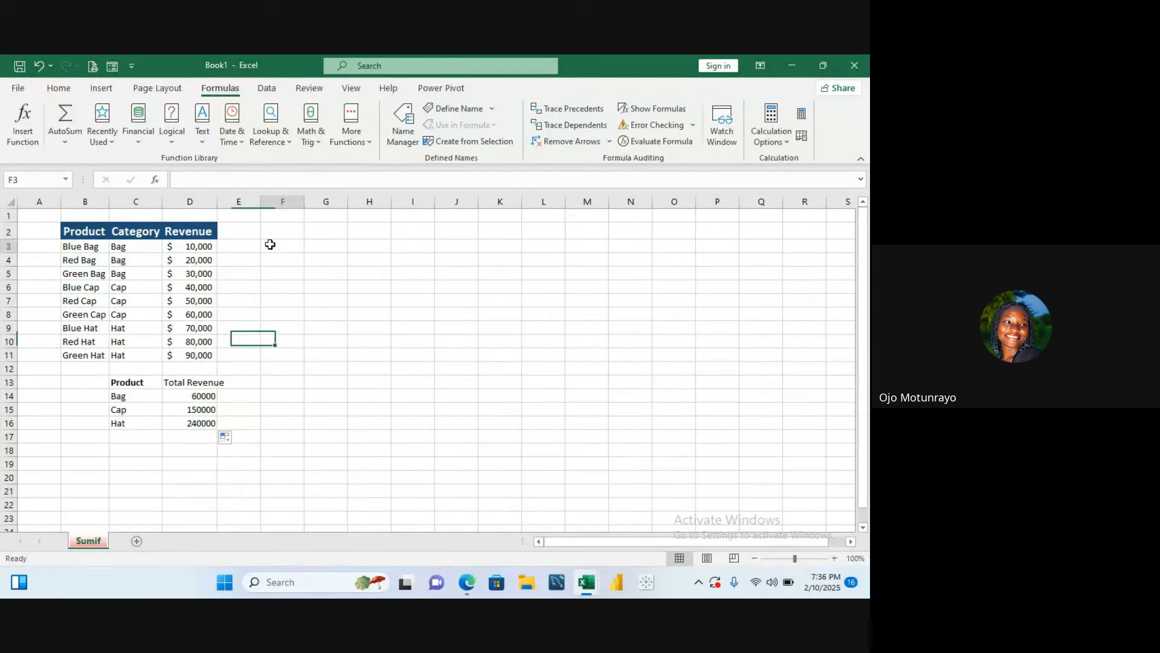
click(270, 233)
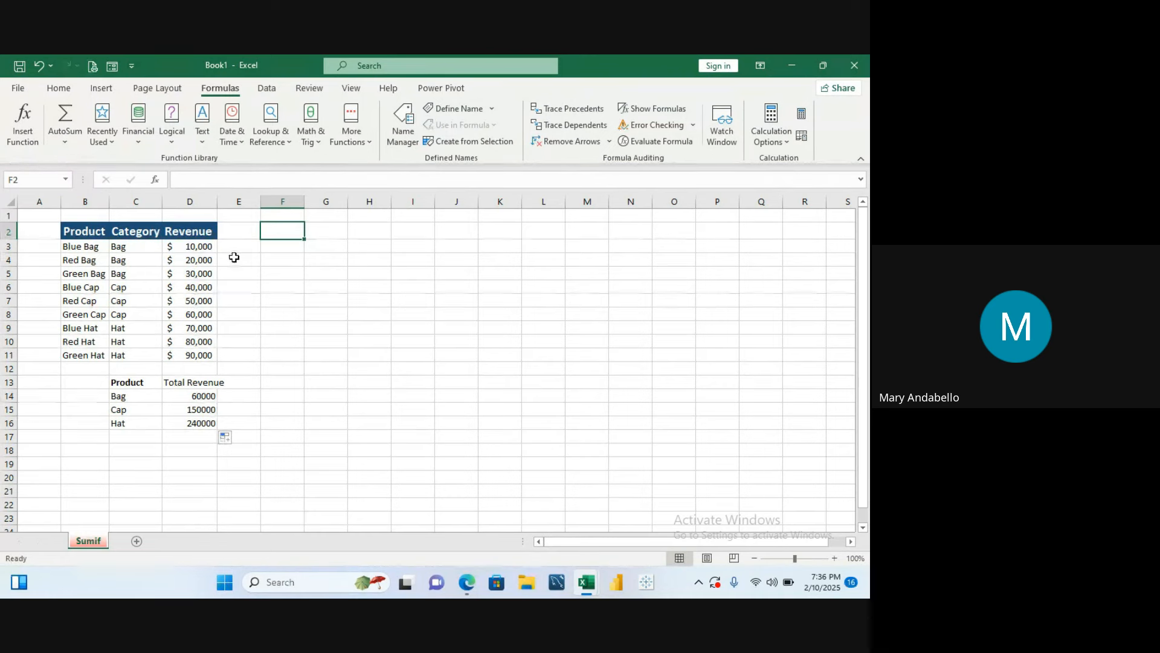
click(204, 247)
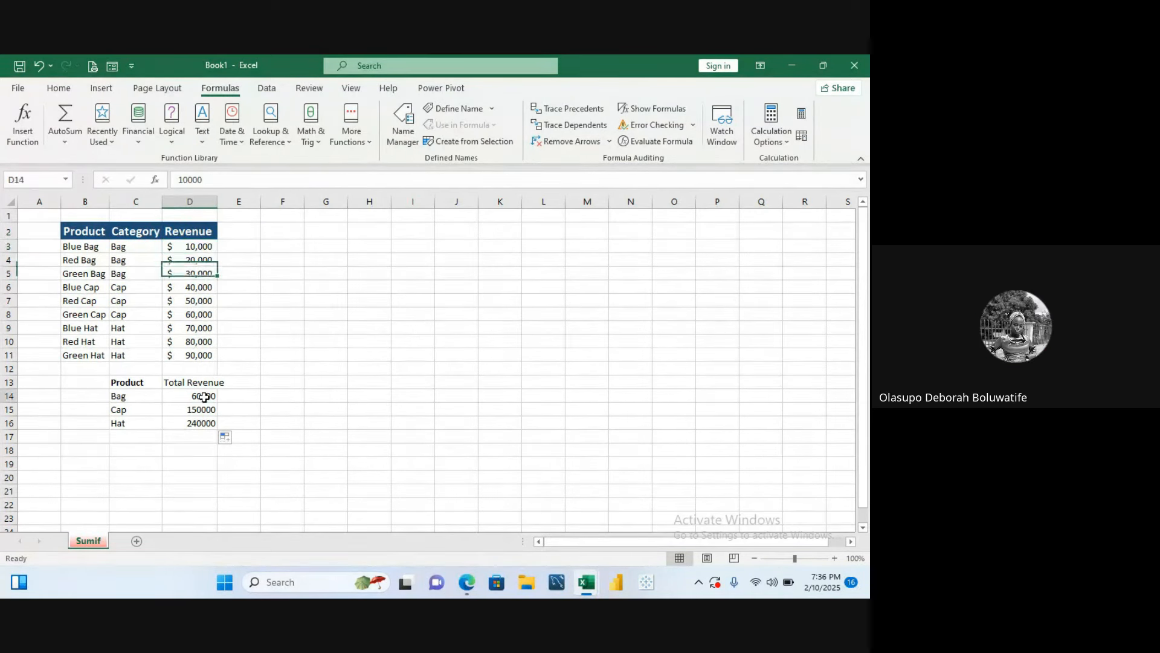
double_click(205, 396)
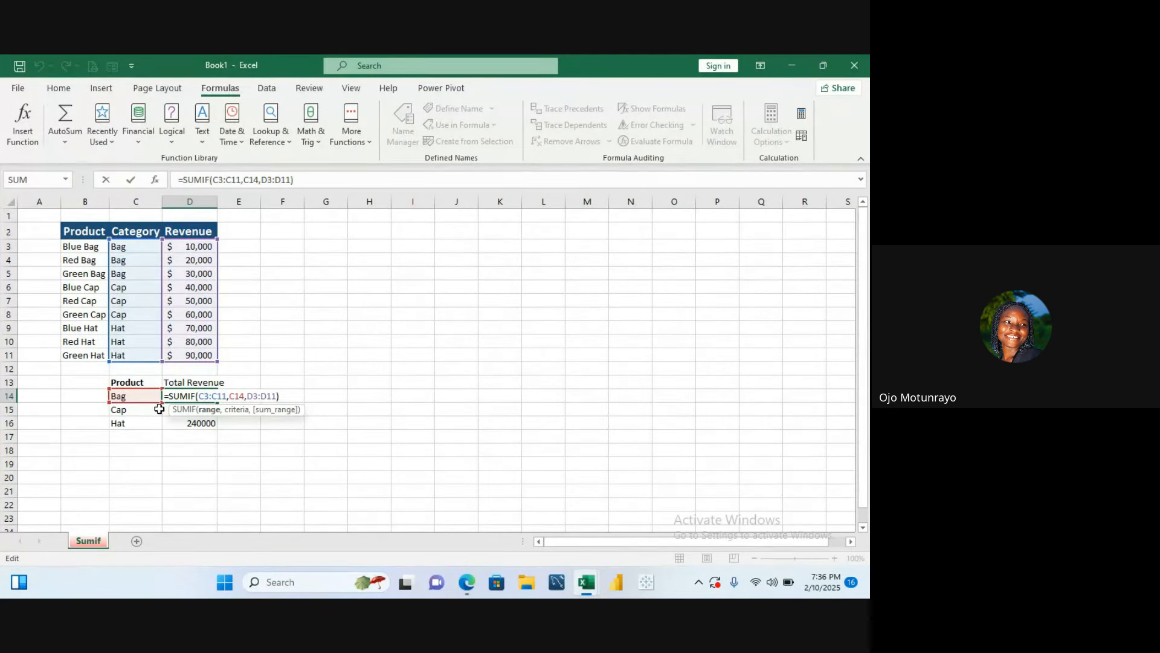
click(303, 251)
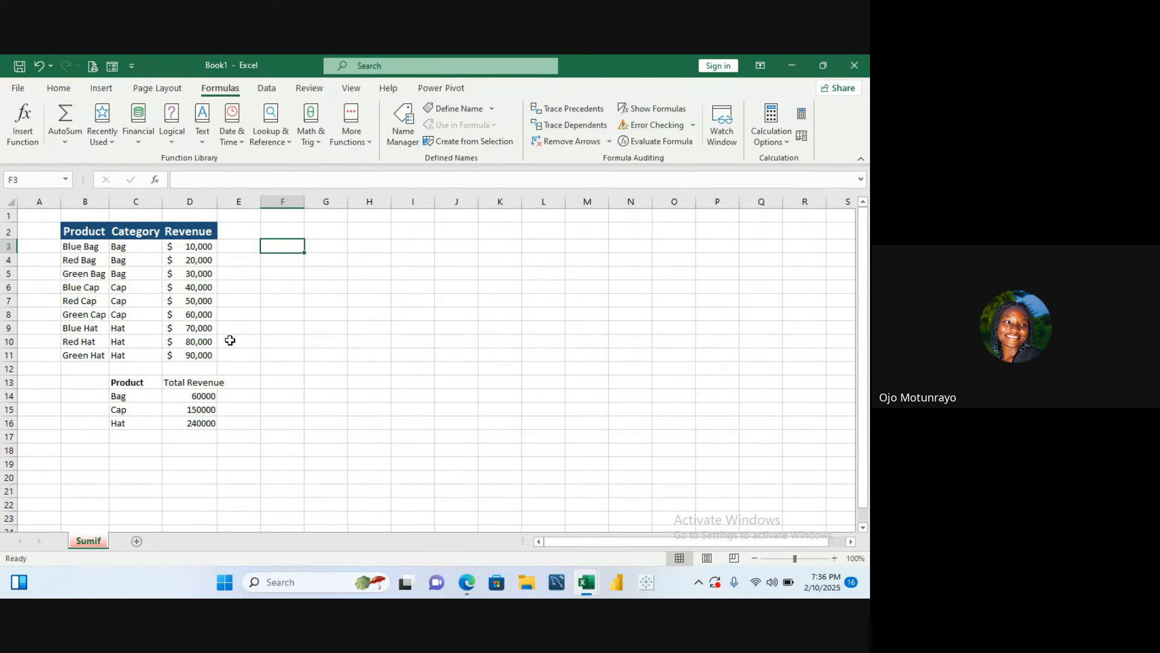
double_click(206, 397)
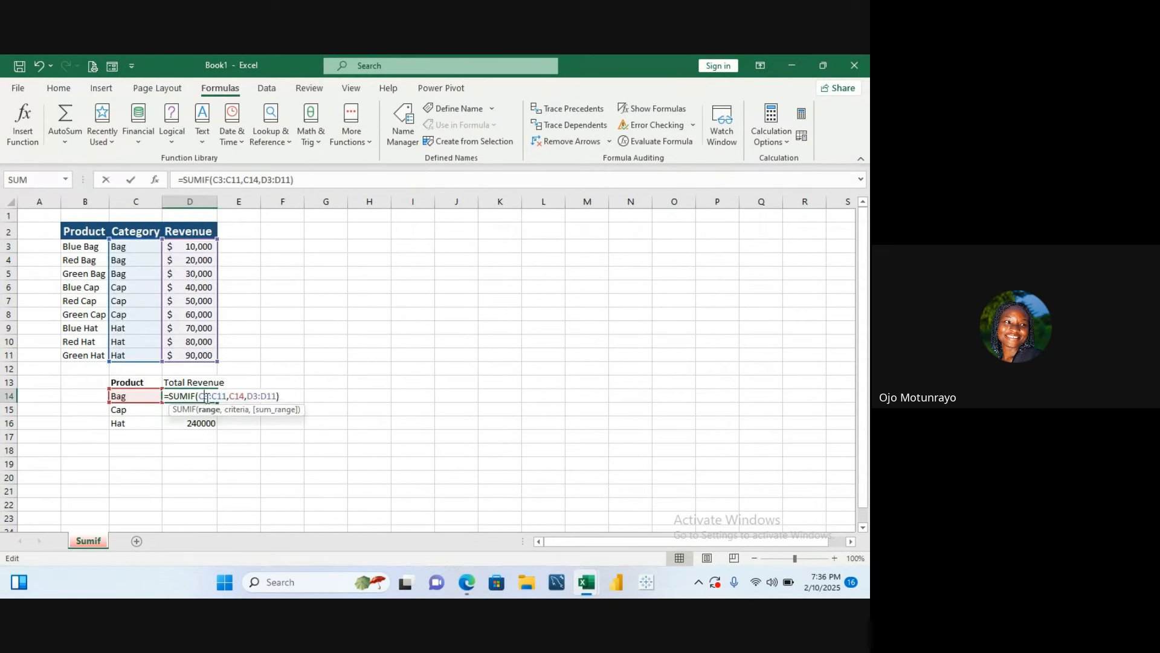
click(297, 246)
double_click(201, 396)
drag(294, 180, 181, 175)
key(ctrl+c)
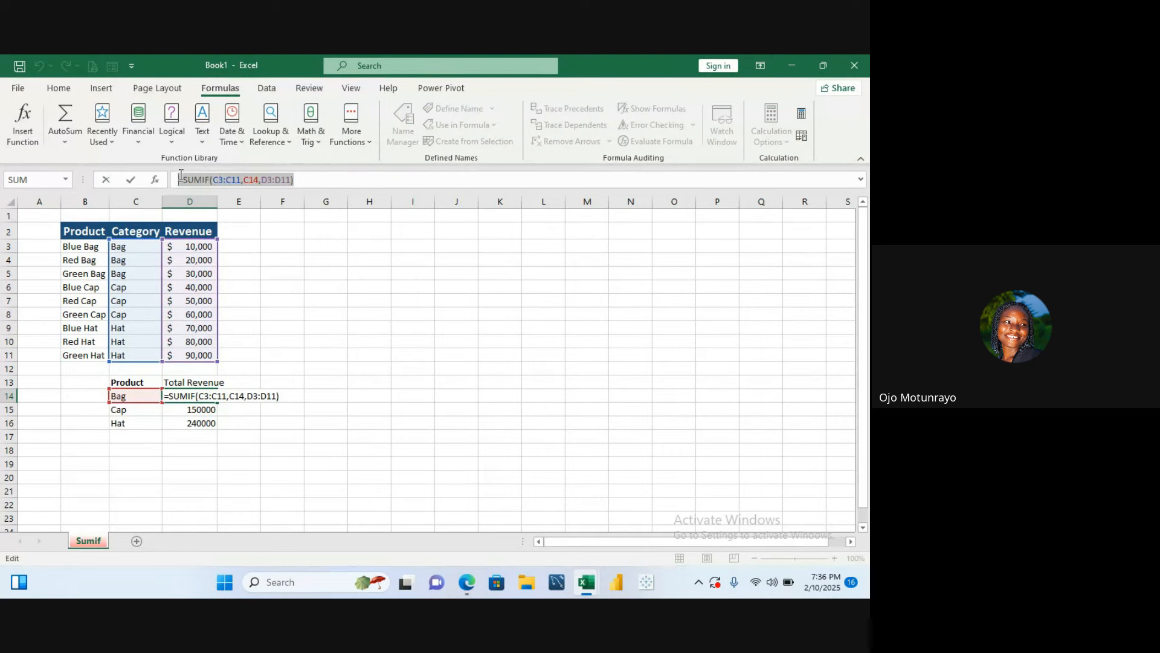
text(=)
click(293, 261)
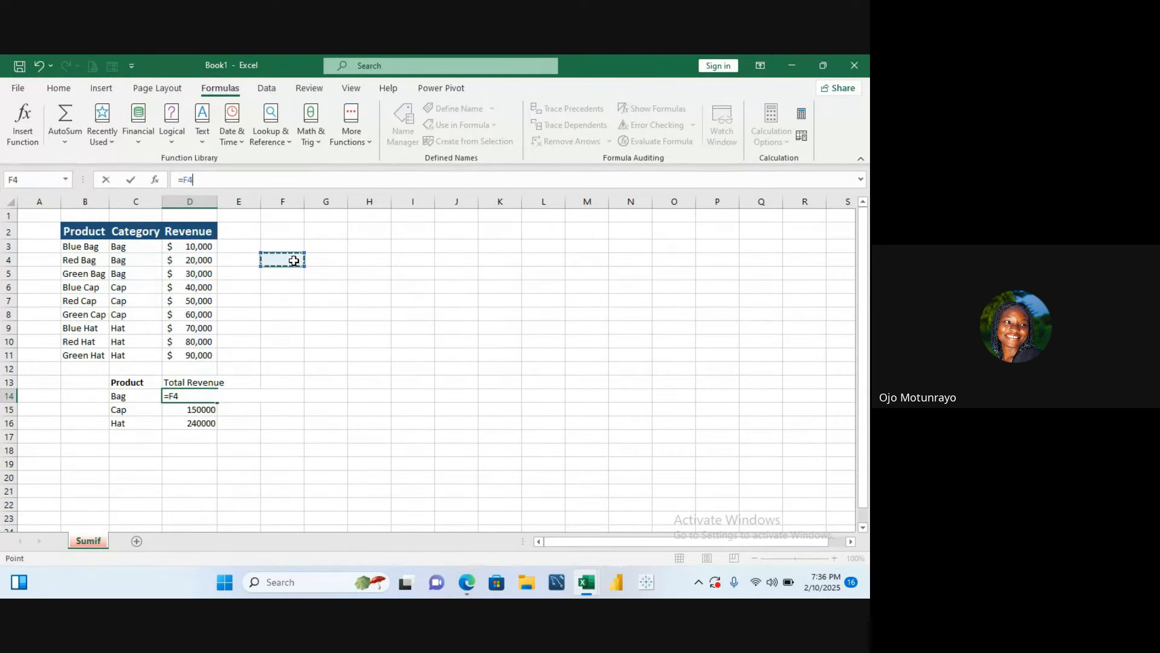
key(ctrl+v)
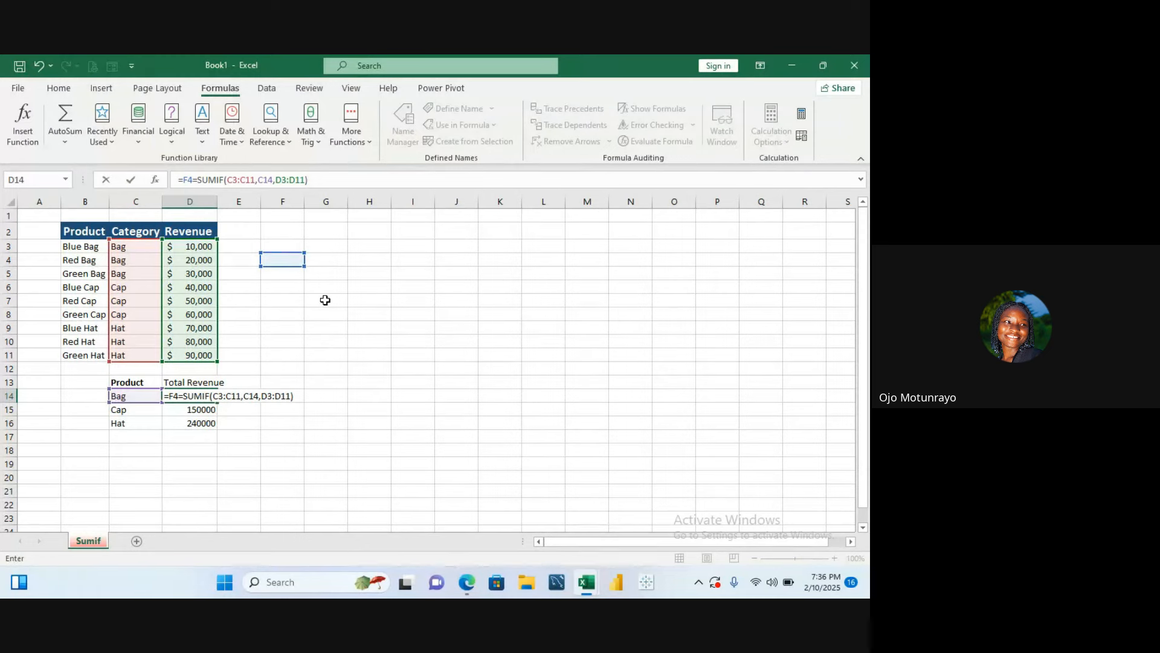
key(Escape)
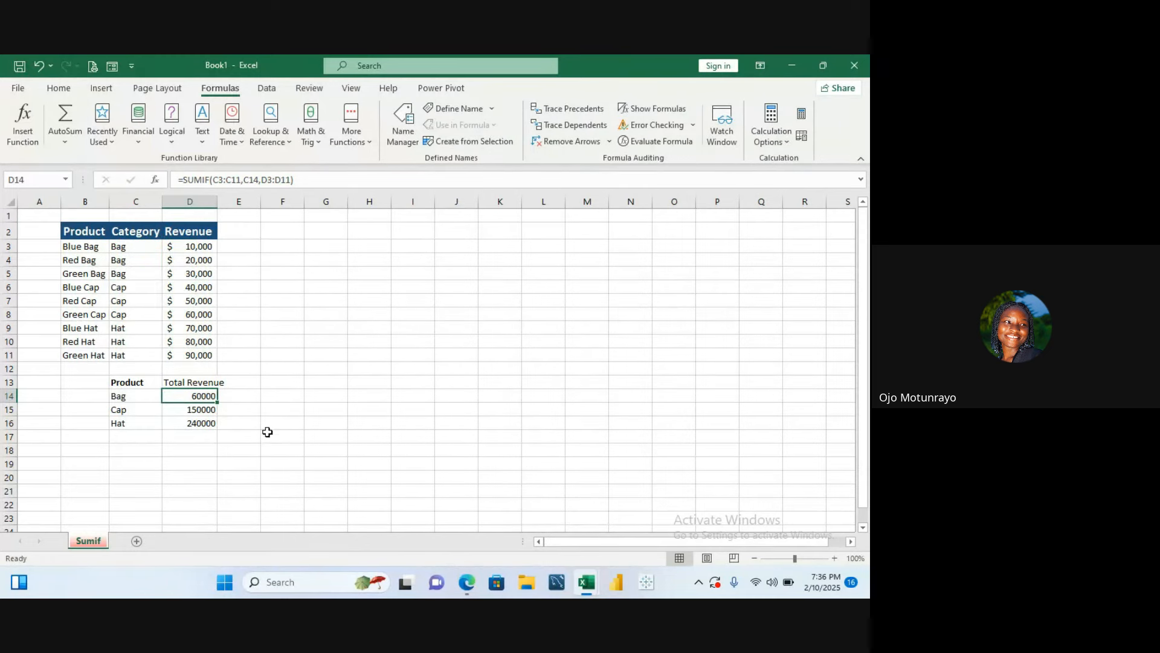
- Enter a SUMIF formula in G4 with range C3:C11, criteria C3 and sum range D3:D11
click(311, 259)
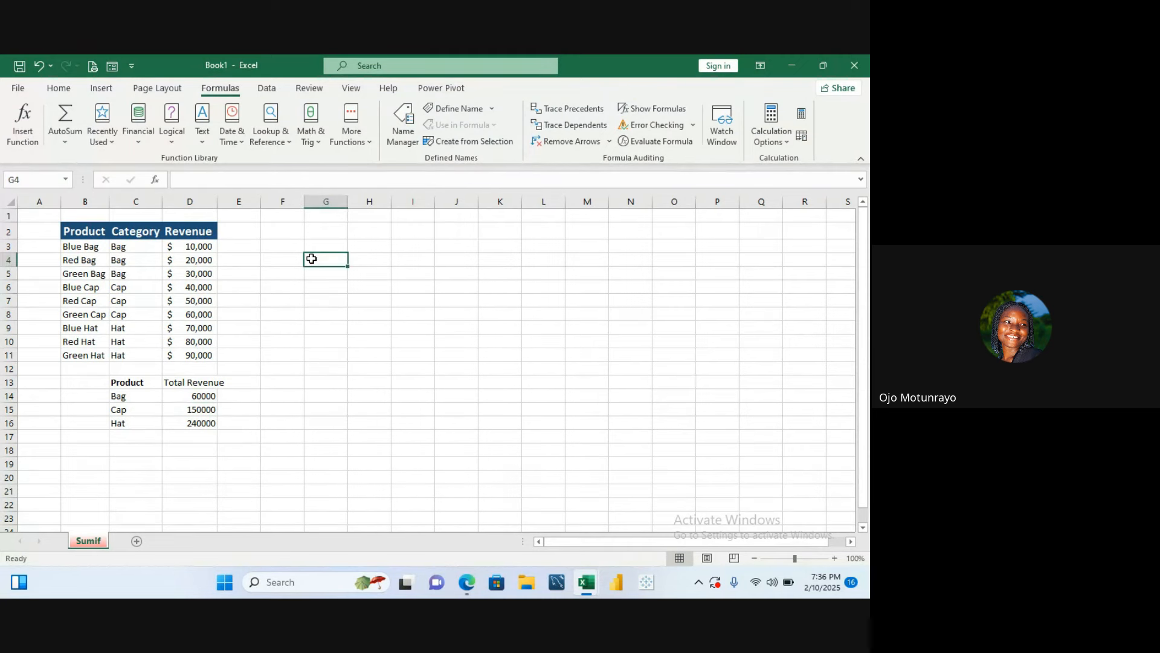
text(=su)
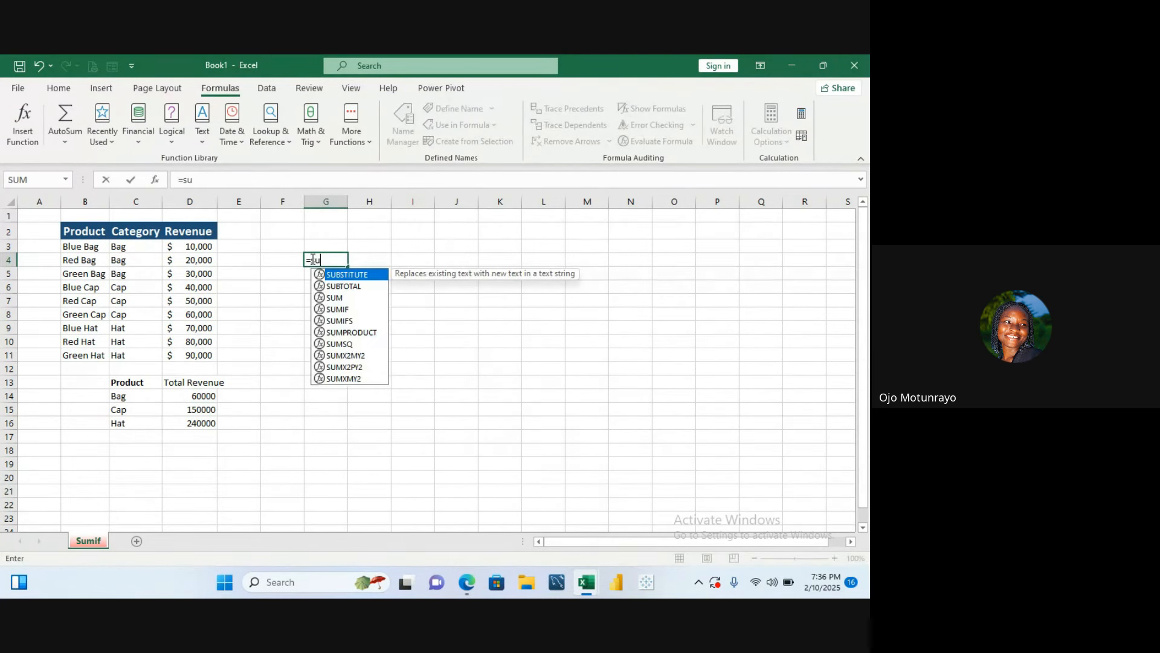
text(mi)
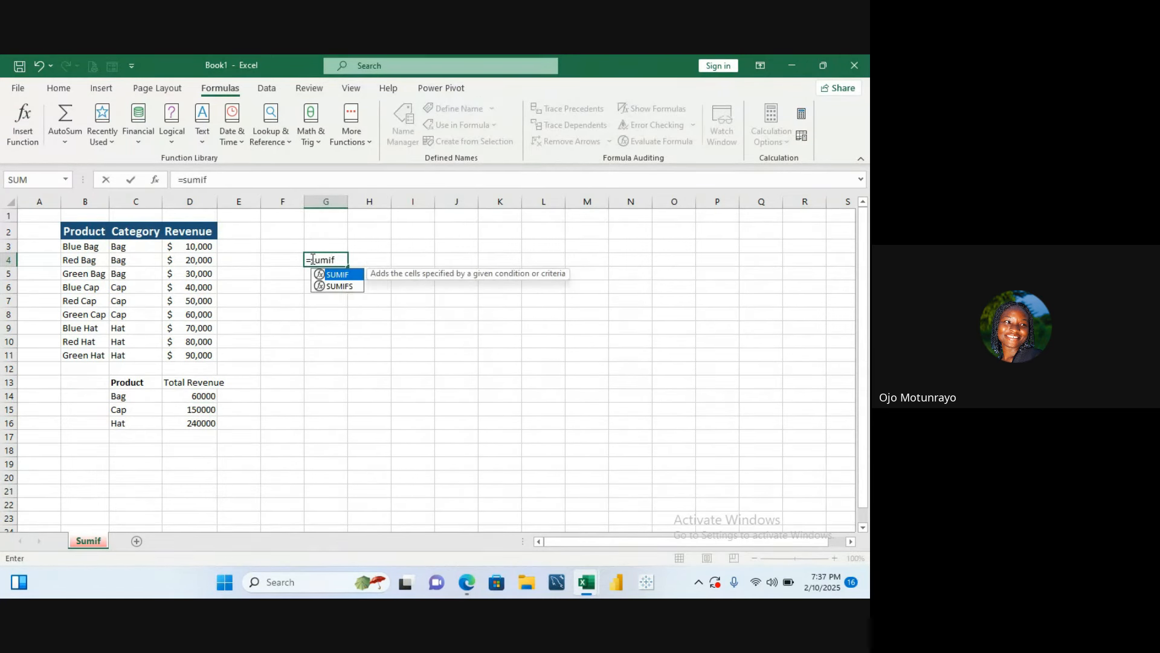
text(f)
double_click(332, 274)
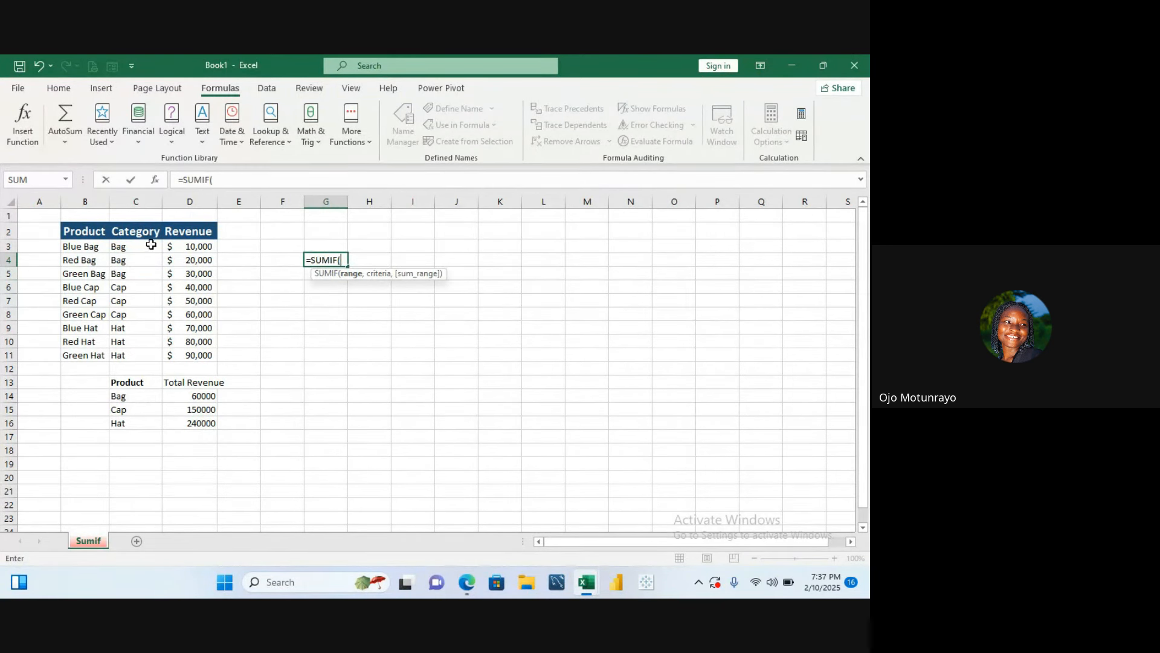
drag(151, 244, 148, 353)
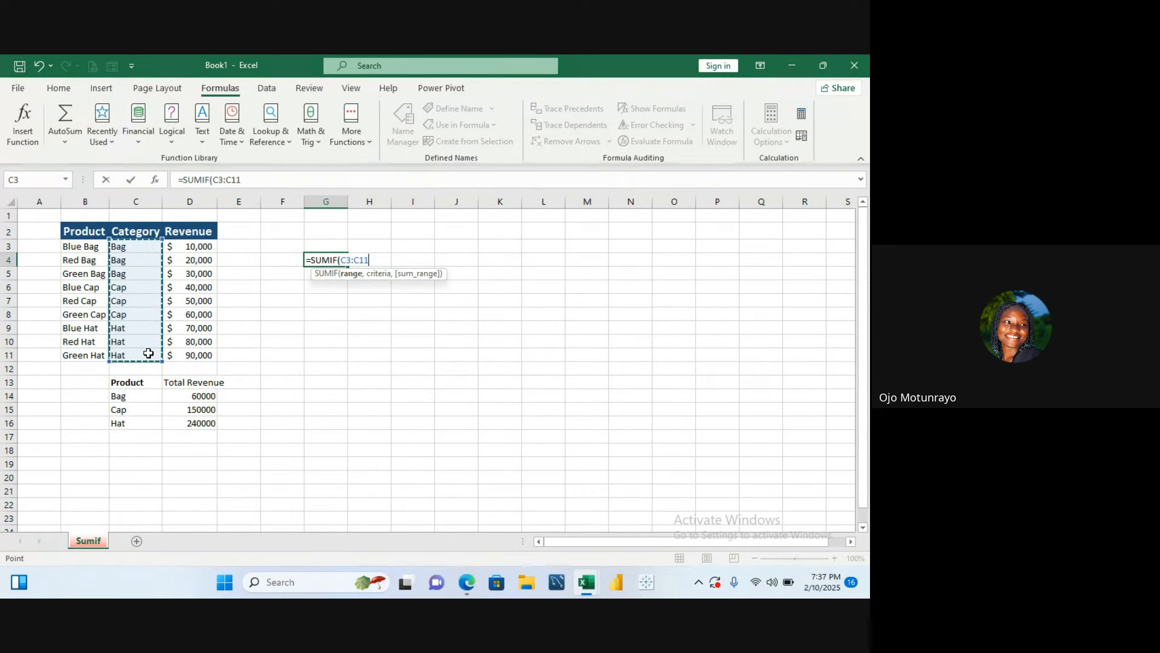
text(,)
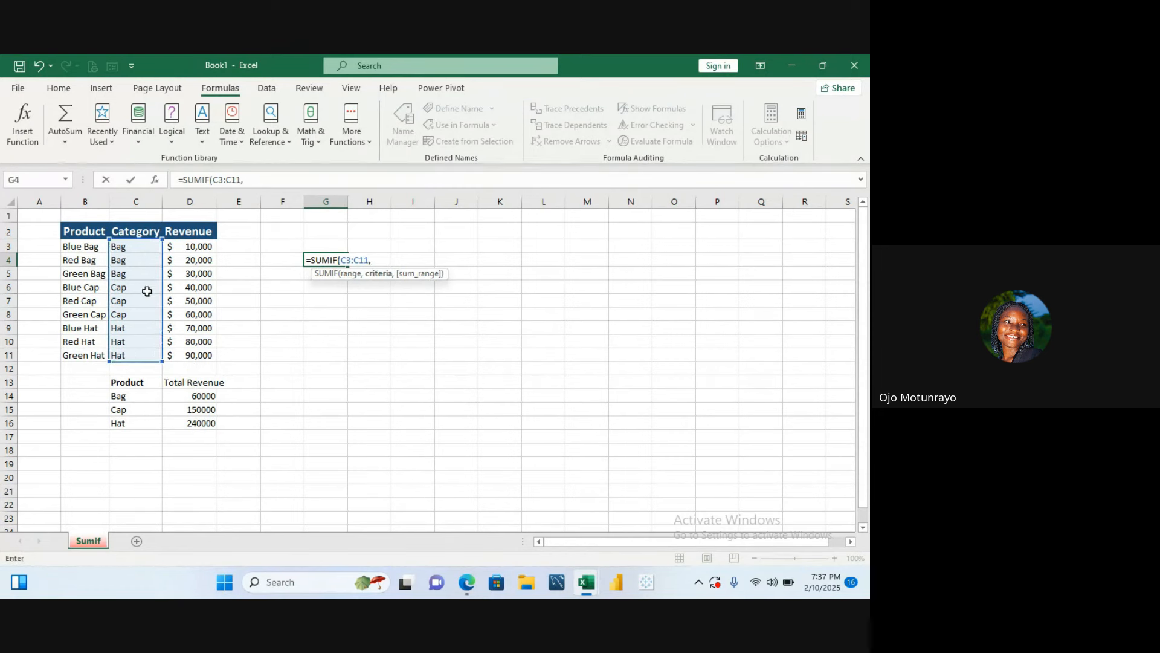
click(126, 246)
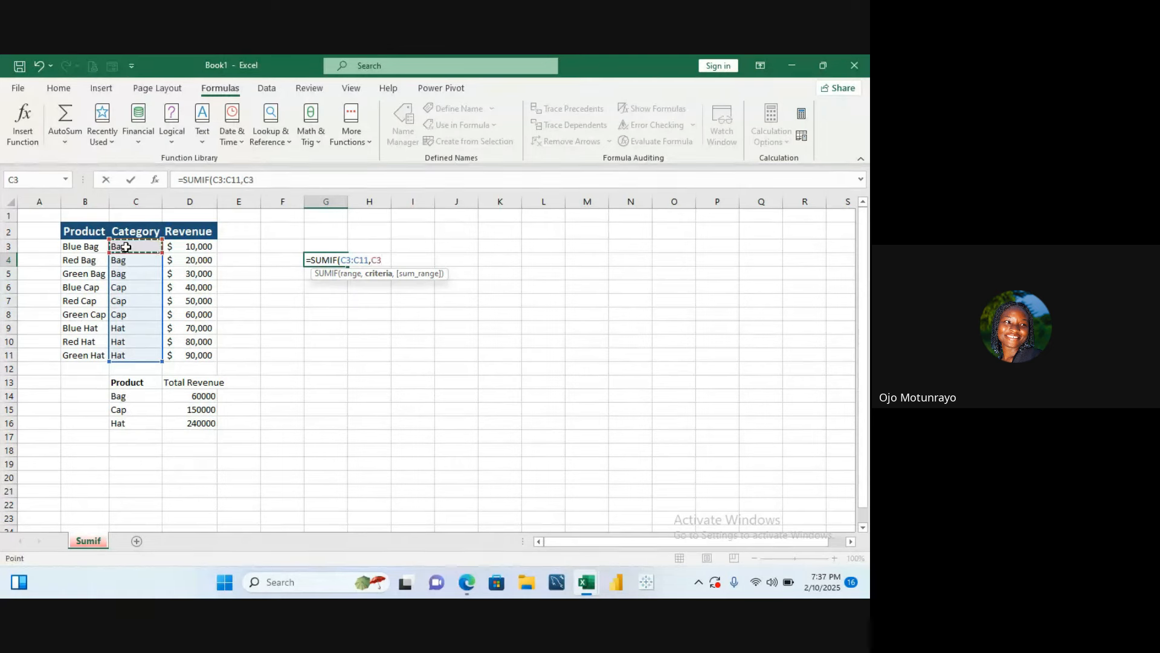
text(,)
drag(194, 247, 194, 354)
key(Return)
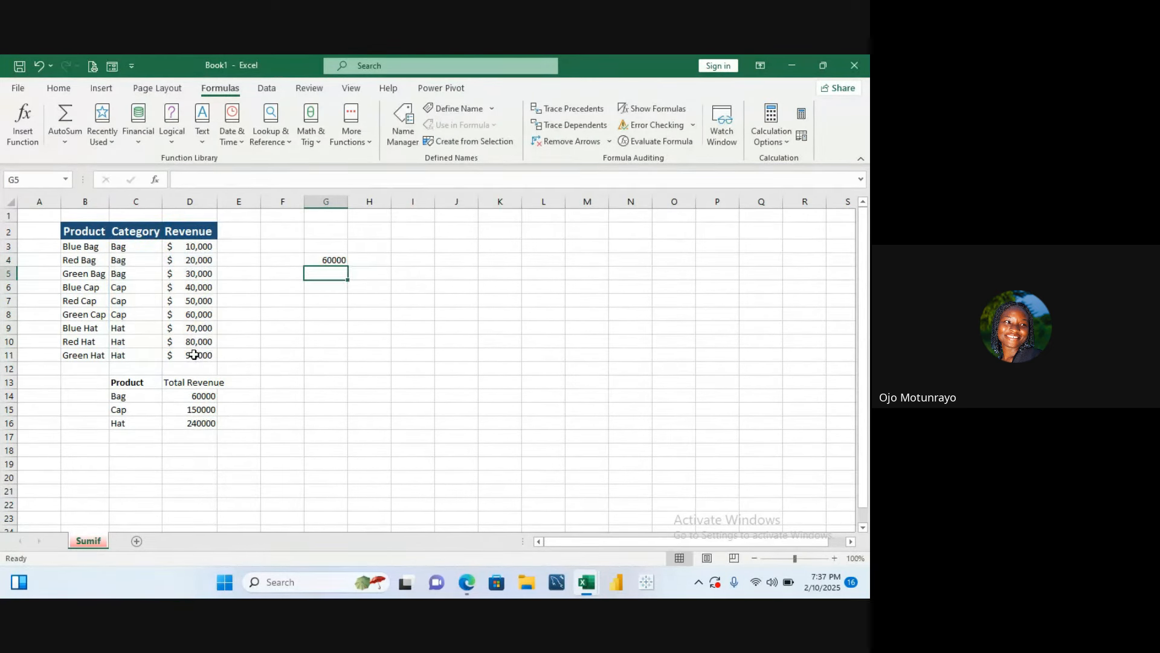
click(326, 259)
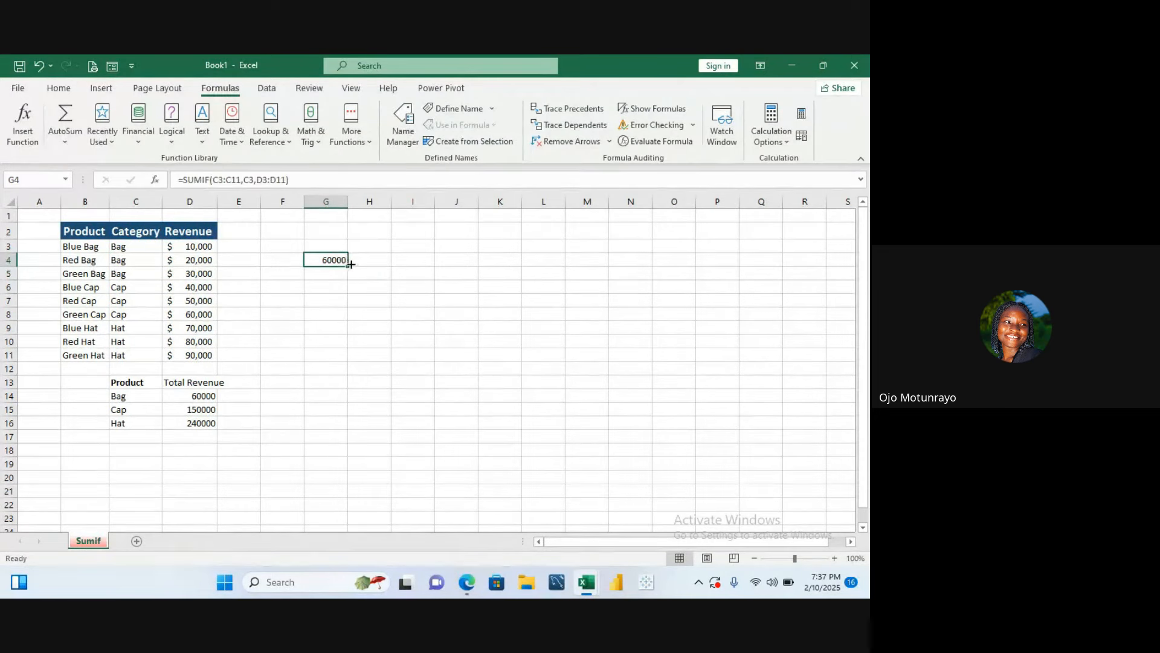
drag(348, 265, 349, 282)
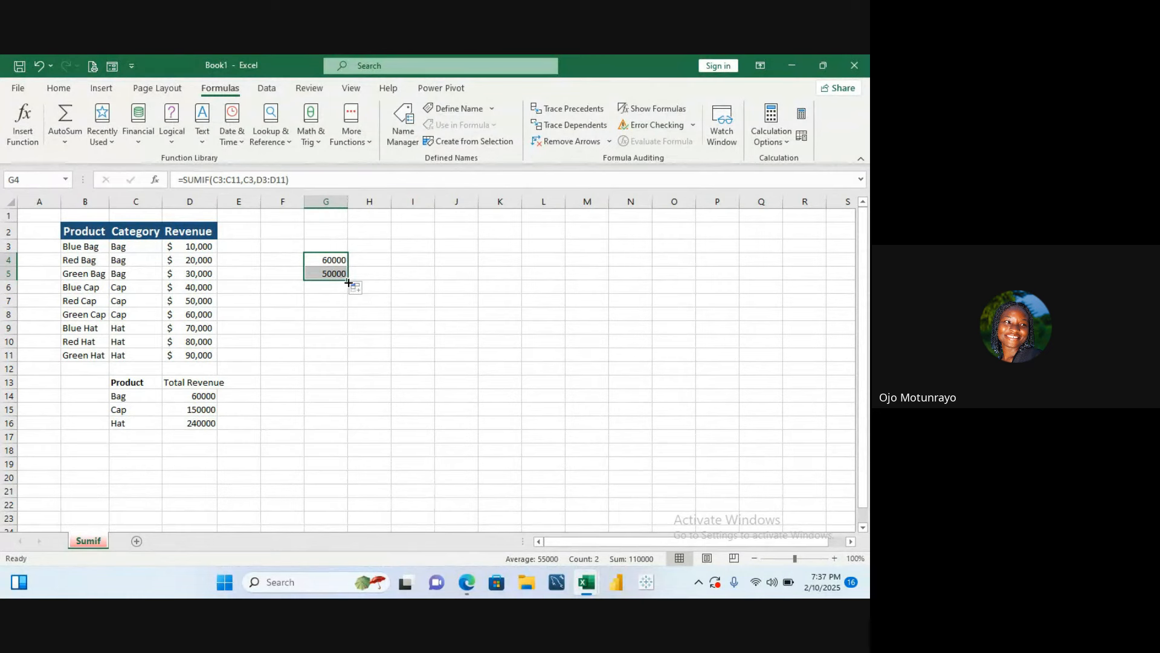
key(ctrl+z)
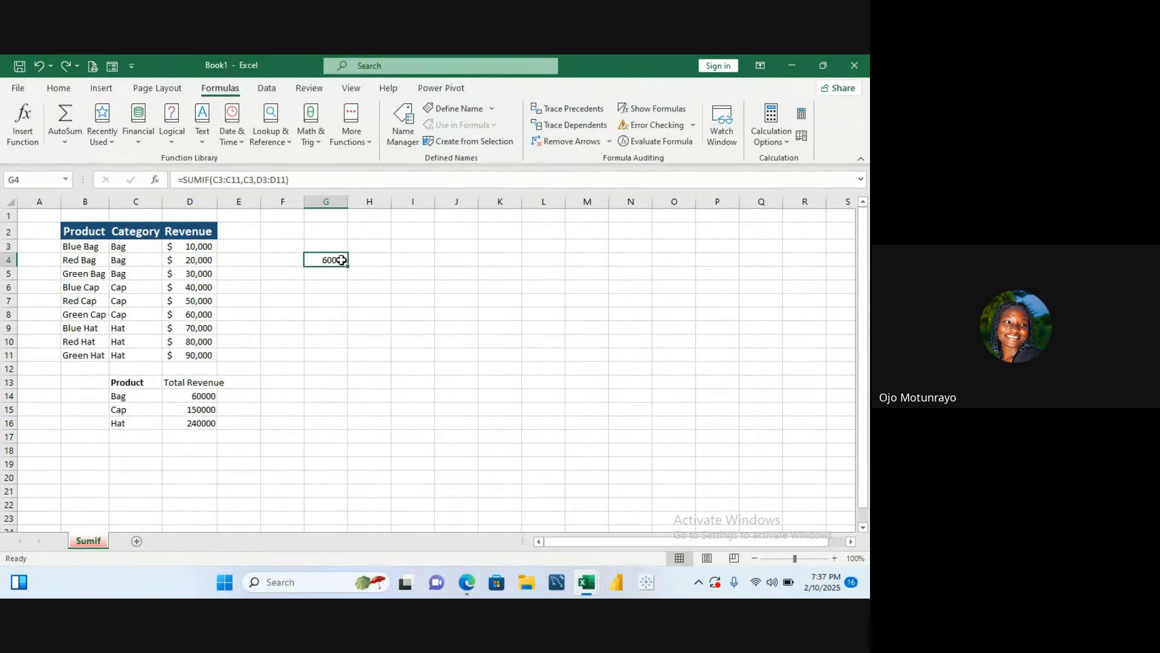
- Enter the categories Bag, Cap and Hat in cells F4 to F6
click(284, 260)
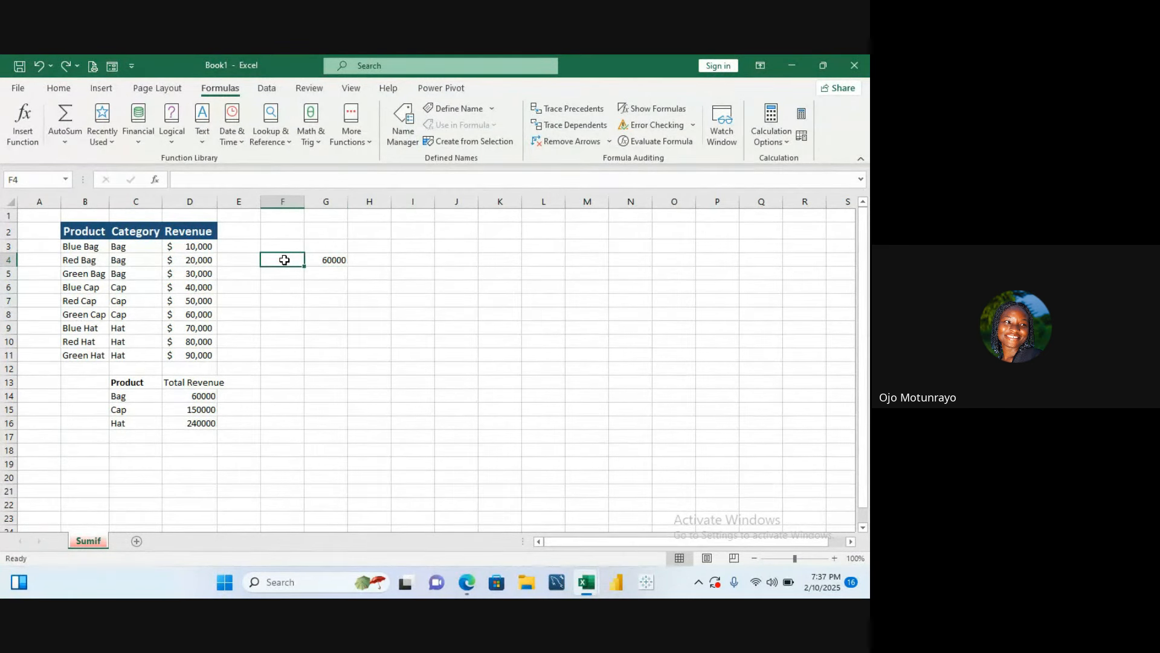
text(Bag)
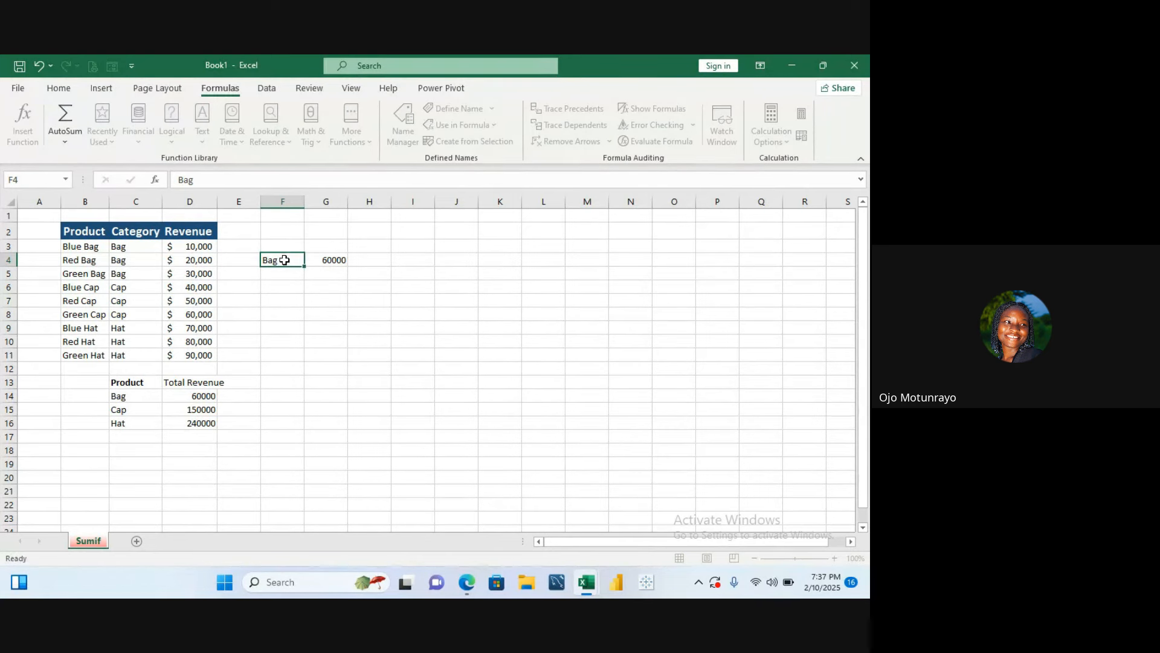
key(Return)
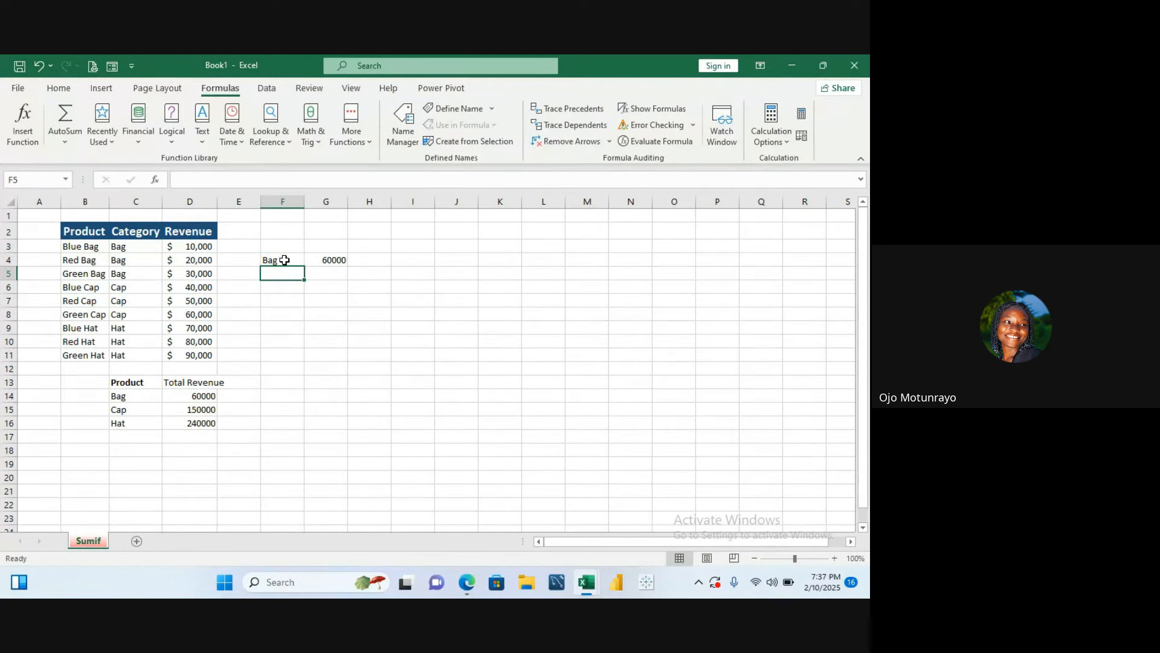
text(Cap)
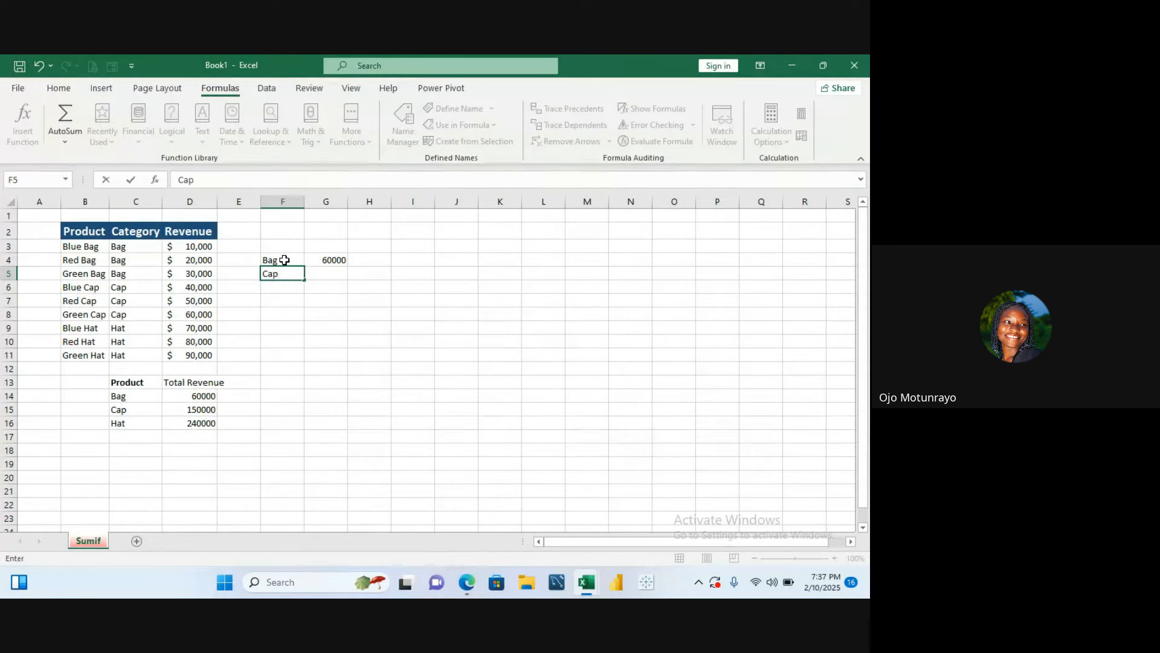
key(Return)
text(Hat)
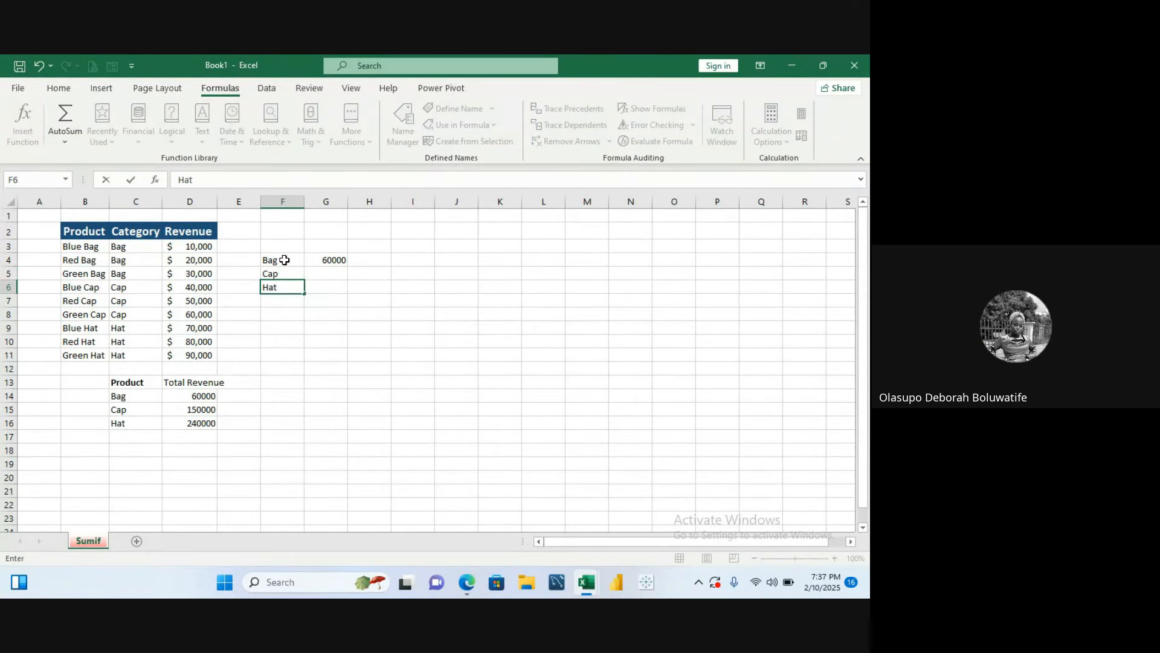
key(Return)
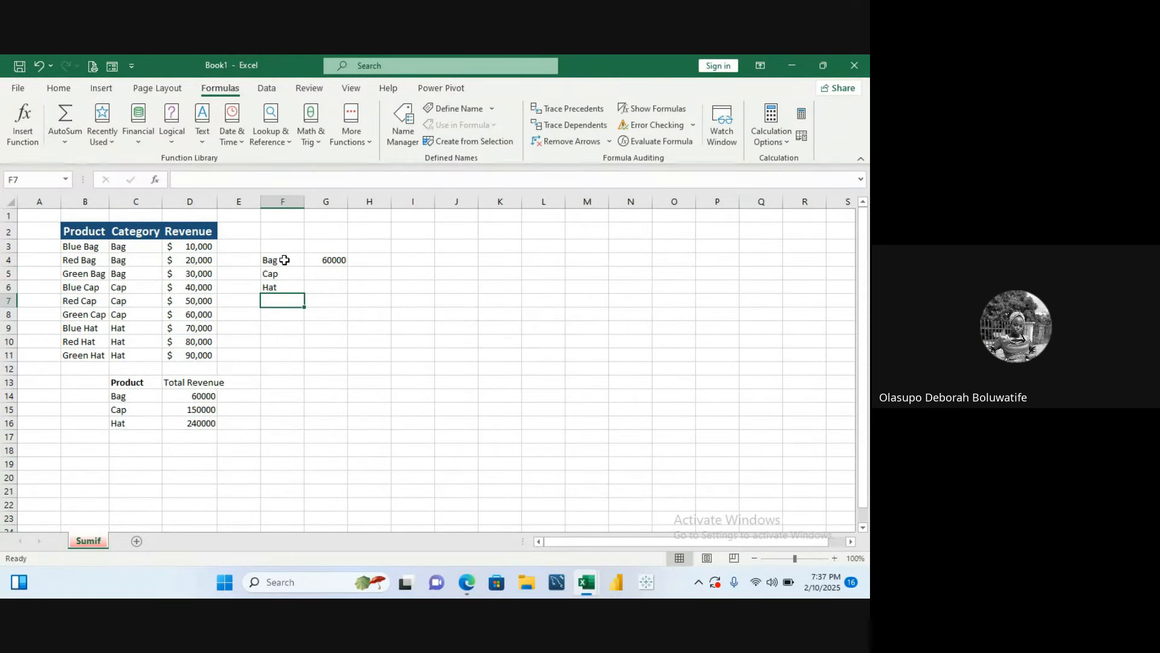
- Copy the SUMIF formula from G4 down to G5 and G6
click(320, 260)
drag(348, 266, 350, 293)
click(377, 274)
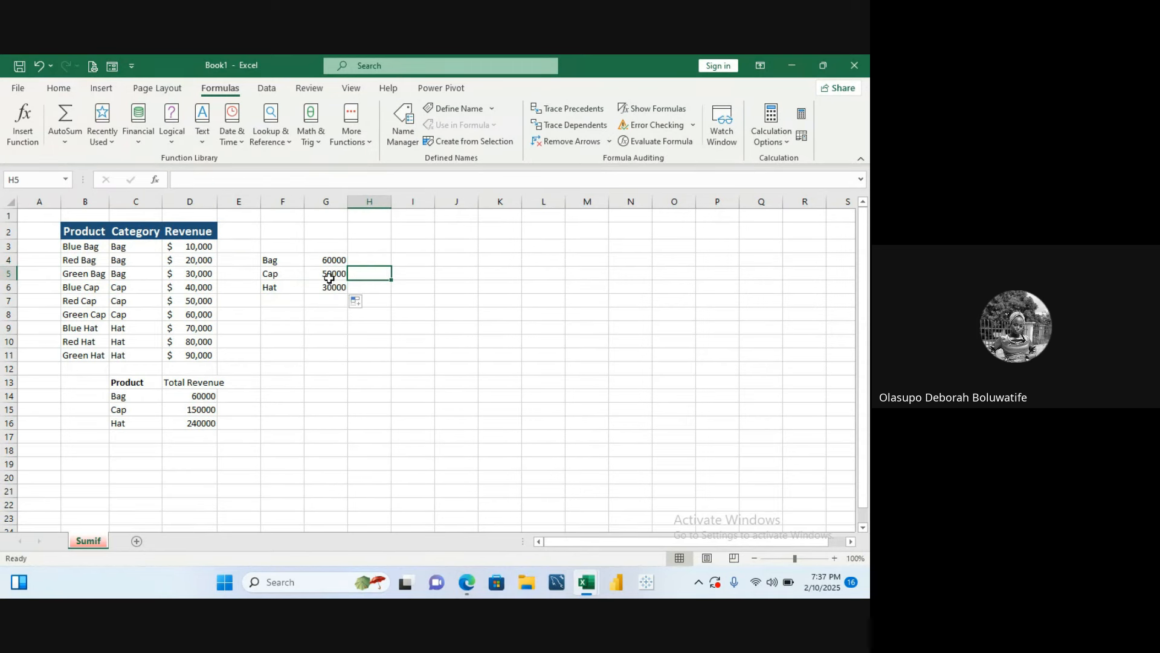
click(329, 276)
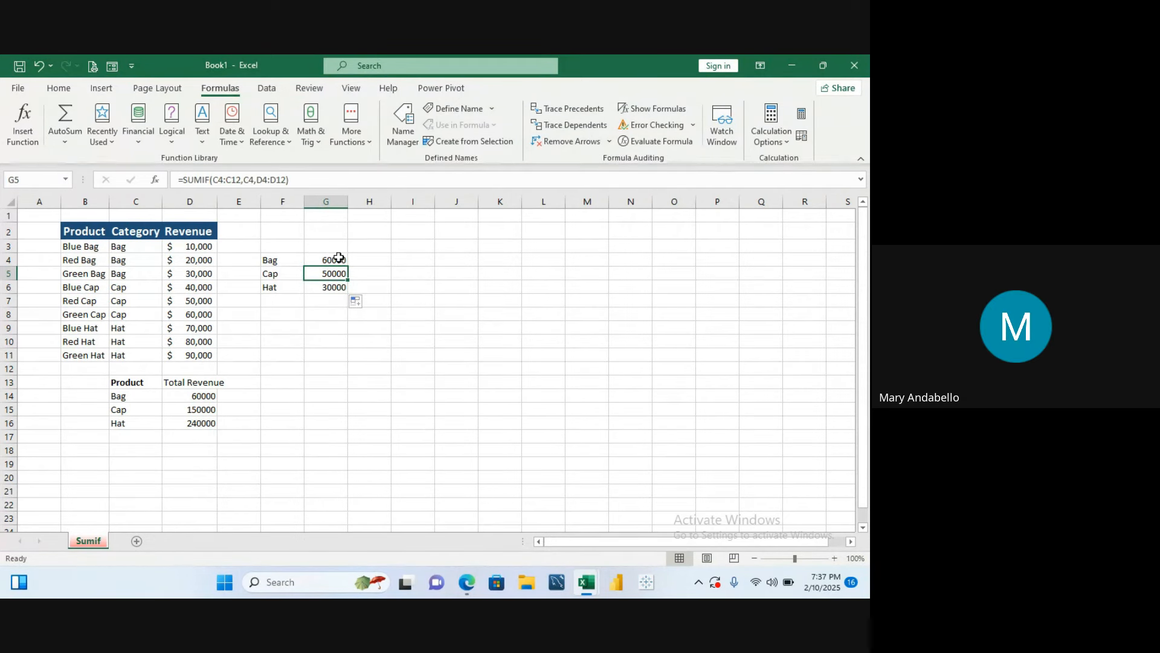
- Undo the last three changes
key(ctrl+z)
key(ctrl+z)
key(ctrl+z)
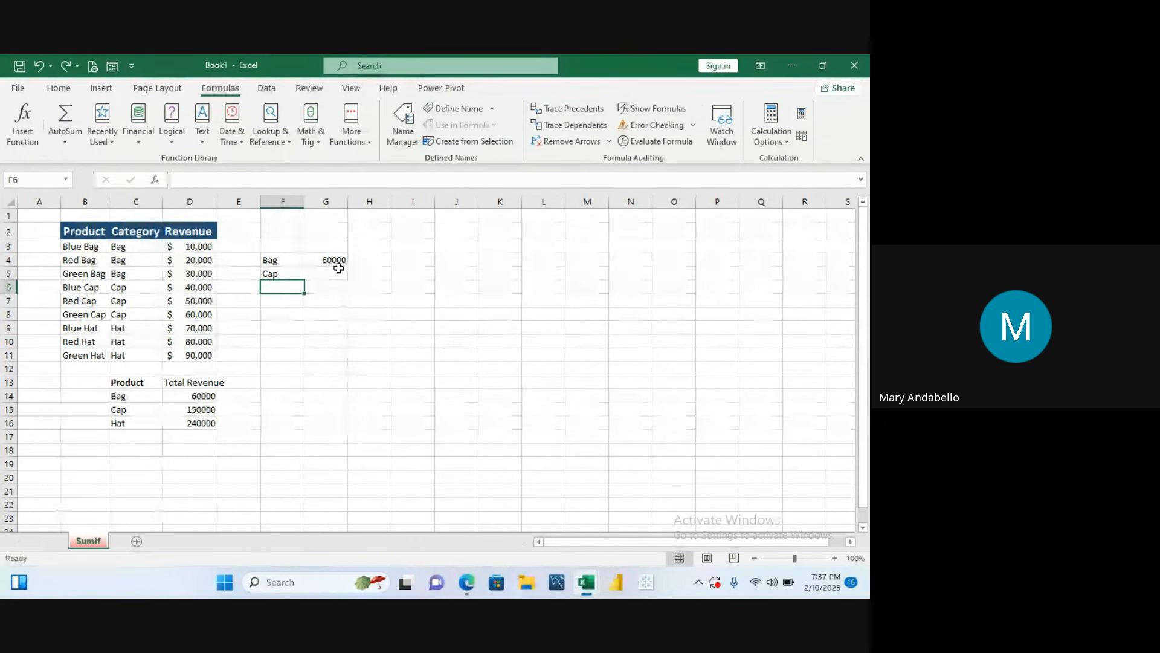
click(340, 271)
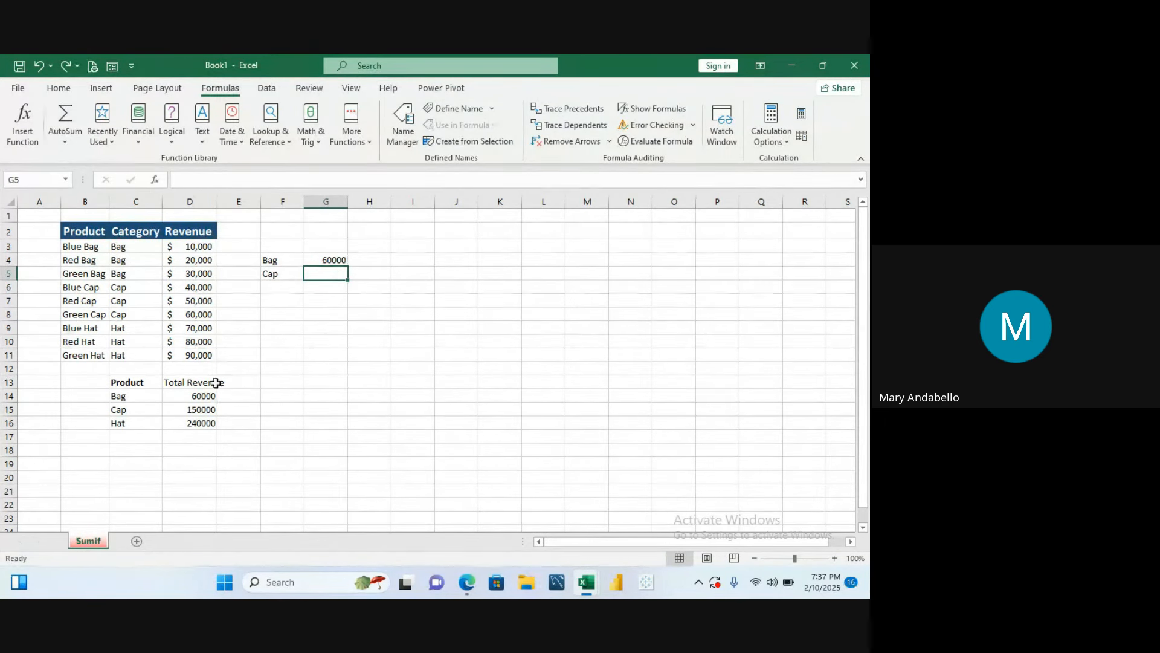
click(200, 395)
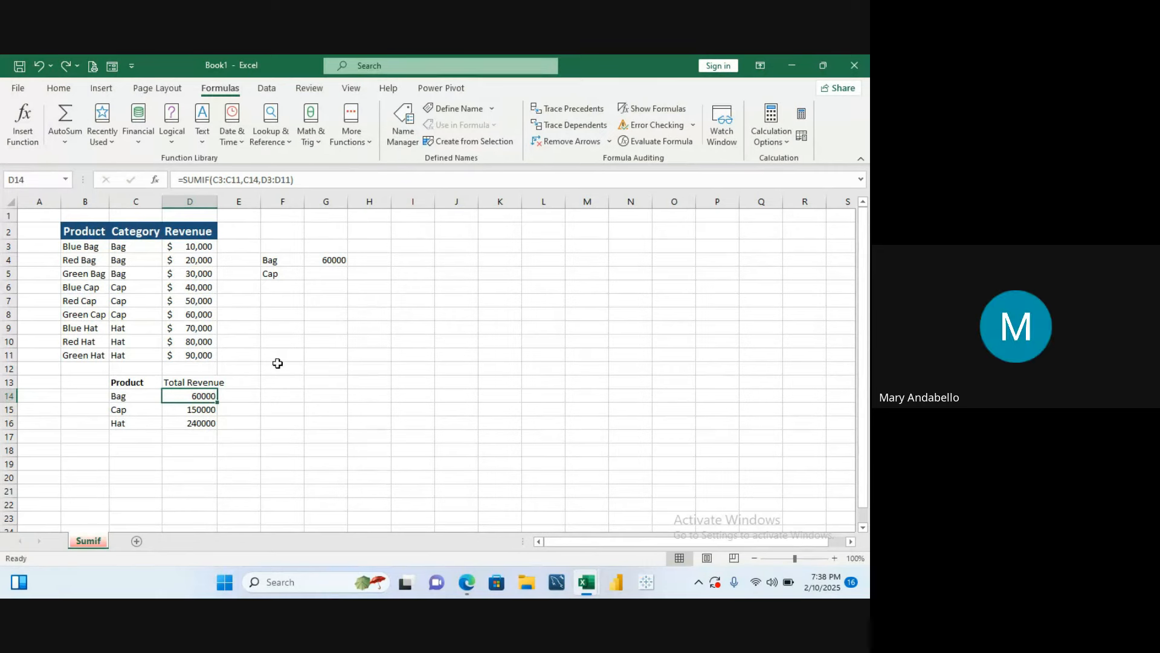
- Clear the side table's category labels in F4:F5 and the formula in G4
drag(270, 257, 274, 270)
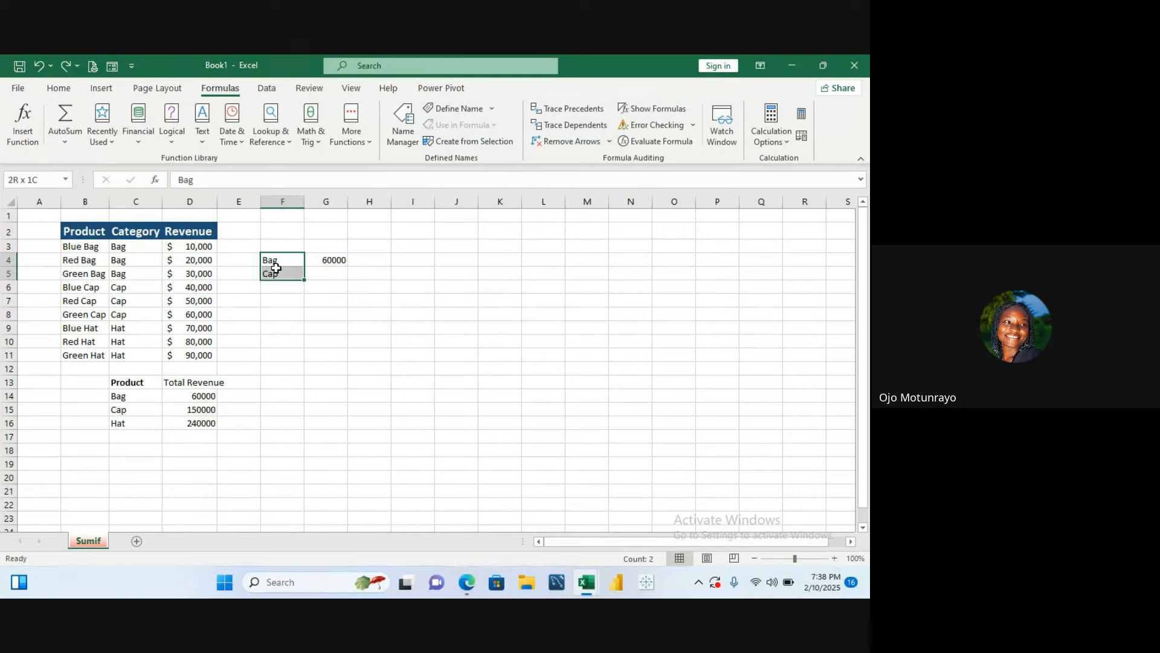
key(BackSpace)
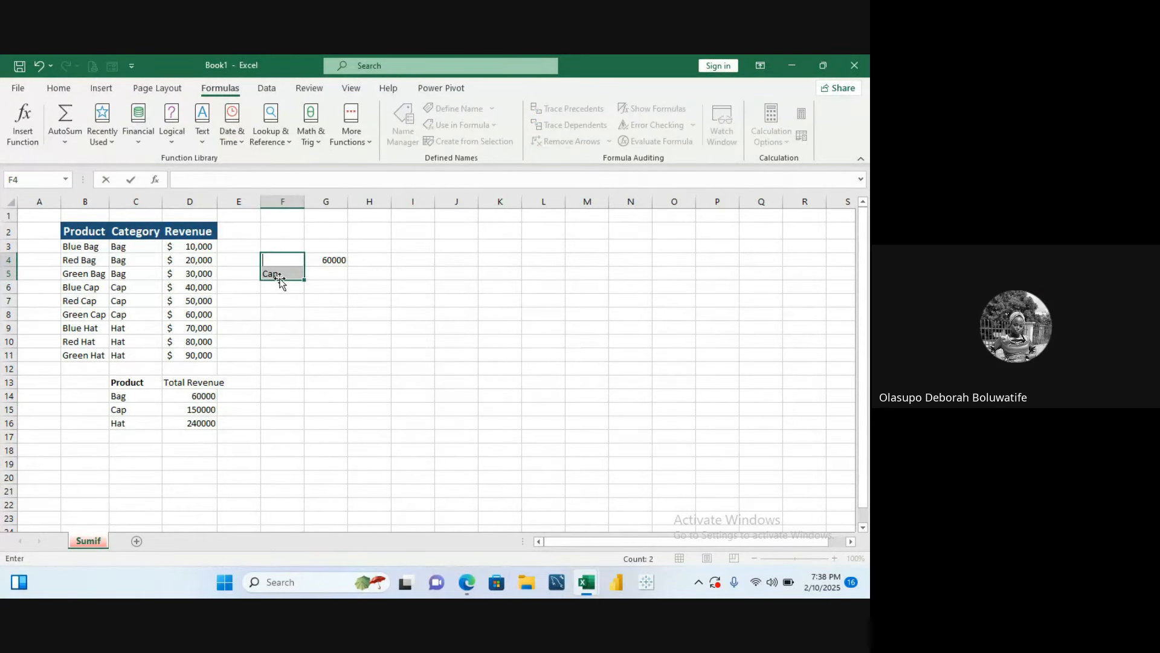
click(289, 279)
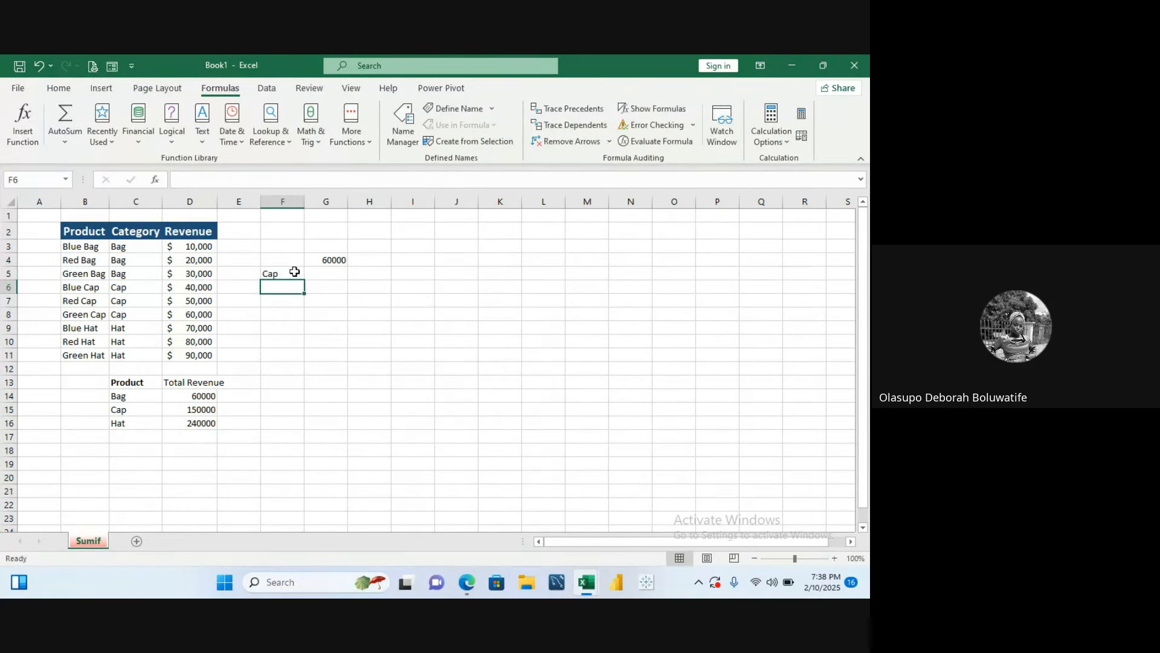
click(336, 260)
key(BackSpace)
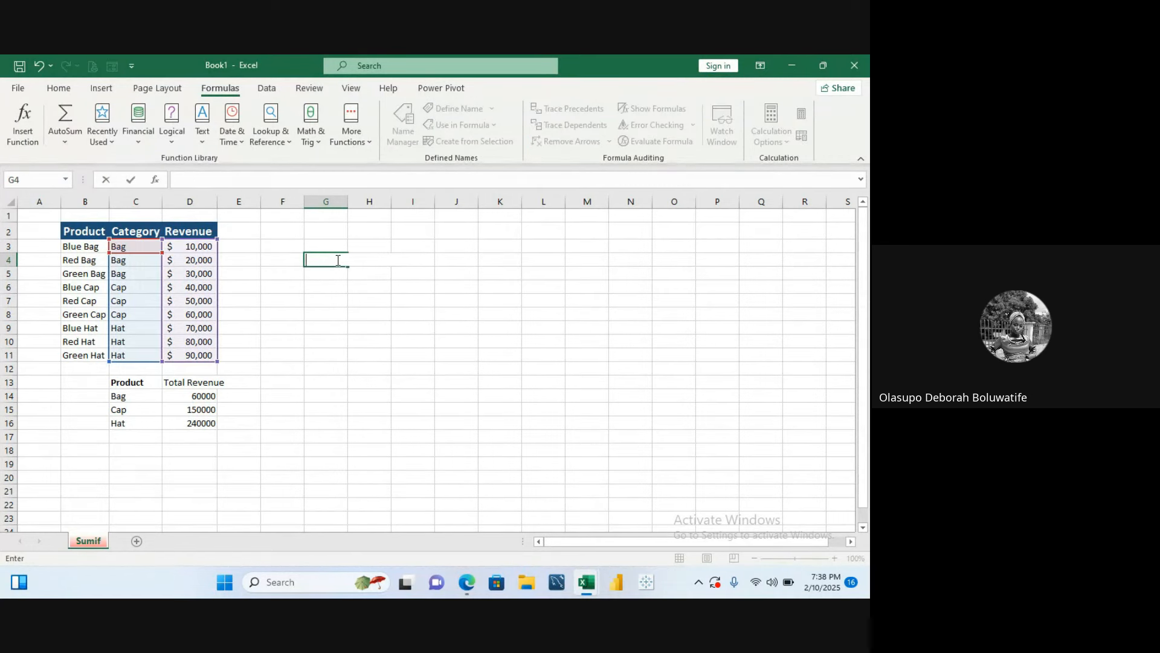
click(303, 338)
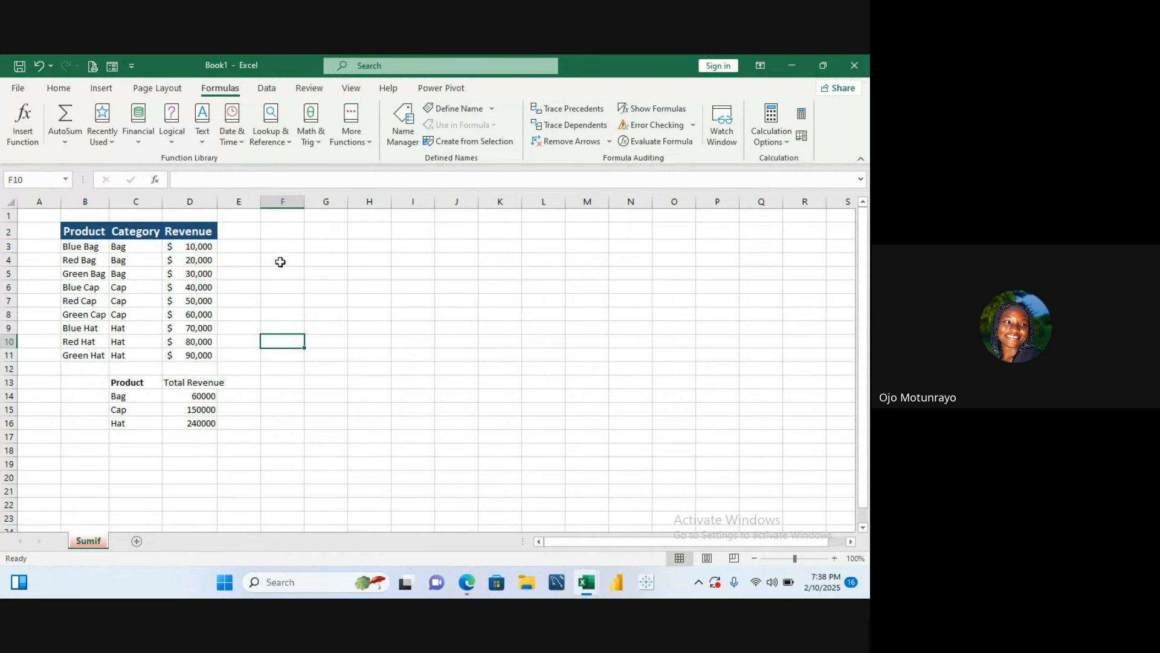
- Insert a new worksheet, rename it Sum, and return to the Sumif sheet
click(136, 541)
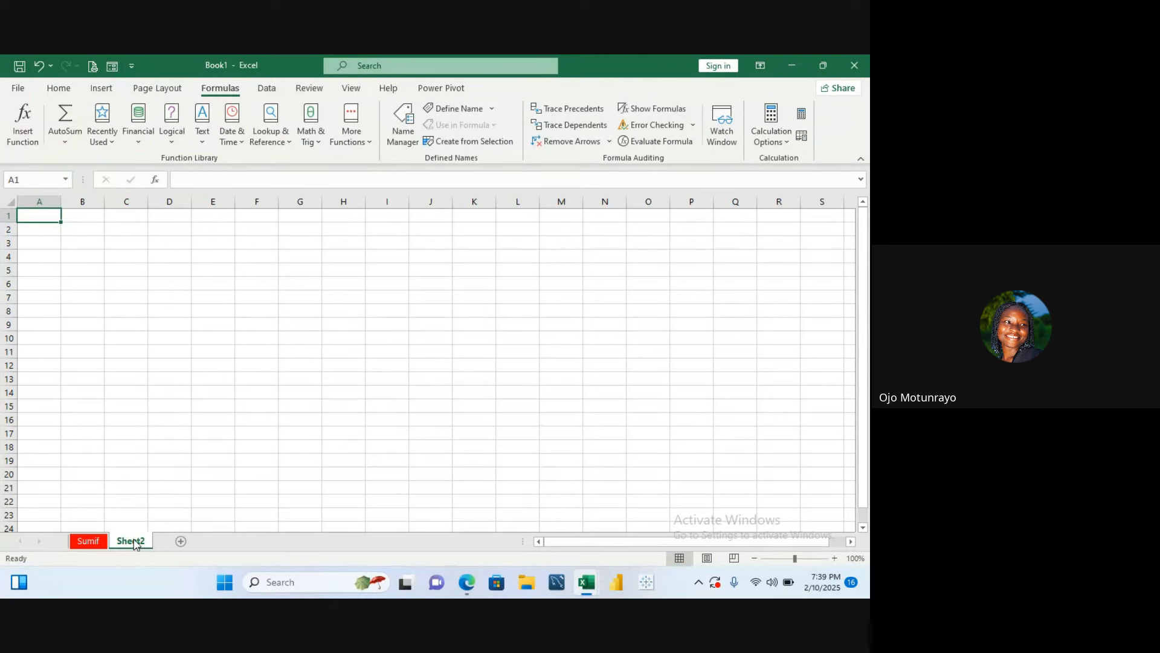
double_click(134, 541)
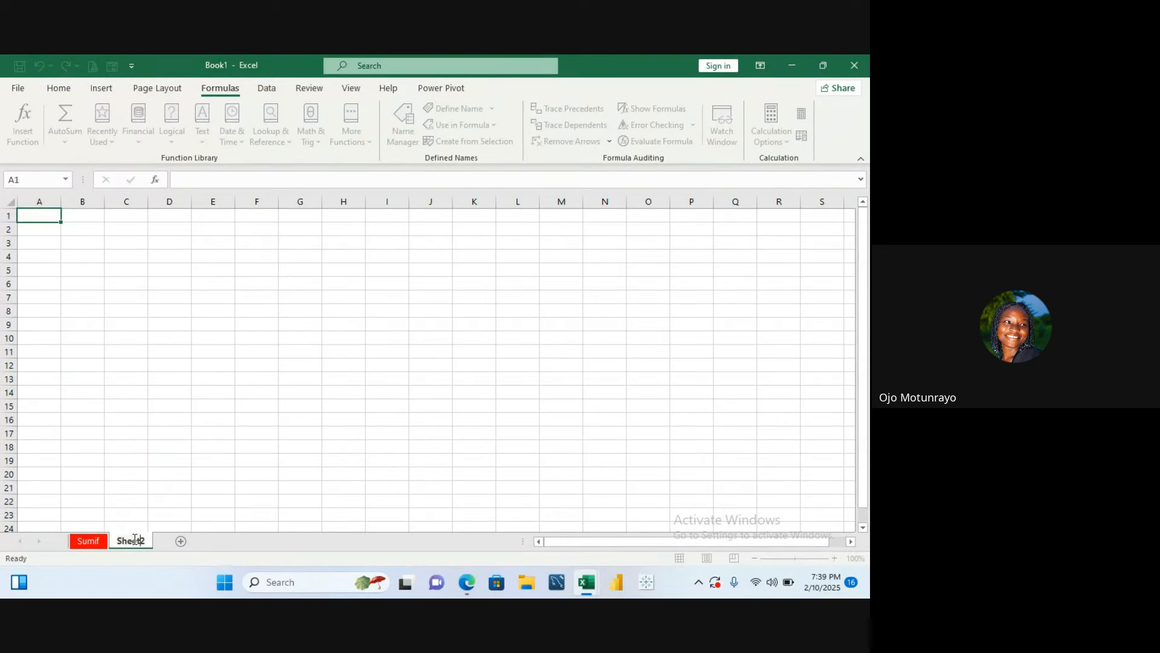
key(BackSpace)
text(Sum)
click(101, 538)
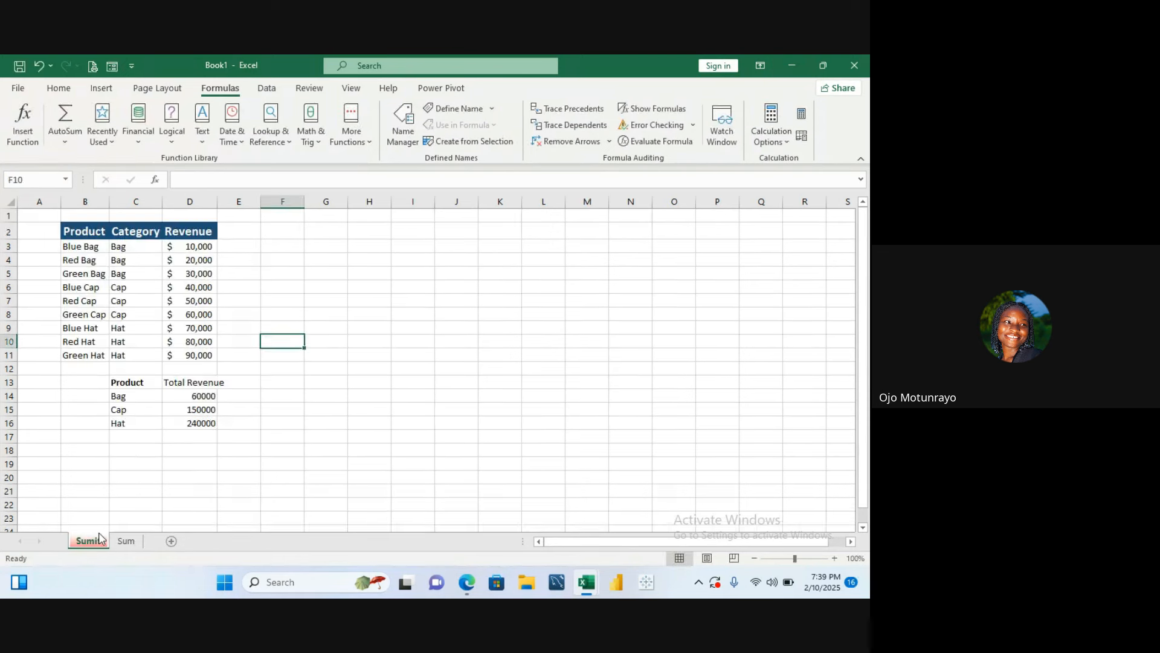
click(319, 251)
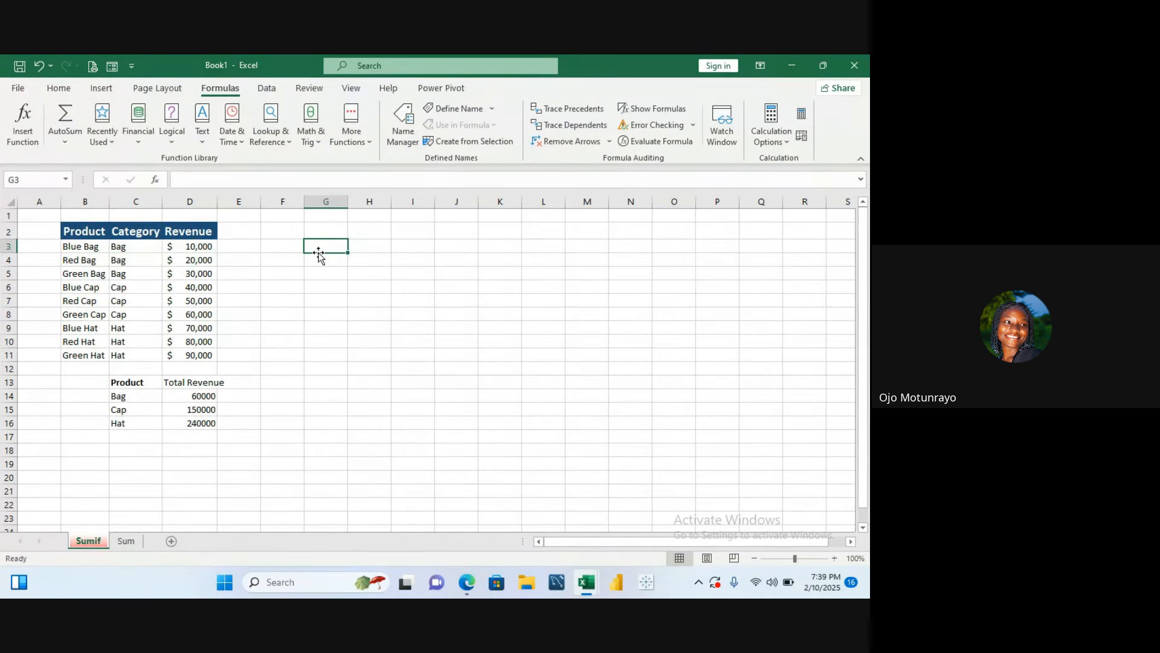
text(=)
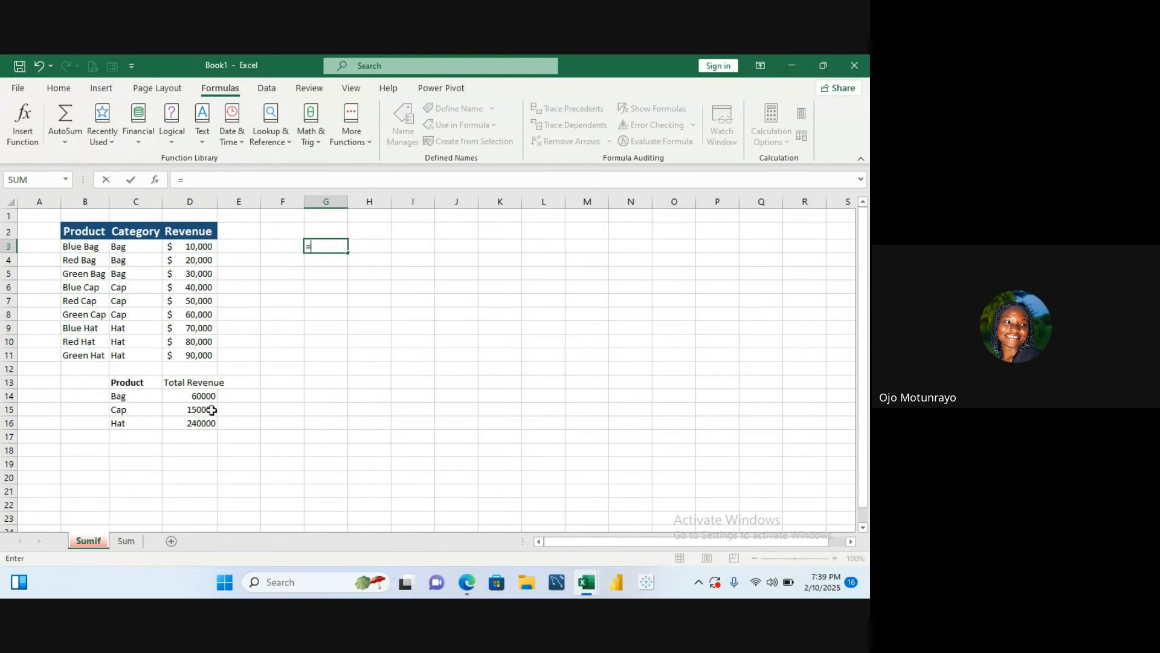
click(193, 396)
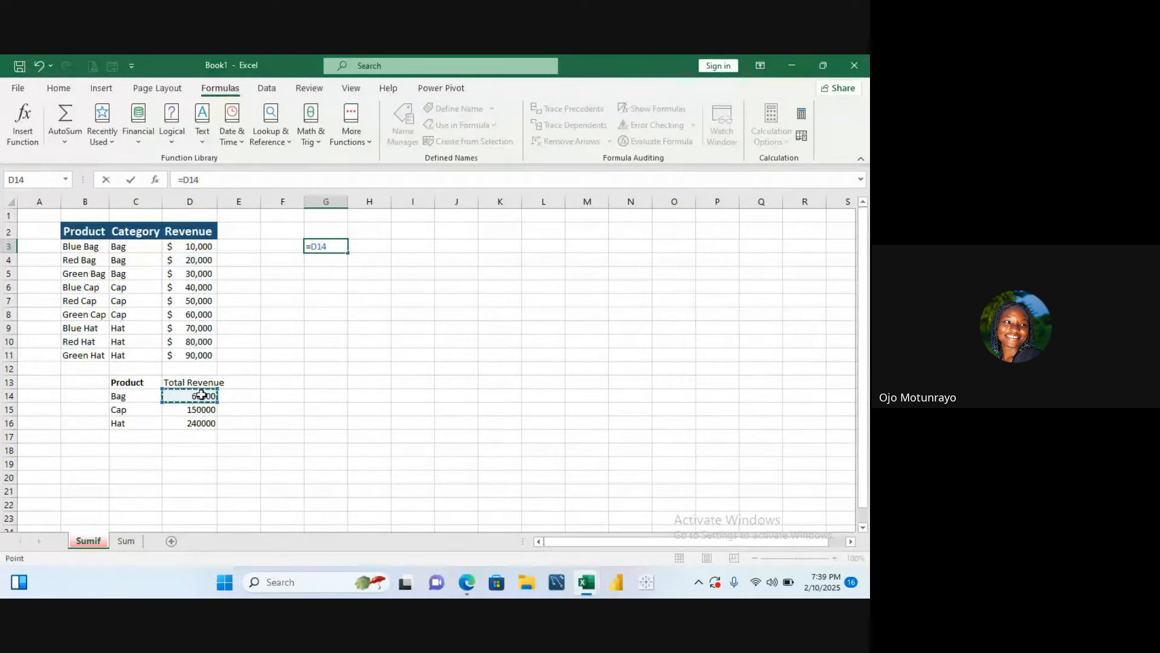
key(Escape)
- Edit the D14 formula so its criteria is the text "bag" instead of cell C14
double_click(204, 395)
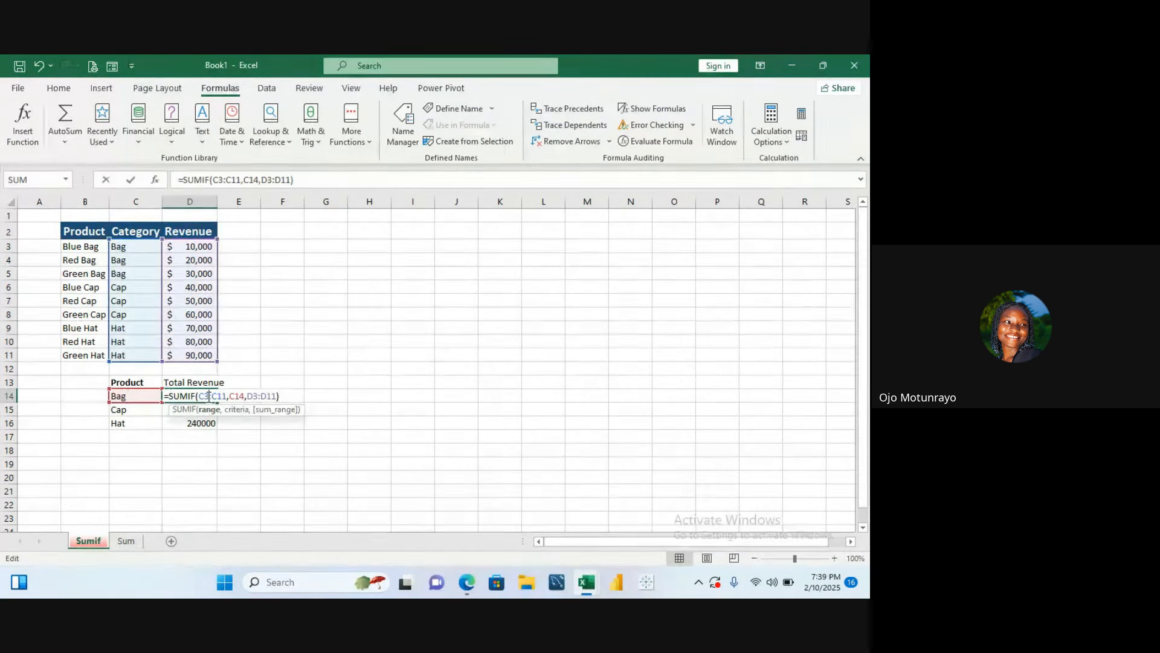
click(244, 396)
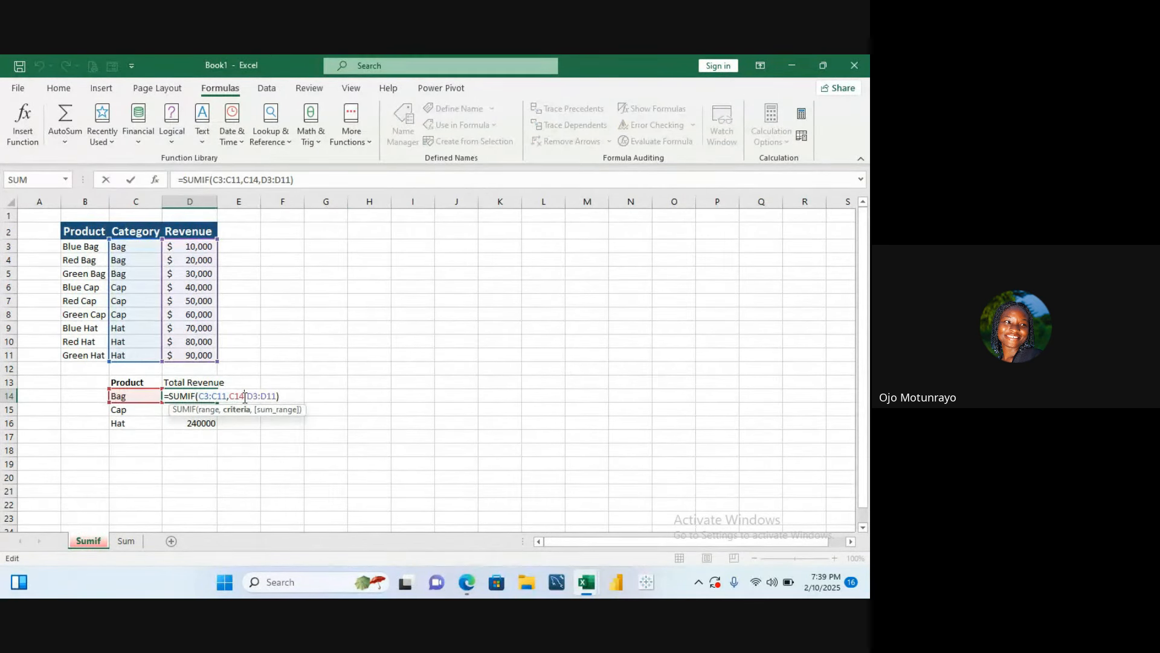
key(BackSpace)
key(BackSpace)
key(BackSpace)
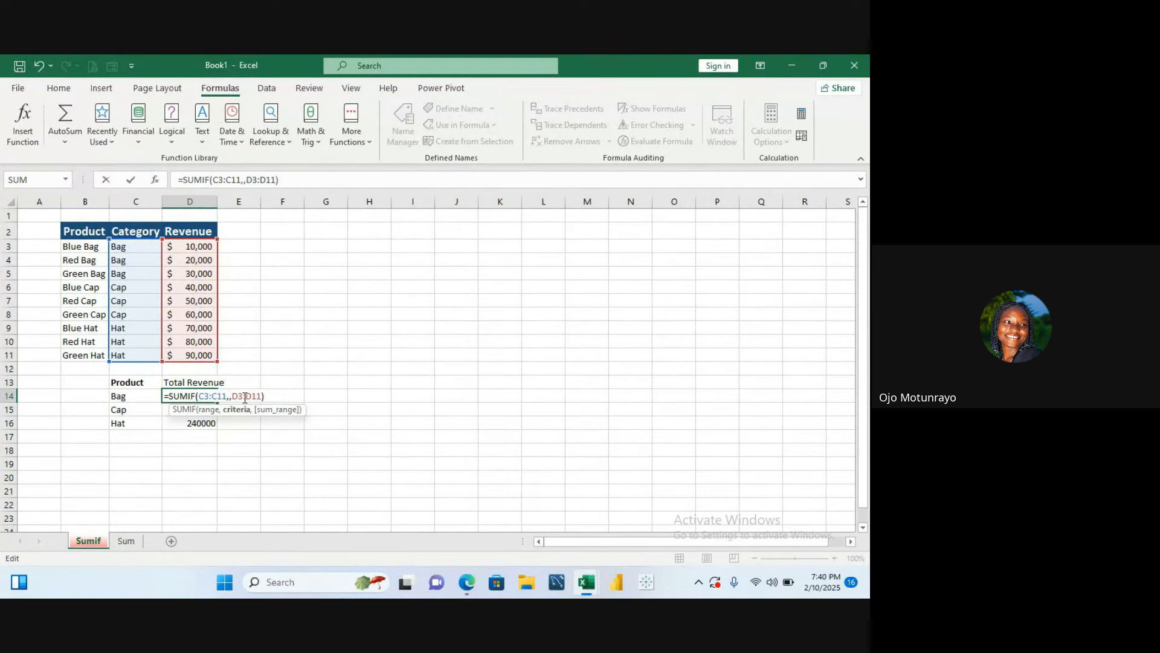
text(")
text(bag)
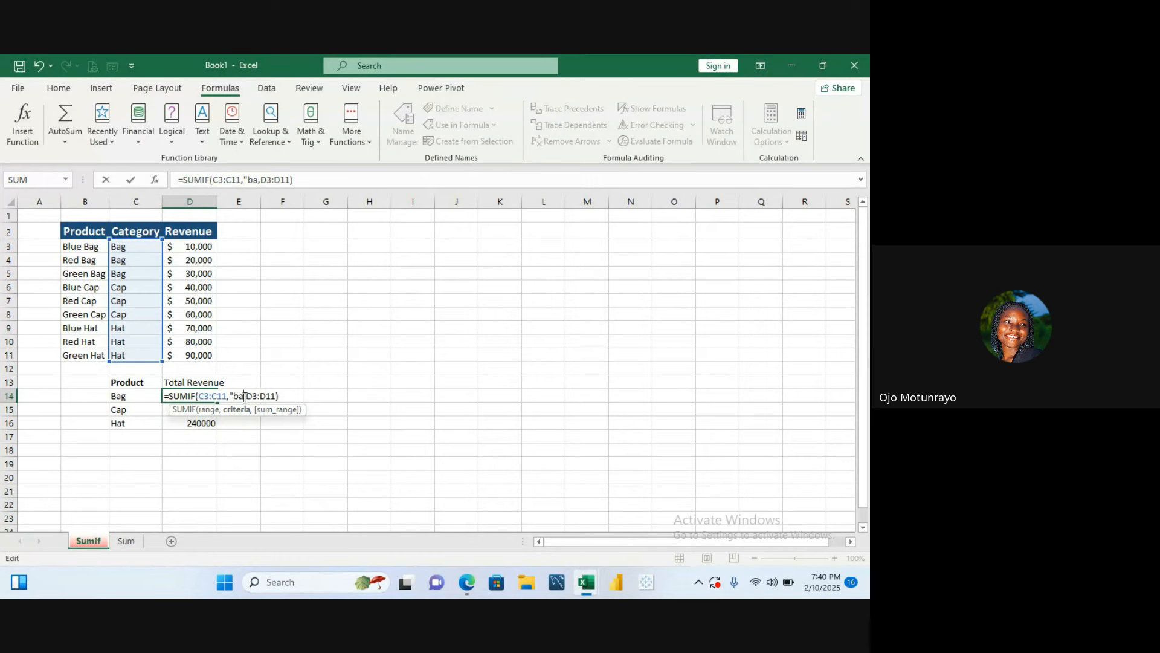
text(")
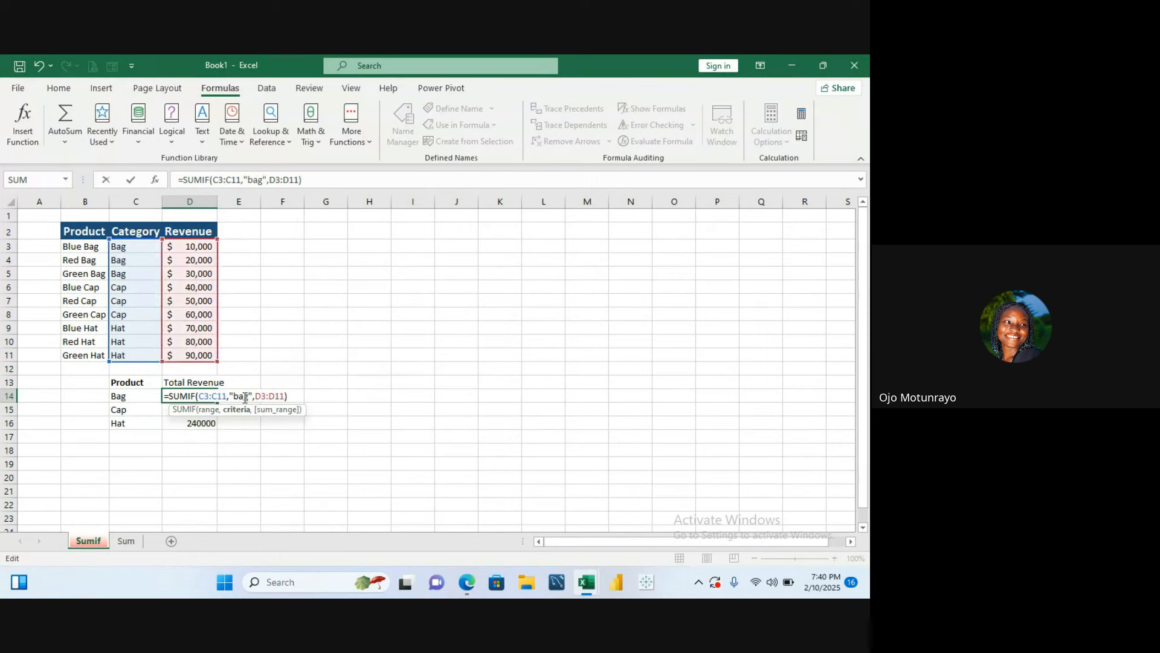
key(Return)
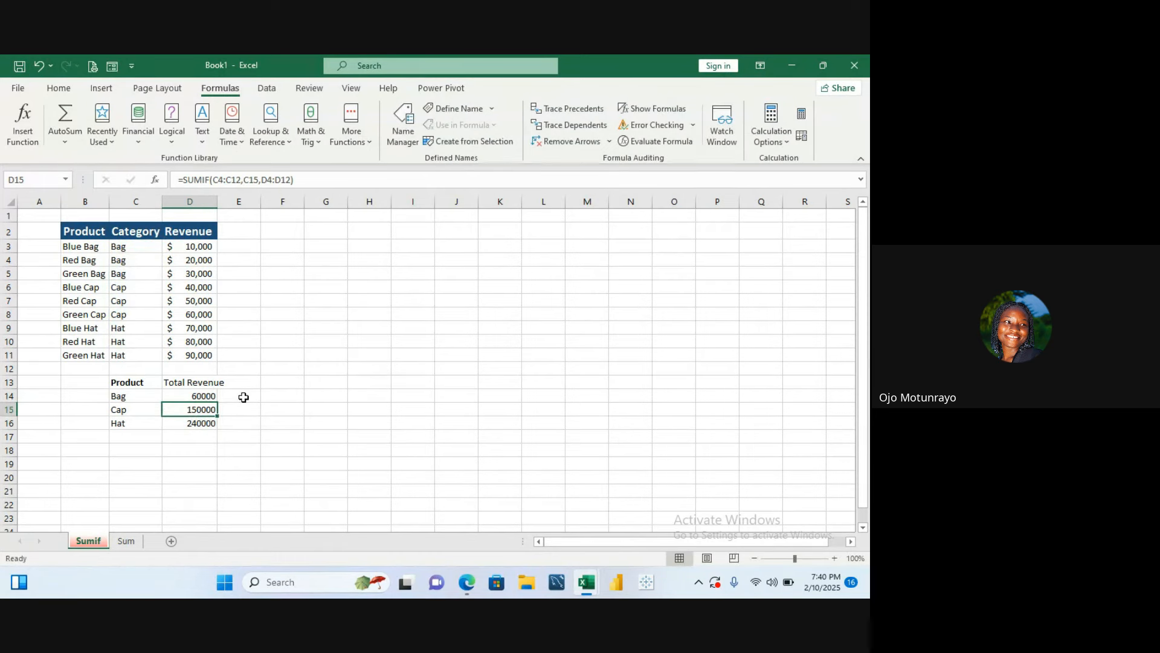
- Copy the D14 formula down to D16 and clear the extra copy in D17
click(211, 398)
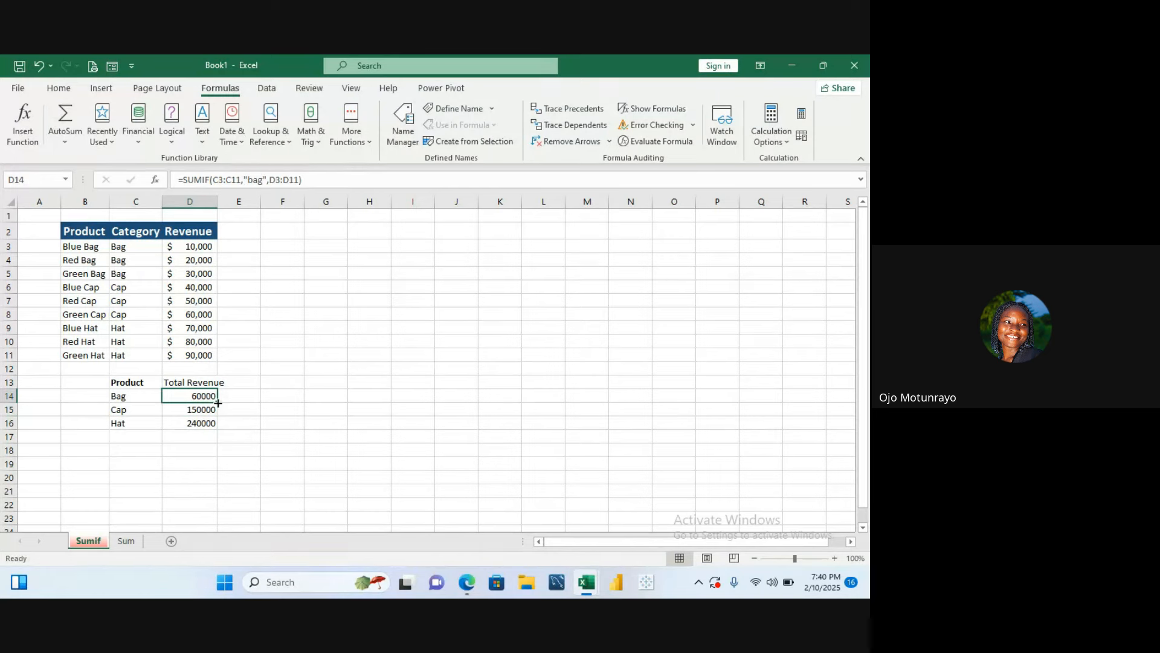
drag(216, 402, 216, 445)
click(237, 422)
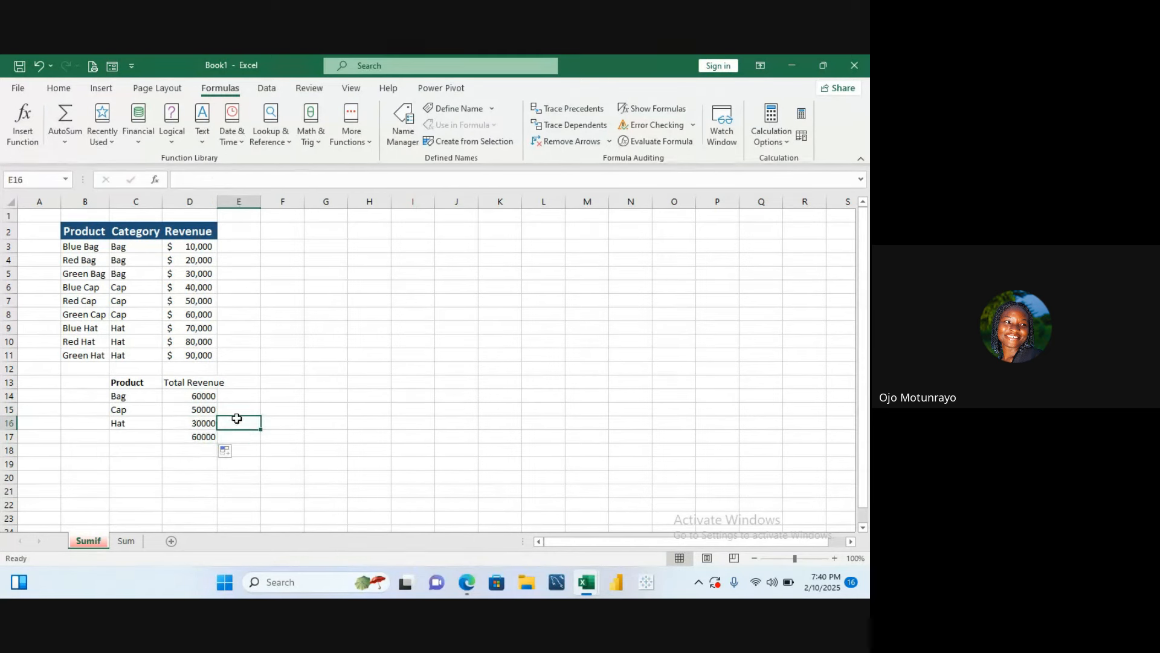
click(202, 436)
key(BackSpace)
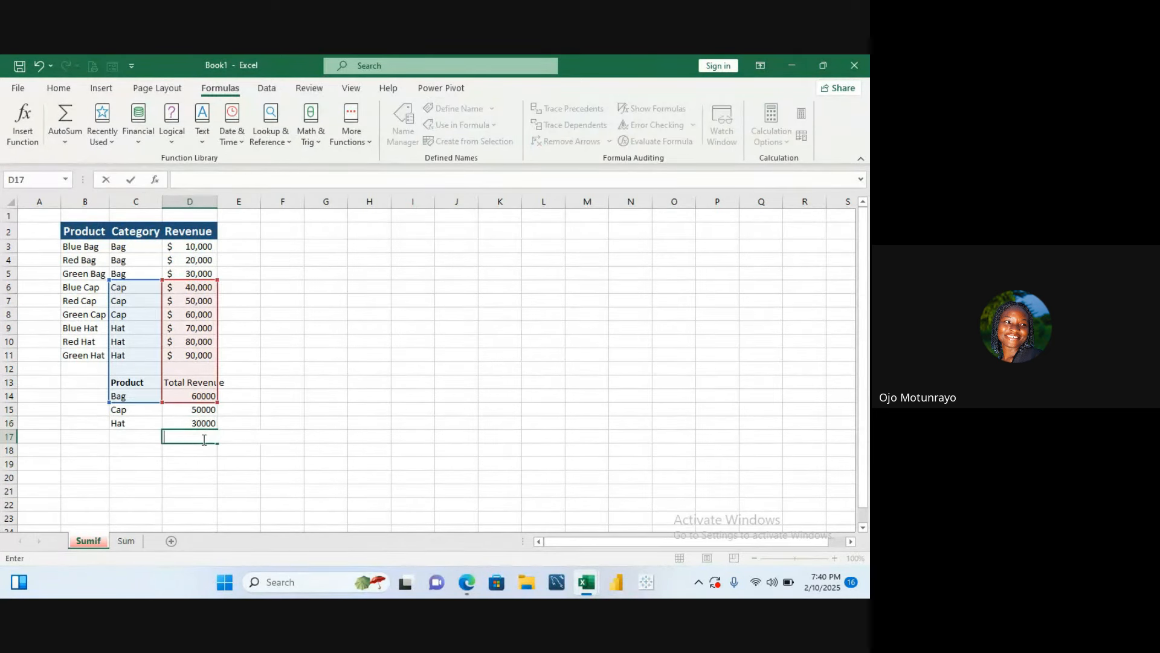
- Change the criteria in the D15 SUMIF formula to "cap"
click(228, 407)
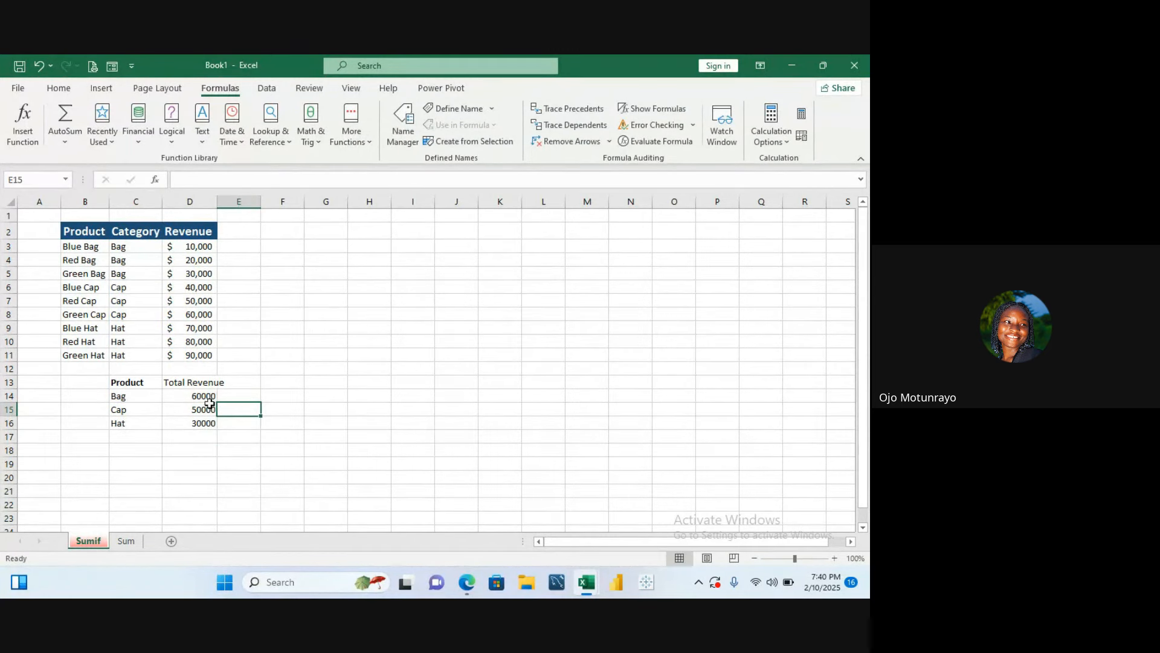
click(204, 396)
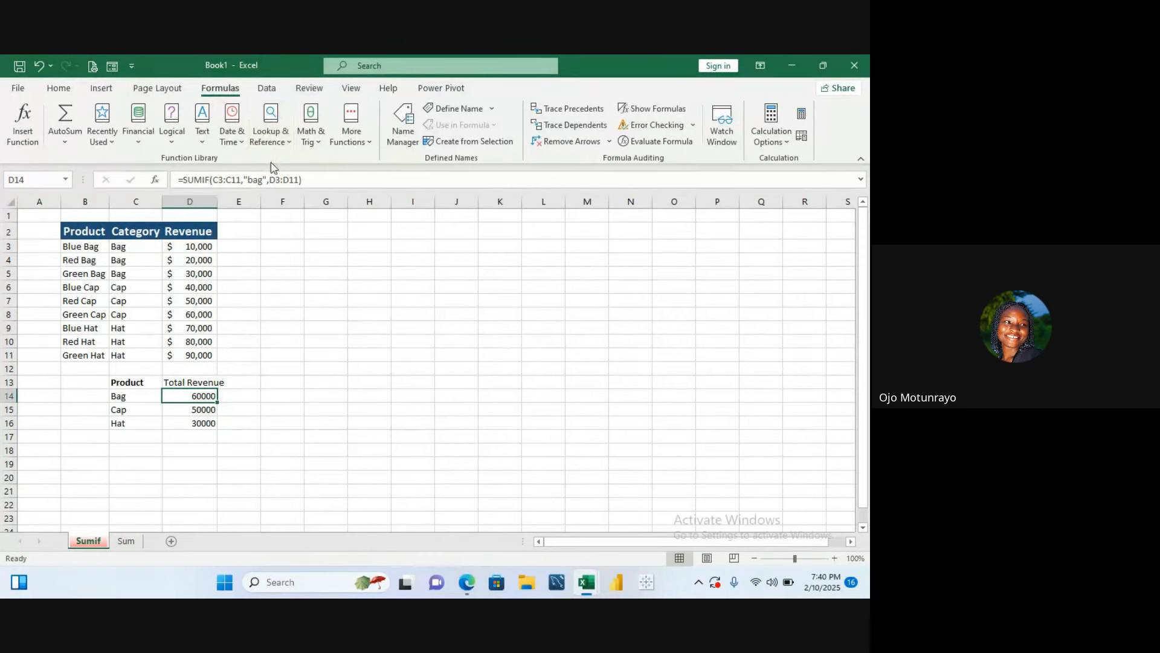
click(194, 411)
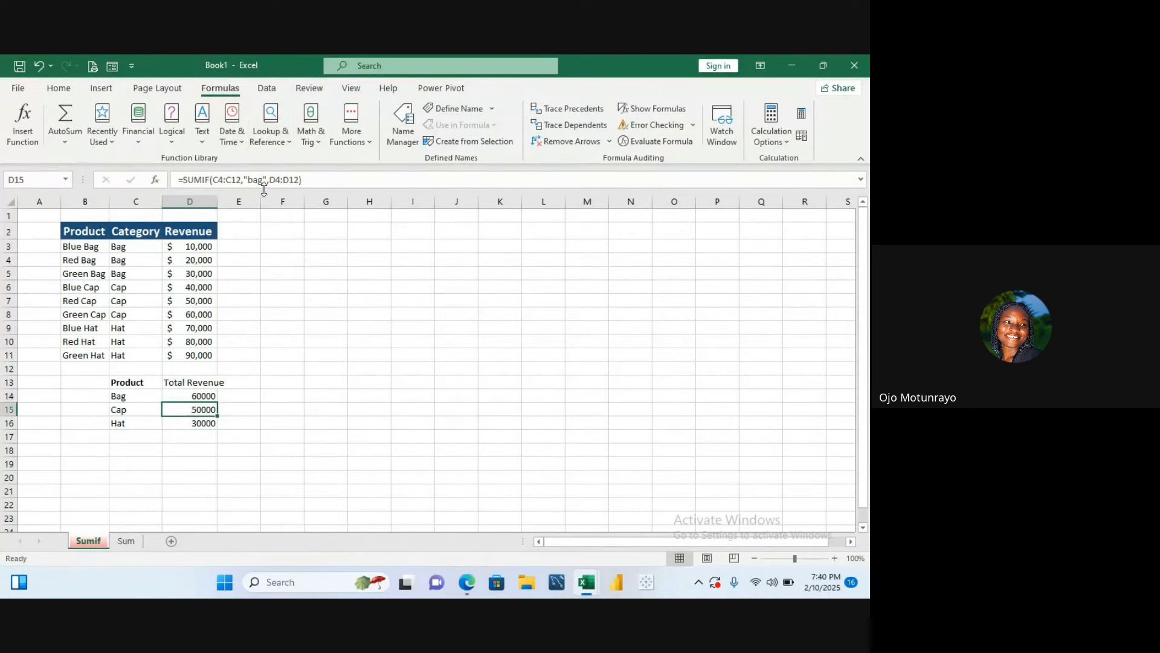
double_click(213, 409)
click(249, 410)
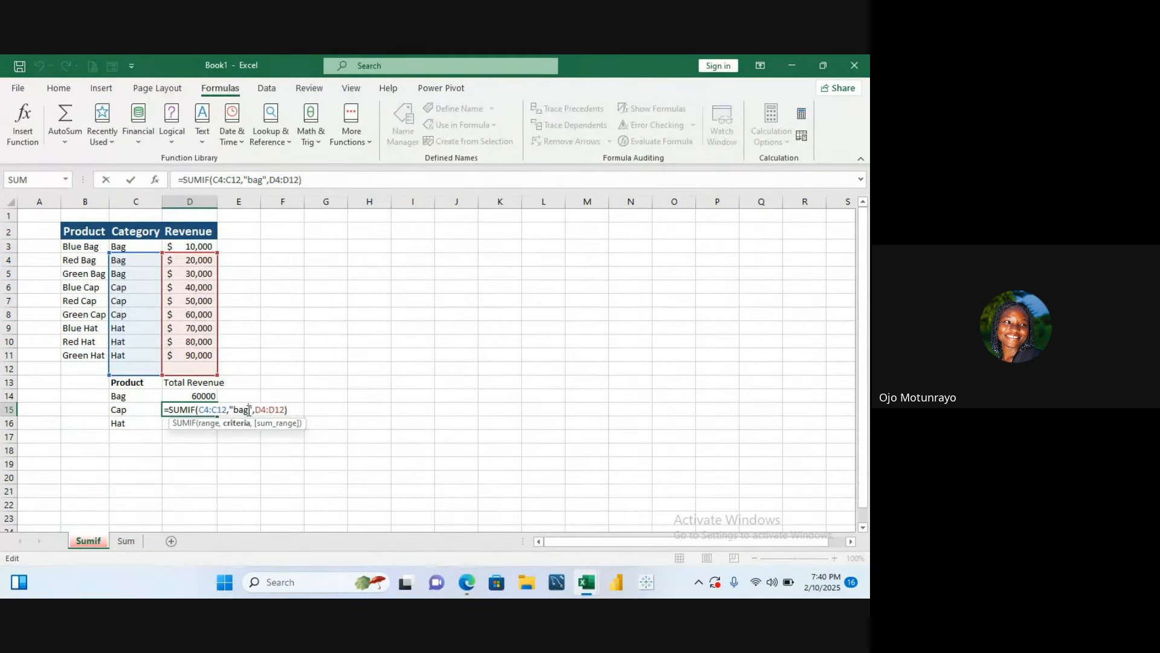
key(BackSpace)
key(BackSpace)
key(BackSpace)
key(BackSpace)
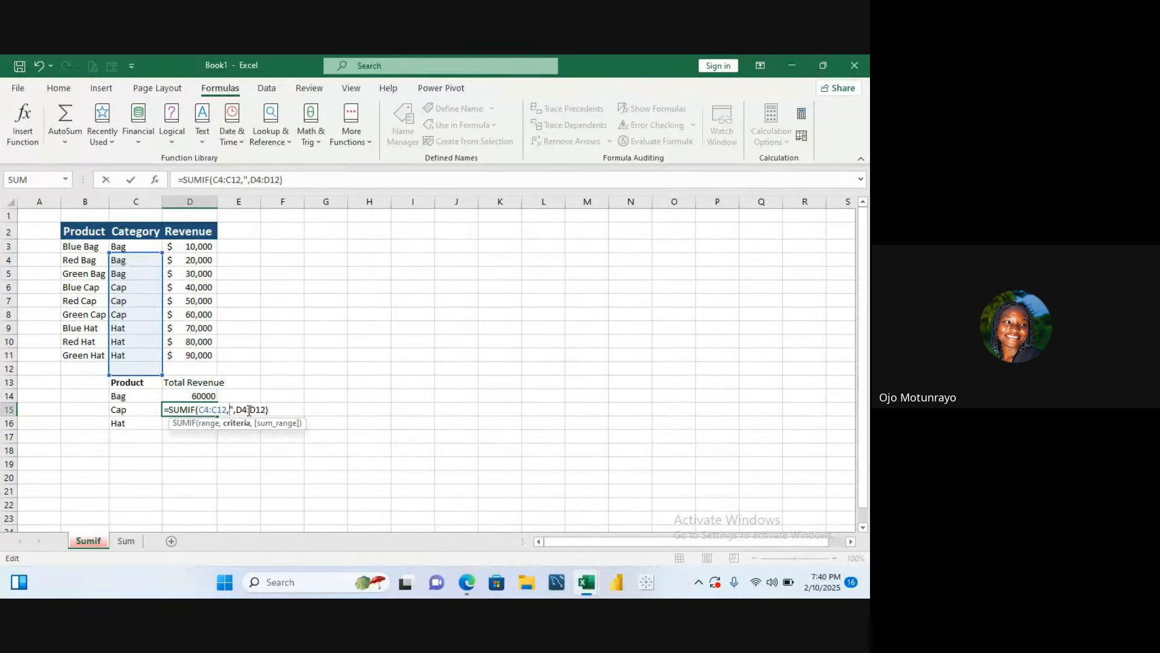
text(")
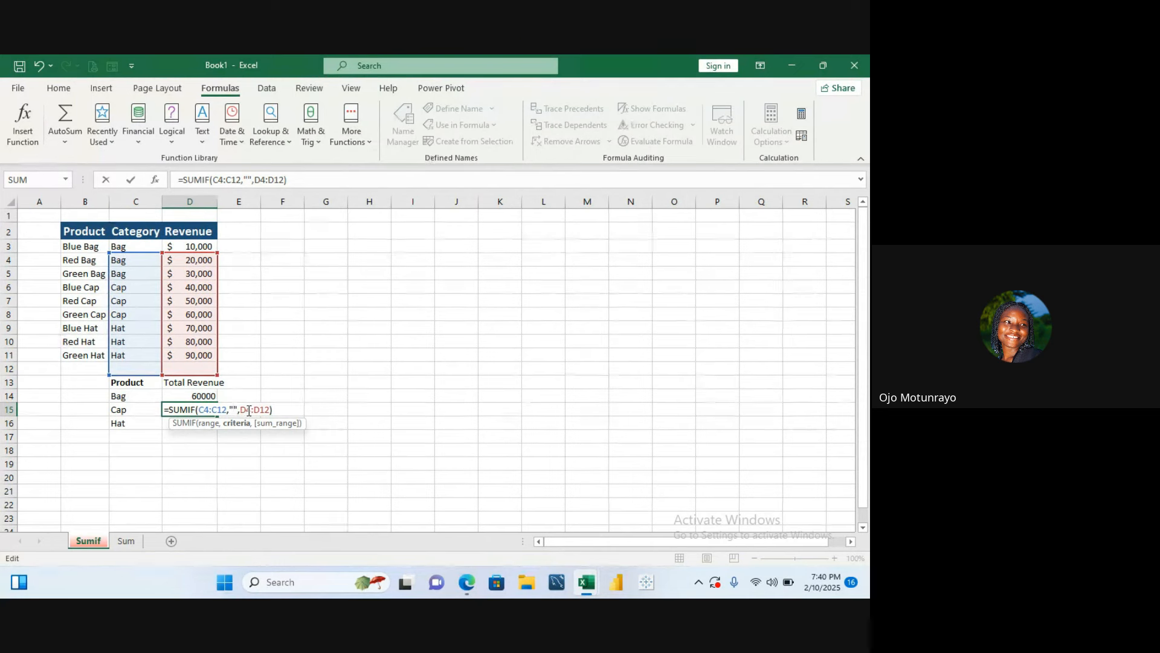
text(cap)
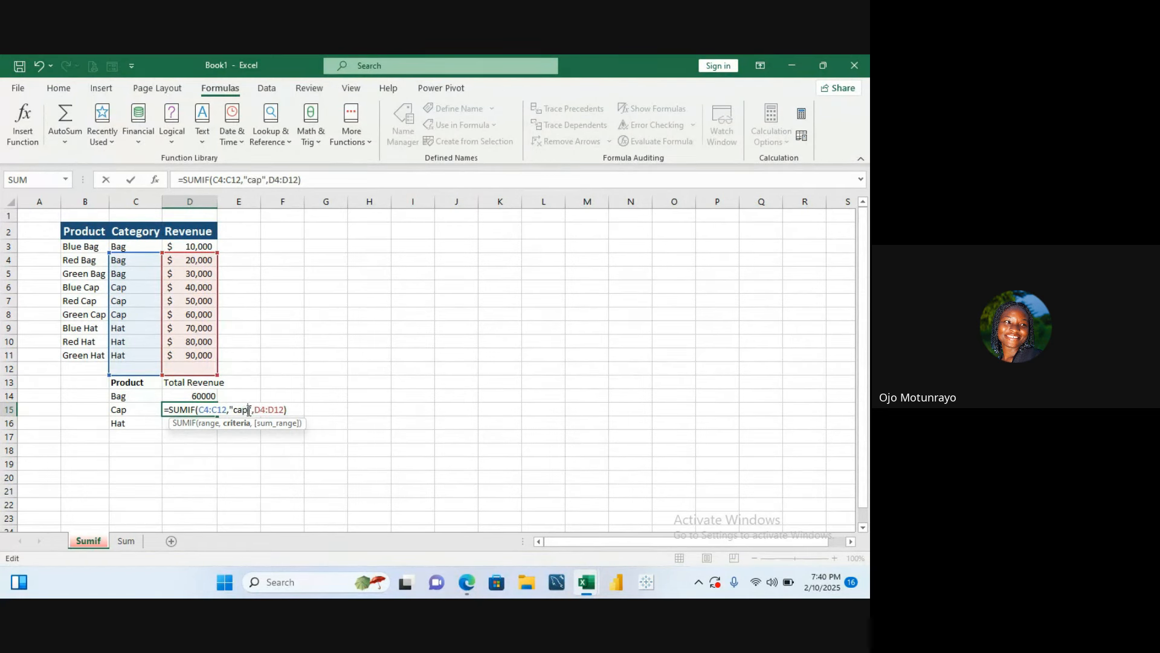
key(Return)
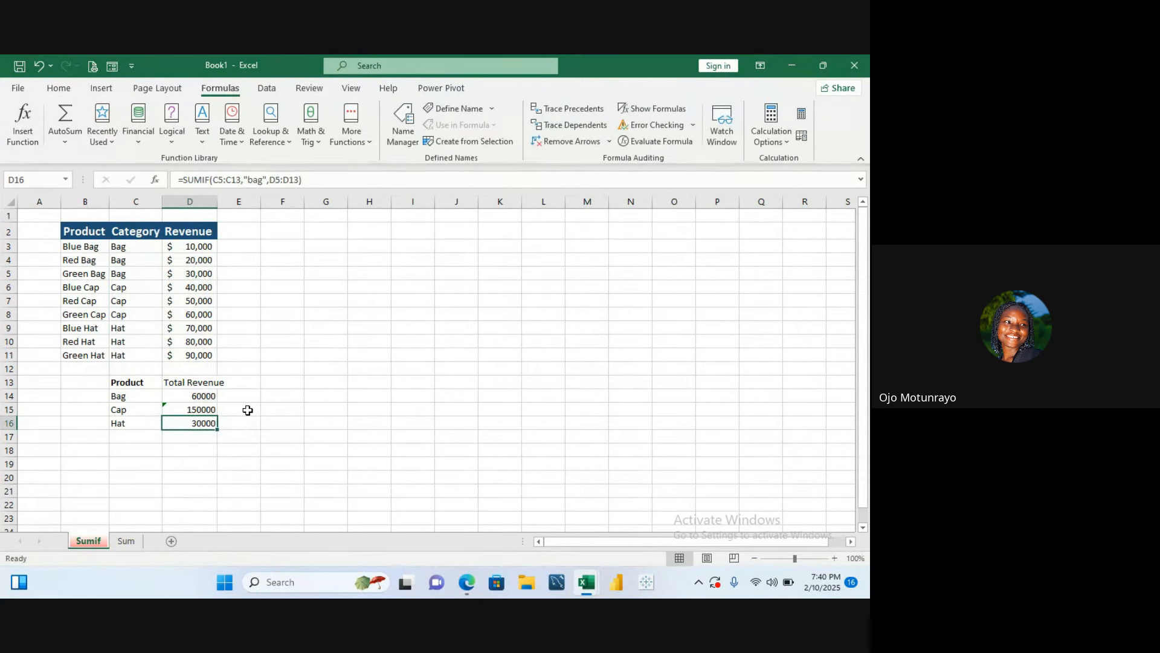
- Change the criteria in the D16 SUMIF formula to "hat"
click(193, 412)
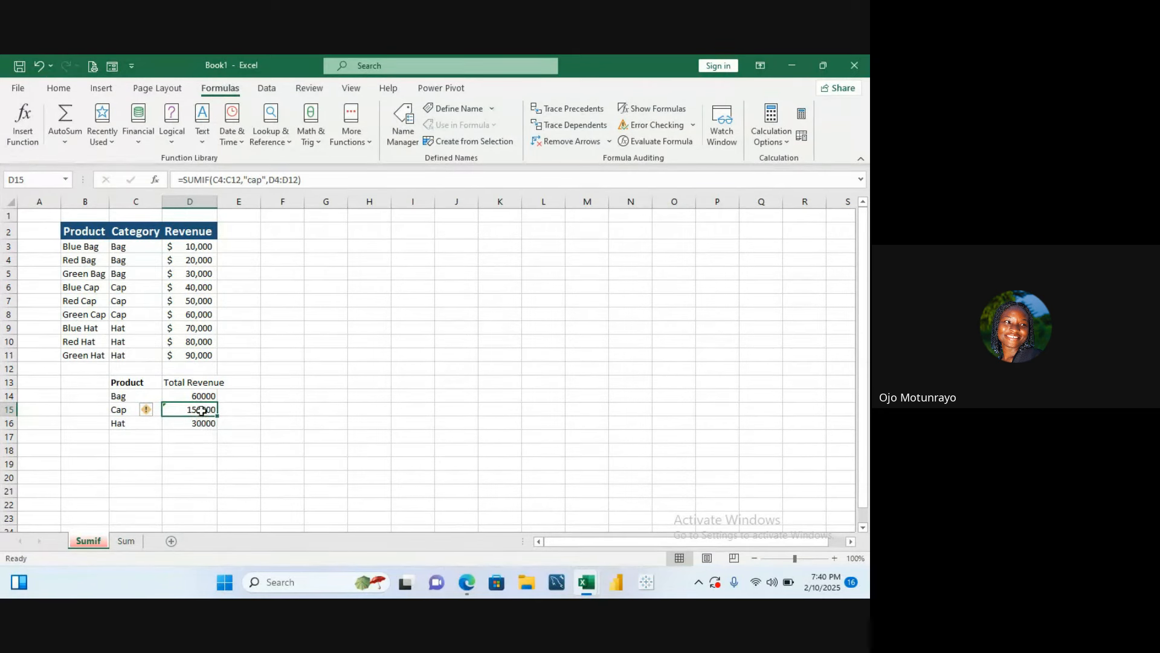
click(202, 421)
double_click(202, 421)
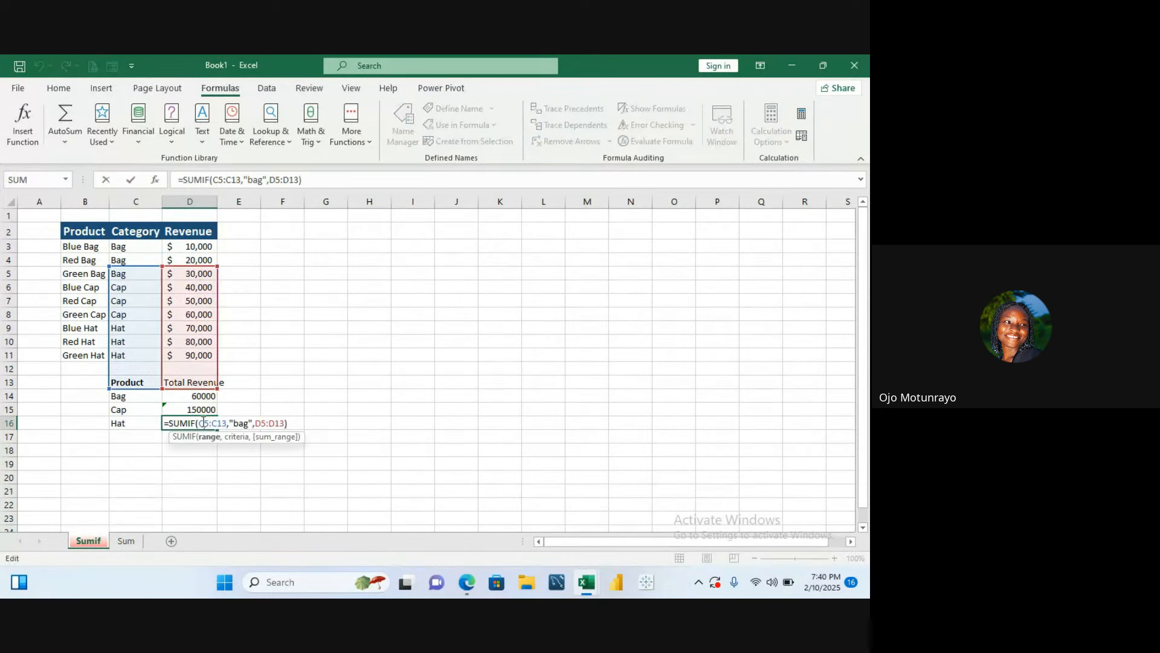
click(247, 422)
key(BackSpace)
key(BackSpace)
key(BackSpace)
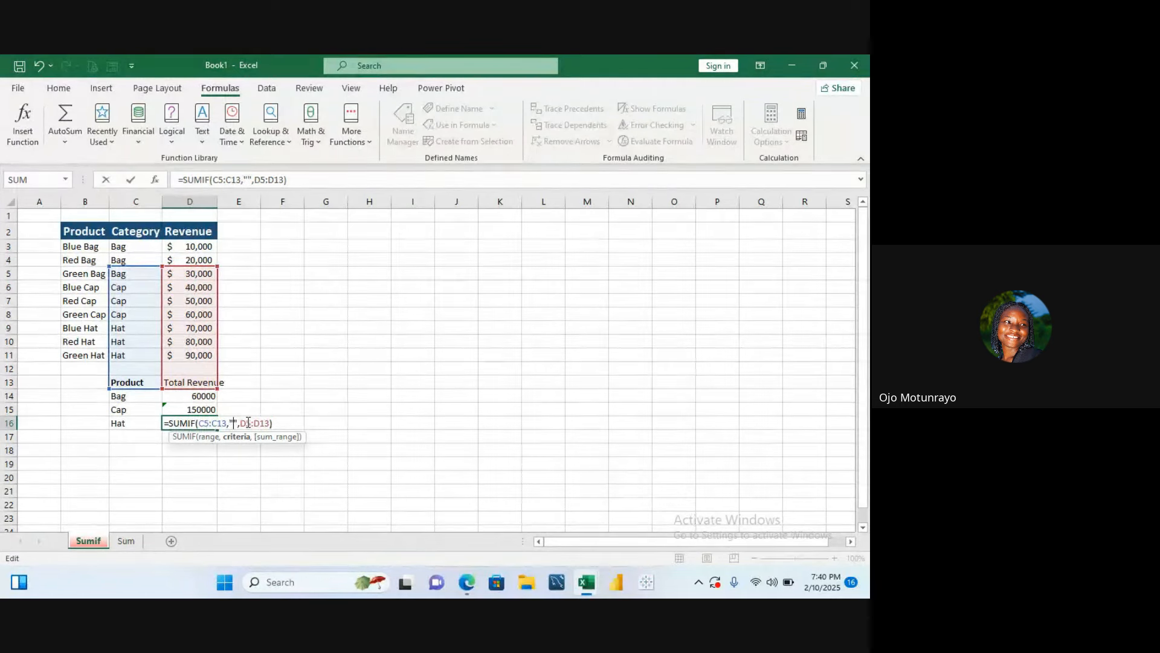
text(hat)
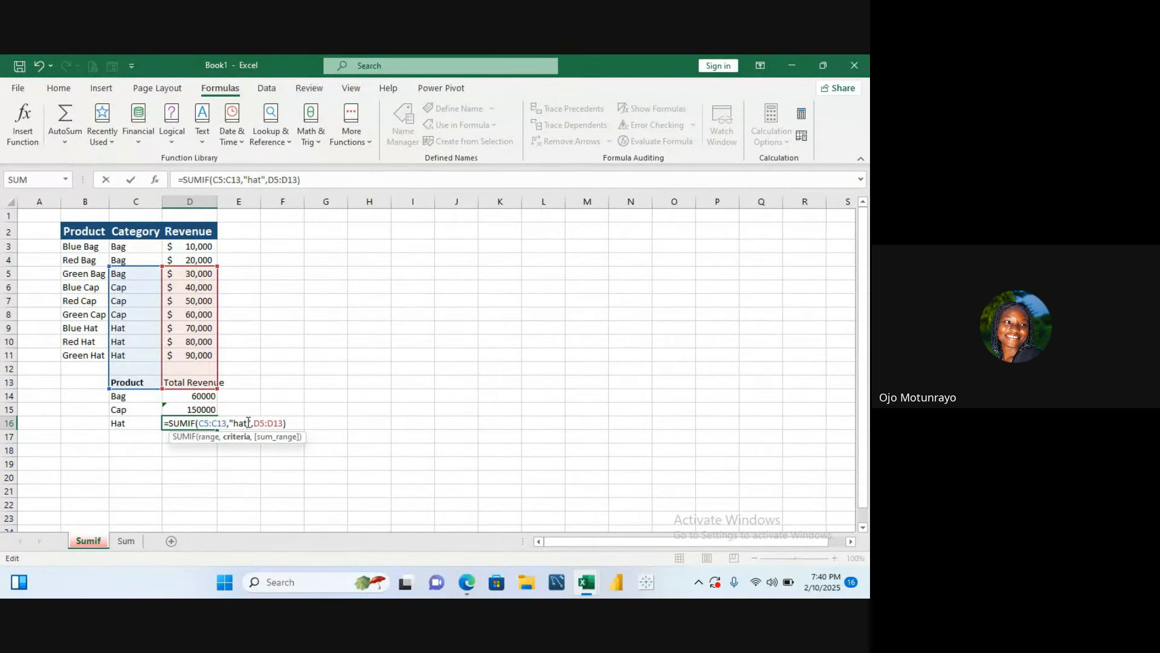
key(Return)
- In E14, enter a SUMIF formula summing D3:D11 where C3:C11 matches cell C14
click(206, 422)
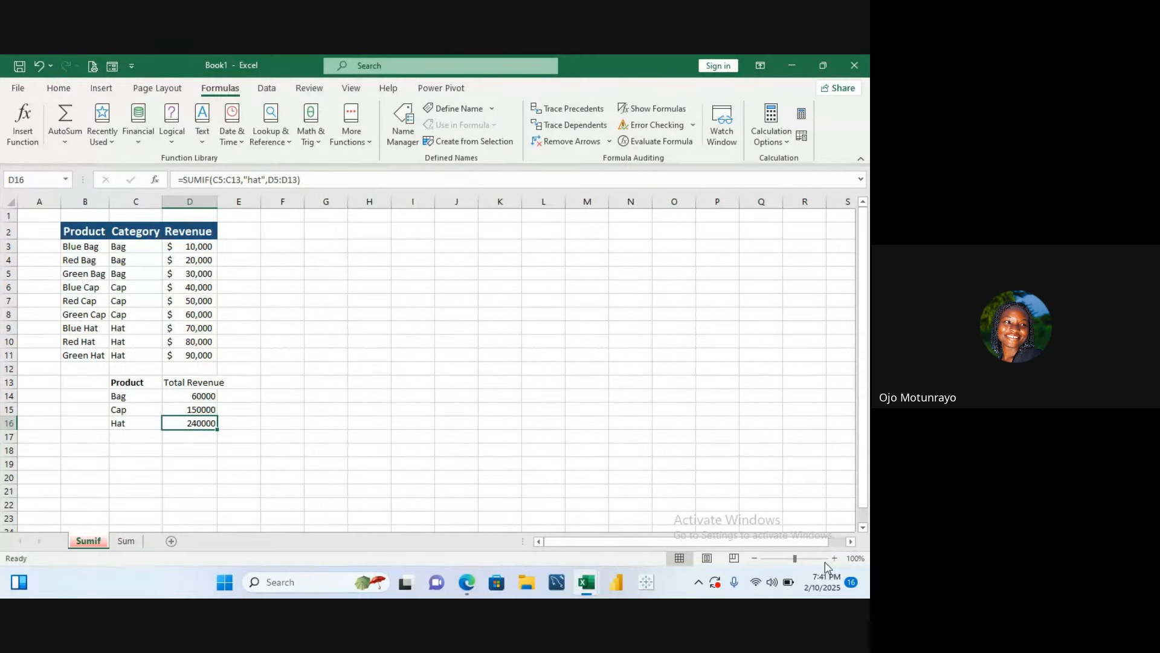
click(800, 558)
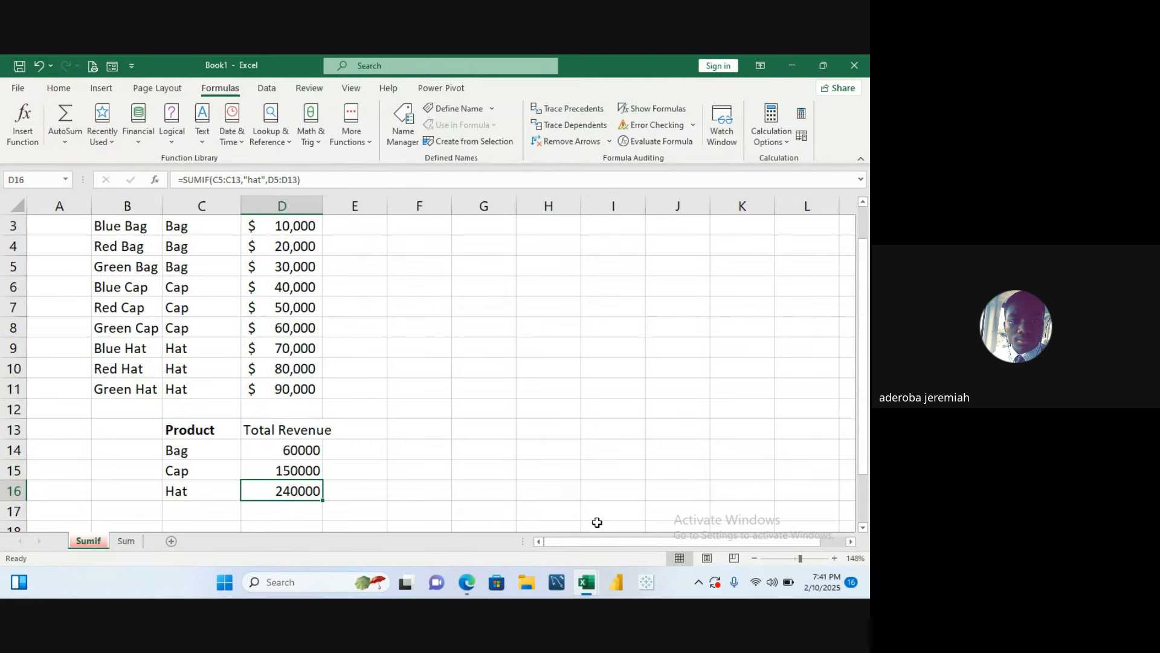
click(369, 453)
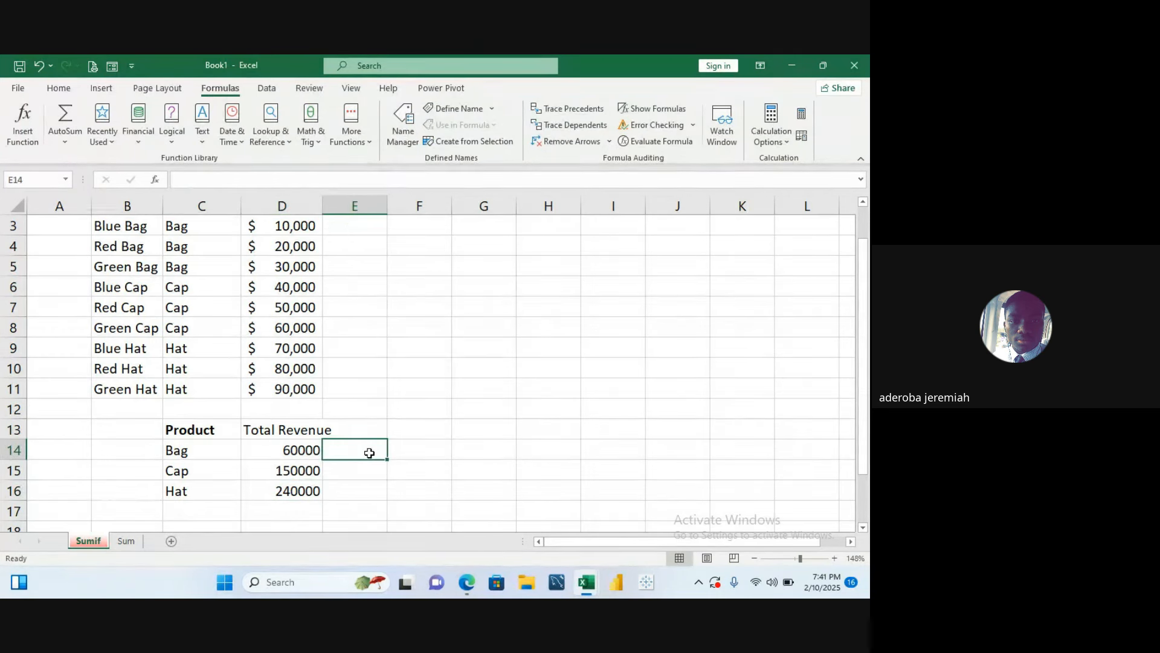
text(=)
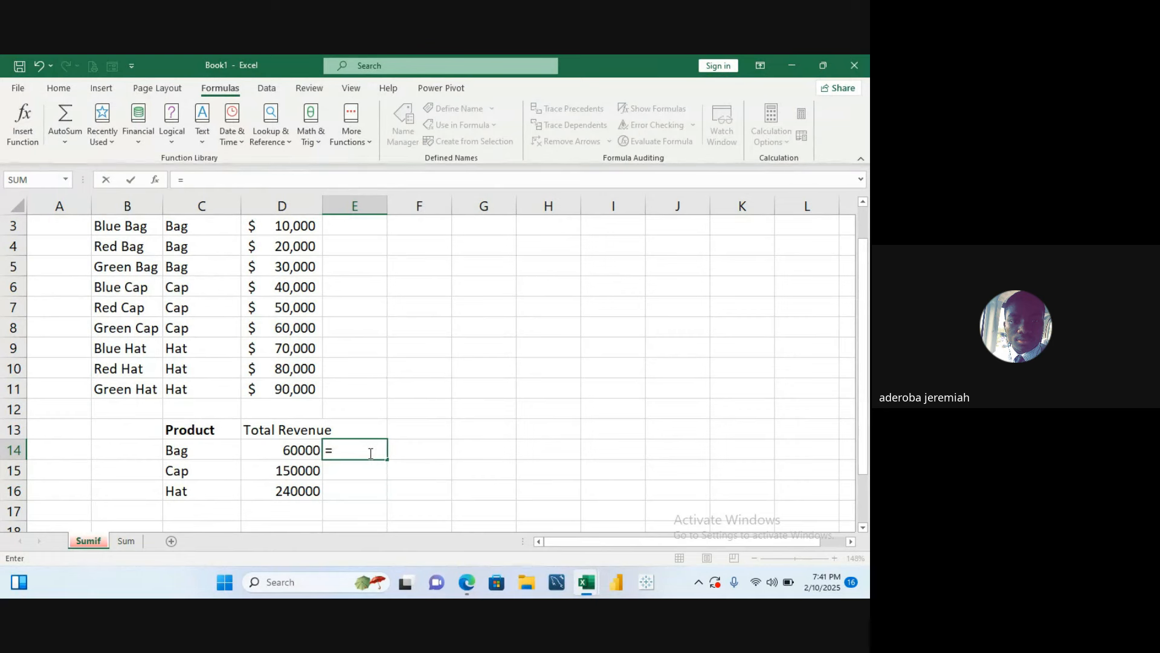
key(BackSpace)
click(382, 306)
key(Up)
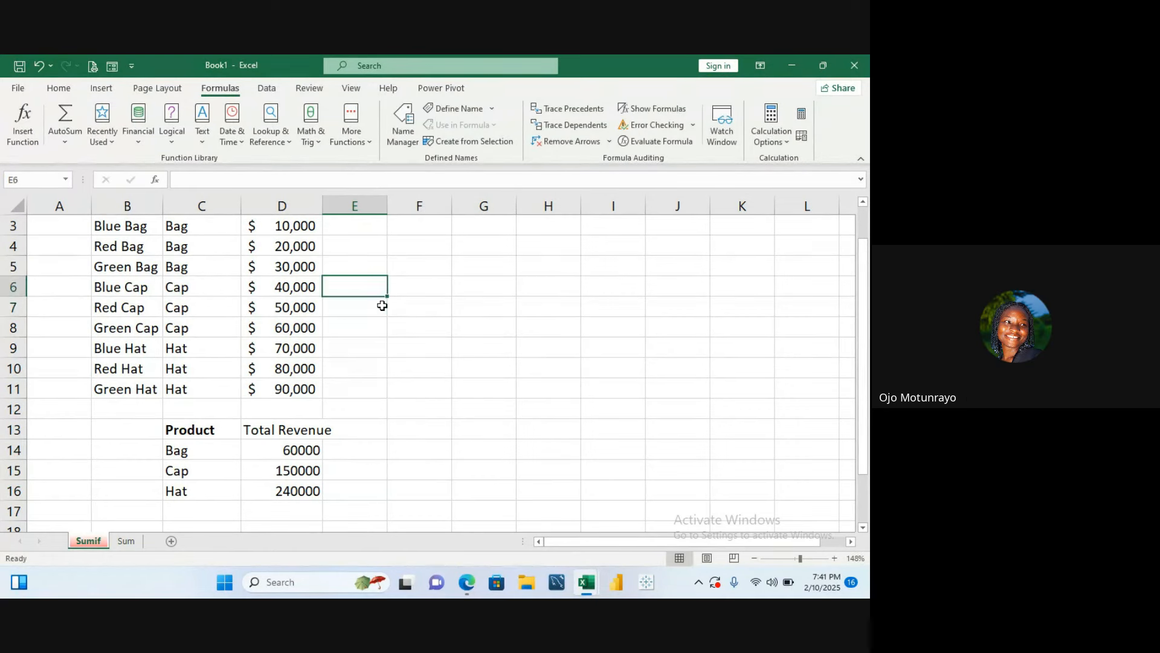
key(Up)
key(Up)
key(Up)
key(Up)
key(Up)
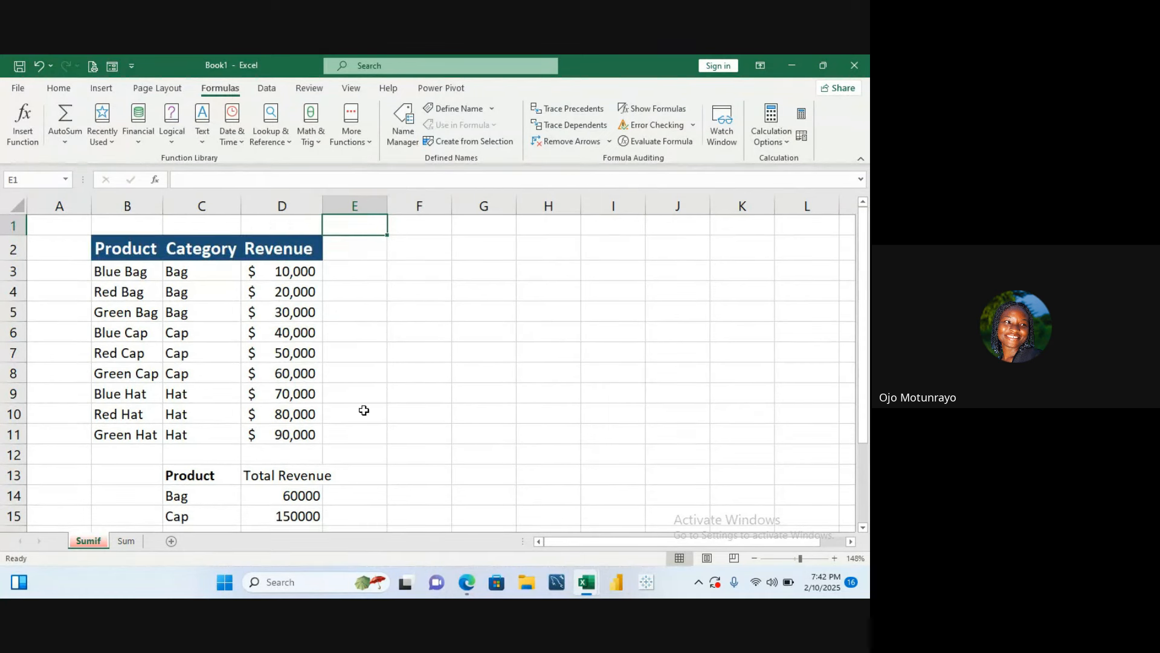
click(339, 496)
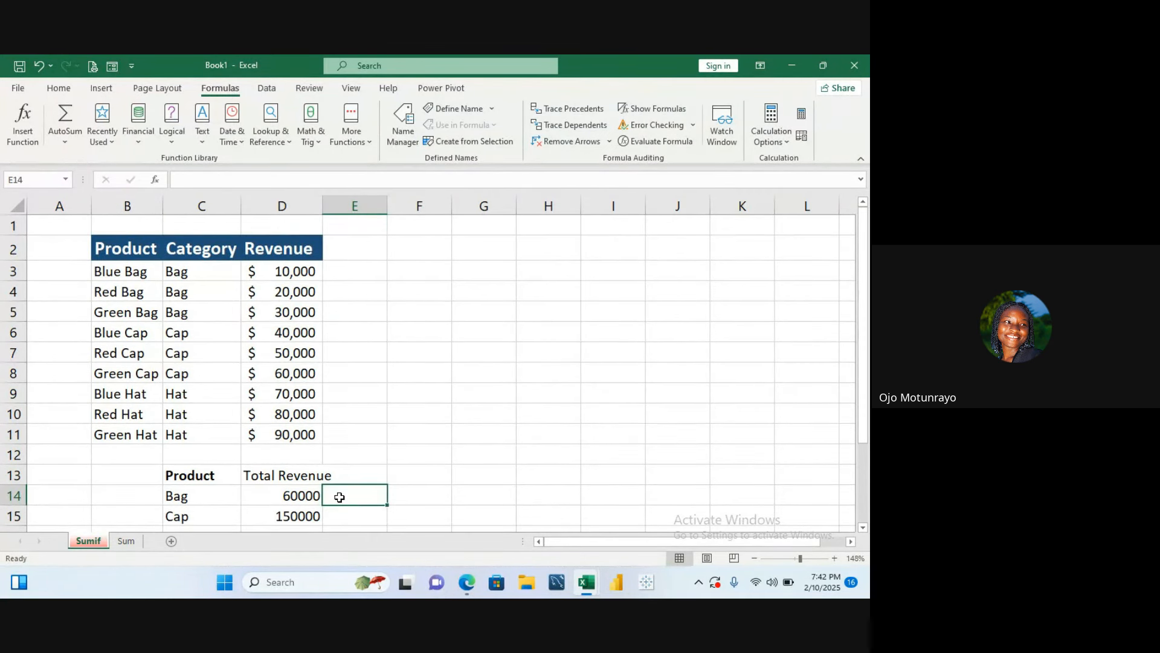
text(=)
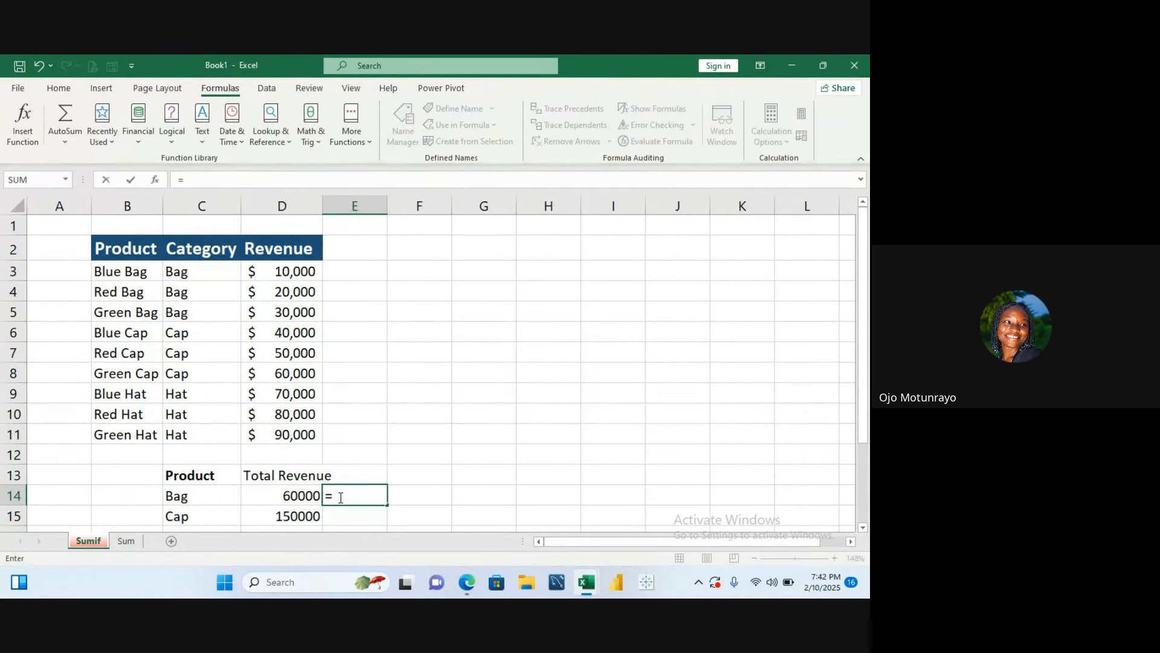
text(sum)
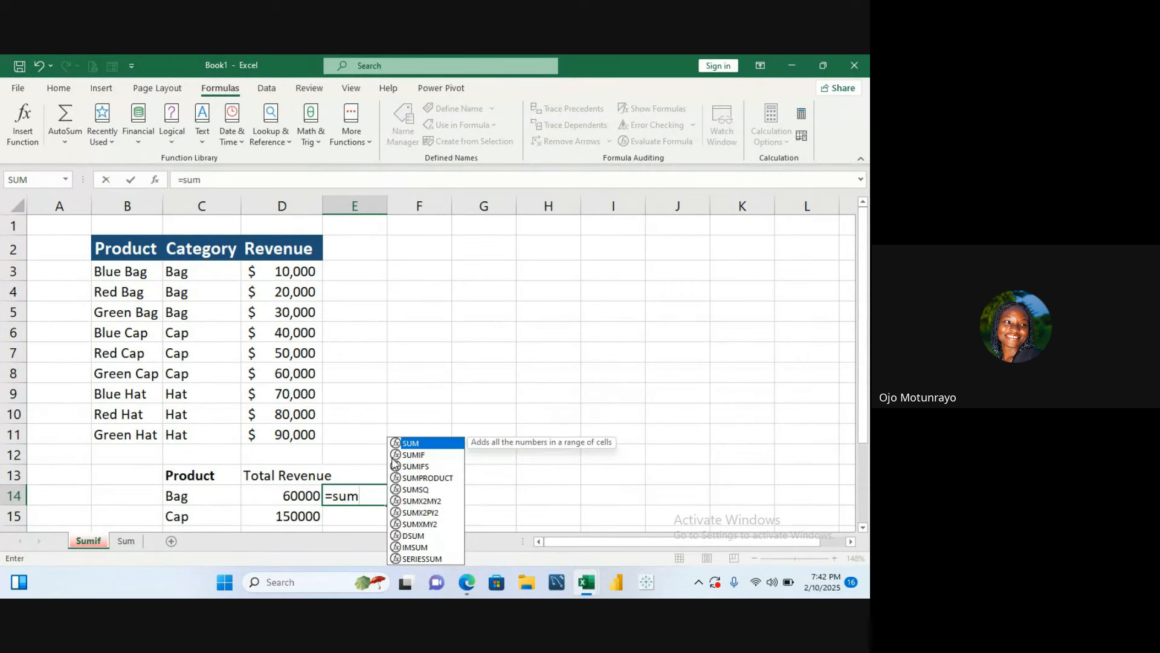
double_click(397, 456)
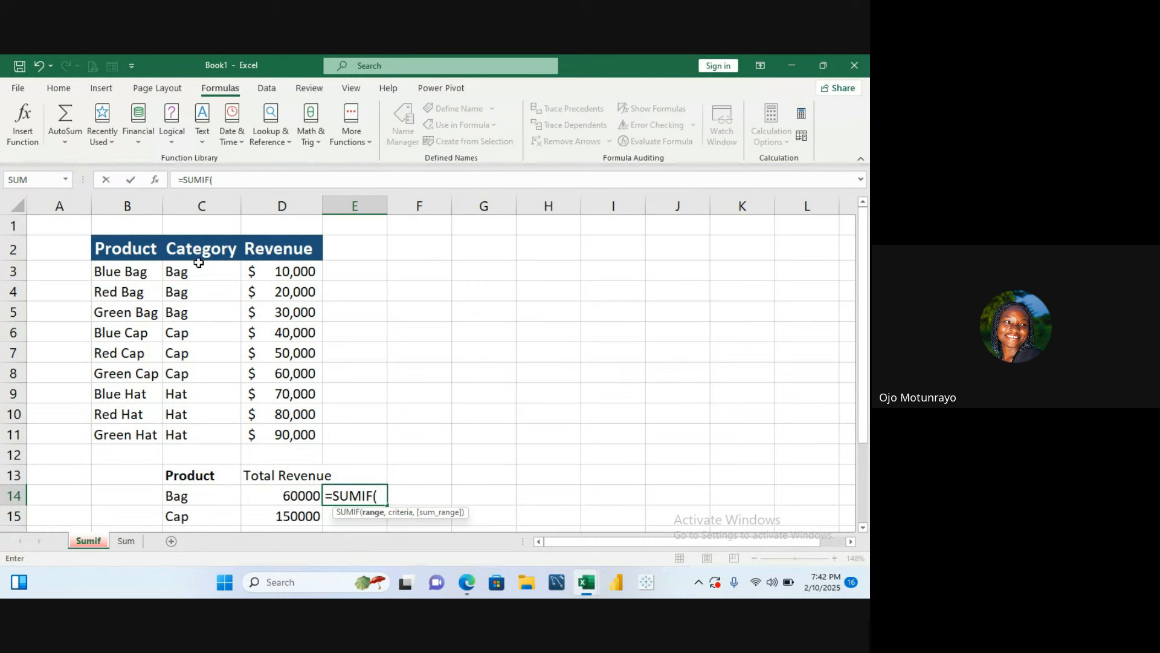
drag(199, 269, 200, 433)
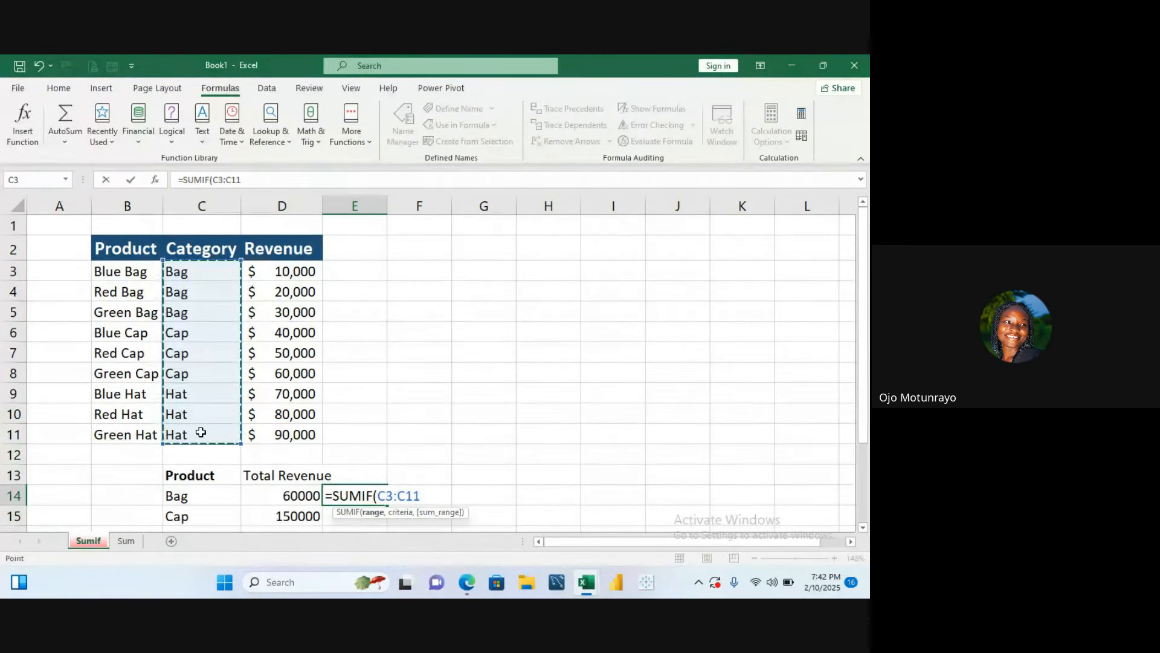
text(,)
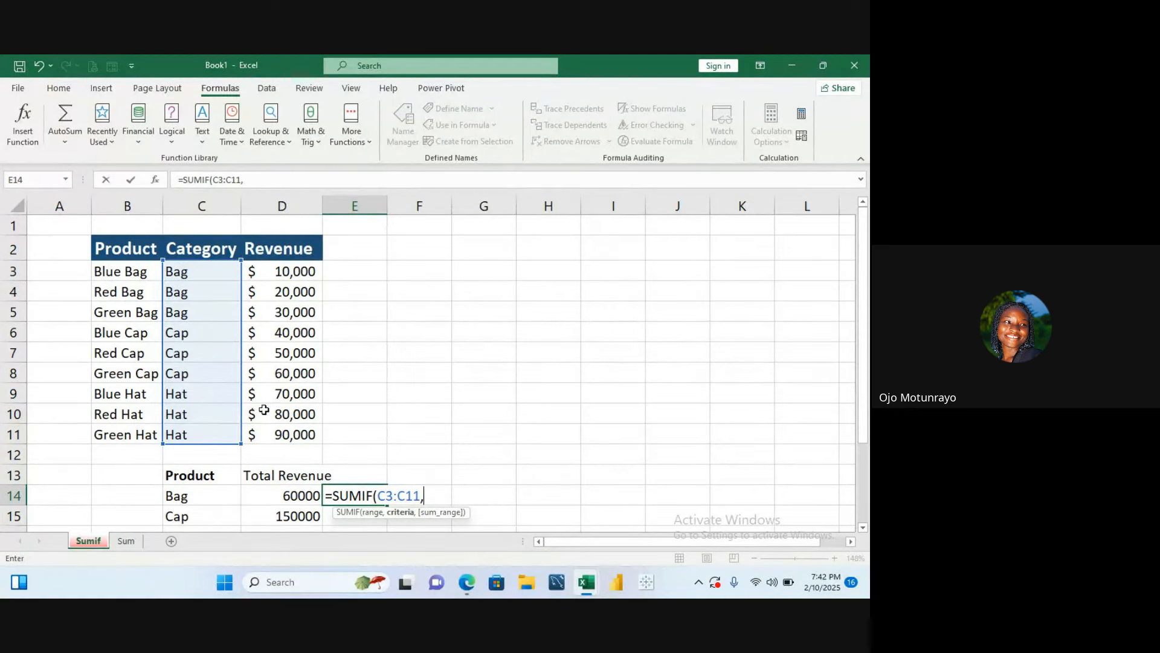
click(198, 494)
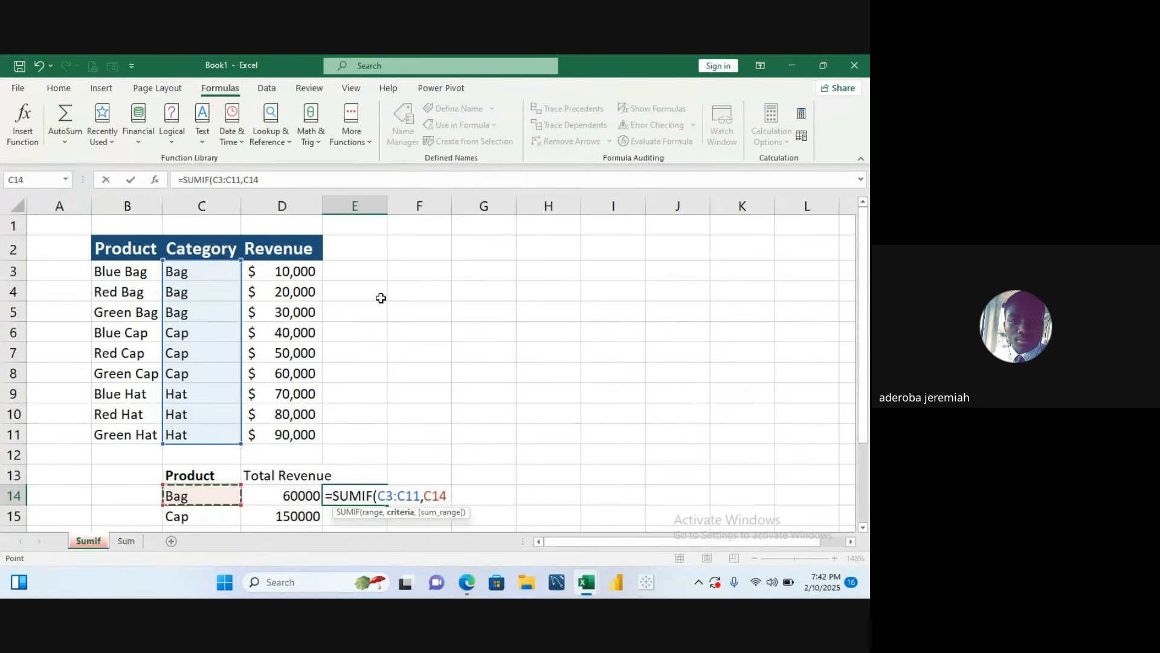
text(,)
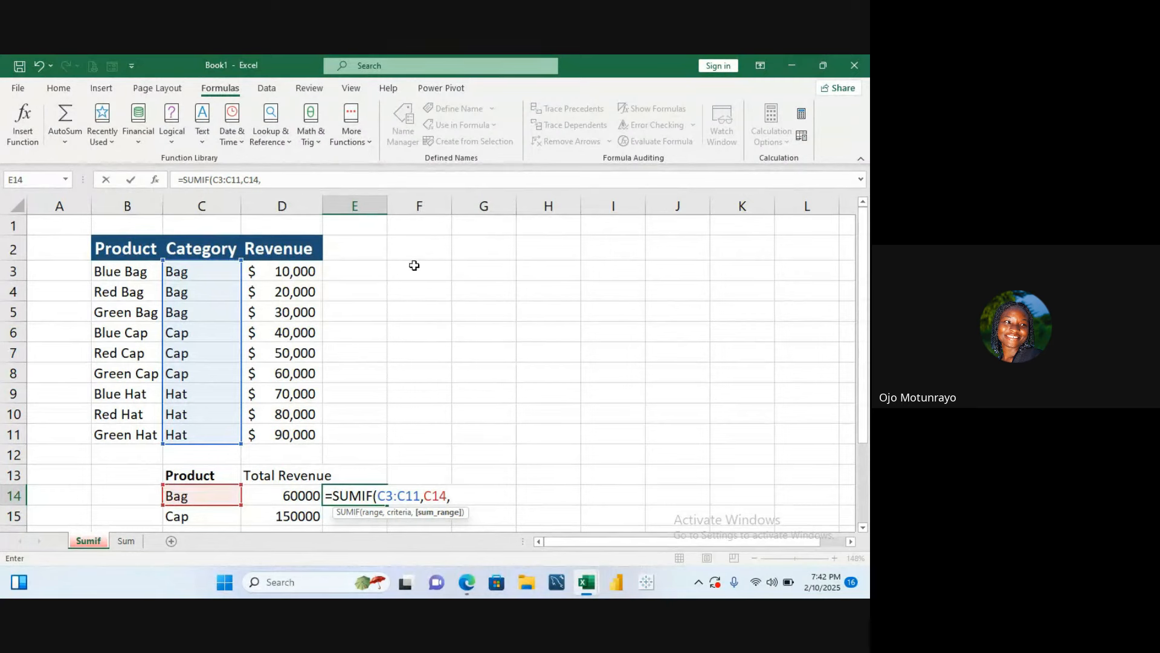
drag(306, 267, 305, 430)
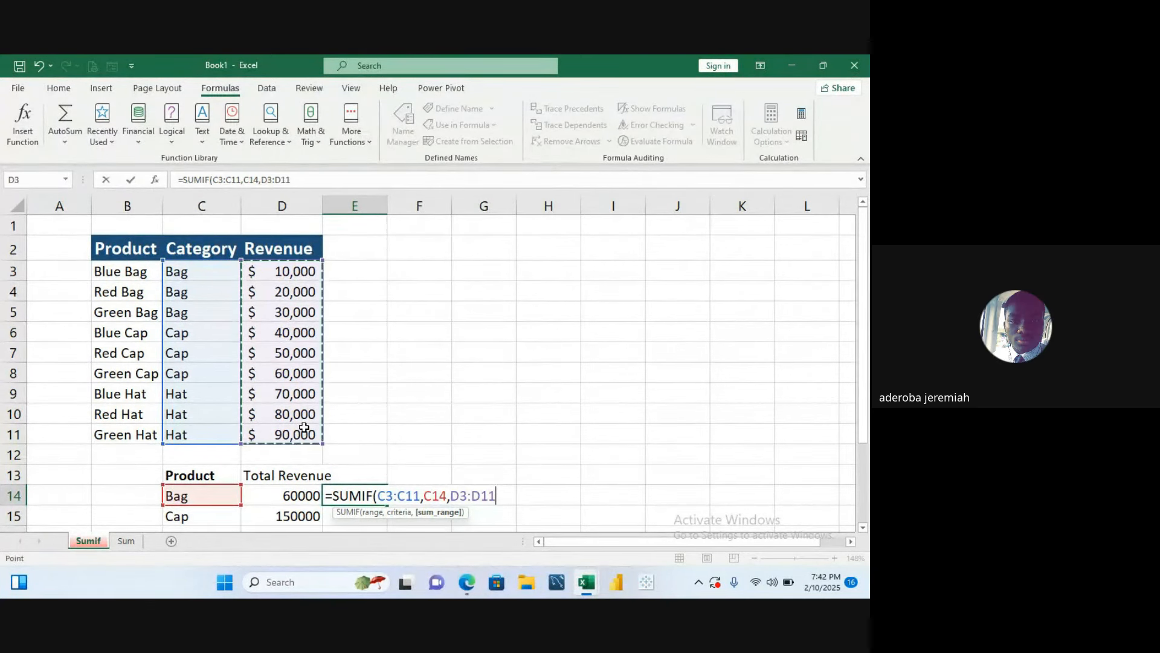
text())
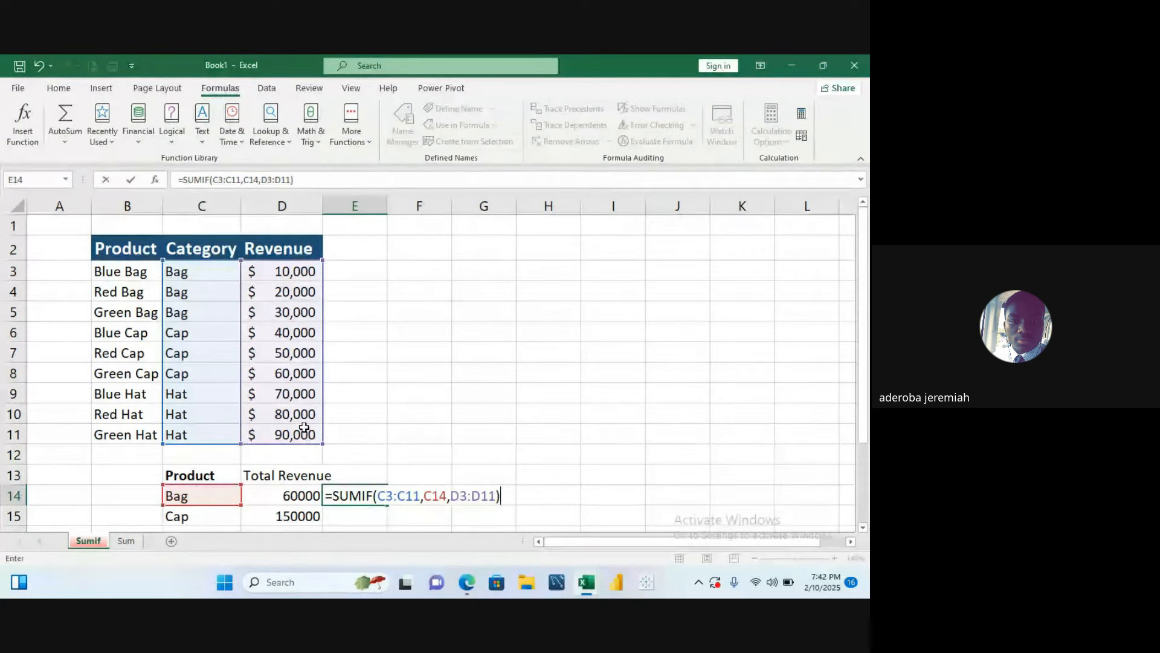
key(Return)
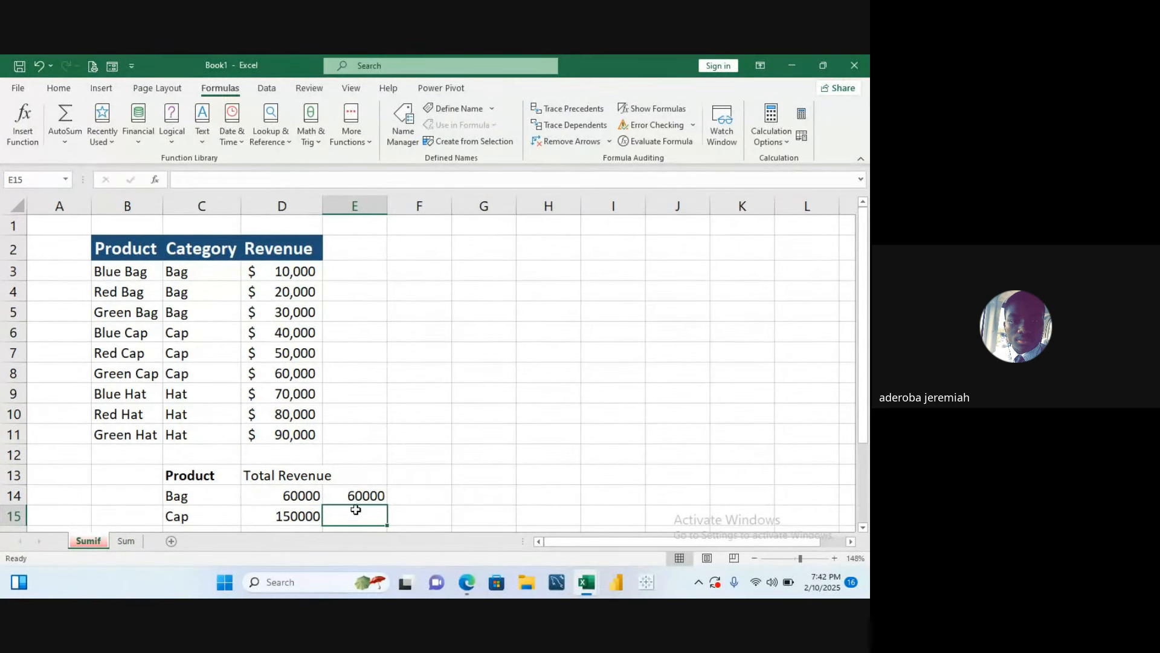
- Fill the E14 formula down through E17 and clear the extra copy in E17
click(362, 497)
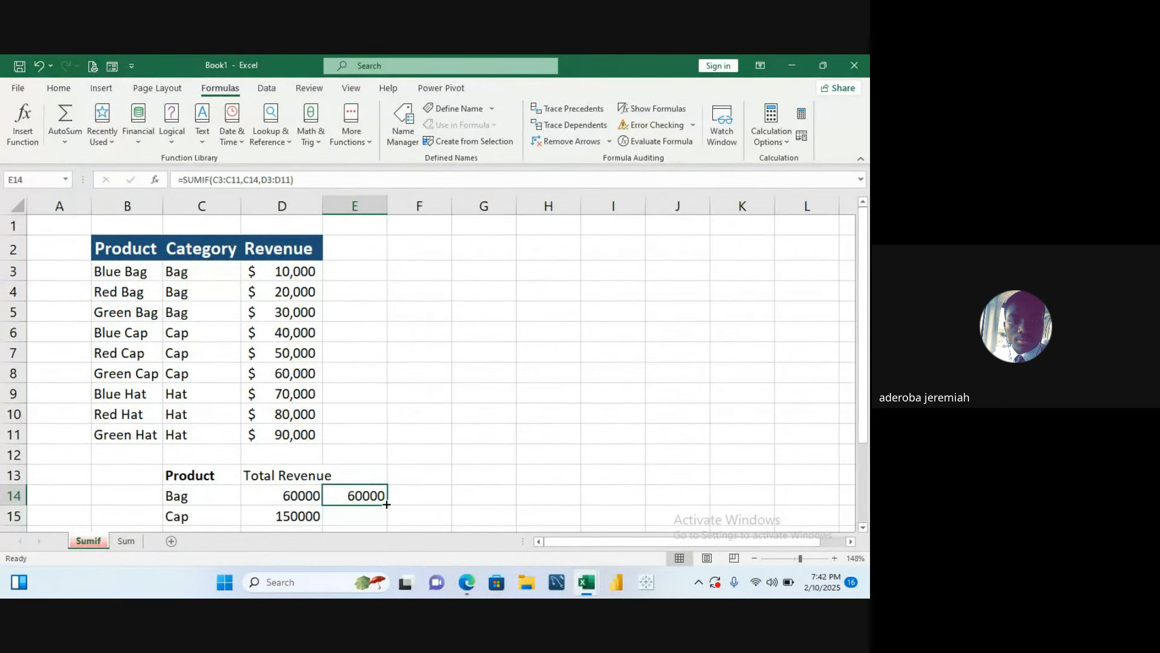
drag(387, 505, 384, 569)
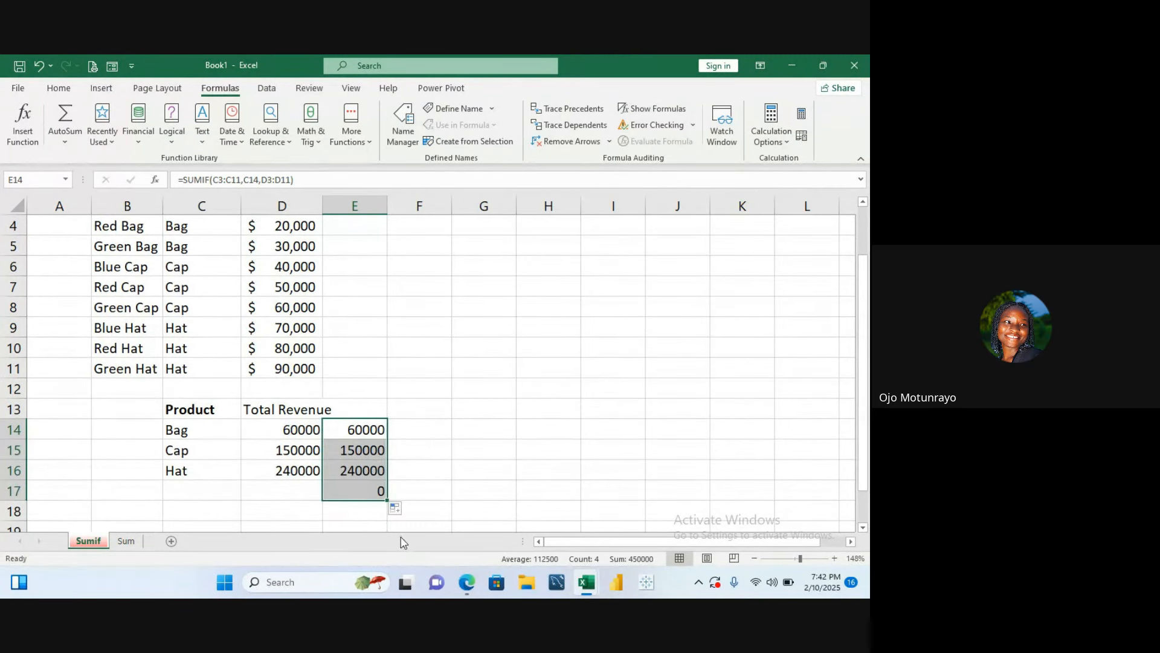
click(378, 494)
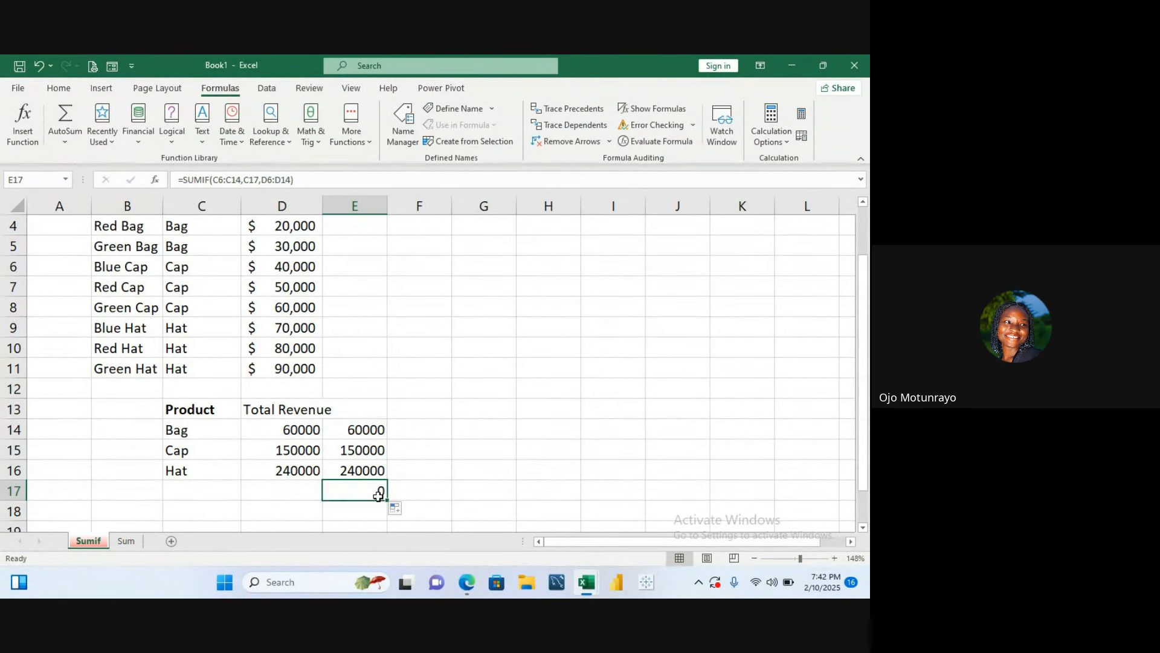
double_click(379, 495)
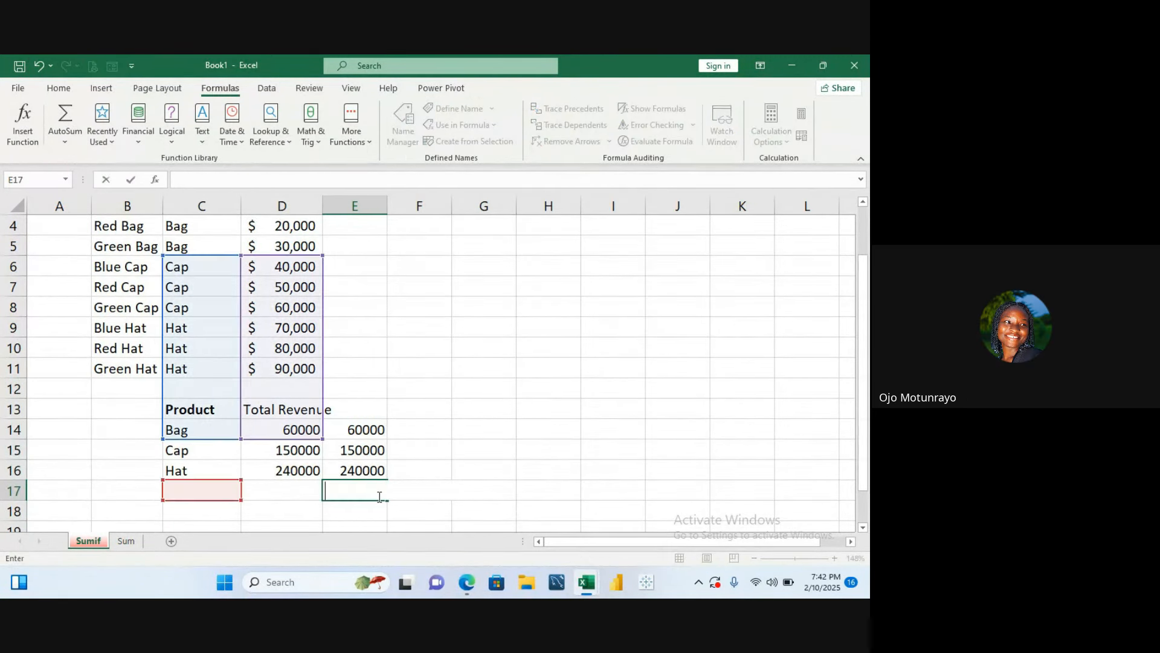
click(488, 407)
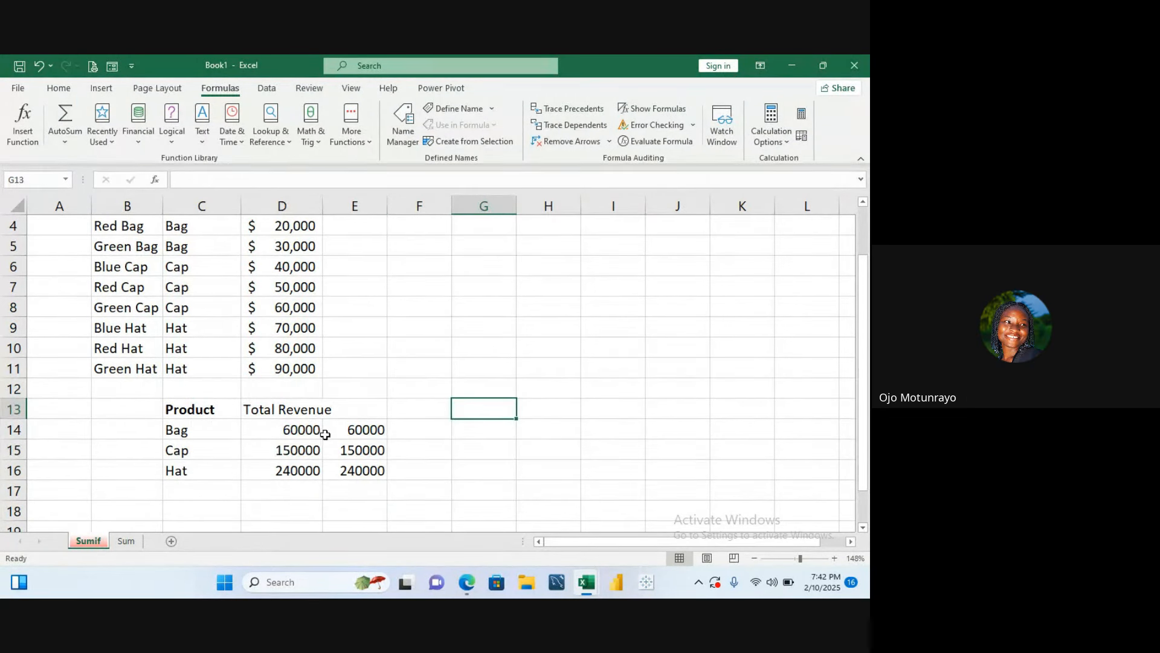
- Compare the SUMIF formulas in the D and E total cells for each category
click(321, 433)
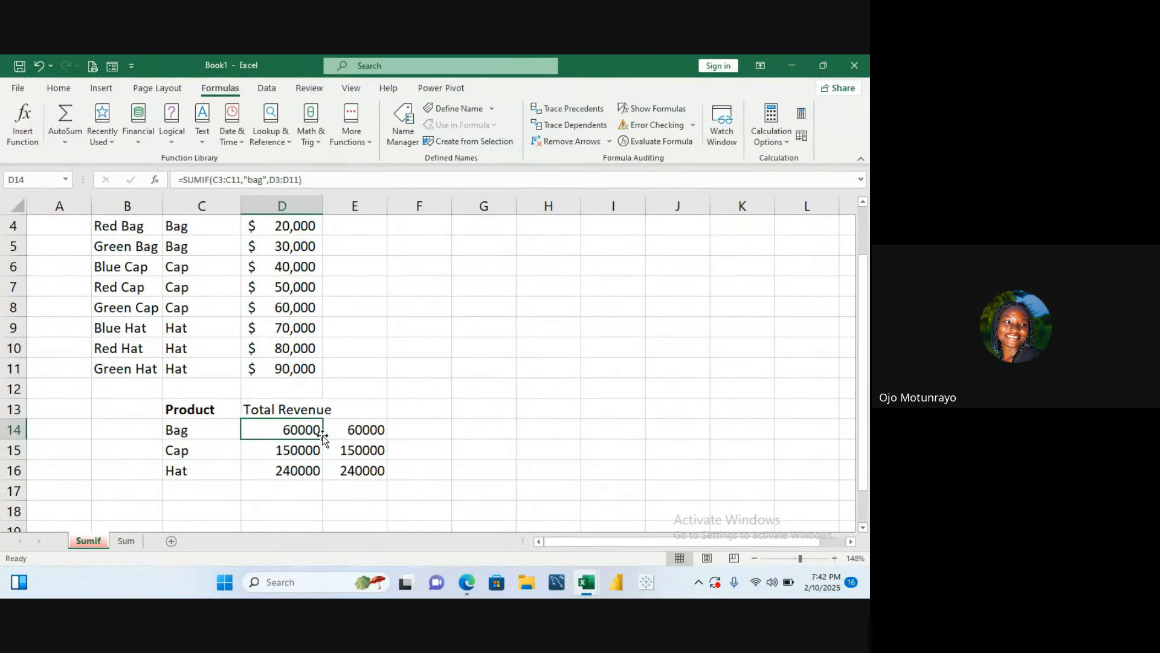
click(315, 447)
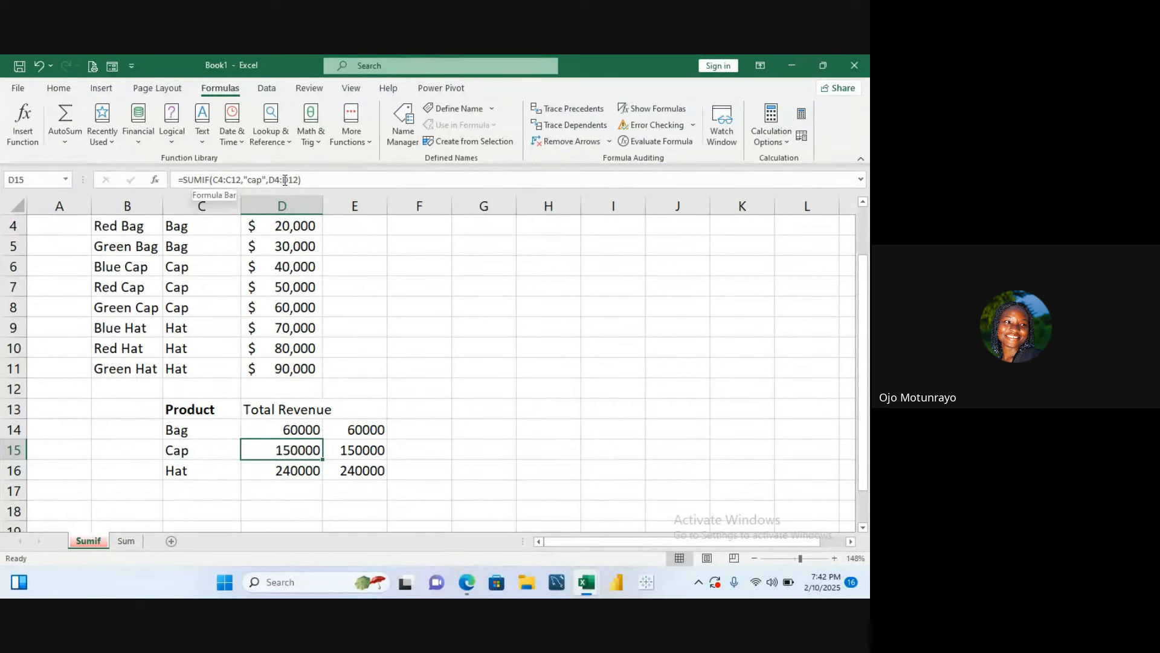
click(285, 483)
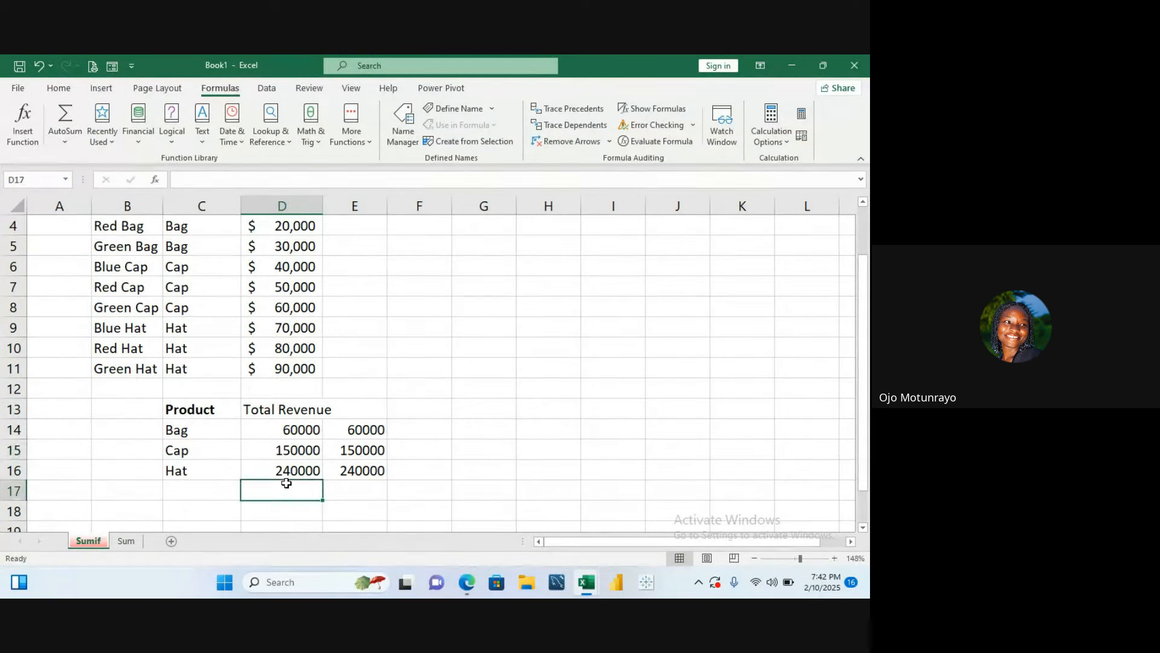
click(288, 473)
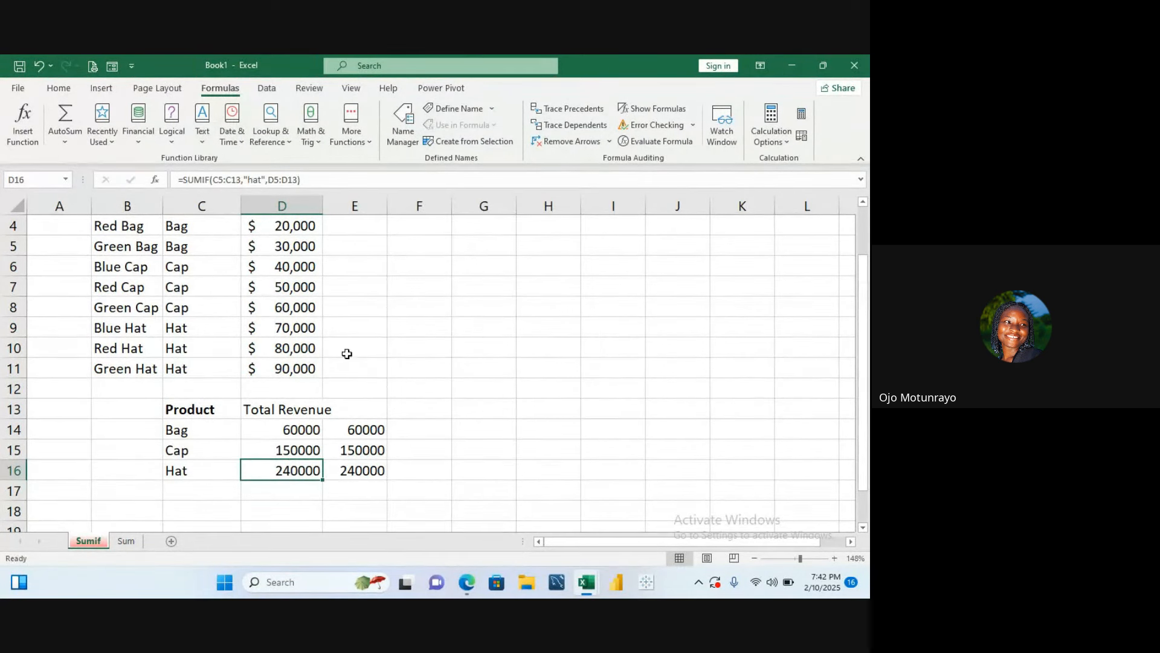
click(375, 431)
scroll(280, 321, up, 1)
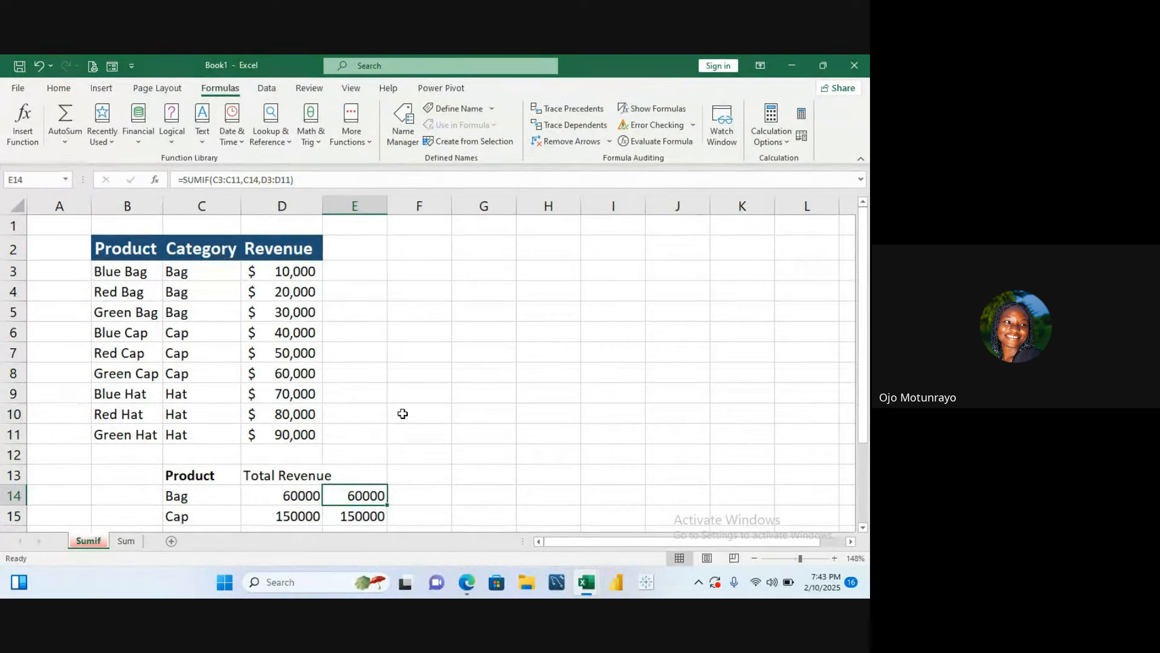
click(379, 515)
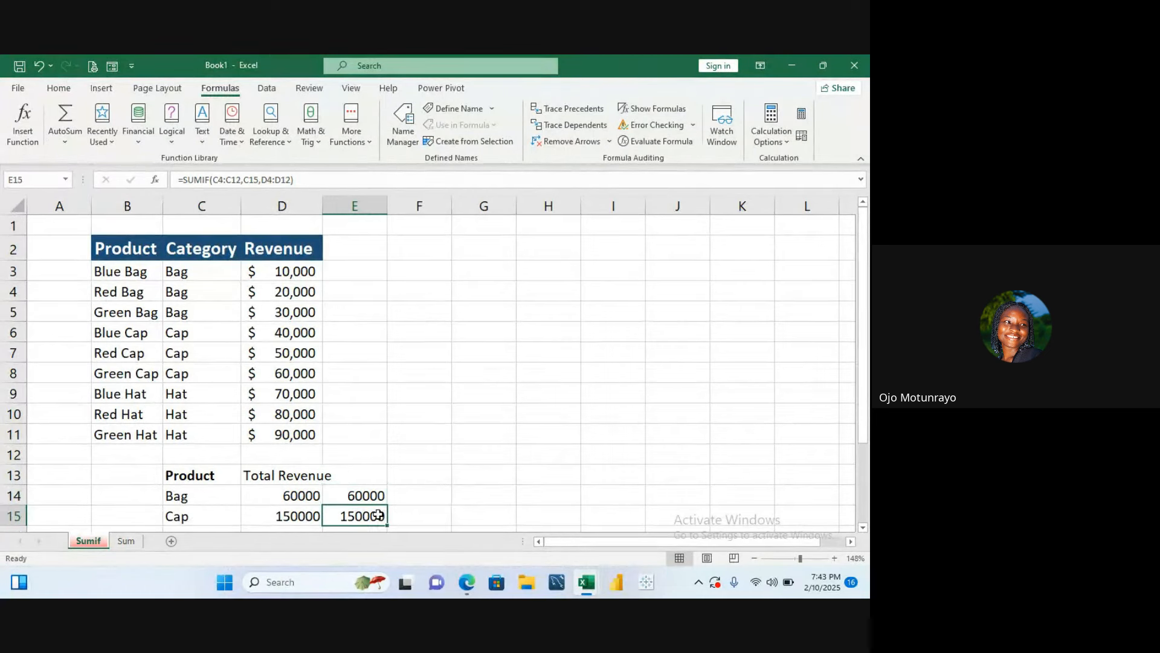
click(411, 488)
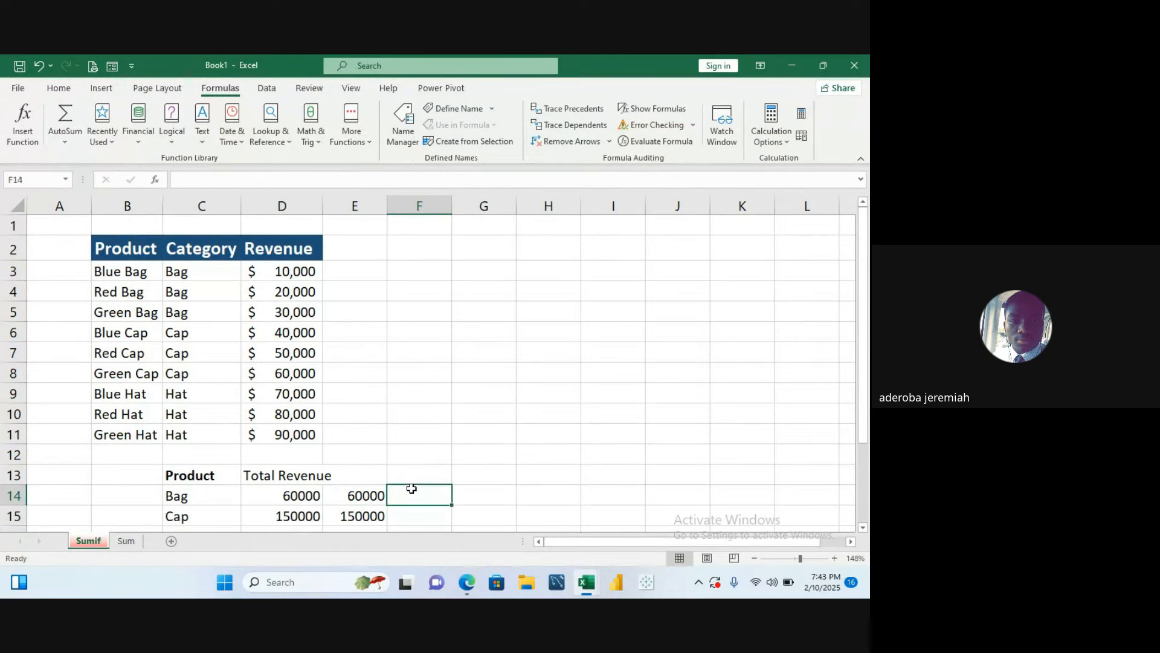
key(Down)
key(Down)
key(Down)
key(Down)
click(371, 426)
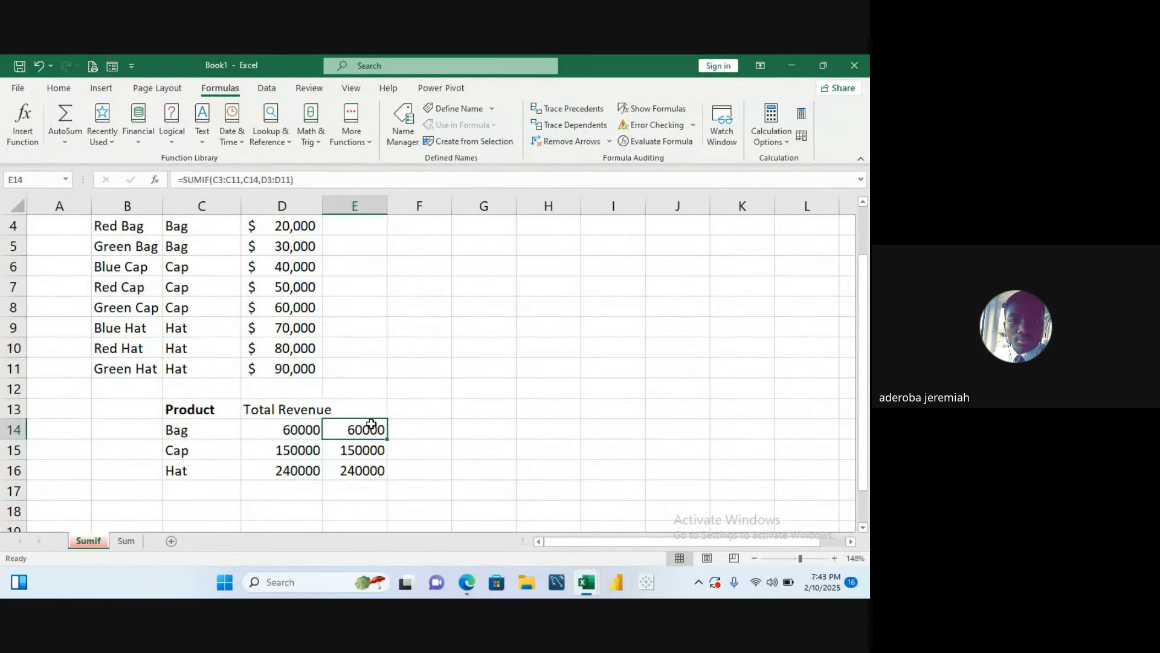
- Rename the Sum worksheet to Sumifs and select cell B2 on it
click(127, 541)
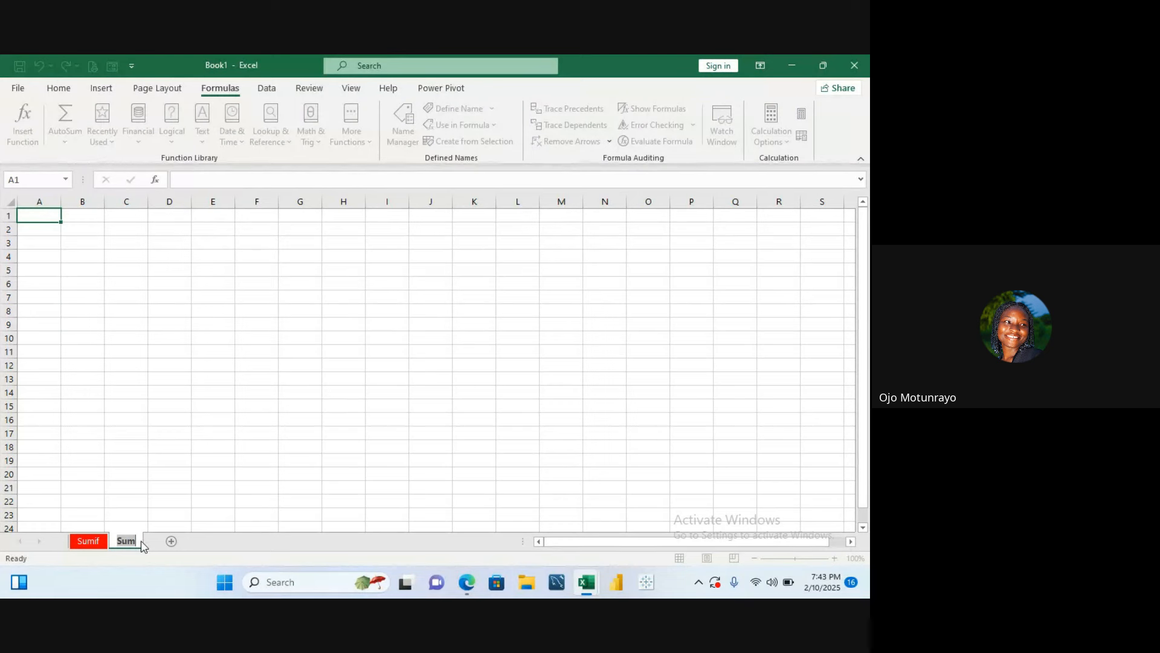
key(BackSpace)
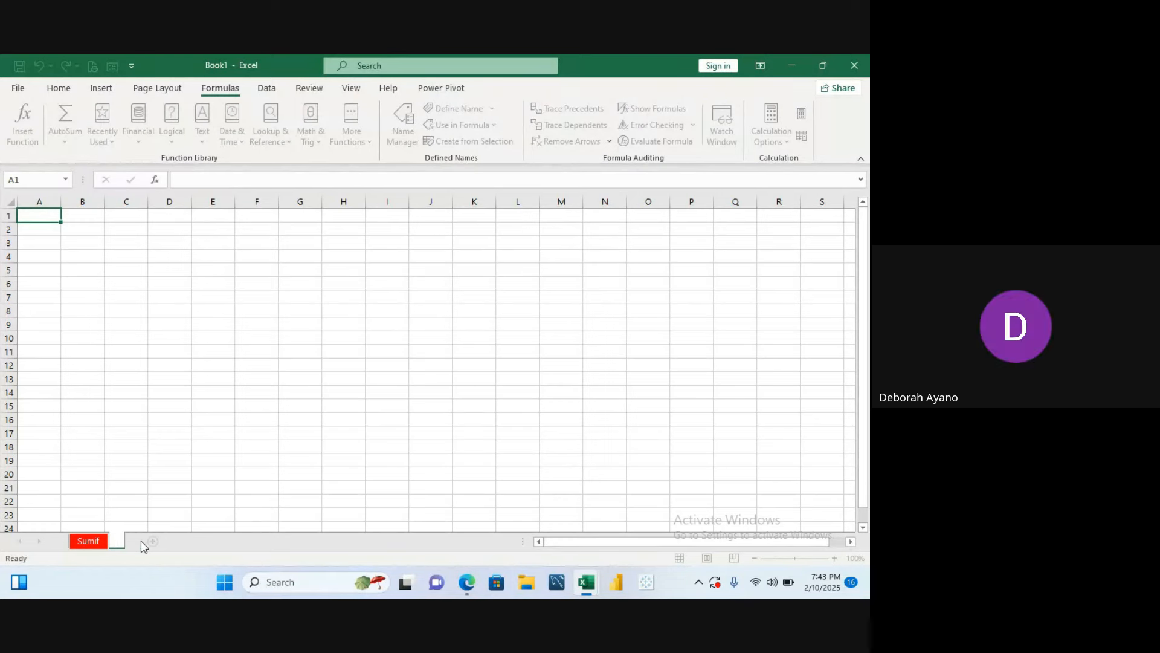
text(Sumifs)
key(Return)
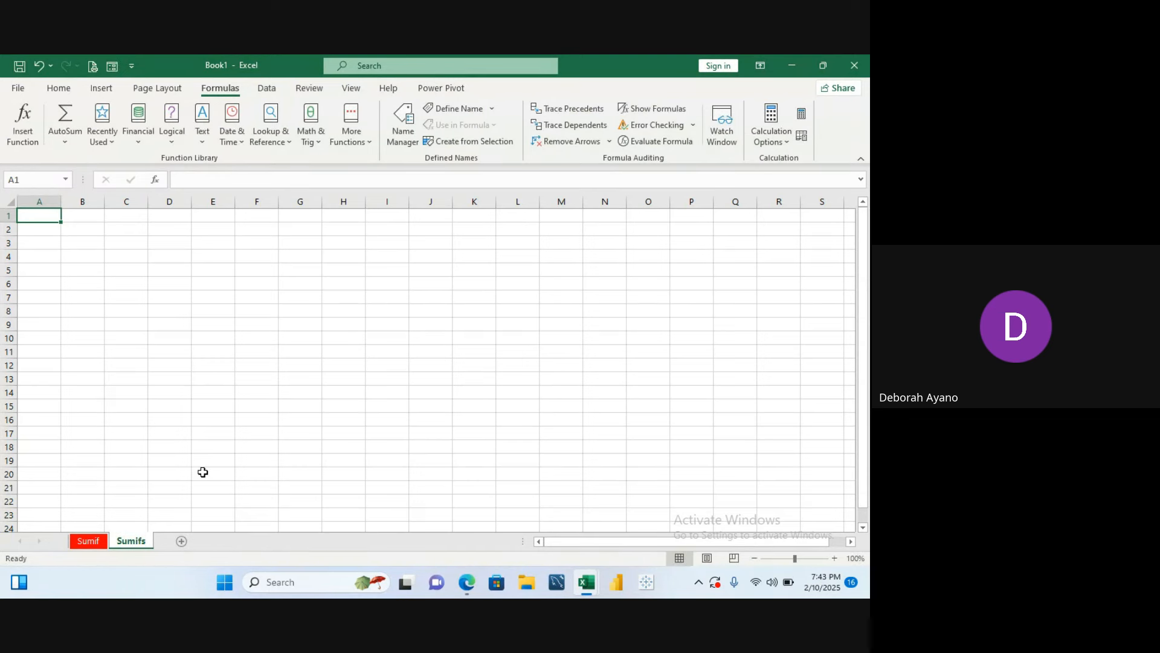
click(65, 226)
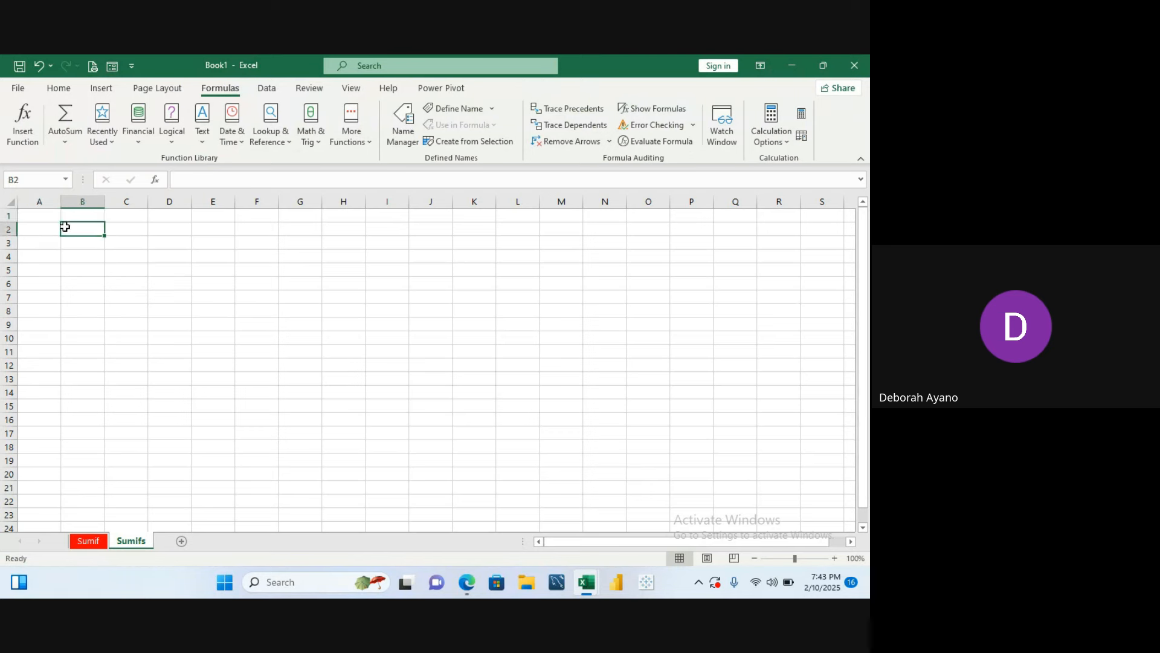
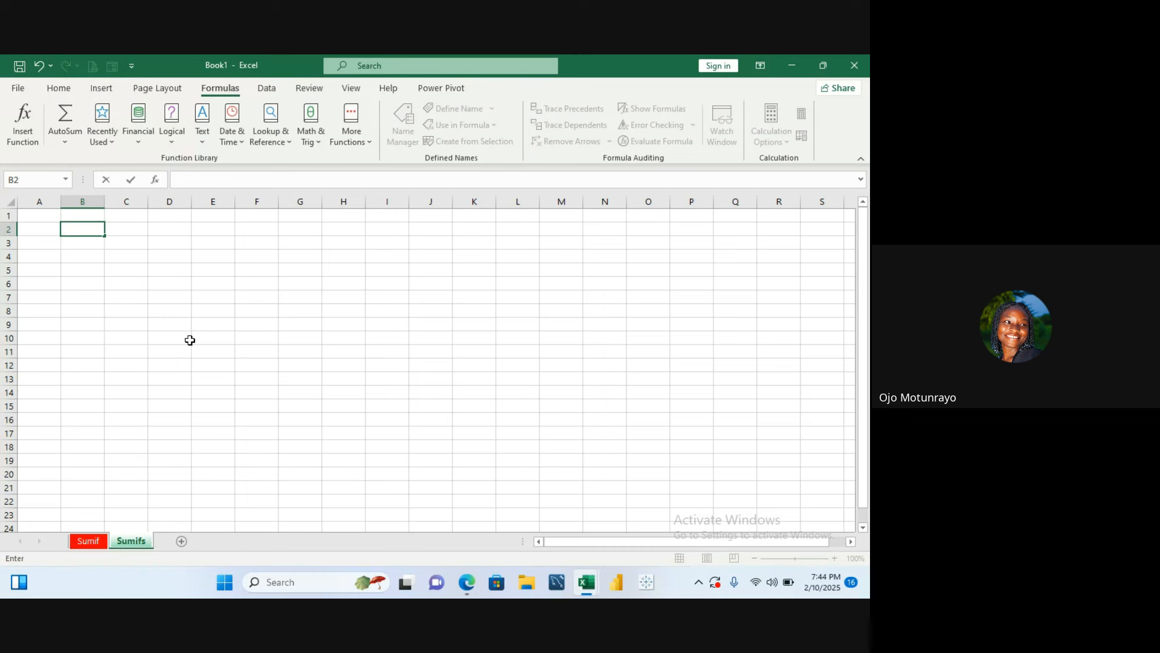
- Copy the product table B2:D11 from the Sumif sheet
click(92, 543)
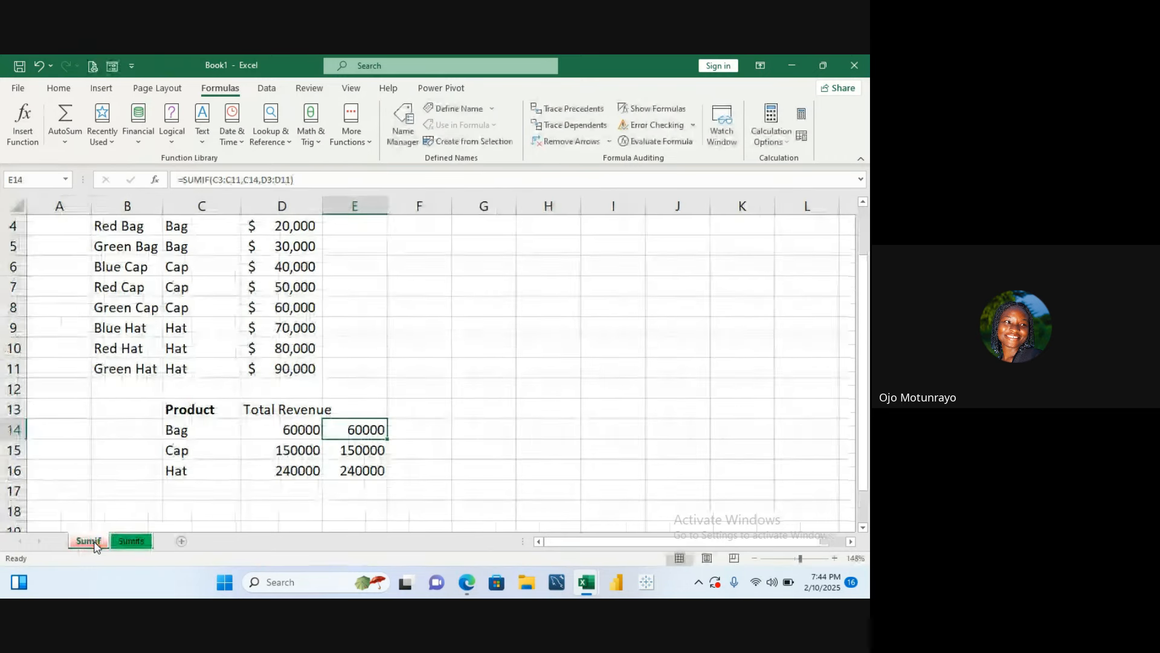
click(79, 256)
key(ctrl+Home)
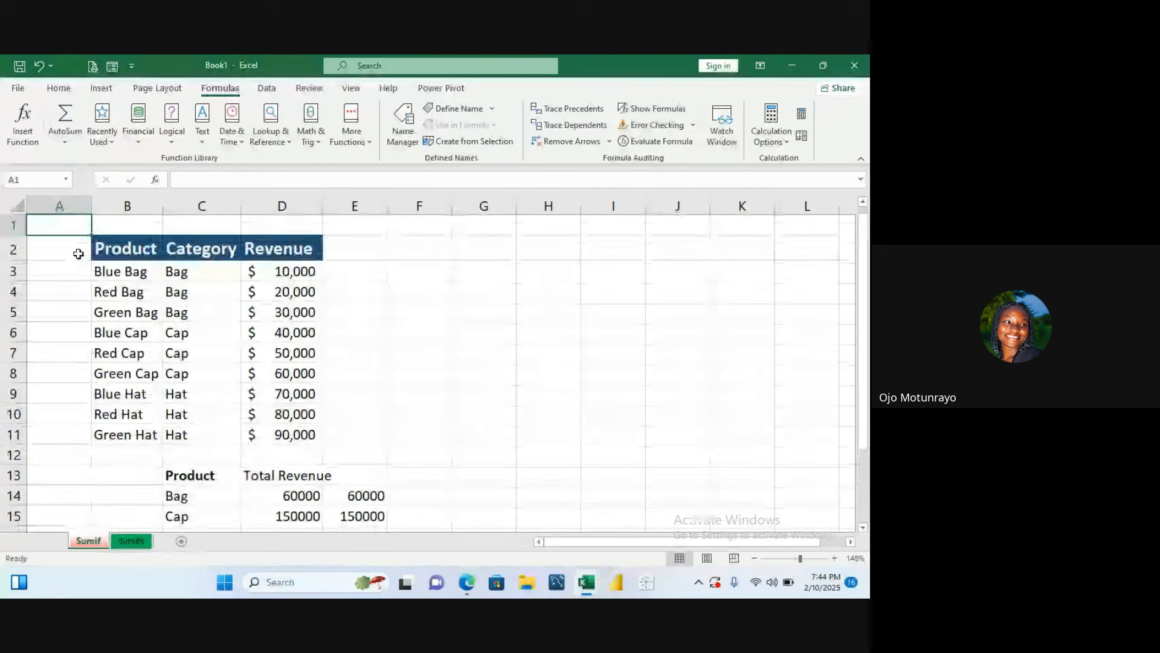
drag(127, 249, 258, 429)
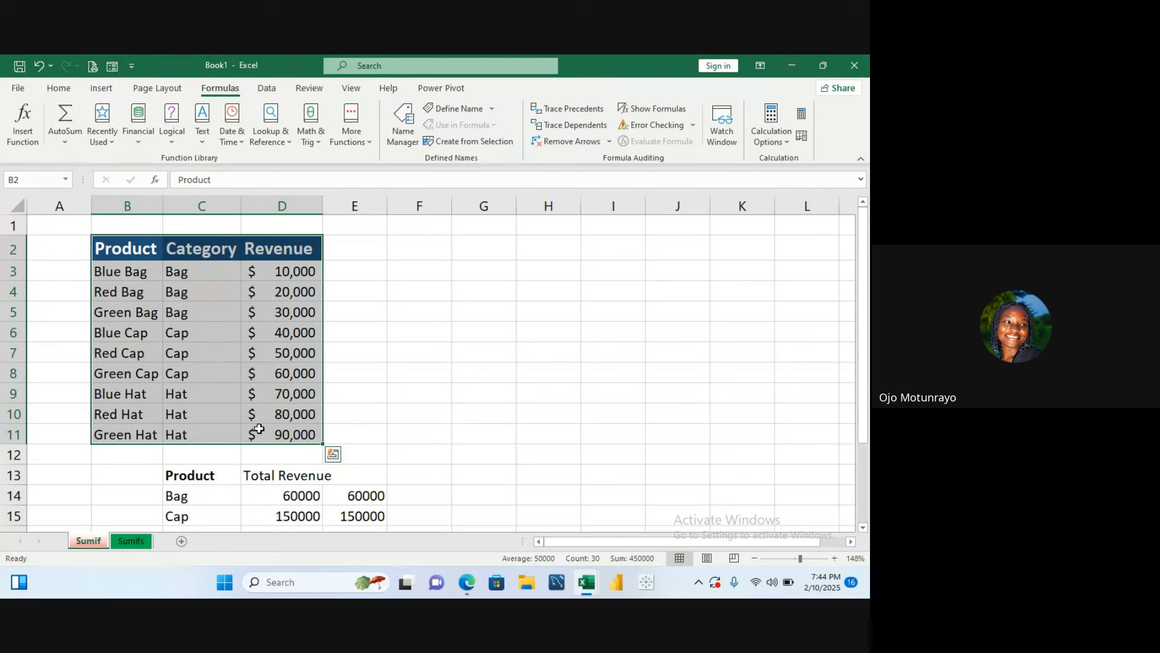
key(ctrl+c)
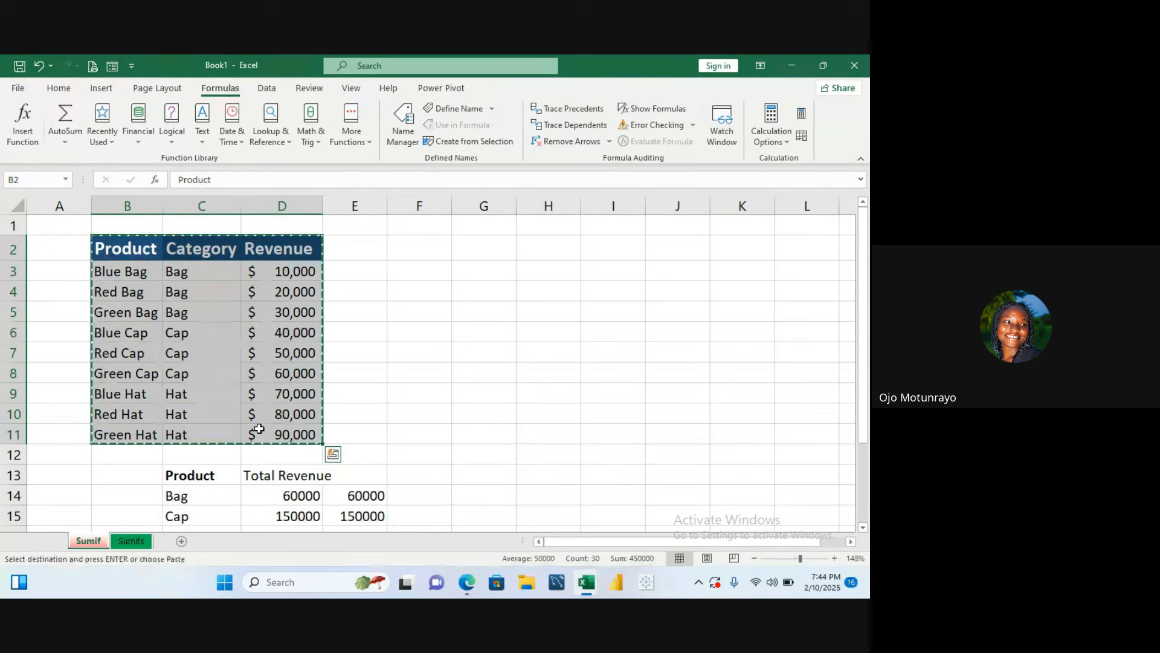
- Paste the copied table at C2 on the Sumifs sheet
click(130, 541)
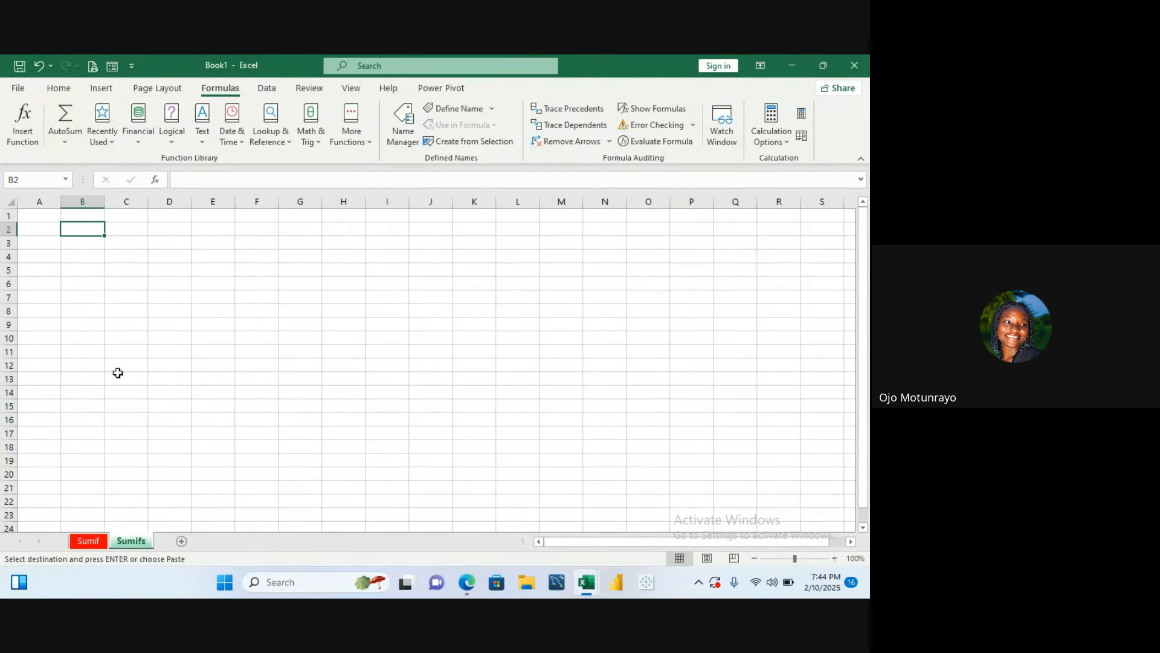
click(141, 230)
key(ctrl+v)
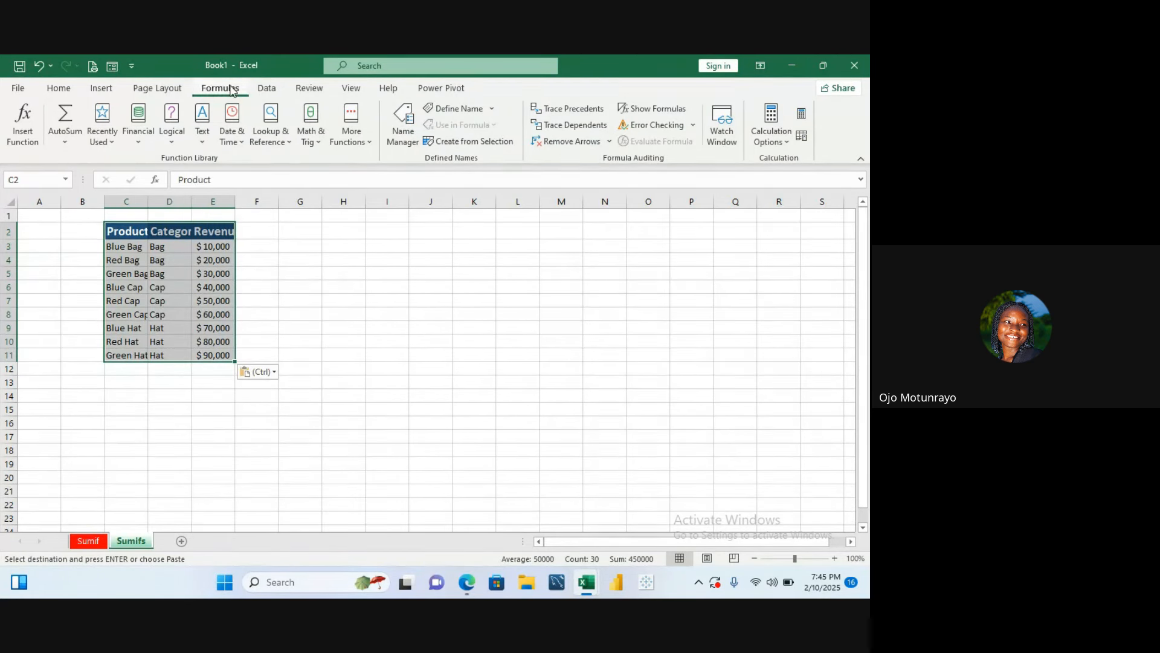
- AutoFit the row heights and column widths of the pasted table
click(60, 96)
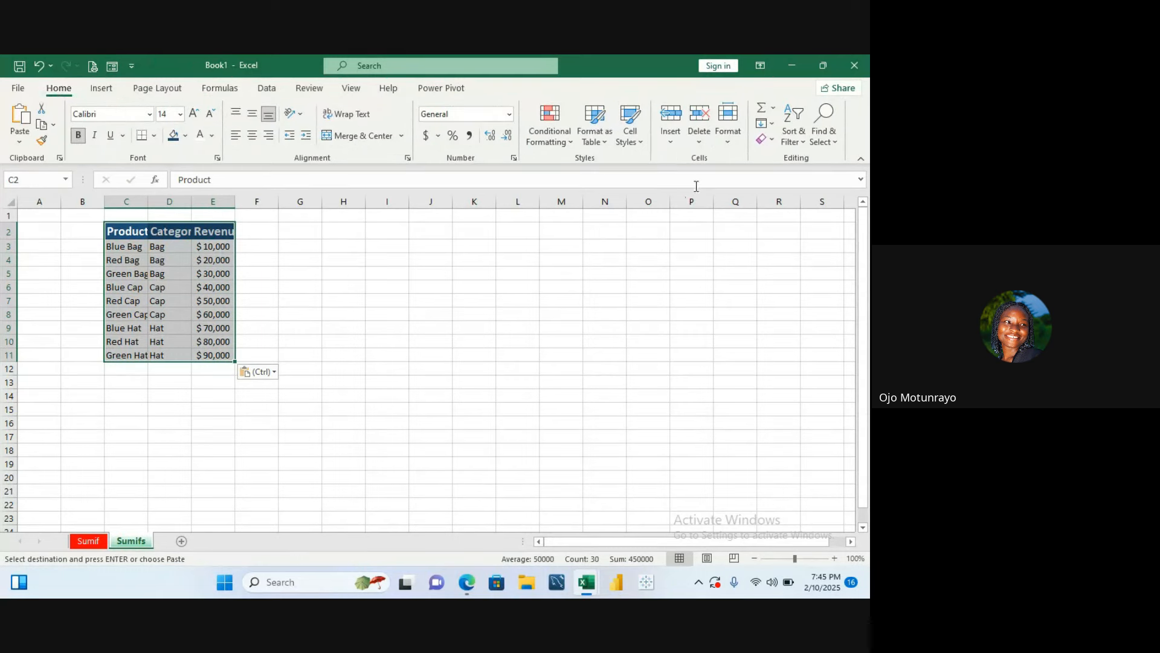
click(724, 139)
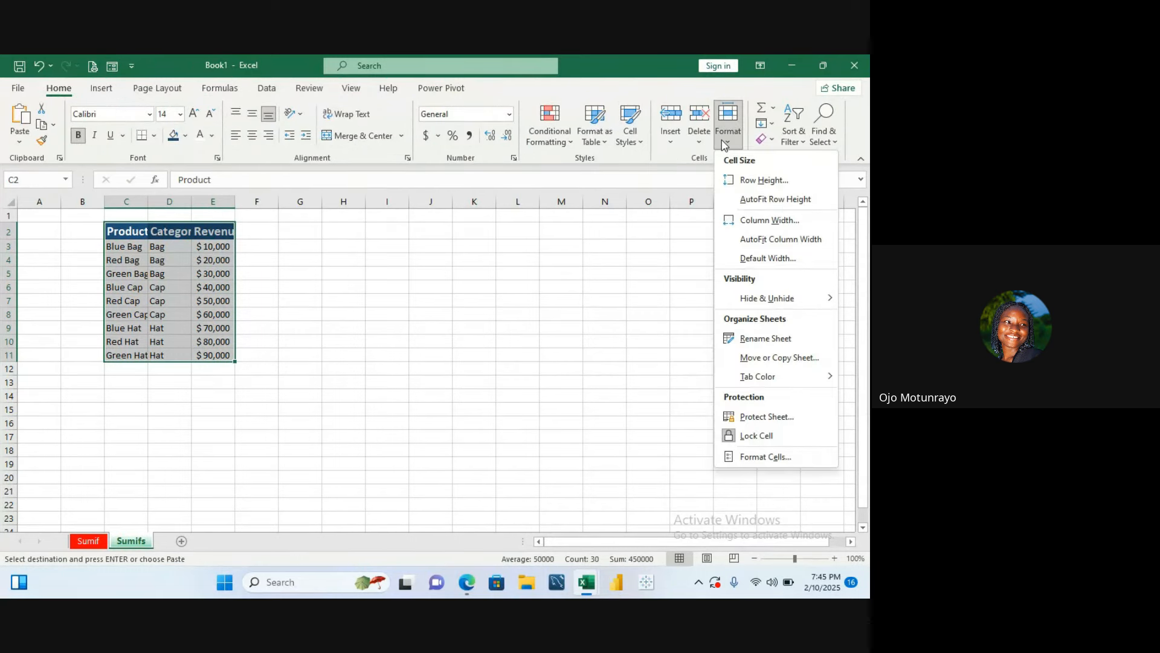
click(766, 205)
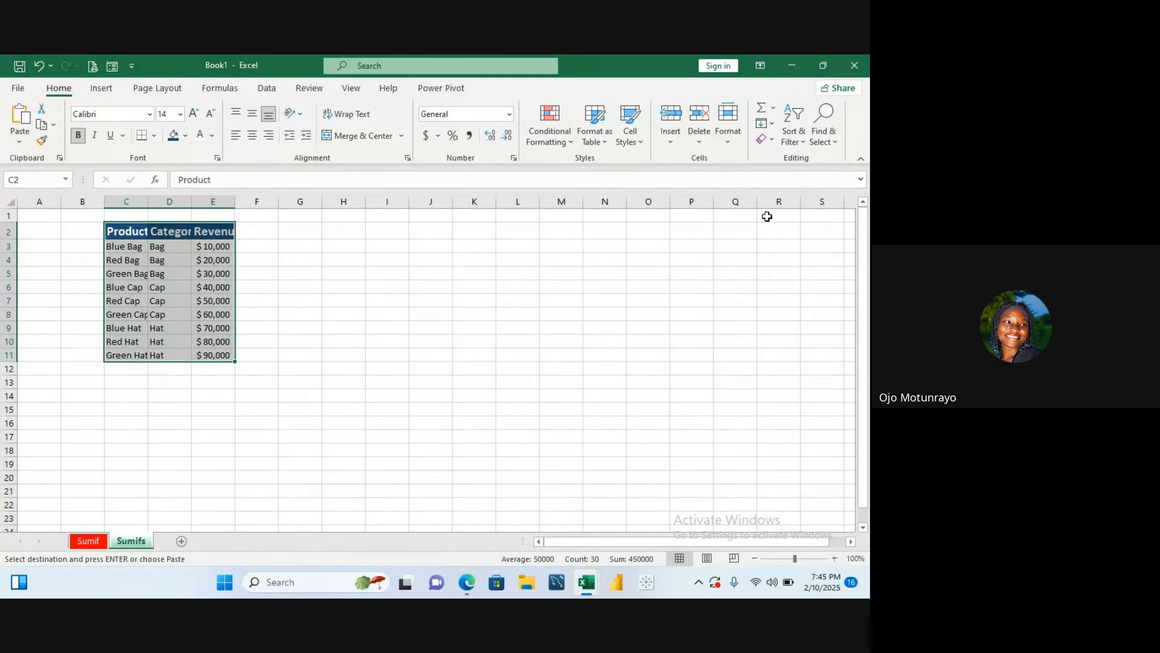
click(733, 147)
click(779, 233)
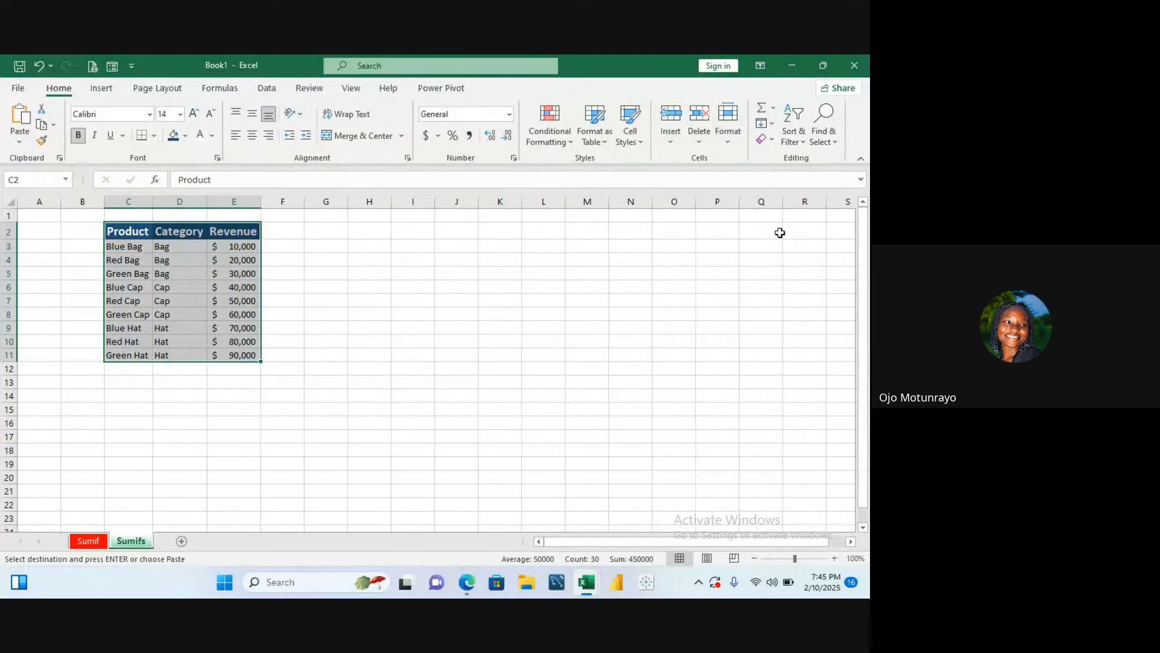
click(463, 236)
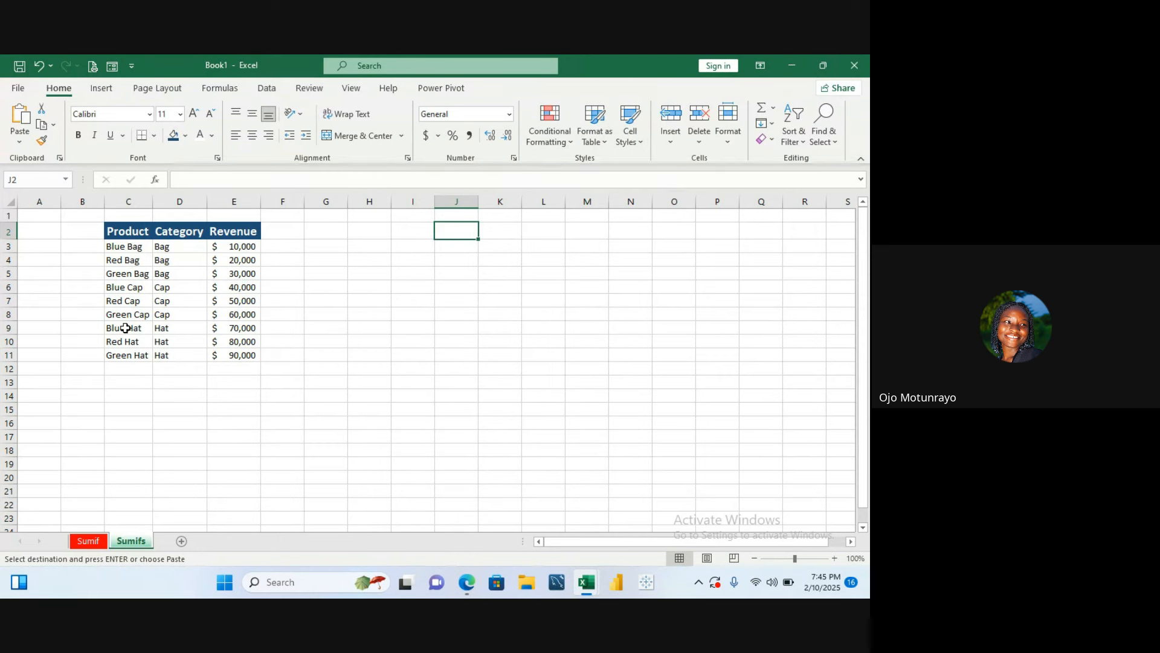
click(211, 428)
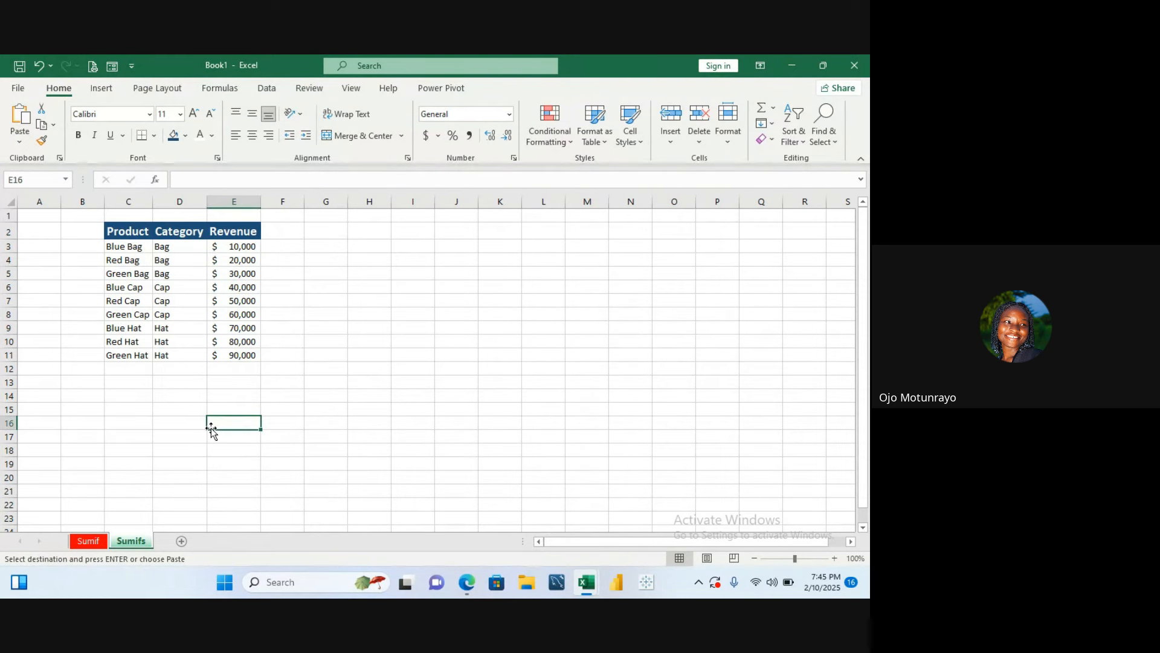
click(200, 387)
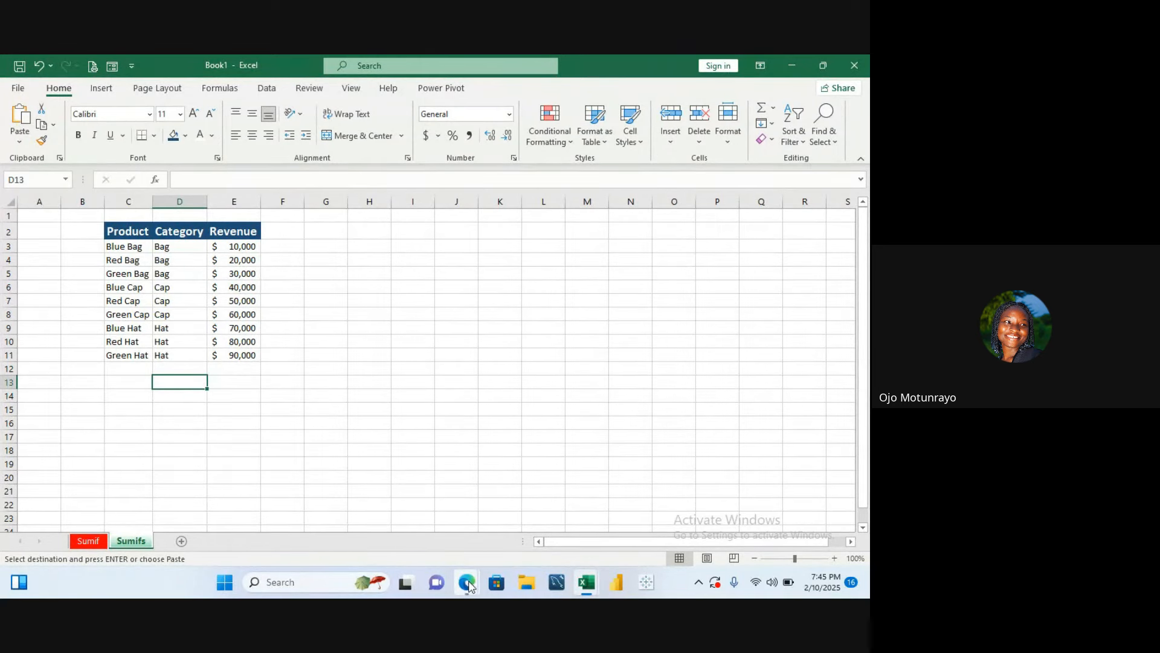
mouse_move(469, 585)
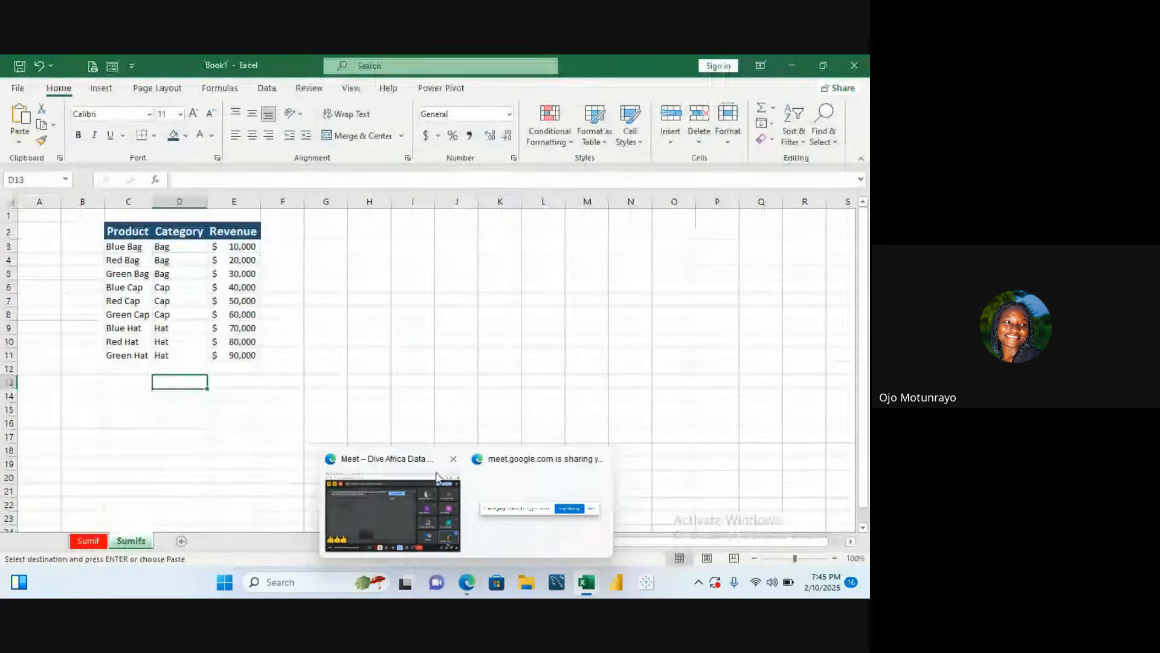
mouse_move(433, 478)
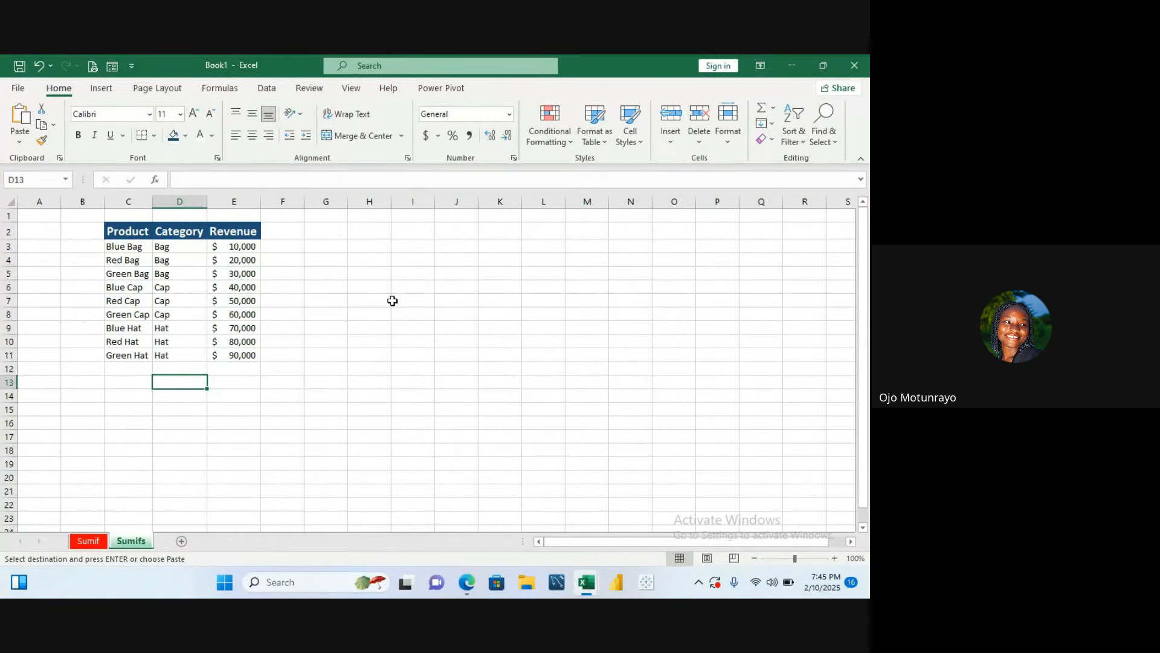
text(=)
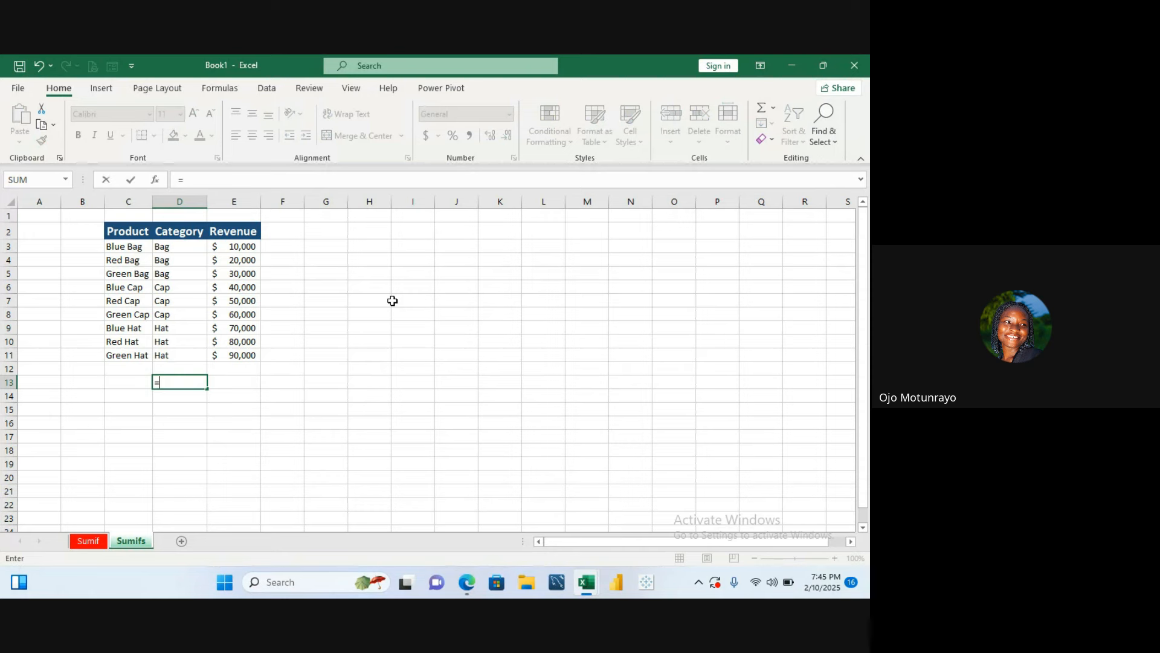
text(sum)
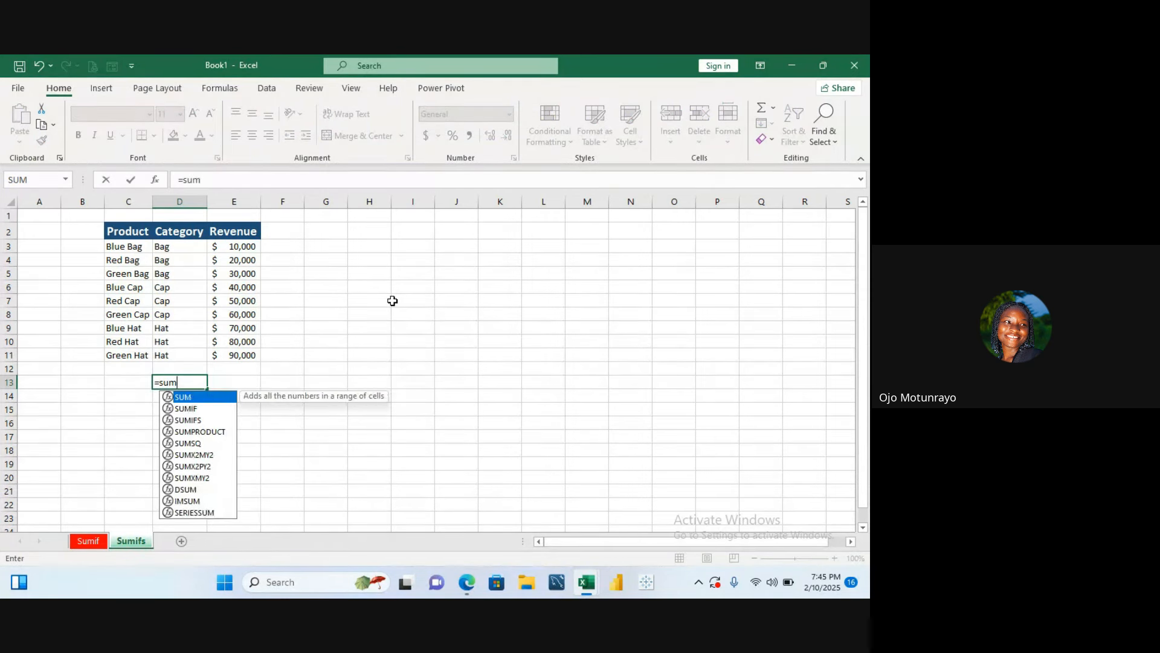
text(ifs)
scroll(392, 300, down, 1)
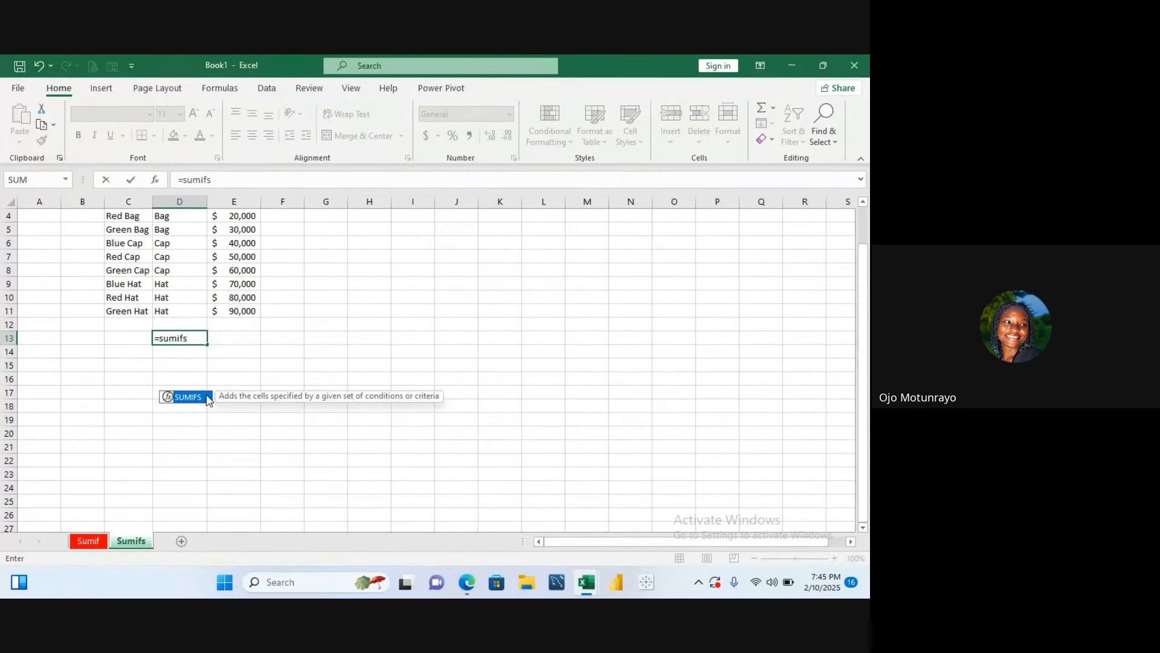
double_click(207, 397)
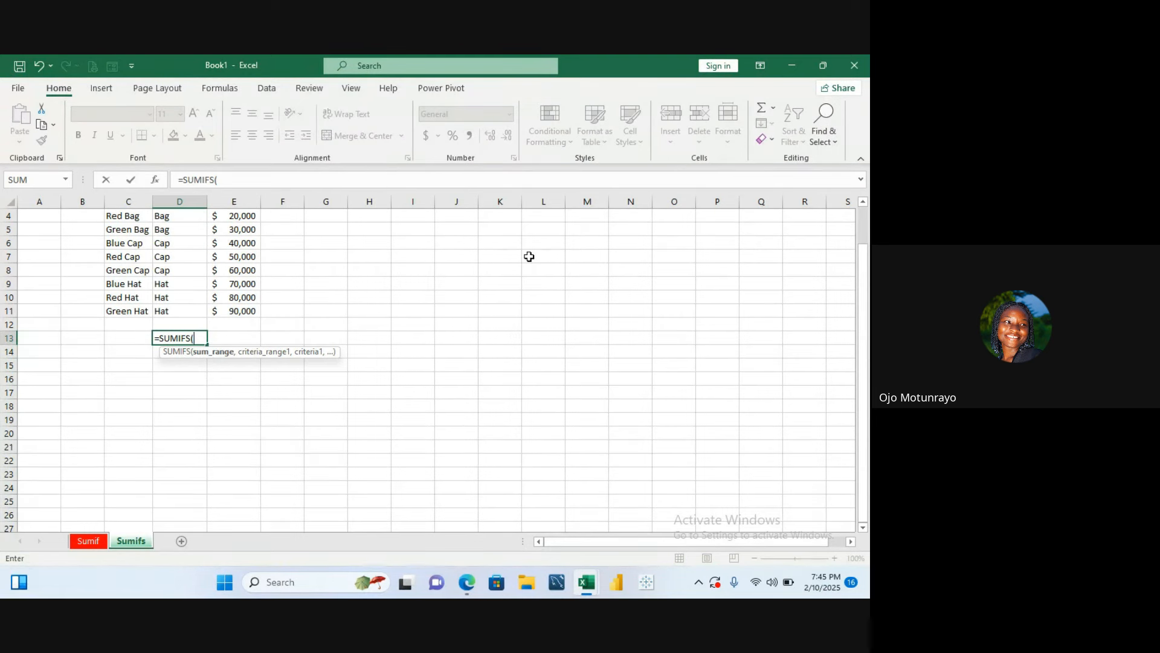
click(313, 254)
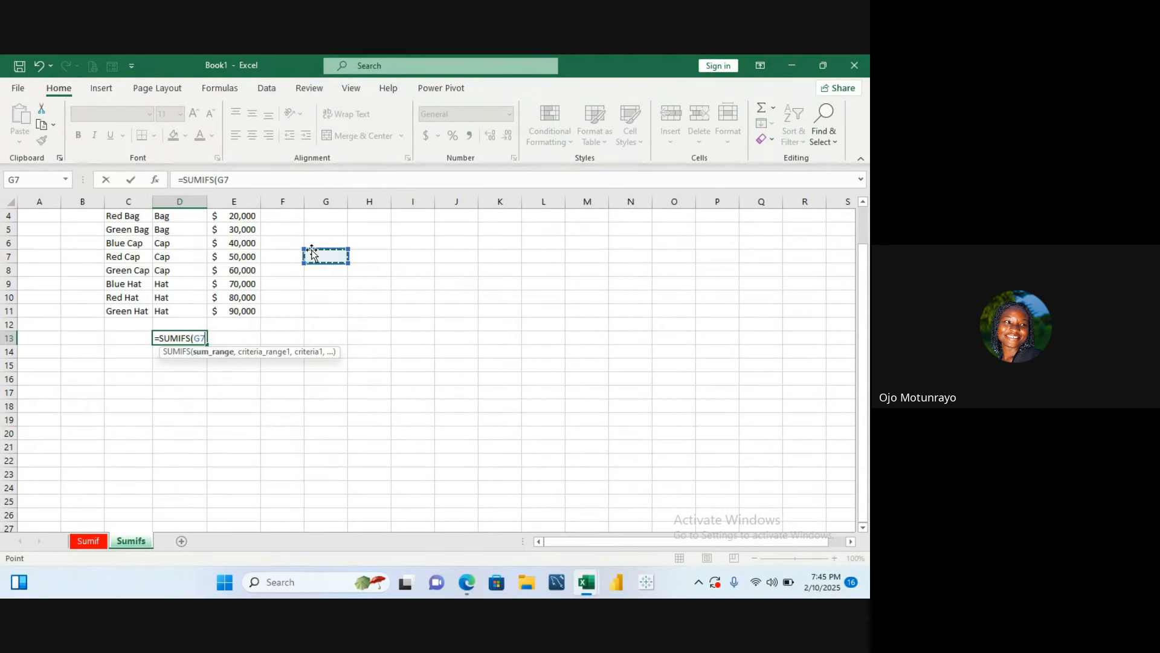
key(ctrl+Up)
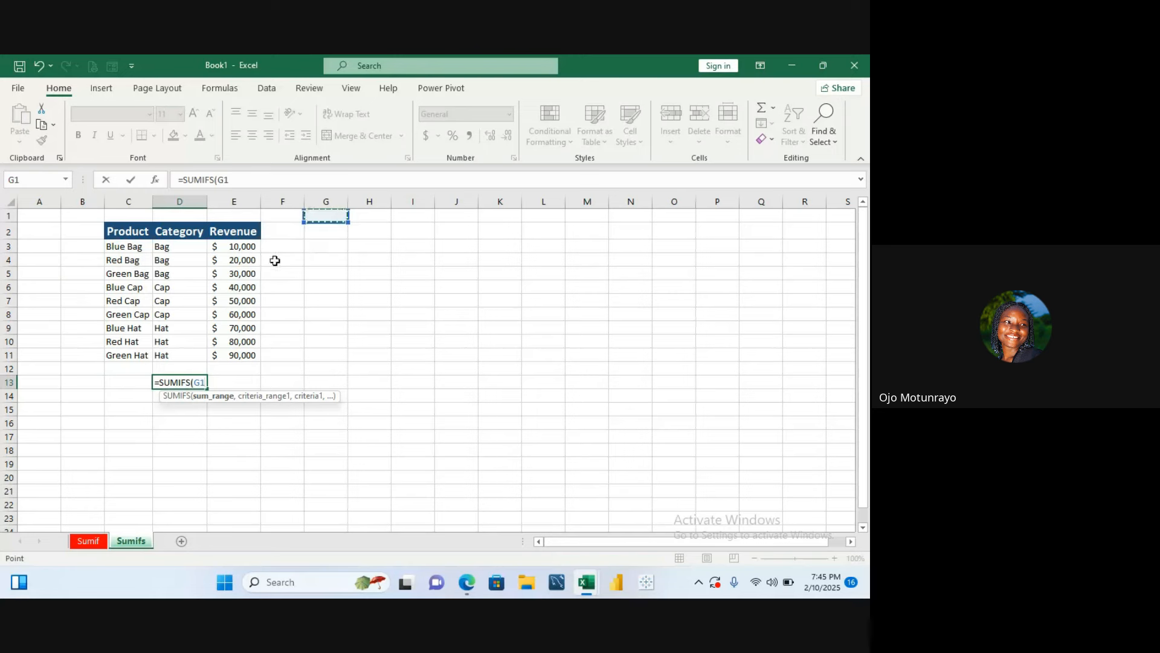
drag(243, 248, 235, 351)
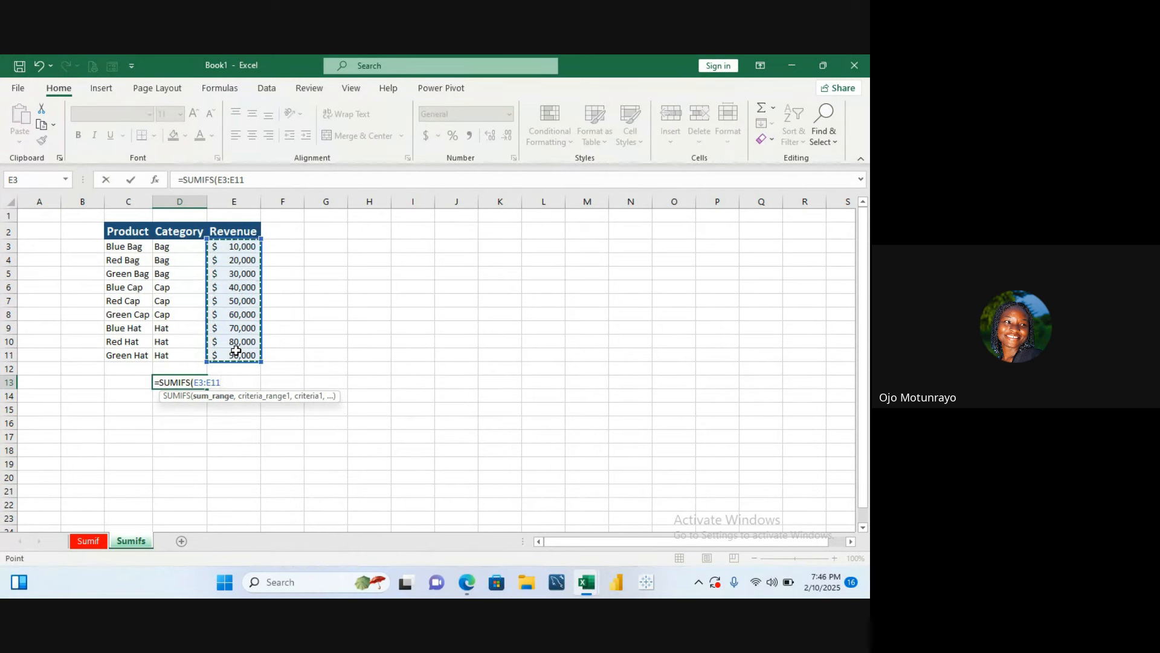
text(,)
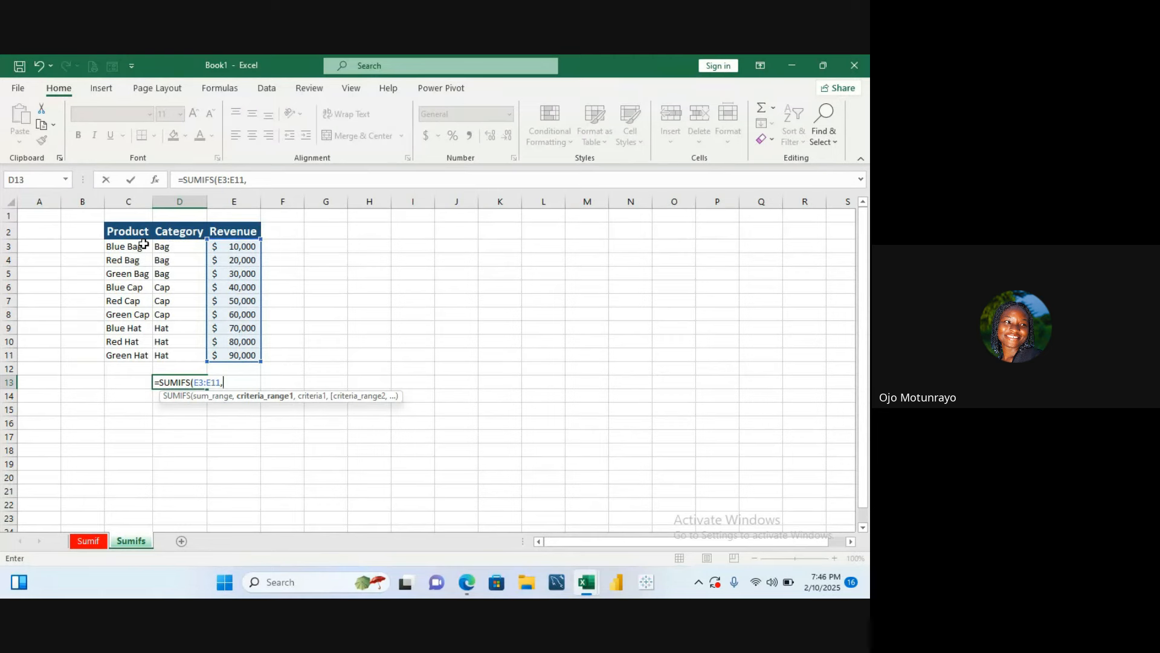
drag(144, 243, 140, 361)
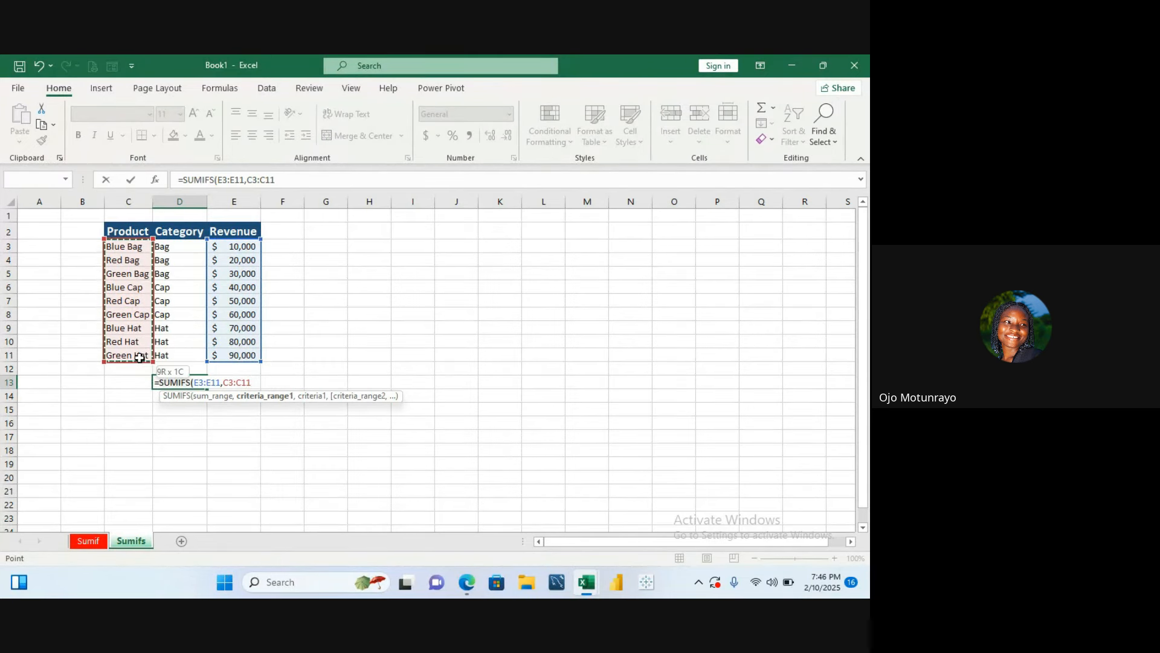
text(,)
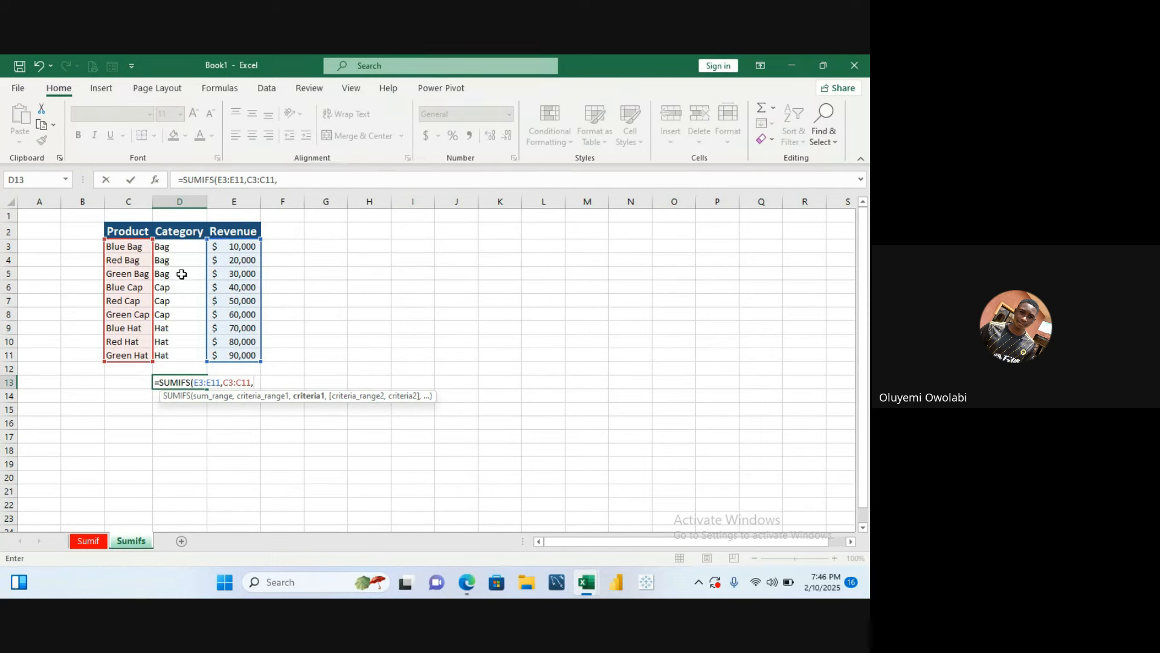
text(")
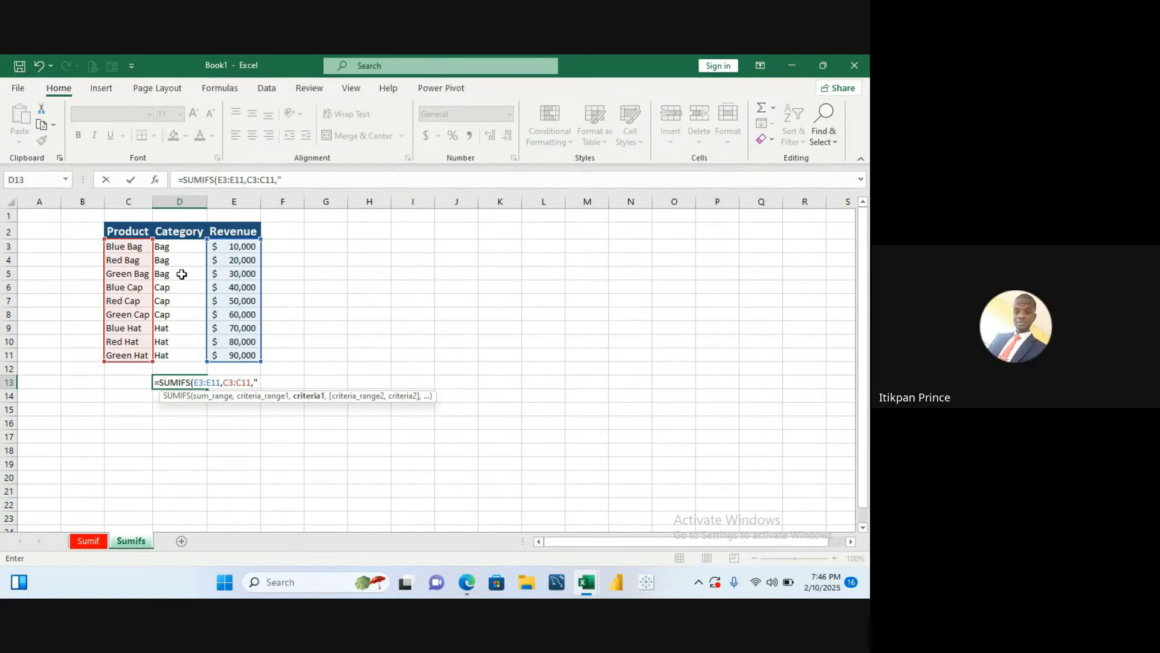
text(Bag)
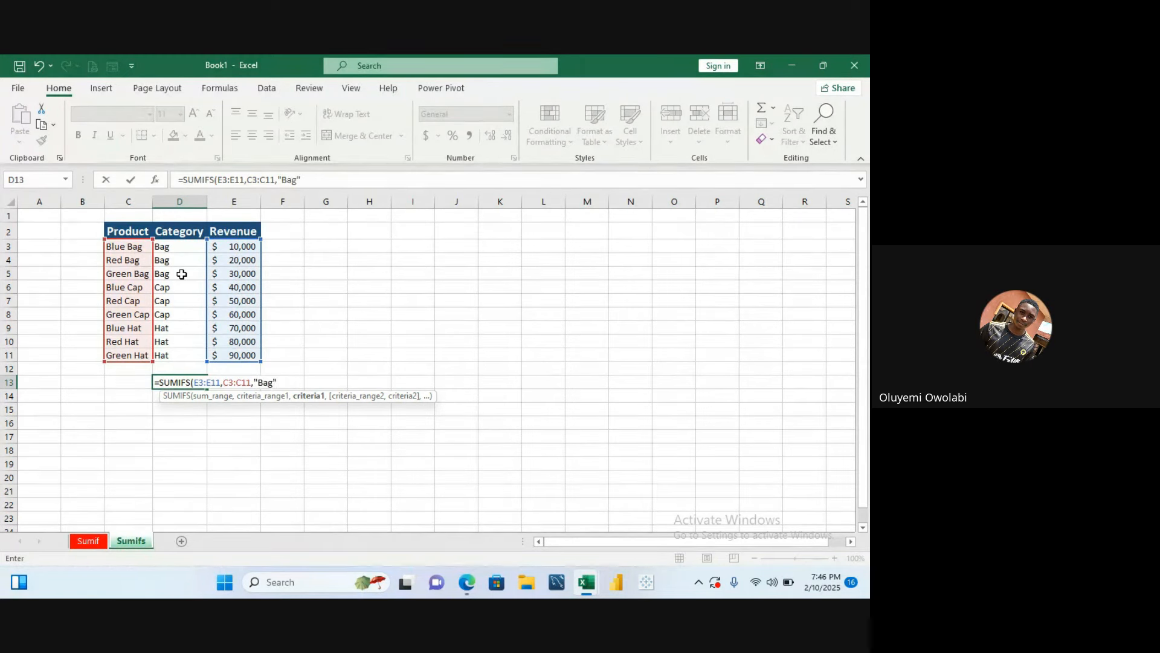
text(",)
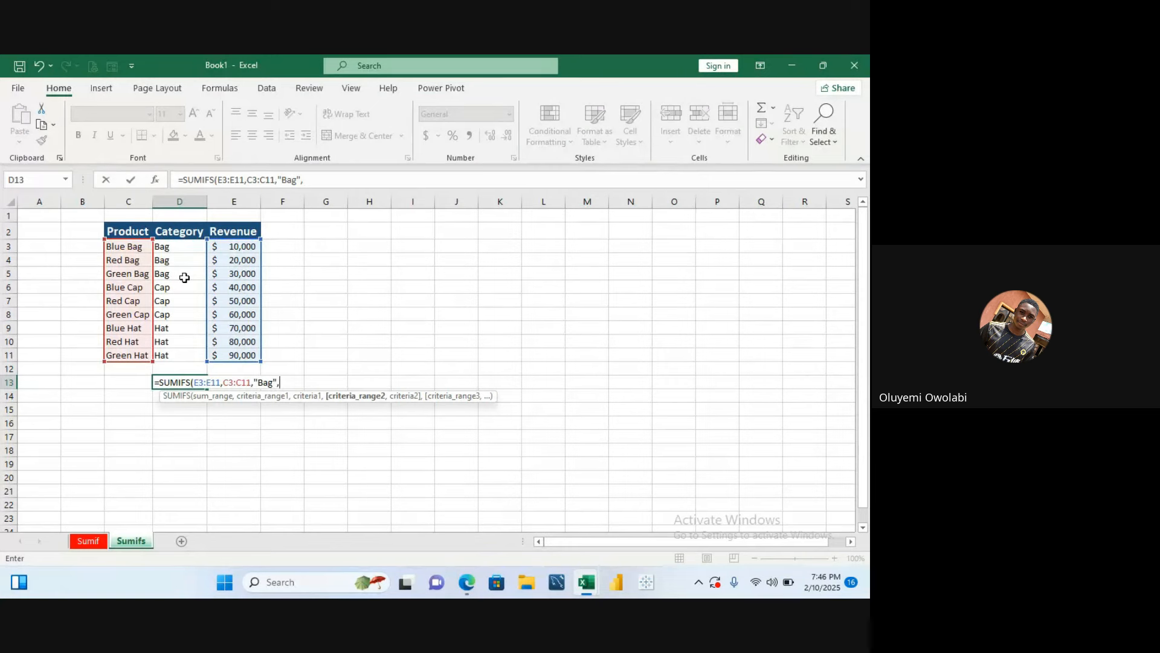
key(BackSpace)
key(BackSpace)
key(BackSpace)
key(BackSpace)
key(BackSpace)
key(BackSpace)
key(BackSpace)
key(BackSpace)
key(BackSpace)
key(BackSpace)
key(BackSpace)
key(BackSpace)
key(BackSpace)
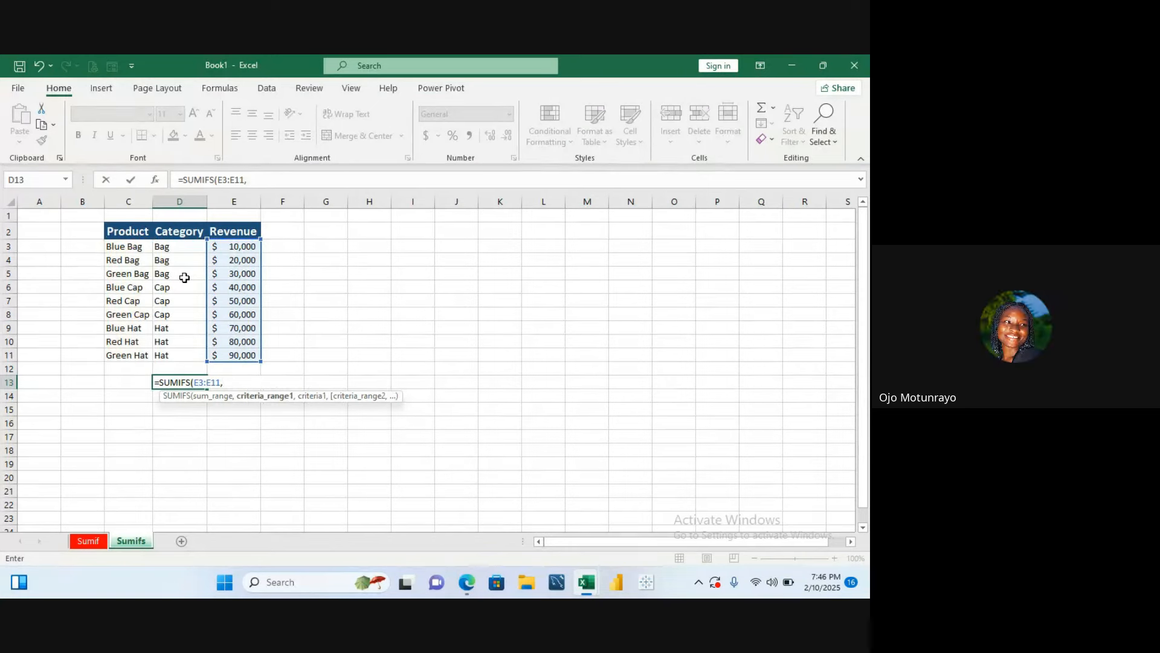
key(Escape)
drag(184, 277, 263, 191)
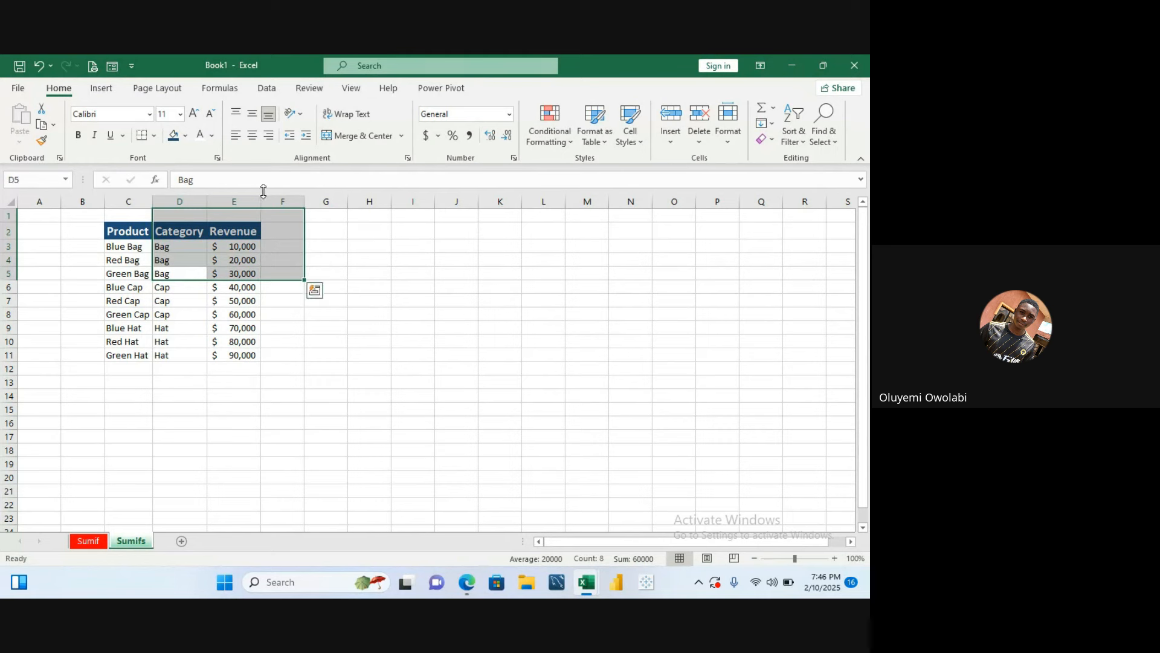
click(330, 243)
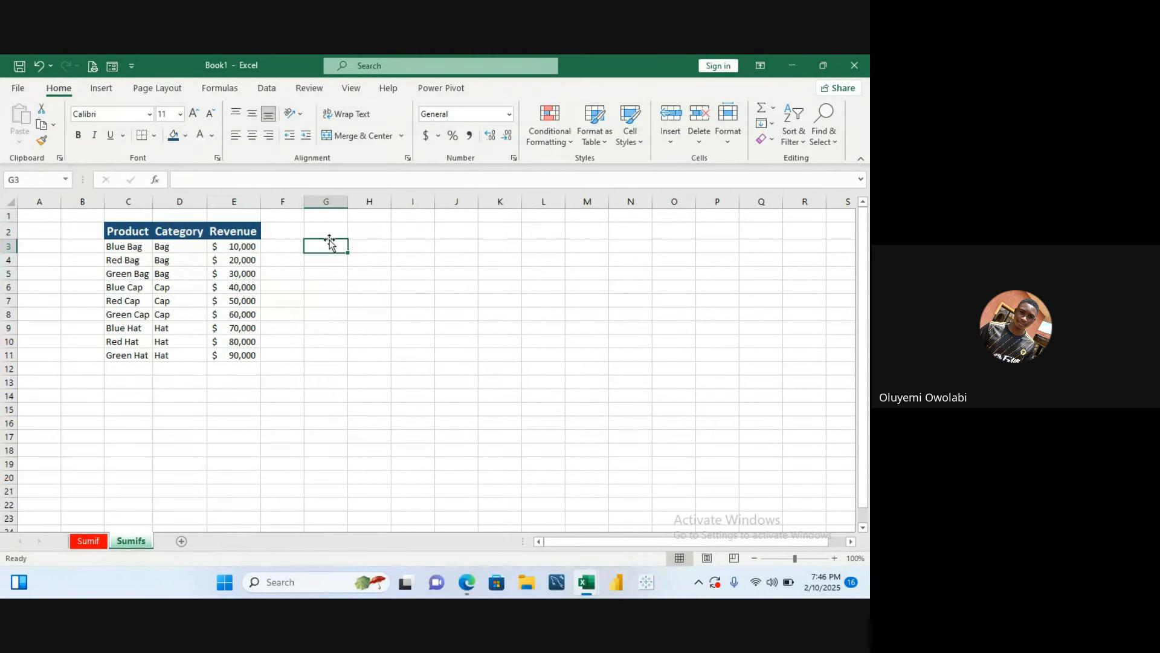
click(253, 229)
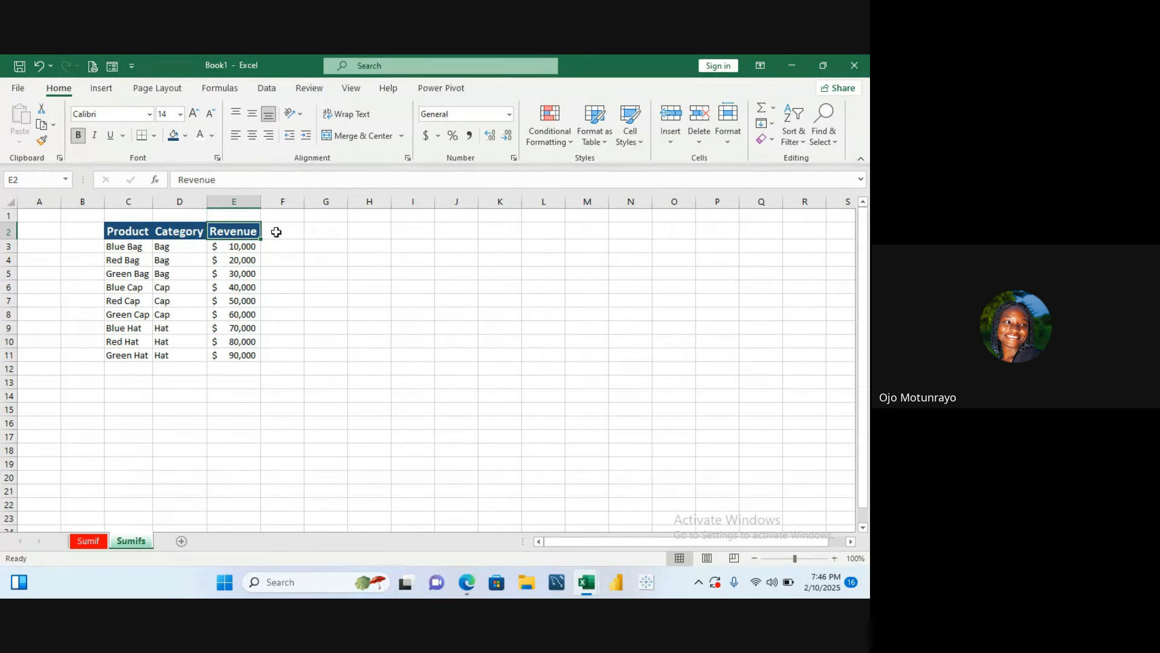
- Add a Sales person header in F2 next to the Revenue column
click(276, 232)
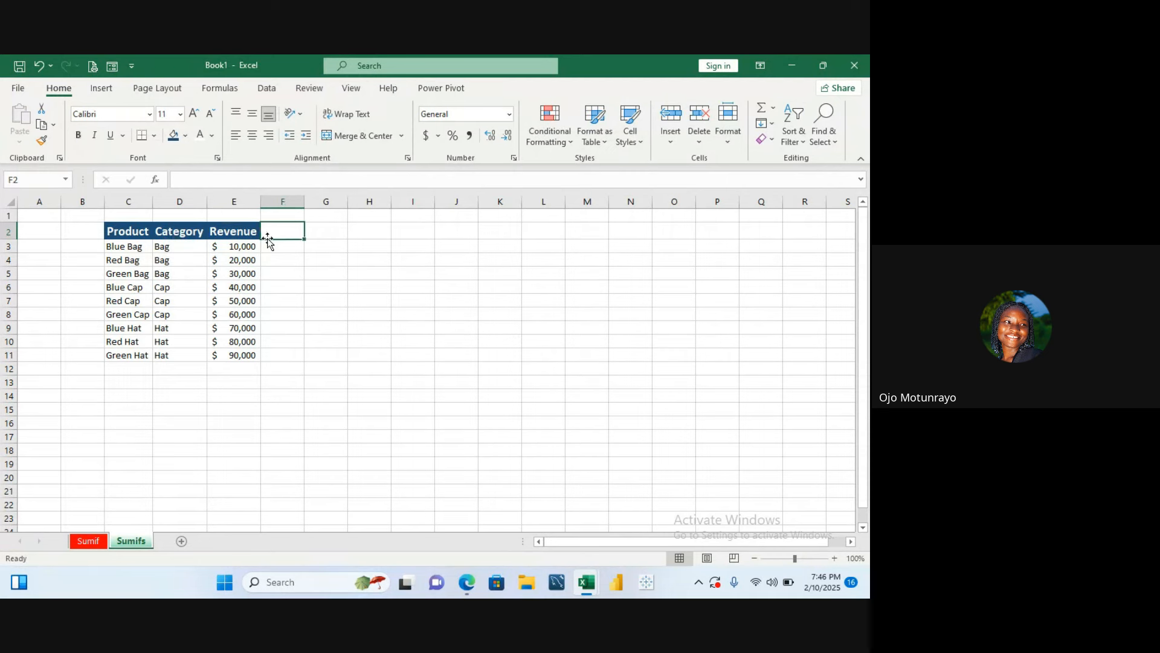
text(Sa)
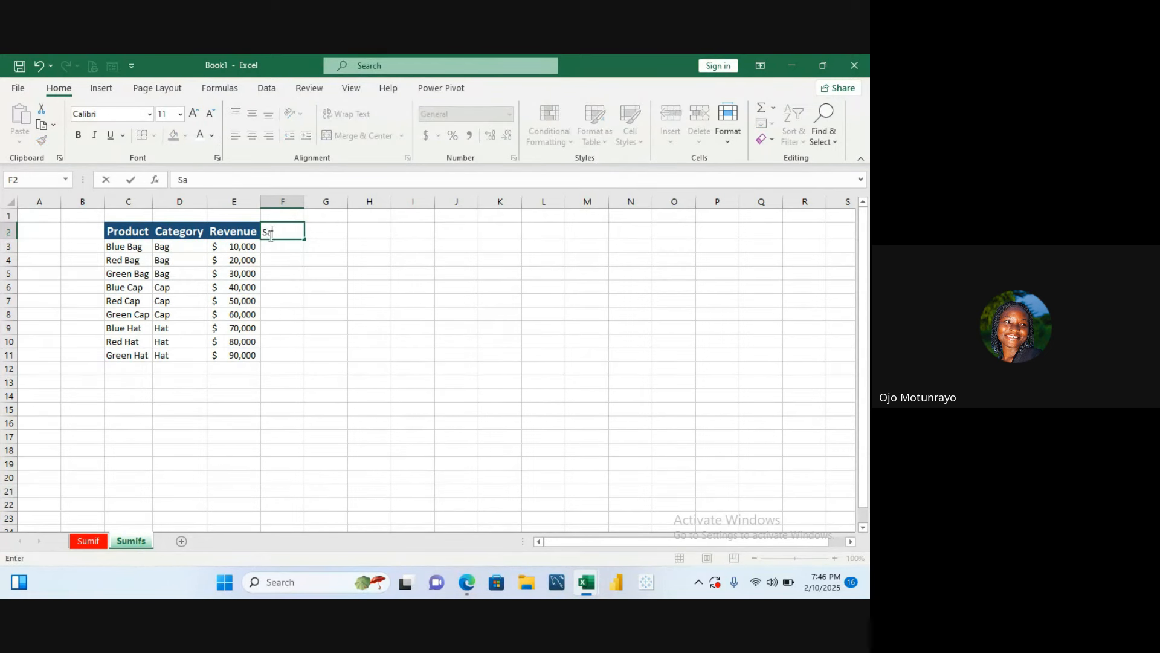
text(les per)
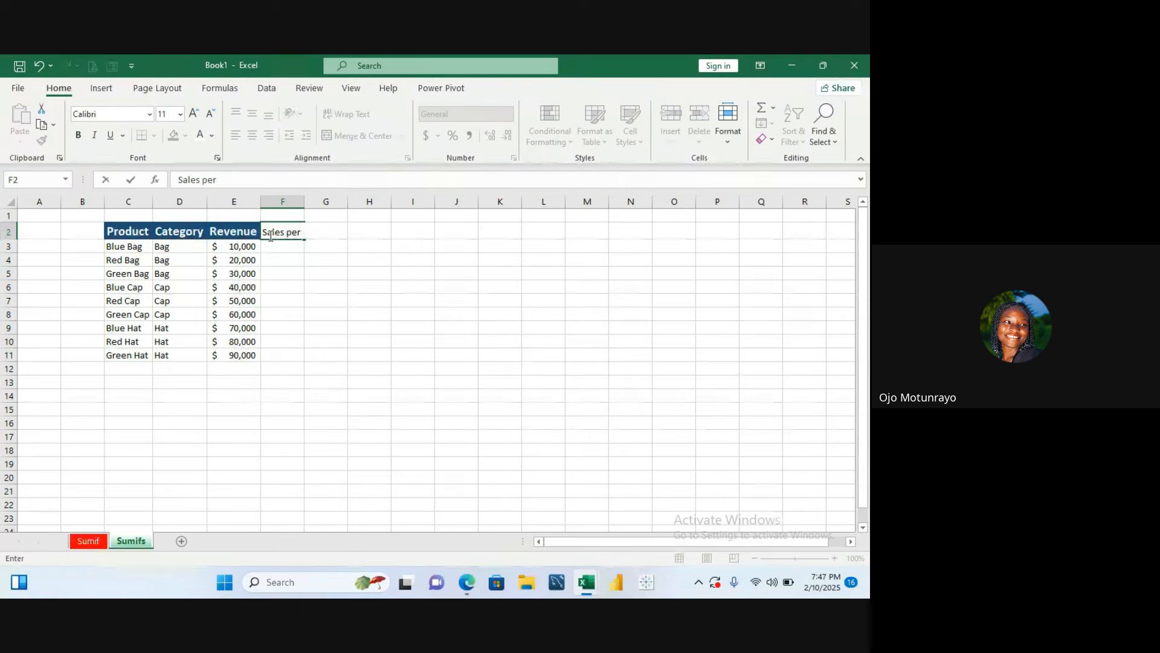
text(son)
key(Return)
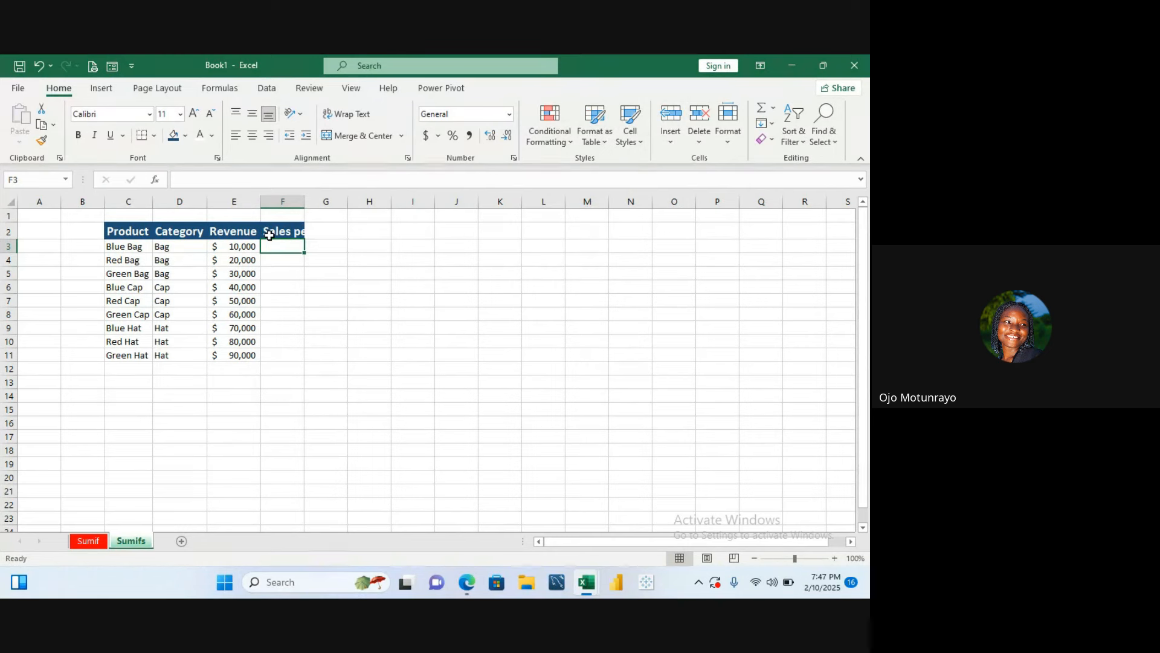
- Type a first salesperson's name in F3, briefly switching to the meeting window and back
text(Tom)
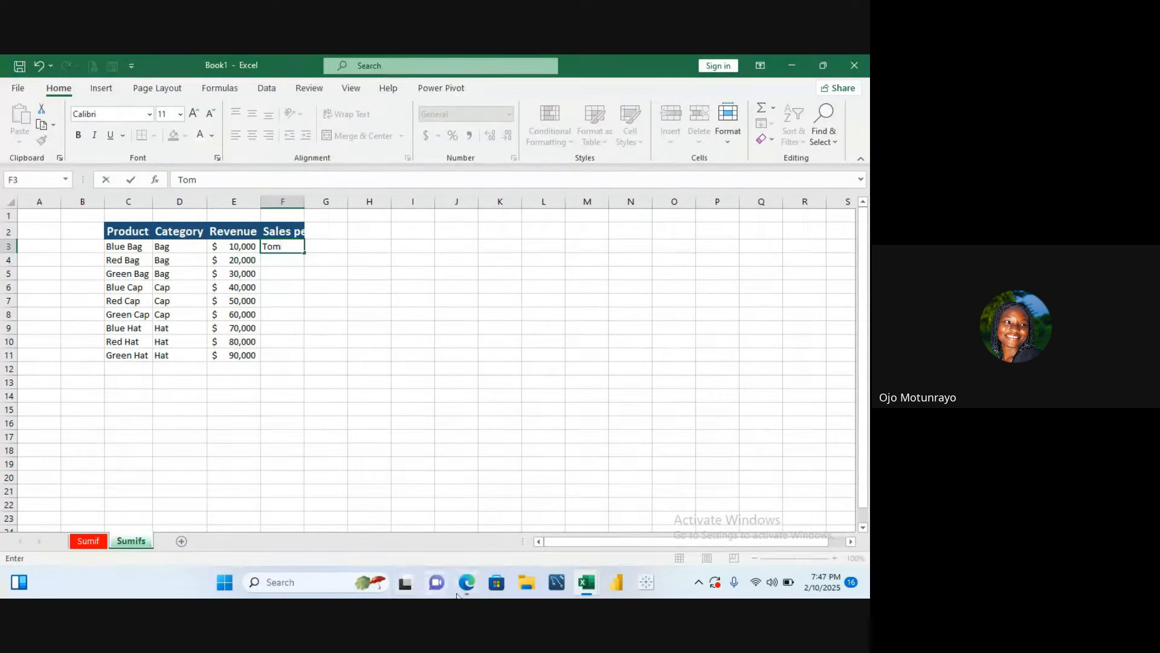
mouse_move(457, 596)
click(432, 547)
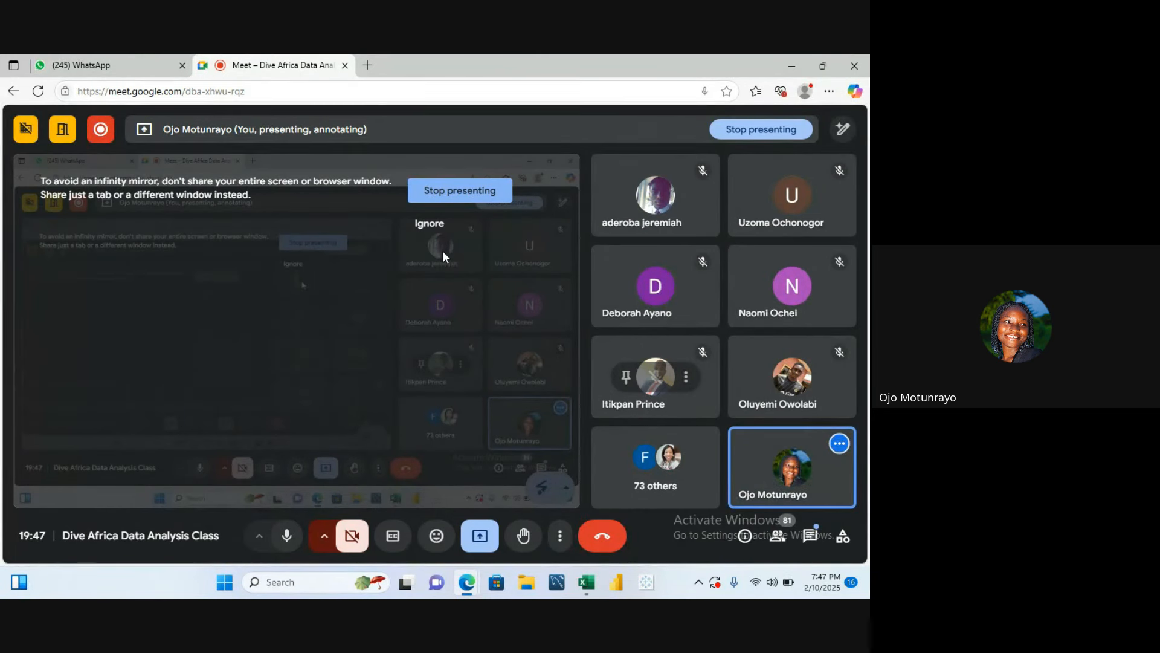
click(287, 535)
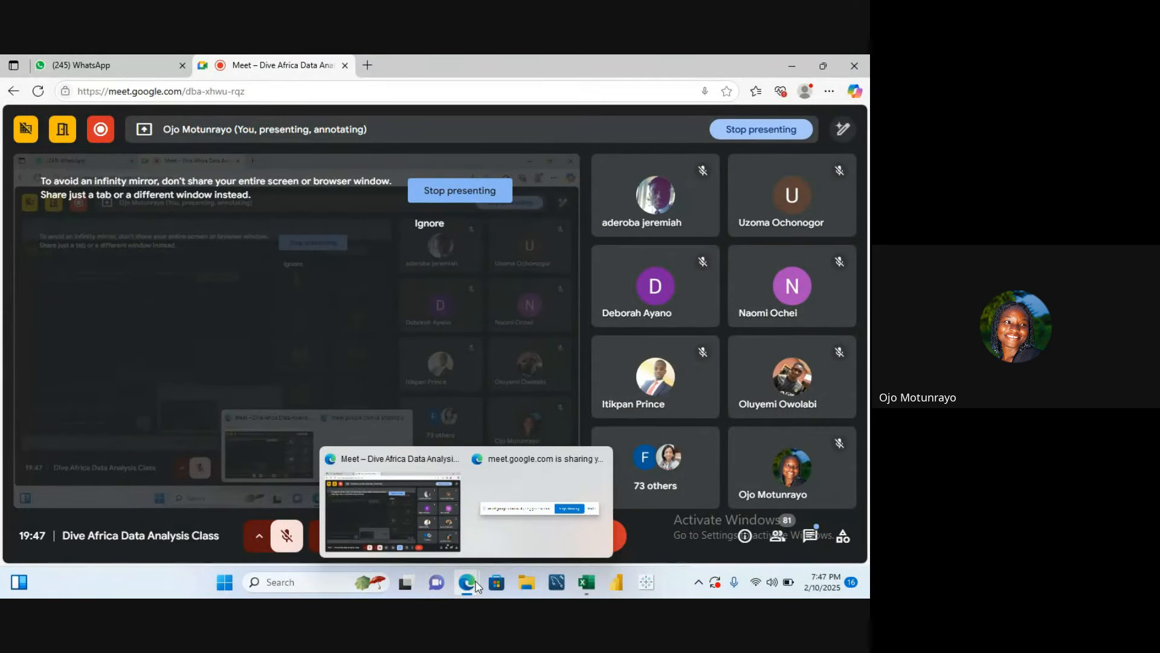
mouse_move(586, 582)
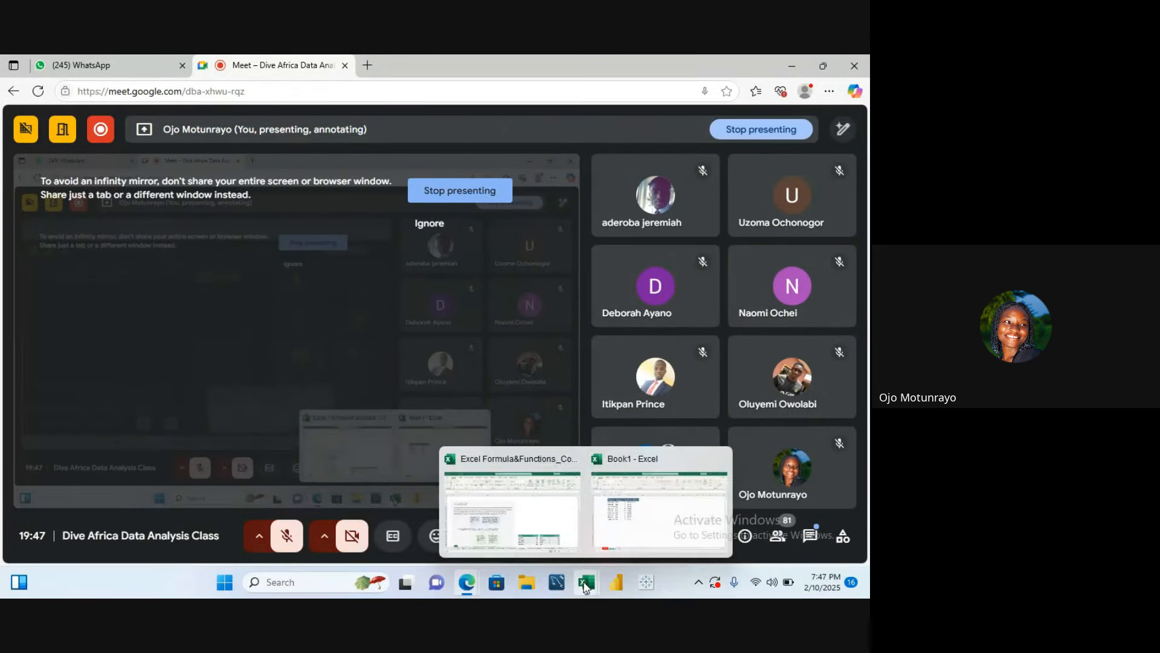
click(624, 530)
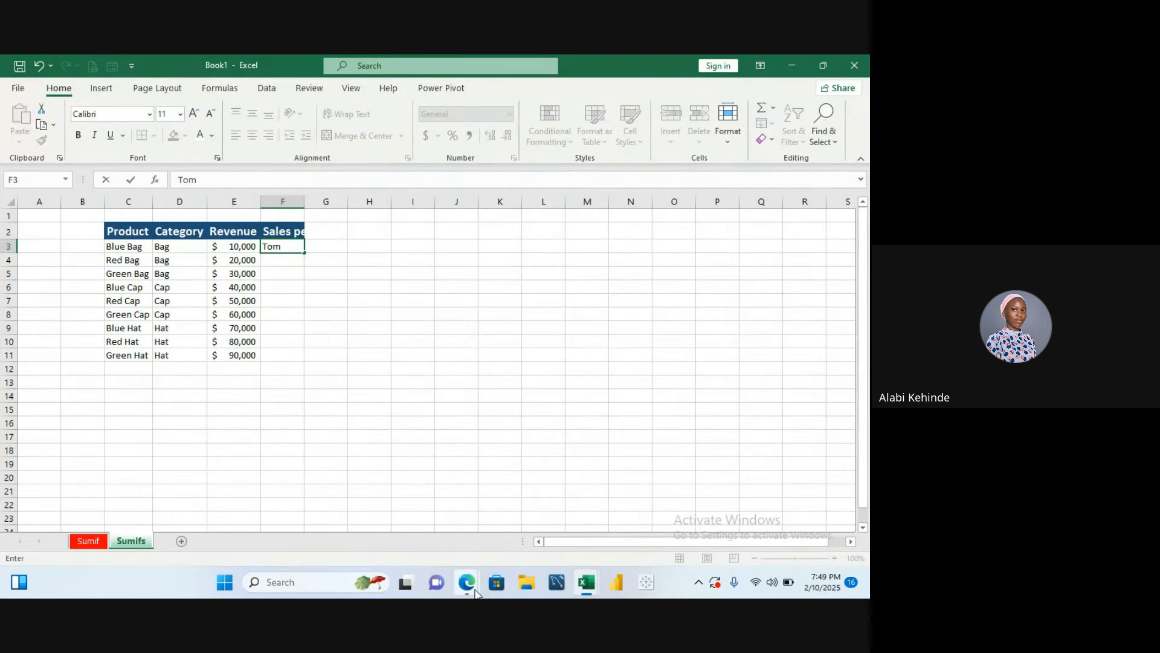
mouse_move(469, 581)
click(440, 528)
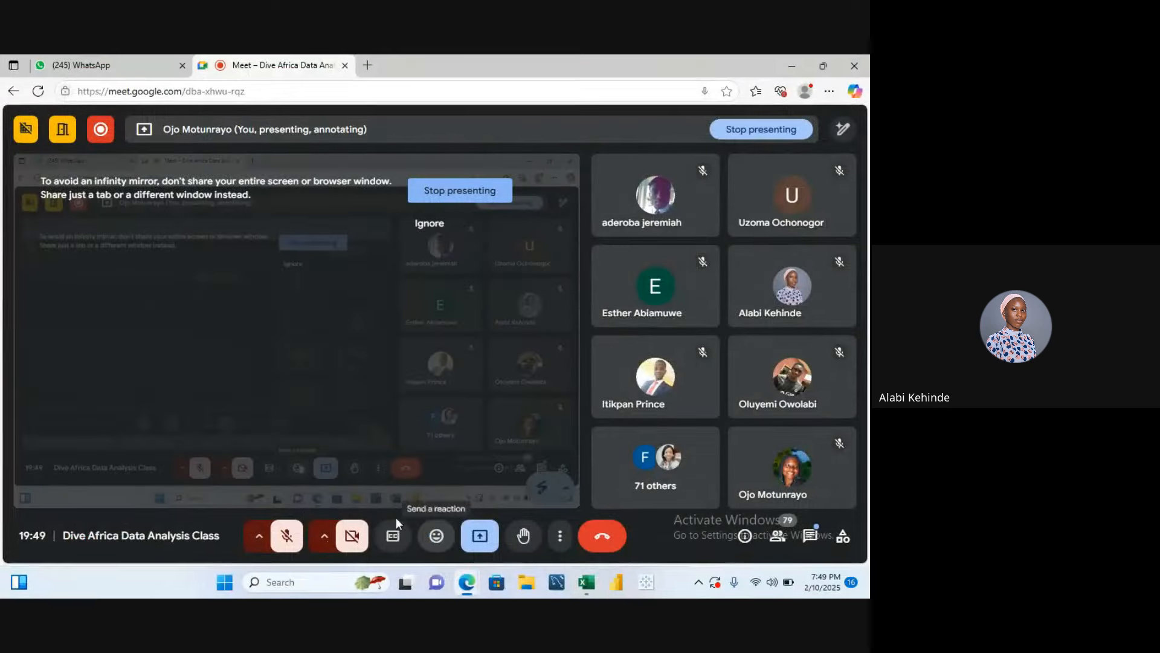
click(288, 537)
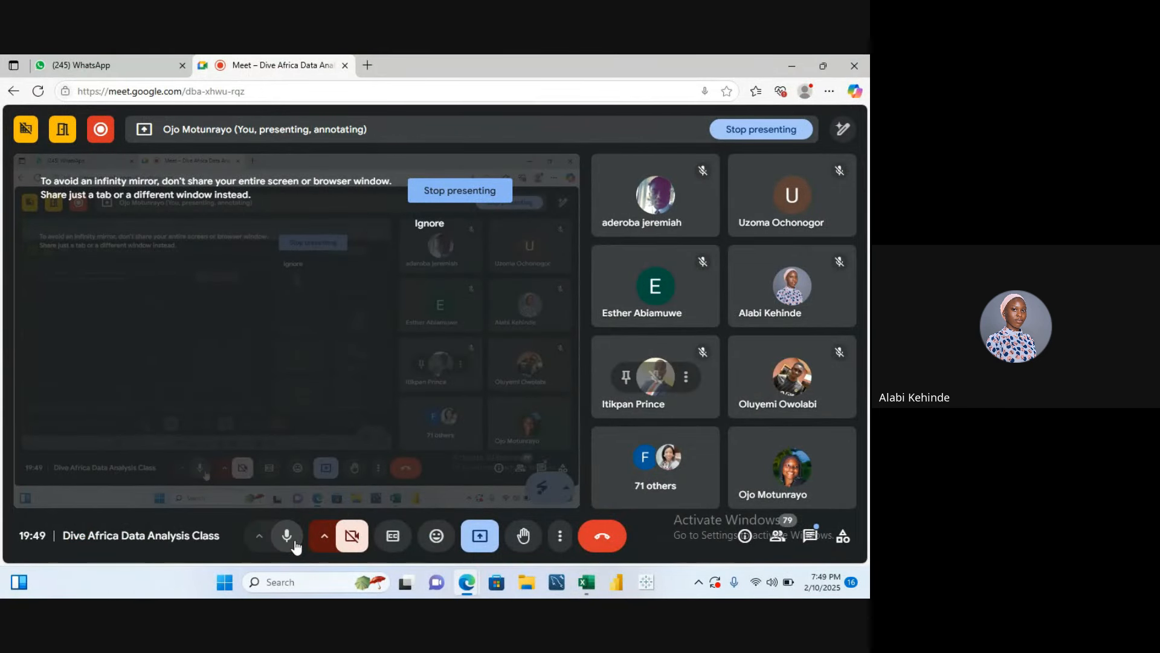
mouse_move(594, 579)
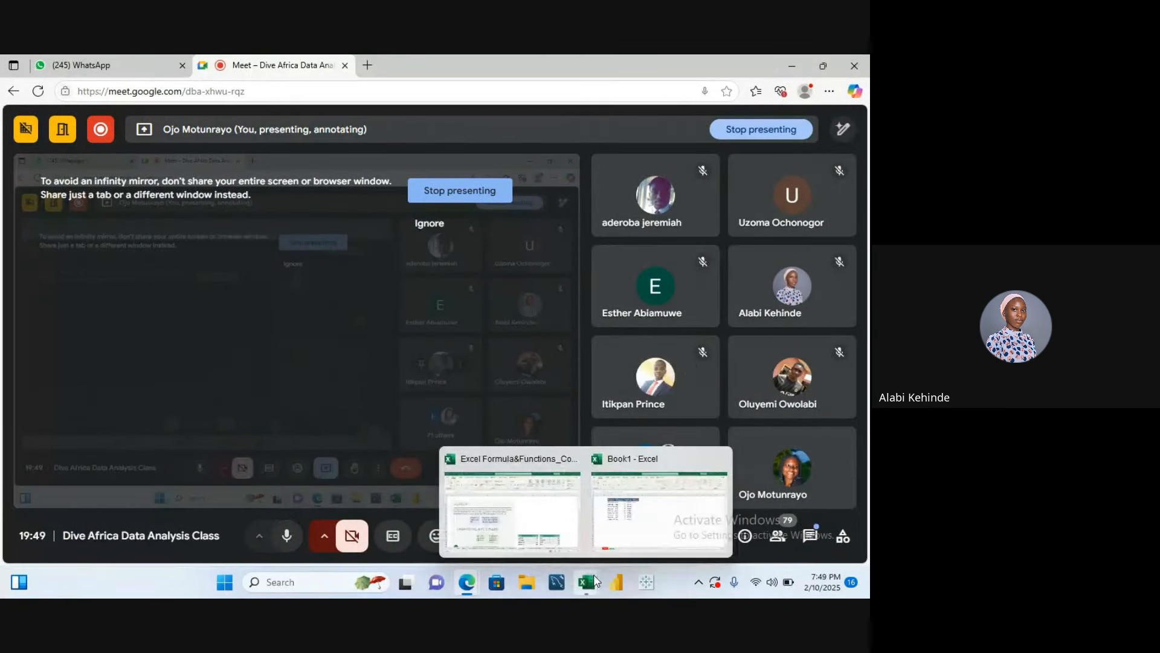
click(613, 540)
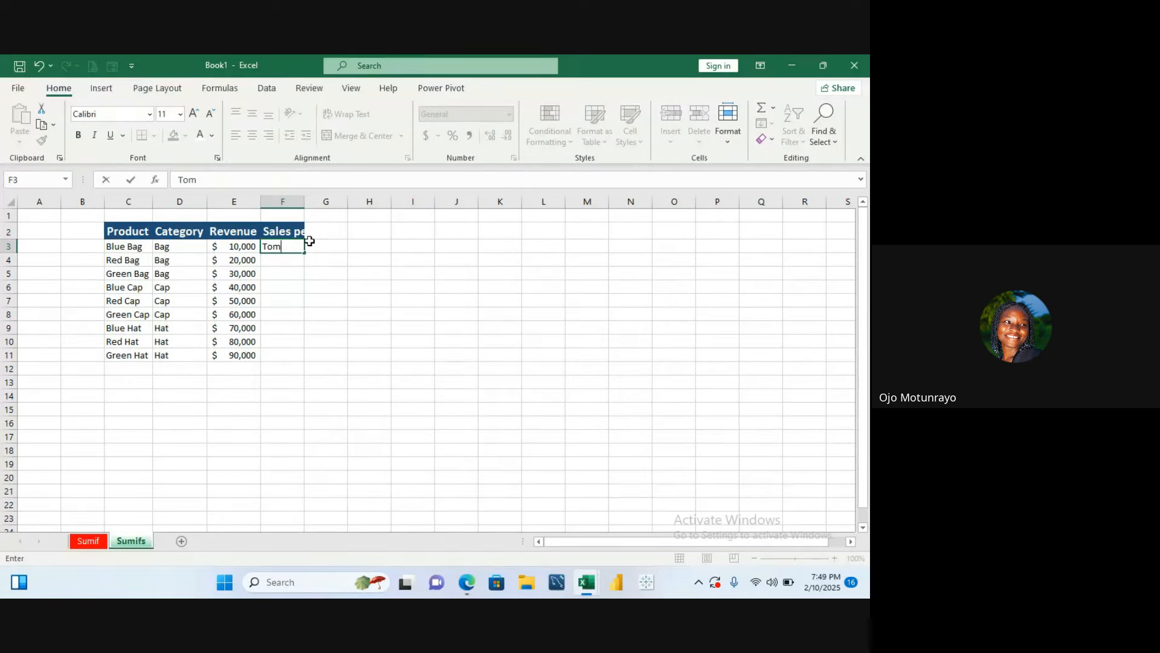
- Clear the name just typed in F3
click(292, 246)
key(BackSpace)
key(BackSpace)
key(BackSpace)
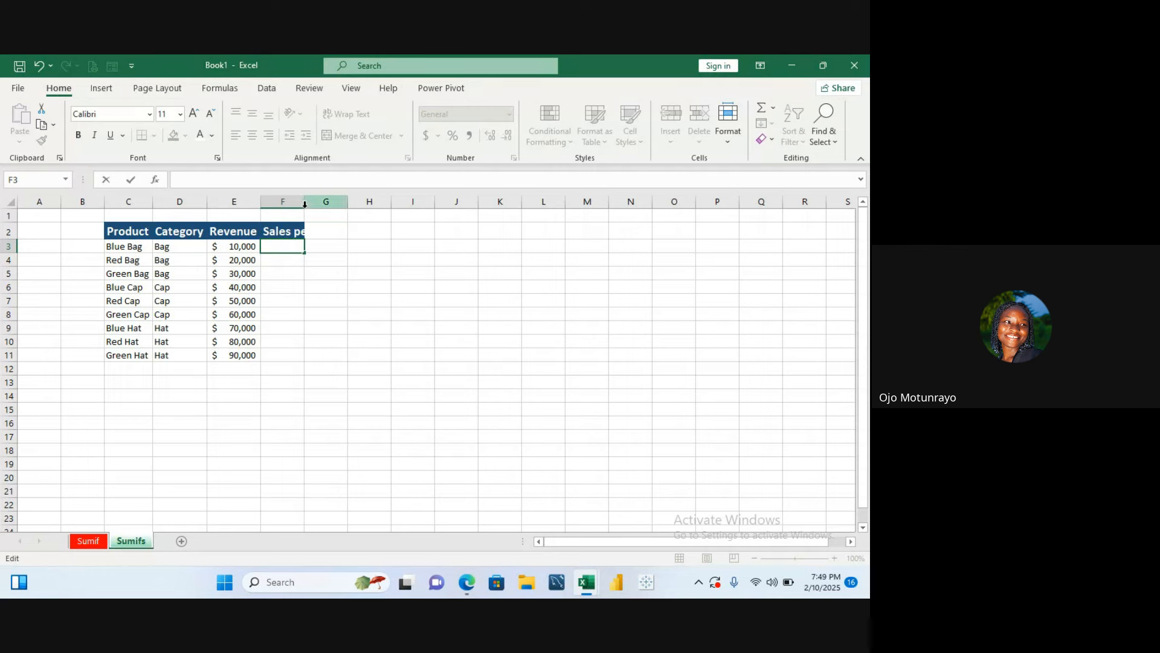
- Widen column F so the Sales person header fits fully
click(283, 232)
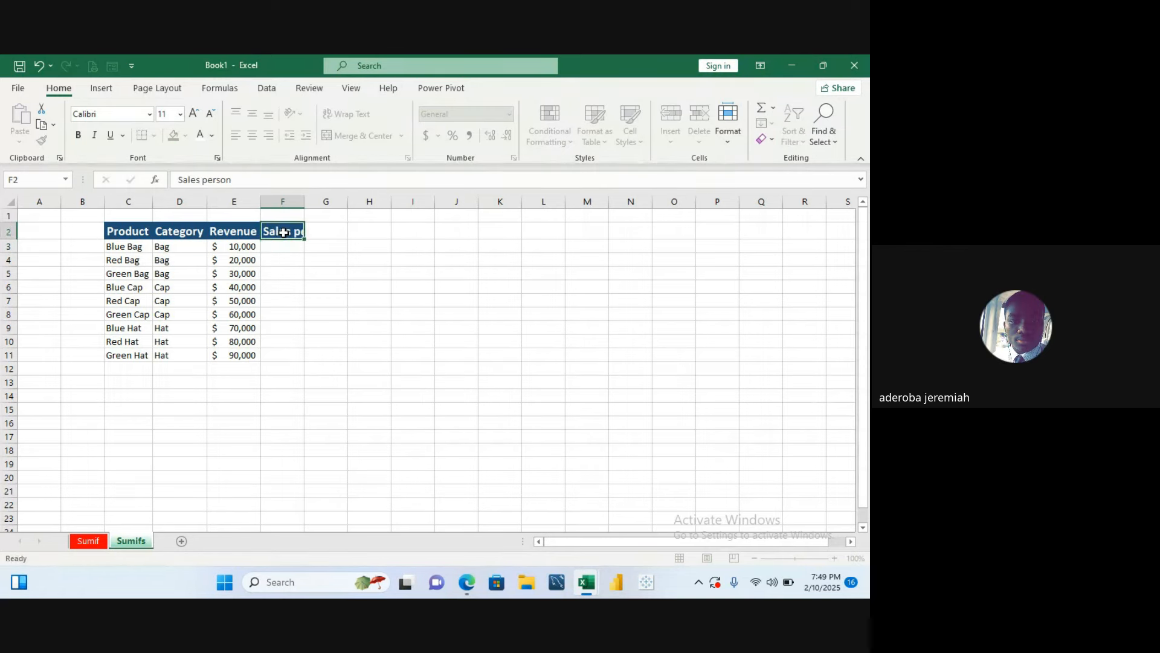
click(230, 241)
click(233, 231)
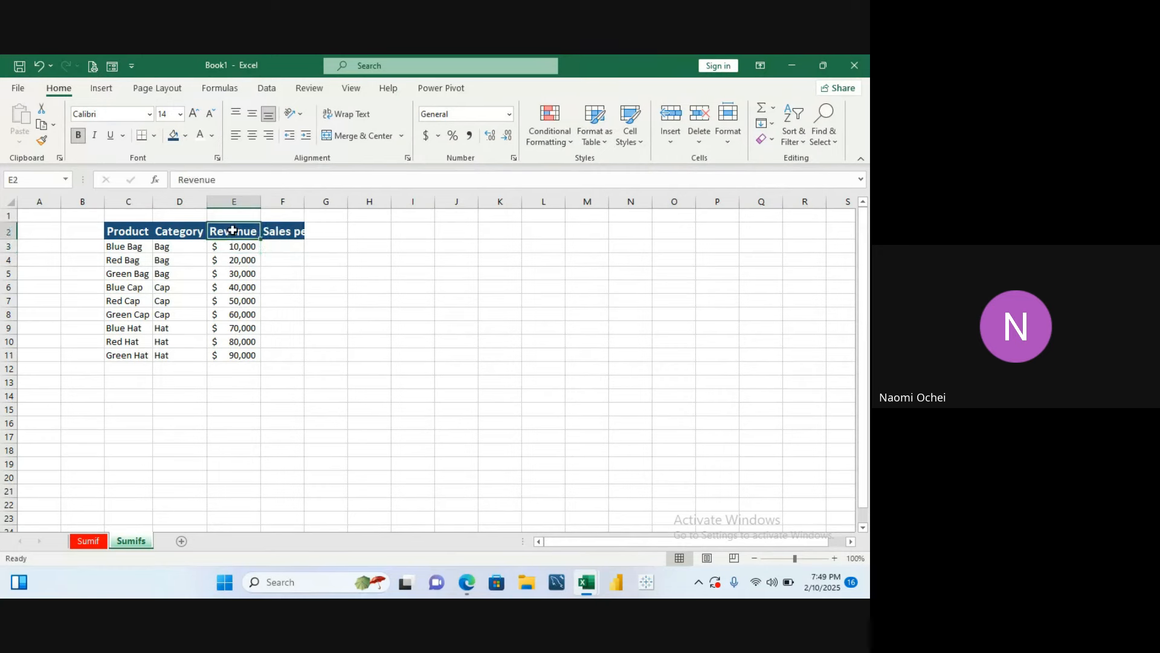
click(285, 233)
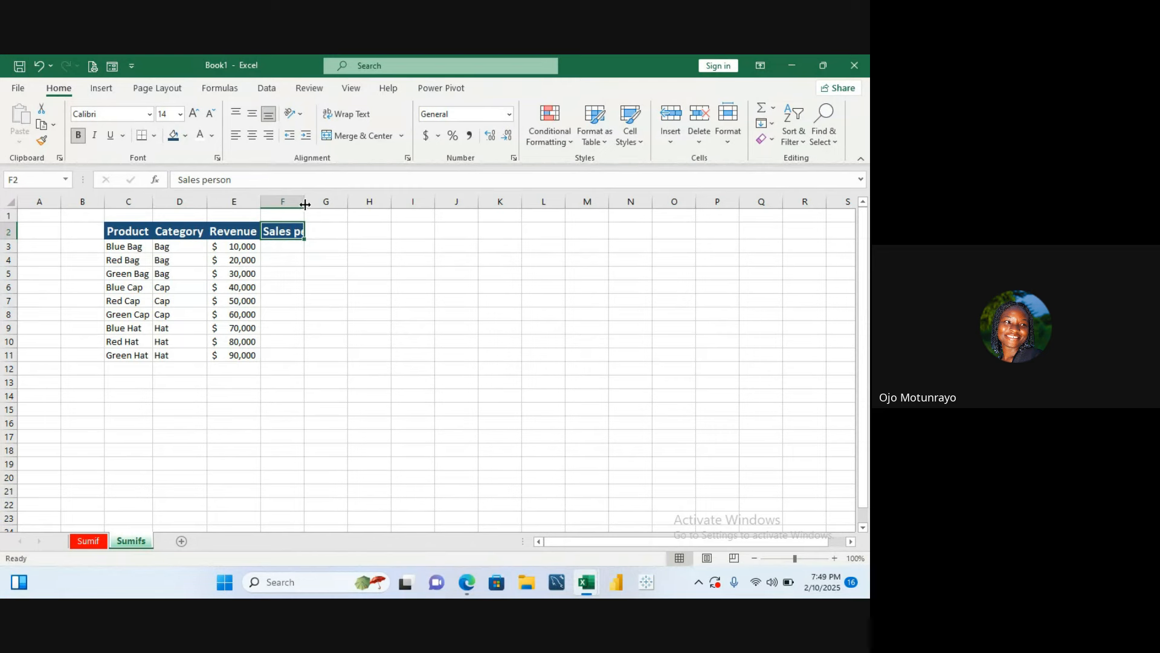
drag(305, 204, 321, 203)
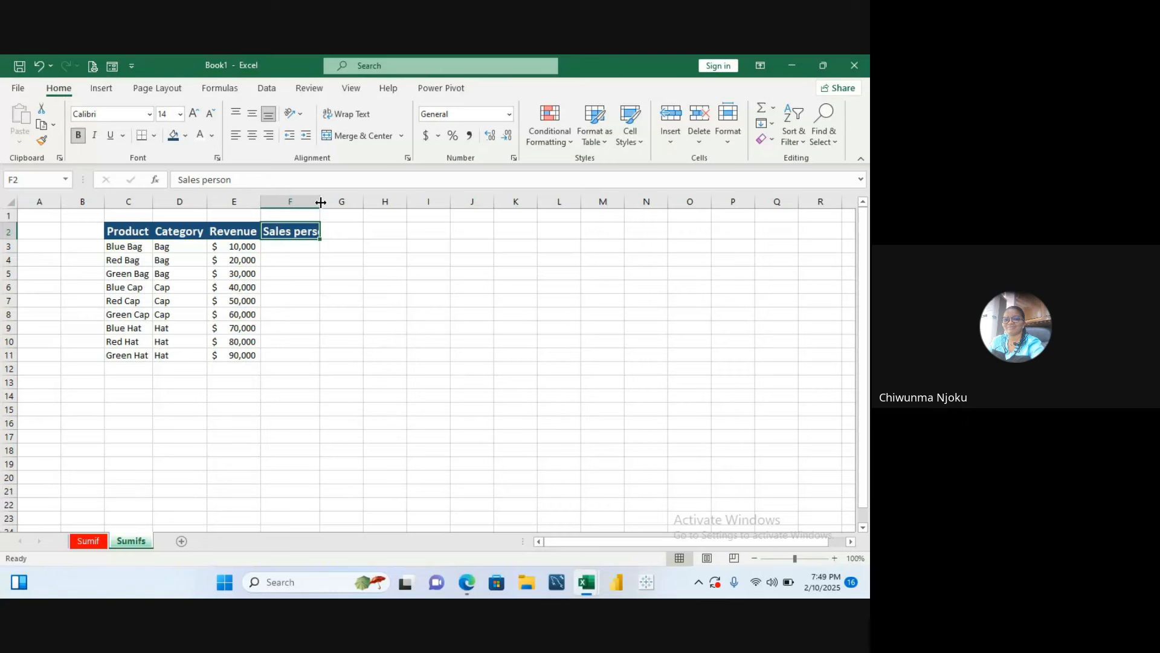
drag(321, 203, 345, 202)
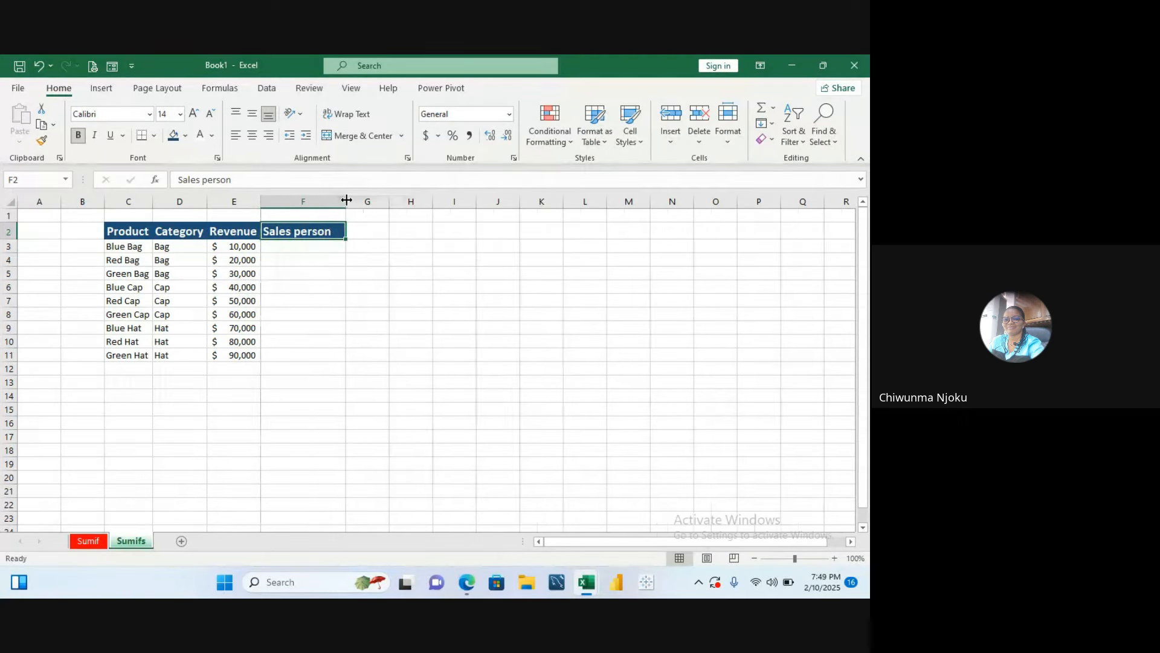
click(275, 251)
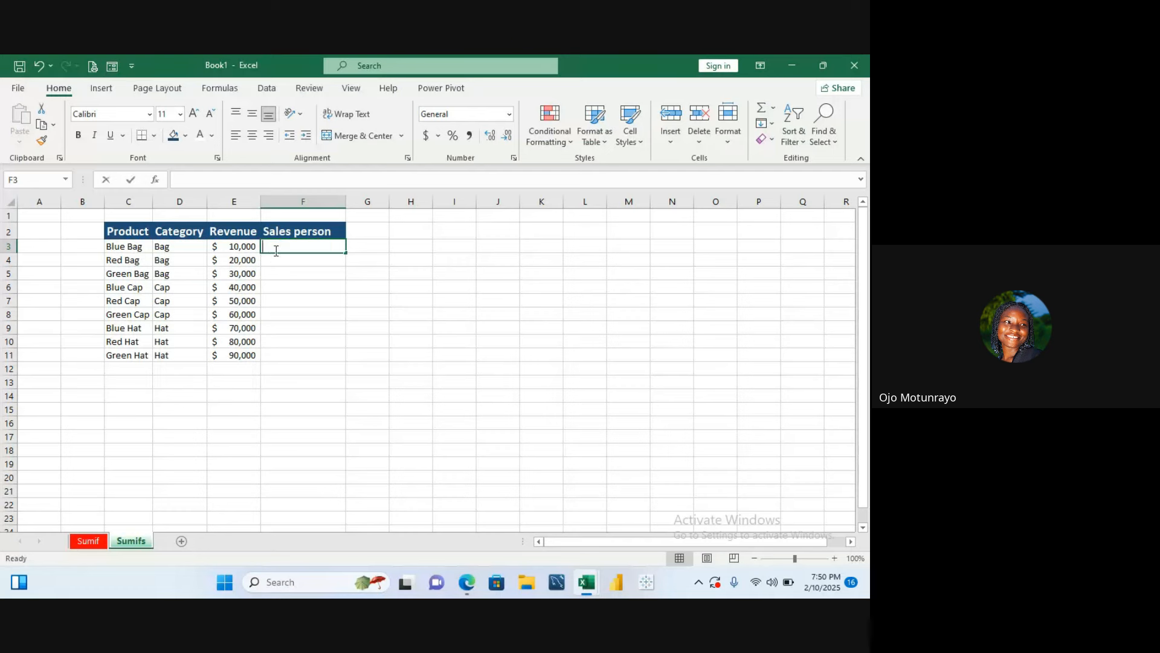
- Enter salespeople's first names in F3 through F5 under Sales person
text(Ader)
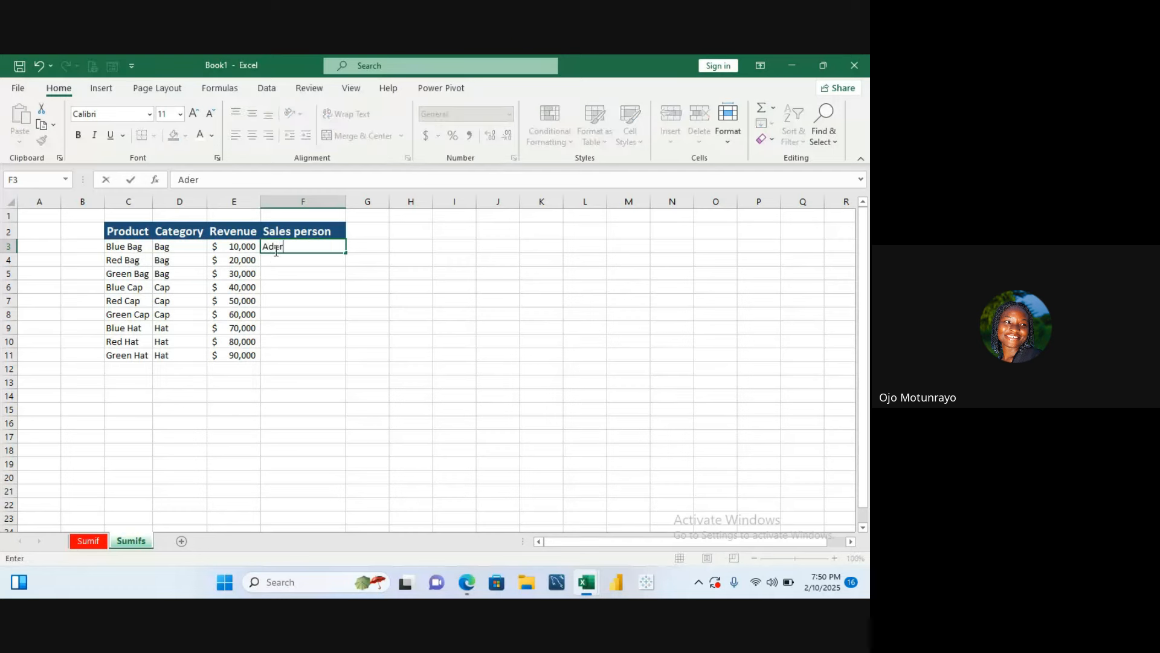
text(oba)
click(284, 261)
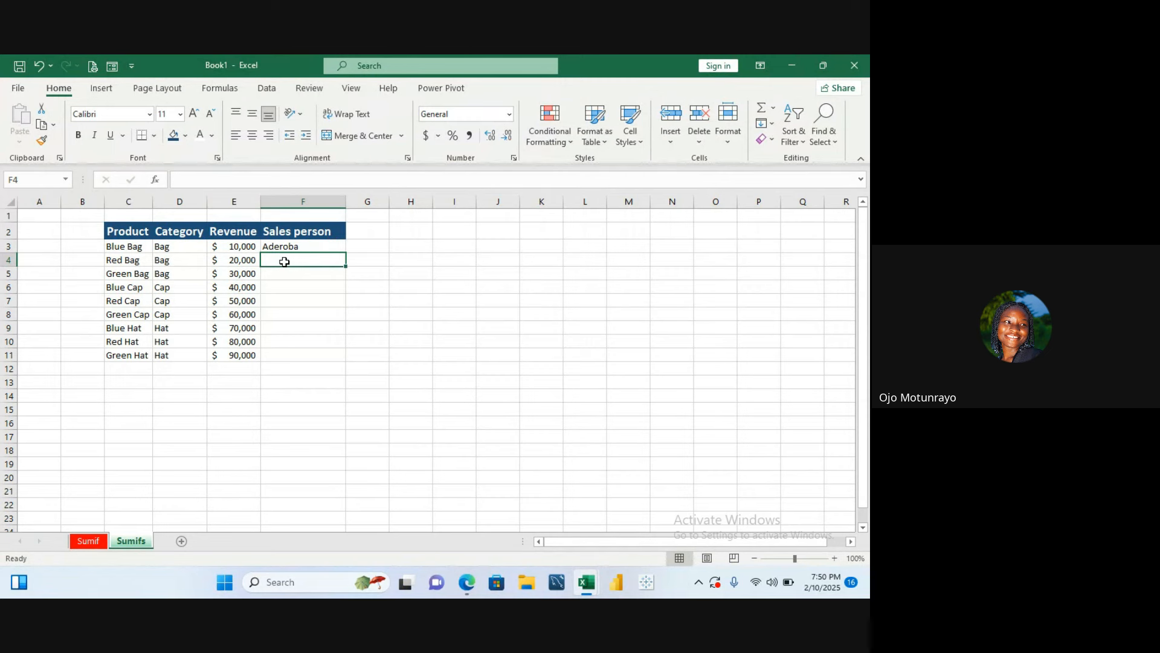
text(Yemi)
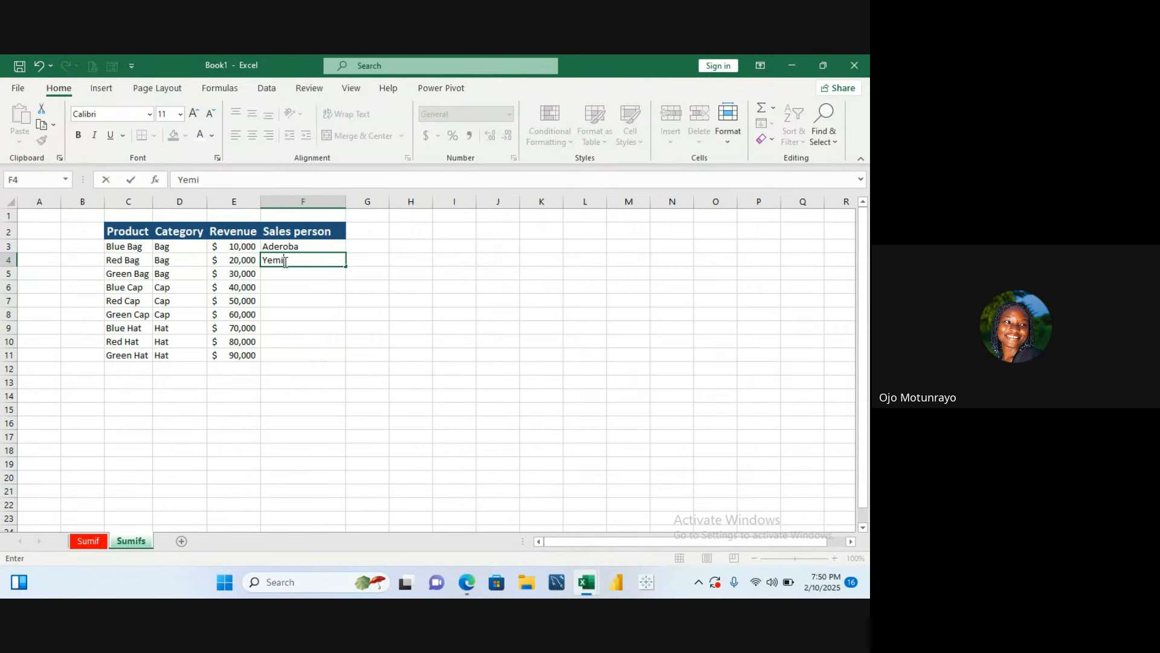
key(Return)
text(Yemi)
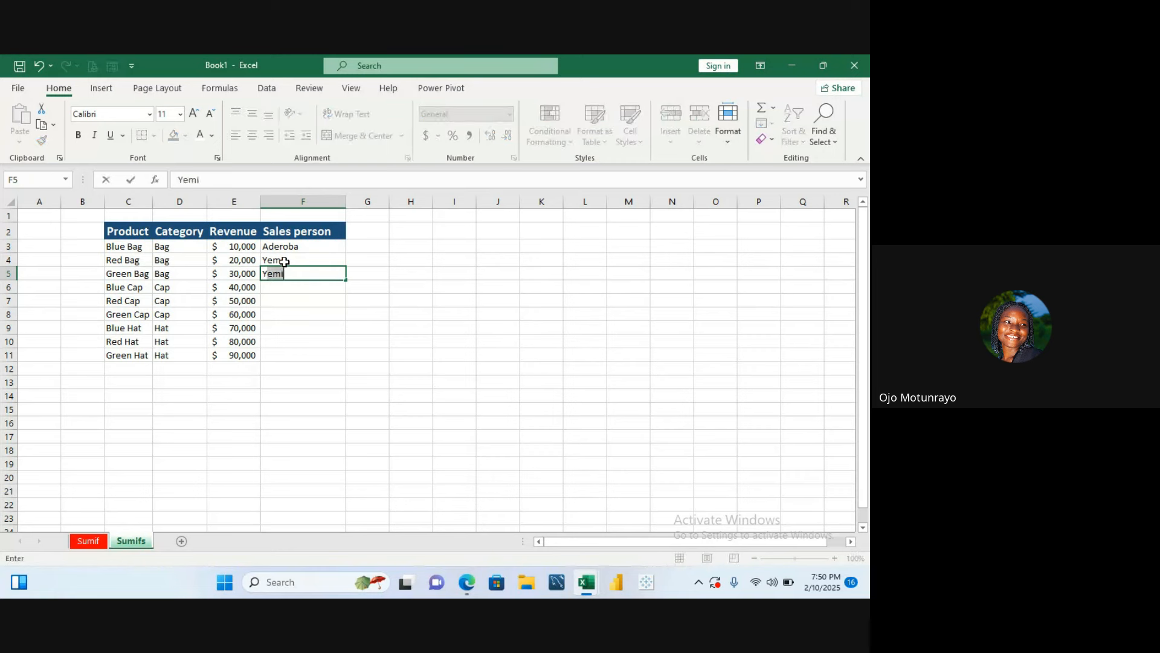
key(Return)
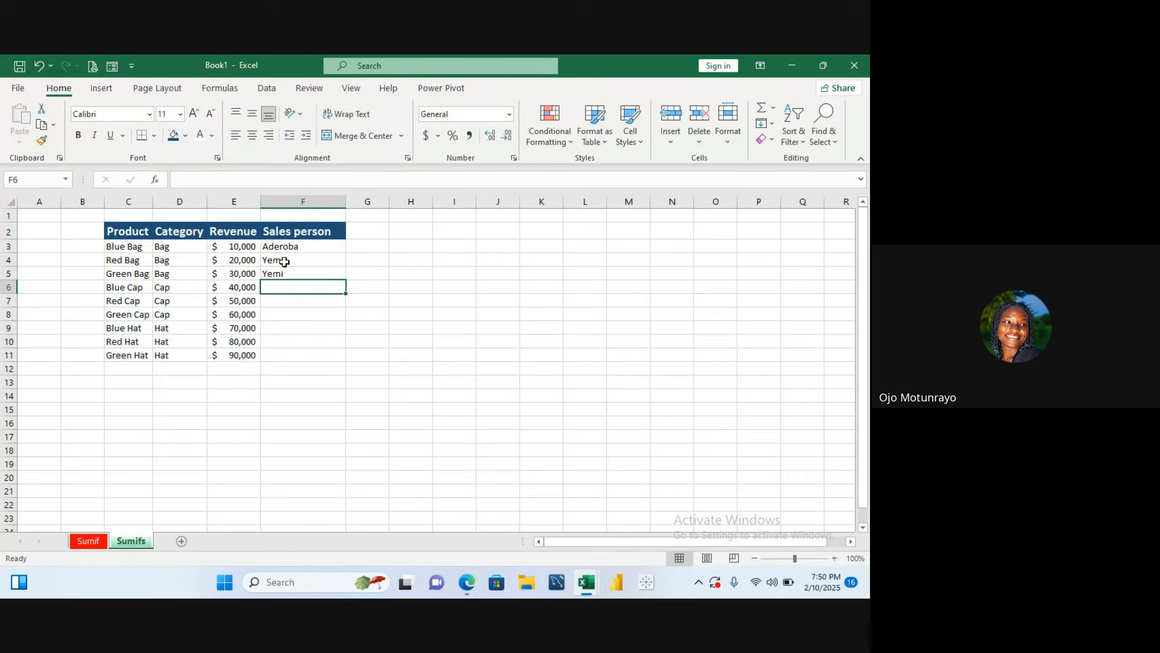
- Enter salespeople's first names in F6 through F9, repeating names for shared sellers
text(Ayo)
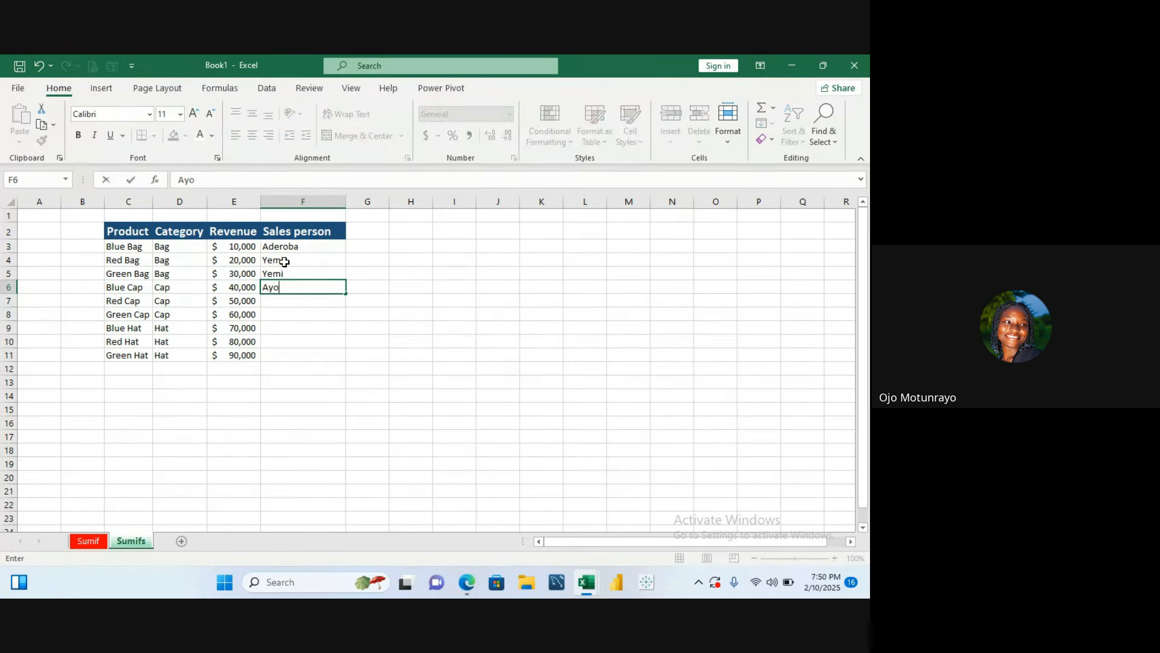
key(Return)
text(A)
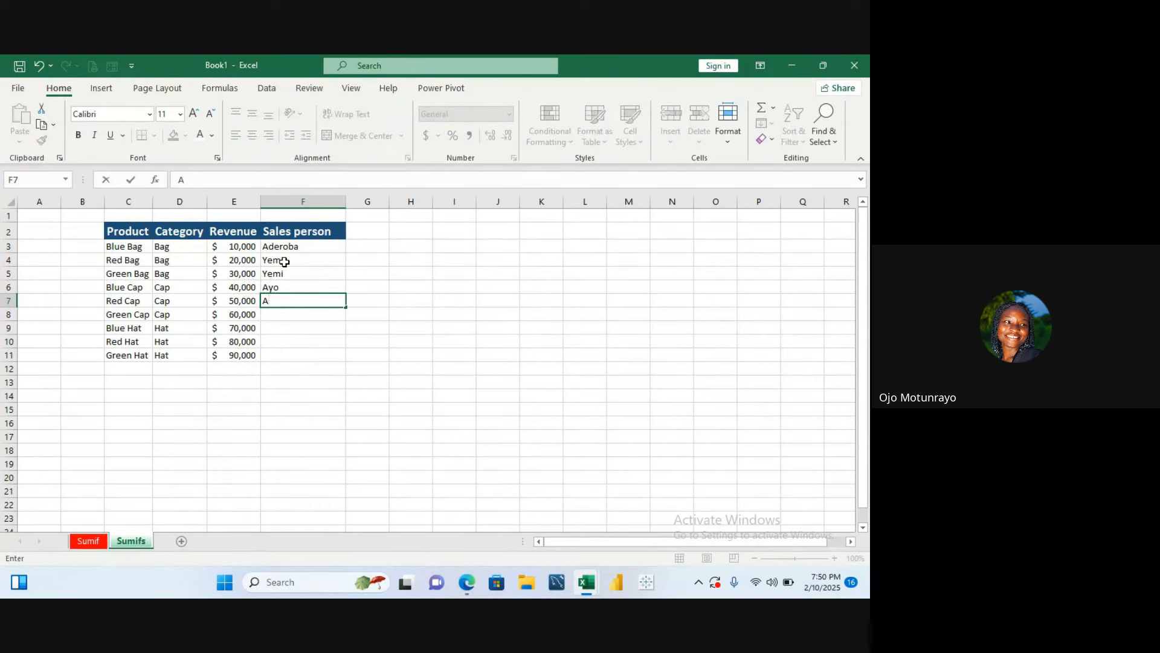
text(deroba)
key(Return)
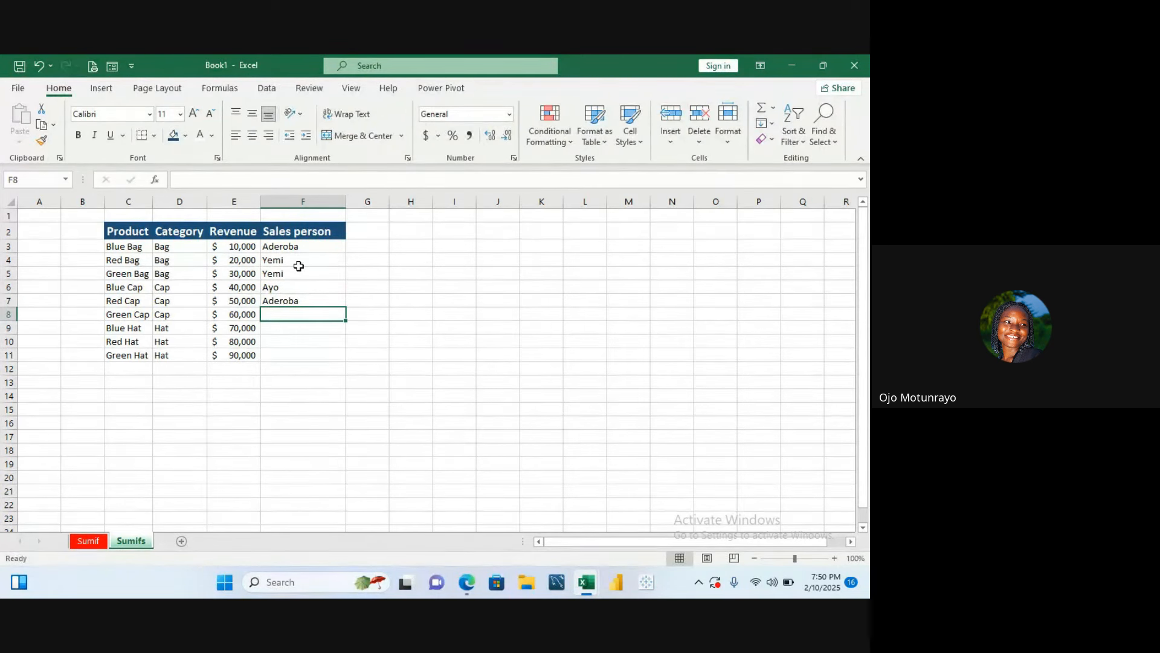
text(Bola)
key(Return)
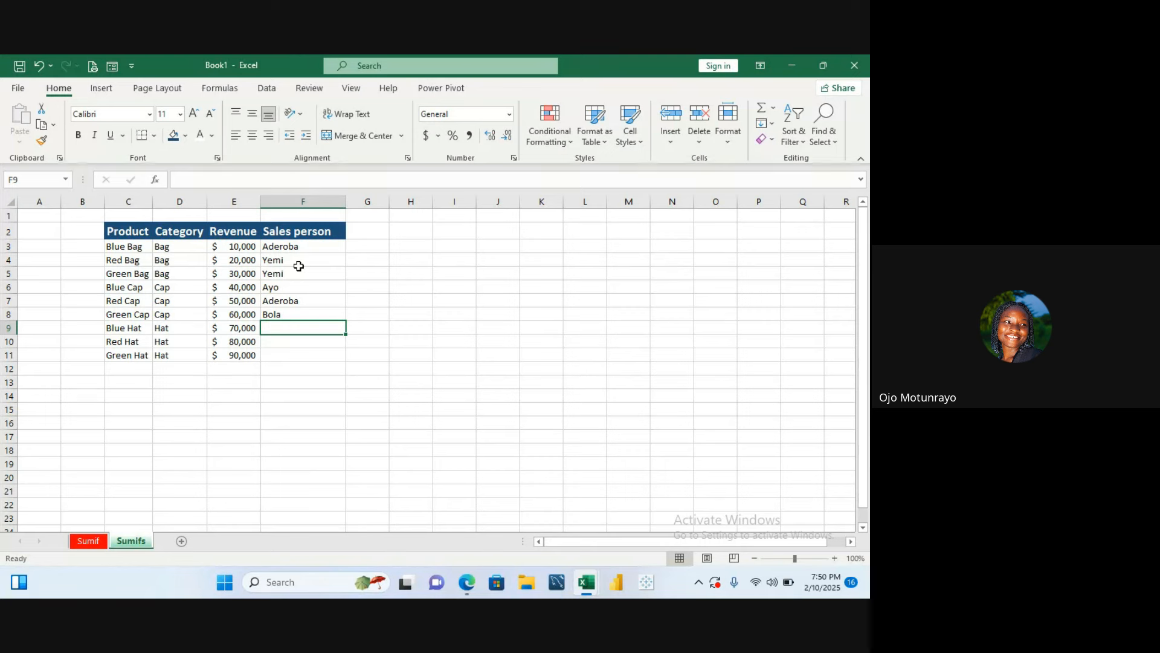
text(Bola)
key(Return)
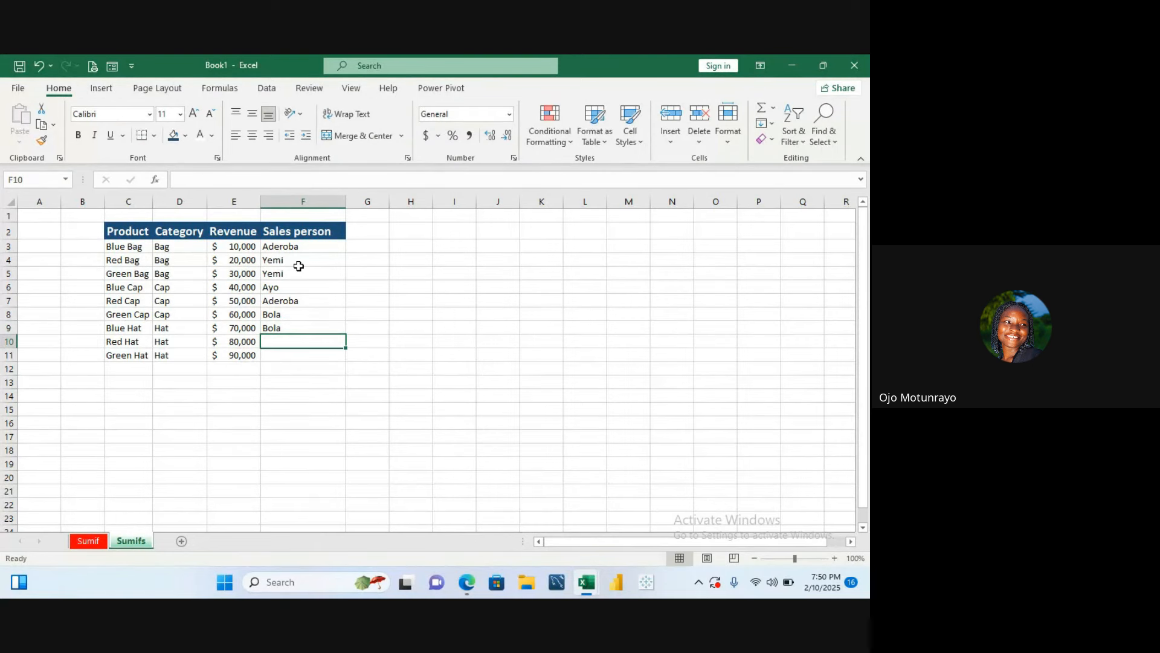
- Enter Aderoba in F10 and Tope in F11 under Sales person
text(Adew)
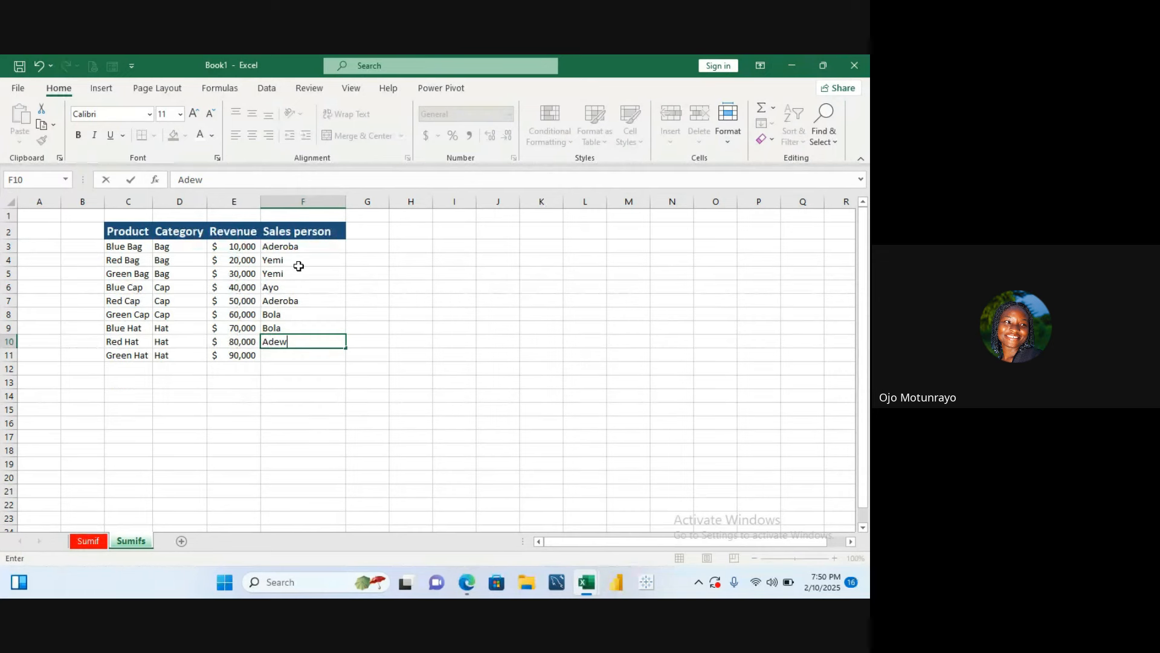
key(BackSpace)
text(roba)
key(Return)
text(B)
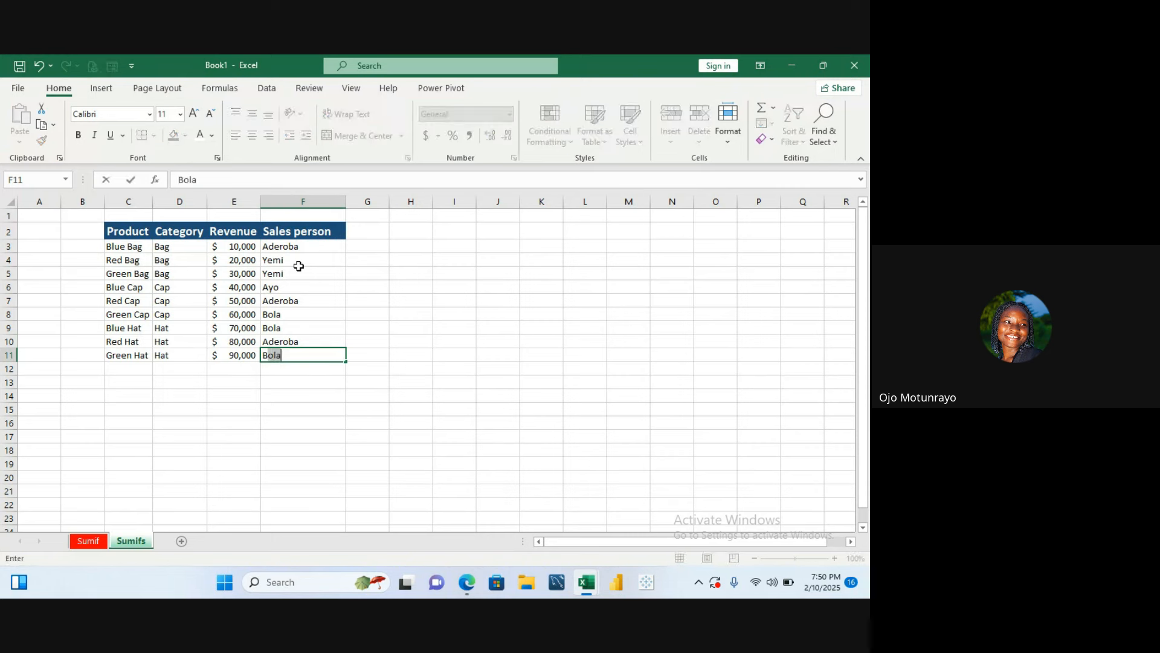
key(BackSpace)
key(BackSpace)
text(Tope)
click(382, 259)
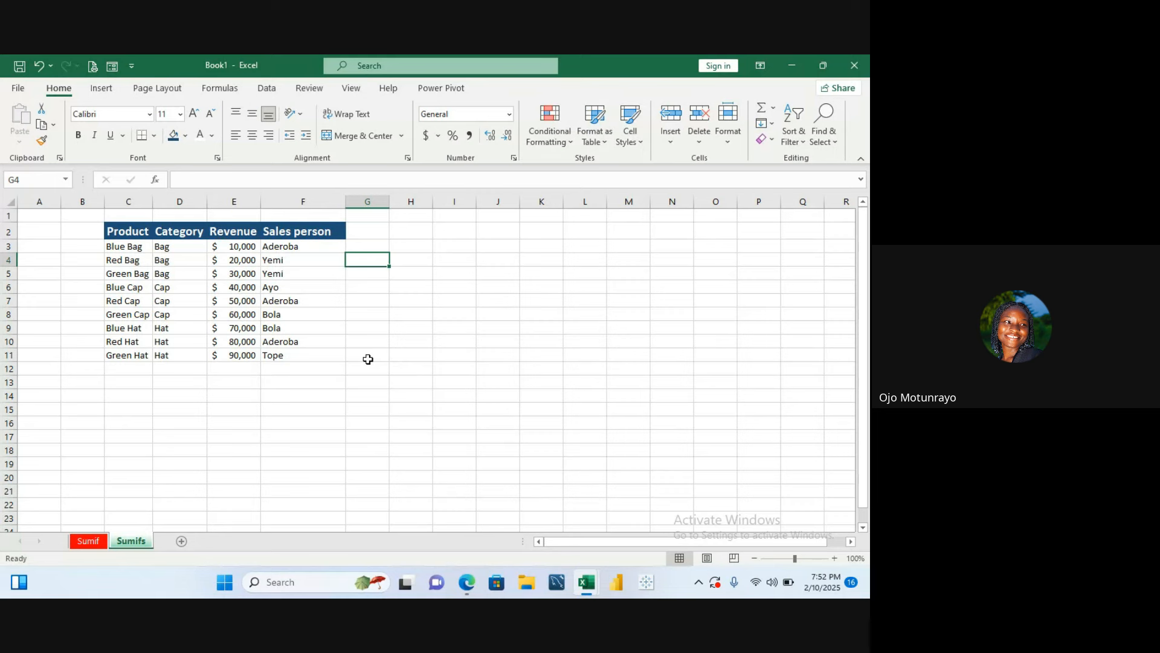
- Start a SUMIFS formula in F12 with Revenue E3:E11 as sum range and Category D3:D11 as first criteria range
click(270, 370)
text(=)
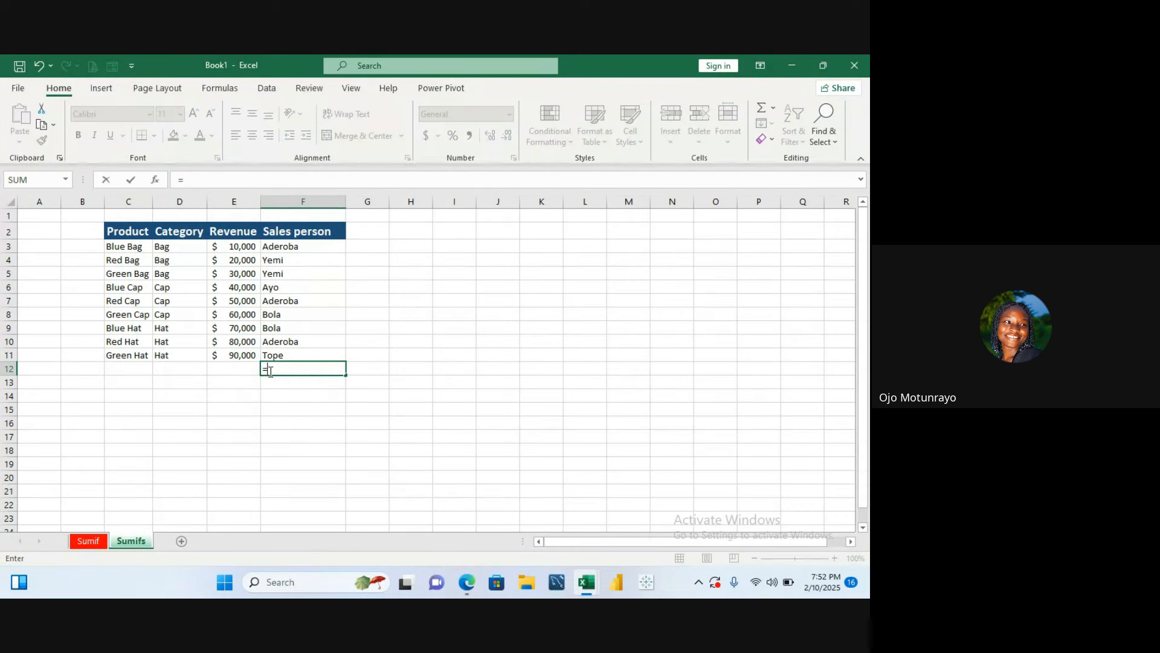
text(sum)
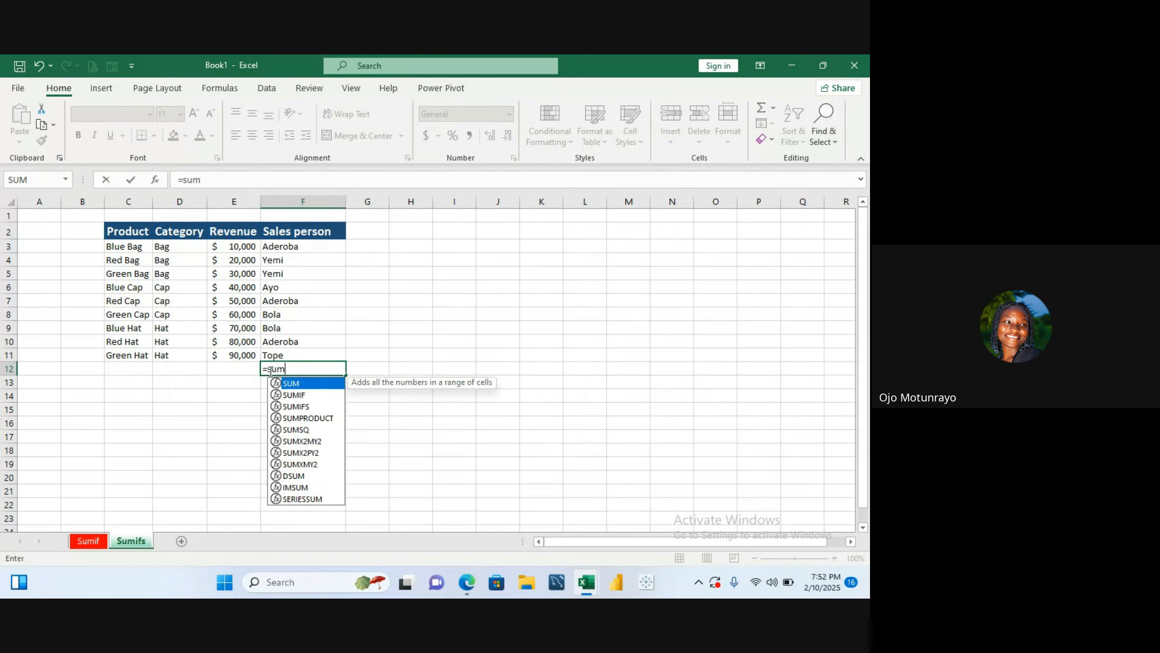
text(ifs)
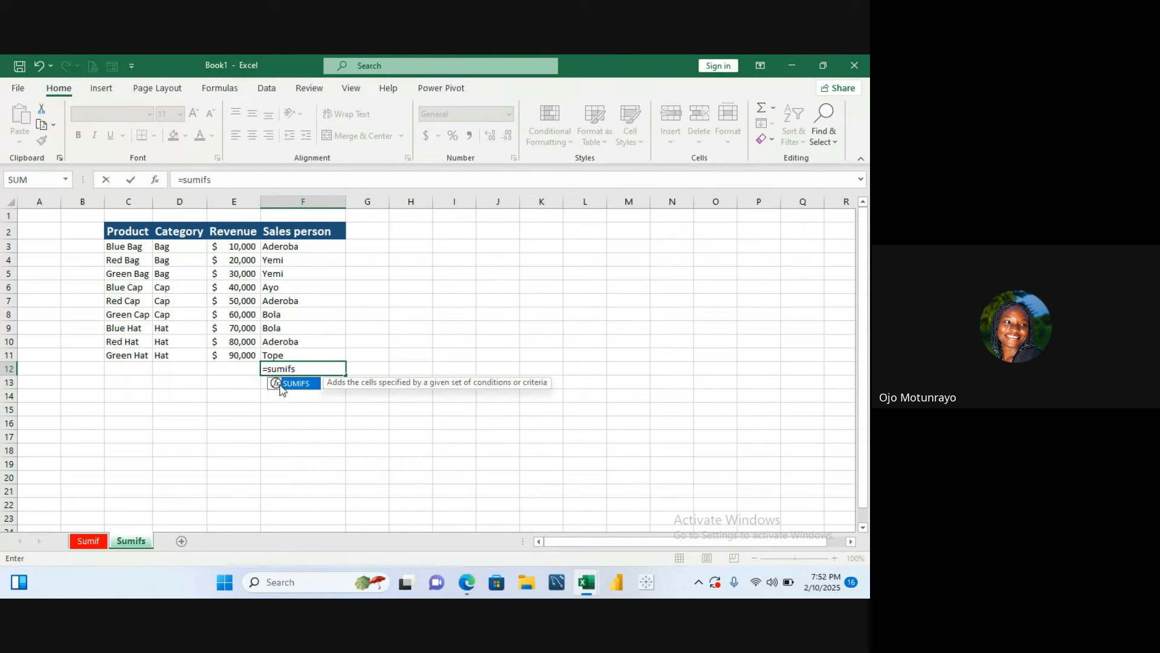
double_click(288, 386)
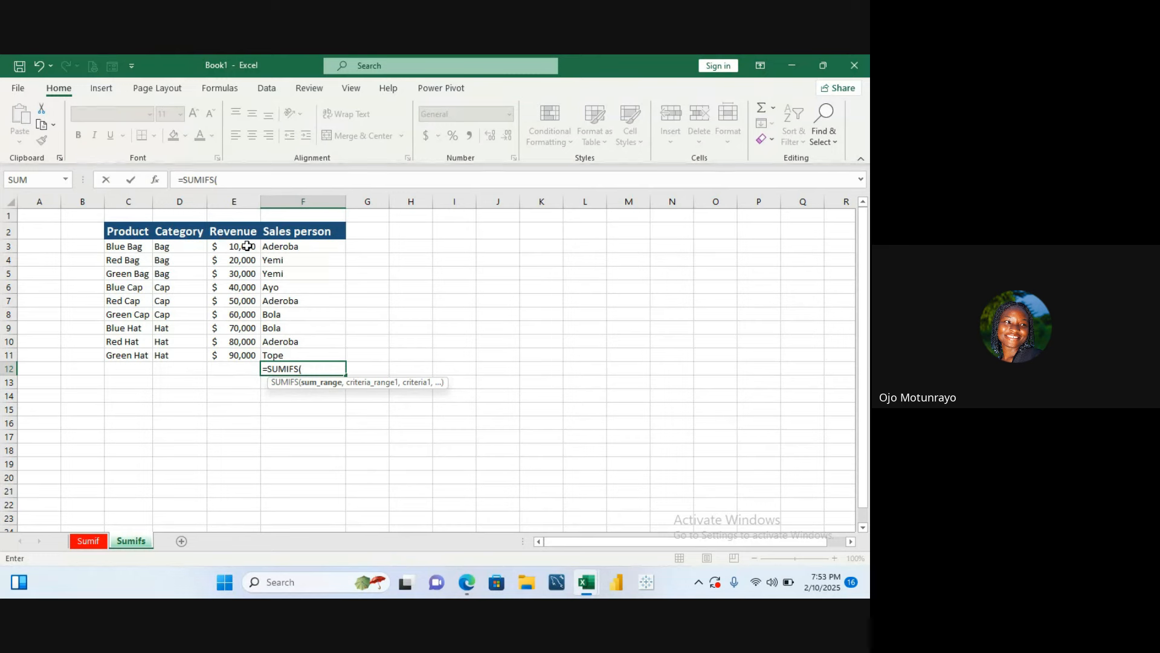
drag(247, 246, 240, 357)
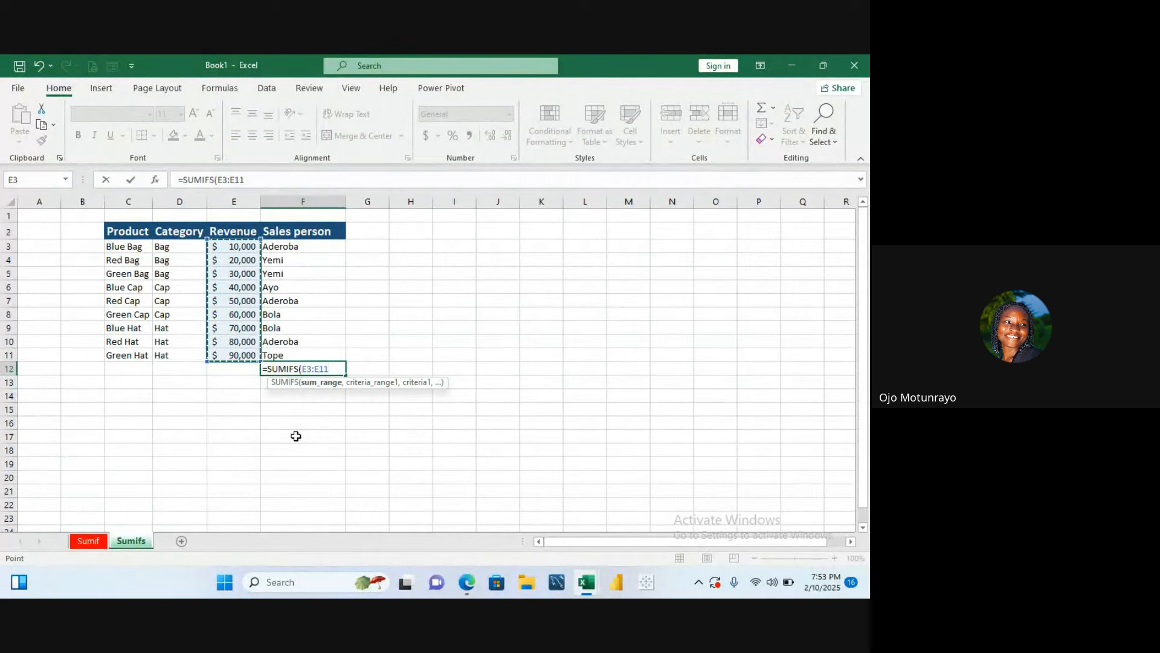
text(,)
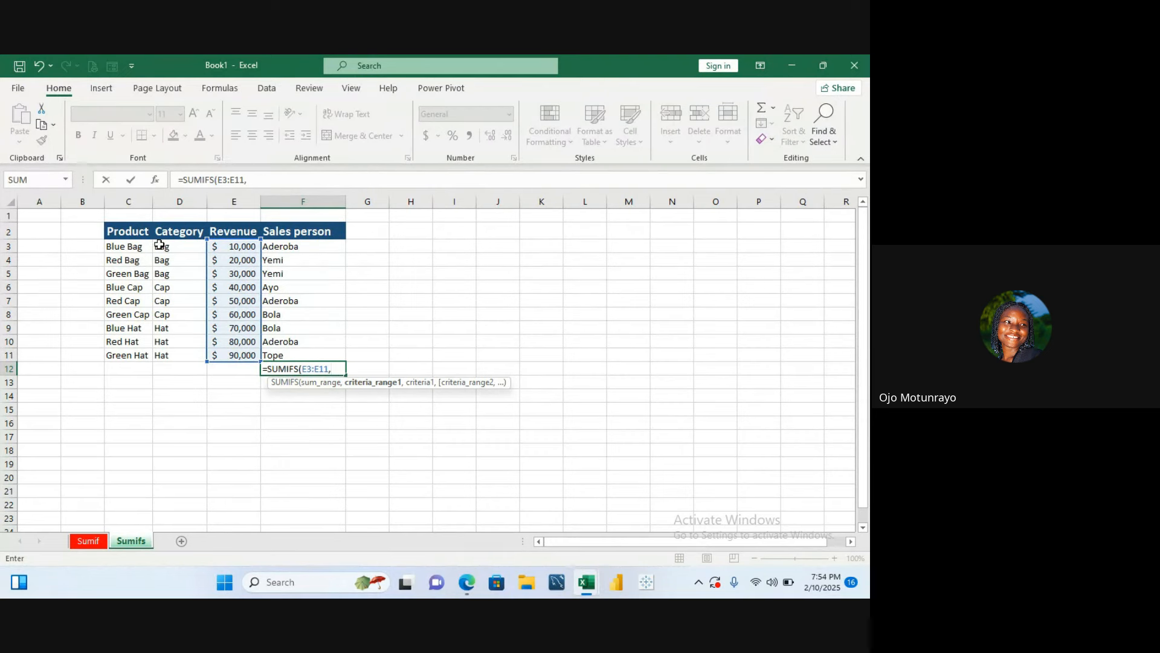
drag(164, 246, 164, 365)
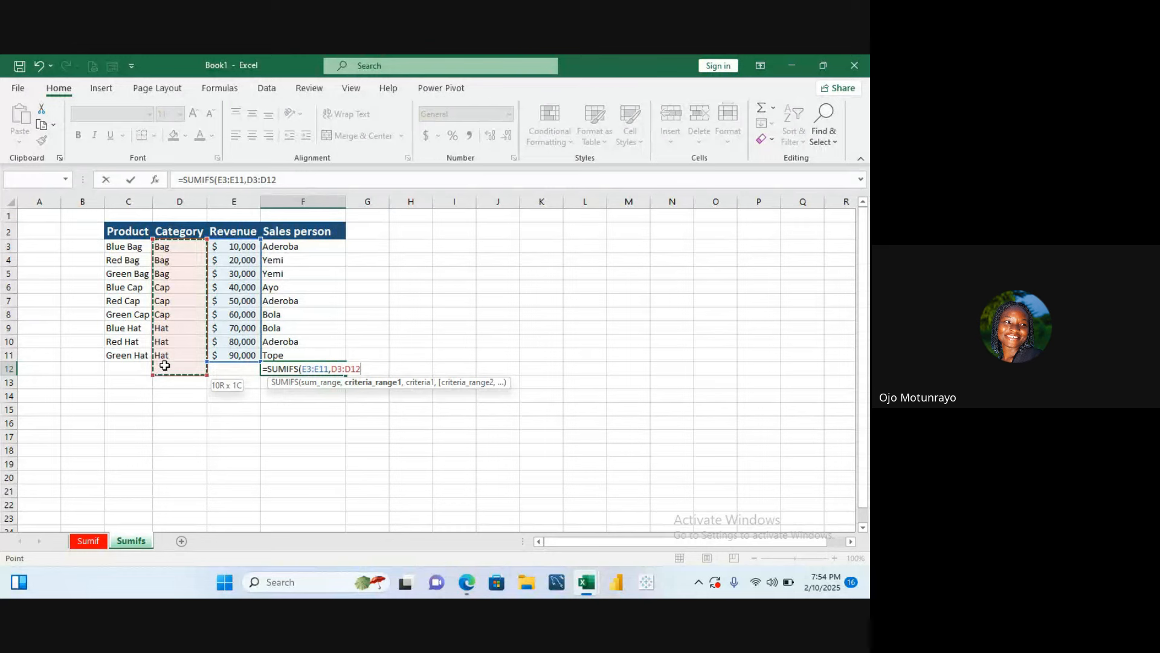
drag(165, 366, 162, 357)
text(,)
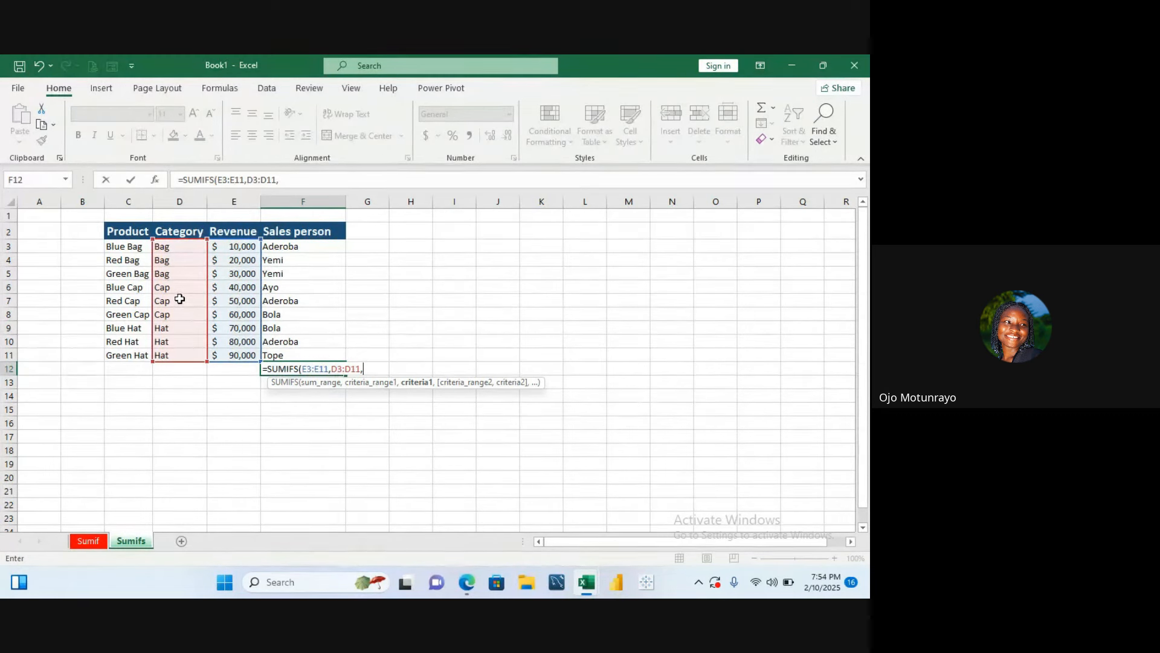
- Complete the SUMIFS with criterion D3, second range F3:F11 and criterion F3, and enter it
click(194, 243)
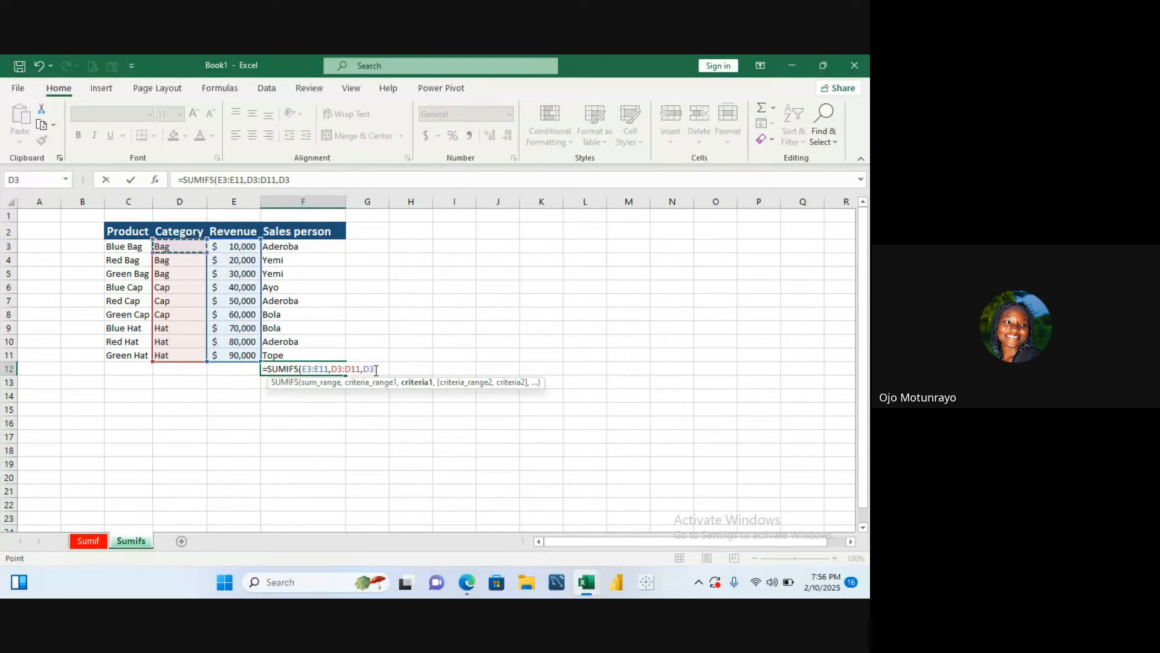
text(,)
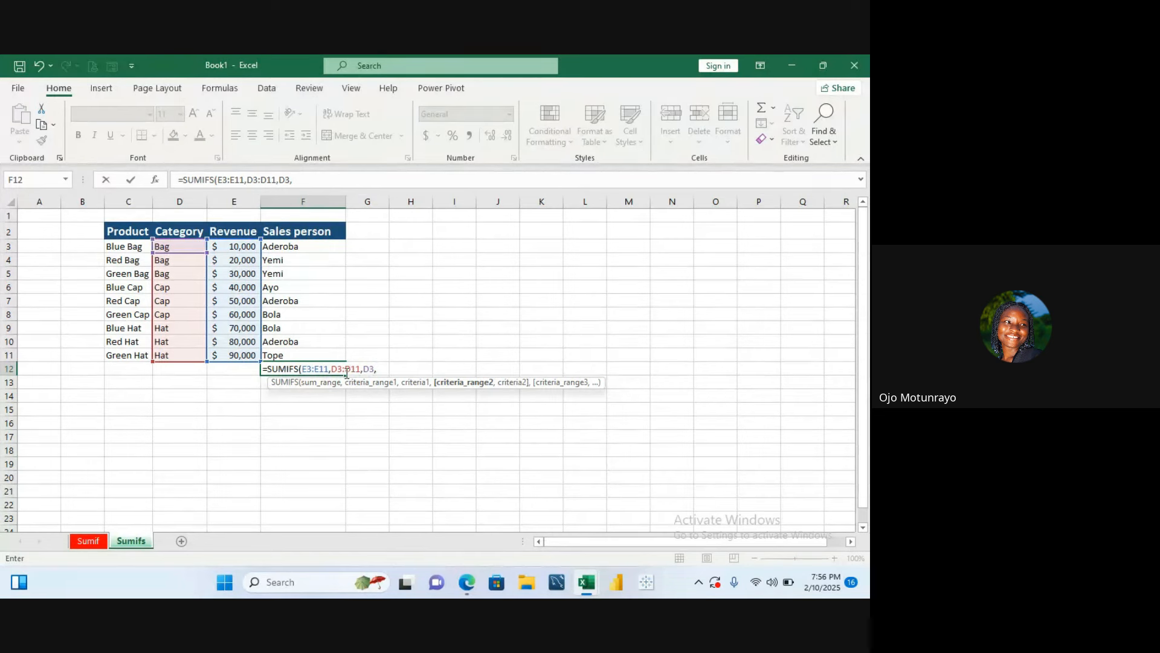
drag(311, 246, 310, 349)
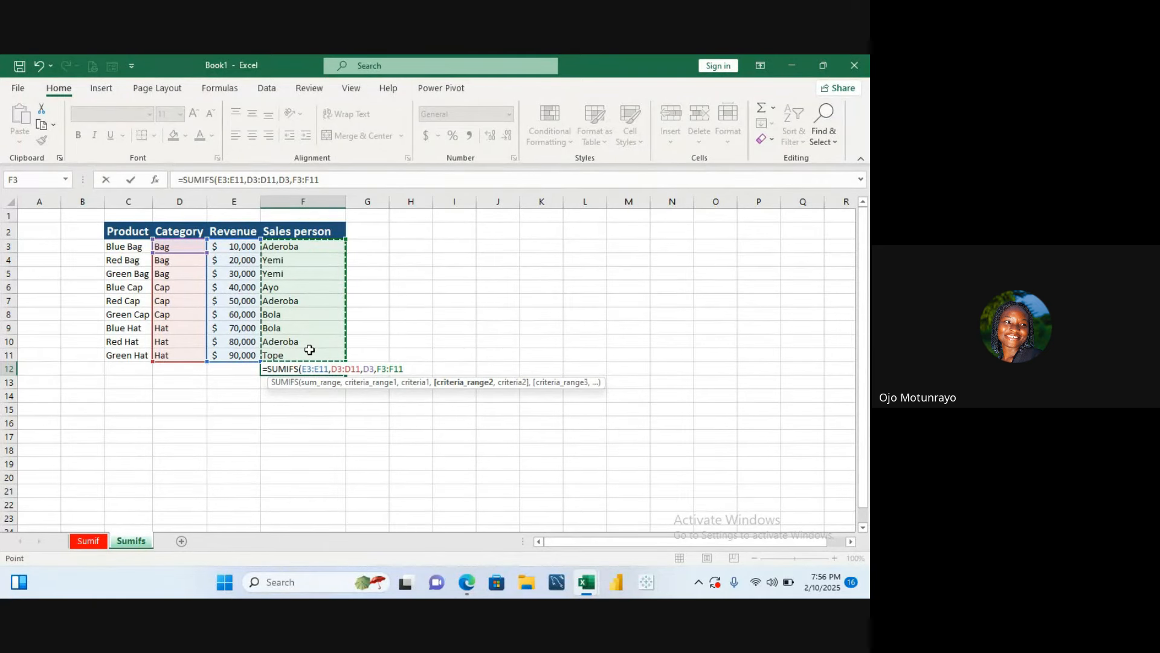
text(,)
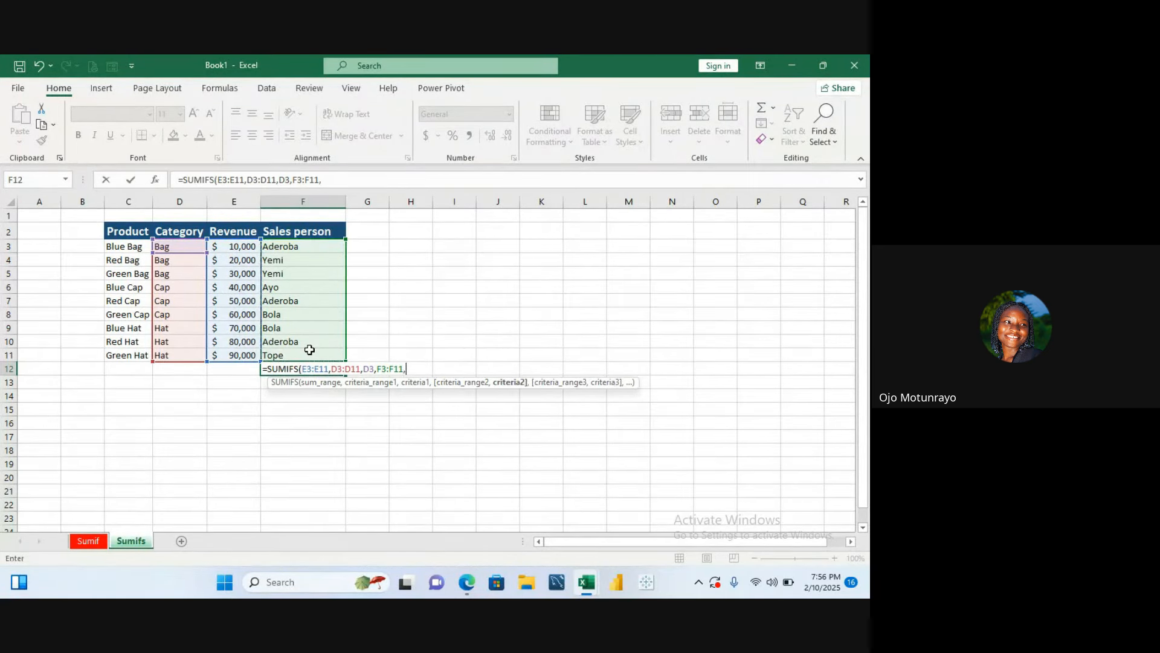
click(294, 248)
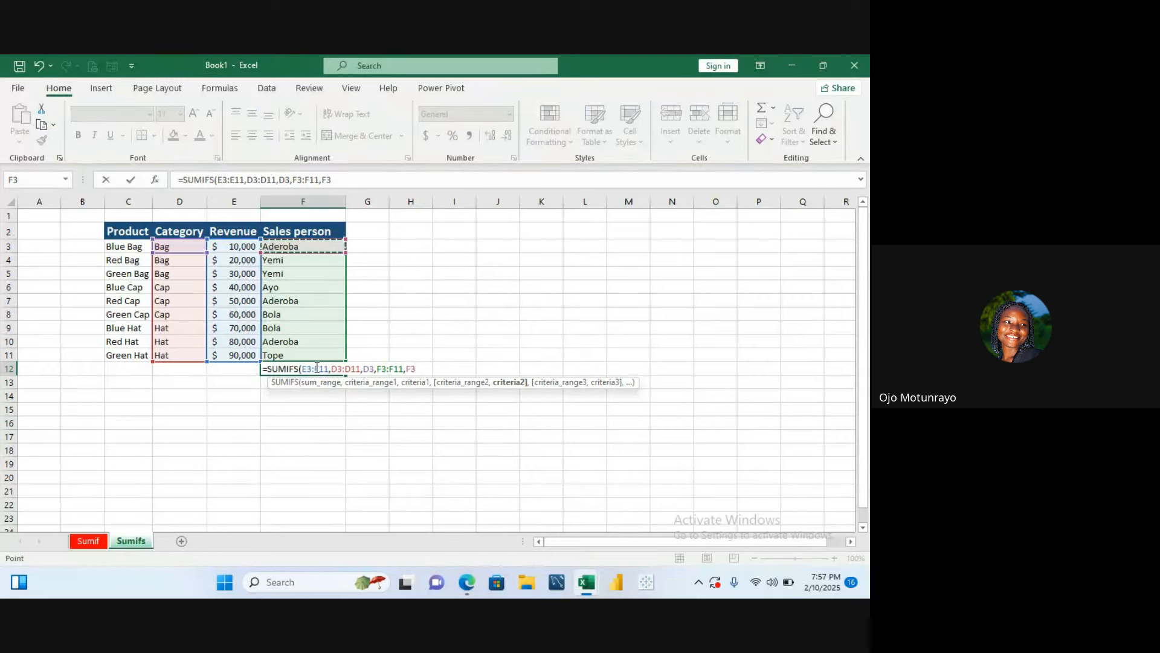
text())
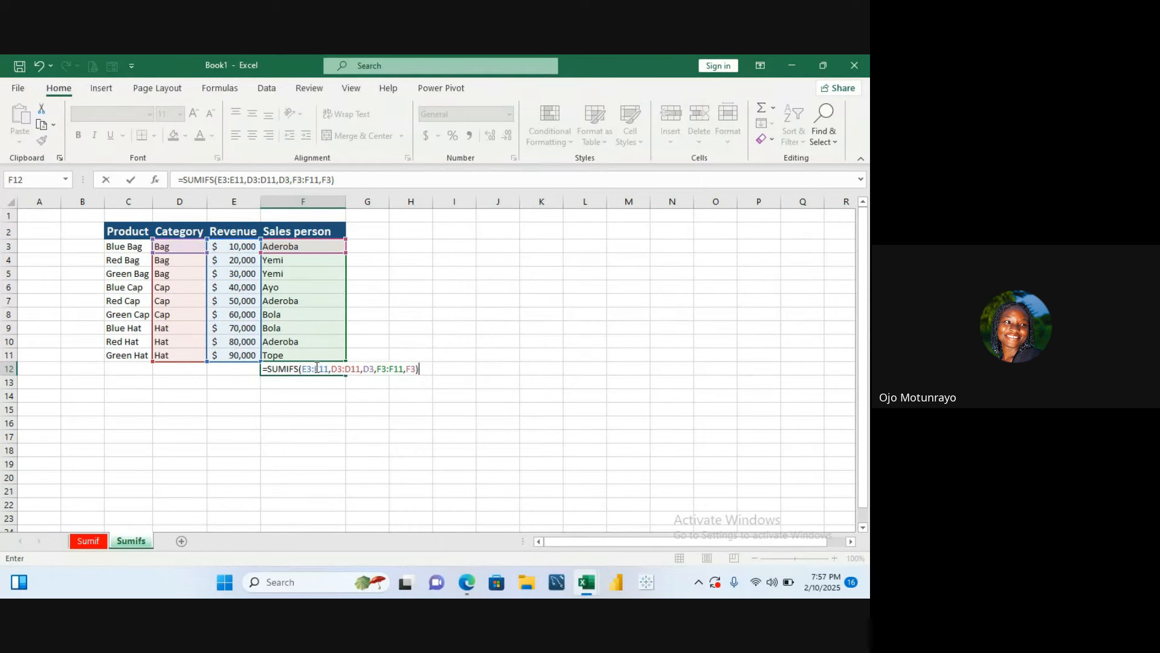
key(Return)
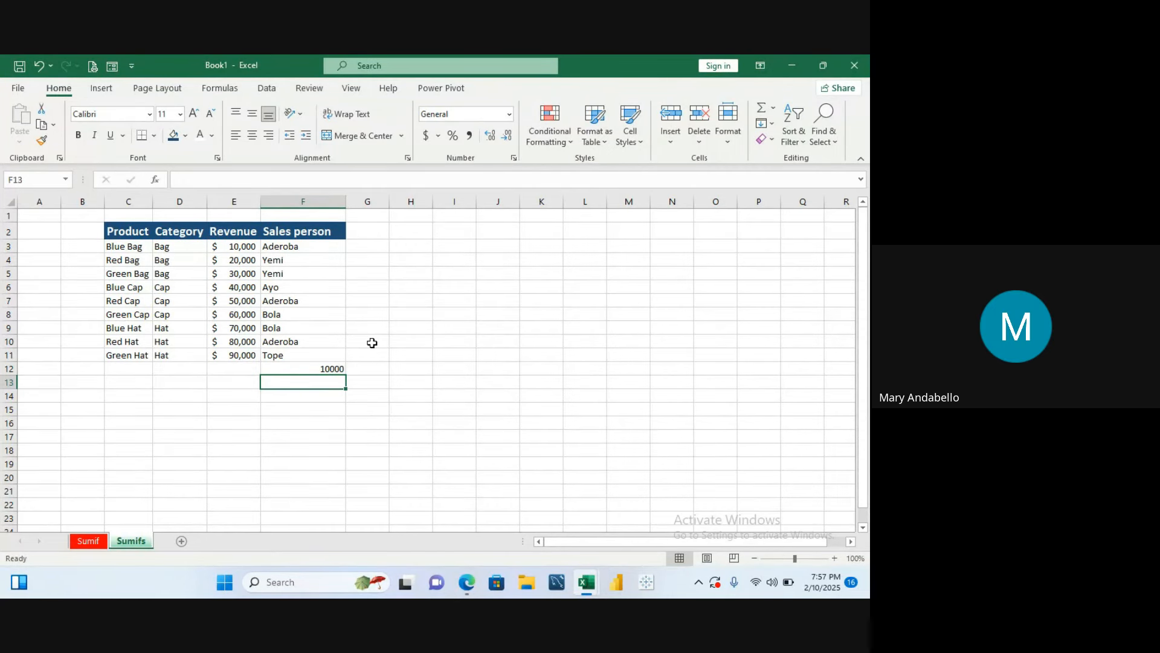
- Inspect the SUMIFS formula in F12 without changing it
double_click(336, 369)
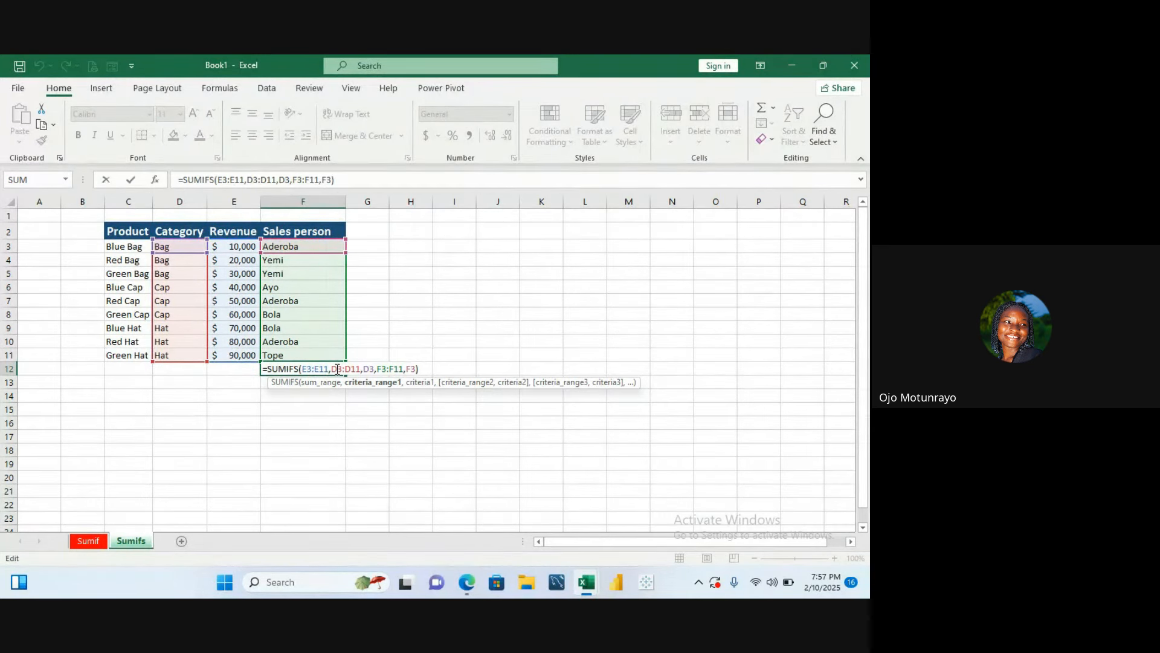
scroll(337, 369, down, 2)
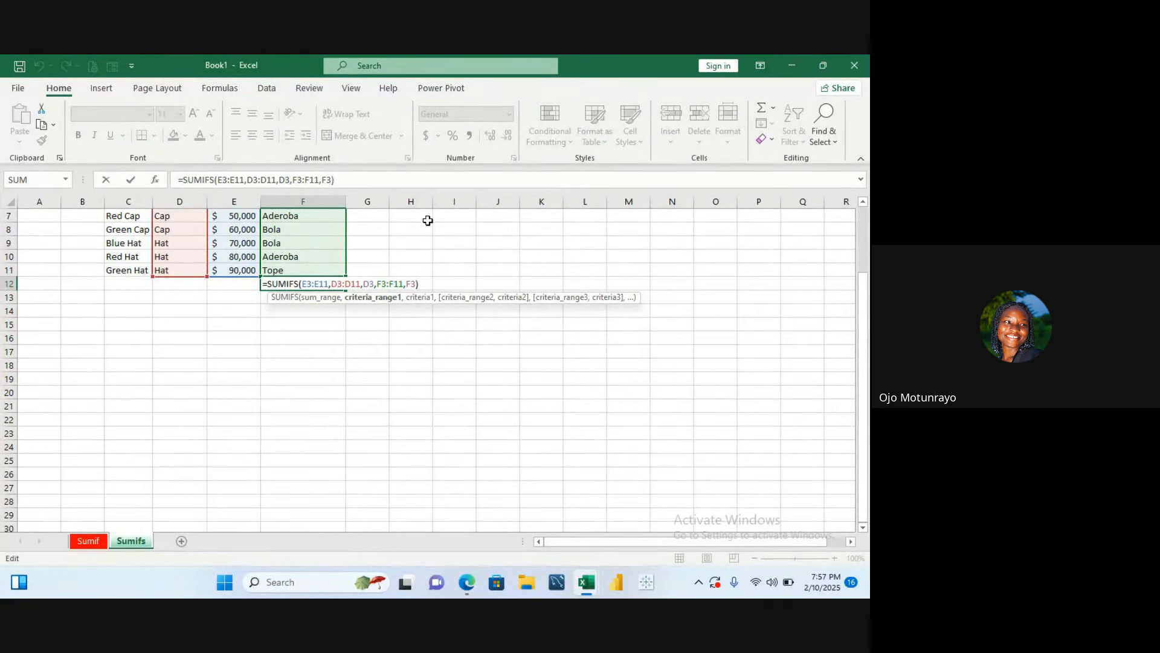
key(Home)
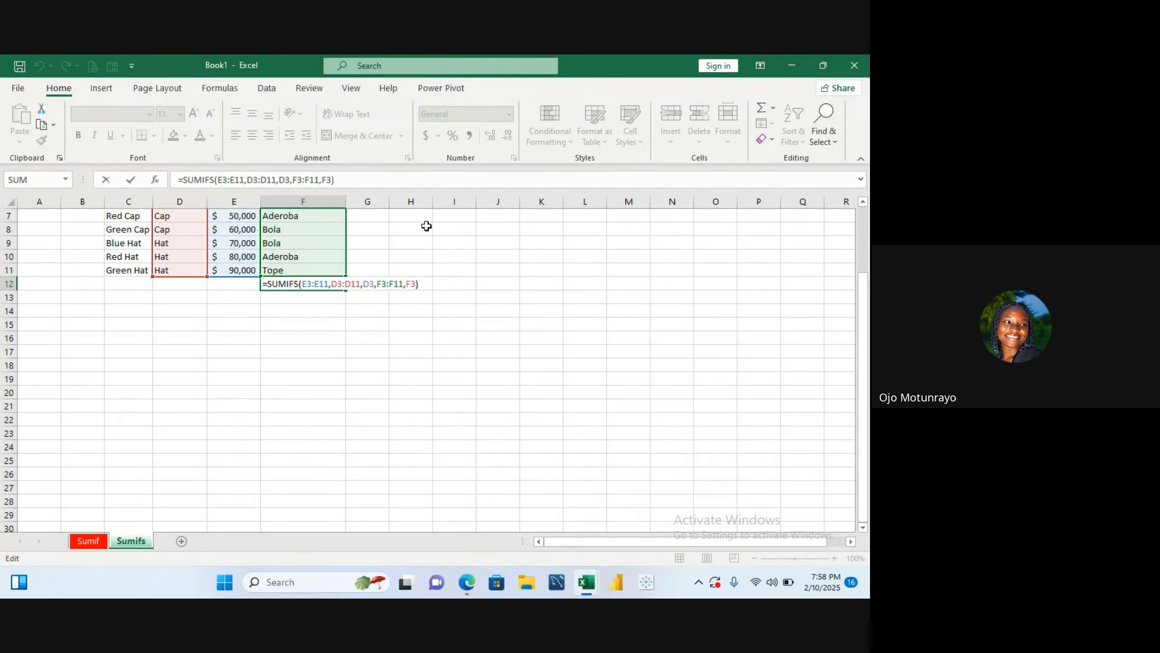
click(427, 226)
key(Escape)
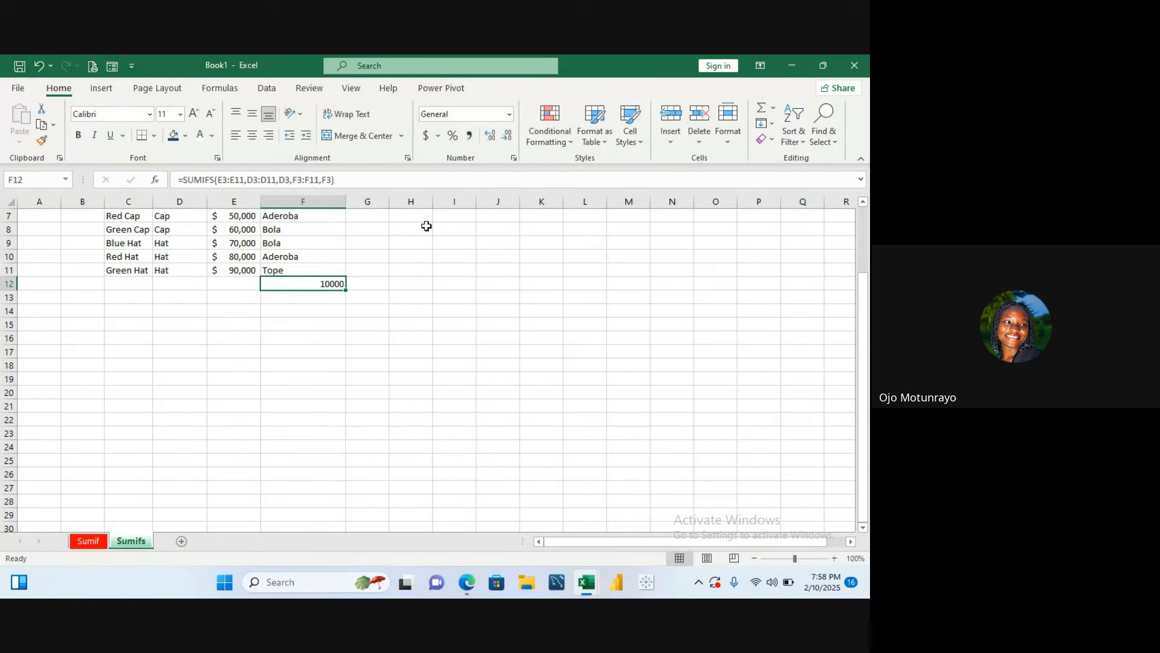
key(Up)
key(Up)
key(Up)
key(Up)
key(Up)
key(Up)
key(Up)
key(Up)
key(Up)
key(Up)
key(Up)
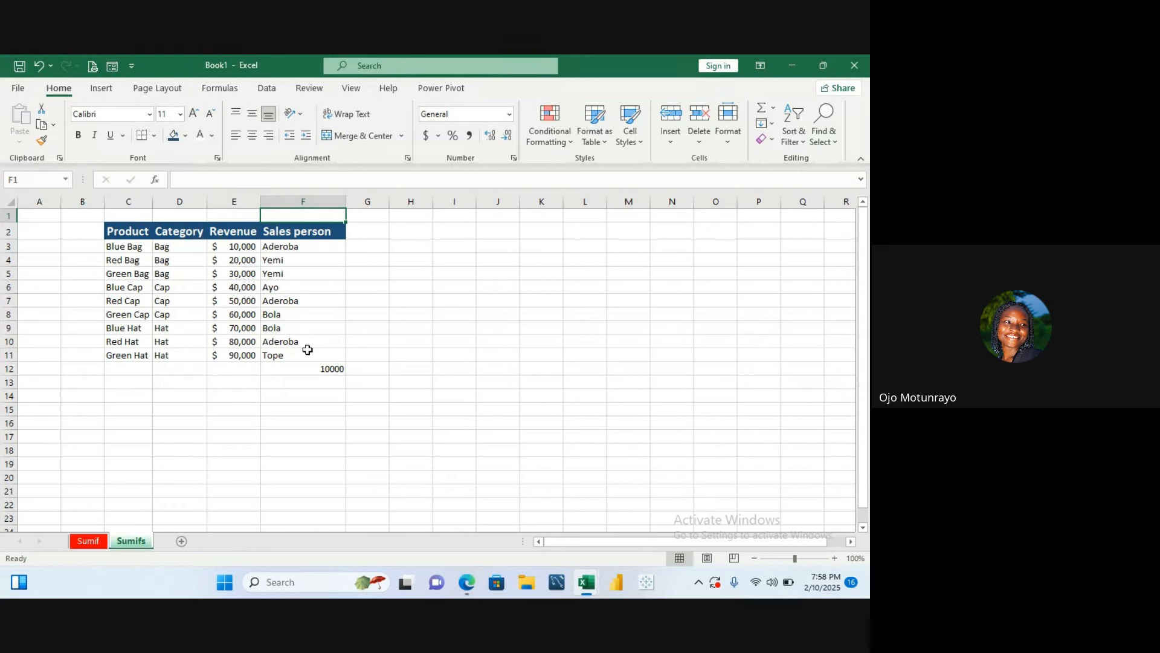
click(335, 368)
key(BackSpace)
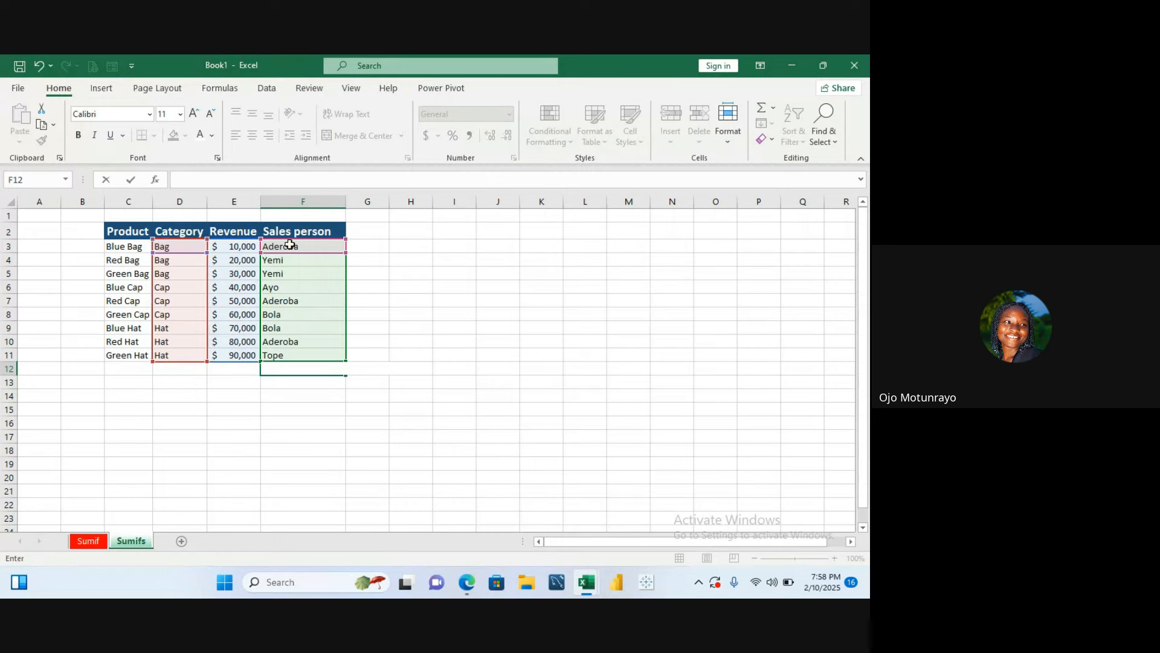
key(ctrl+Return)
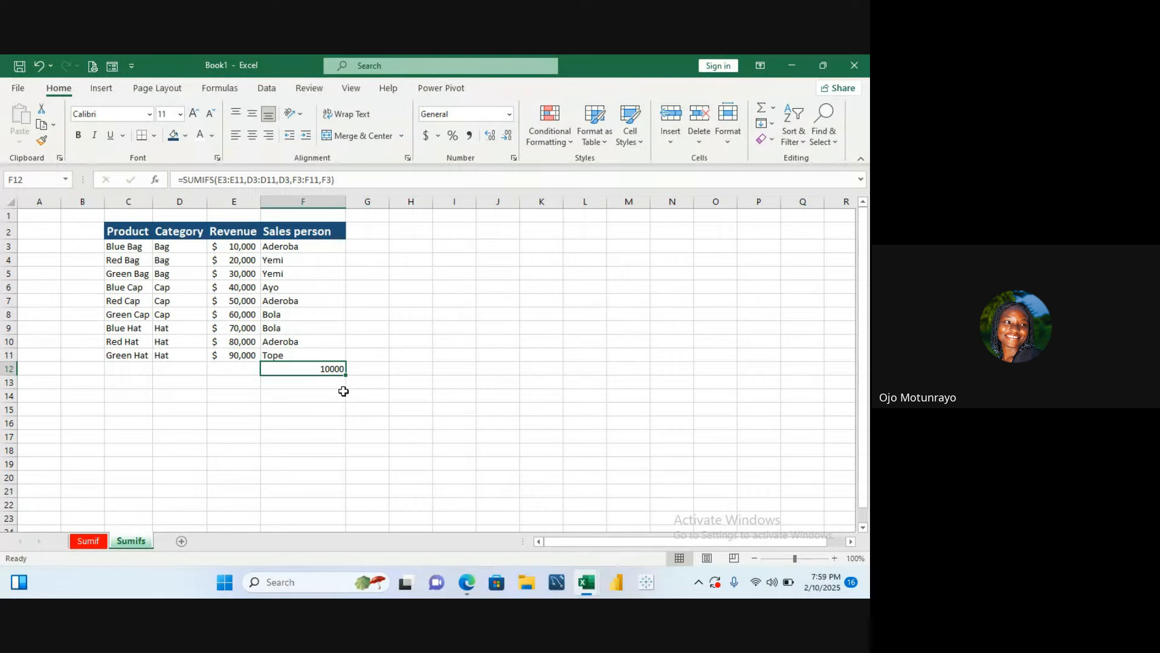
double_click(331, 368)
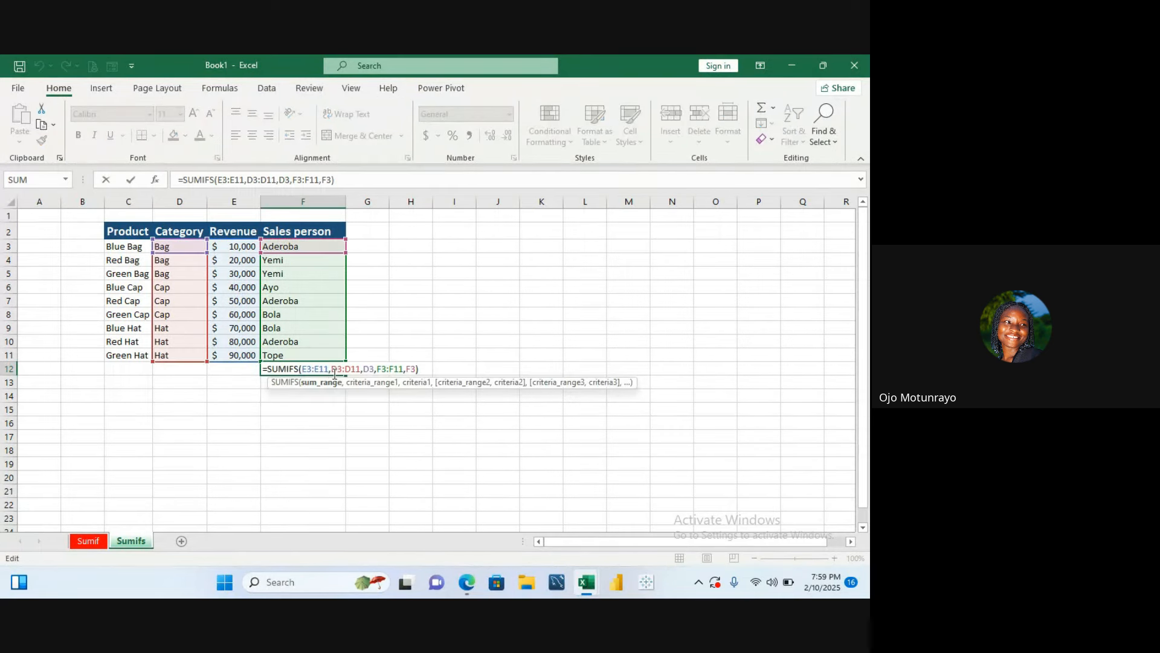
click(426, 368)
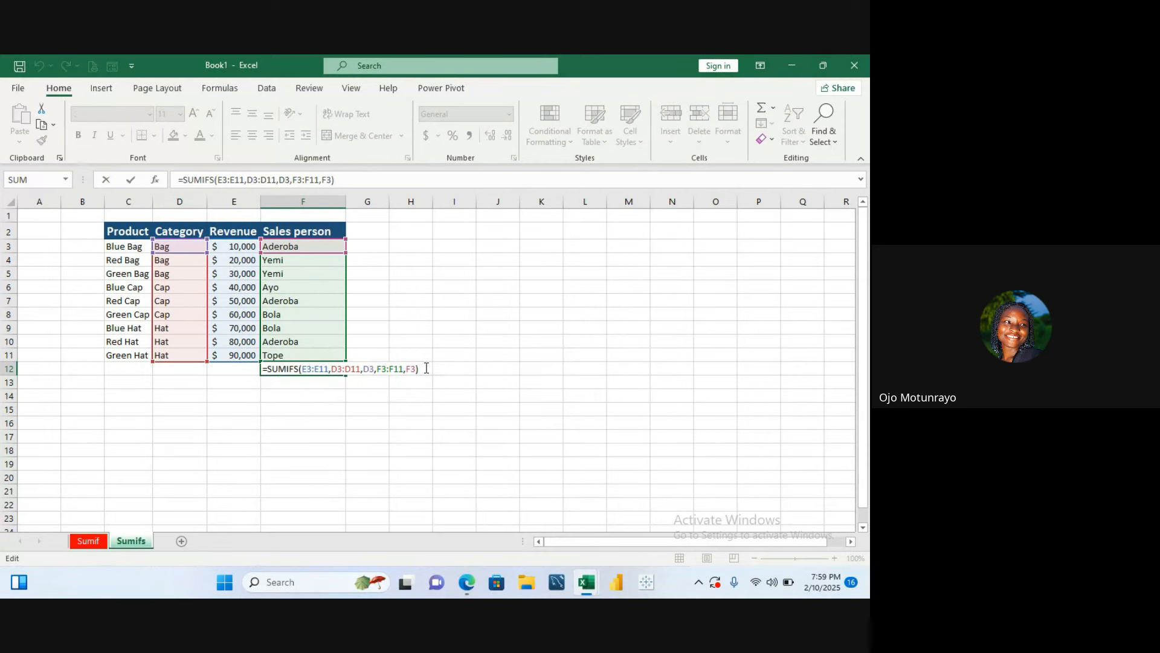
key(BackSpace)
key(BackSpace)
key(BackSpace)
key(BackSpace)
key(BackSpace)
key(BackSpace)
key(BackSpace)
key(BackSpace)
key(BackSpace)
key(BackSpace)
key(BackSpace)
key(BackSpace)
key(BackSpace)
key(BackSpace)
key(BackSpace)
key(BackSpace)
key(BackSpace)
key(BackSpace)
key(BackSpace)
key(BackSpace)
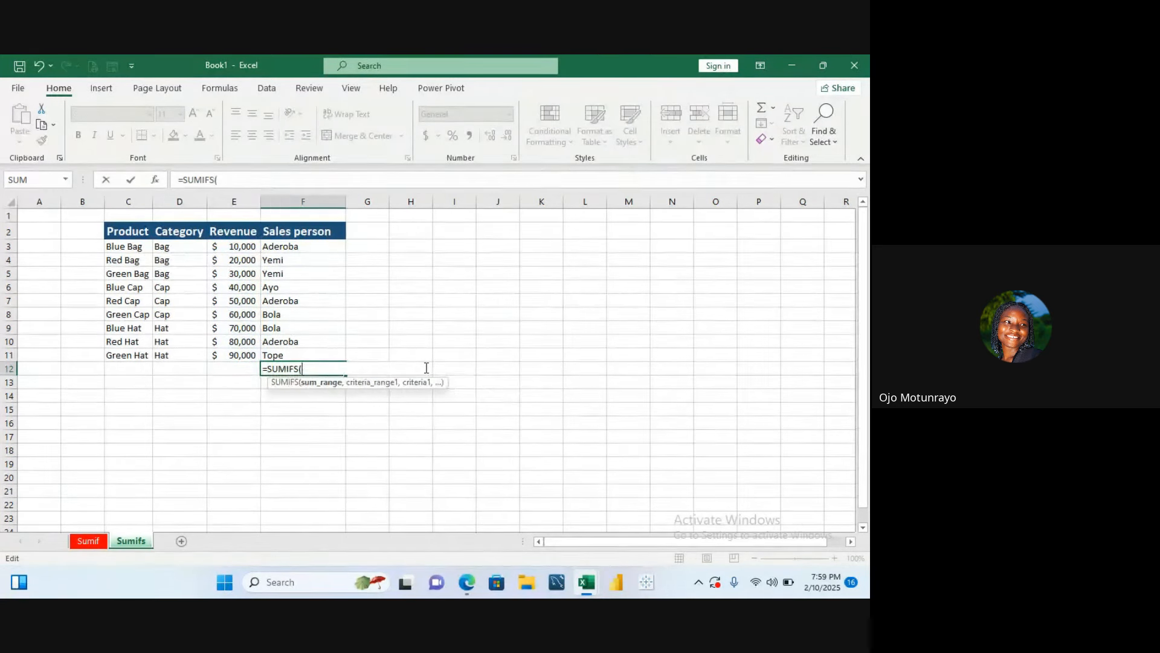
key(BackSpace)
key(BackSpace)
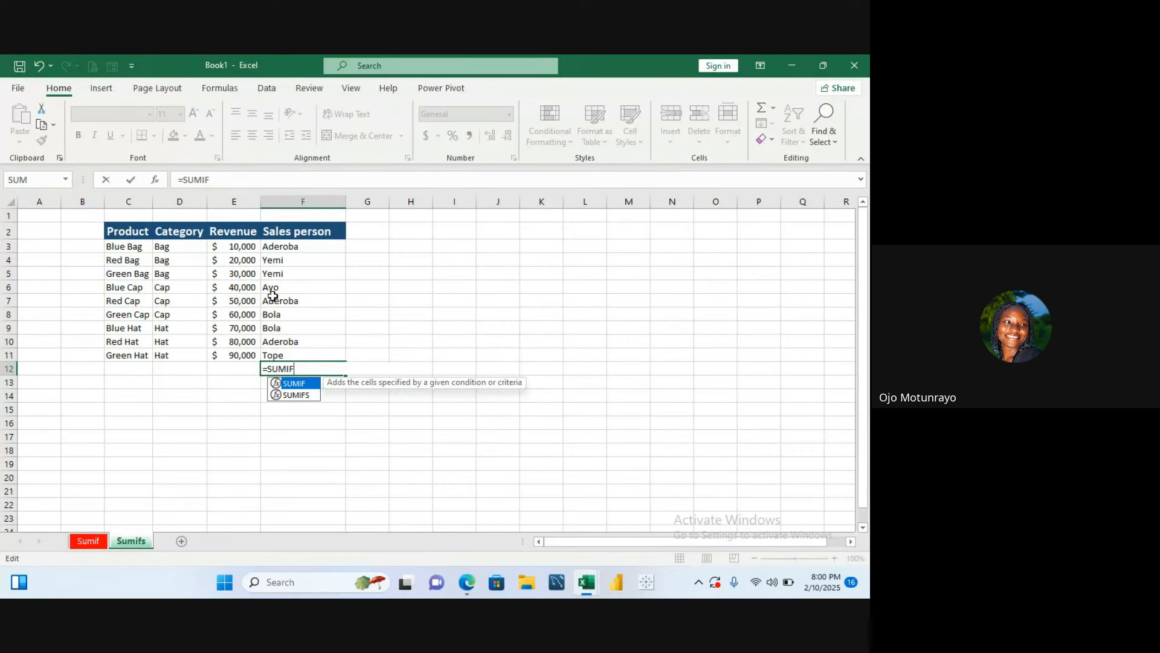
click(304, 399)
double_click(305, 398)
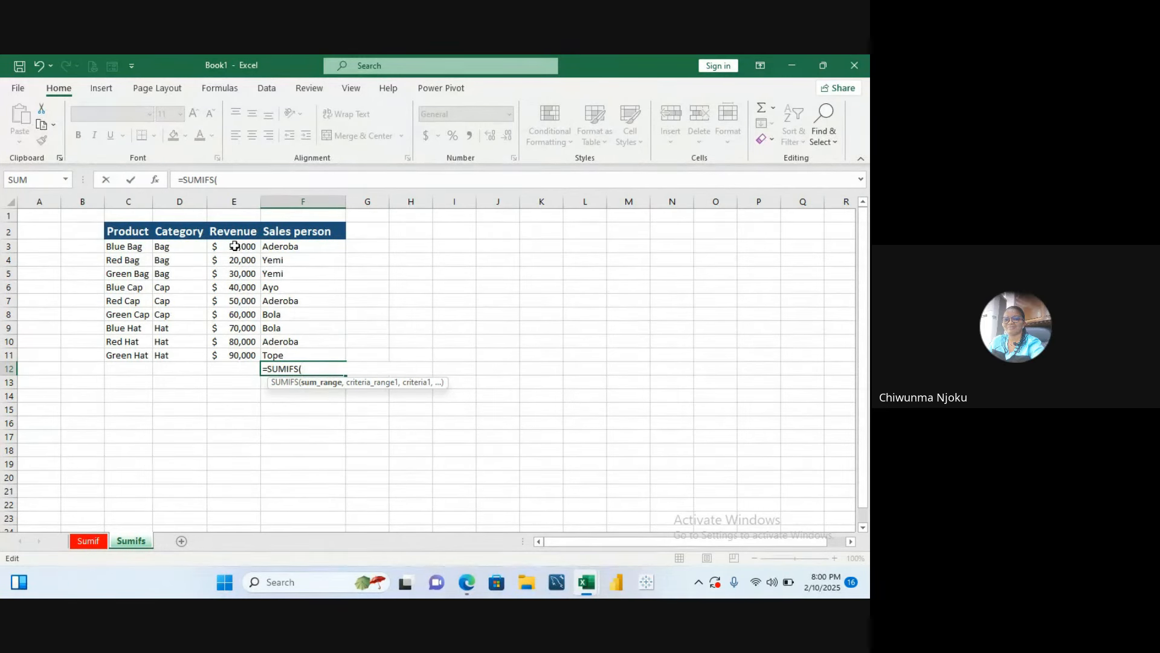
drag(236, 246, 237, 344)
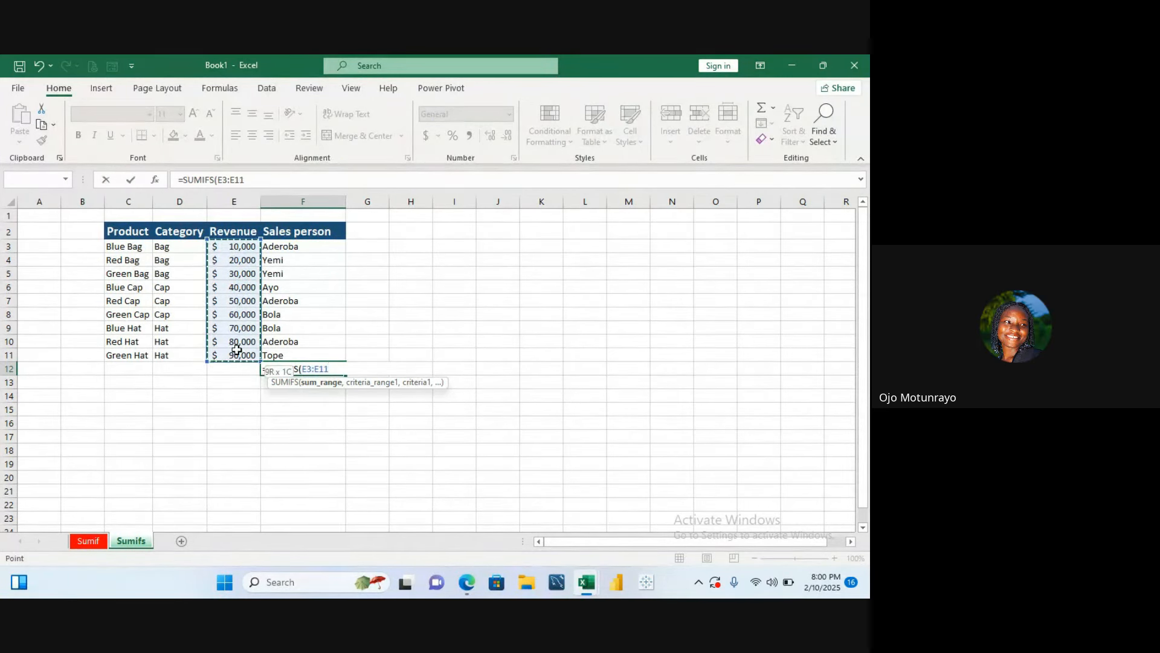
text(,)
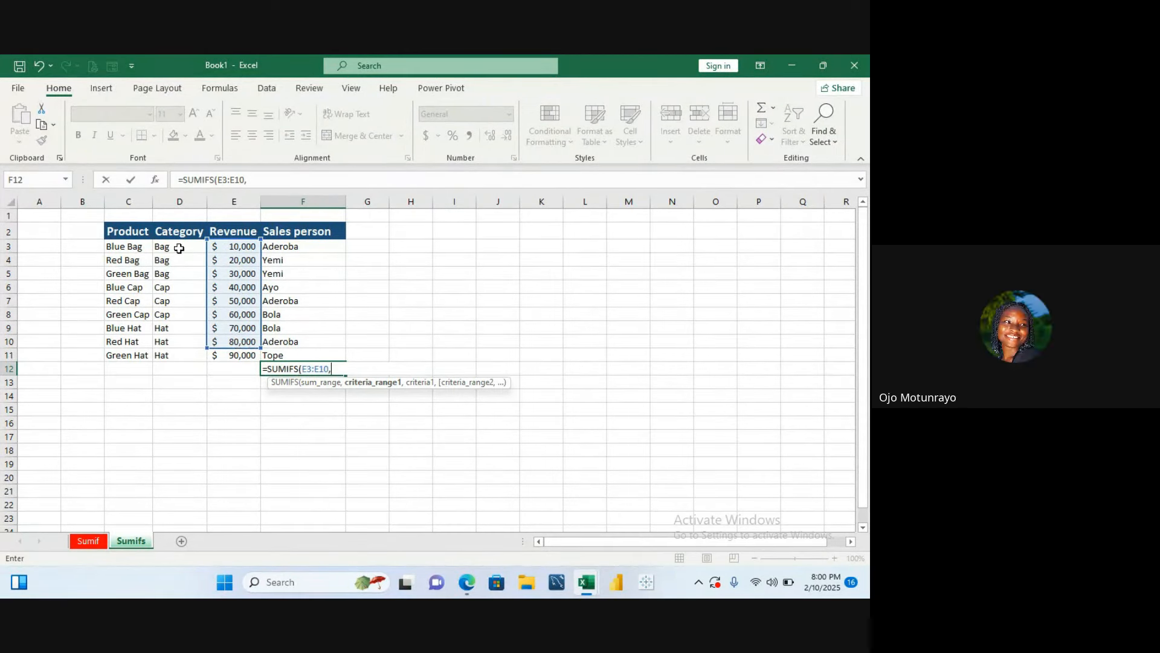
drag(178, 247, 180, 344)
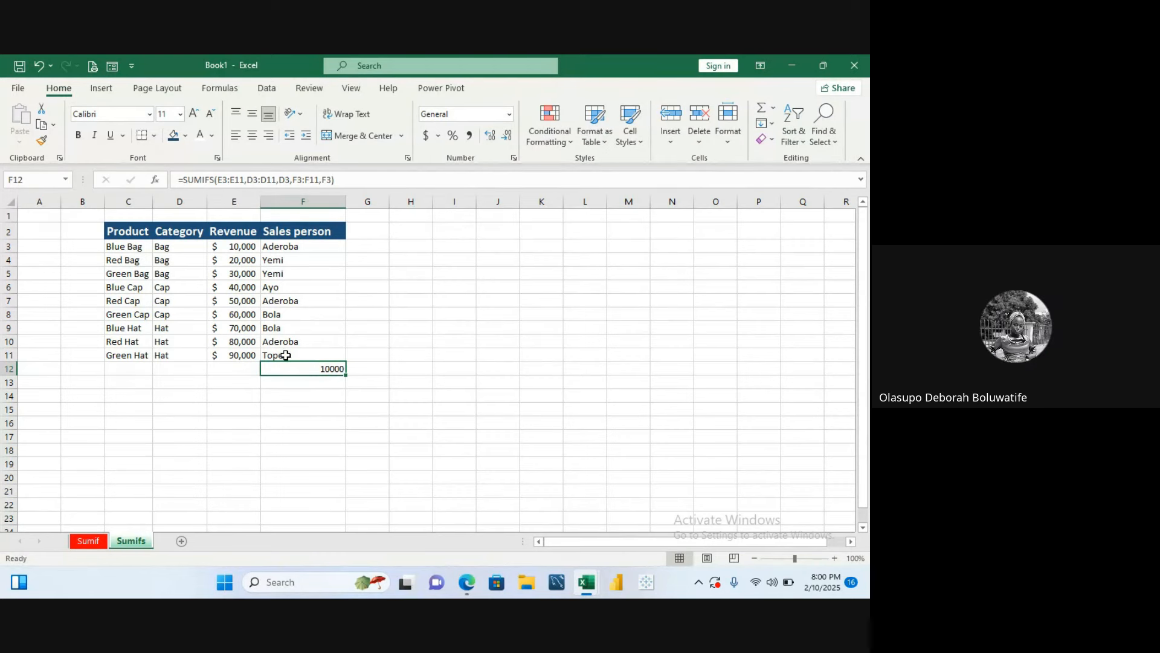
- Rewrite the SUMIFS formula in F12, using Revenue E3:E11 as sum range and Category D3:D11 as first criteria range
text(=s)
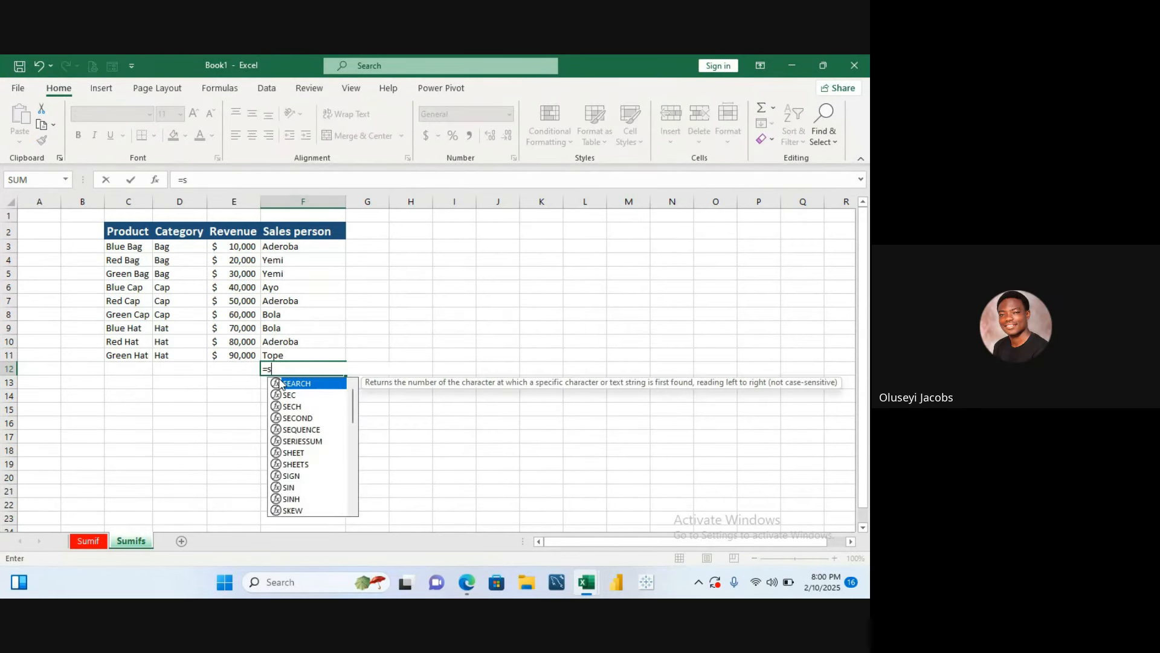
text(umifs)
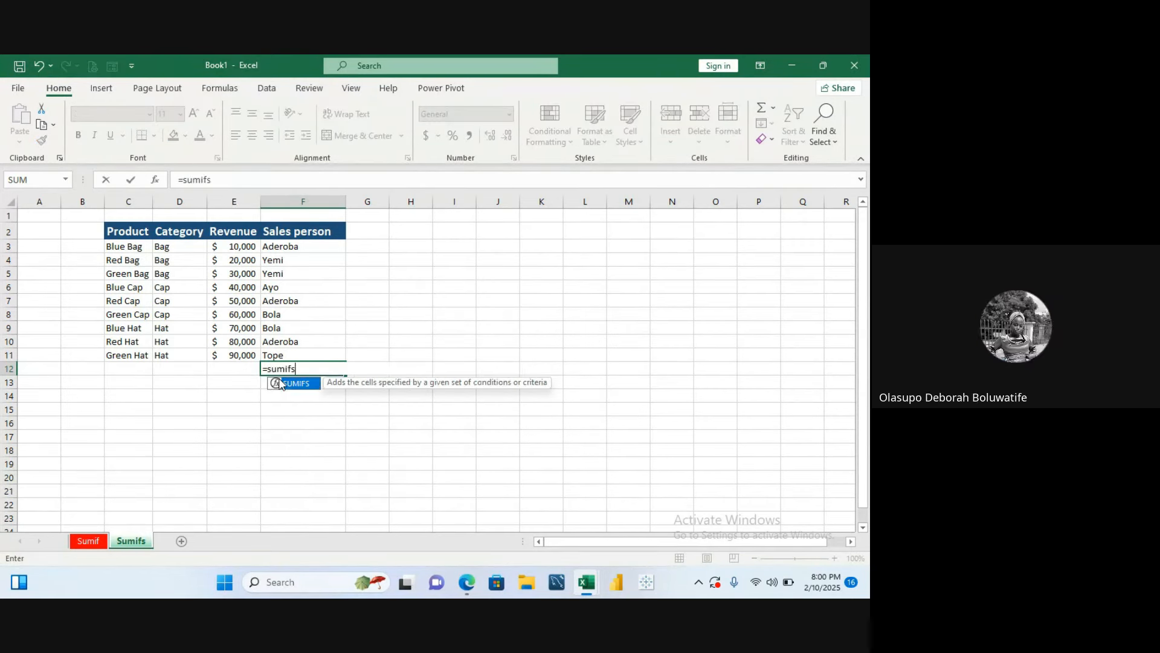
double_click(285, 386)
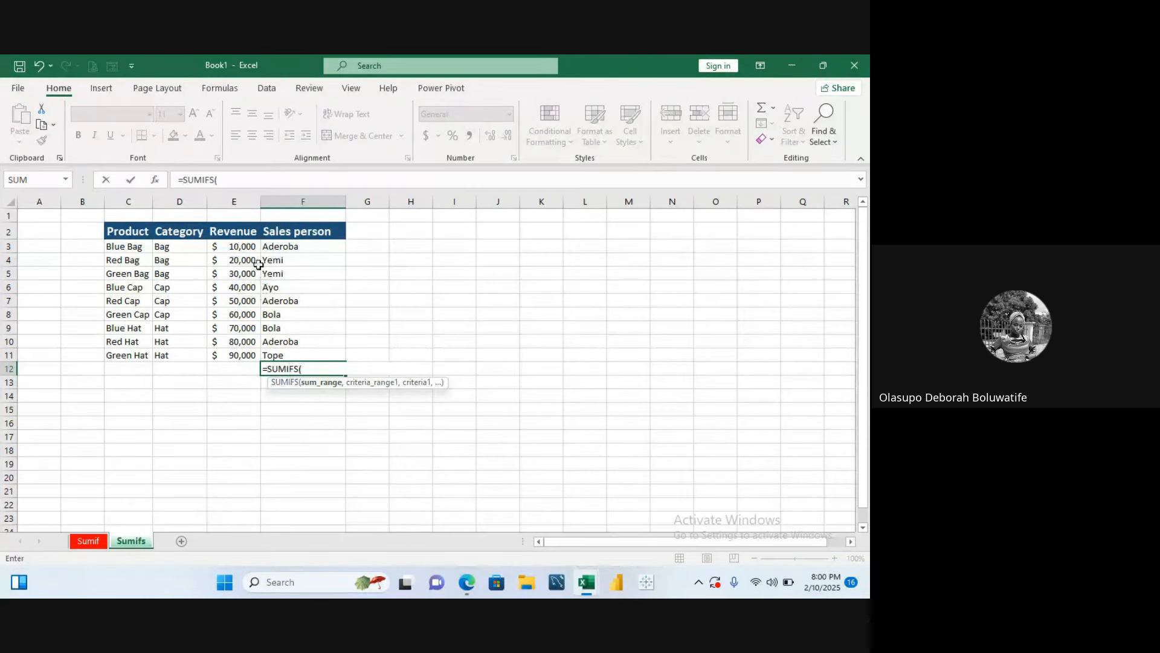
drag(242, 241, 244, 347)
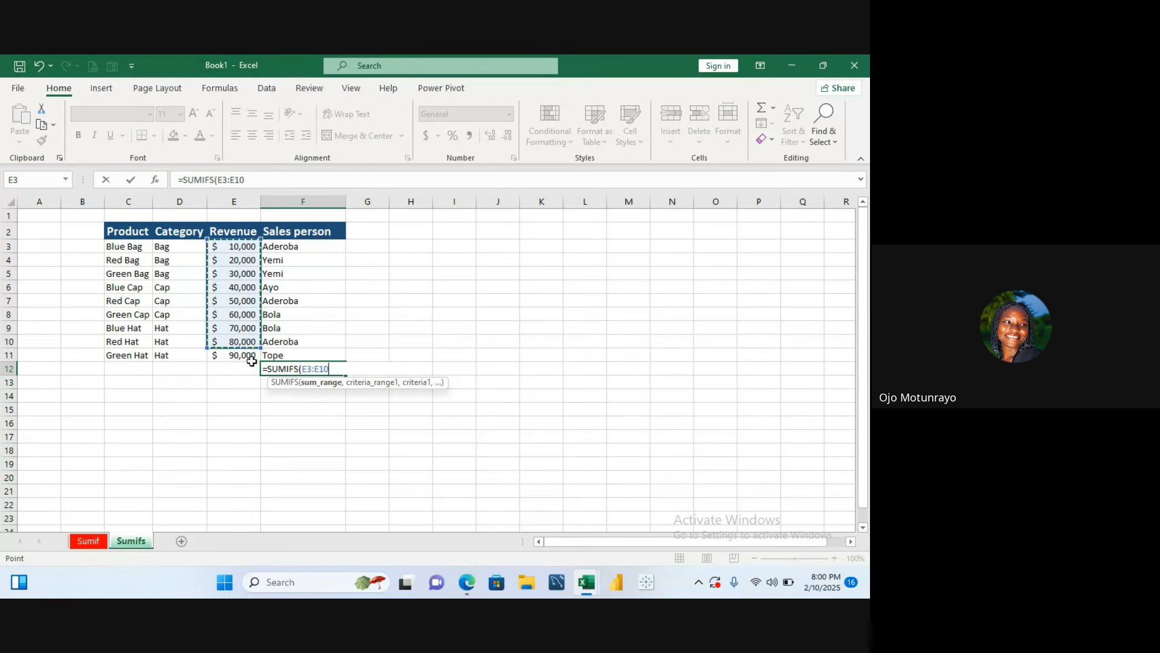
key(BackSpace)
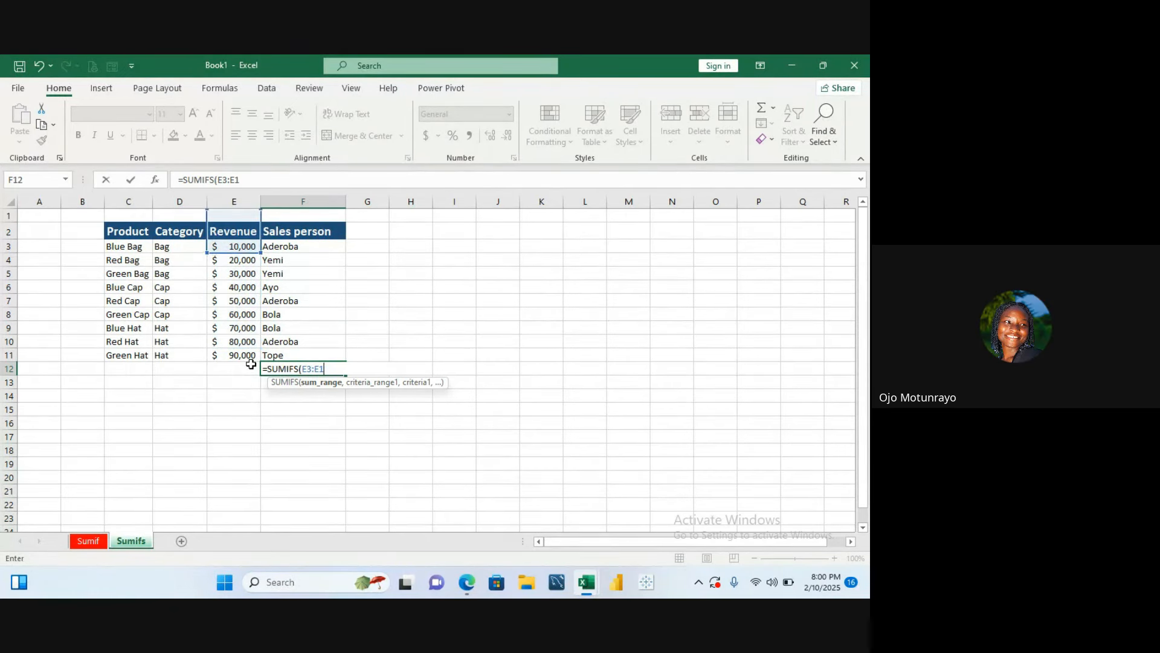
text(1)
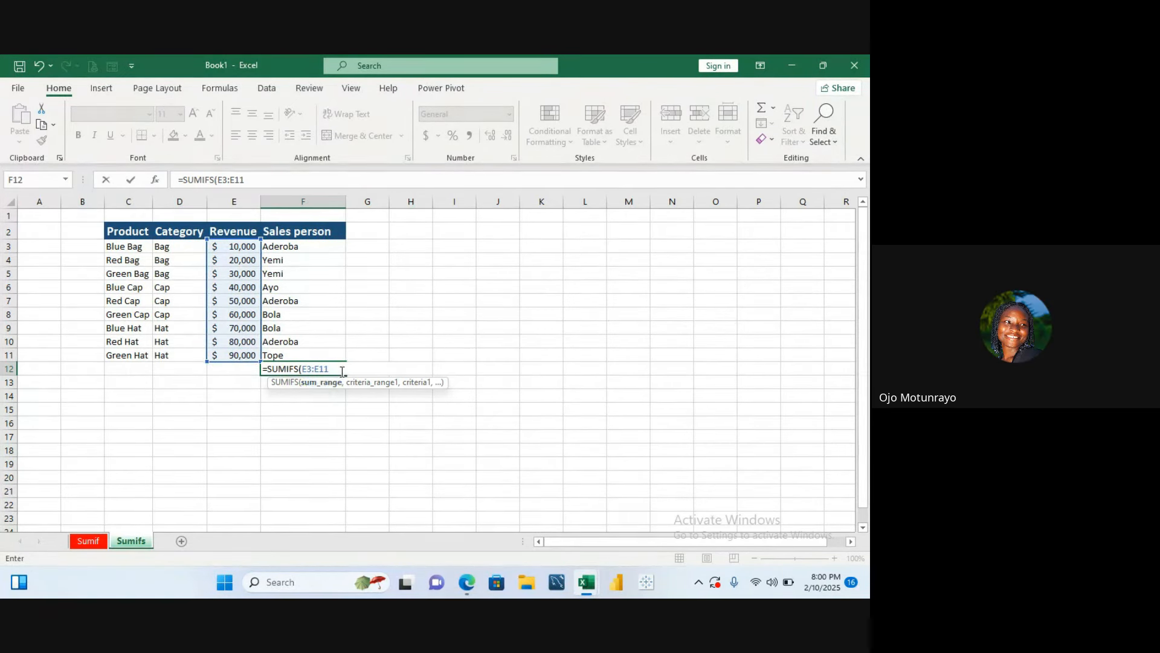
text(,)
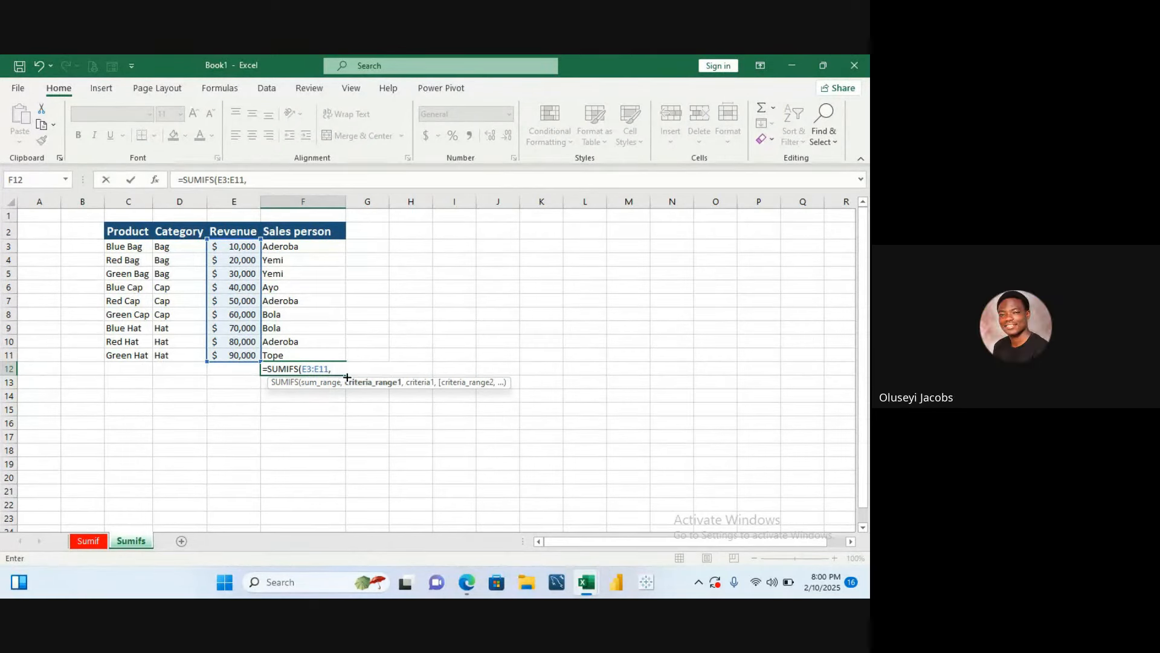
drag(181, 247, 184, 355)
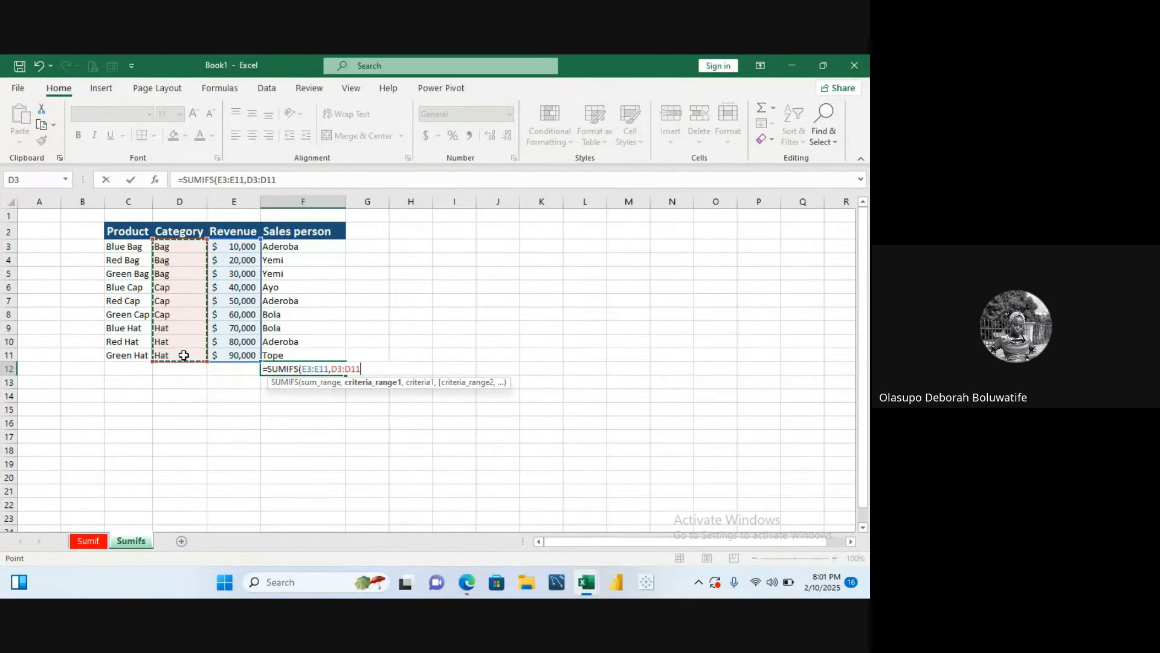
text(,)
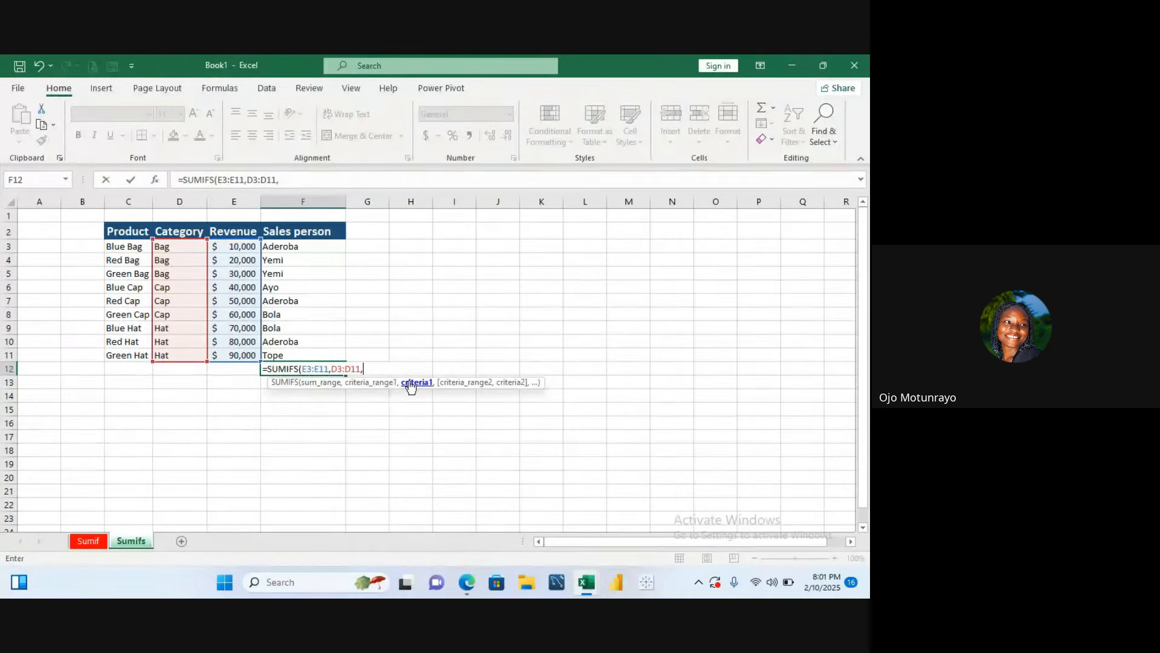
- Finish the SUMIFS with criterion D3, second criteria range F3:F11 and criterion F4, and enter it
click(169, 248)
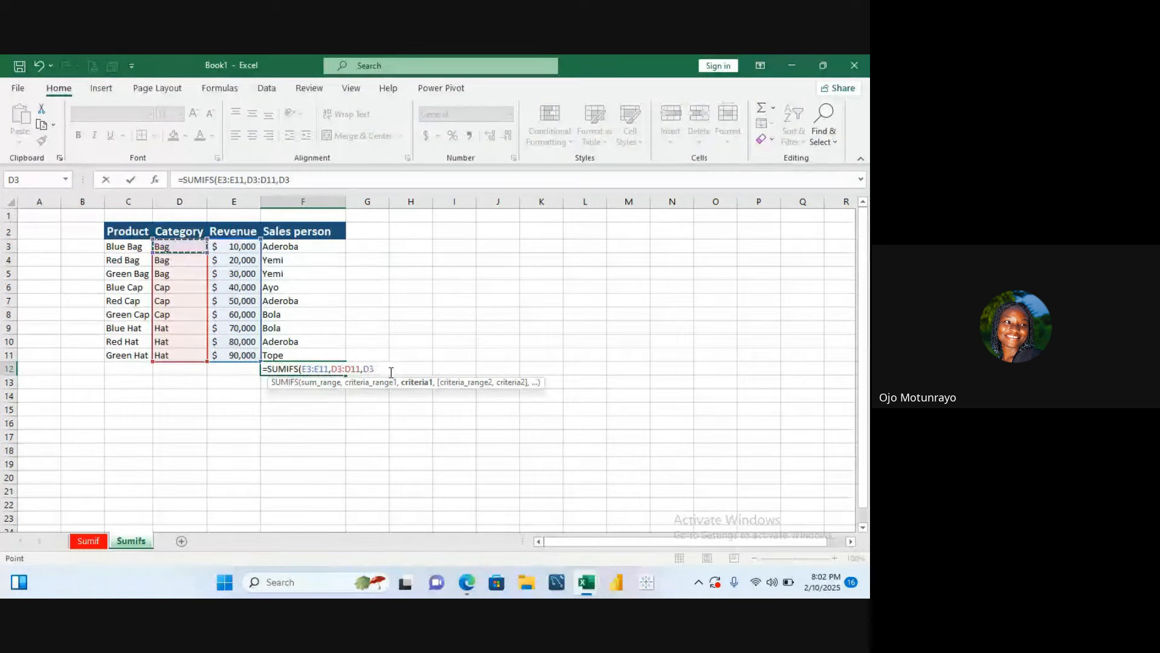
text(,)
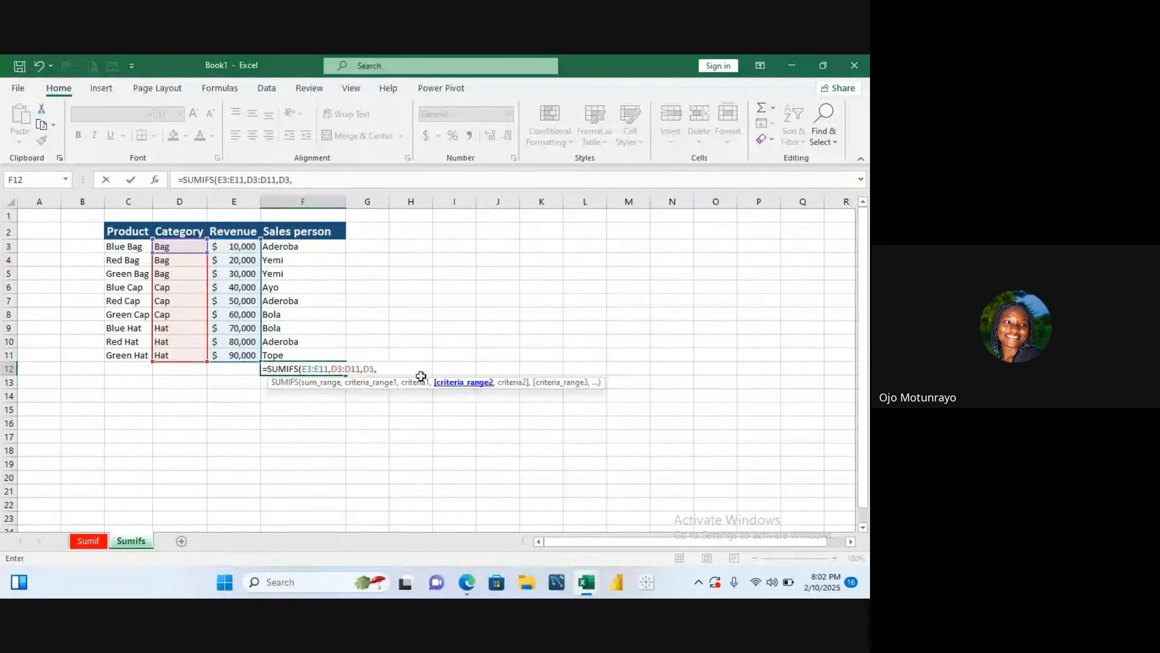
drag(298, 244, 302, 345)
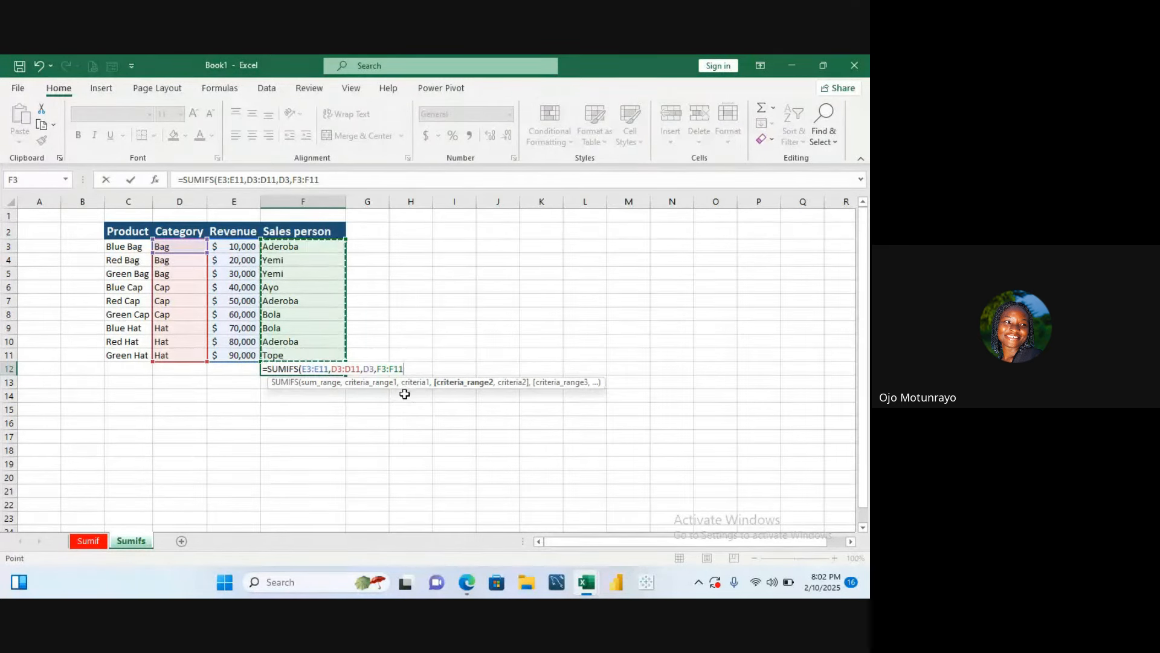
text(,)
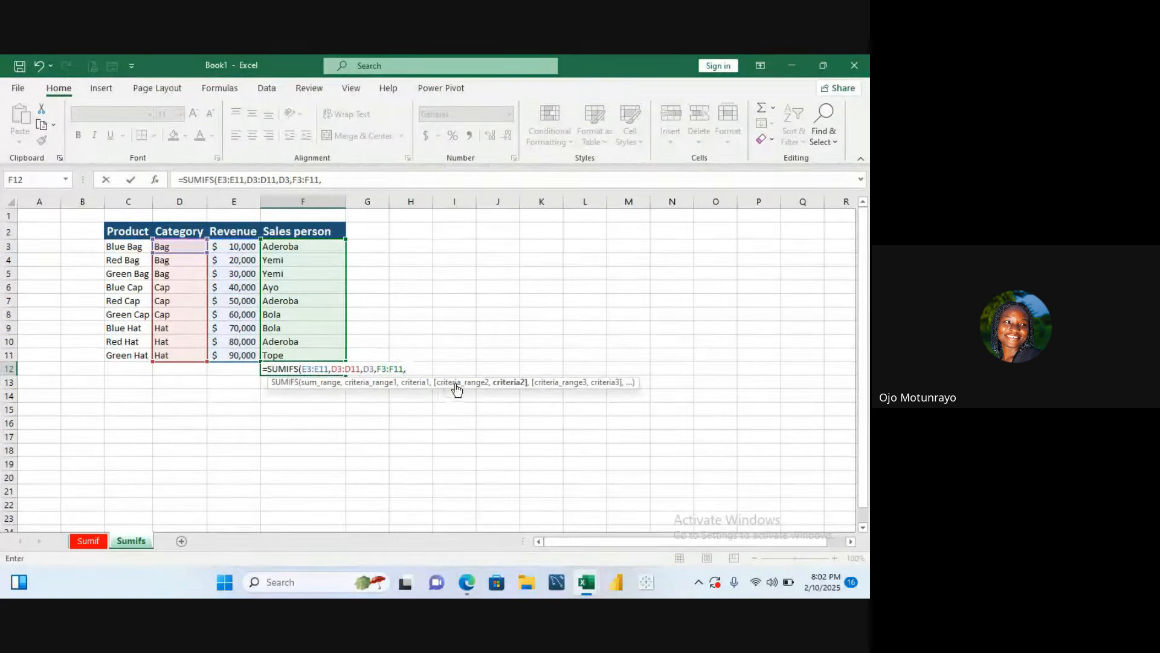
click(307, 261)
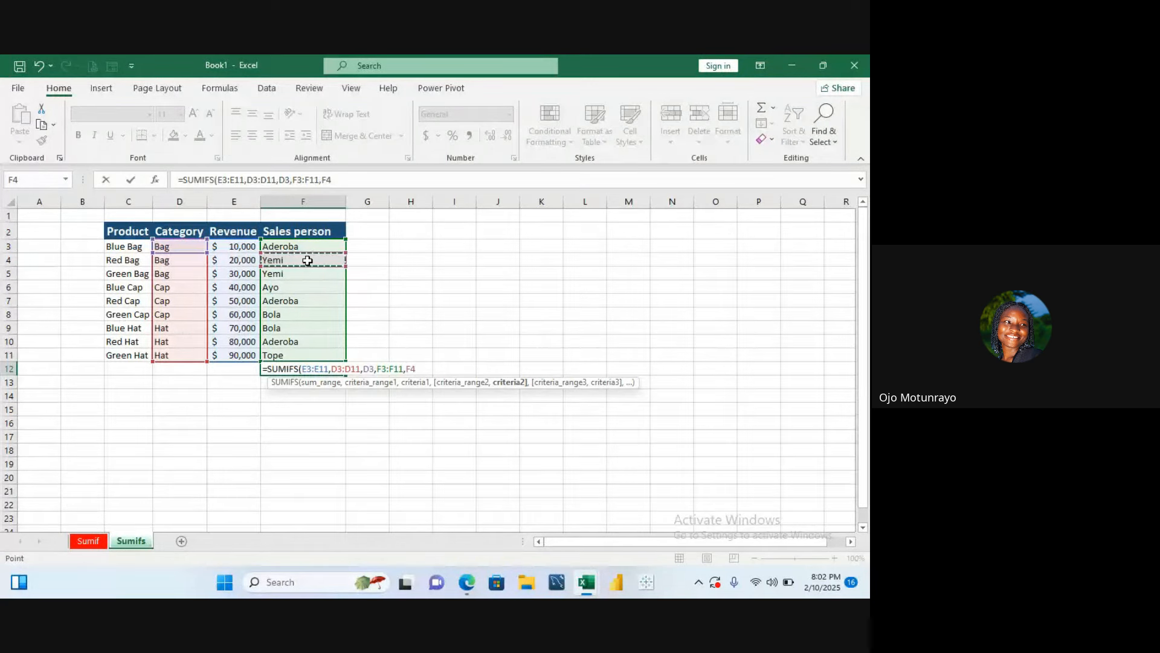
text())
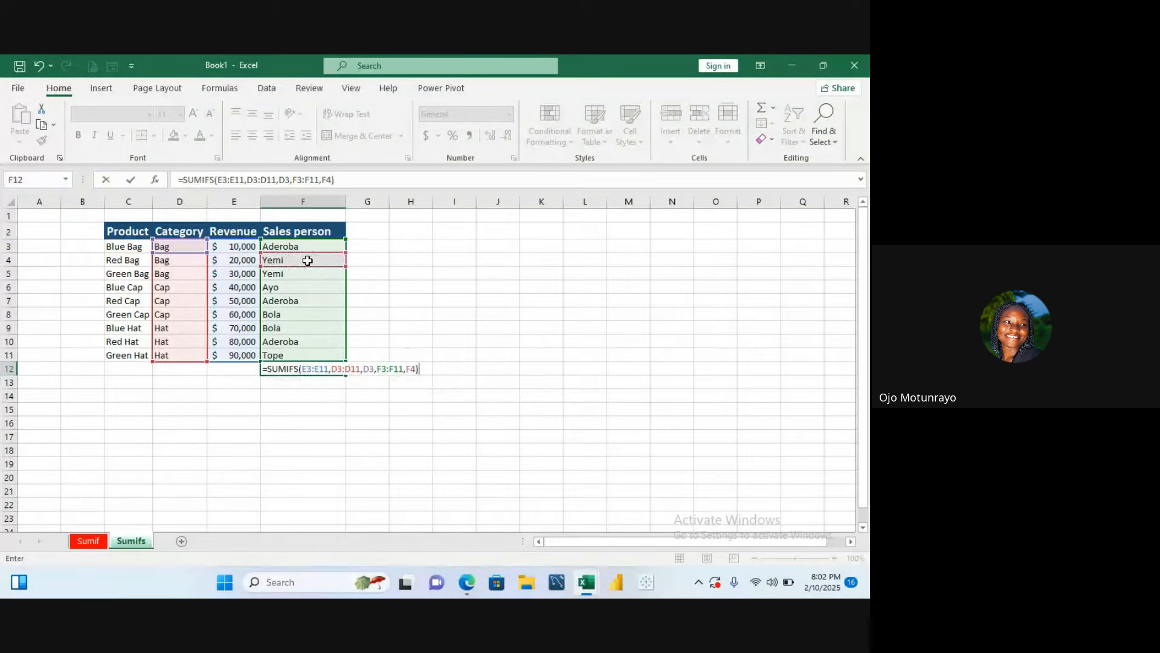
key(Return)
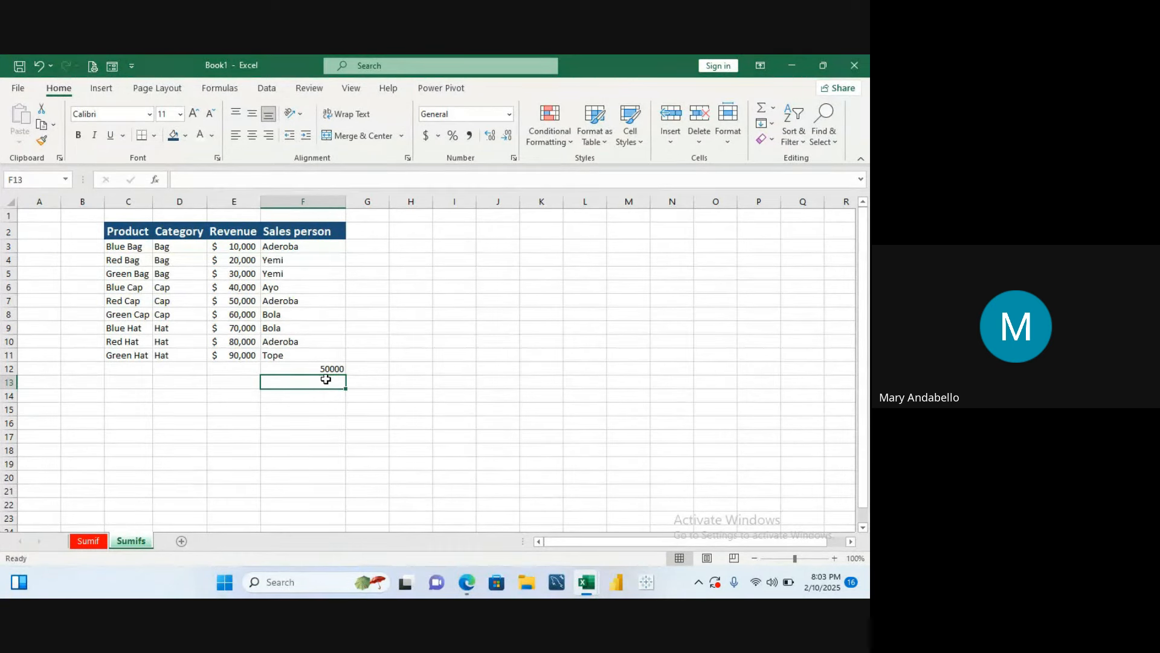
- Review the F12 formula and the table, glancing at the Sumif sheet before returning to Sumifs
click(328, 369)
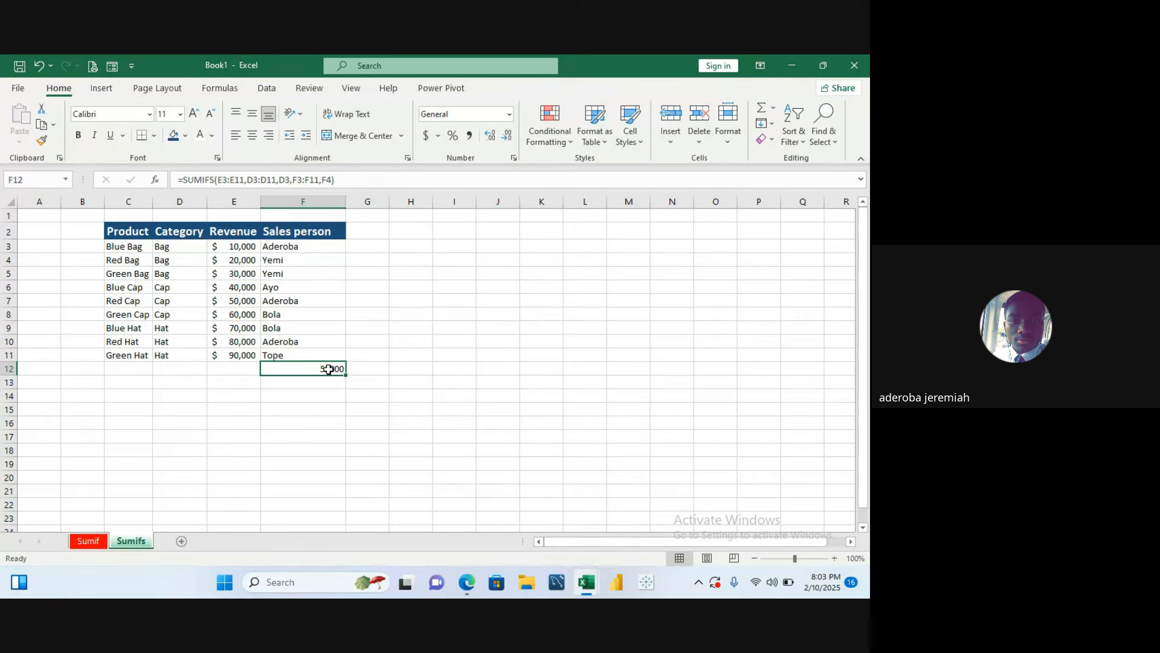
click(411, 232)
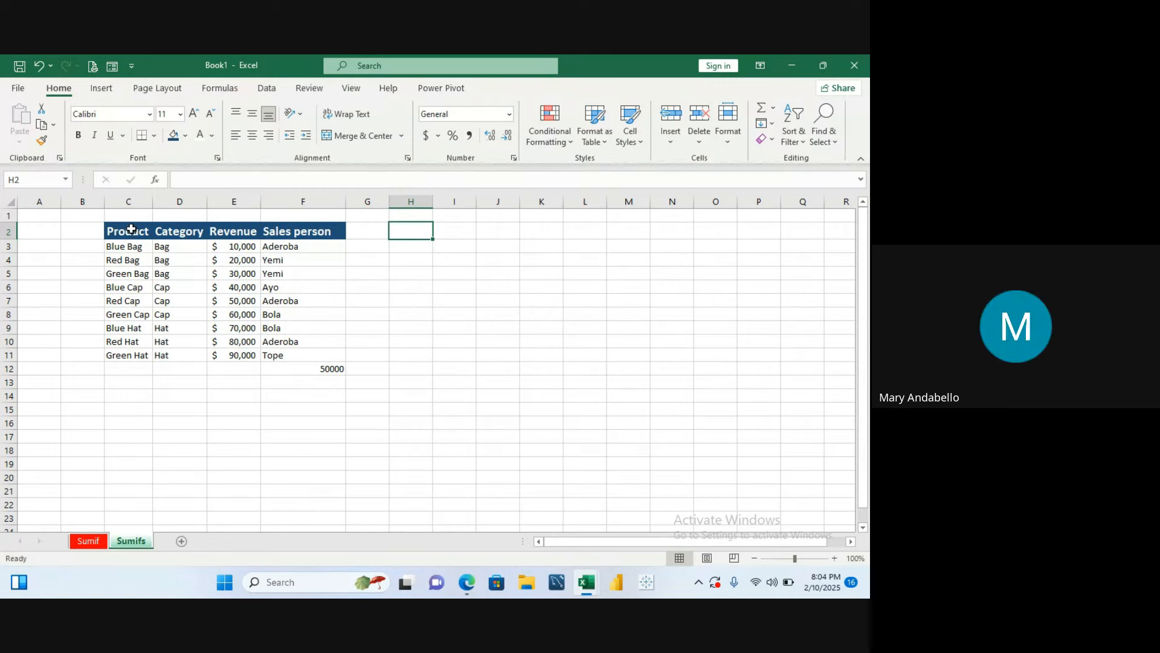
drag(132, 231, 108, 229)
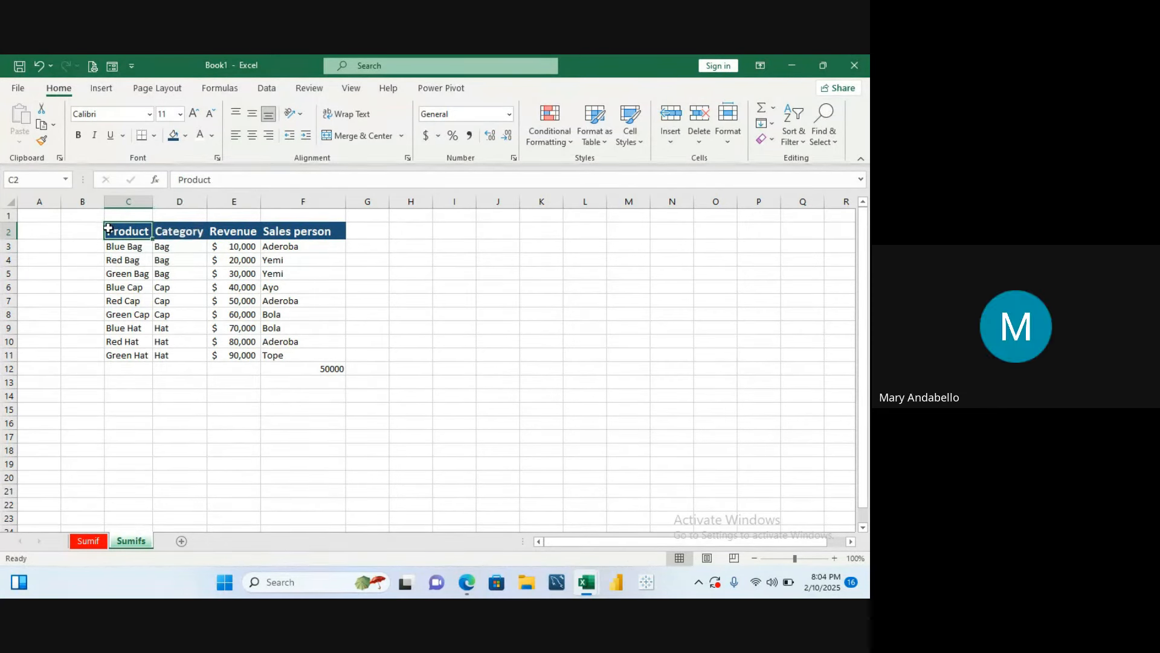
click(66, 275)
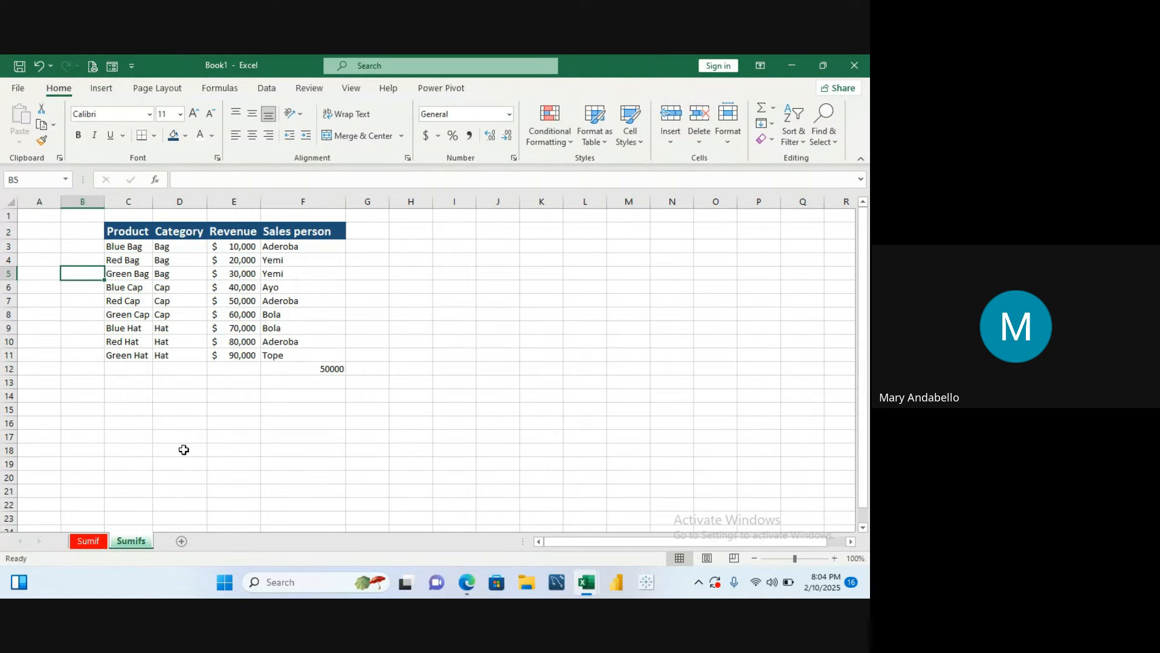
click(88, 542)
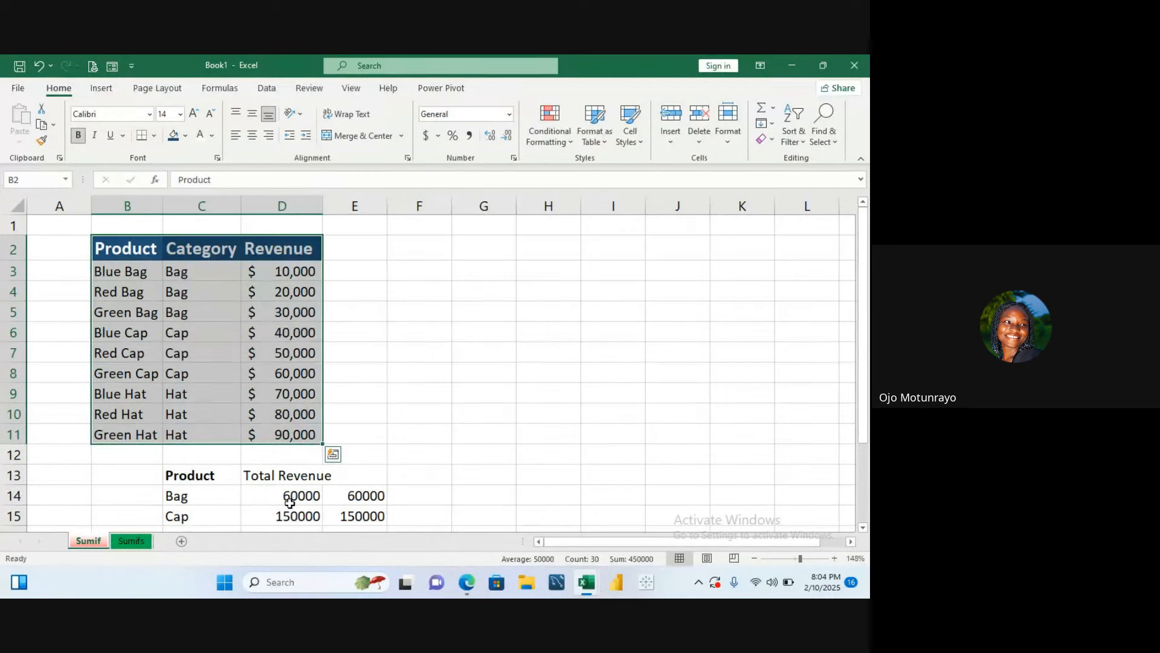
click(145, 542)
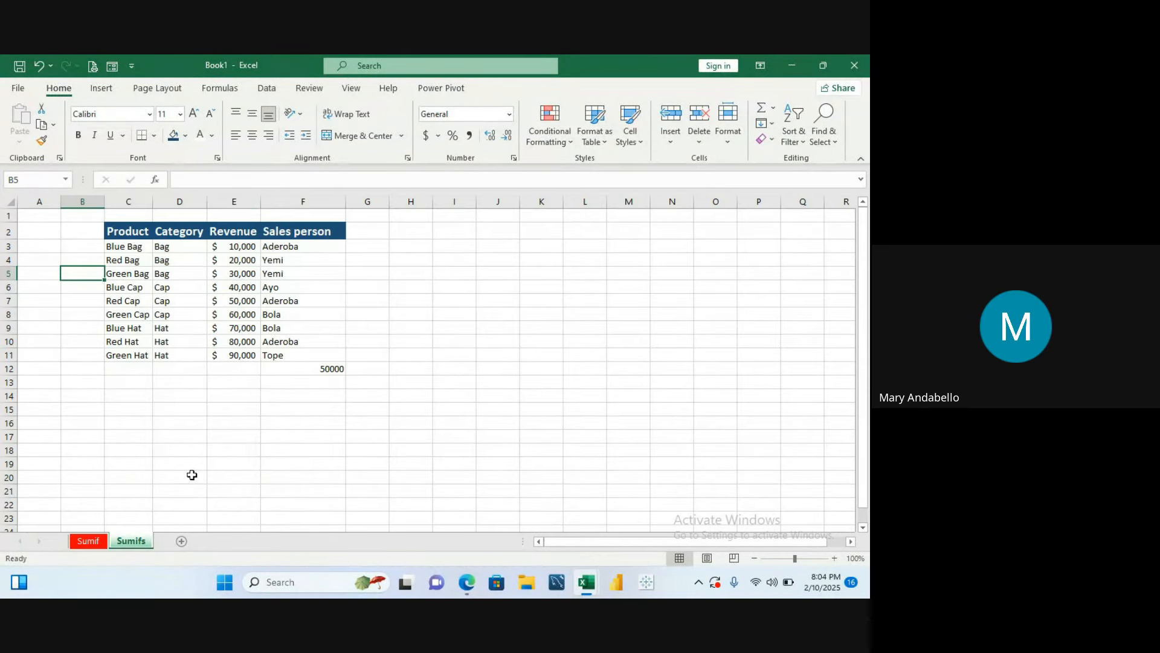
- Label the result next to F12 by entering Yemi's Bag Revenue in G12
click(286, 394)
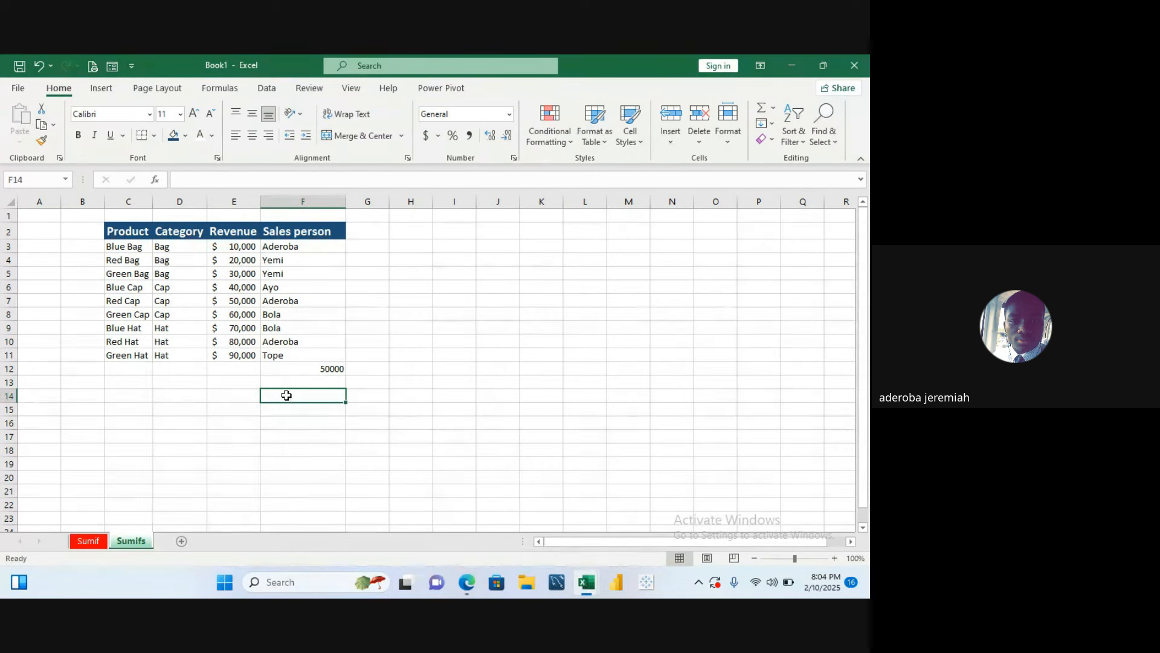
key(Up)
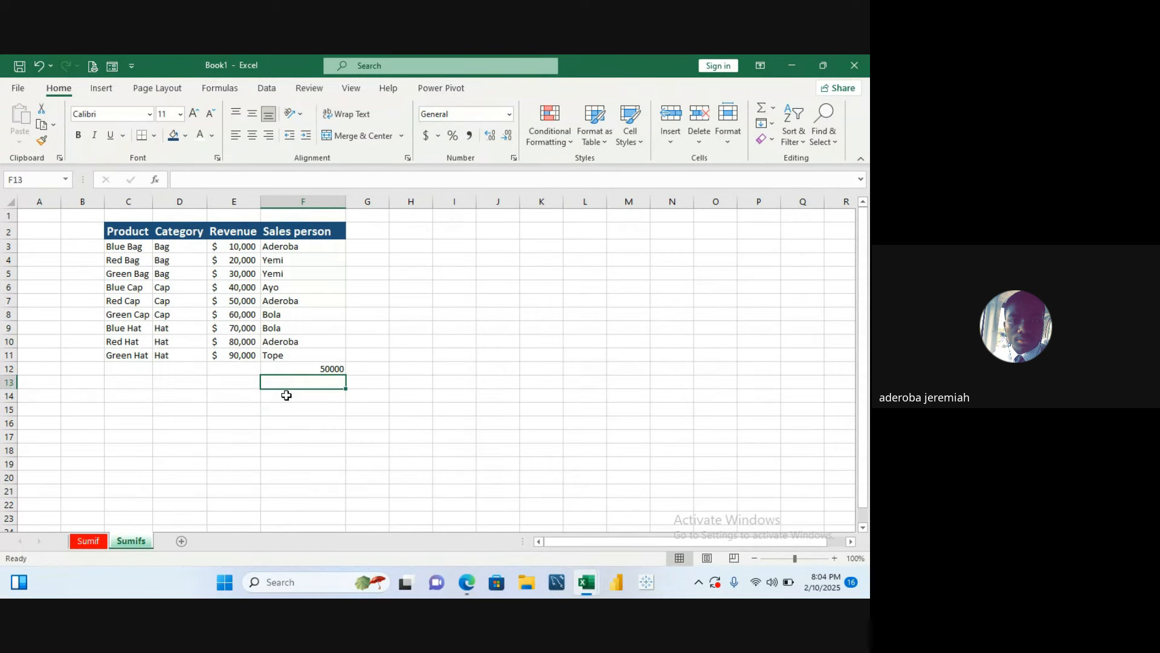
click(245, 368)
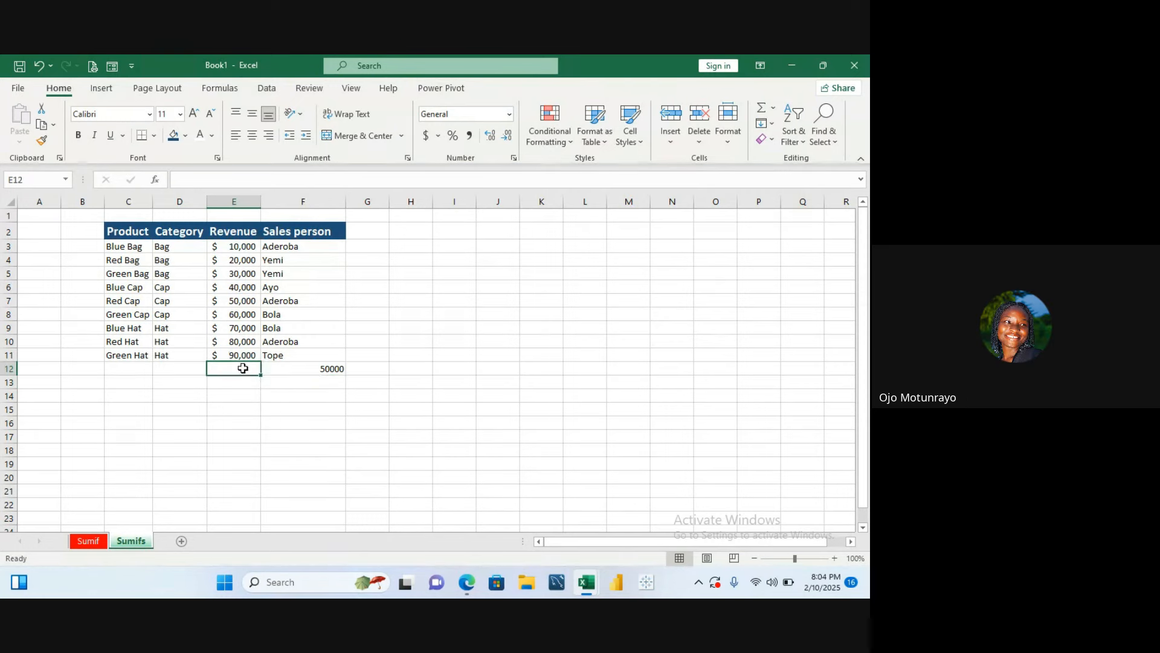
click(364, 371)
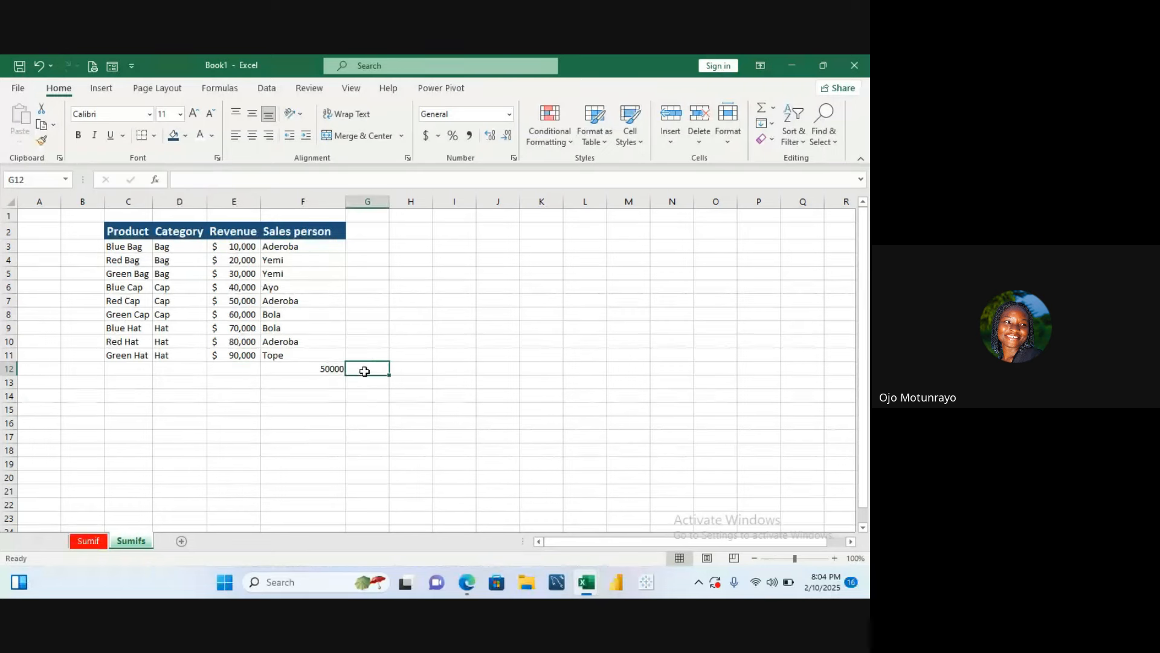
text(Ye)
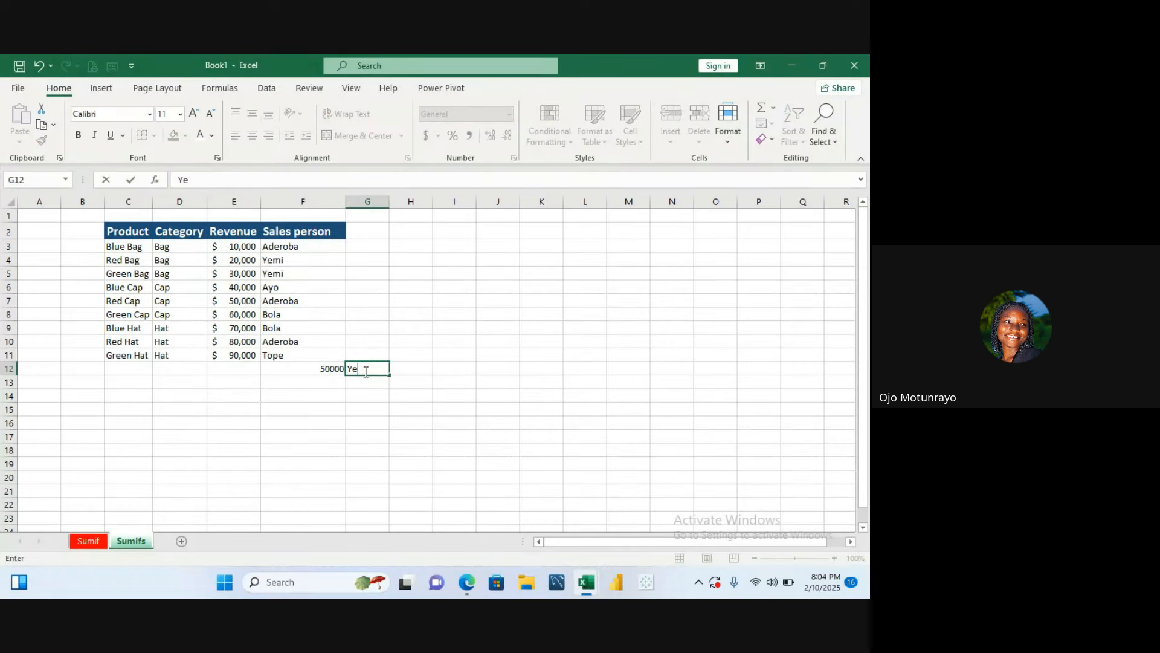
text(mi)
text(")
key(BackSpace)
key(BackSpace)
text('s Bag Revenue)
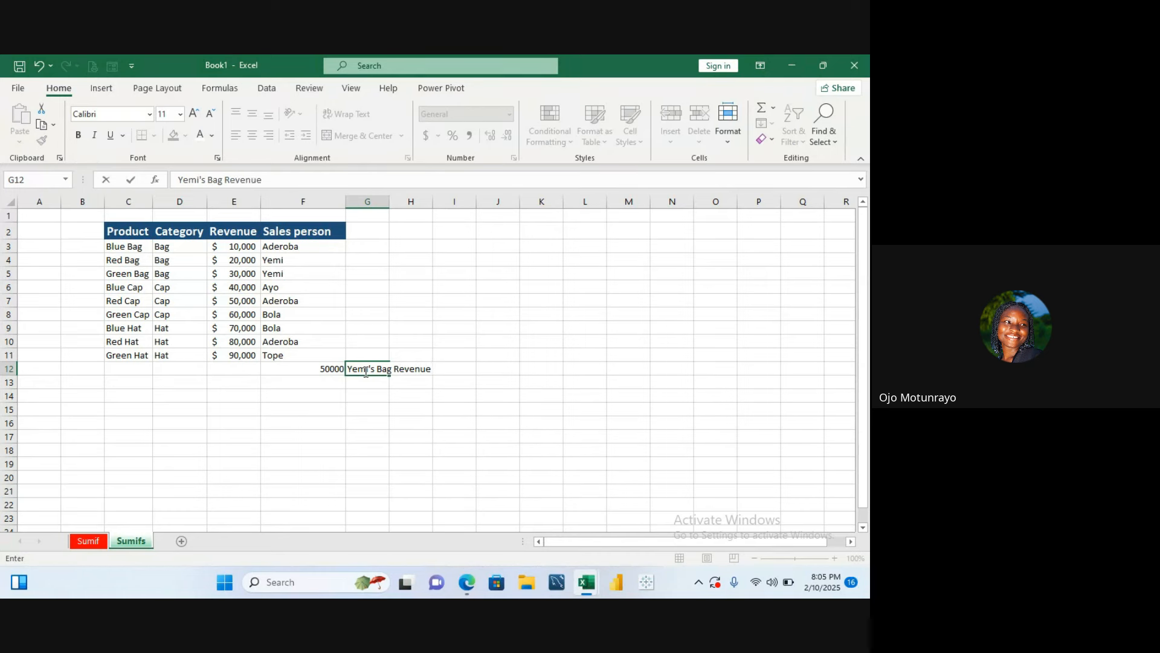
key(Return)
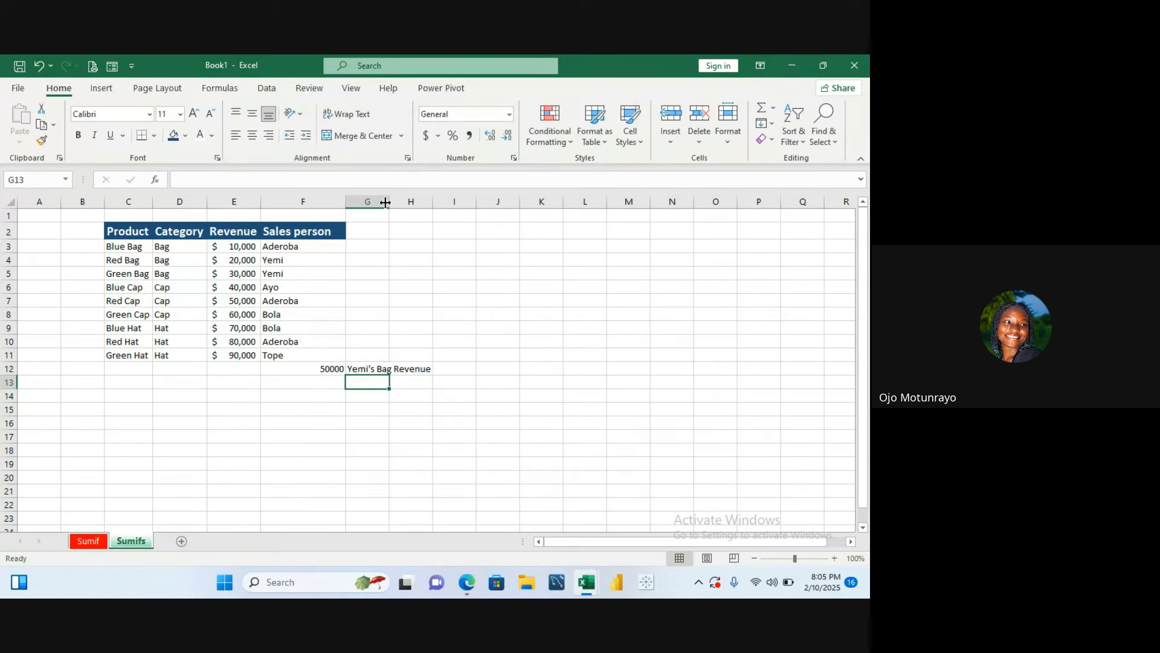
- Widen columns G and F so the label and values fit
click(388, 214)
drag(389, 204, 430, 198)
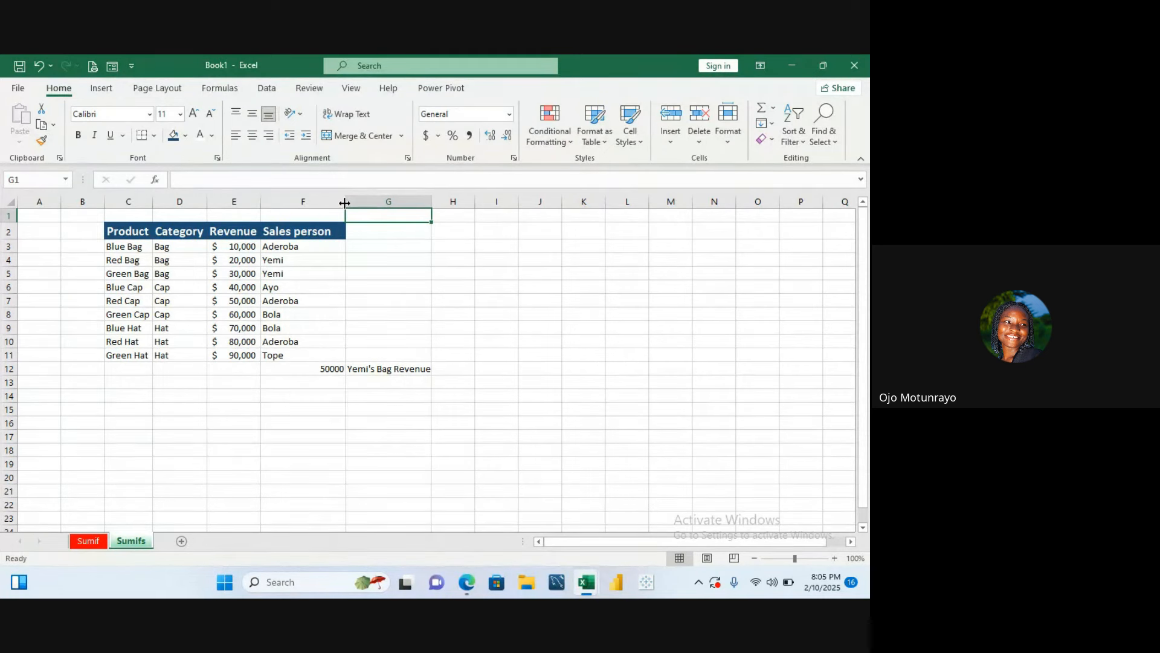
drag(345, 203, 351, 202)
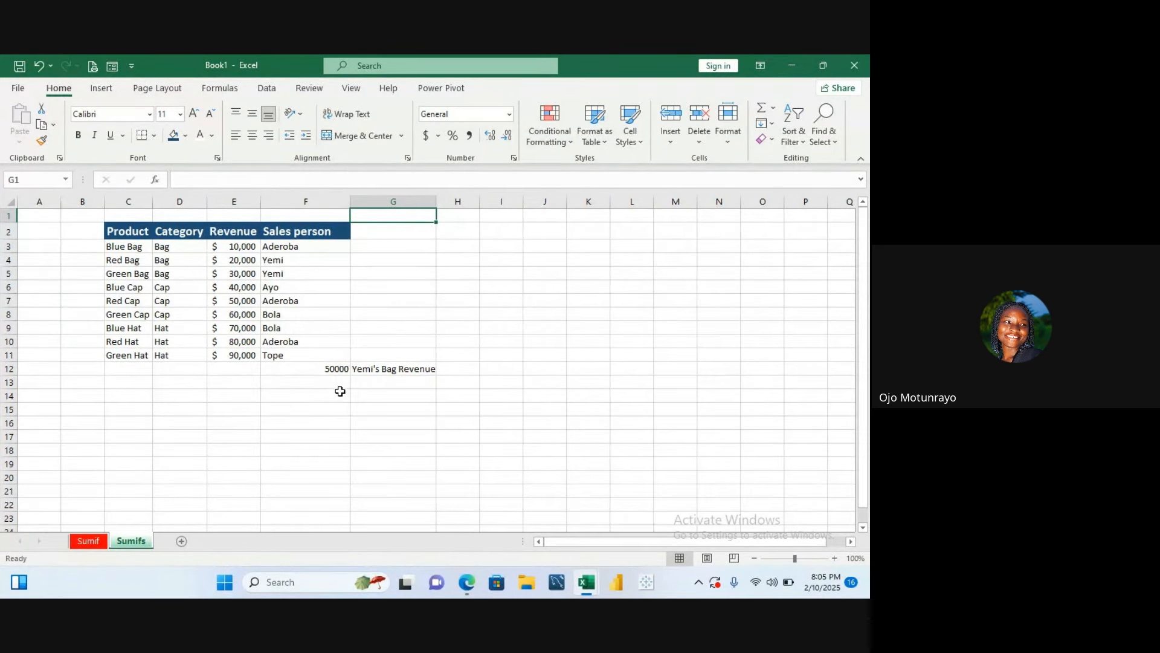
- Start a SUMIFS in F13 with sum range E3:E11 and first criteria range D3:D11
click(339, 385)
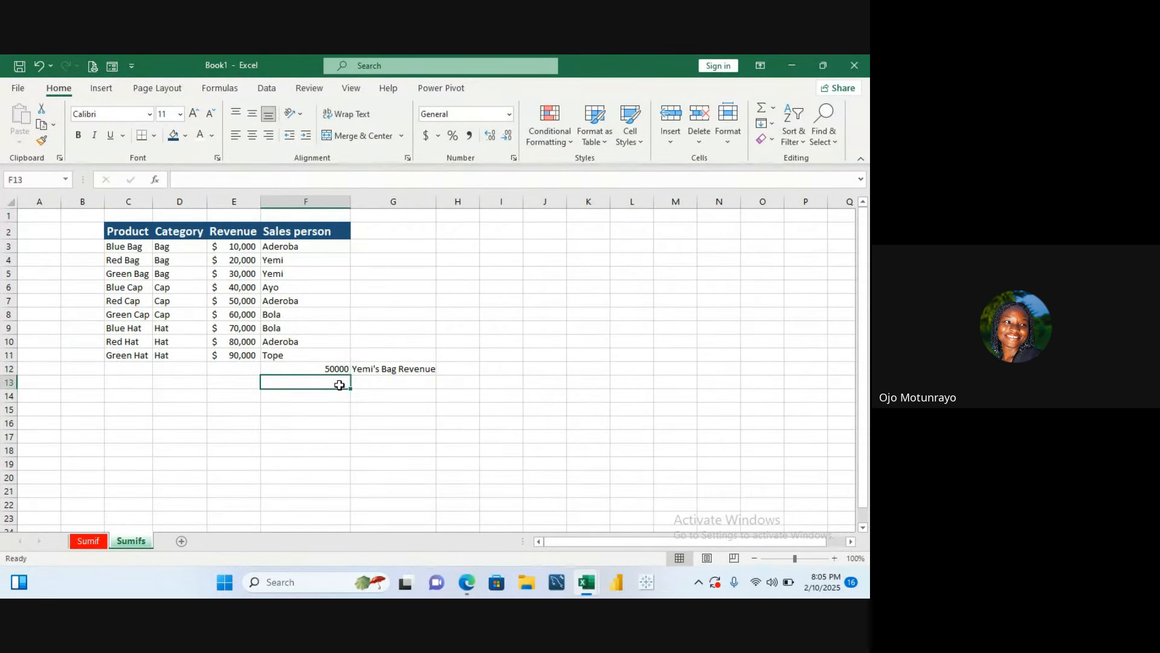
click(370, 380)
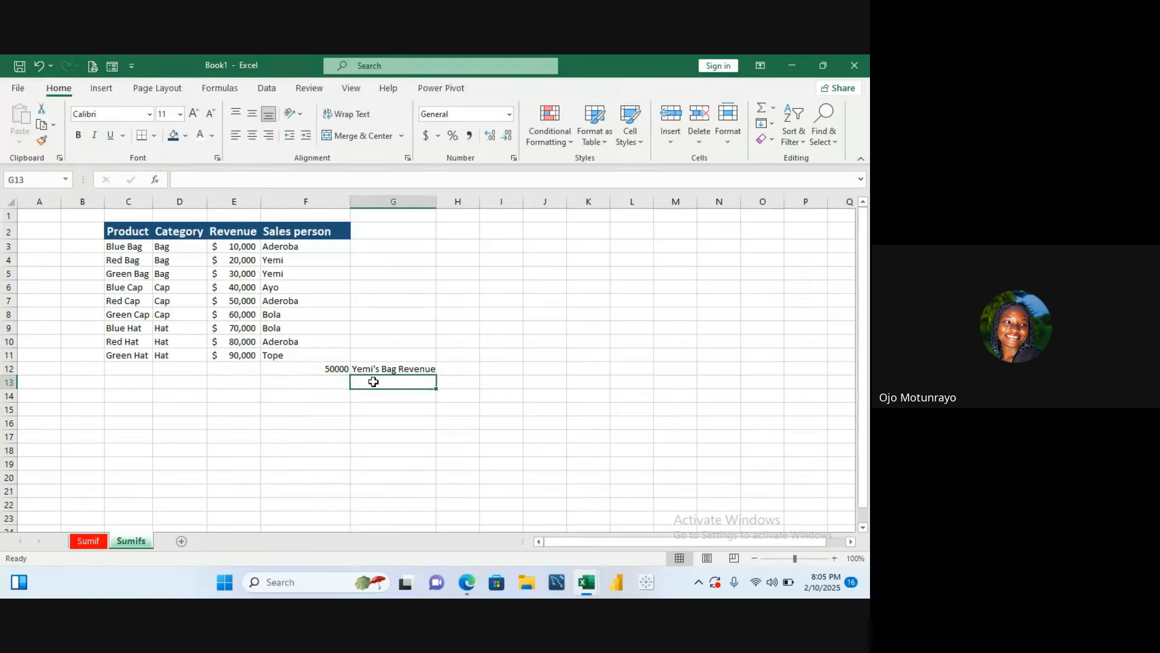
click(340, 379)
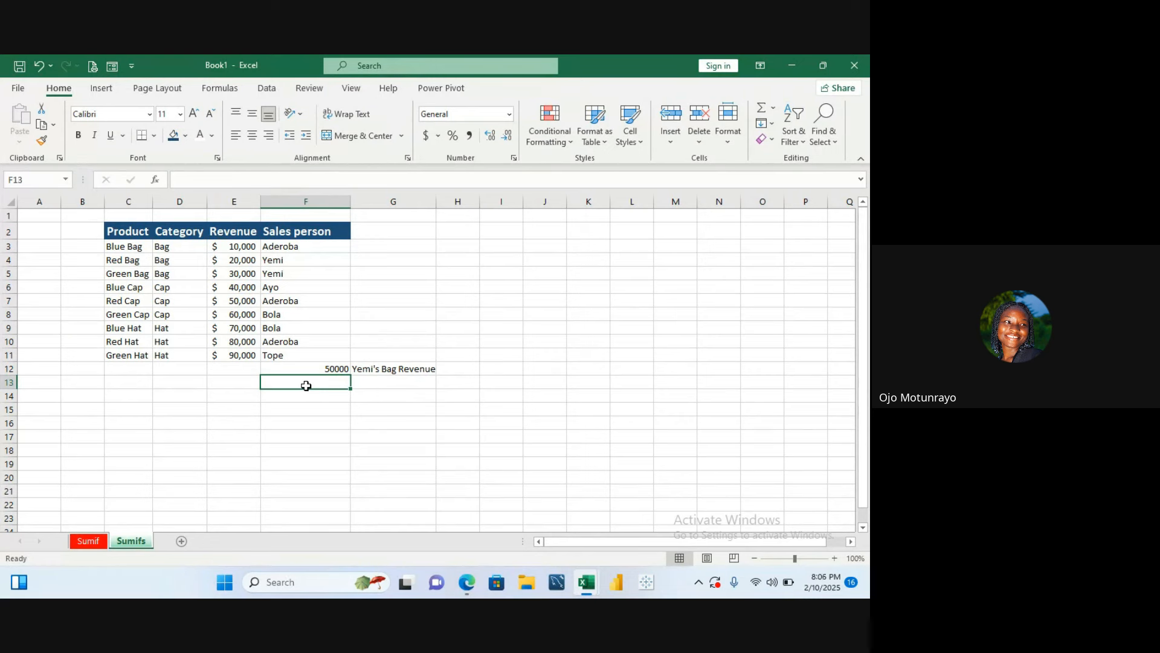
text(=)
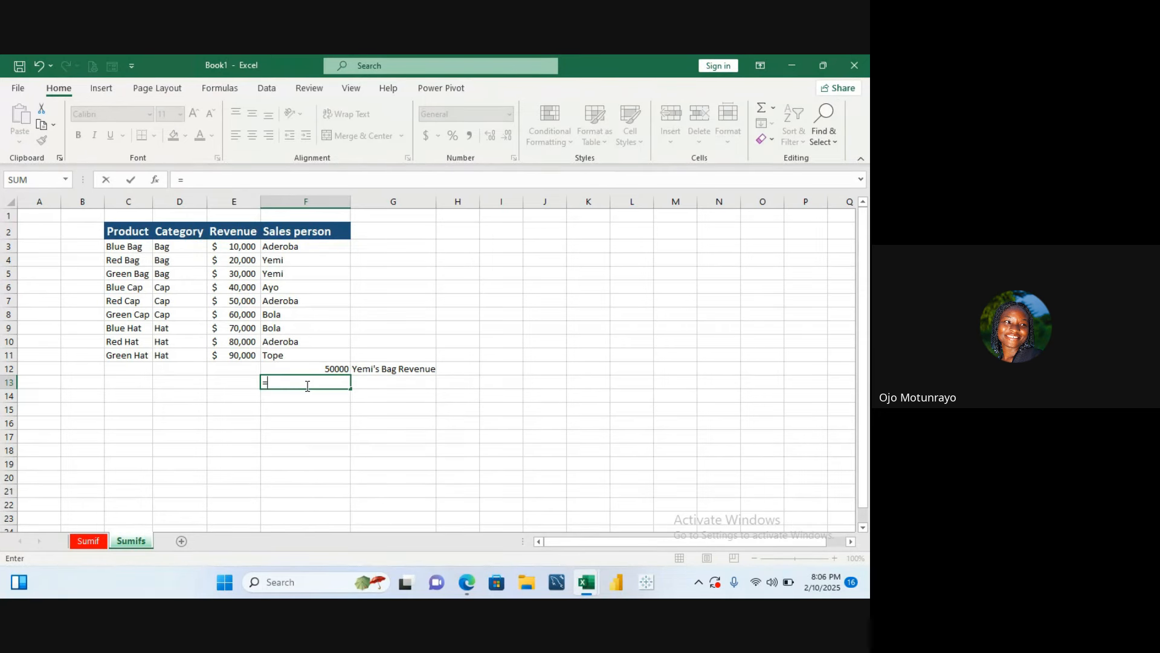
text(sumifs)
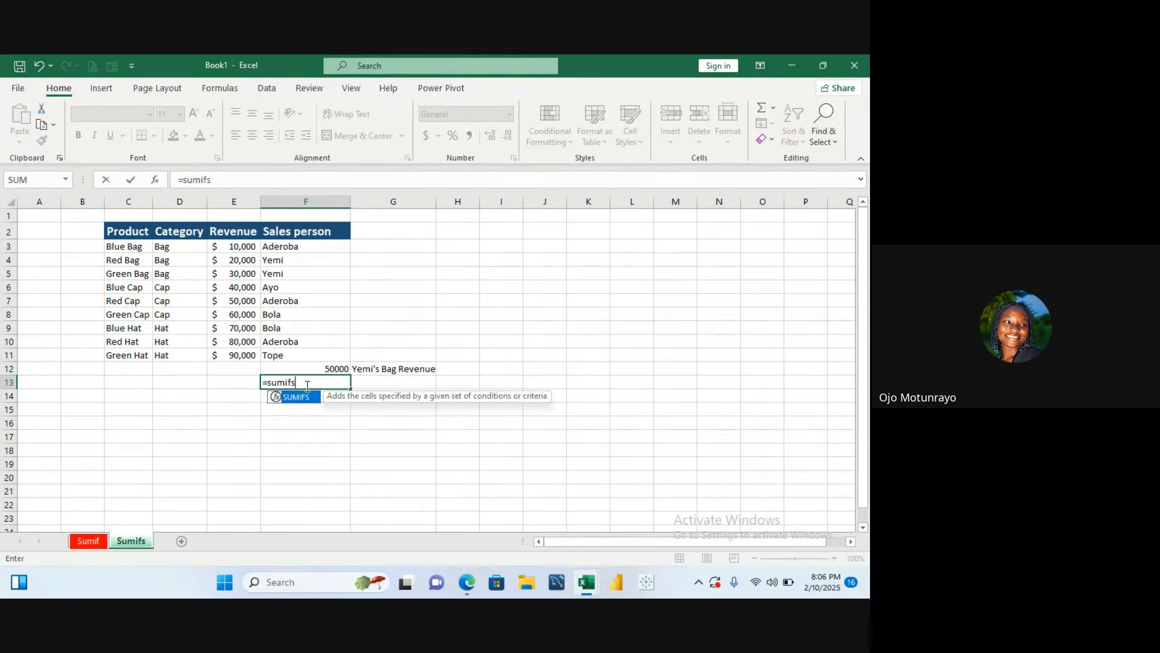
double_click(309, 397)
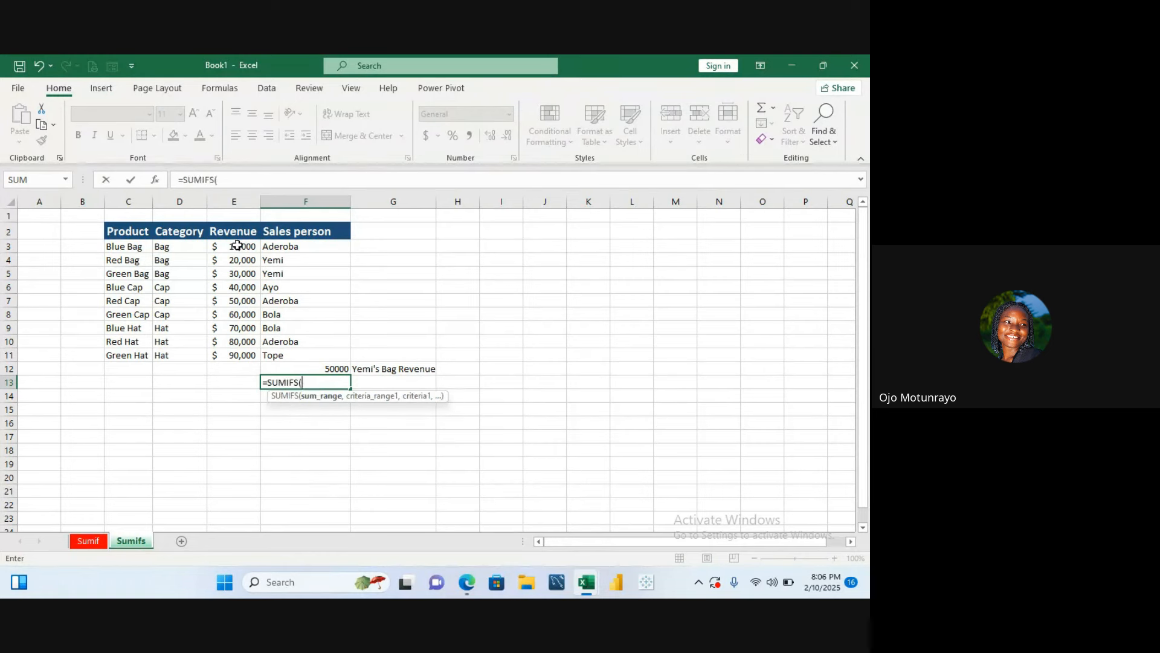
drag(237, 246, 244, 353)
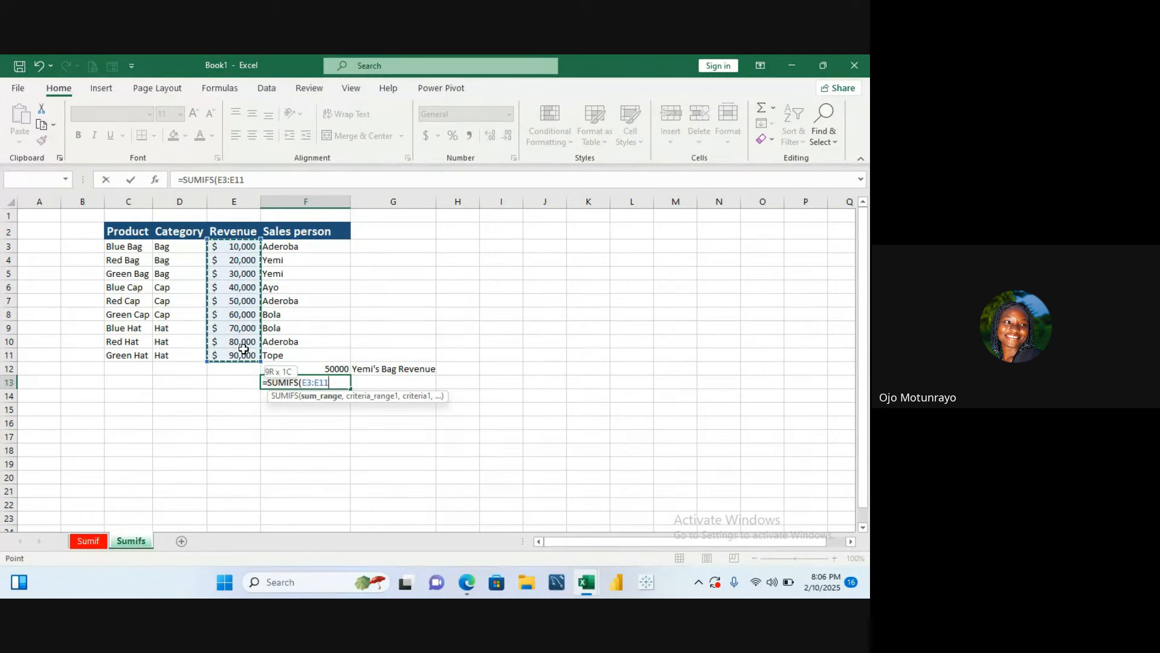
text(,)
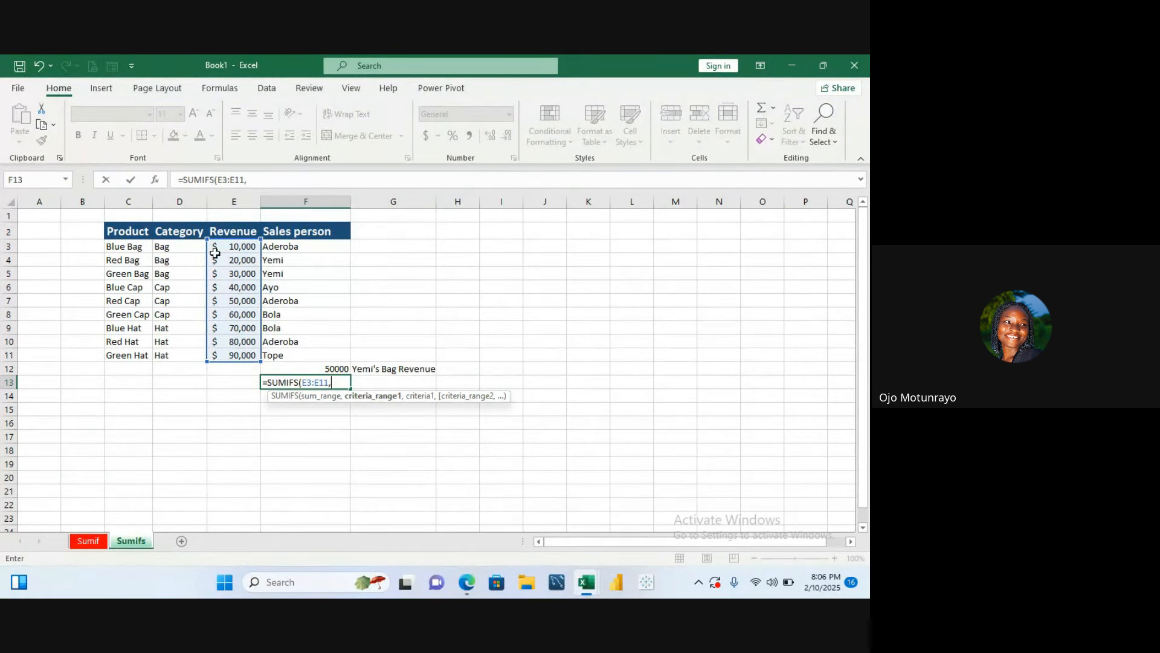
drag(191, 245, 187, 344)
text(,)
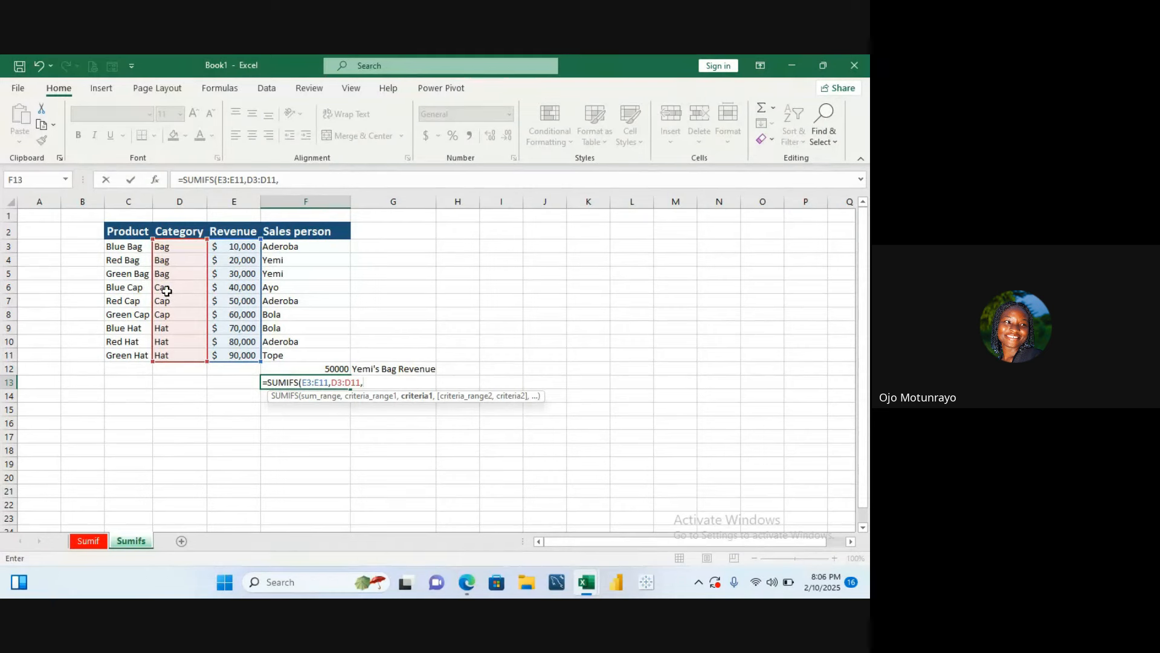
- Complete the F13 SUMIFS with criterion D6, second criteria range F3:F11 and criterion F3, and enter it
click(166, 291)
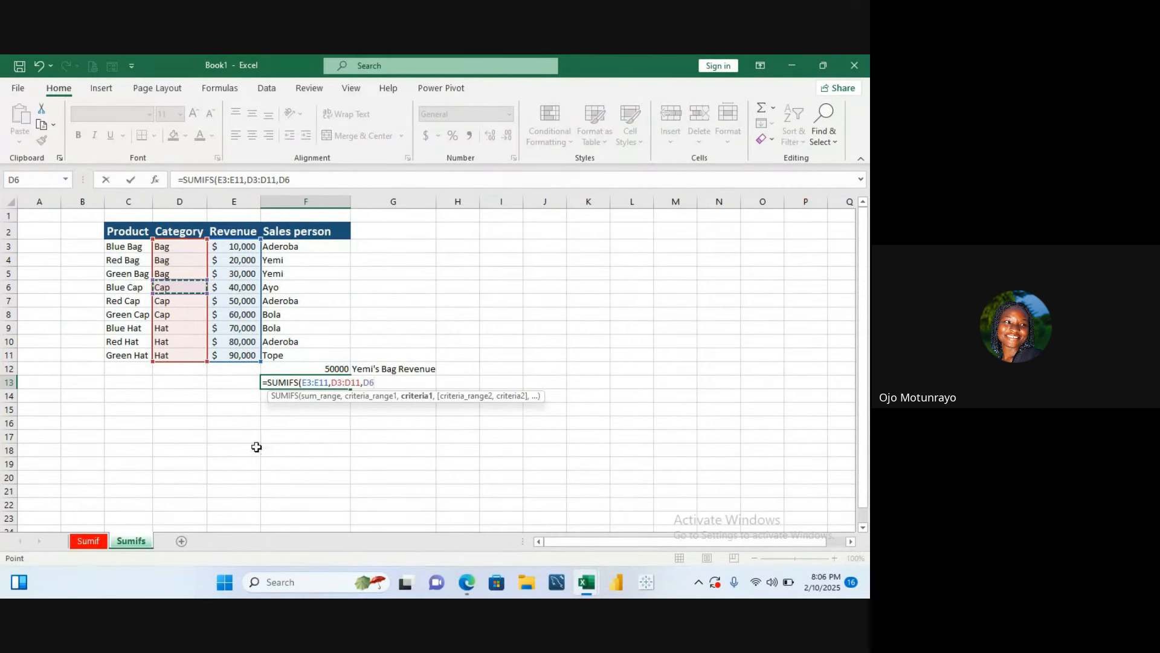
text(,)
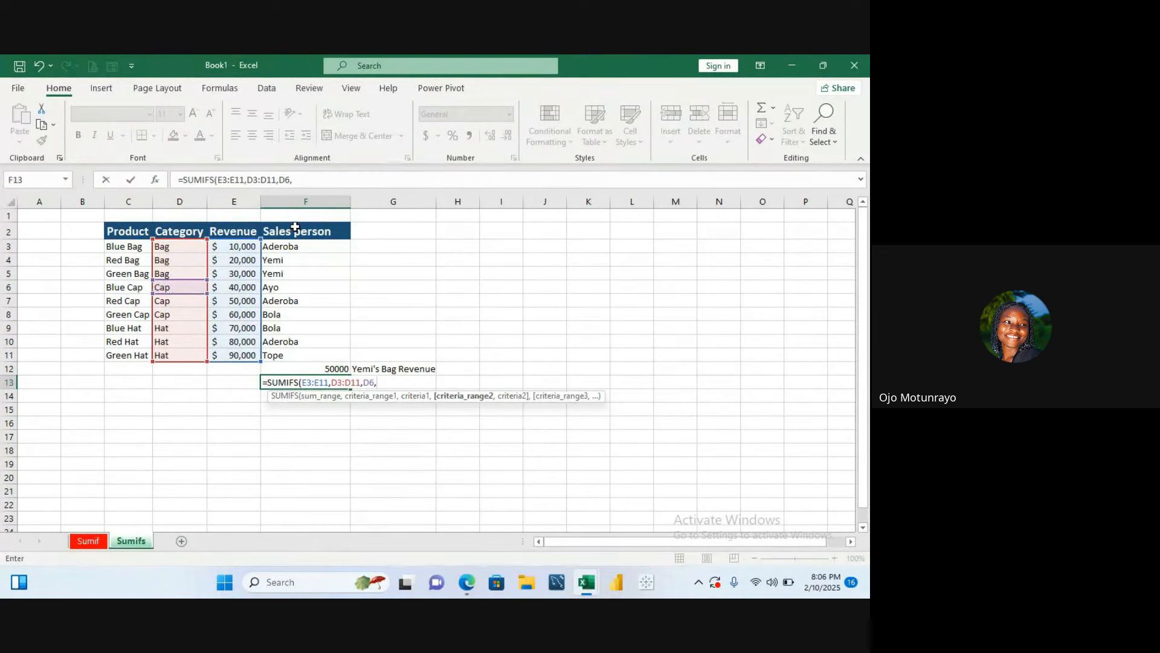
drag(283, 248, 293, 353)
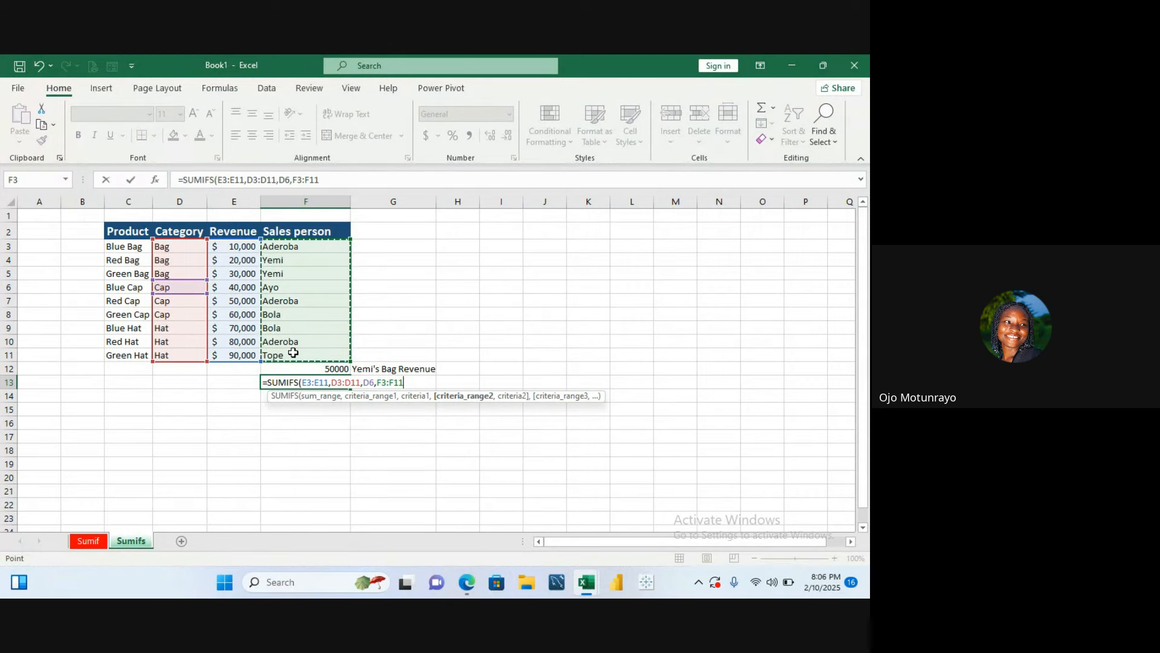
text(,)
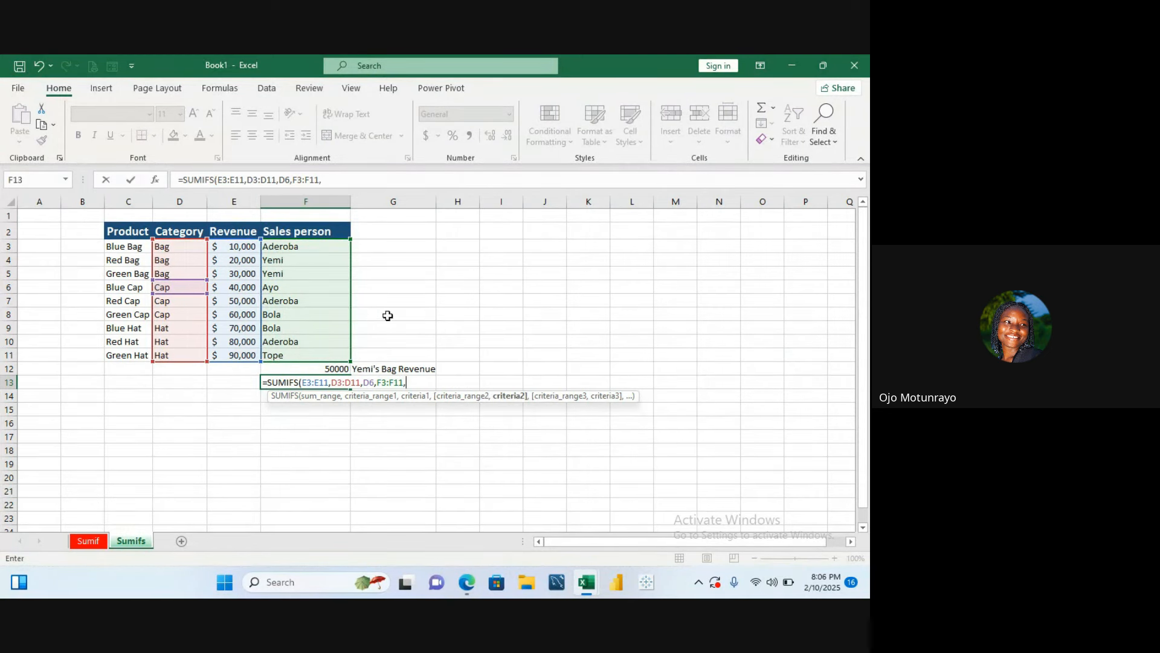
click(301, 251)
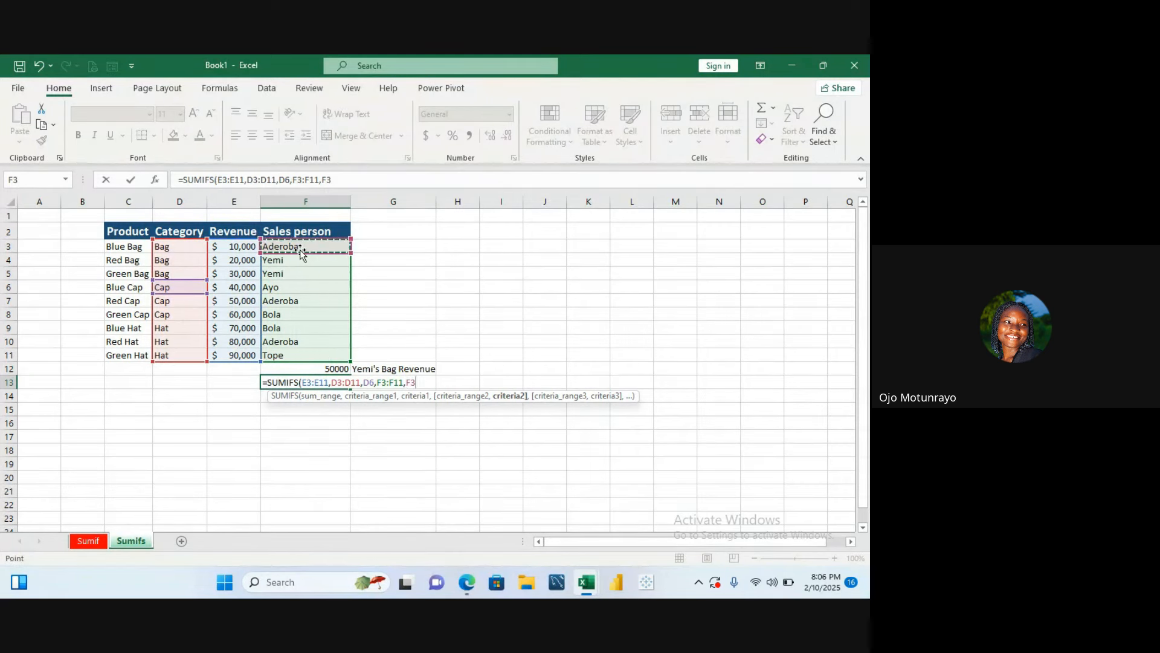
text())
key(Return)
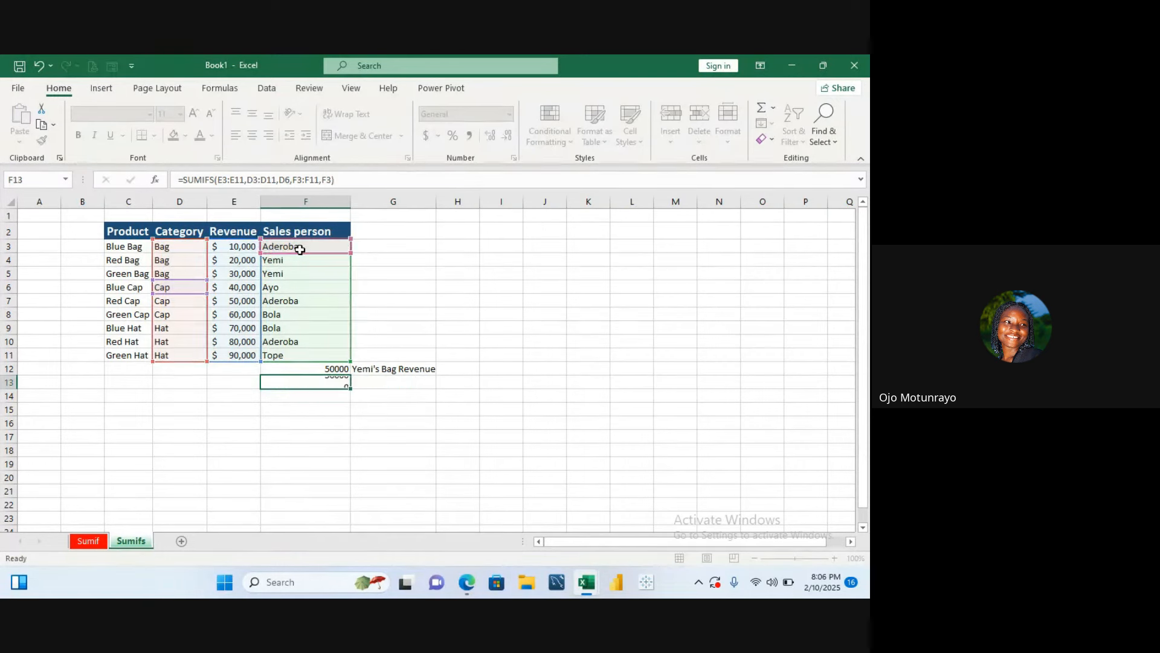
- Label the F13 result by entering Aderoba's Cap Revenue in G13
click(326, 383)
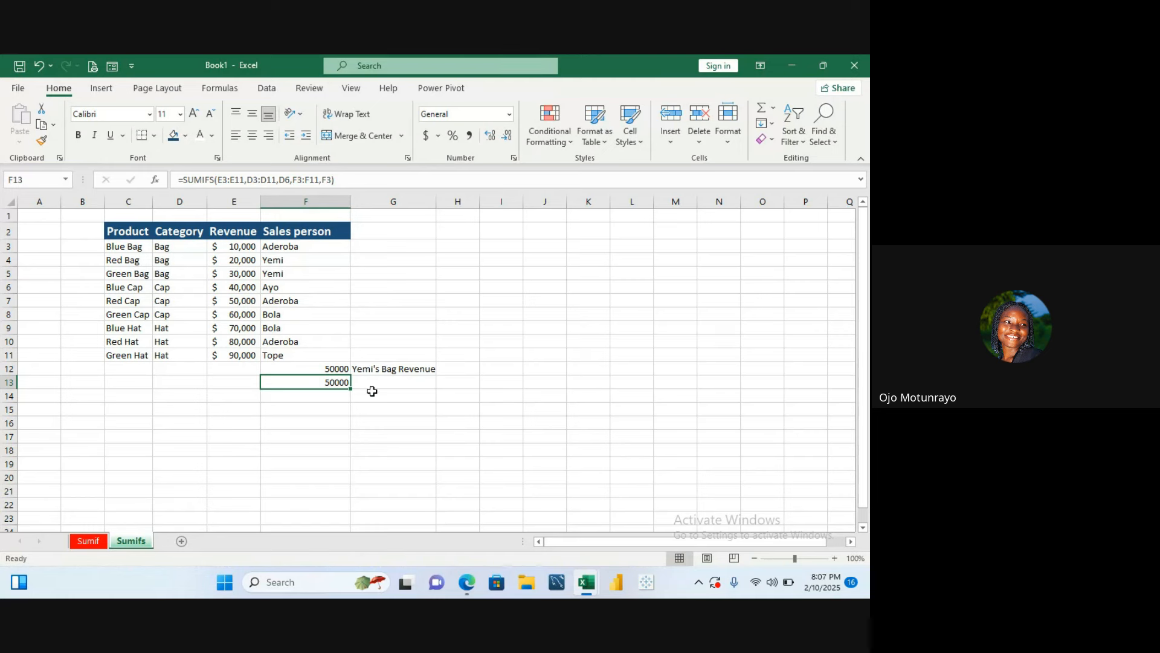
click(373, 384)
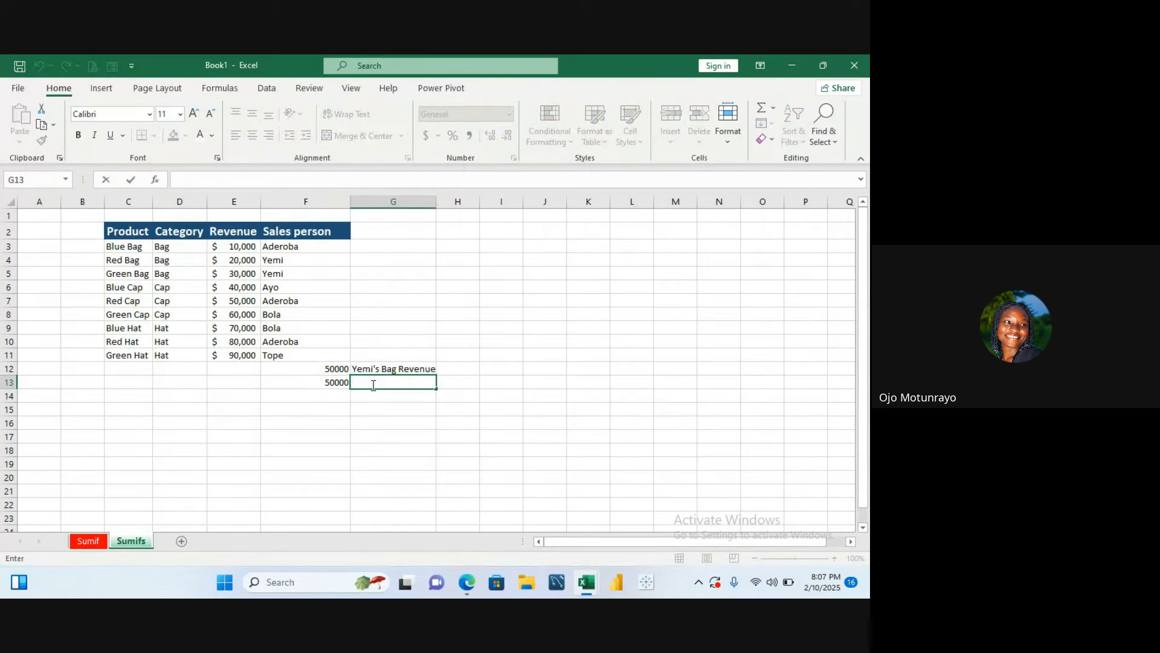
text(Aderoba's Cap re)
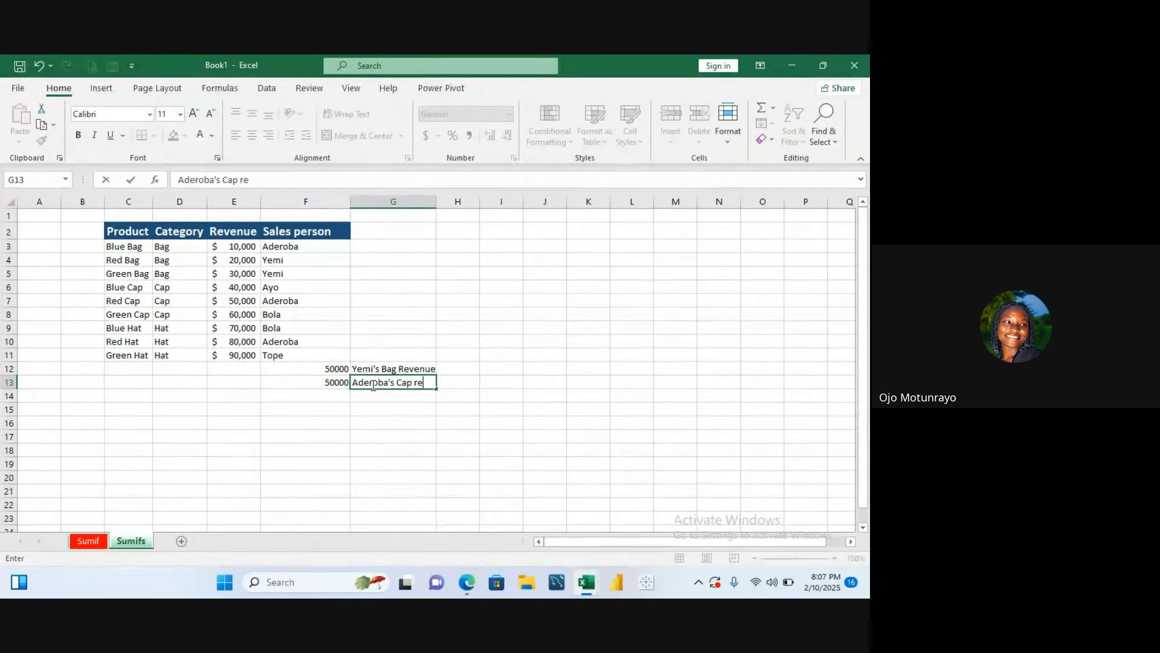
key(BackSpace)
key(BackSpace)
text(Revenue)
key(Return)
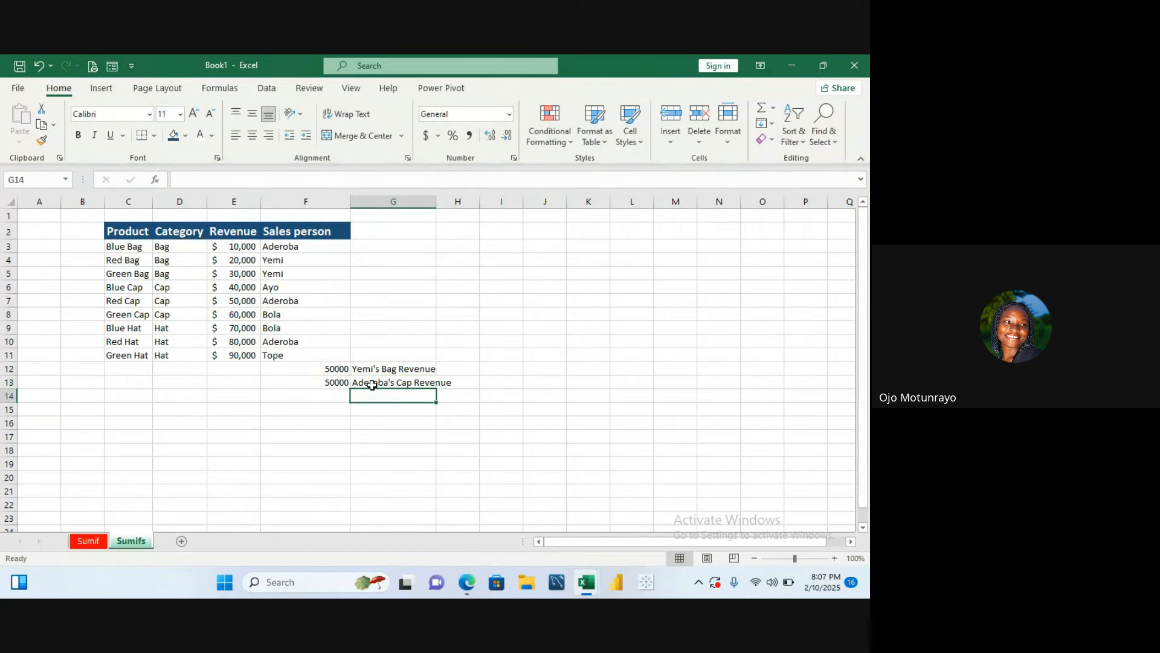
- Enter the label Tope's Hat revenue in G14 for the next result
click(382, 382)
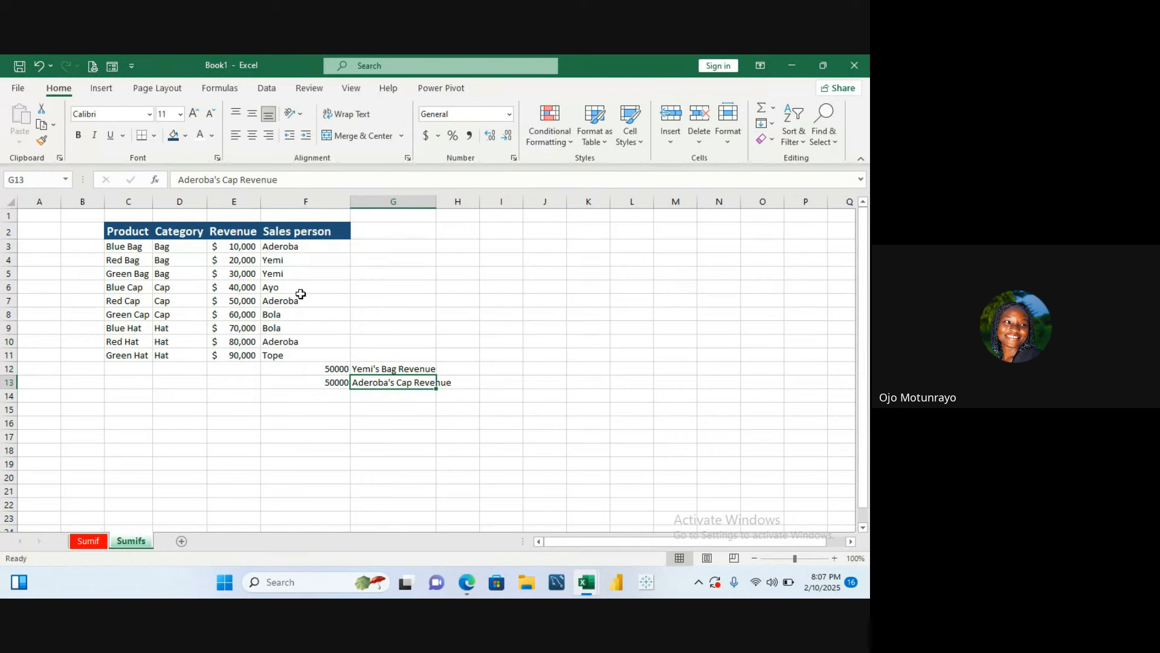
click(334, 393)
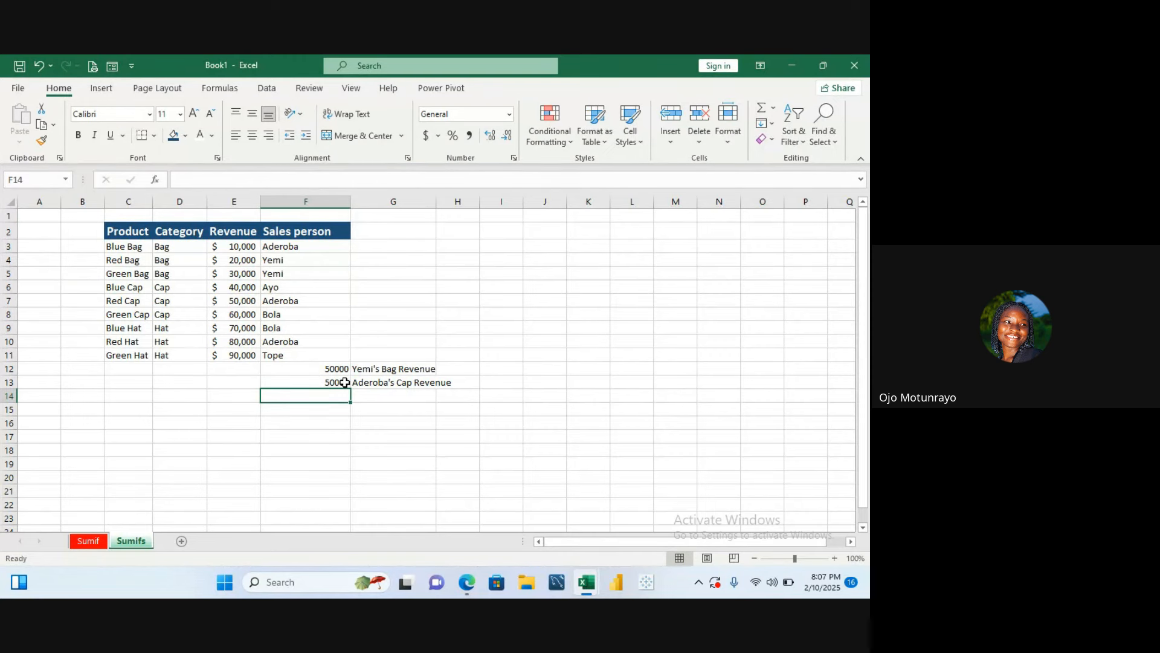
click(344, 382)
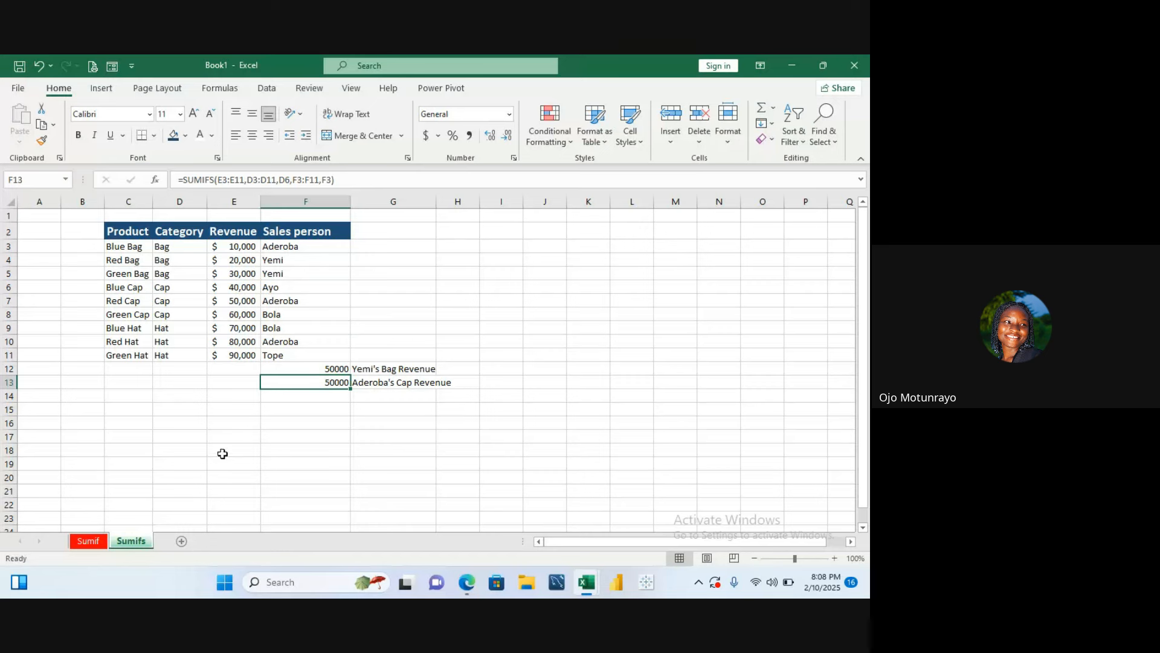
click(301, 394)
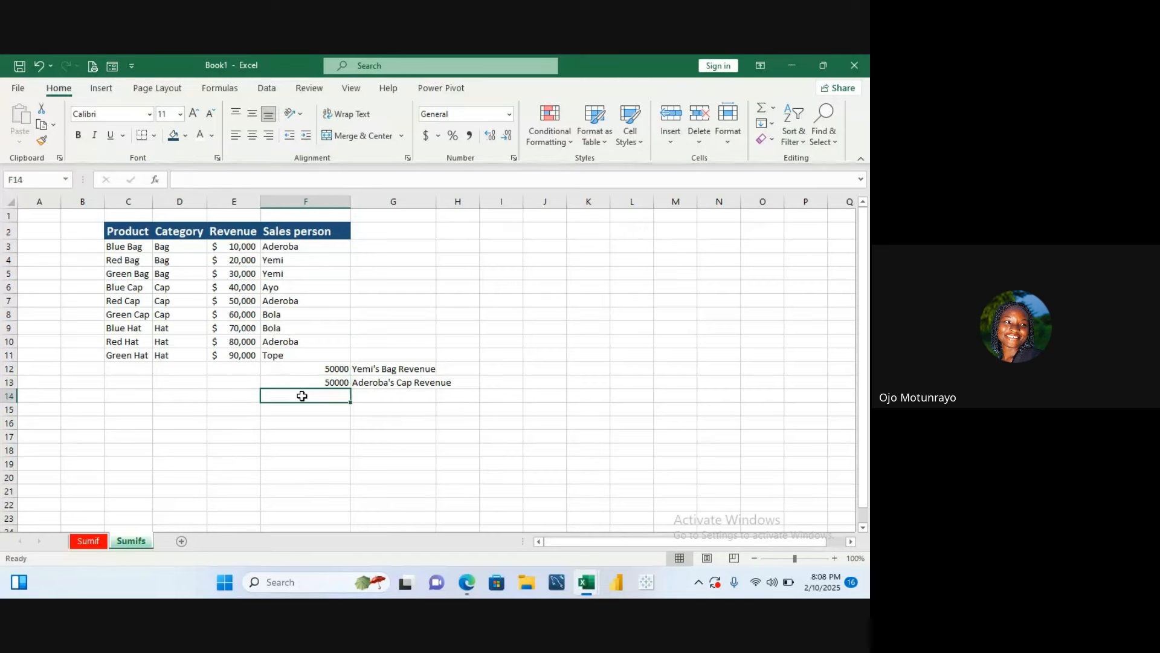
click(380, 394)
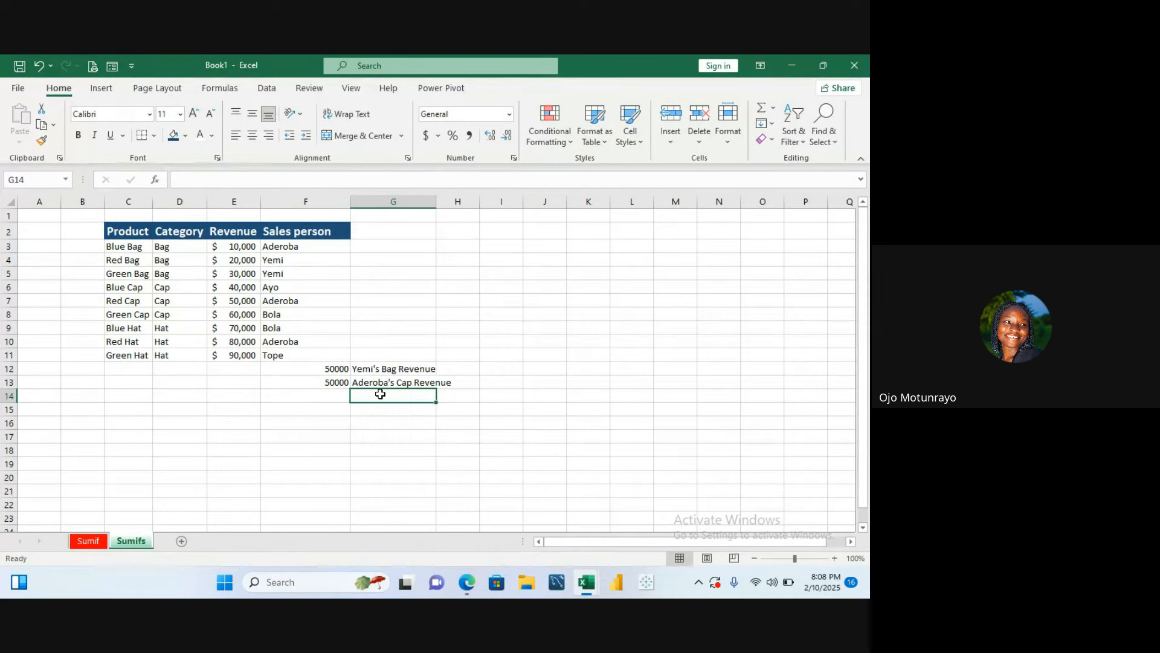
text(To)
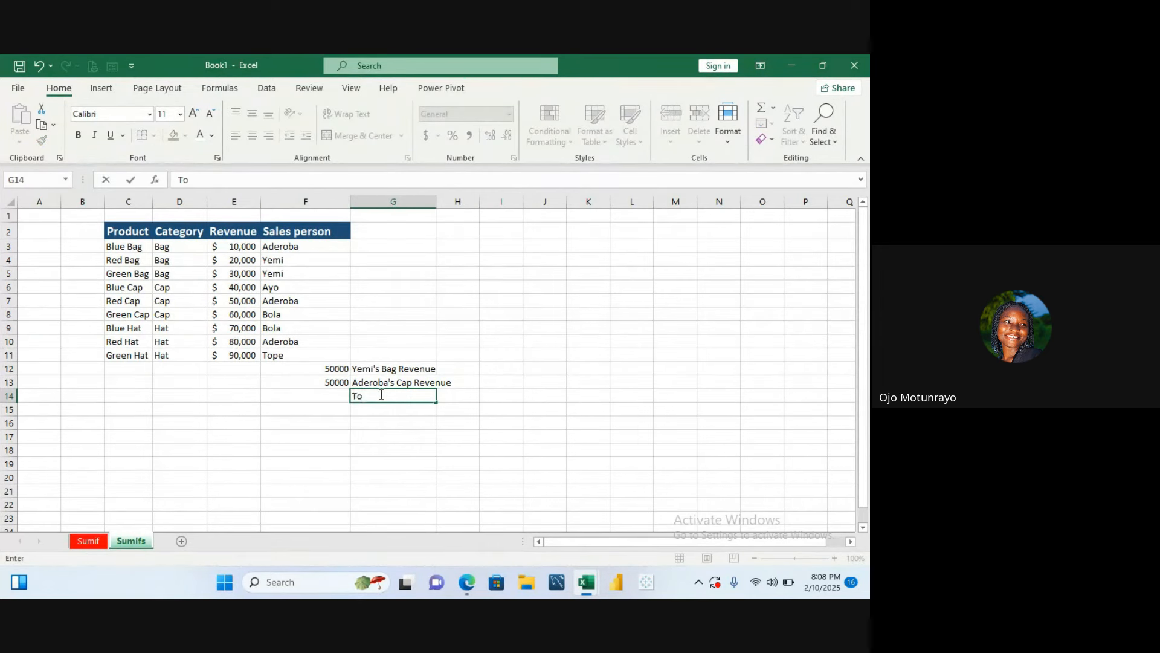
text(pe's Hat revenue)
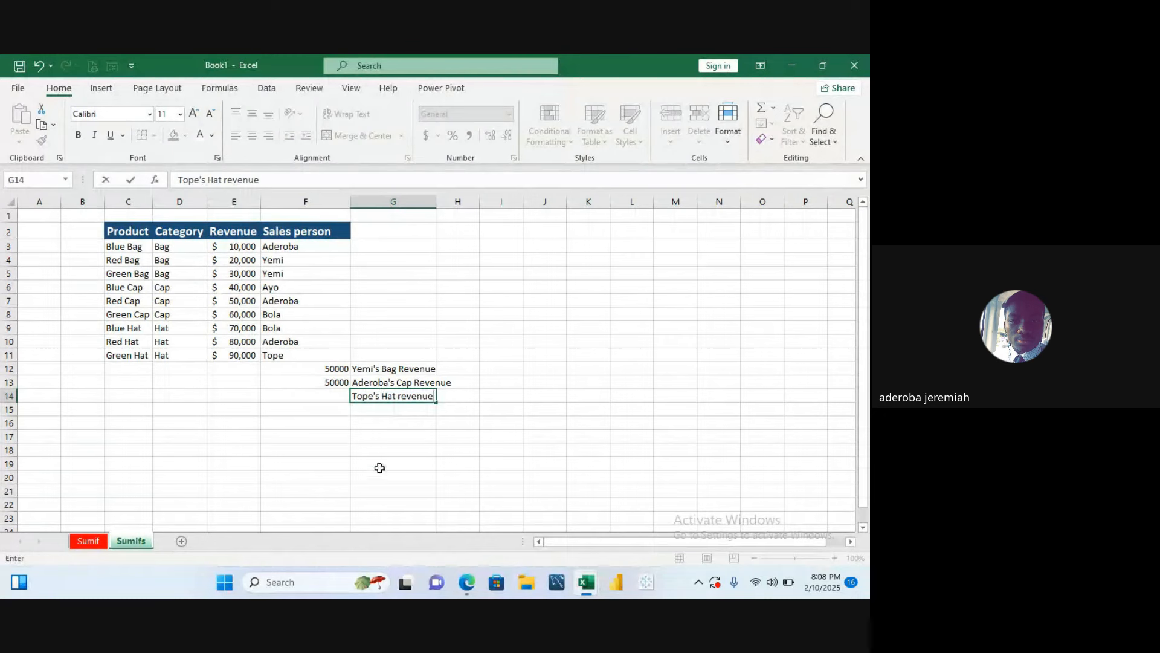
click(326, 397)
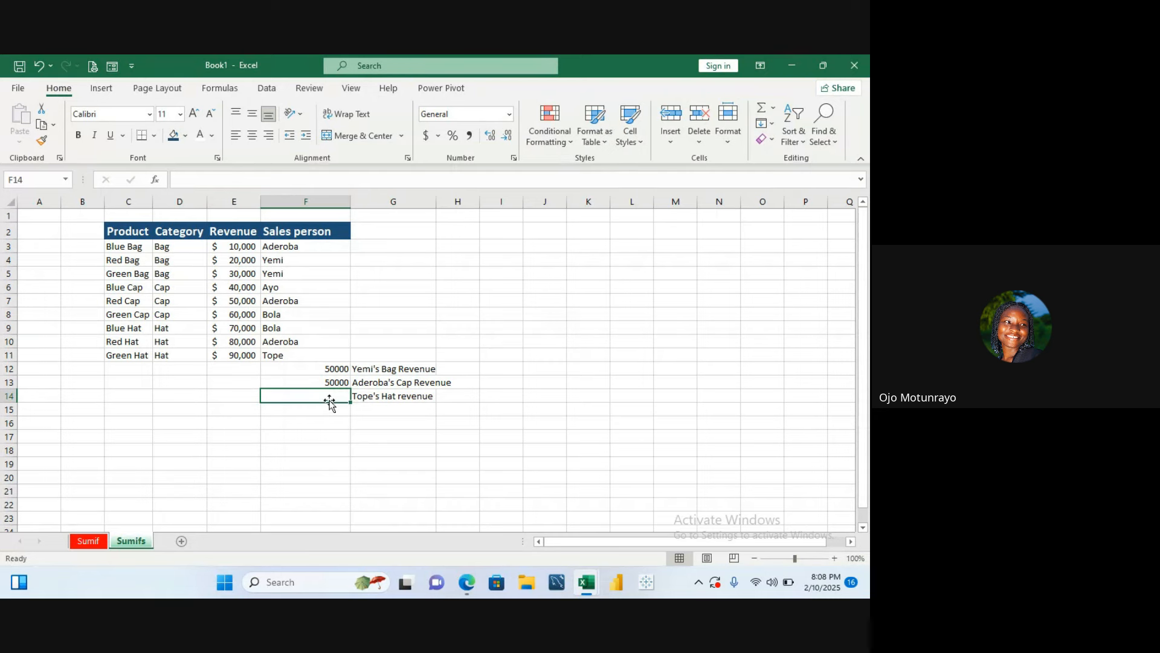
- Start a SUMIFS formula in F14 with sum range E3:E11
text(=s)
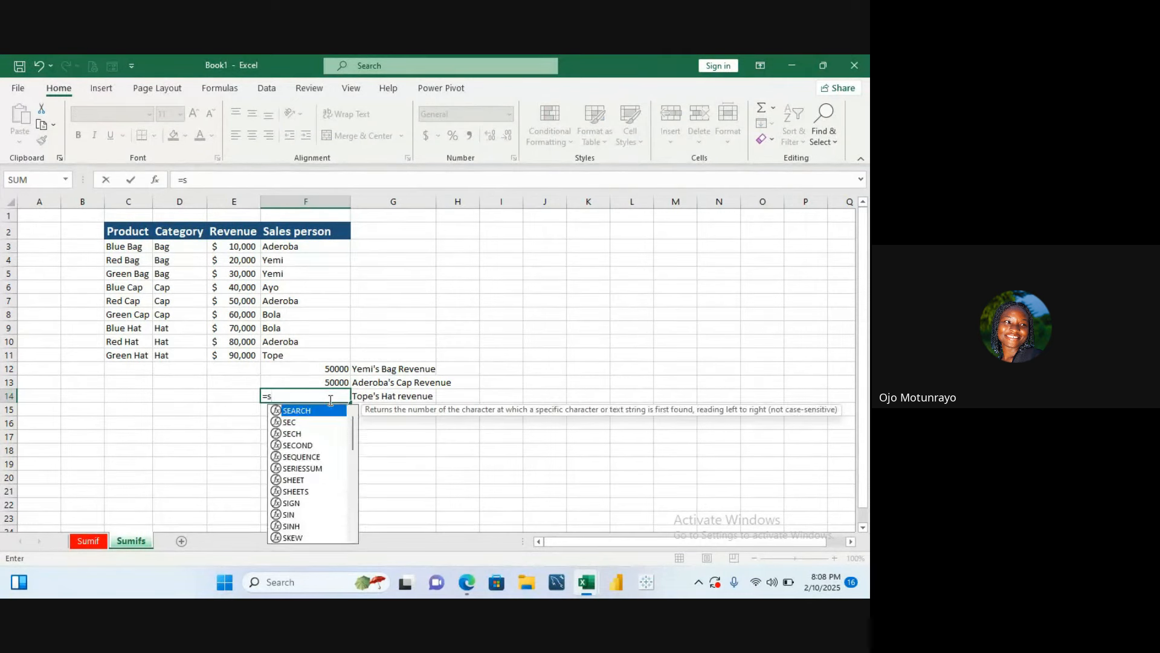
text(umi)
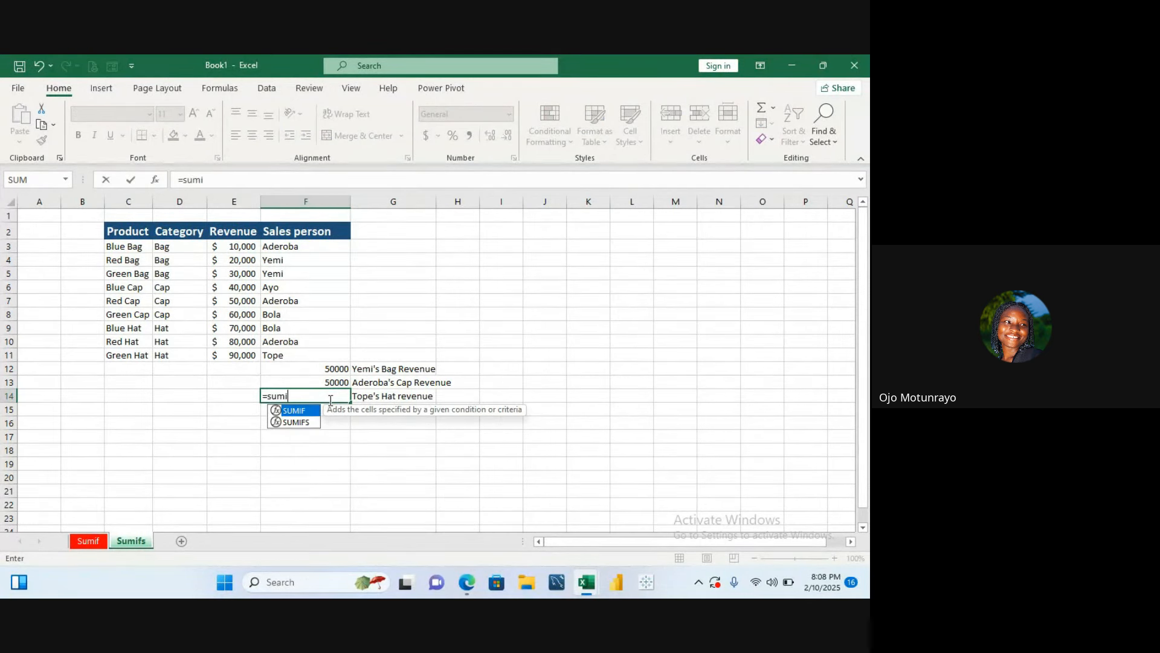
text(s)
key(BackSpace)
text(fs)
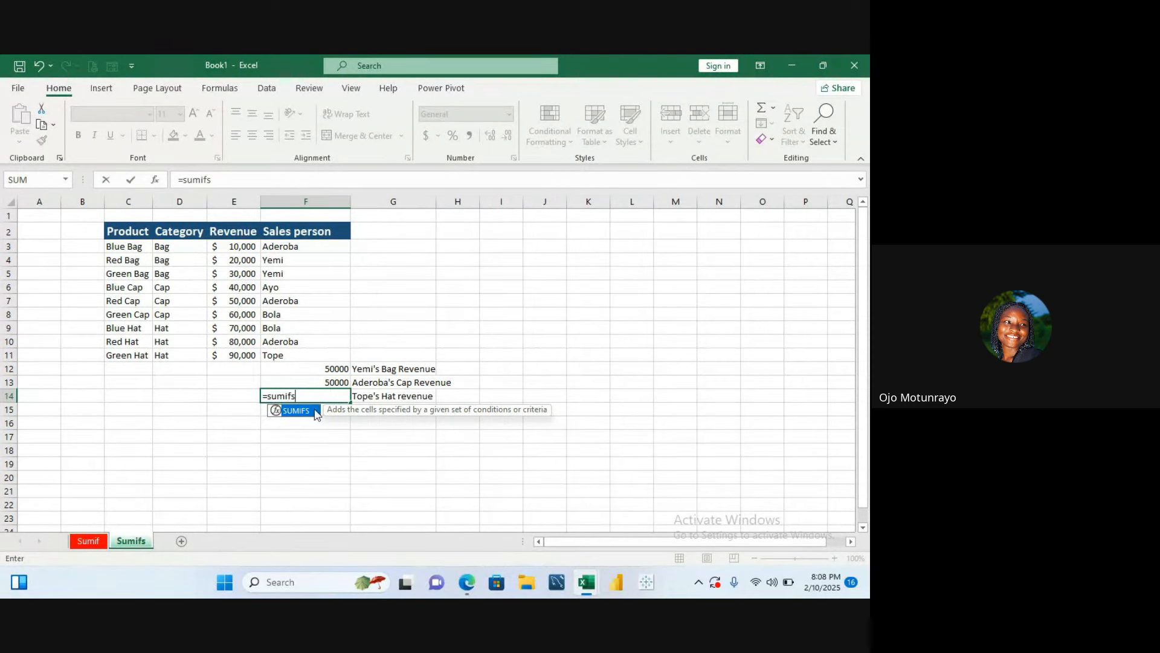
double_click(314, 411)
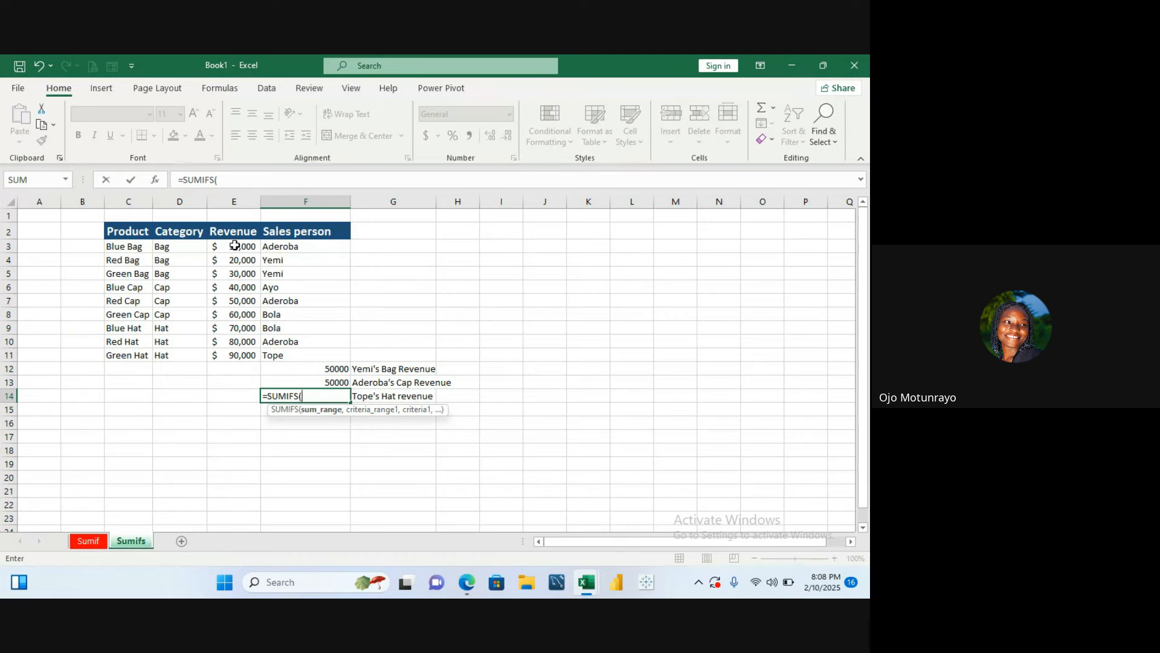
drag(234, 246, 240, 350)
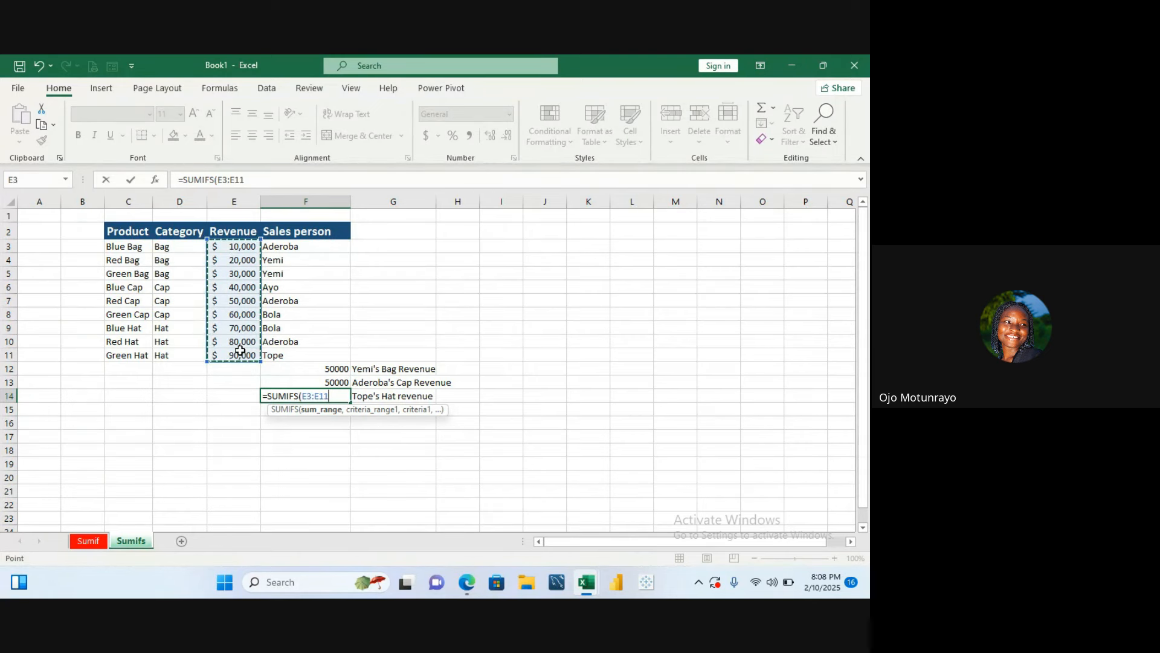
text(,)
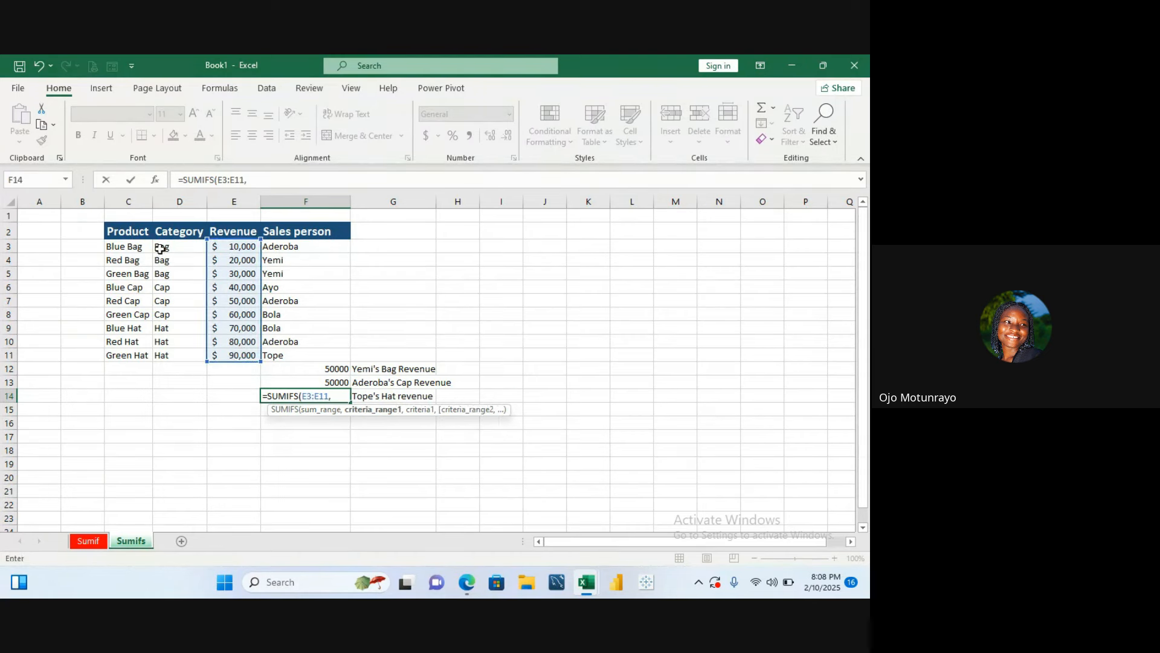
- Add D3:D11 as the first criteria range of the F14 SUMIFS
drag(161, 244, 168, 349)
text(,)
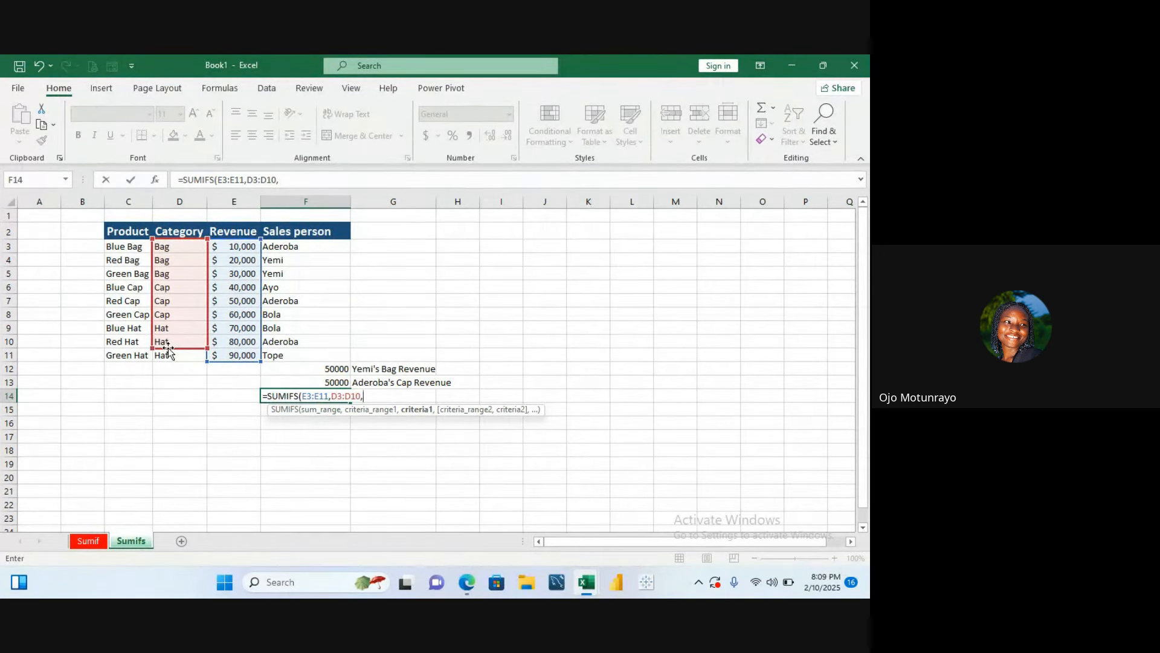
key(Left)
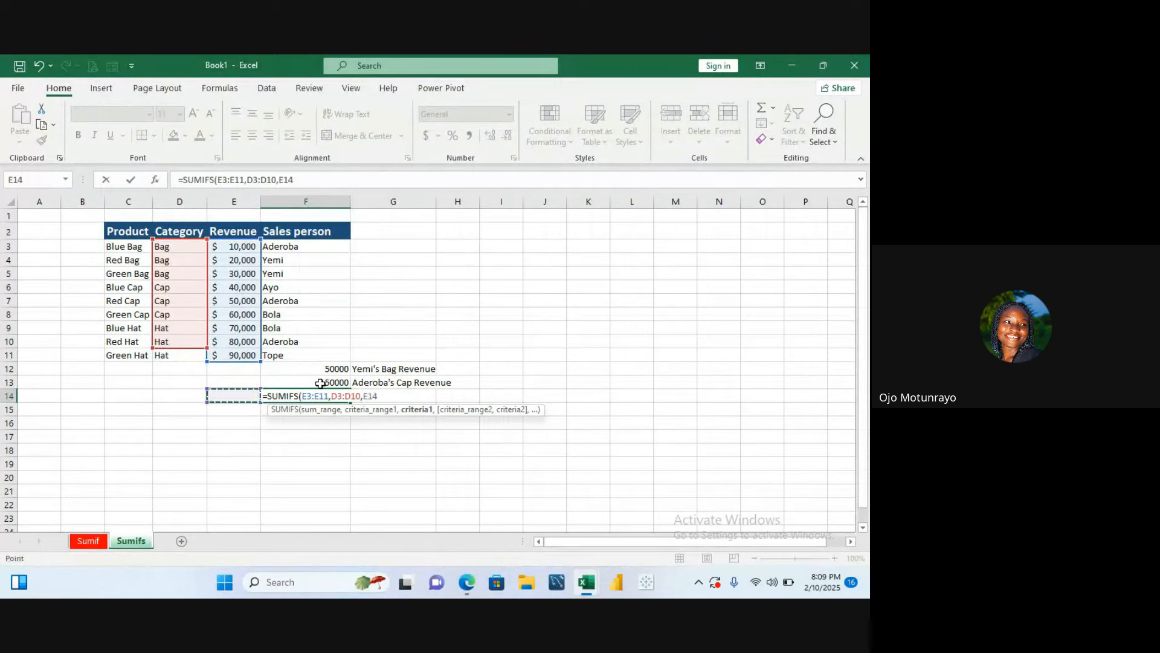
key(BackSpace)
key(BackSpace)
key(BackSpace)
key(BackSpace)
key(BackSpace)
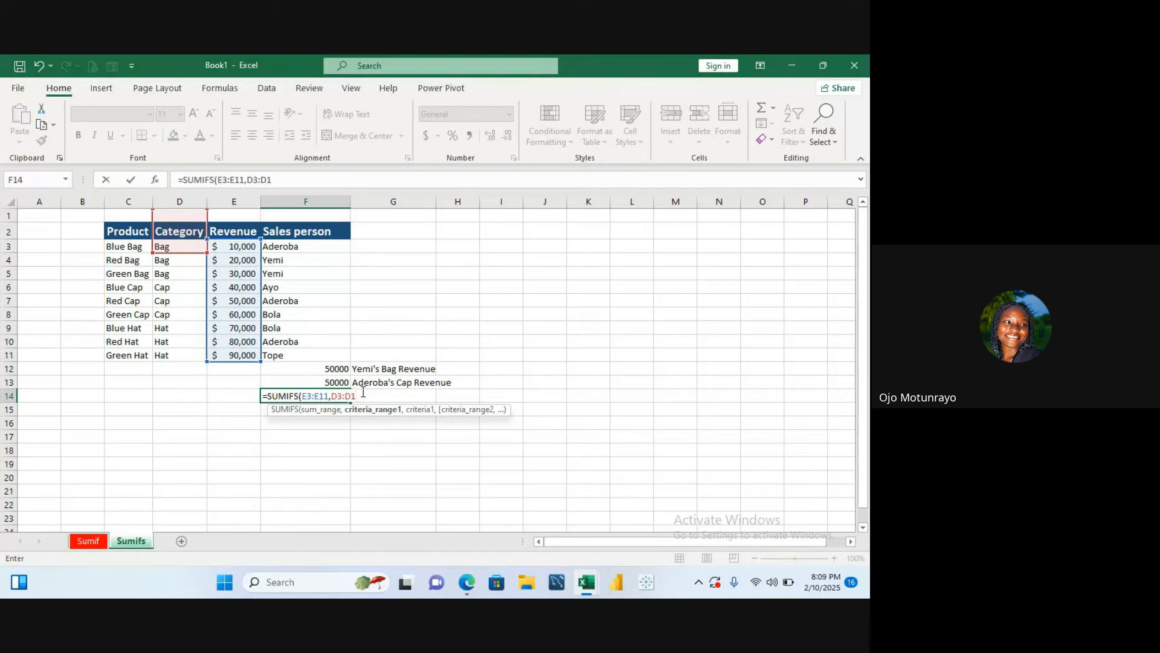
text(1,)
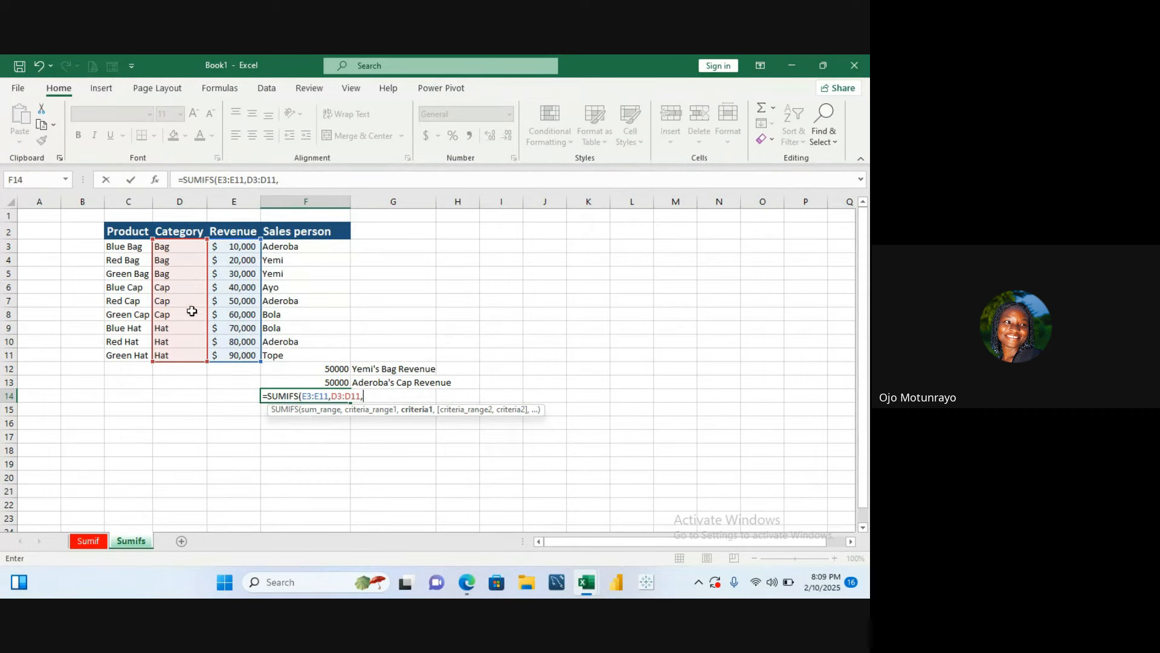
- Complete the F14 SUMIFS with criterion D11, second criteria range F3:F11 and criterion F11, and enter it
click(183, 352)
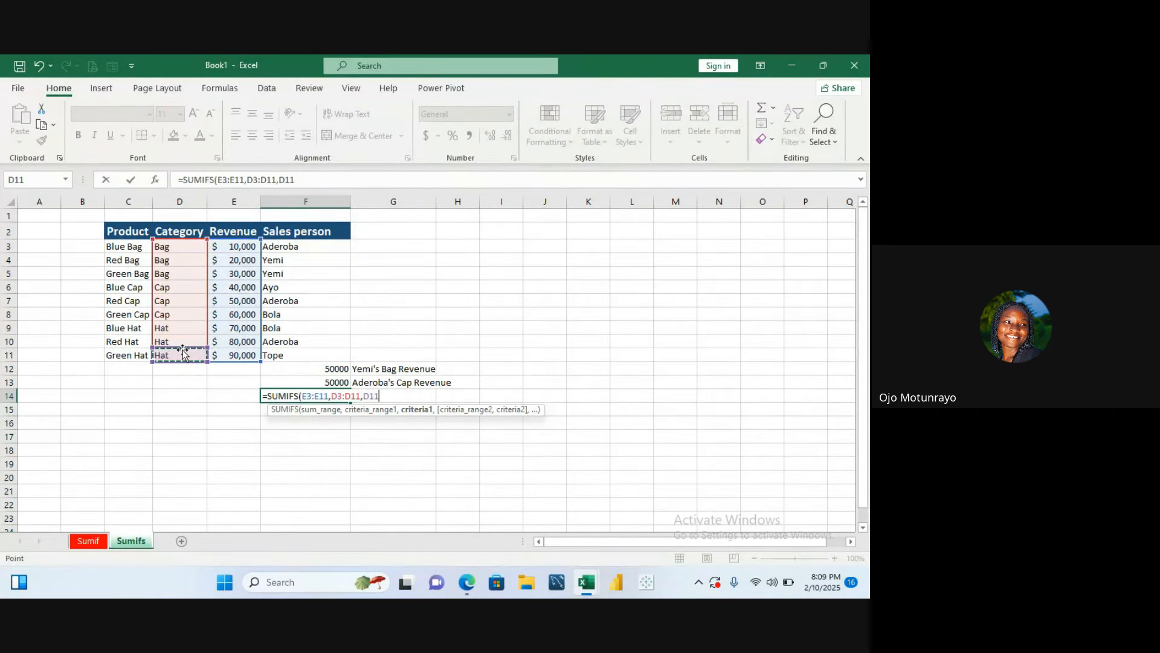
text(,)
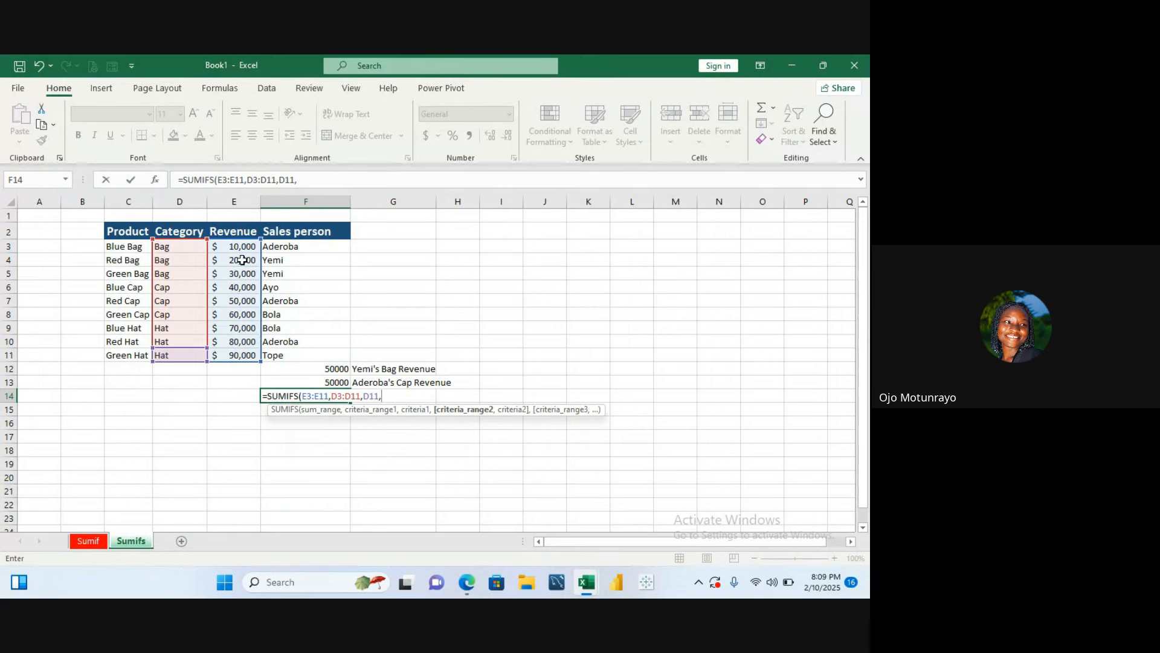
drag(287, 243, 299, 349)
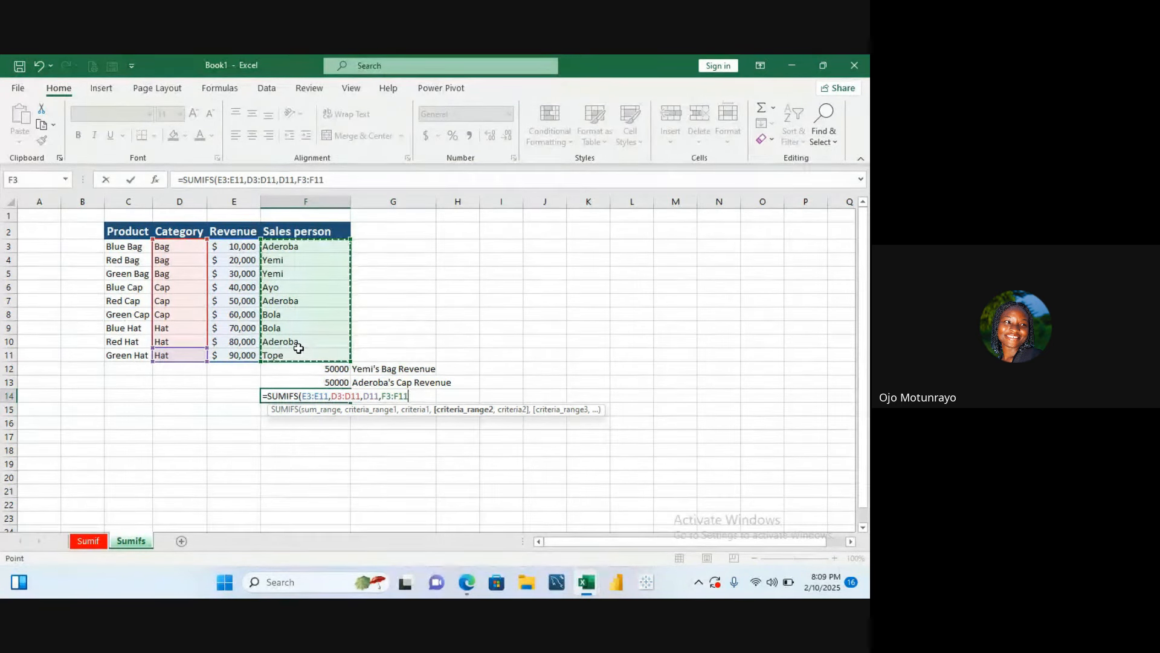
text(,)
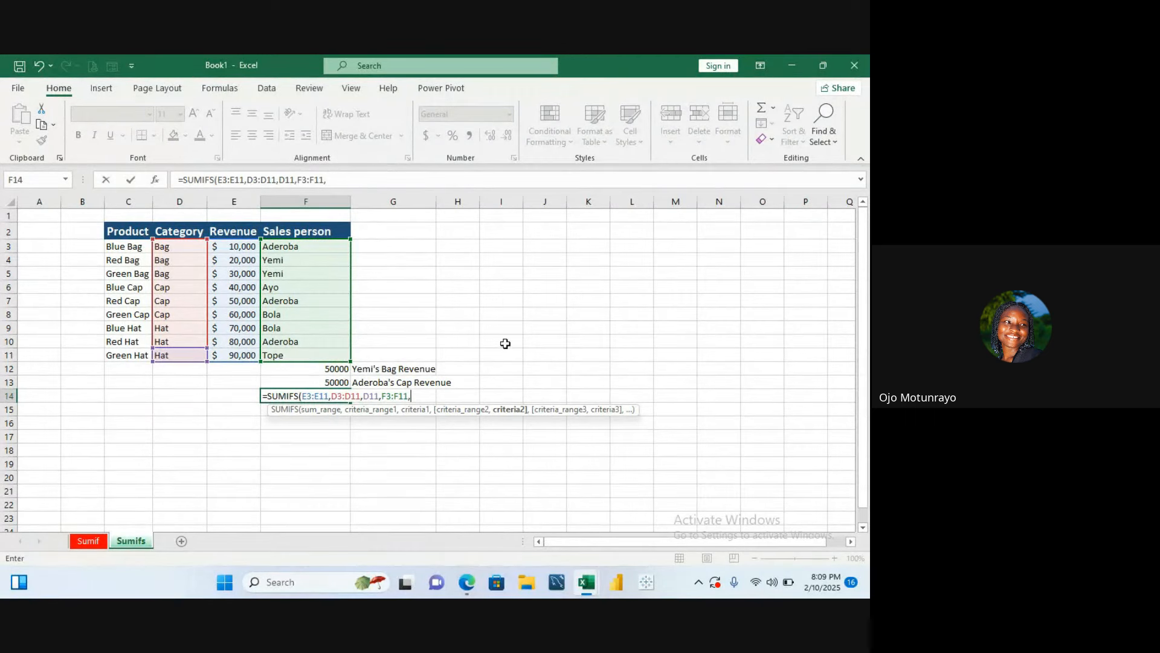
click(306, 353)
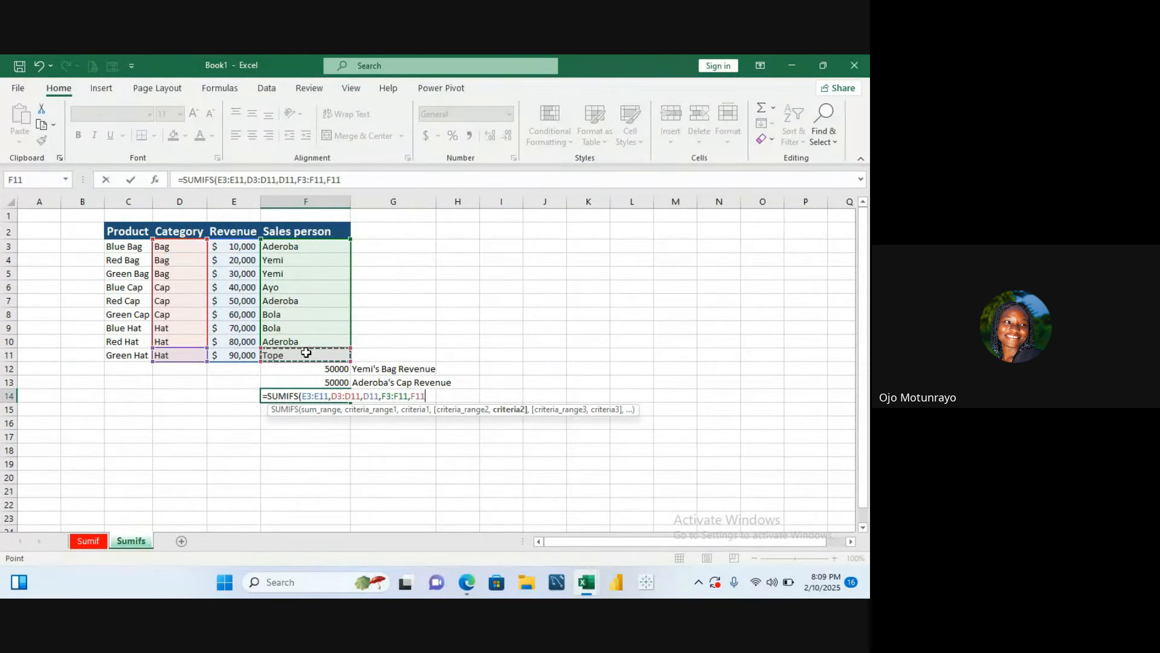
text())
key(Return)
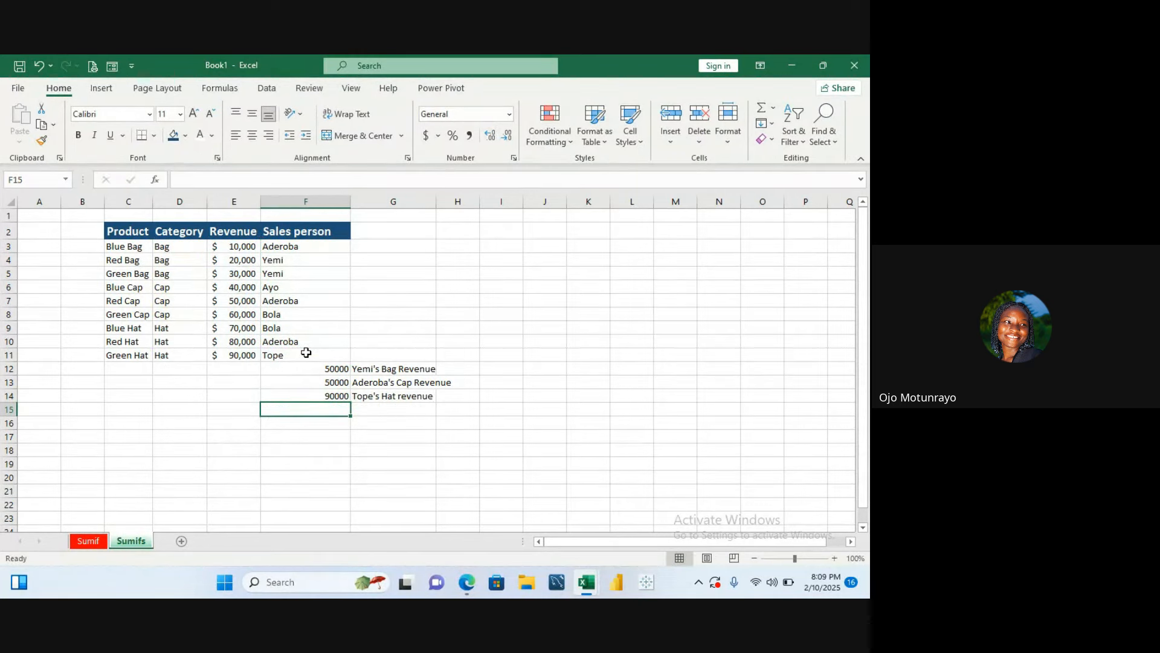
click(336, 395)
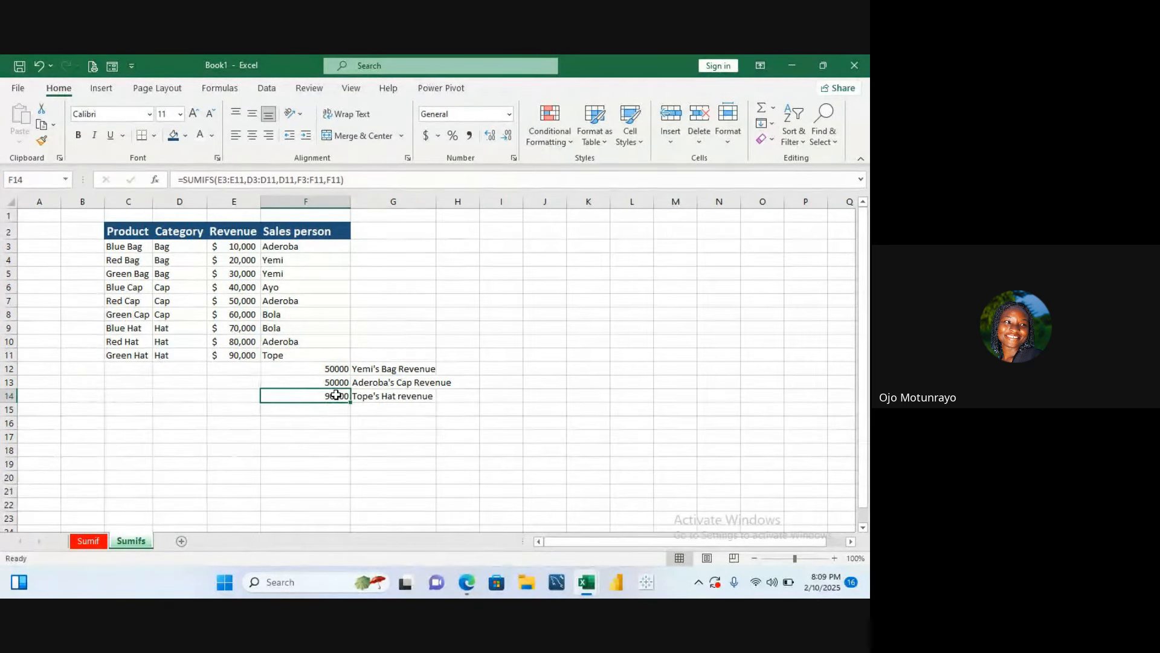
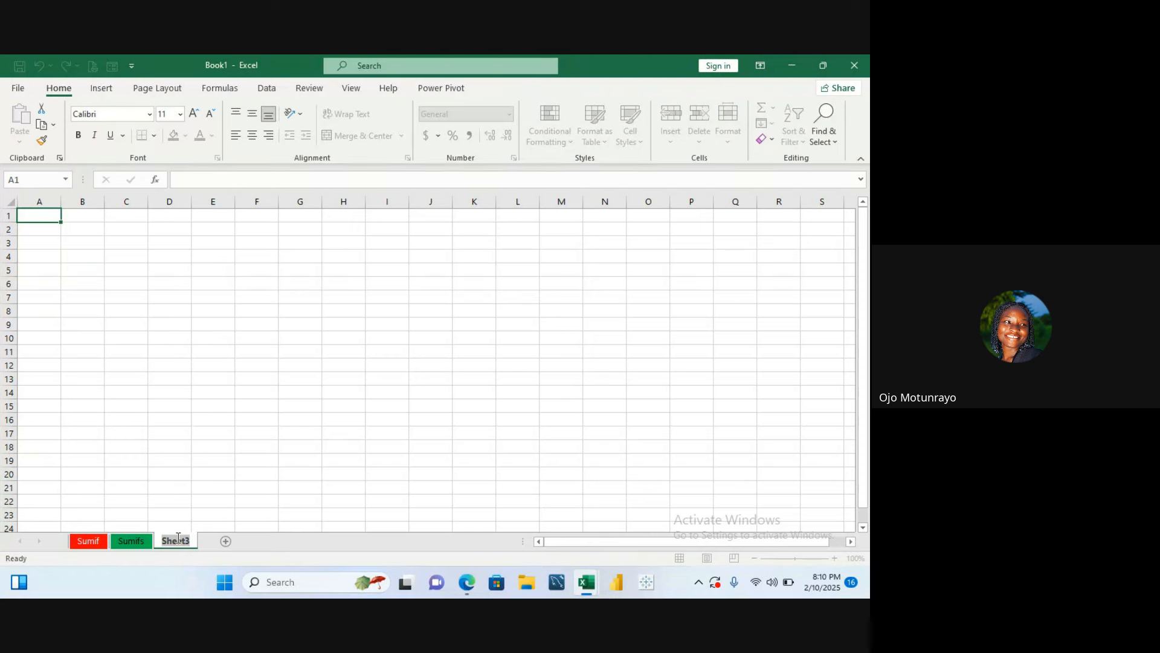
- Rename the third sheet as Countif
key(BackSpace)
text(d)
text(ou)
text(nti)
text(f)
key(Return)
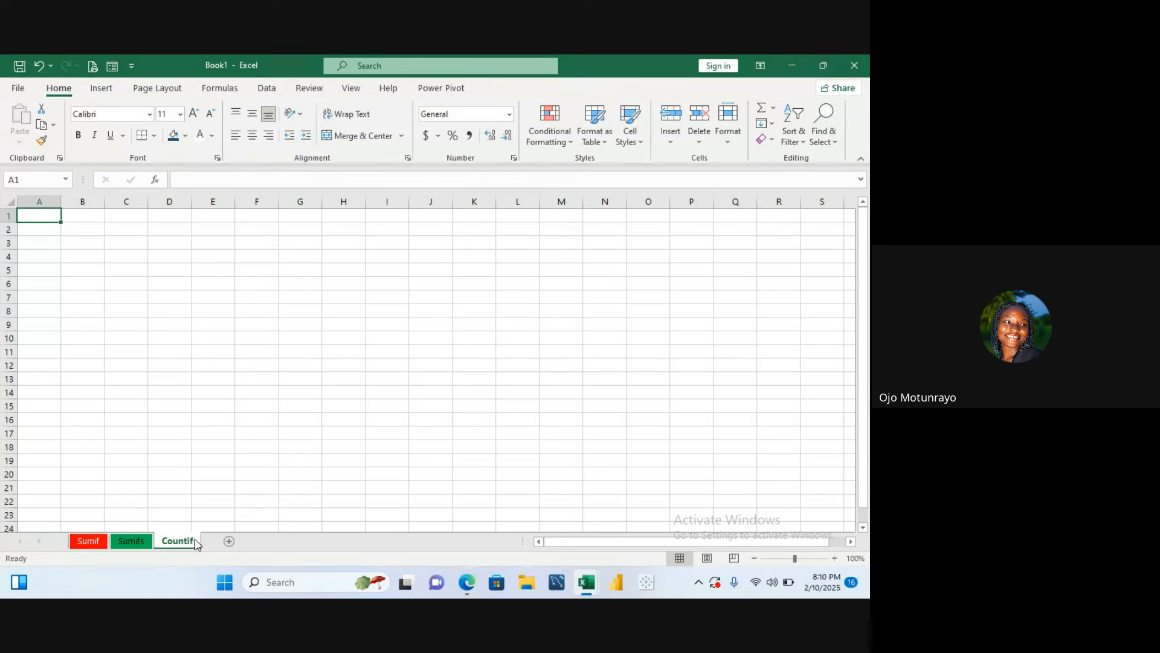
- Give the Countif sheet tab a light green tab colour
right_click(172, 543)
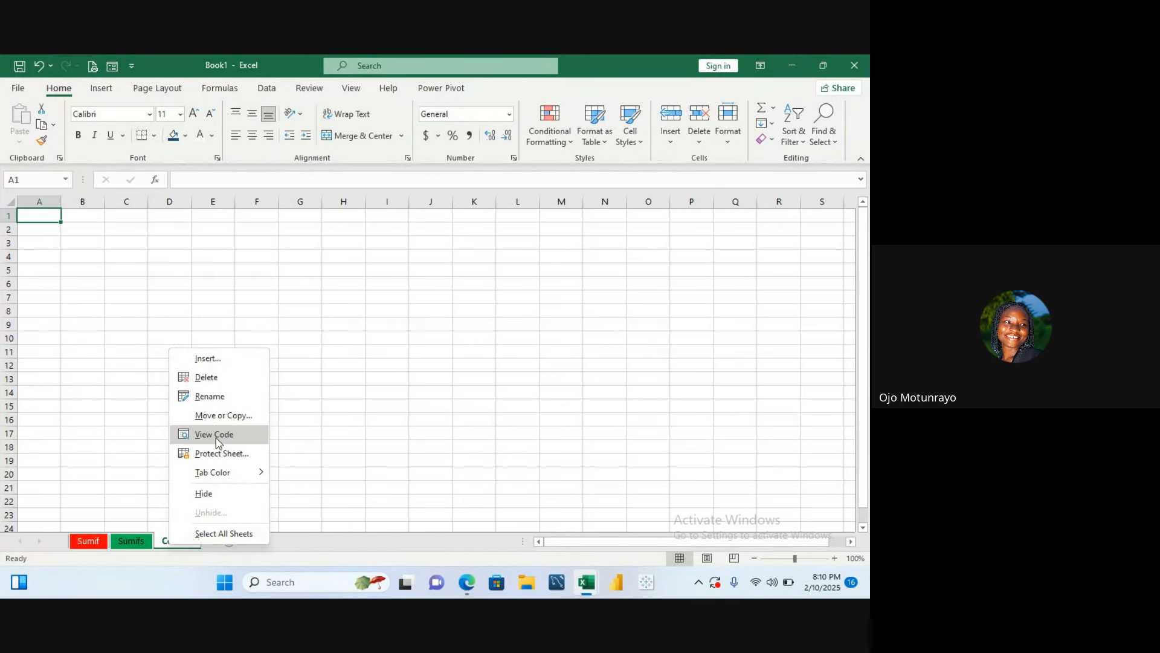
mouse_move(225, 475)
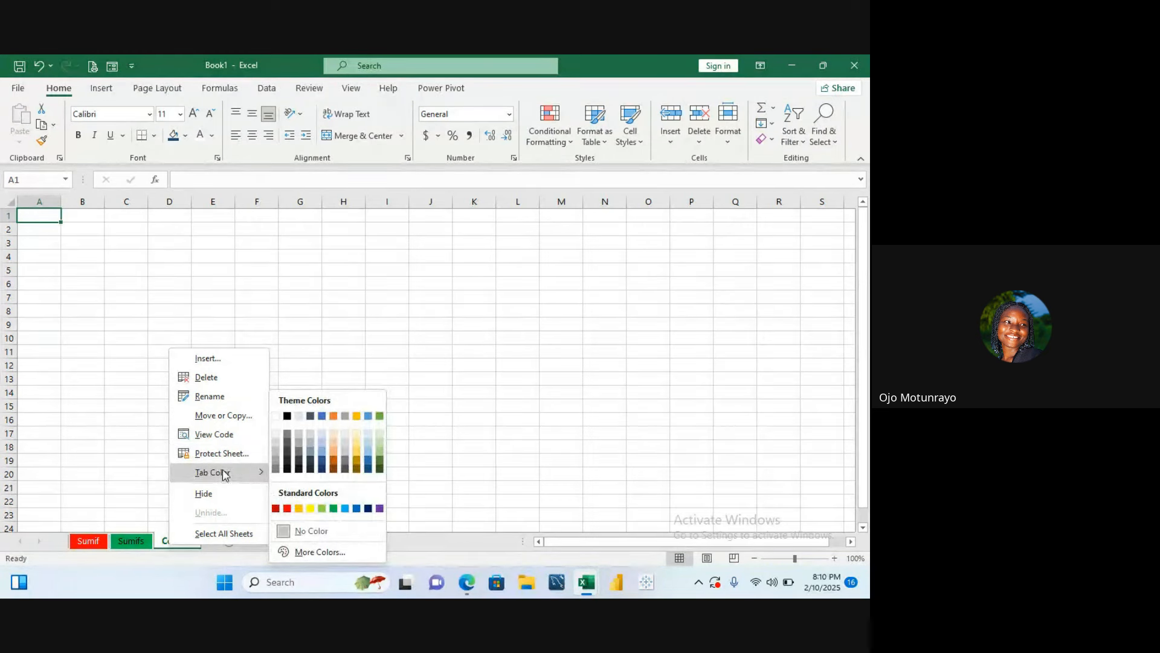
click(324, 508)
click(275, 284)
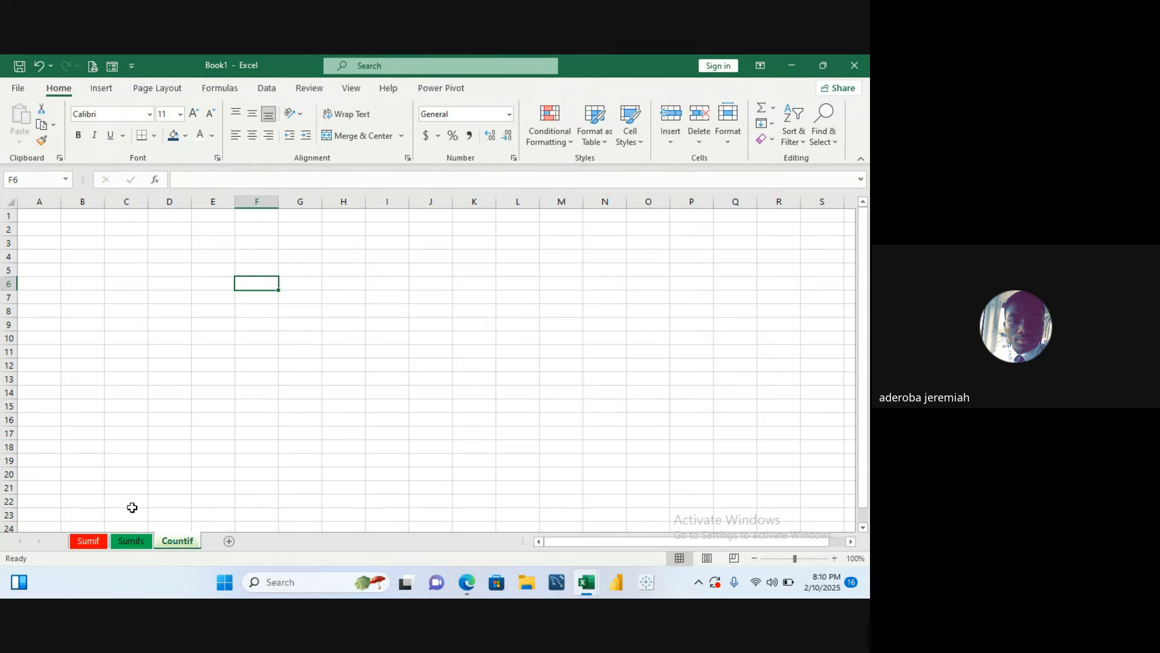
right_click(186, 547)
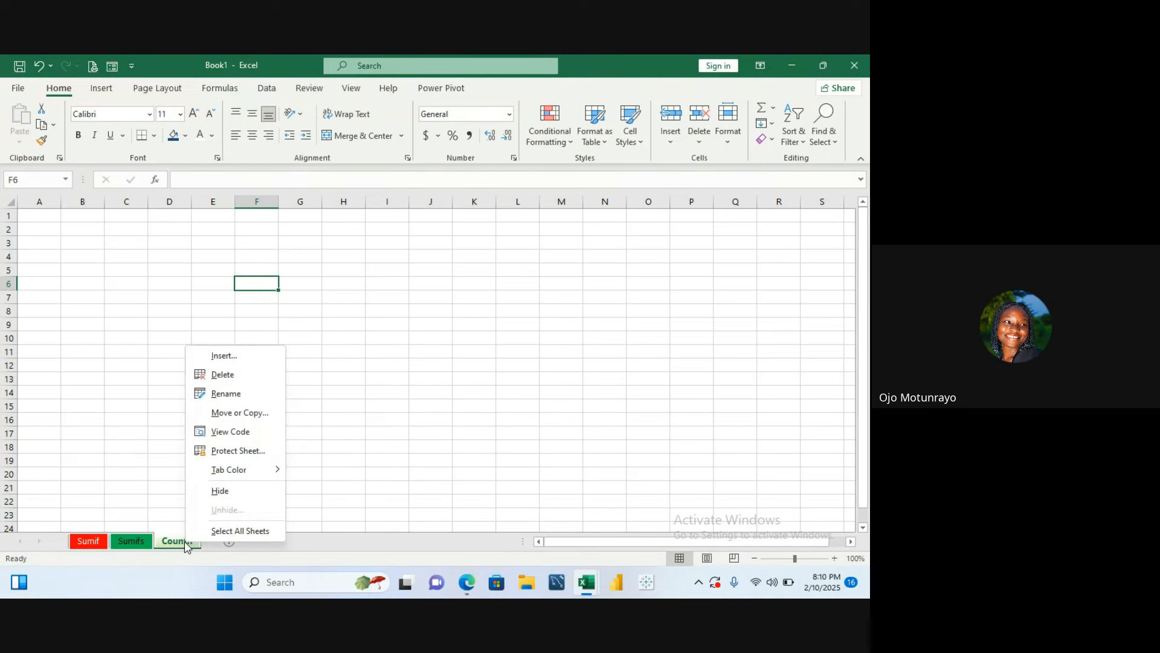
mouse_move(236, 478)
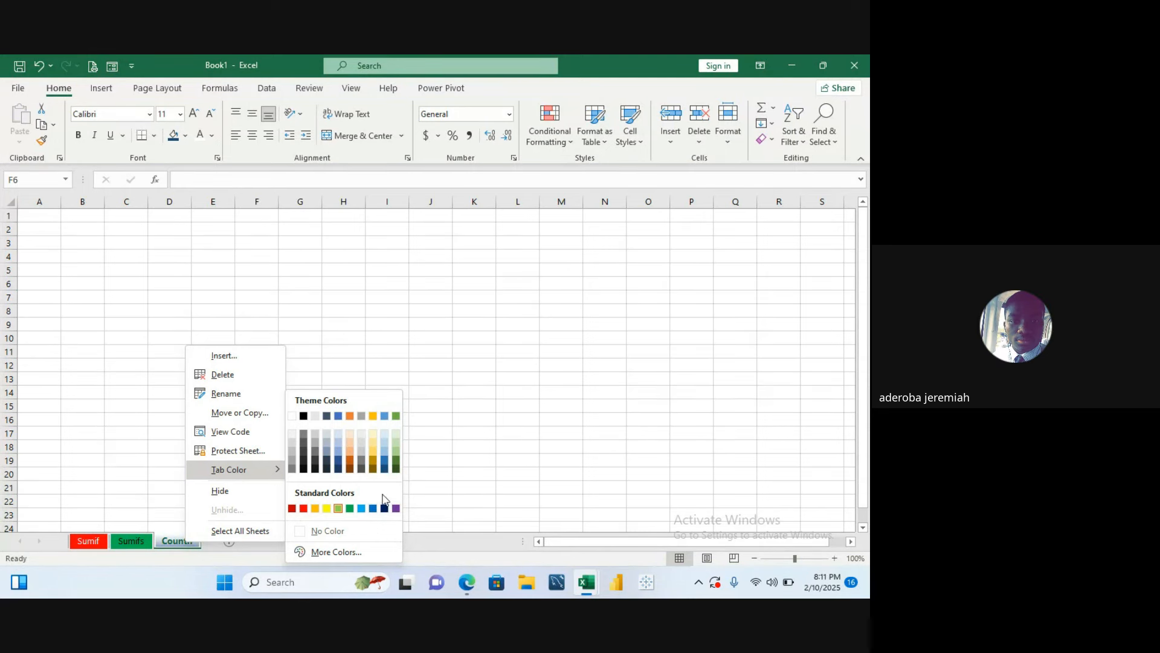
click(385, 445)
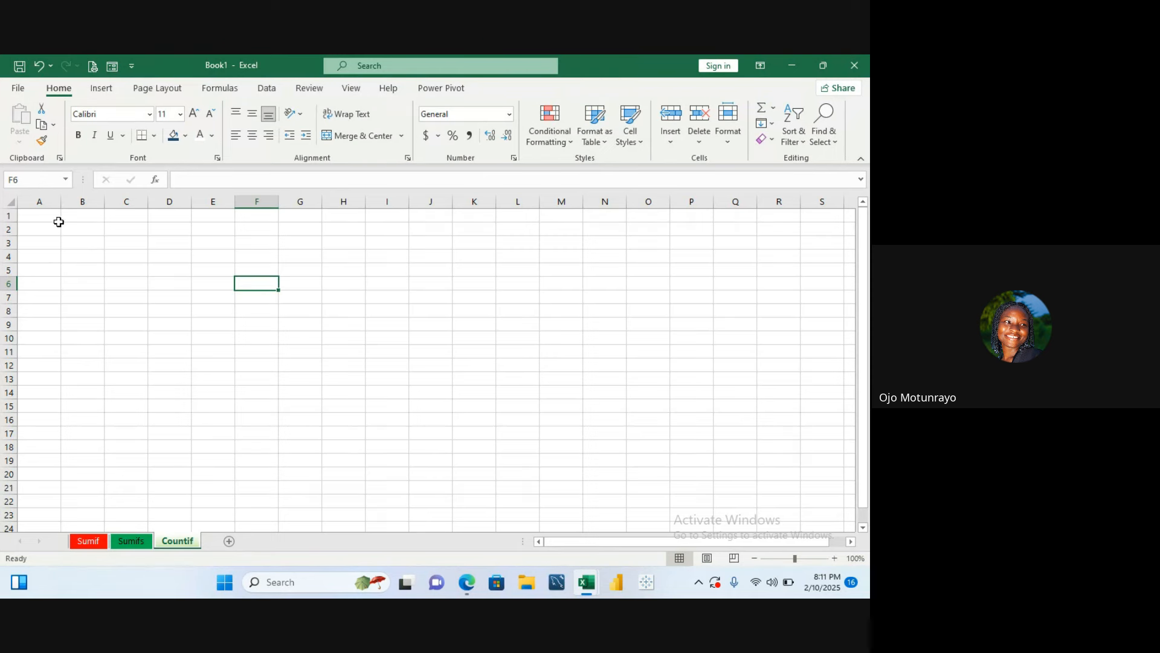
- On the Sumifs sheet, start a COUNTIF formula in E21 with range F3:F11
click(147, 546)
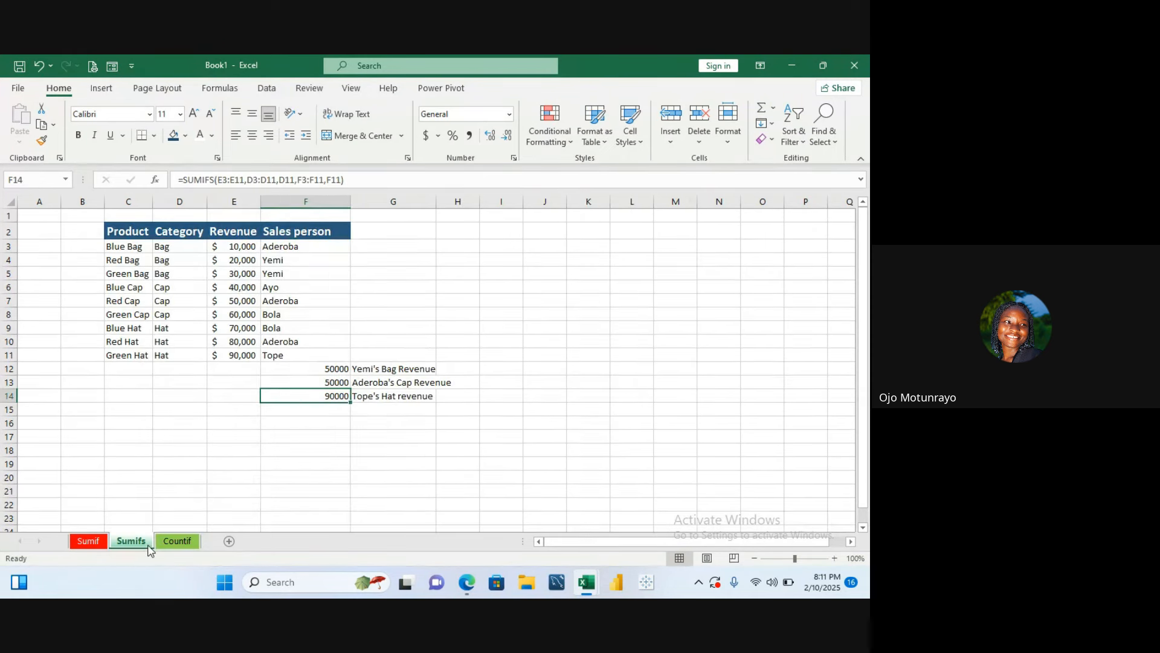
click(258, 490)
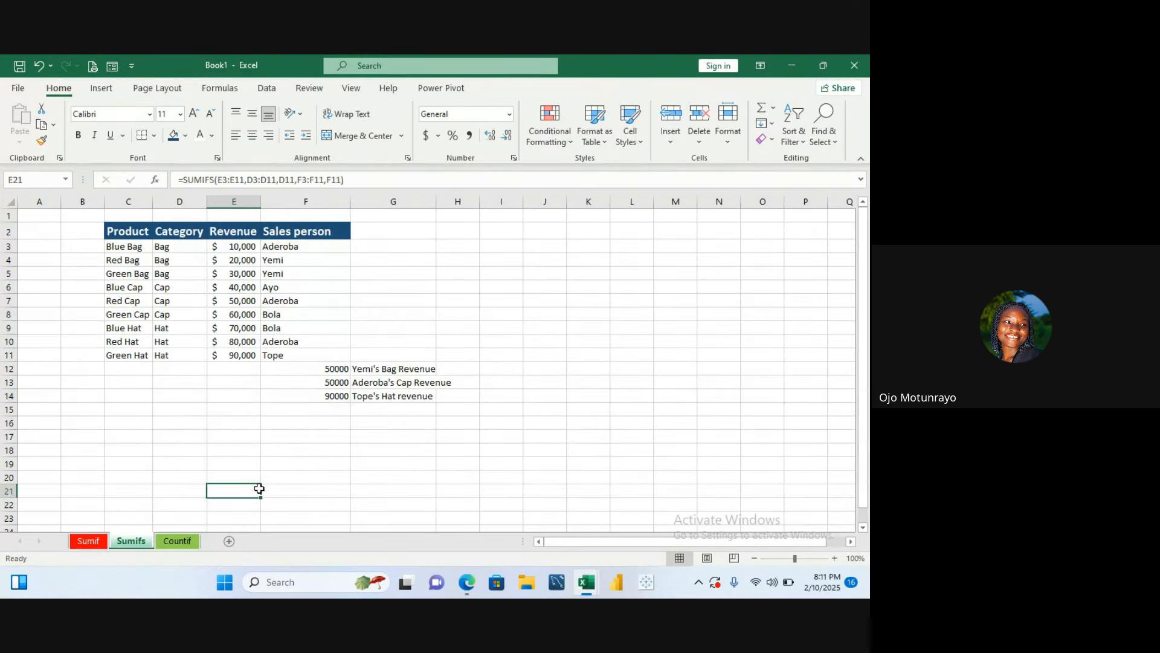
text(=c)
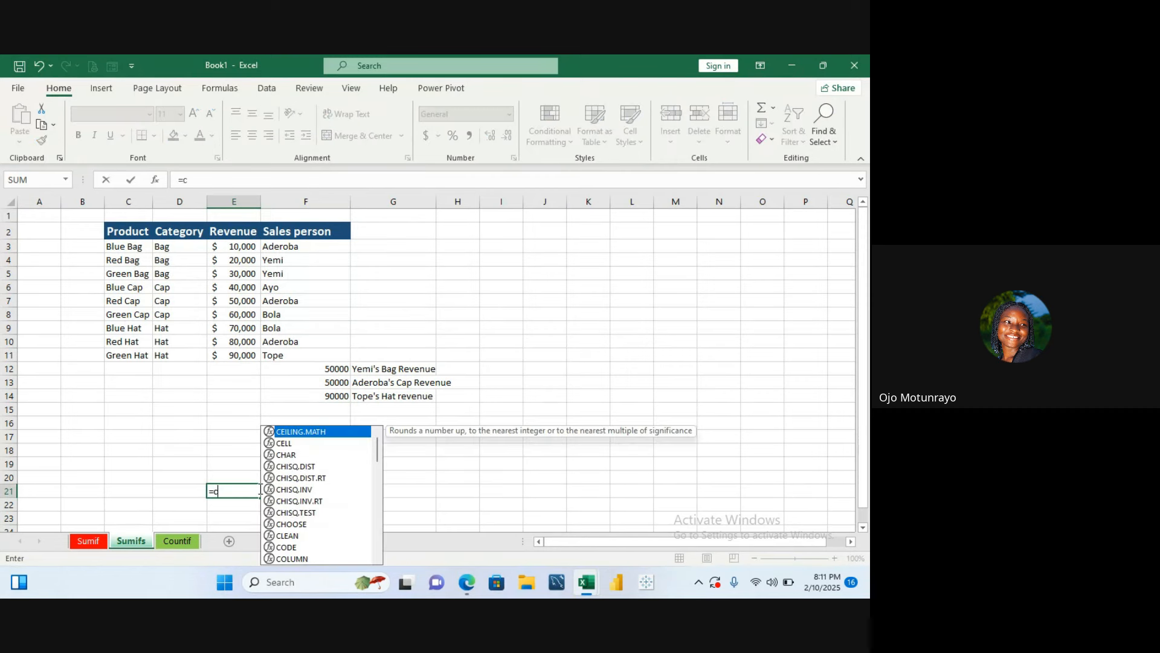
text(ount)
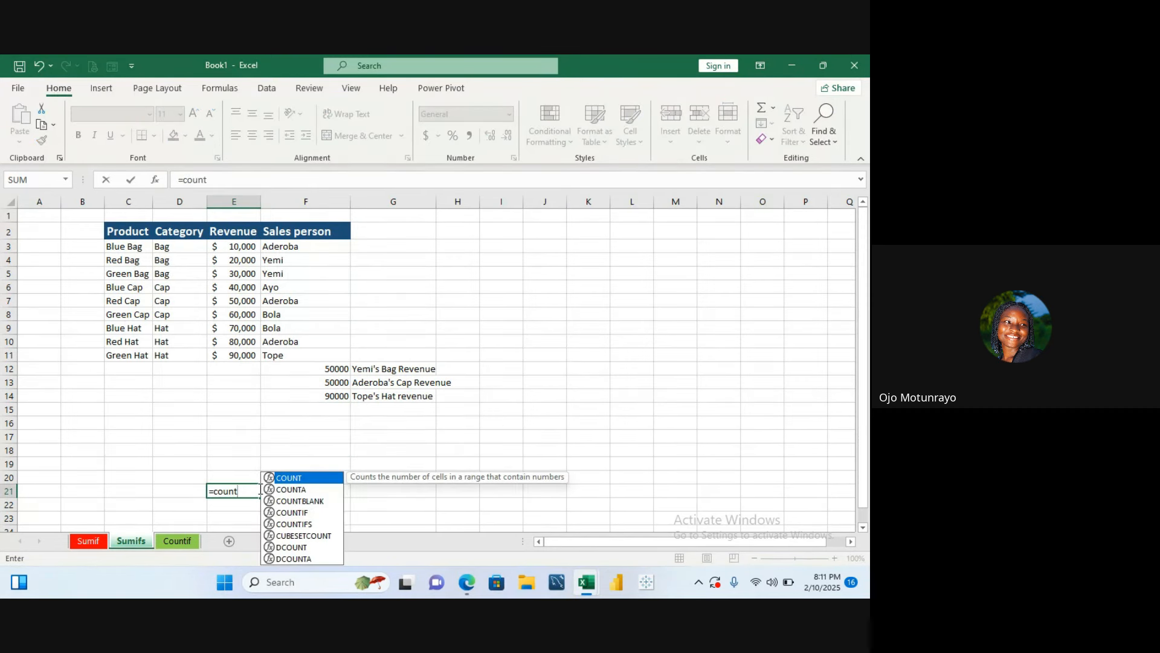
click(304, 515)
double_click(304, 515)
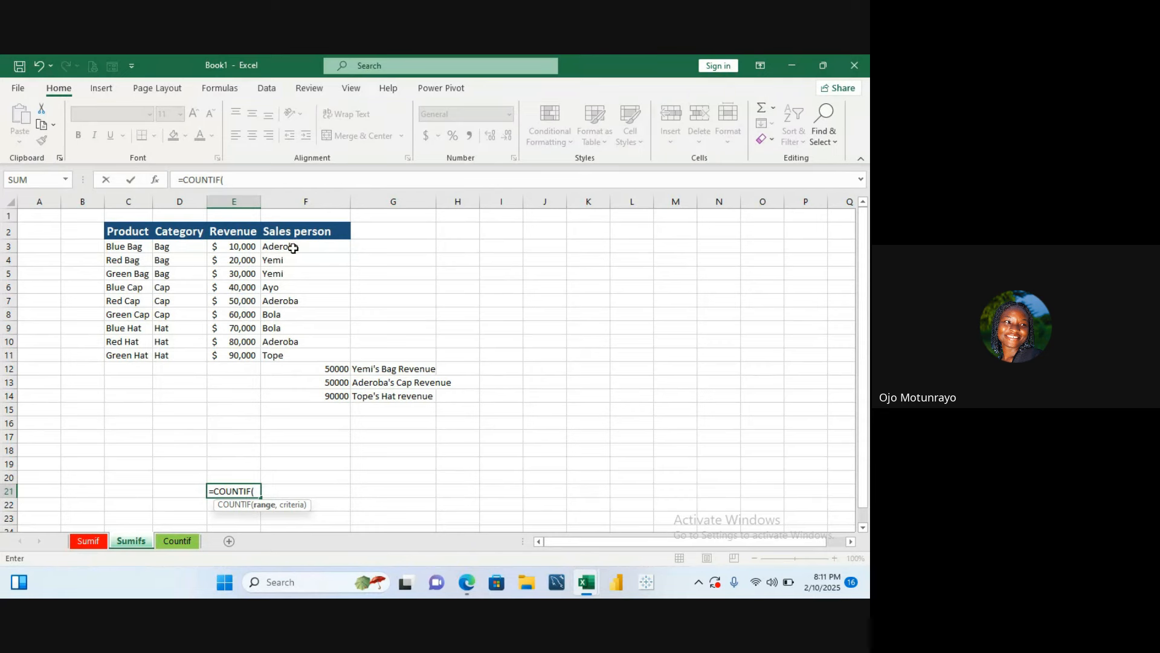
drag(293, 248, 284, 354)
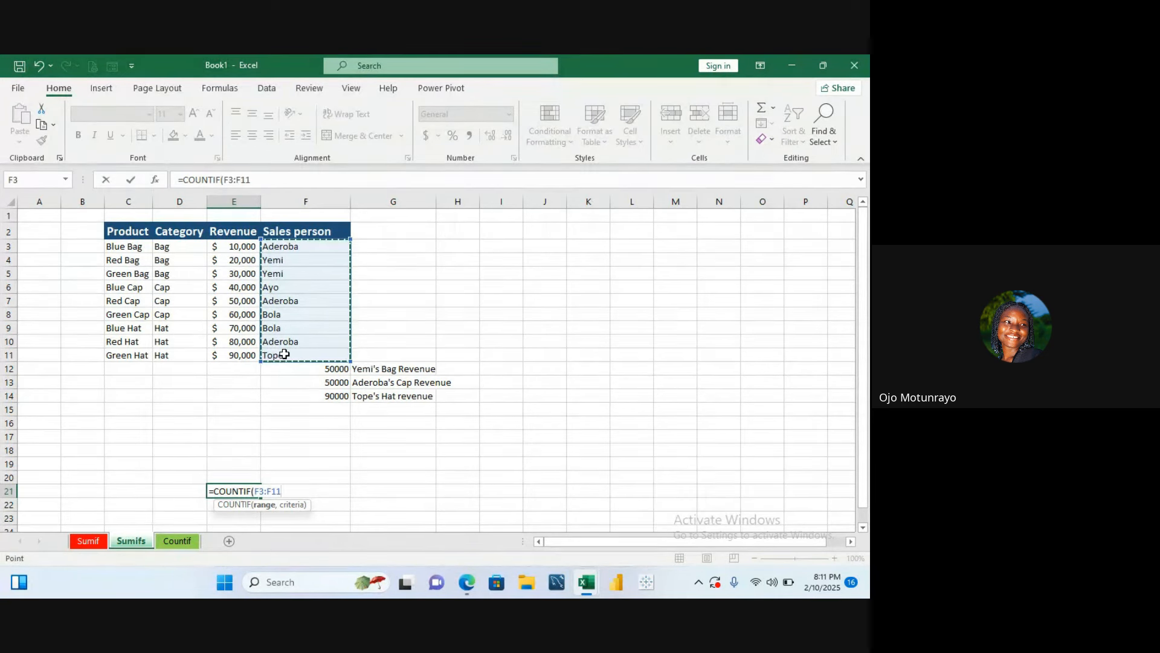
- Complete the E21 COUNTIF with criterion F4 and enter it
text(,)
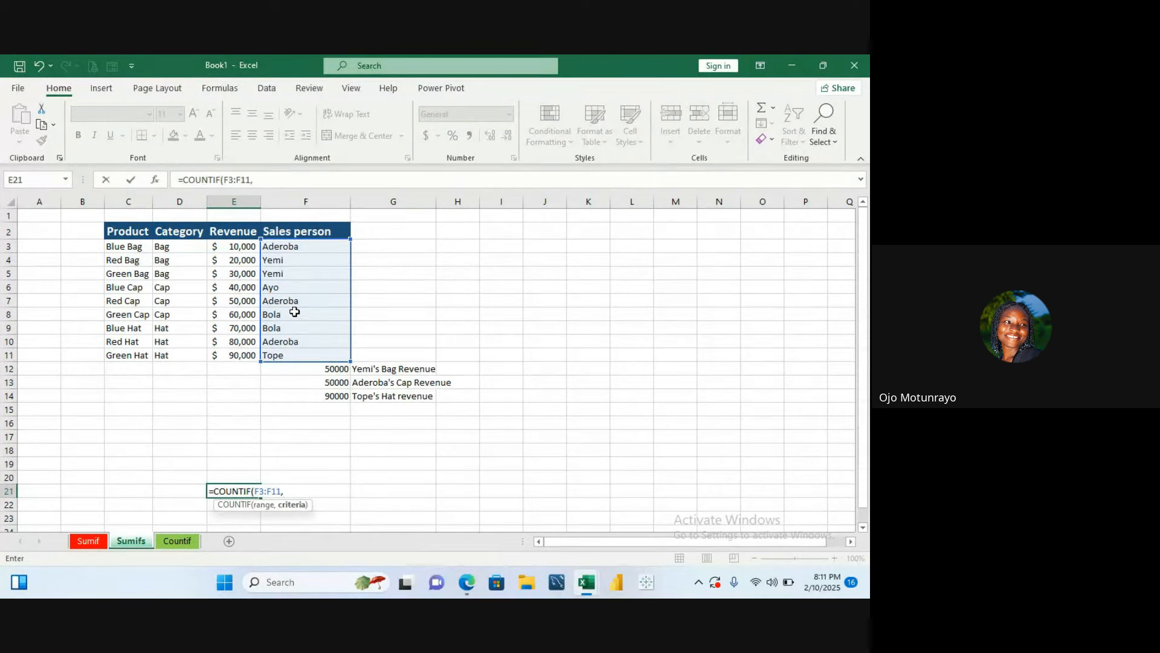
click(290, 260)
key(BackSpace)
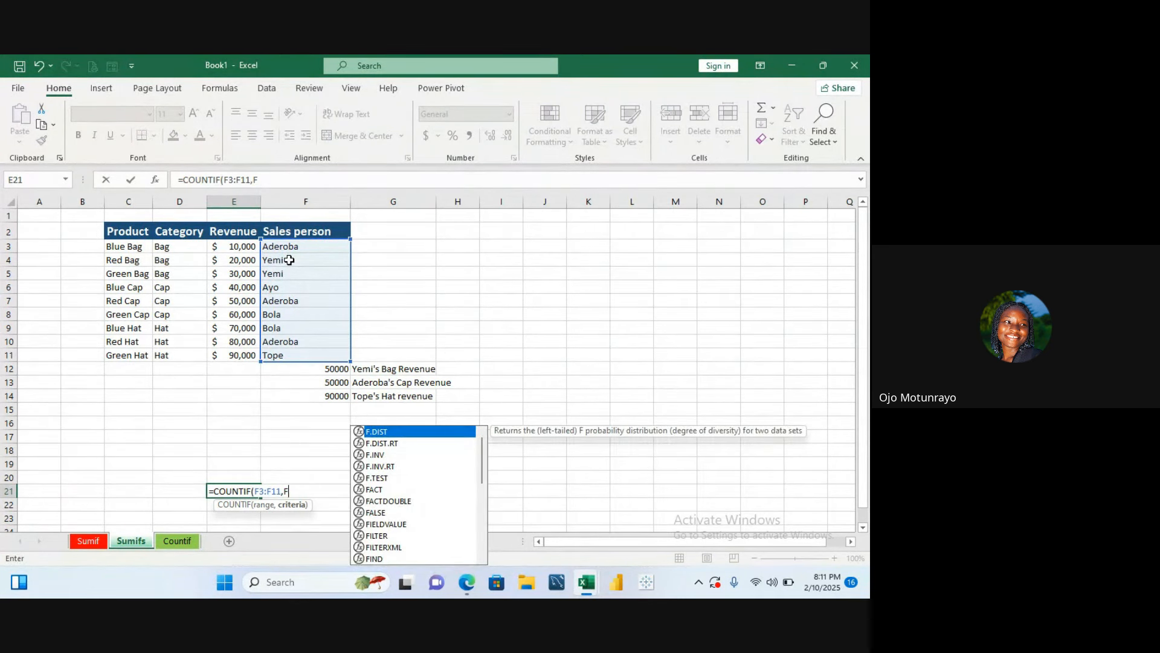
key(BackSpace)
click(290, 260)
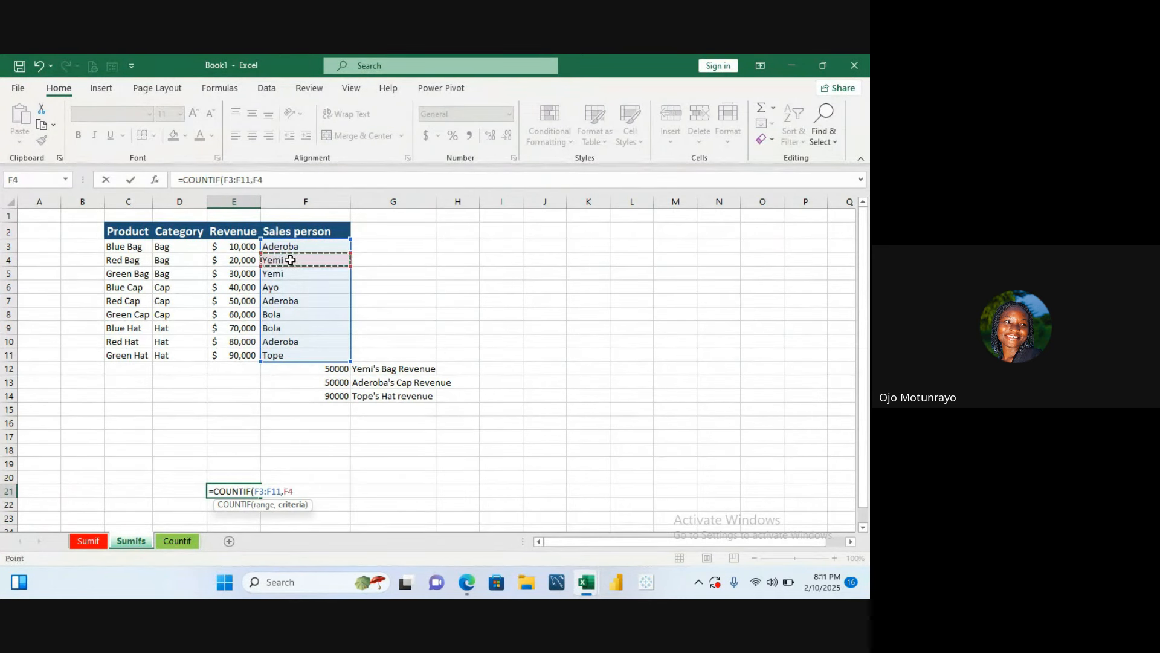
text())
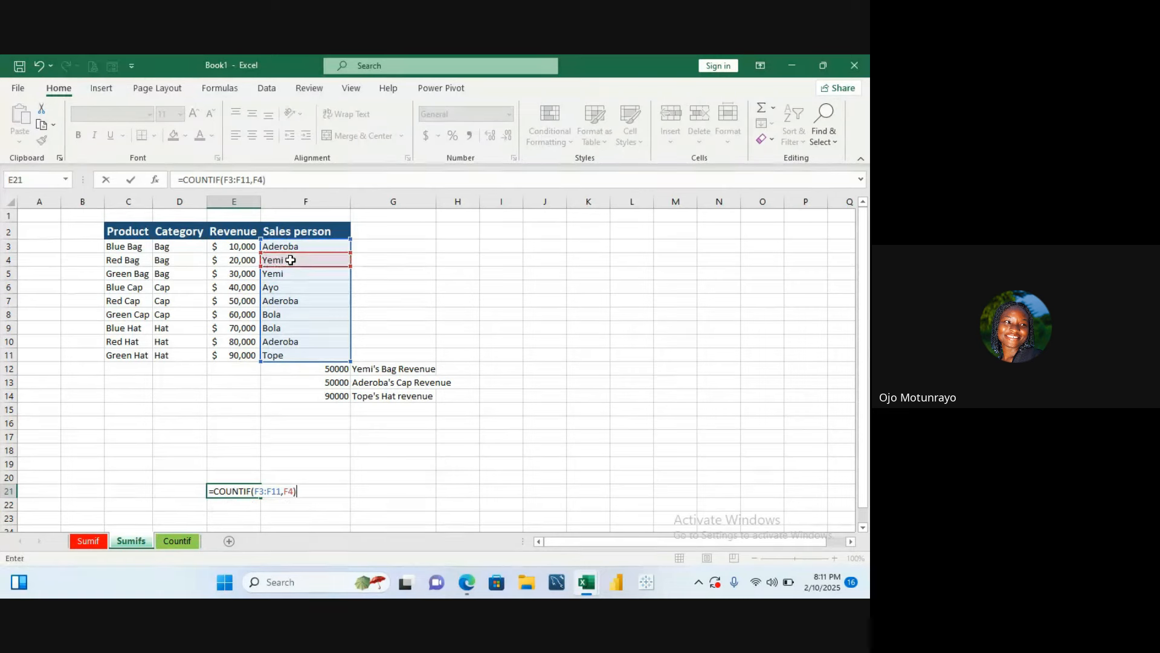
key(Return)
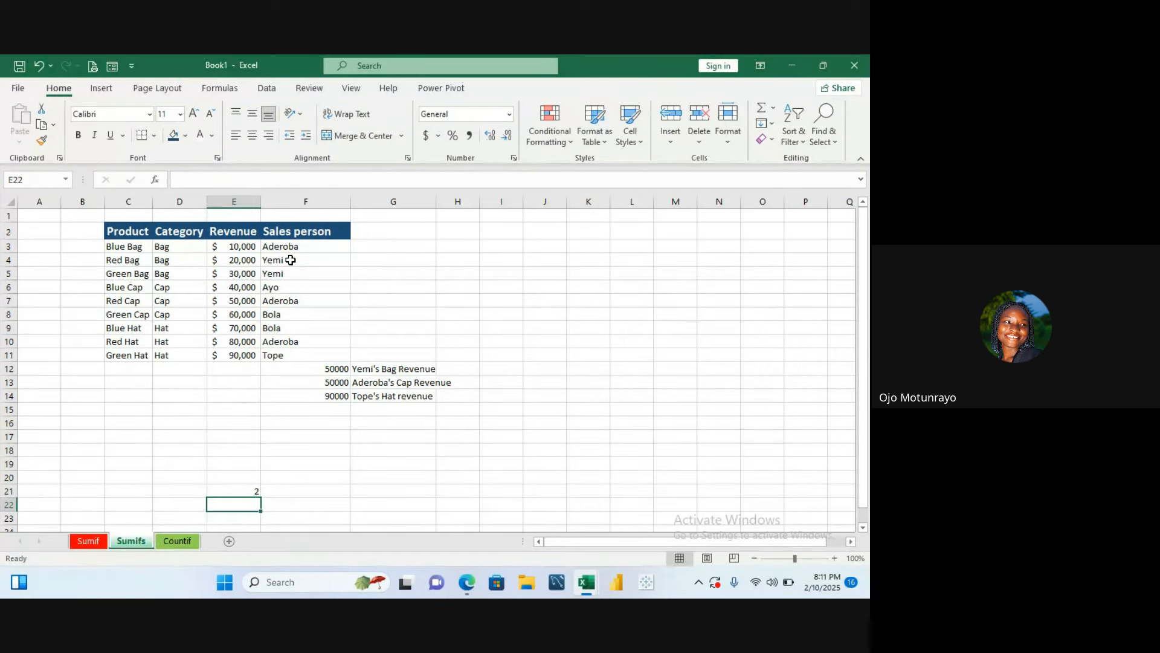
click(254, 496)
key(BackSpace)
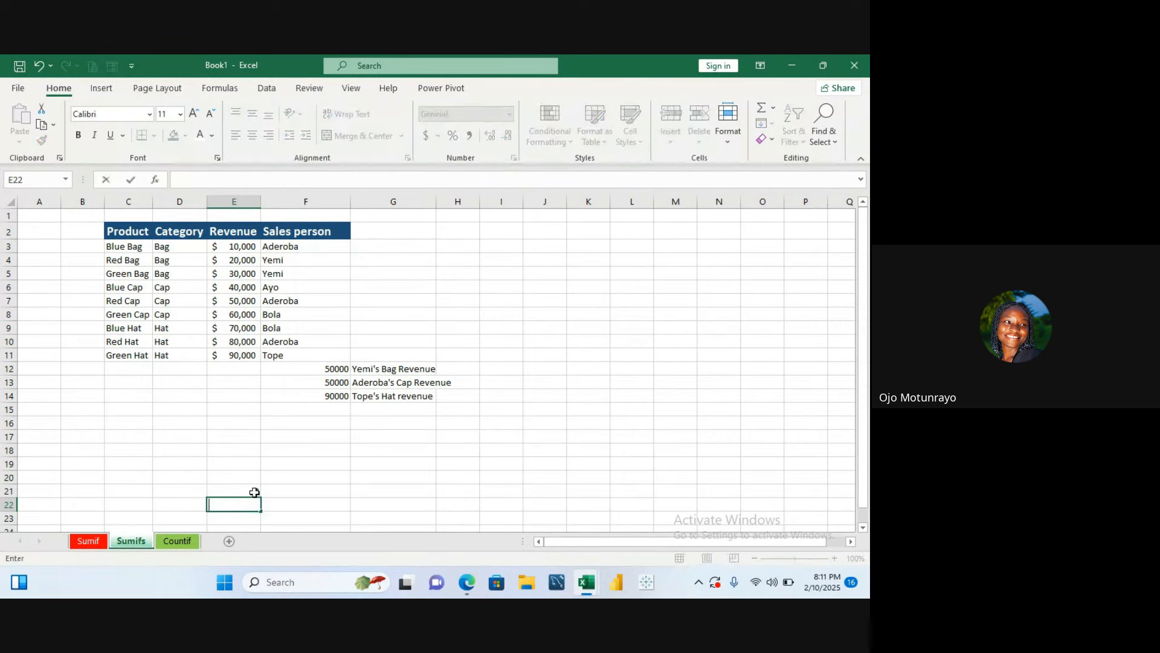
click(255, 493)
double_click(254, 493)
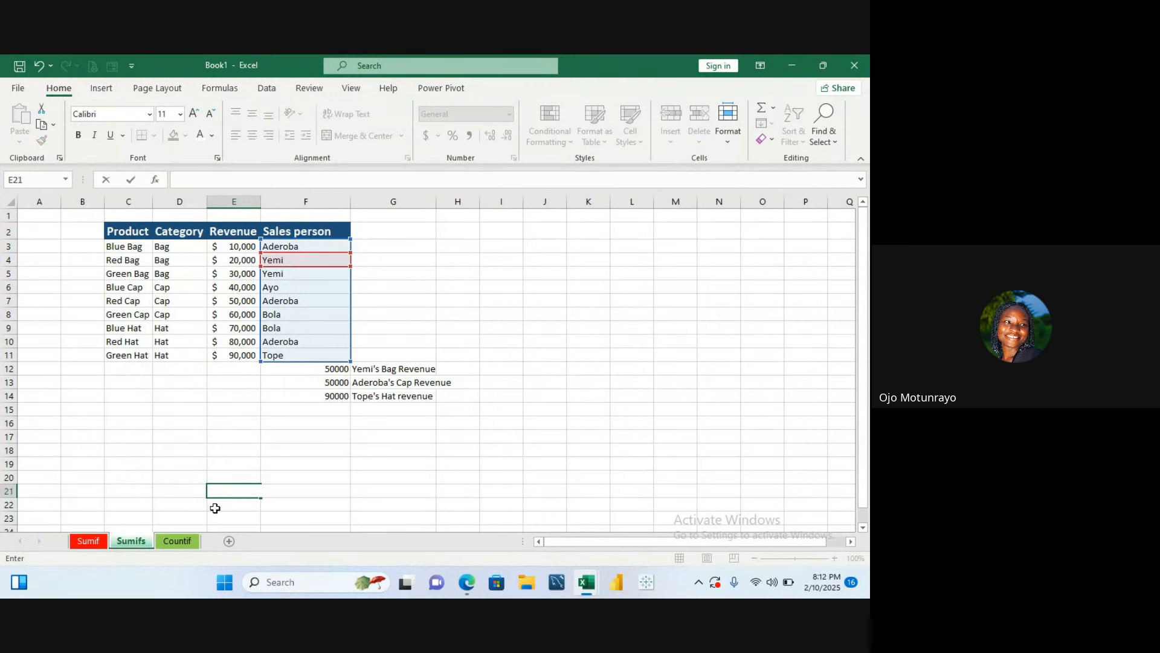
key(Escape)
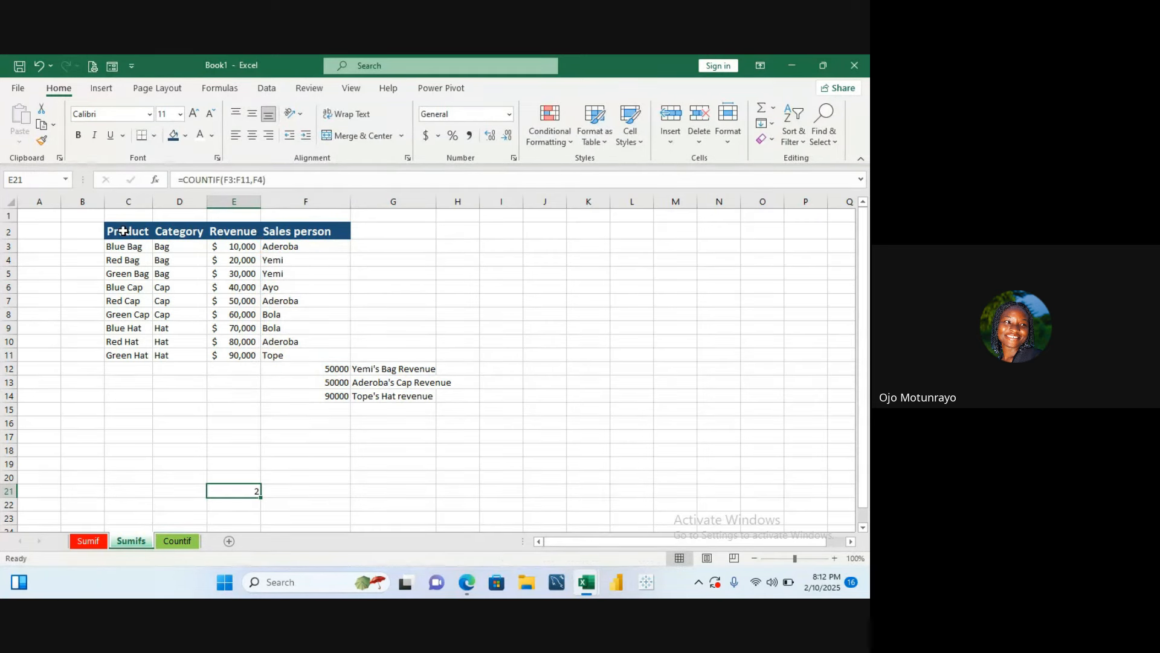
- Copy the product table C2:F11 from Sumifs and paste it at F6 on the Countif sheet
drag(124, 230, 312, 356)
key(ctrl+c)
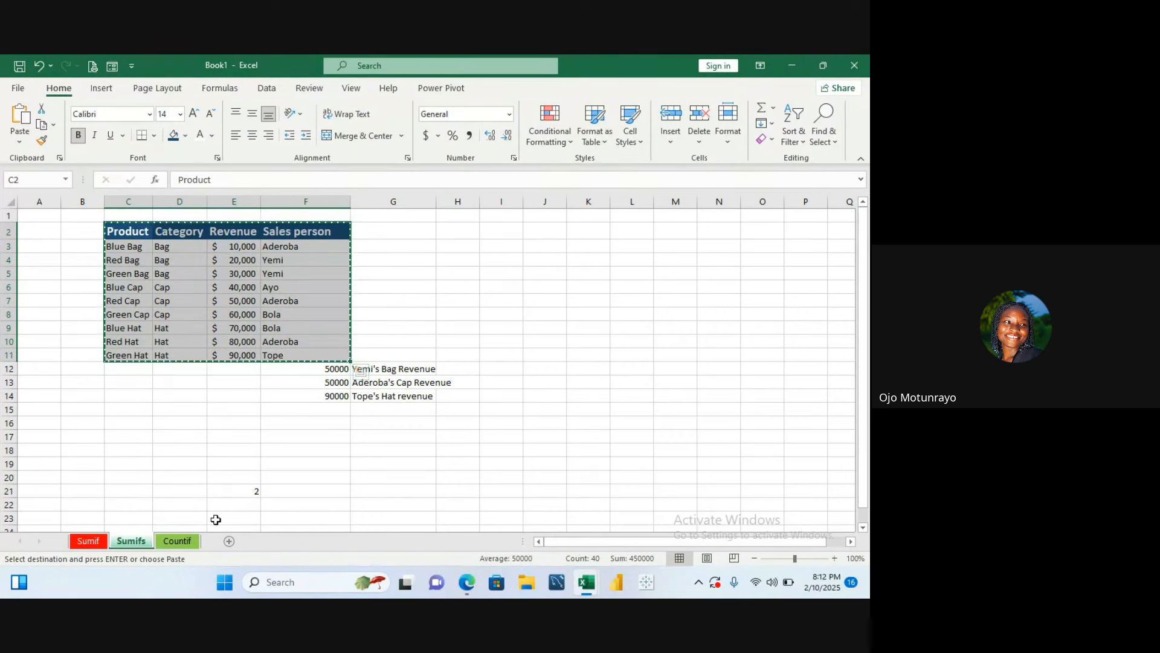
click(177, 541)
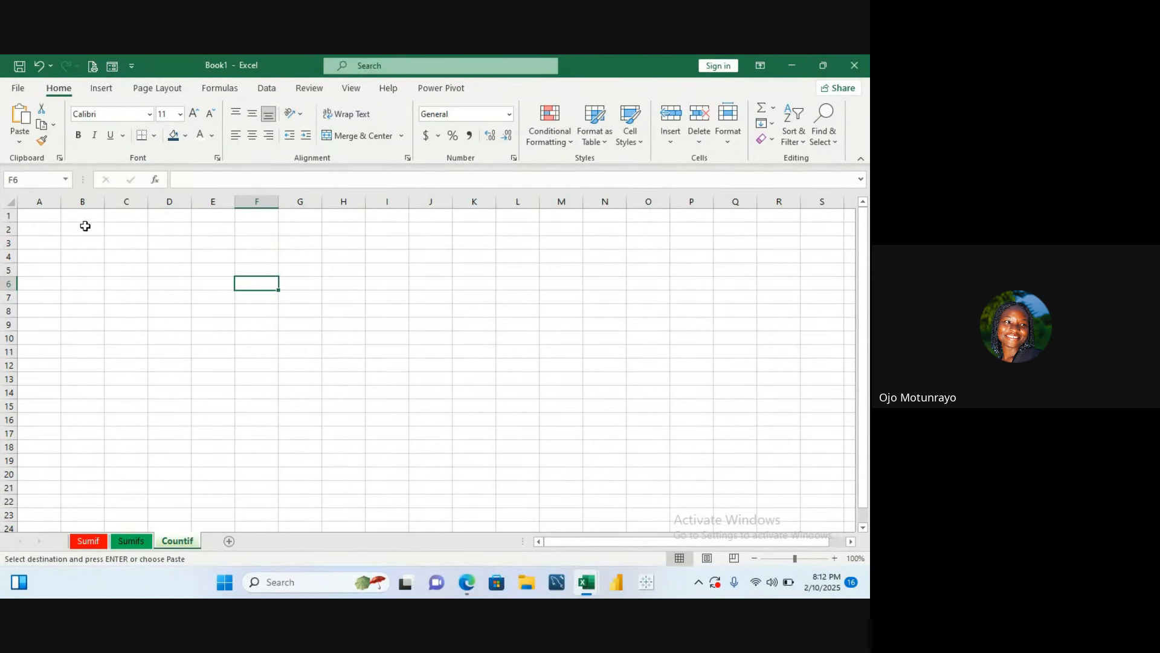
key(ctrl+v)
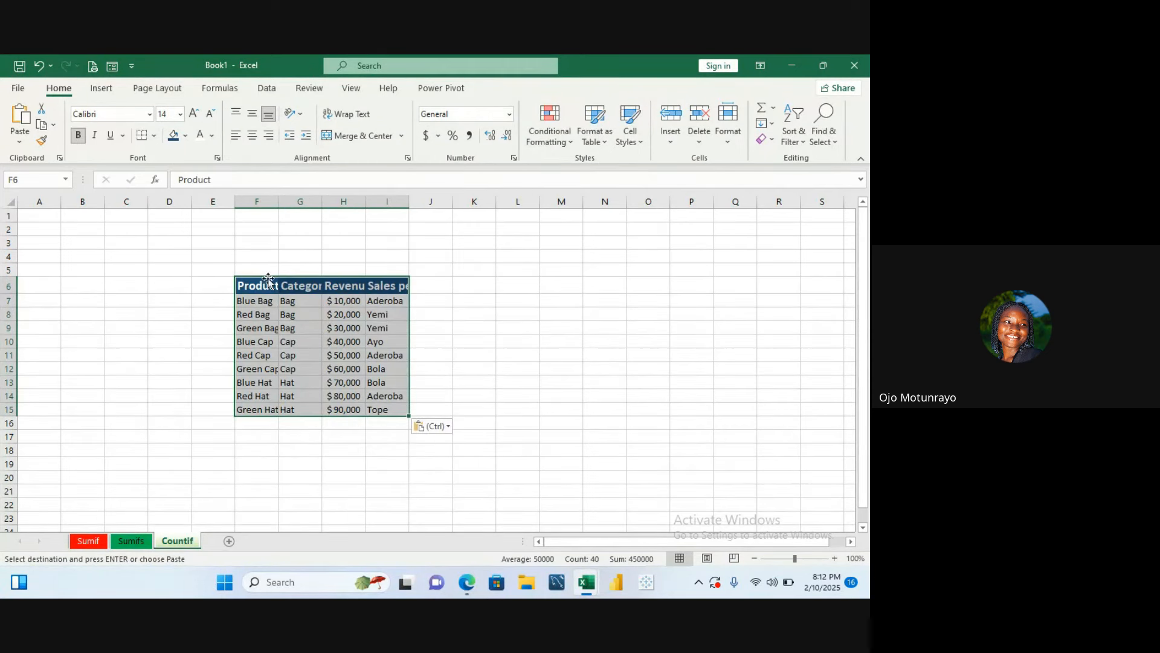
- Autofit the widths of columns F to I holding the pasted table
double_click(279, 201)
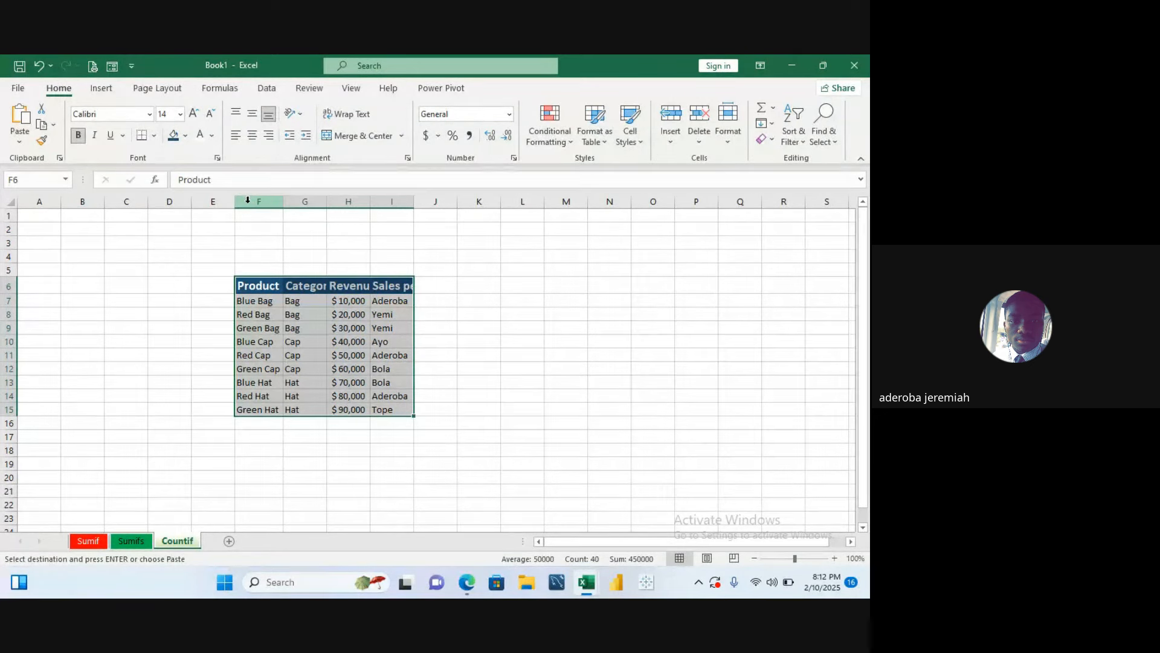
drag(247, 200, 409, 199)
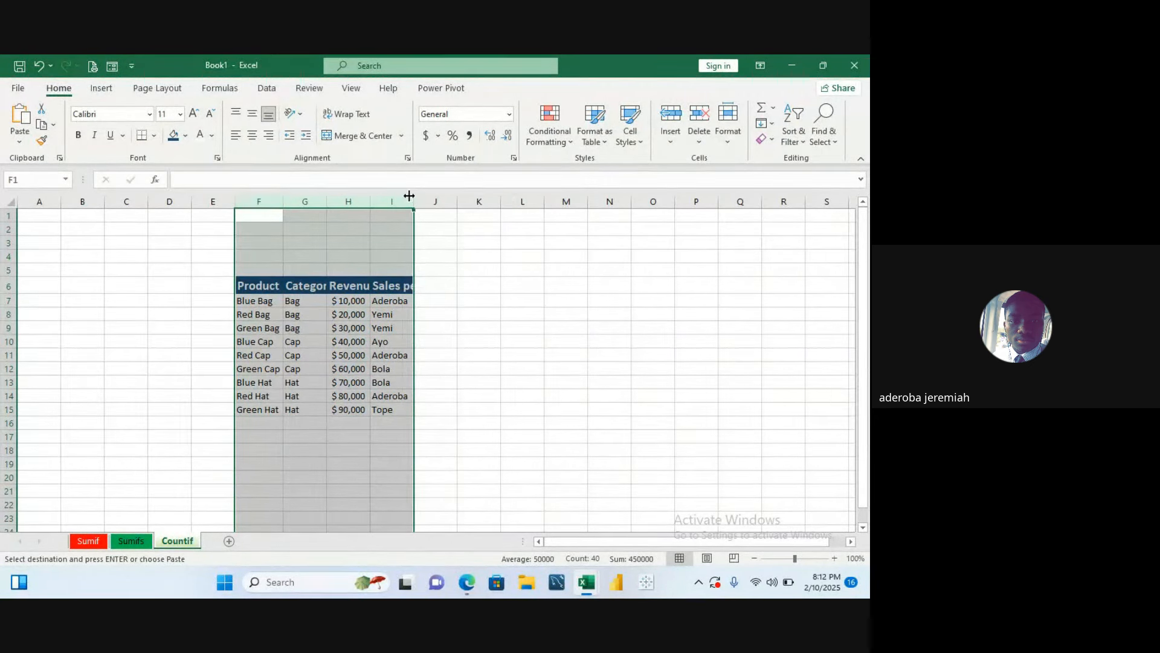
double_click(325, 201)
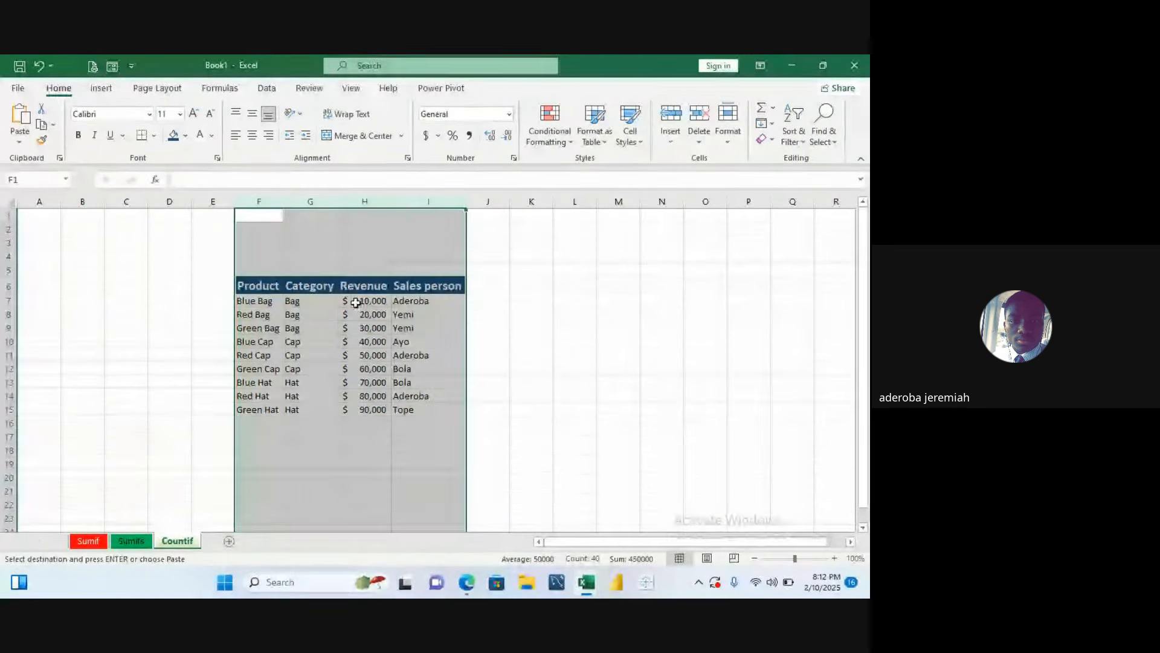
click(356, 268)
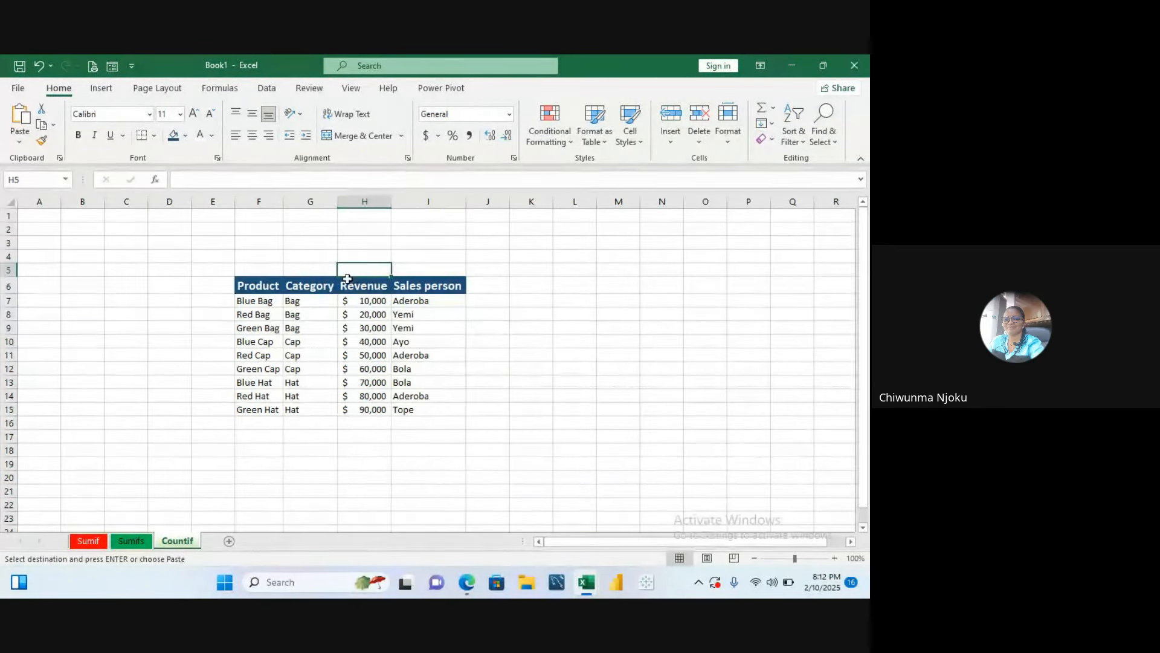
- Enter a COUNT formula in H17 counting the Revenue cells H7:H15
click(302, 343)
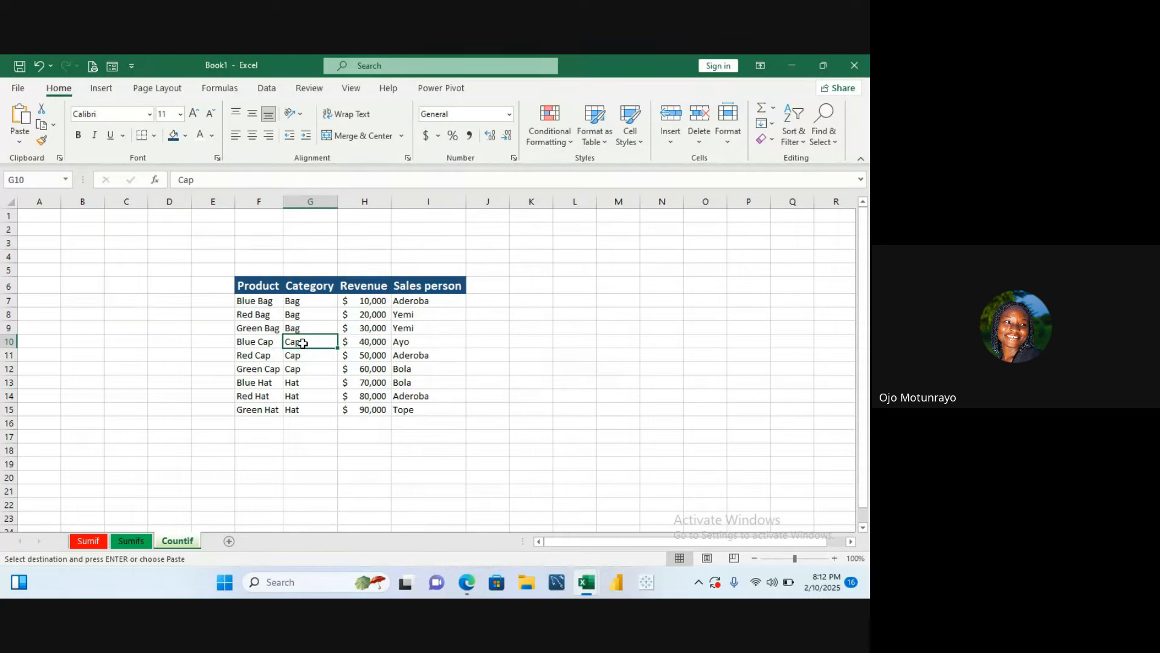
click(362, 433)
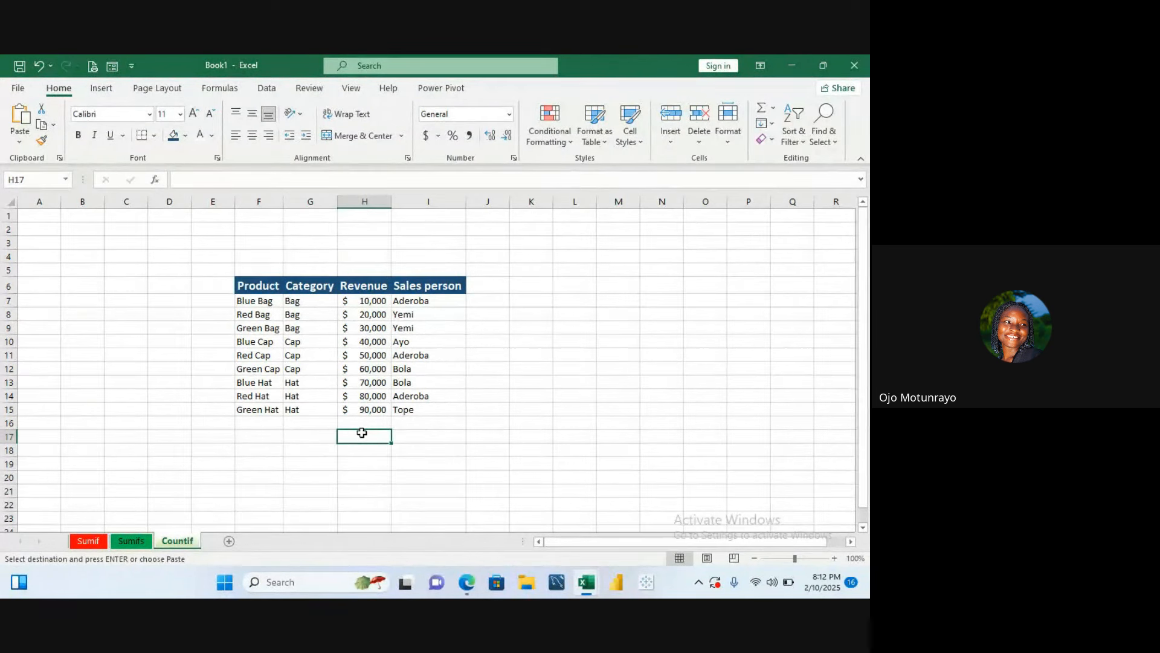
text(=co)
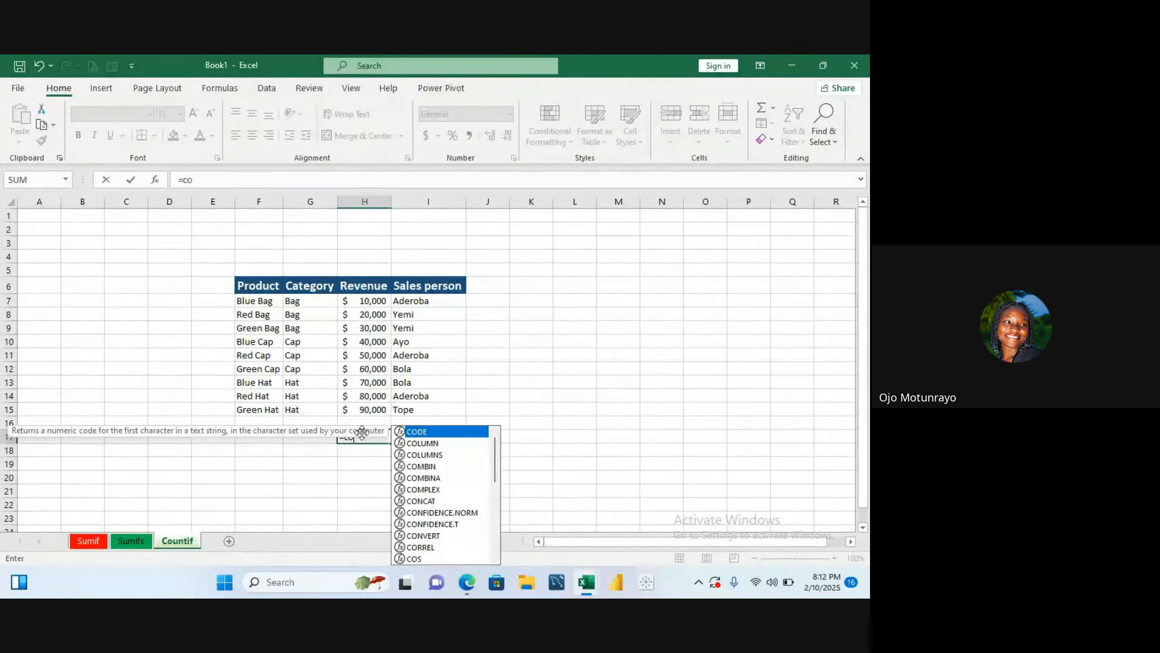
text(unt)
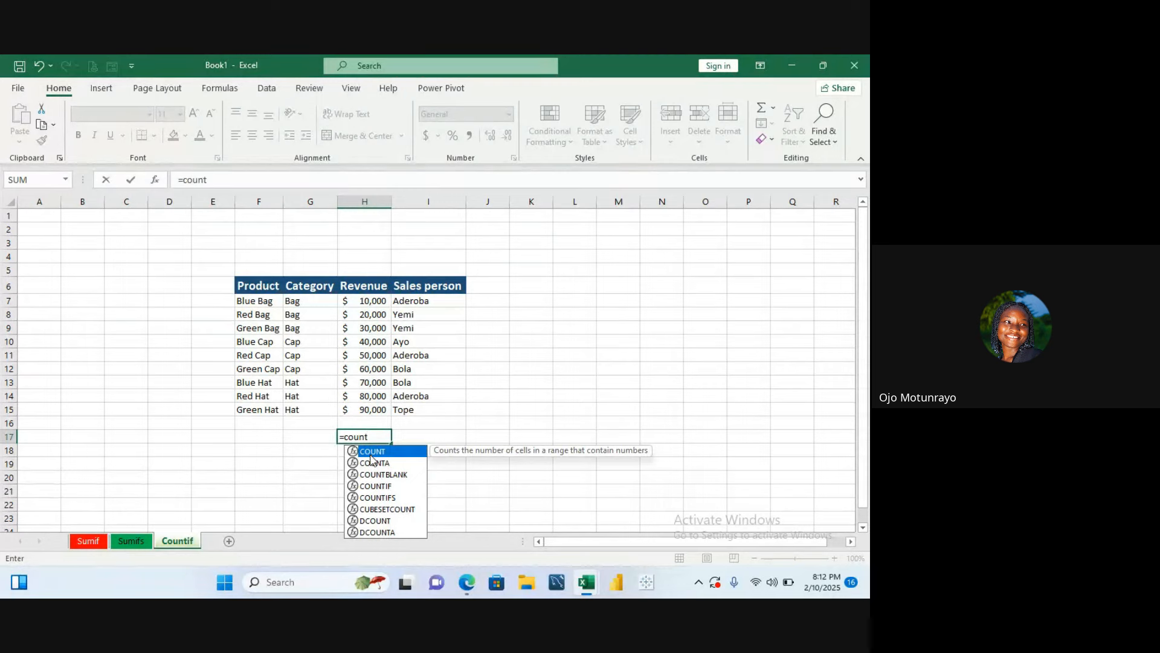
double_click(370, 455)
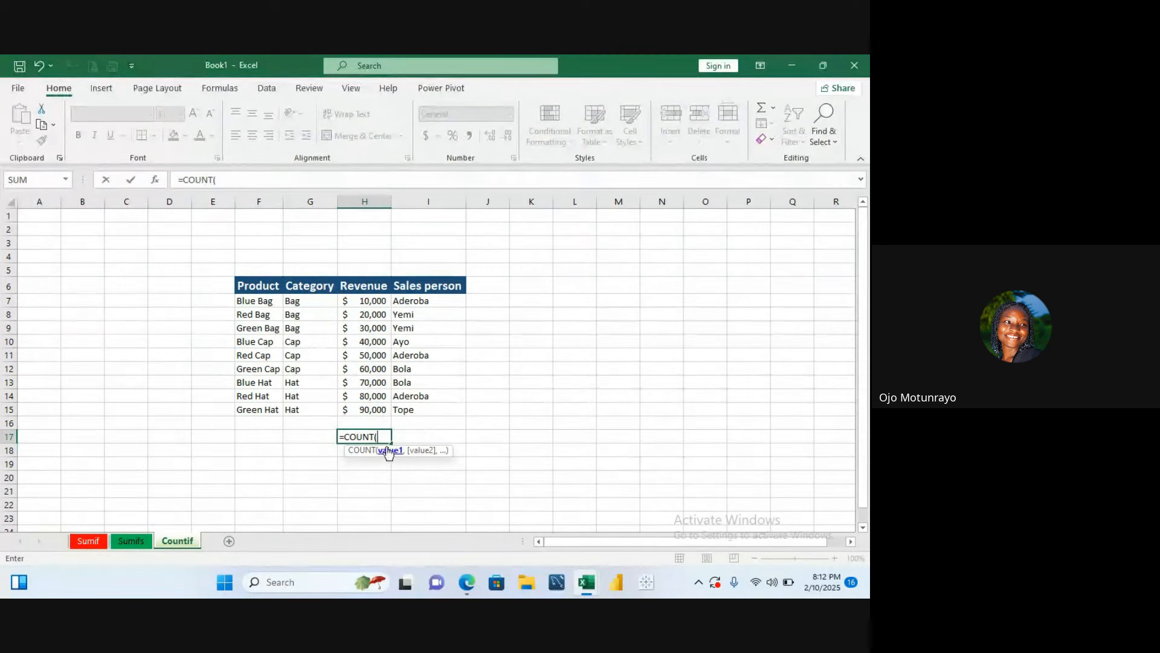
click(361, 300)
drag(362, 300, 375, 403)
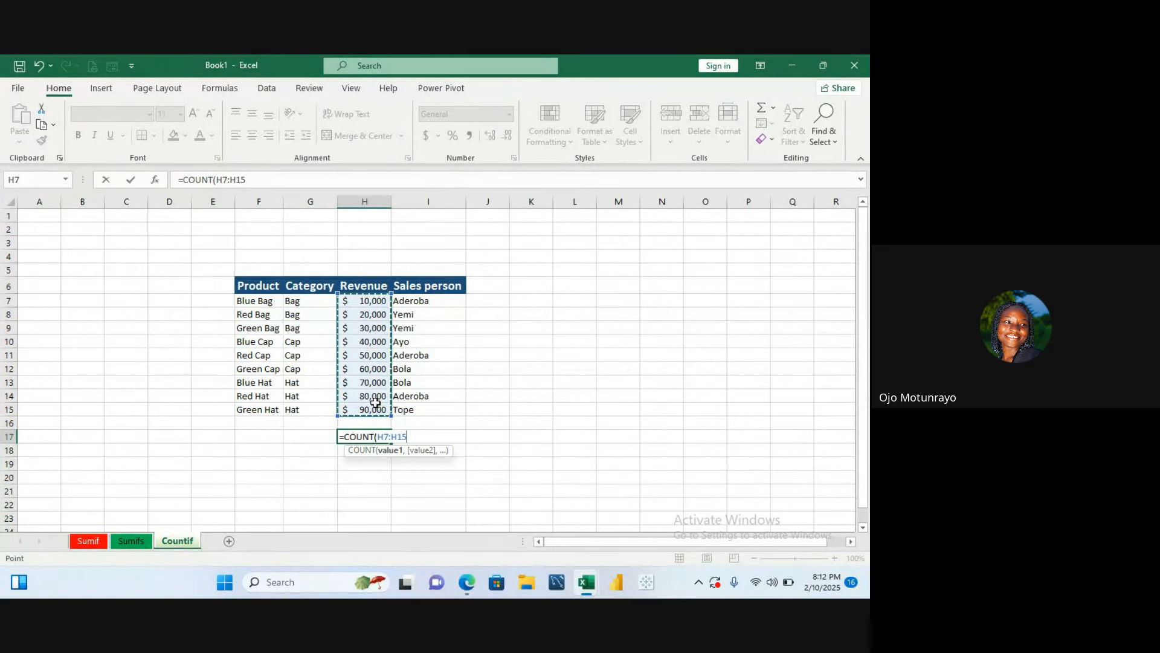
key(Return)
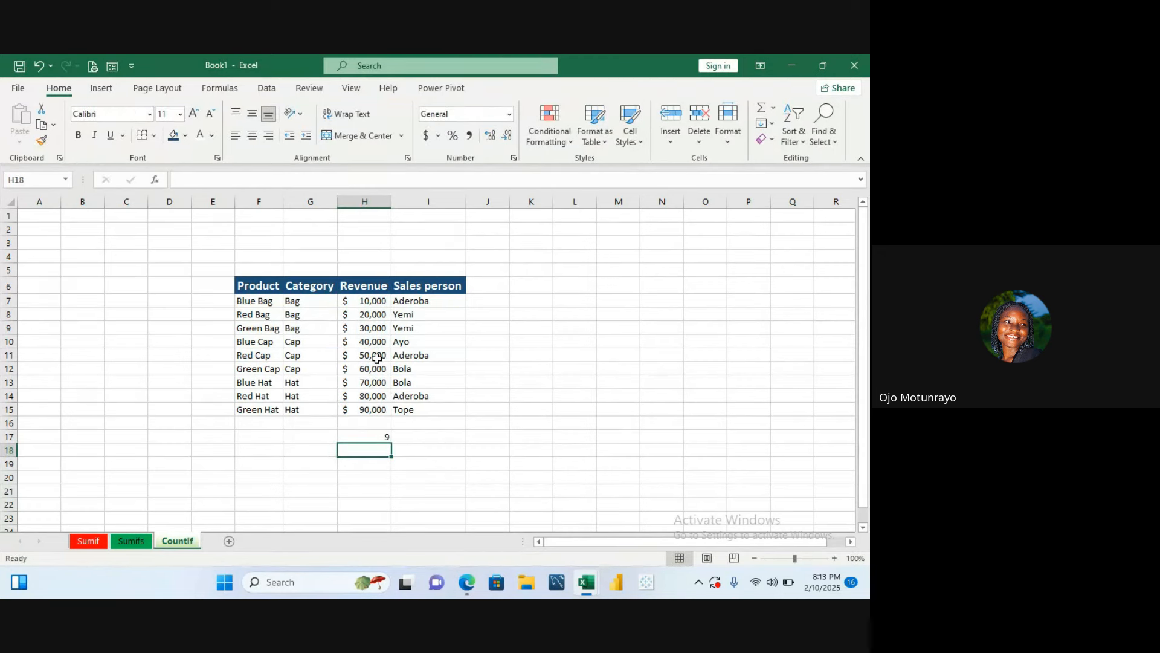
- Enter a COUNTIF formula in H17 counting Sales person cells I7:I15 that match I7
click(385, 437)
double_click(385, 437)
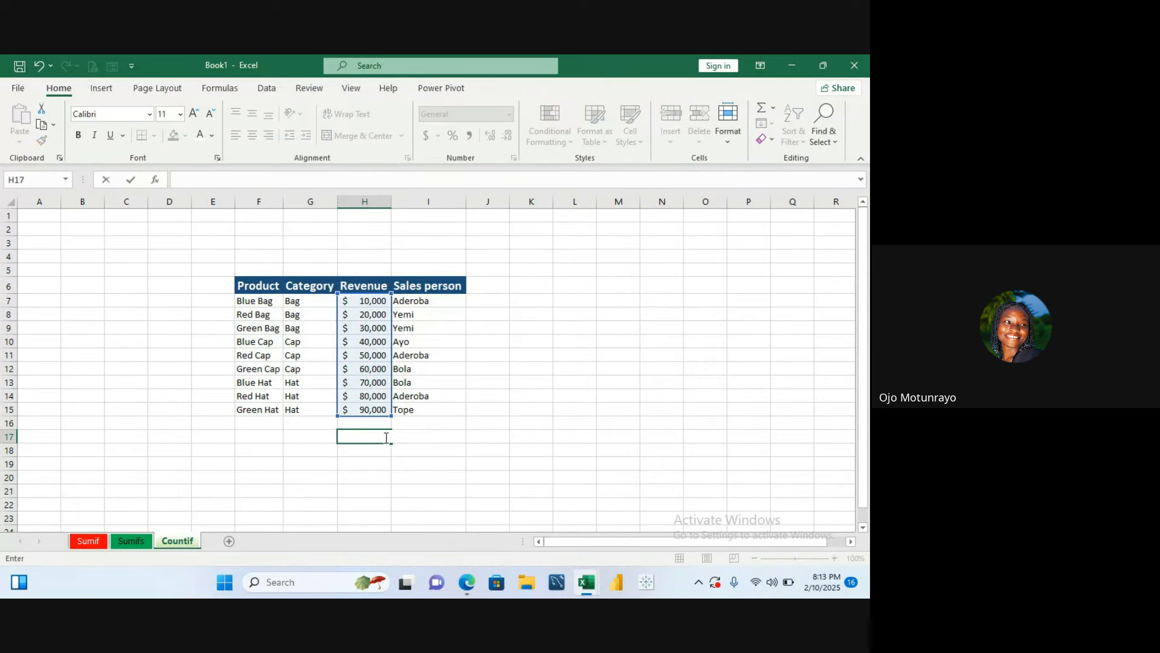
text(C)
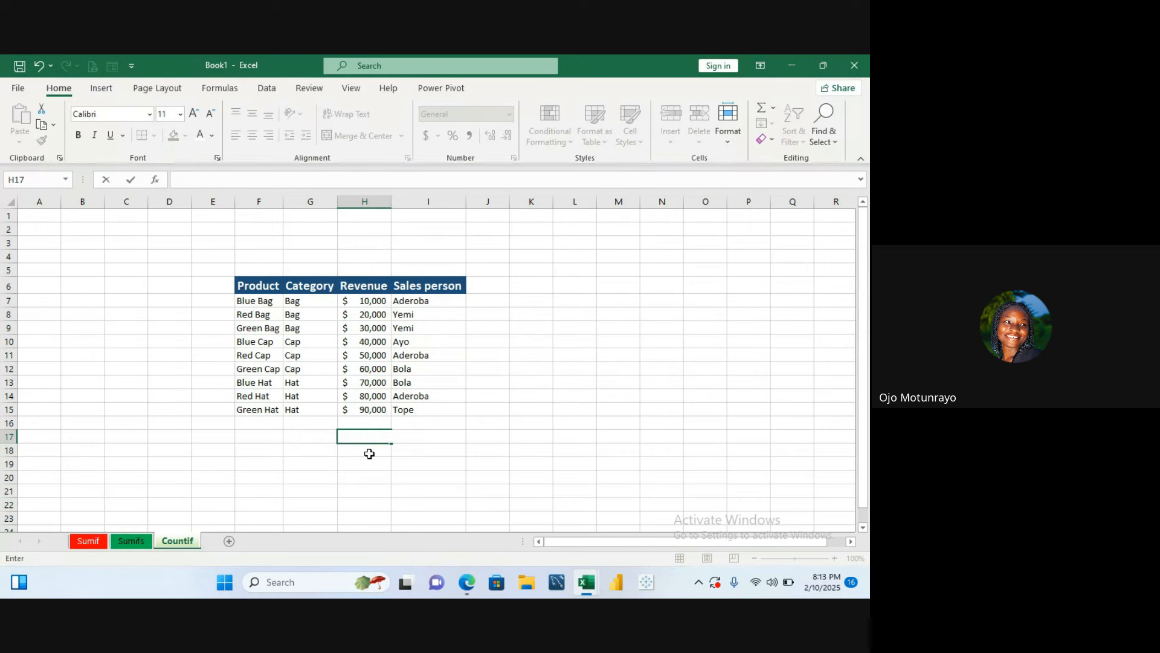
text(=Coun)
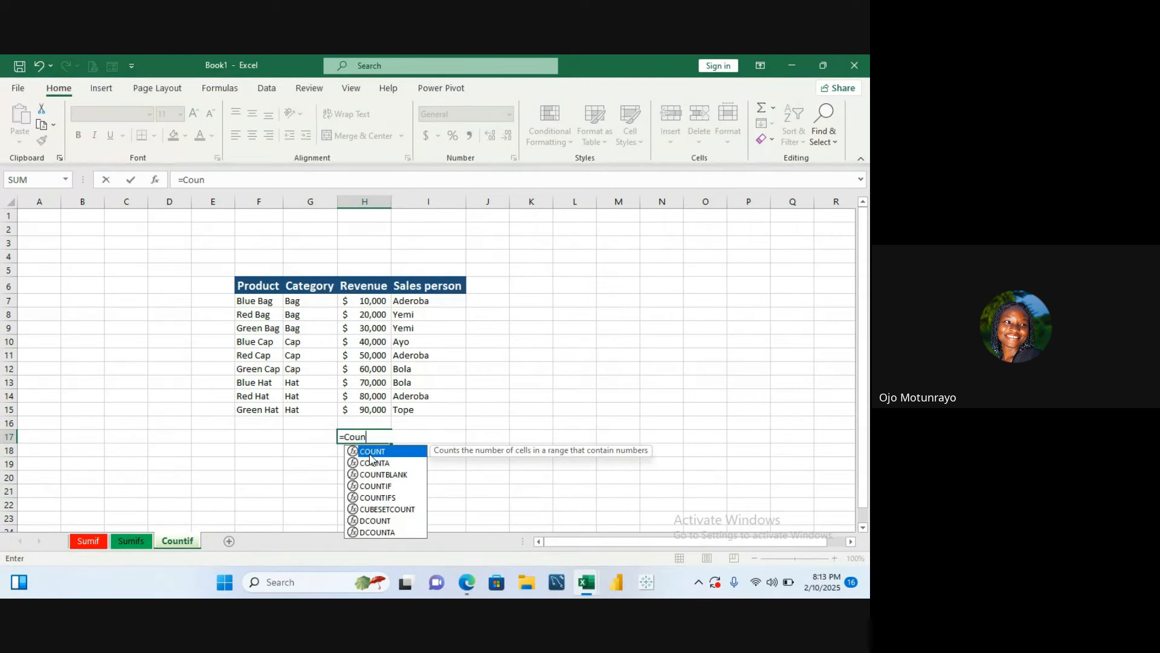
double_click(385, 486)
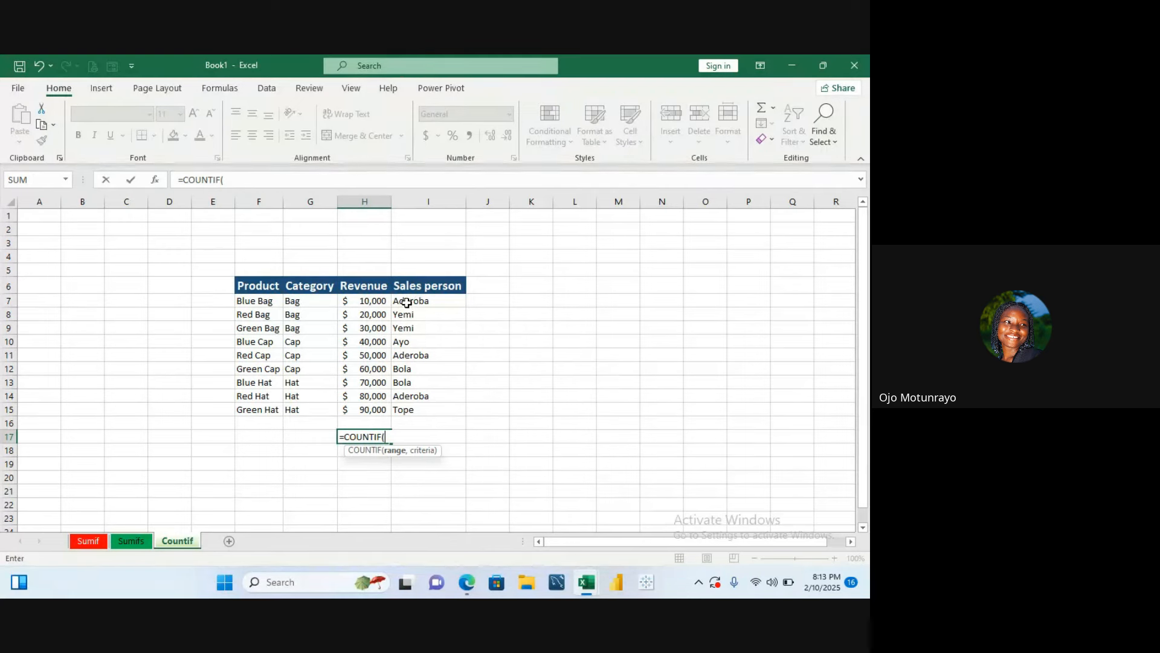
drag(406, 300, 410, 412)
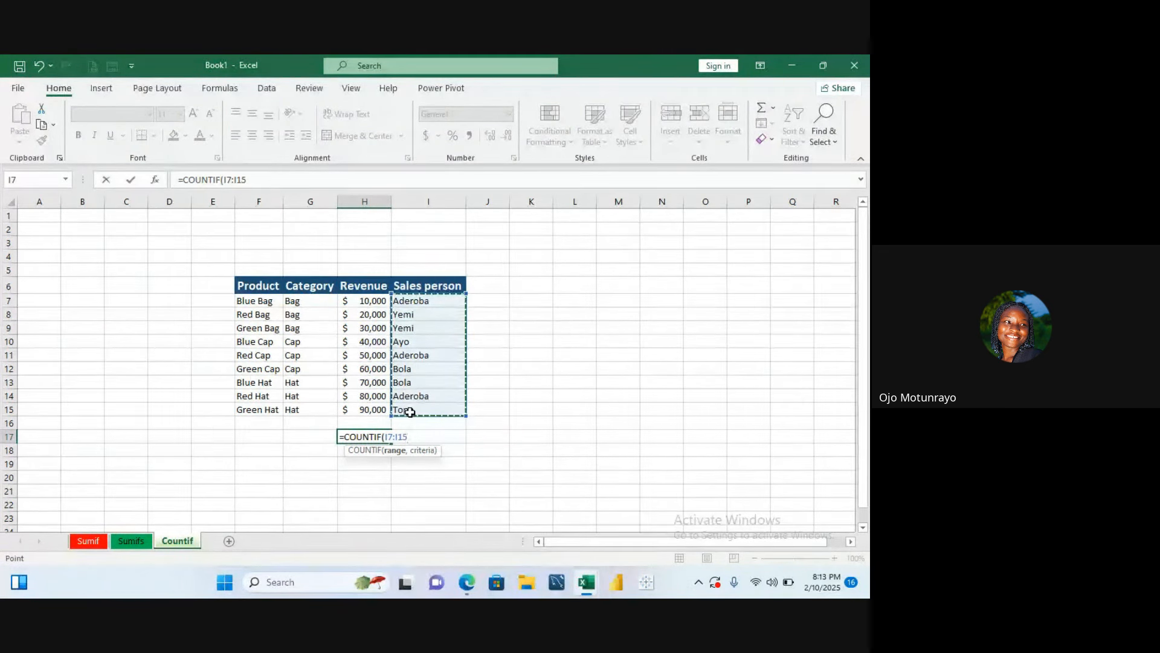
text(,)
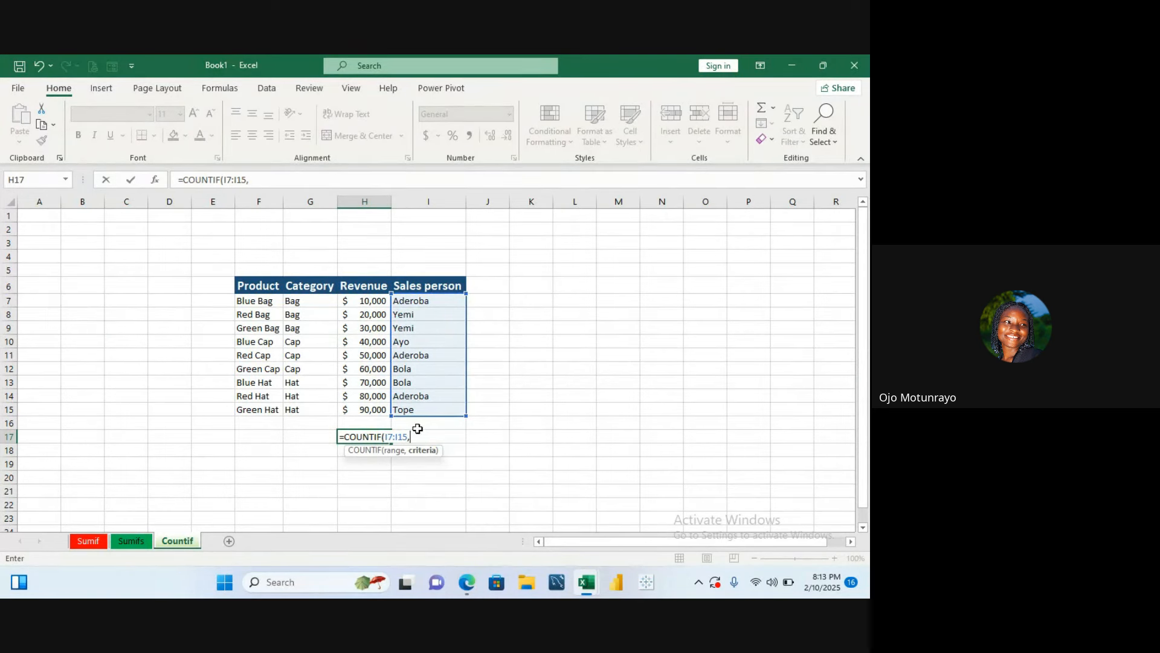
click(419, 296)
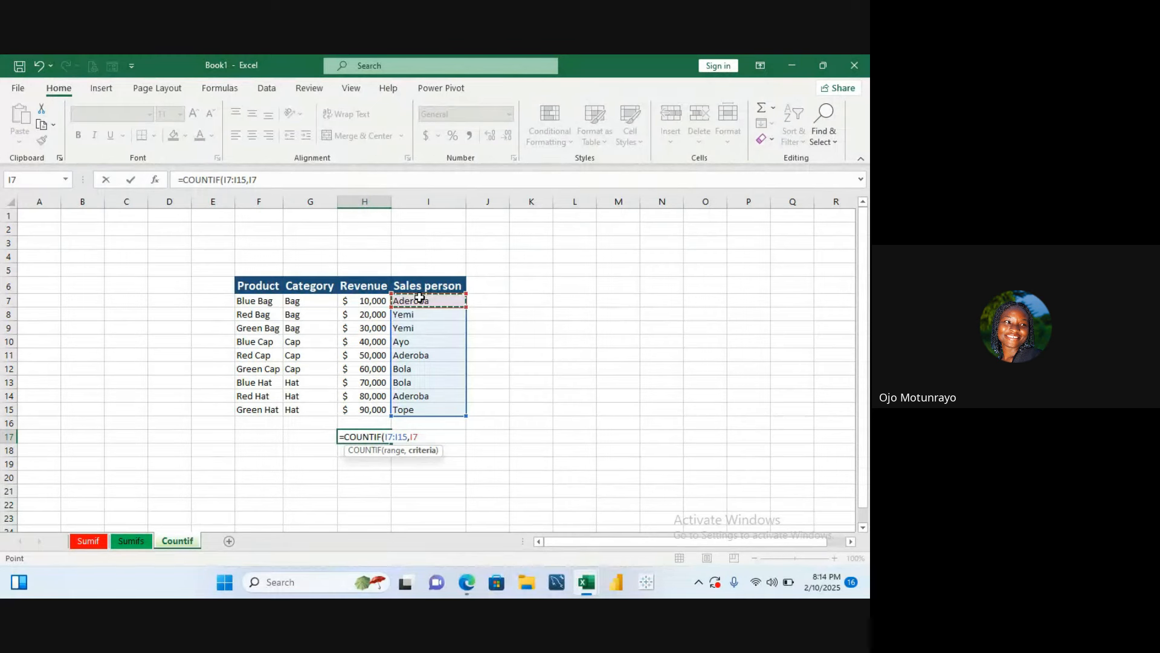
text())
key(Return)
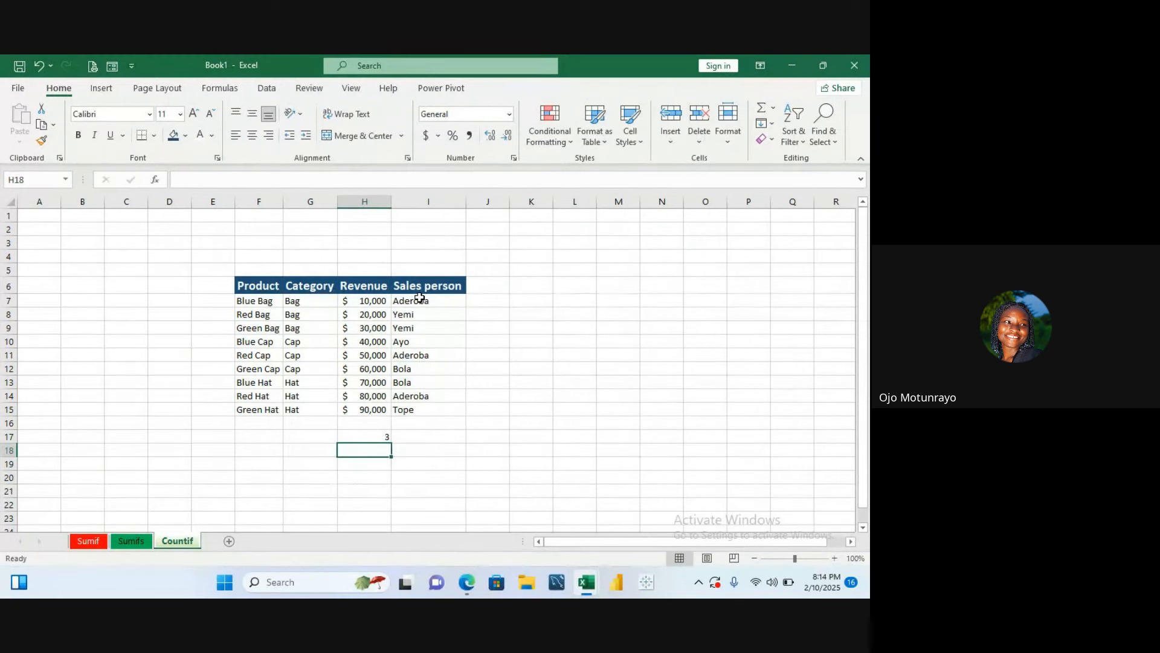
- Label the result in I17 as Count Of Aderoba
click(378, 437)
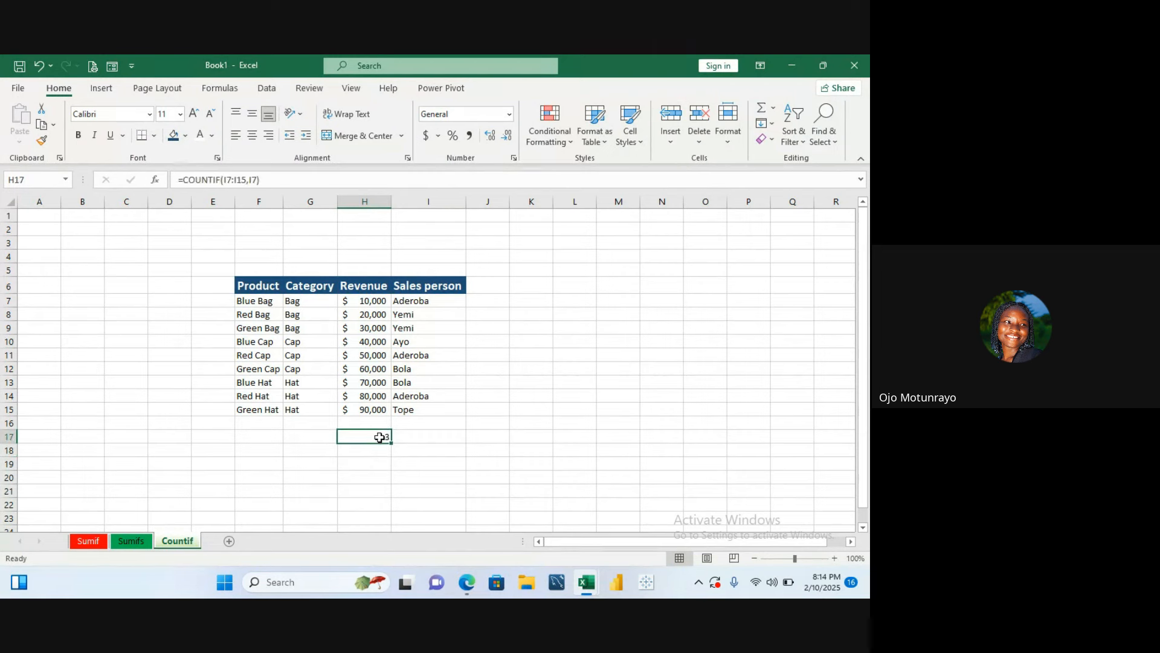
click(421, 441)
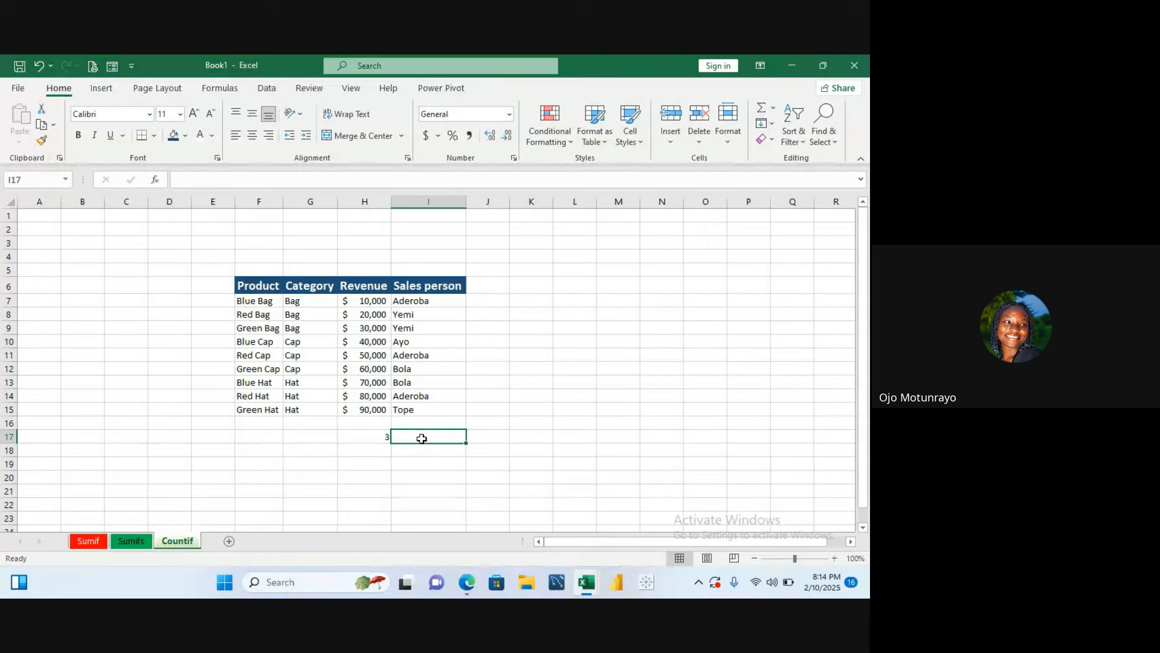
text(Co)
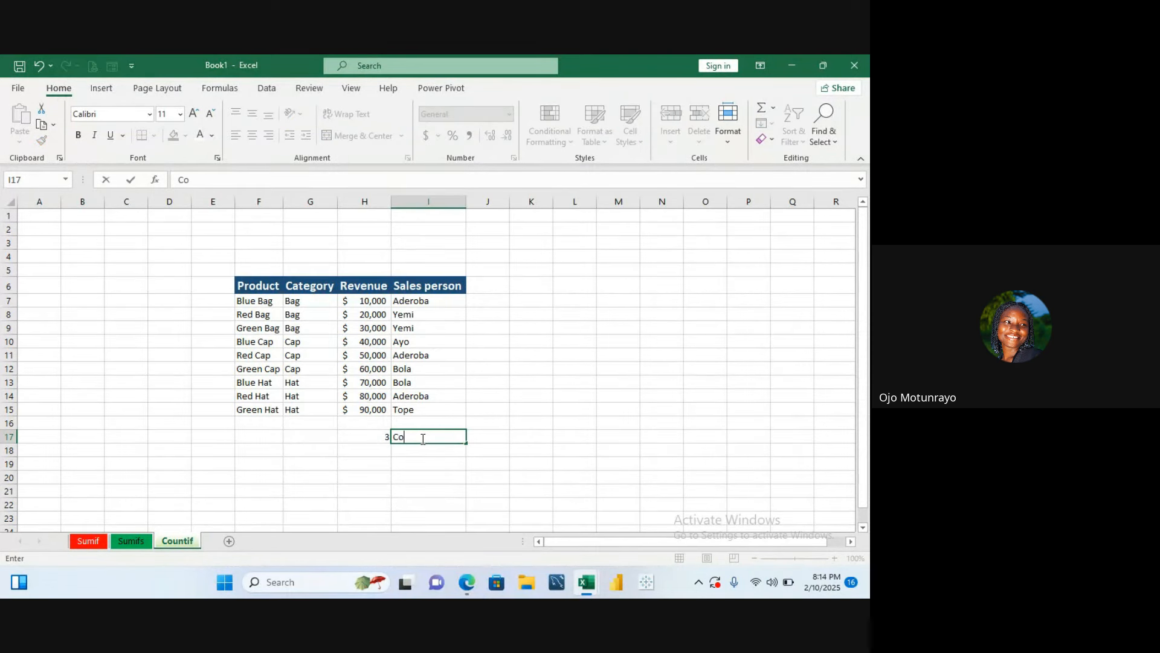
text(unt Of Aderoba)
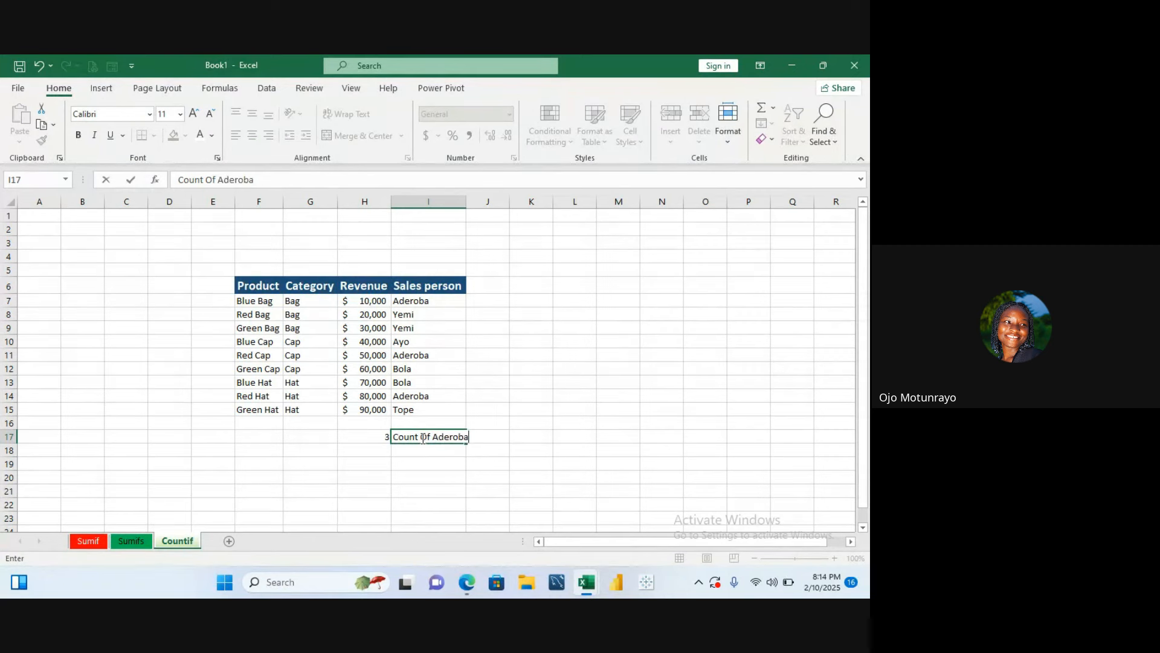
key(Return)
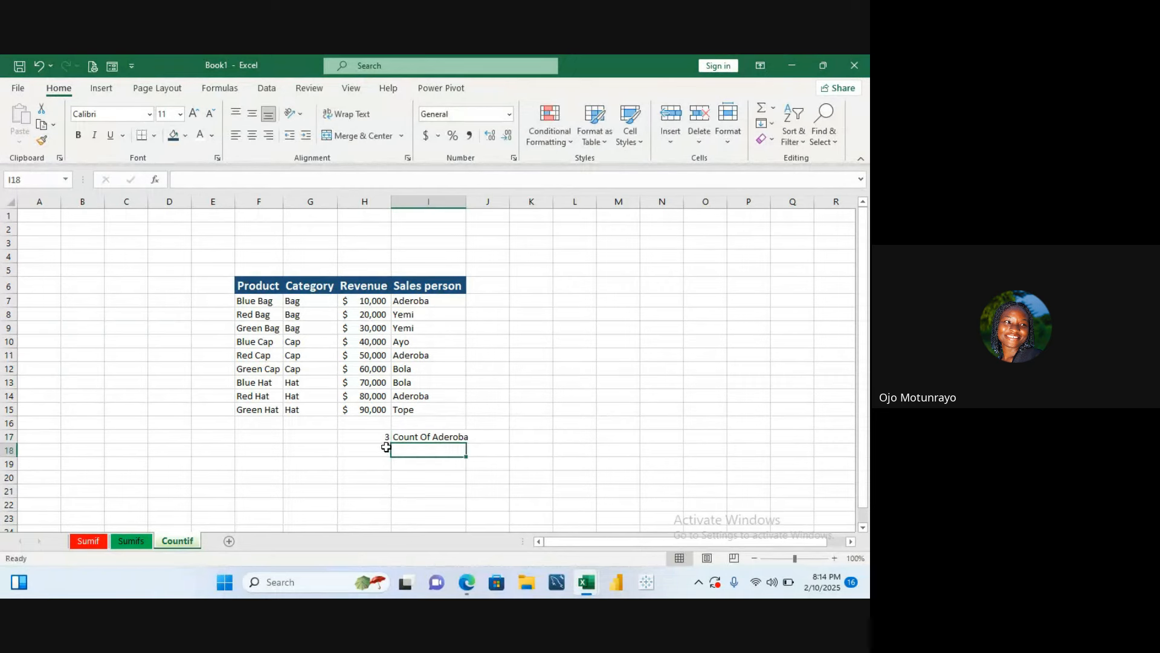
- Enter a COUNTIF formula in H18 counting Sales person cells I7:I15 that match I8
key(Left)
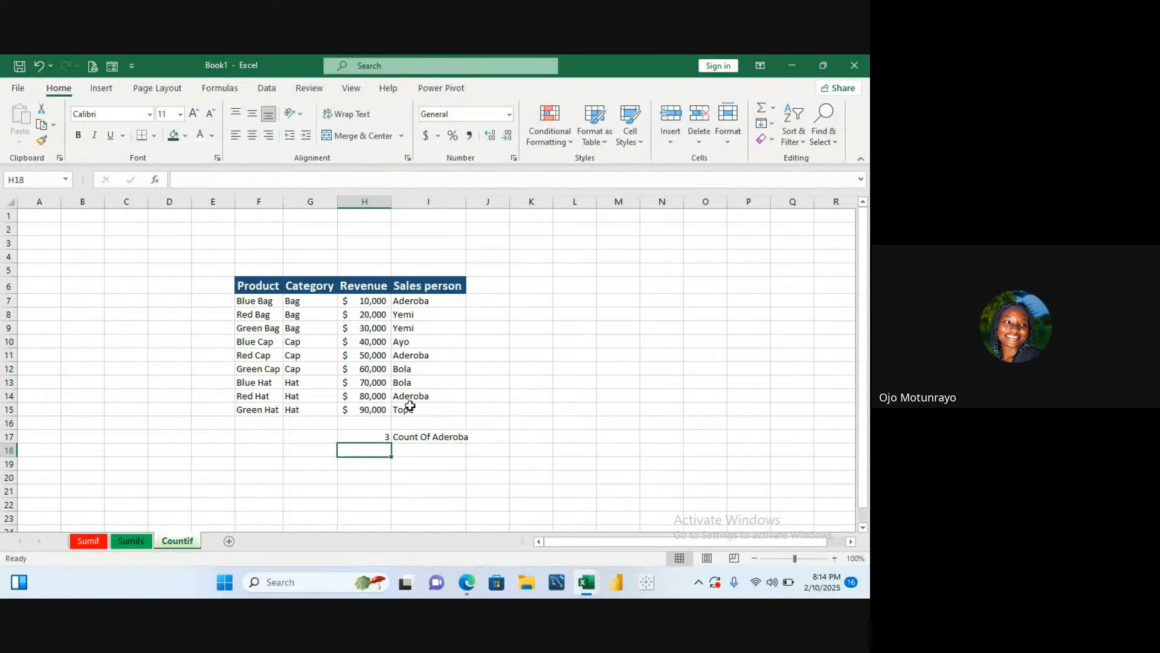
click(416, 453)
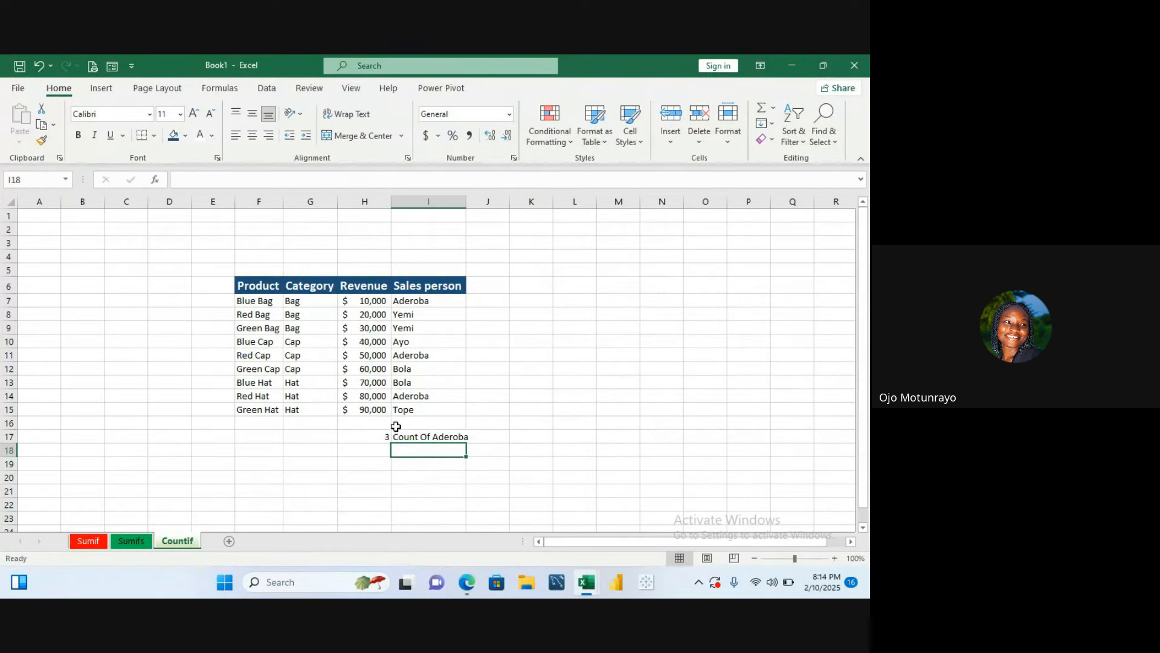
drag(396, 427, 378, 451)
click(396, 487)
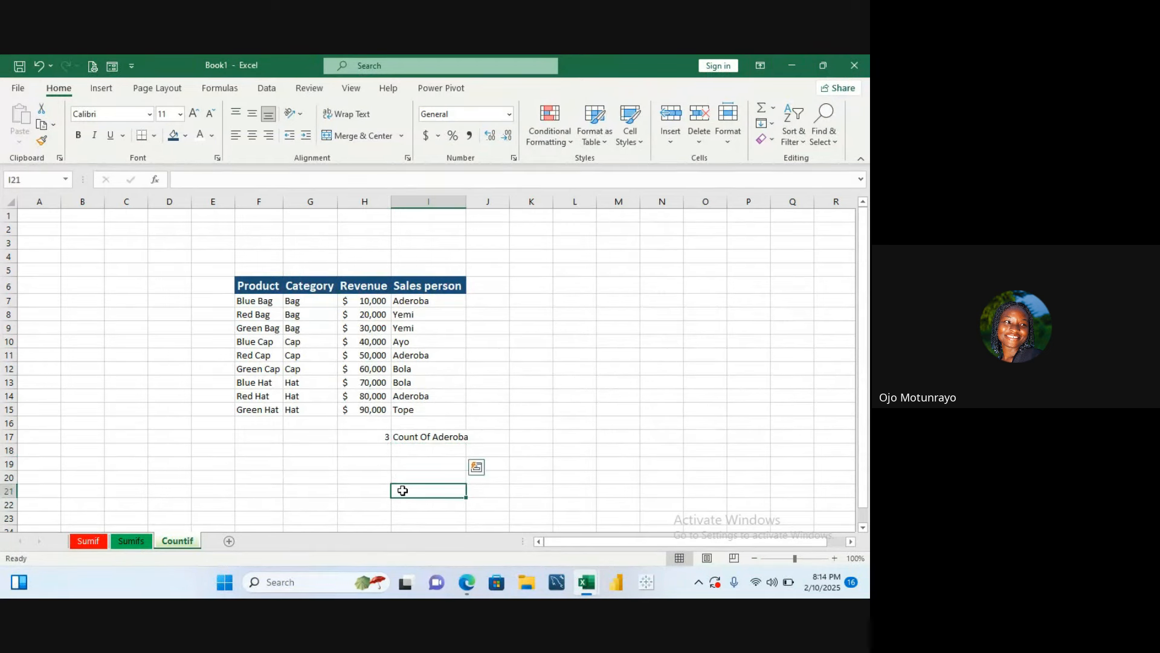
click(383, 448)
text(=)
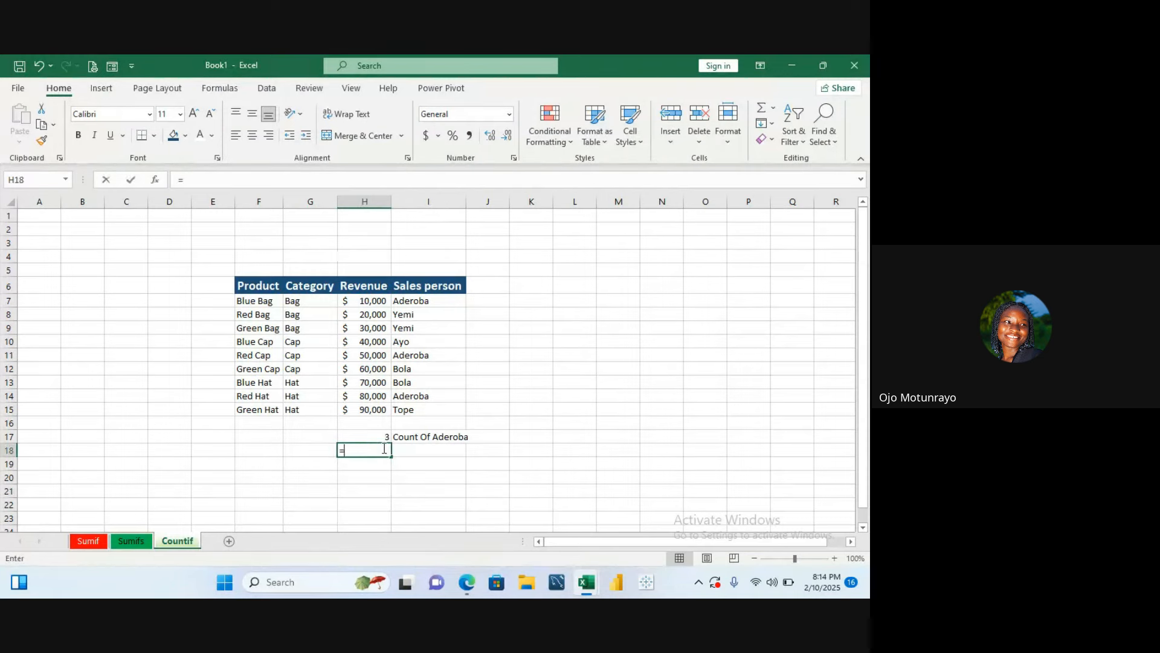
text(count)
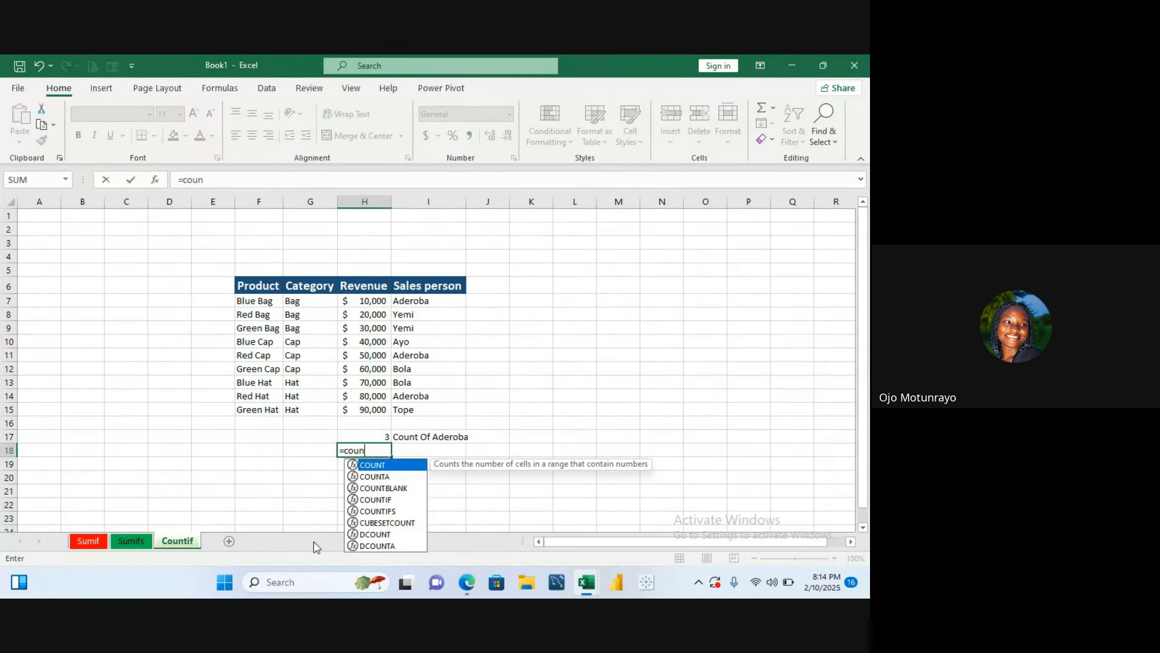
click(375, 499)
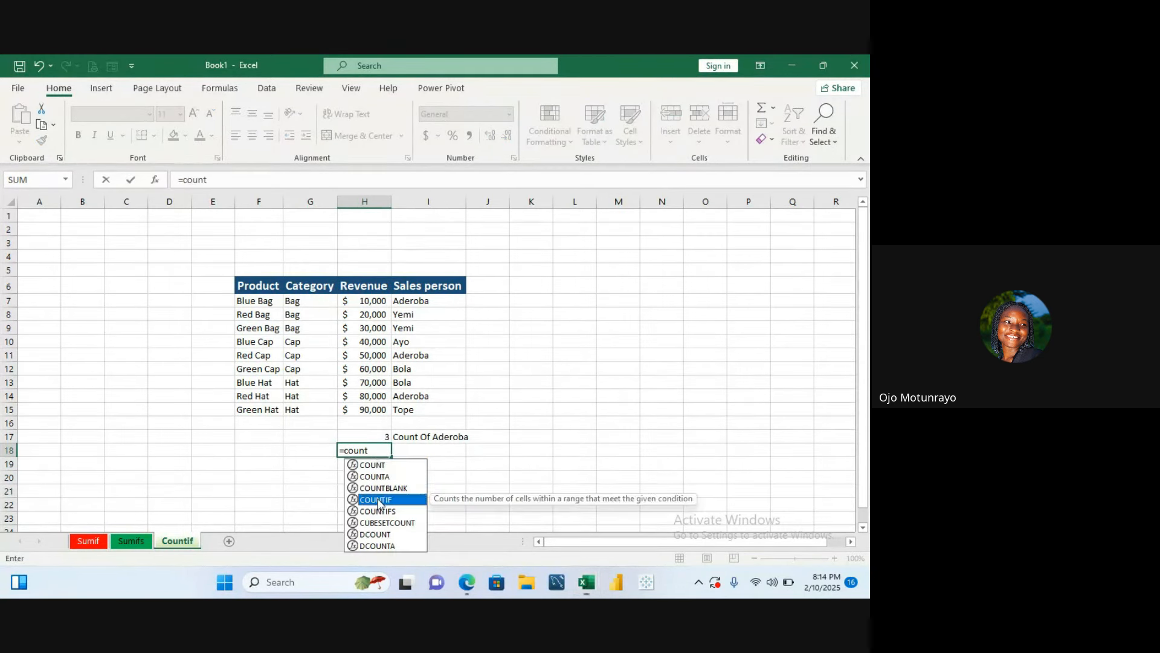
double_click(375, 499)
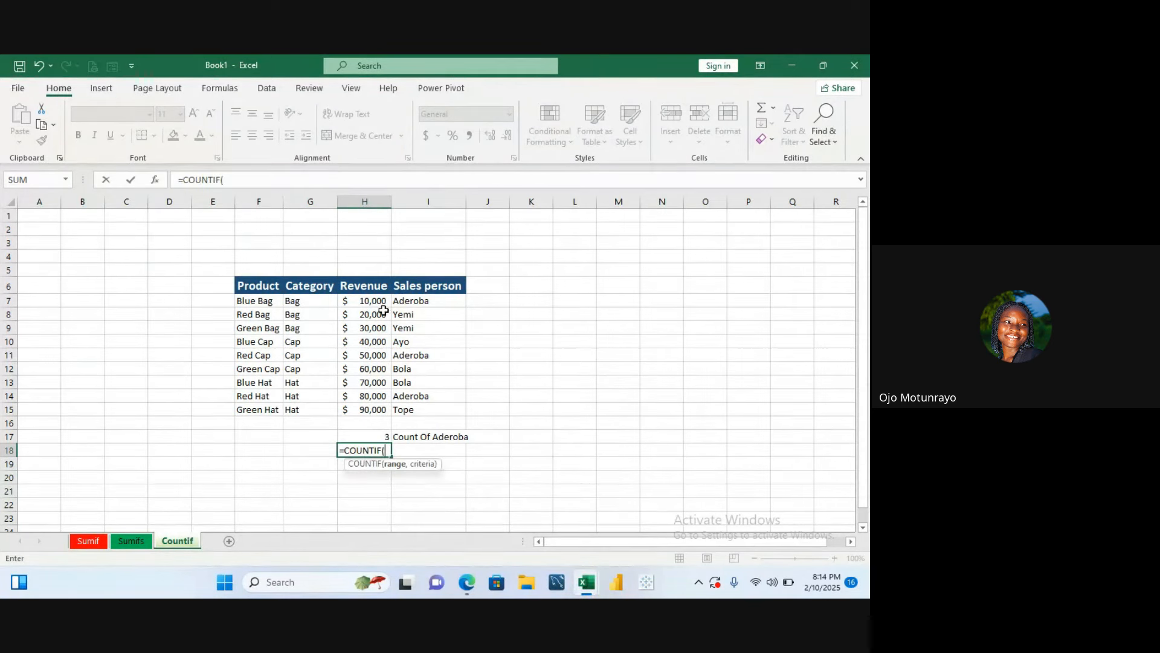
drag(399, 300, 404, 411)
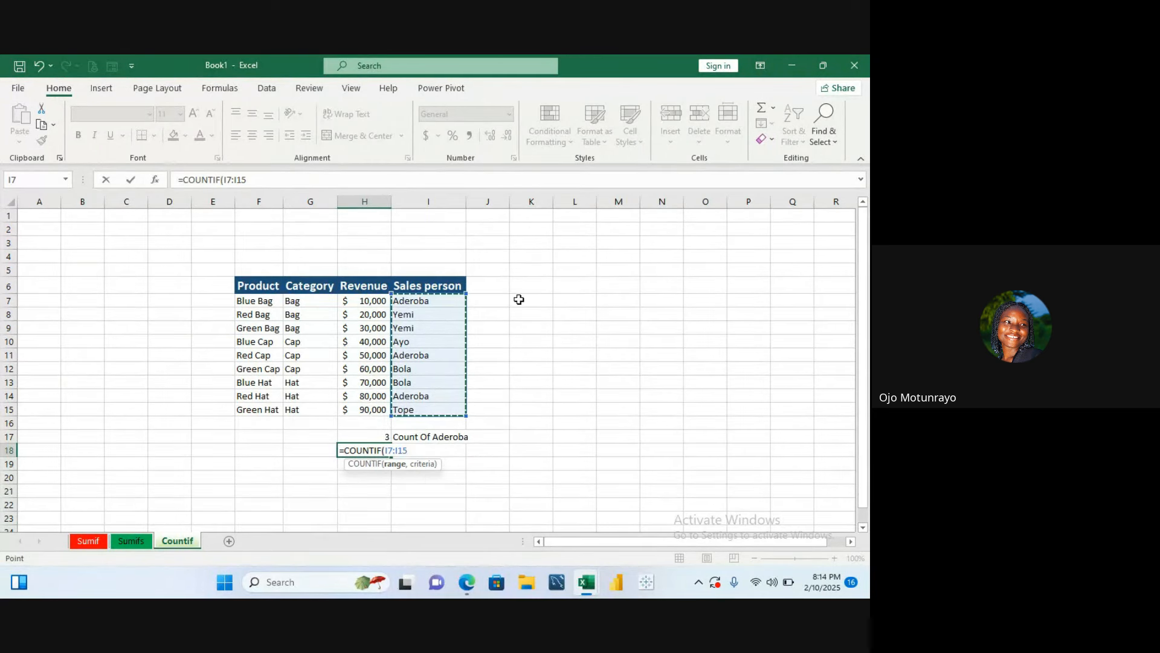
text(,)
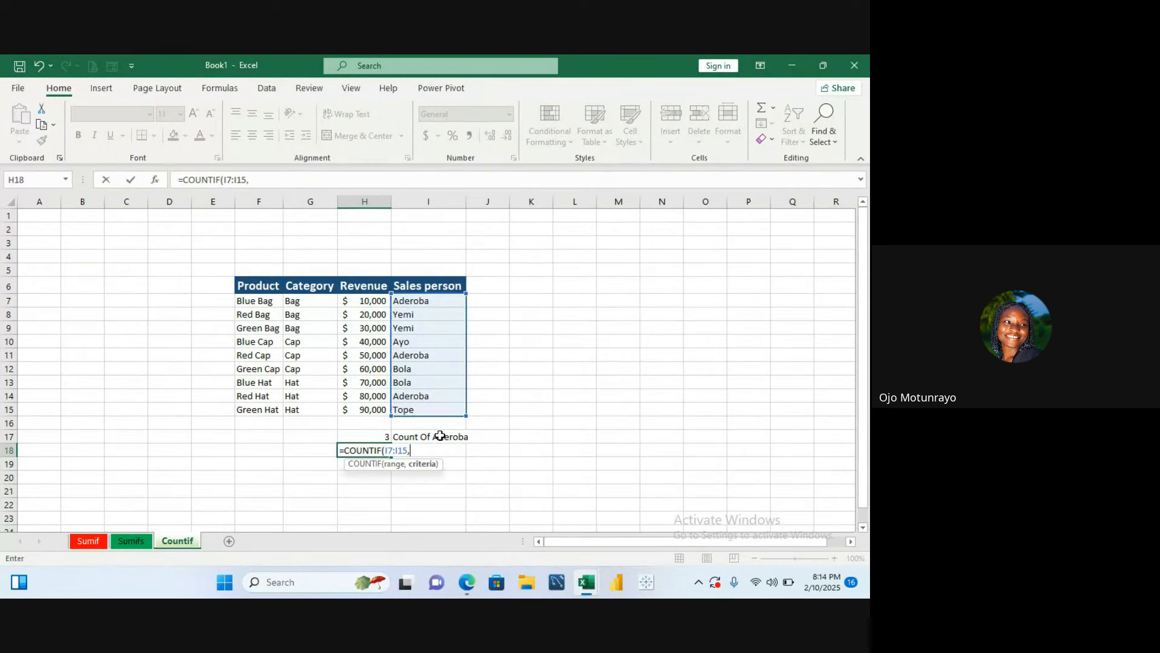
click(427, 319)
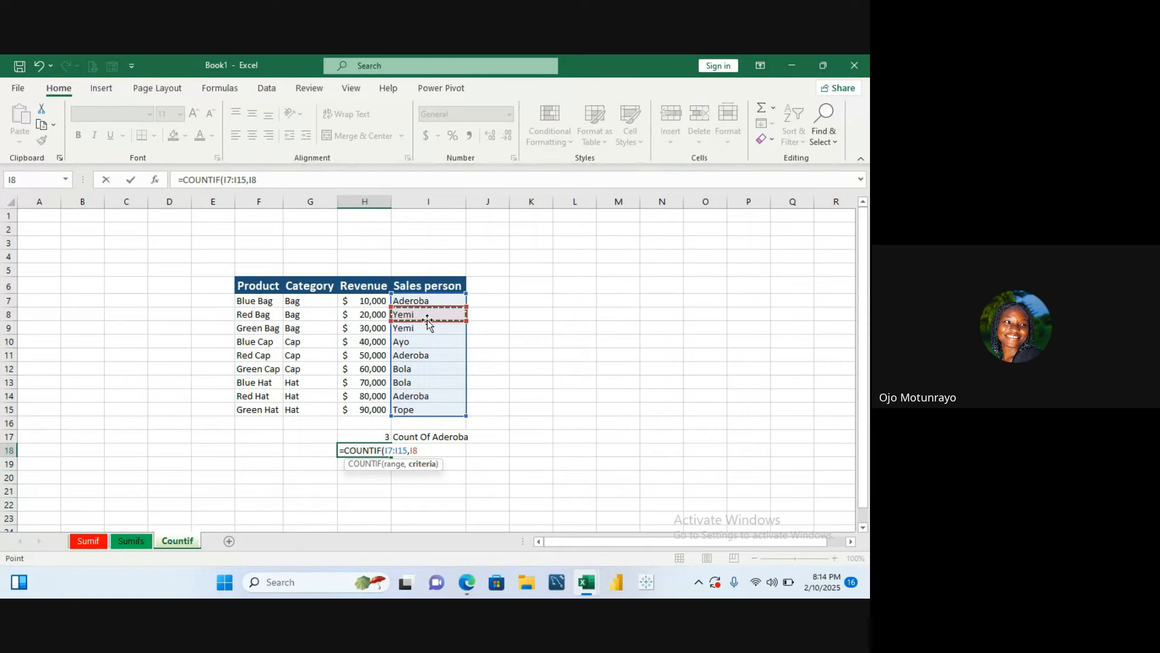
text())
key(ctrl+Return)
key(Return)
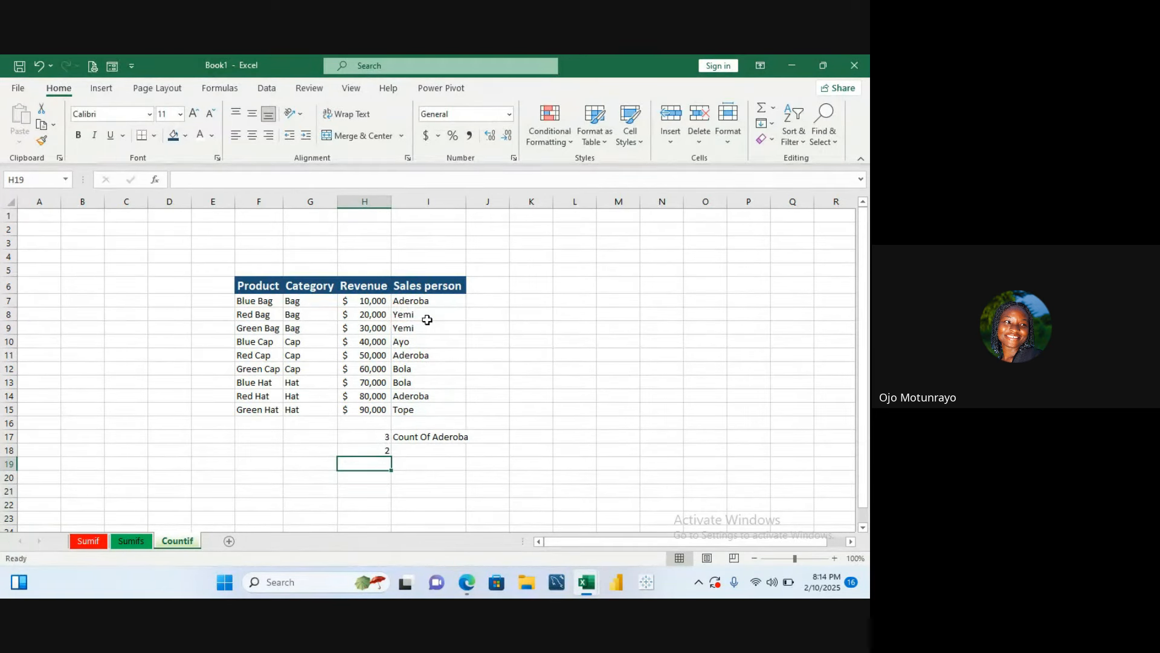
- Copy the I17 label down to I18 and change it to Count Of Yemi
click(424, 437)
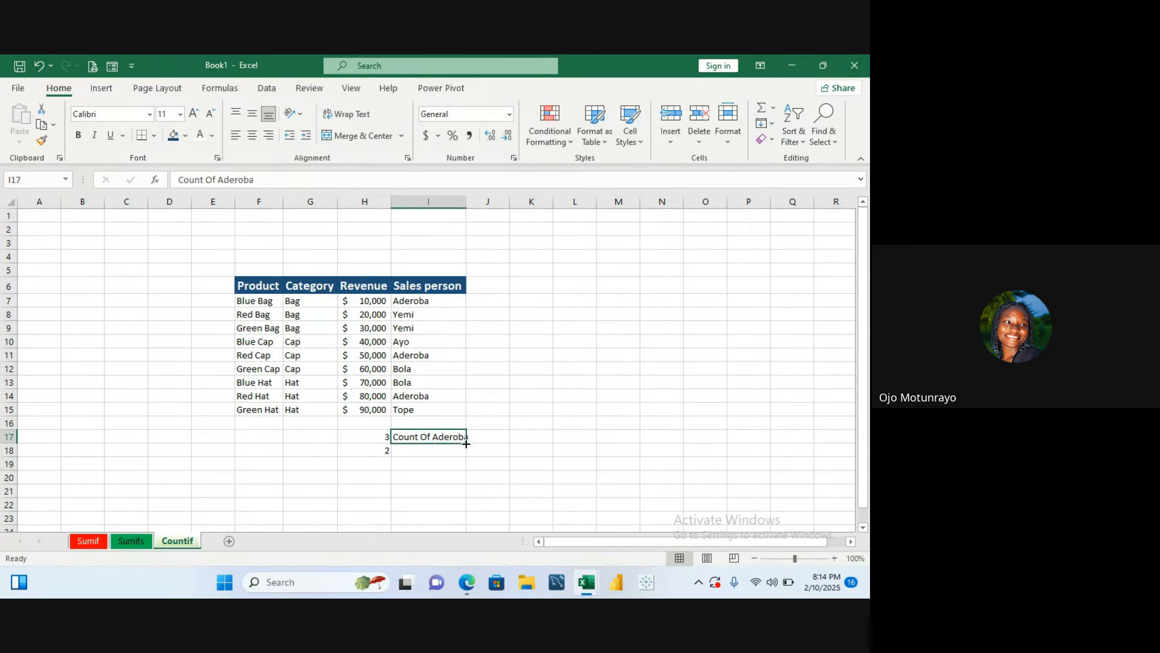
drag(466, 443, 469, 457)
double_click(463, 450)
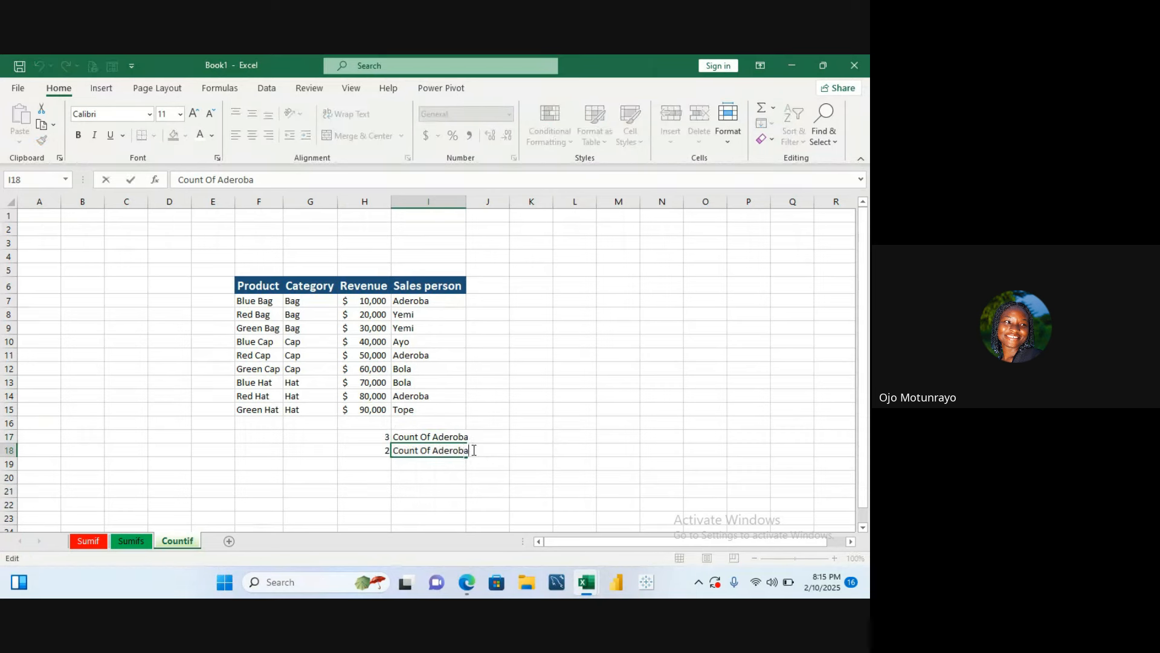
key(BackSpace)
key(BackSpace)
key(BackSpace)
key(BackSpace)
key(BackSpace)
key(BackSpace)
key(BackSpace)
text(Yemi)
key(Return)
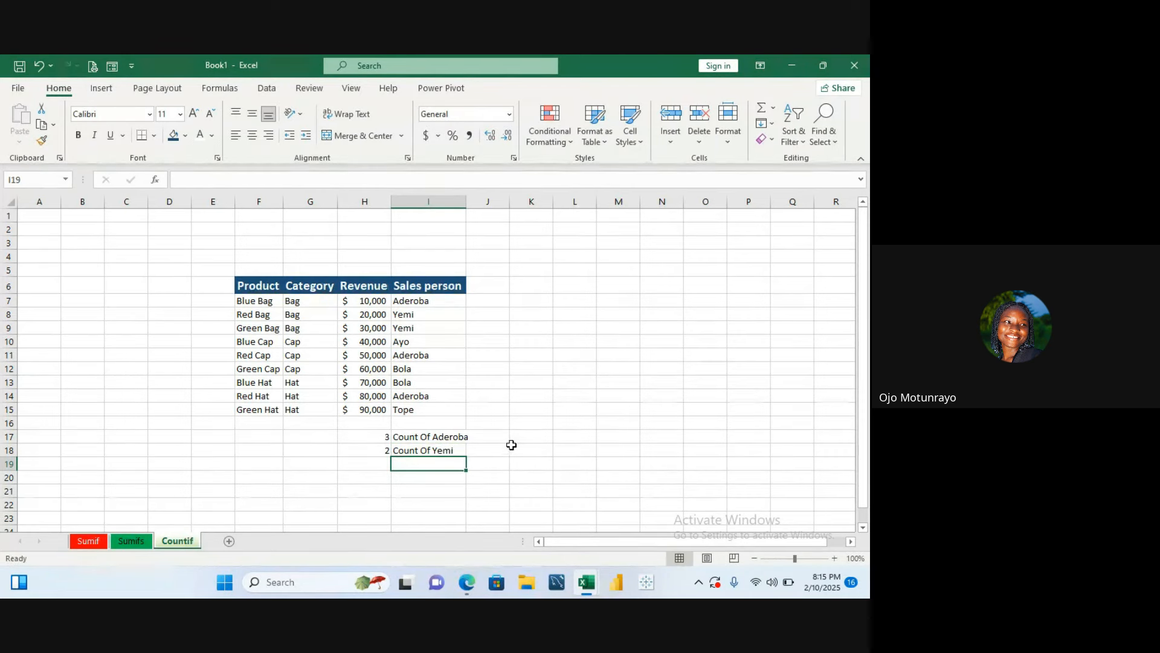
- Enter a COUNTIF formula in H19 counting Revenue cells H7:H15 that match H7
click(512, 447)
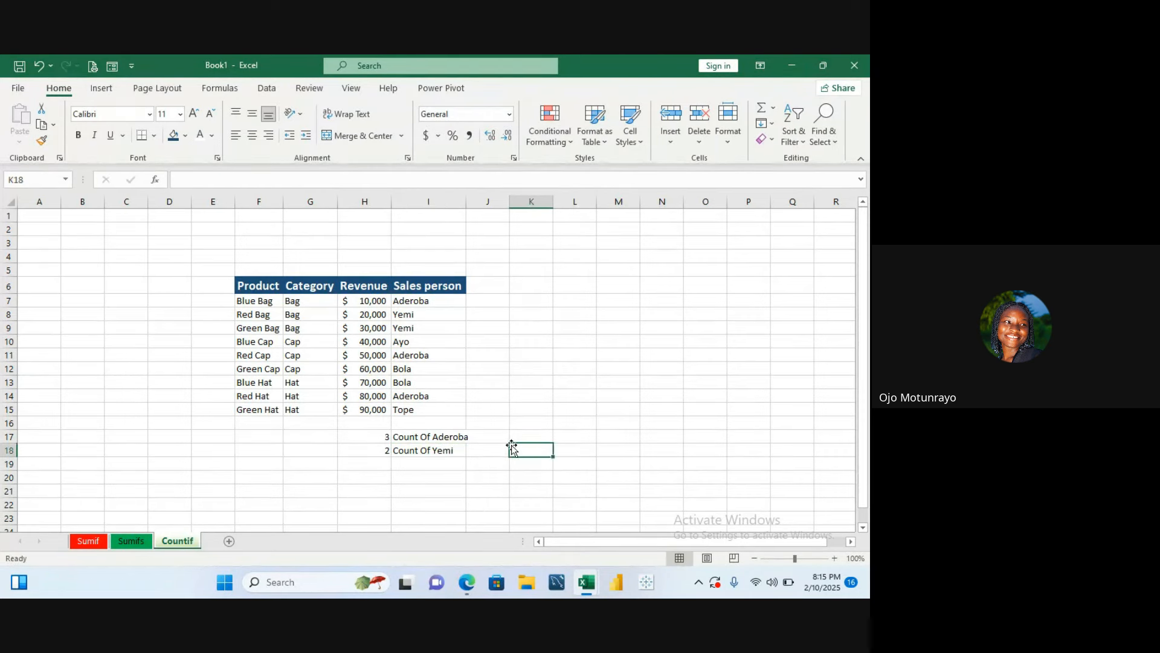
click(390, 435)
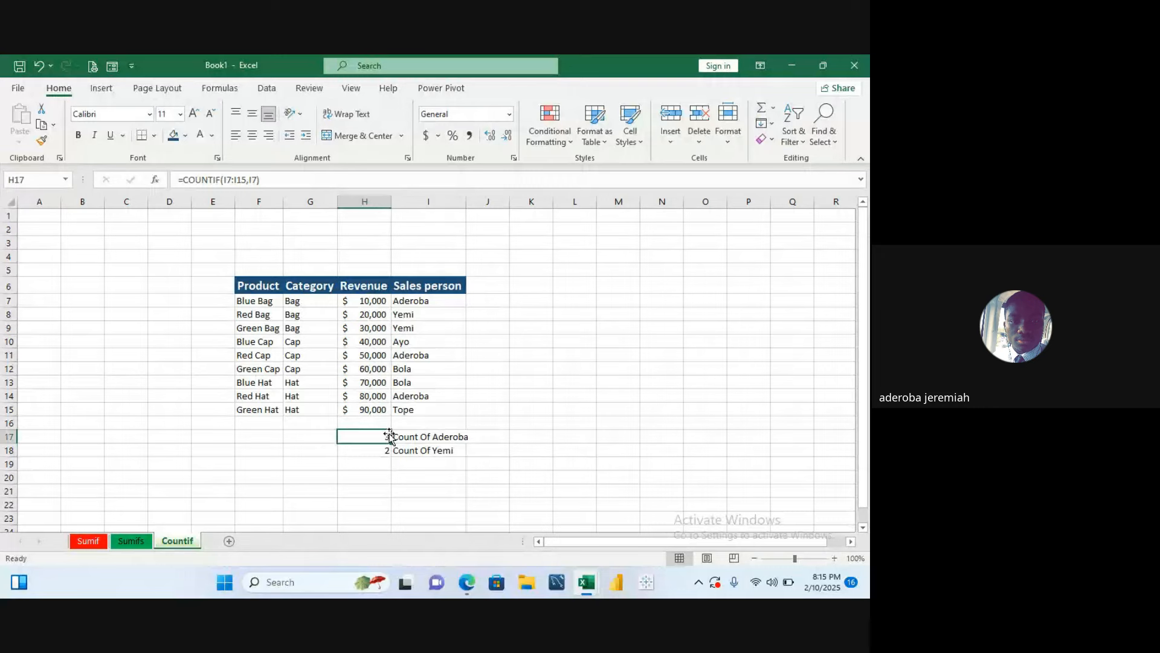
click(389, 467)
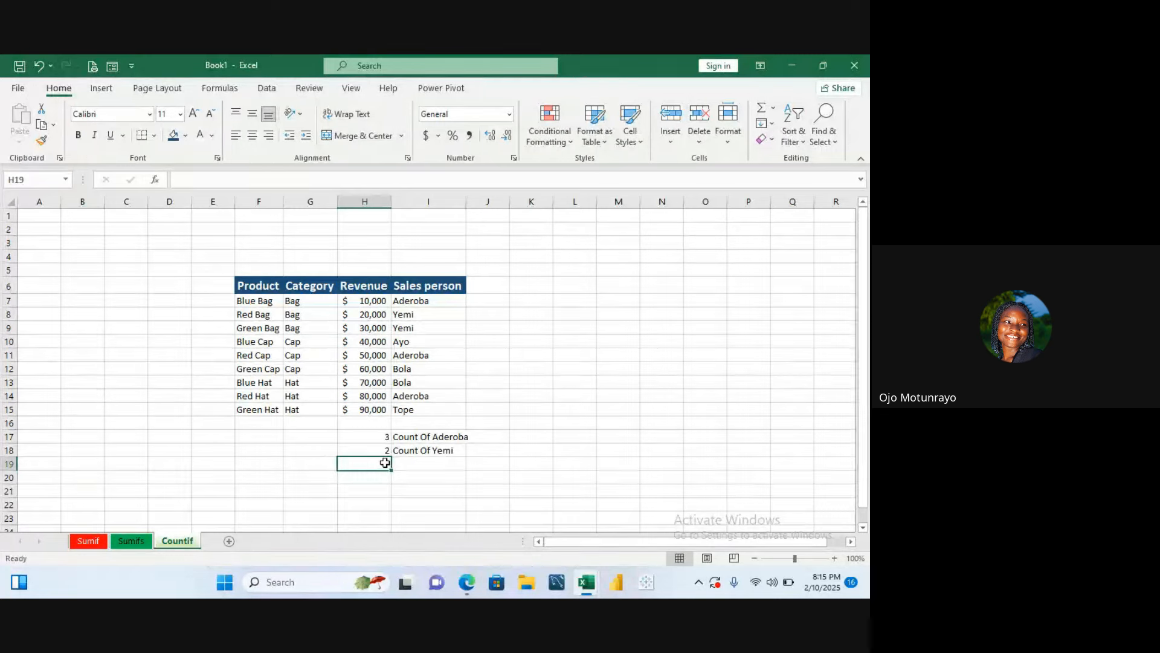
text(=)
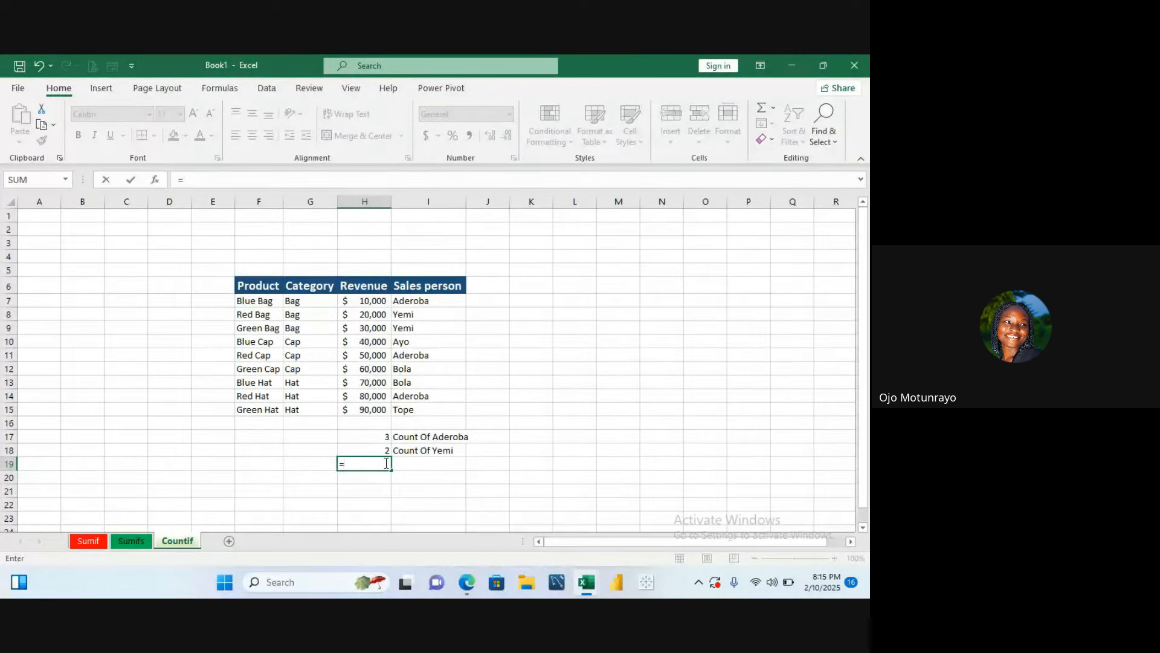
text(countif)
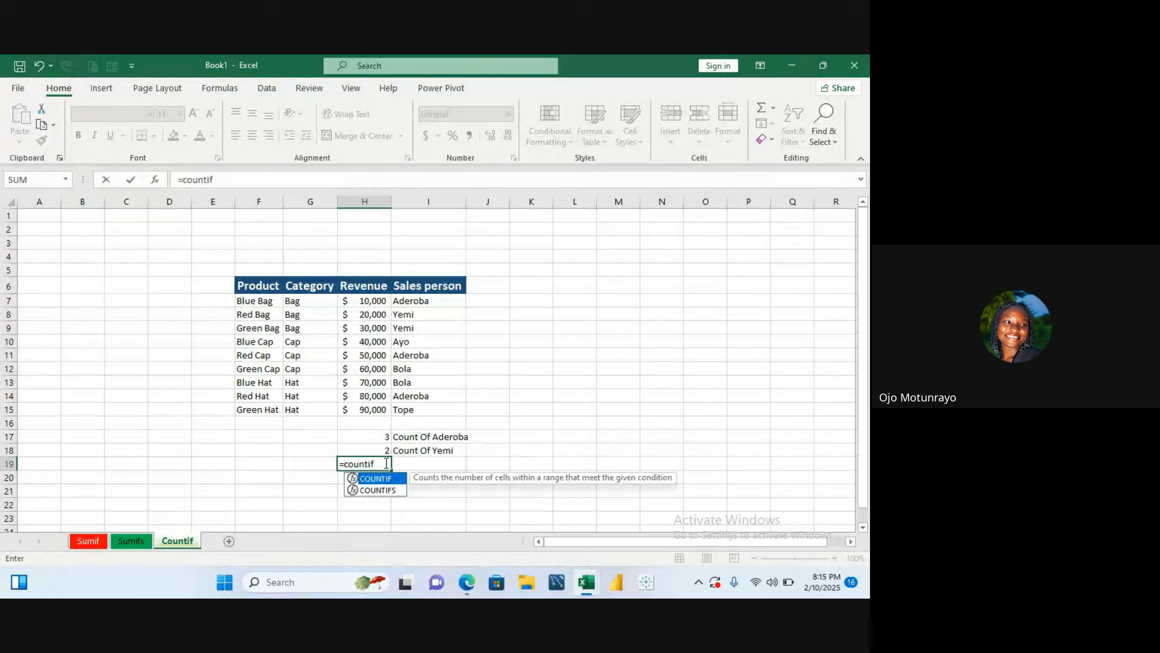
double_click(375, 478)
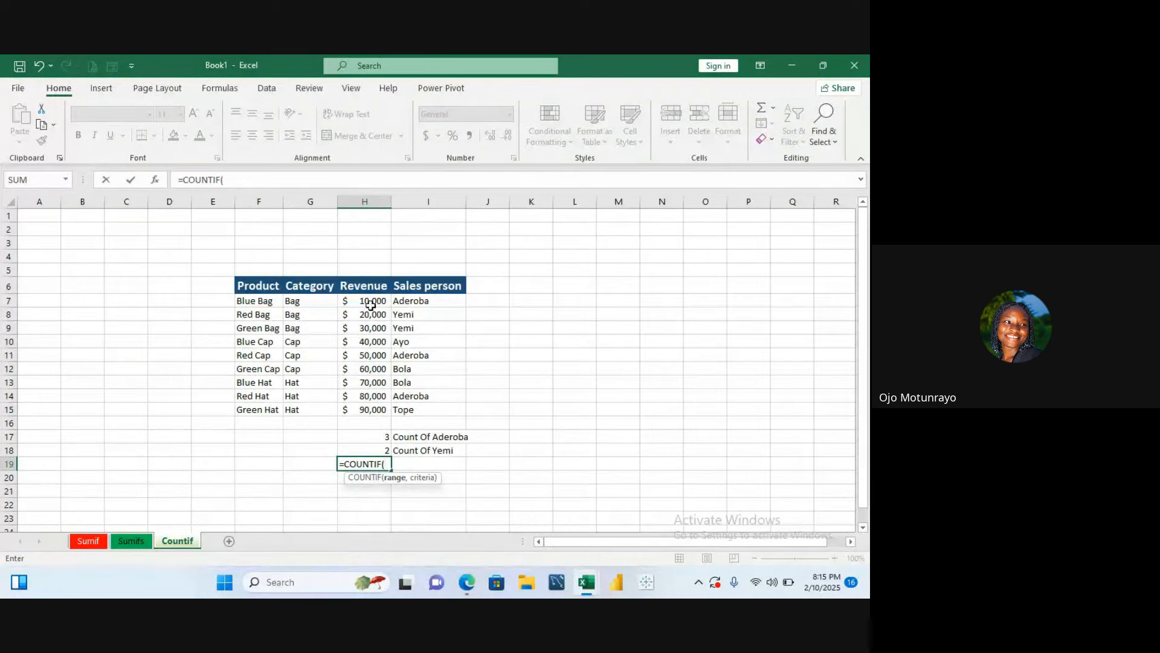
drag(371, 301, 369, 407)
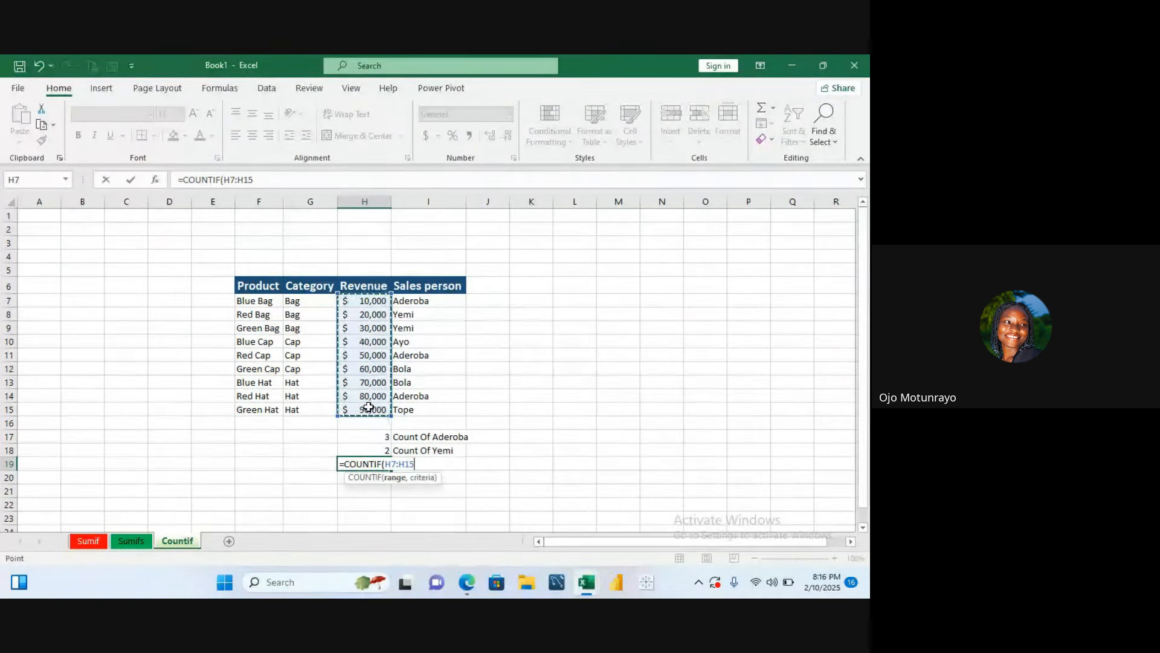
text(,)
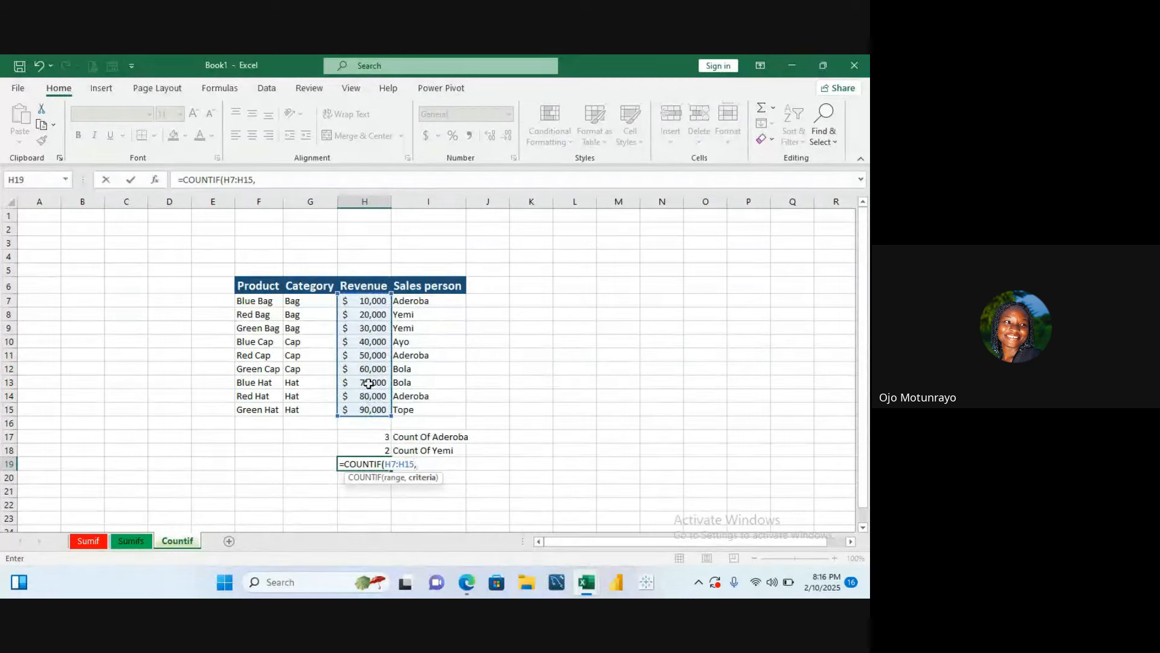
click(368, 300)
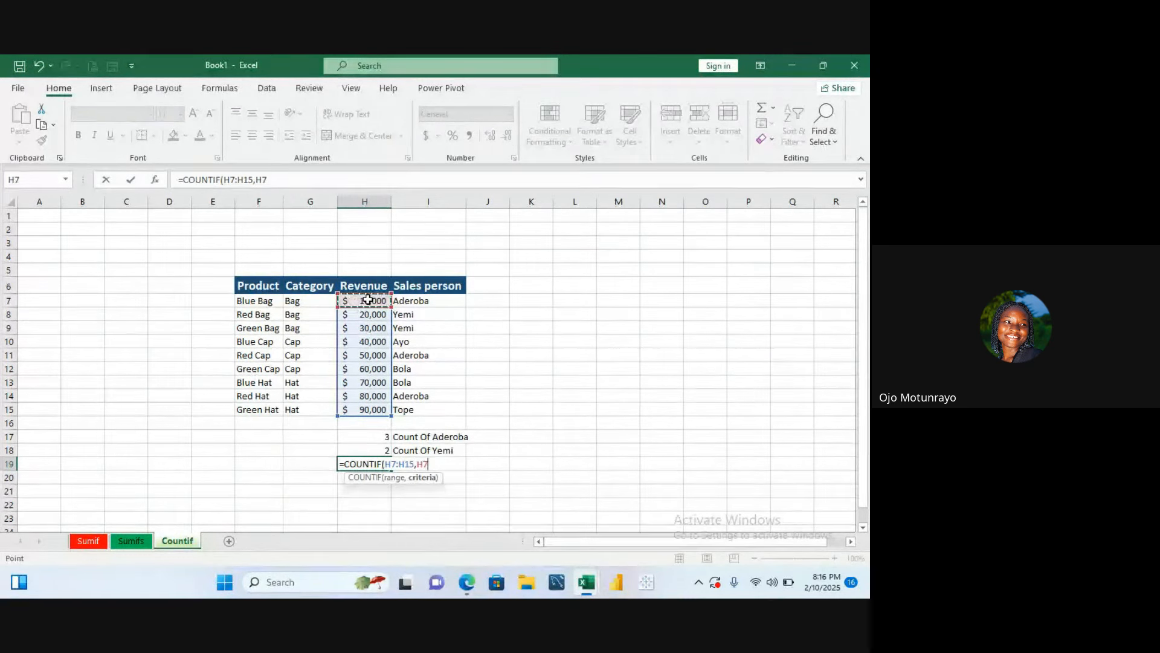
text())
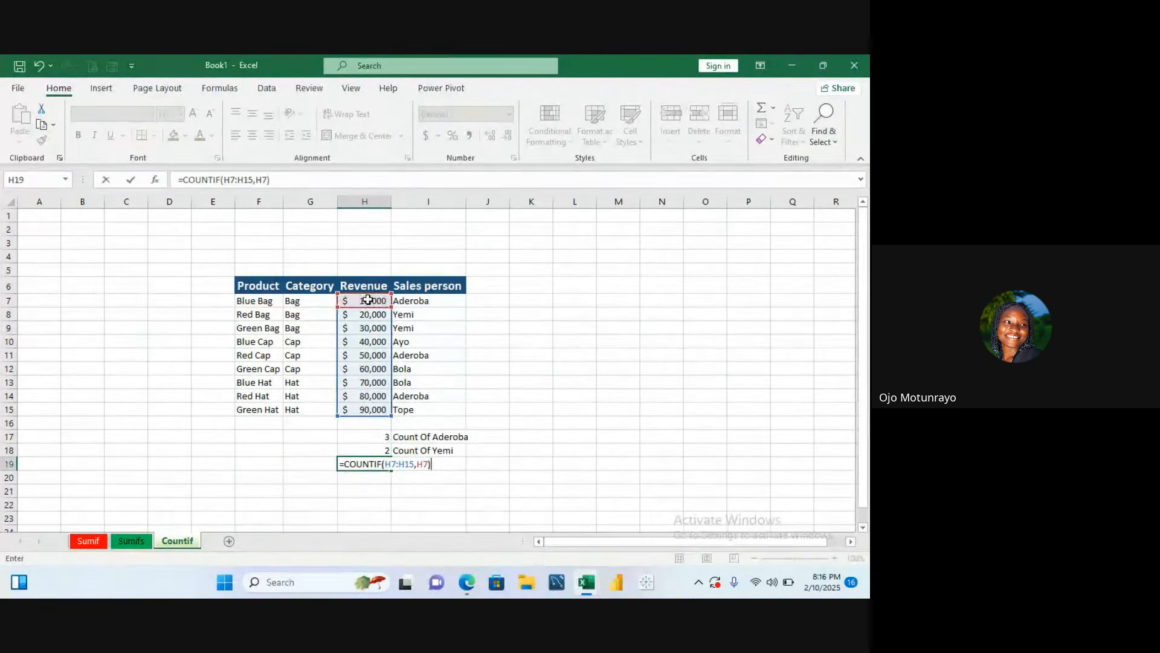
key(Return)
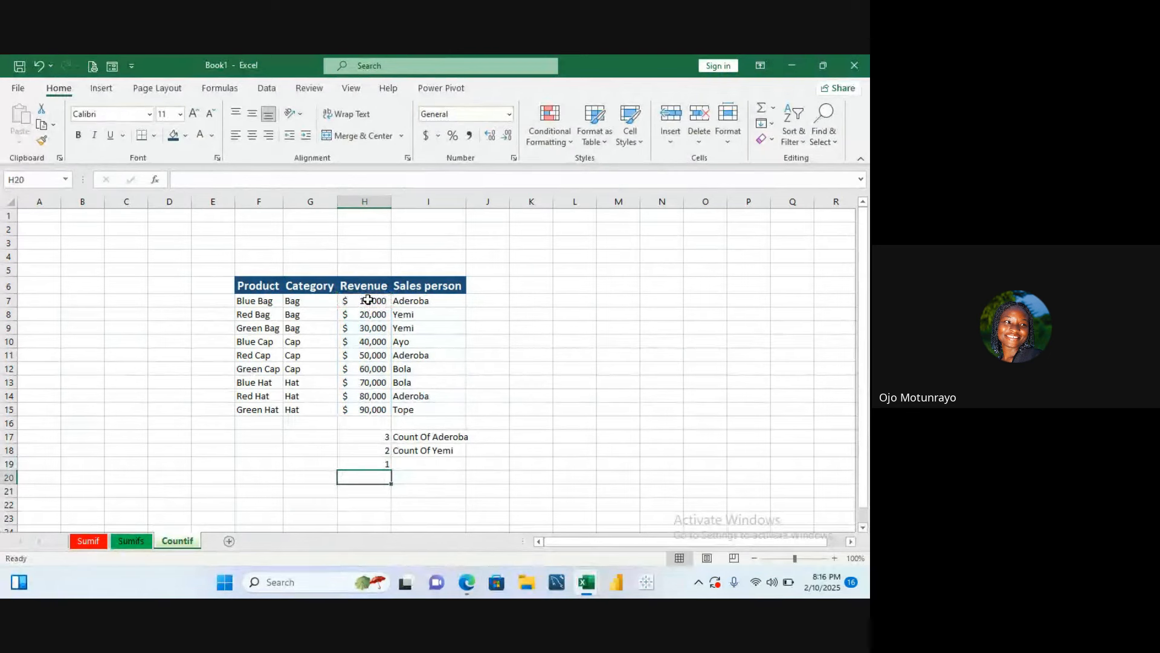
- Label the result in I19 as Count of 10000
double_click(425, 463)
text(Count)
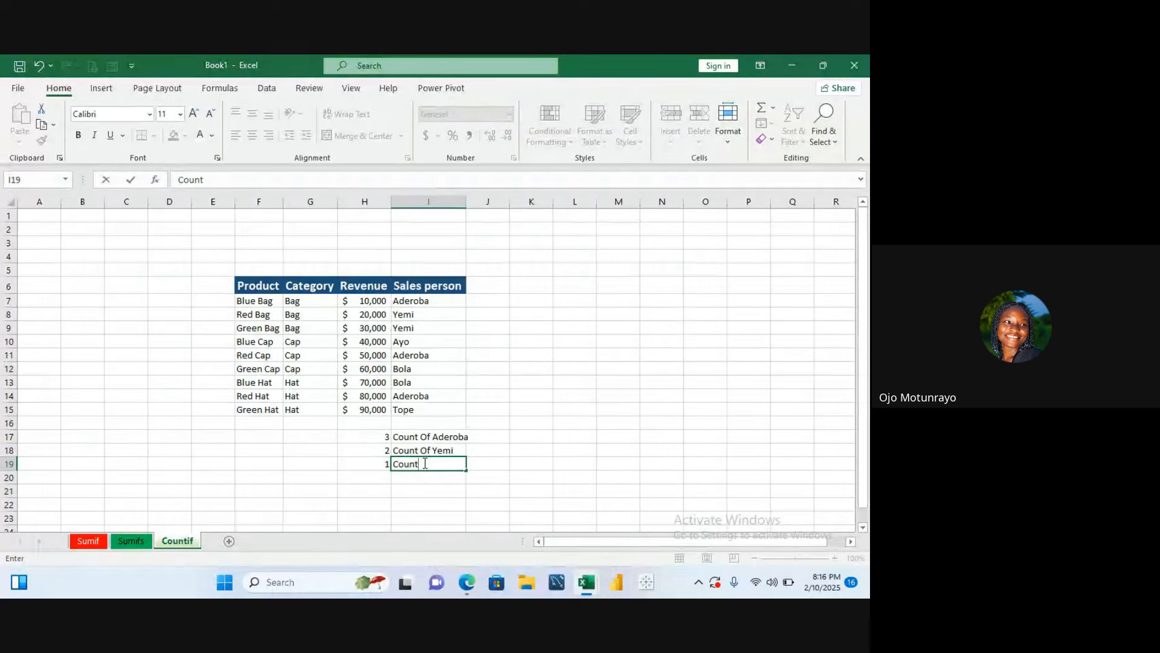
text( of 1)
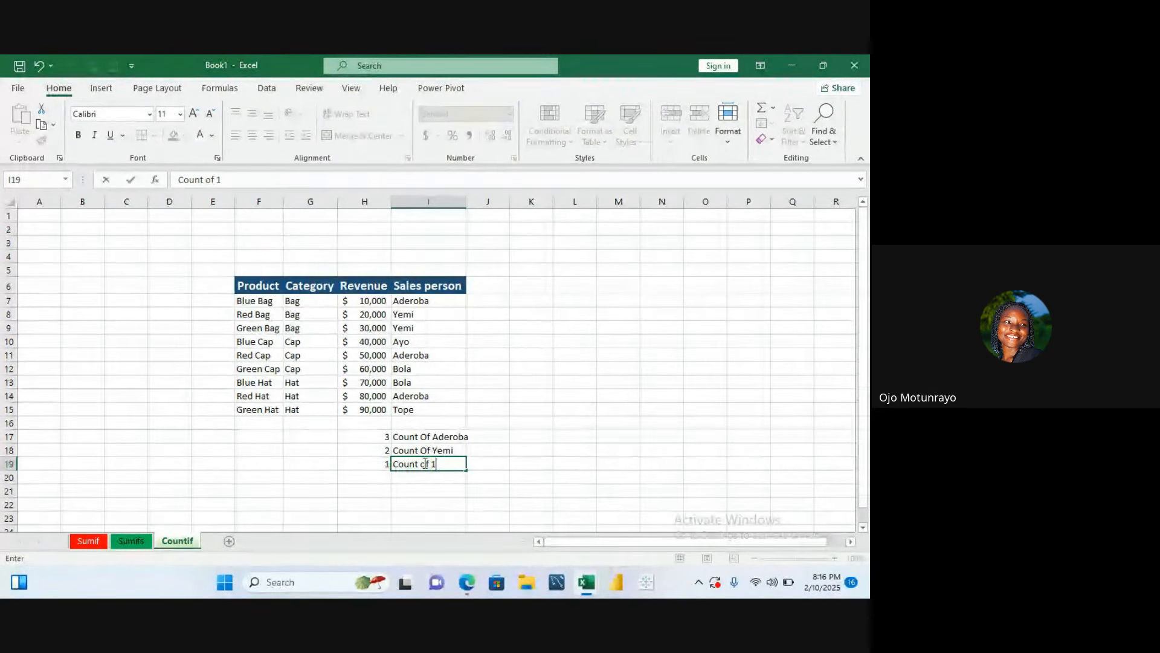
text(0000)
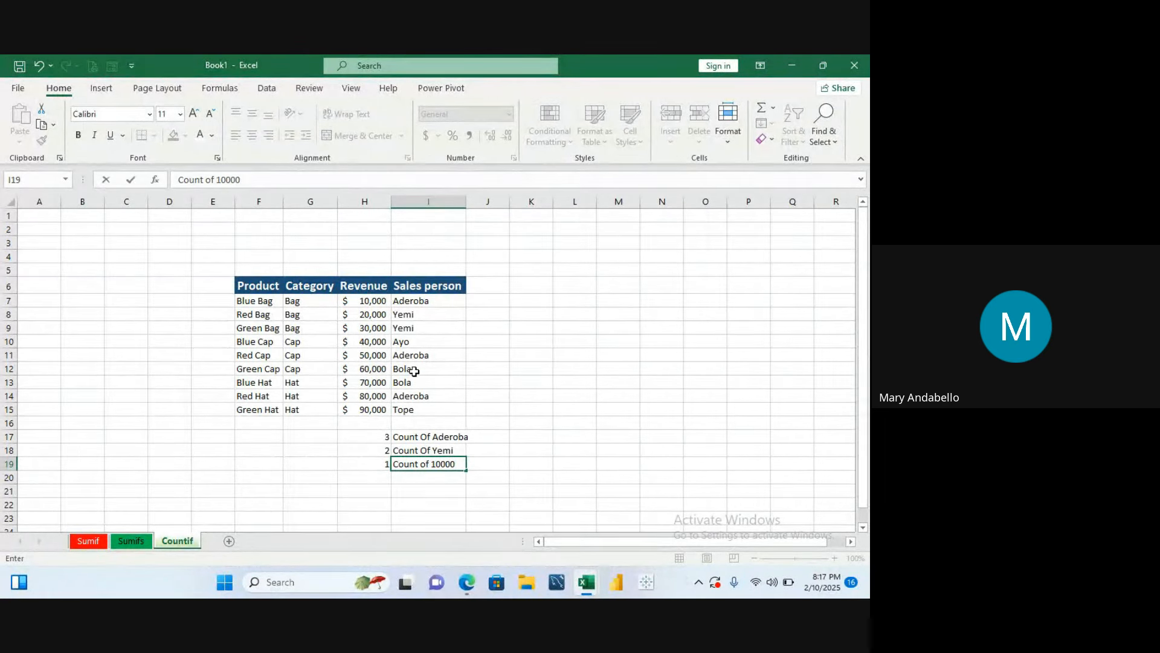
scroll(459, 367, down, 5)
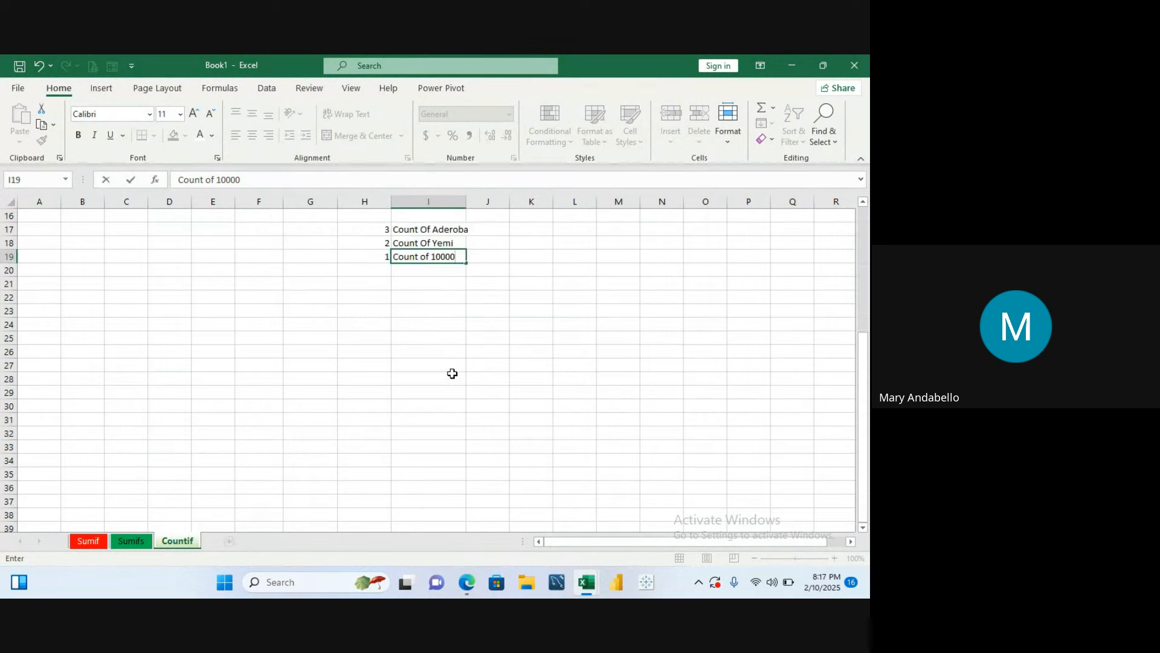
click(505, 279)
- Enter a COUNTIF formula in K17 counting Sales person cells I7:I15 that match I7
key(ctrl+Up)
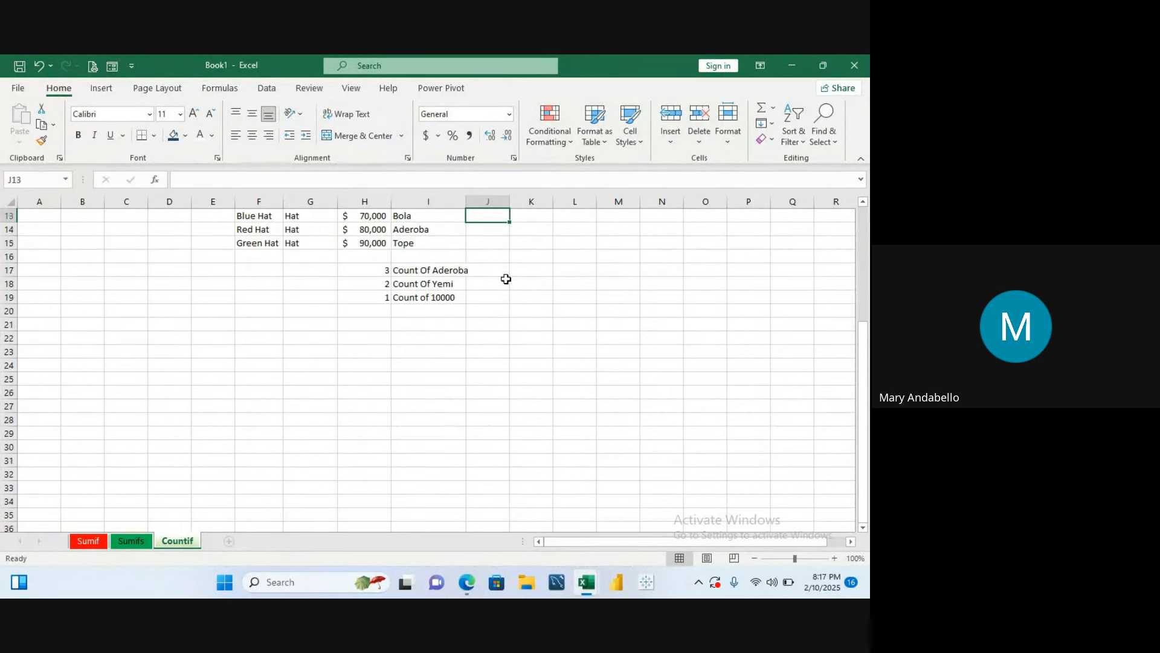
click(492, 315)
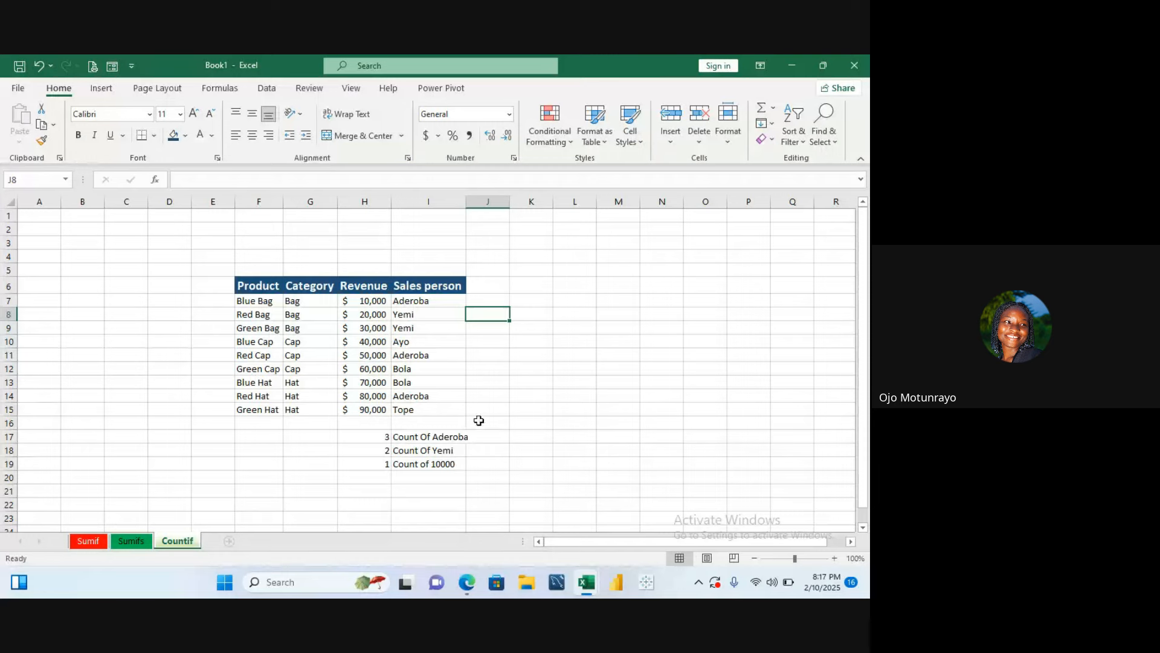
click(515, 436)
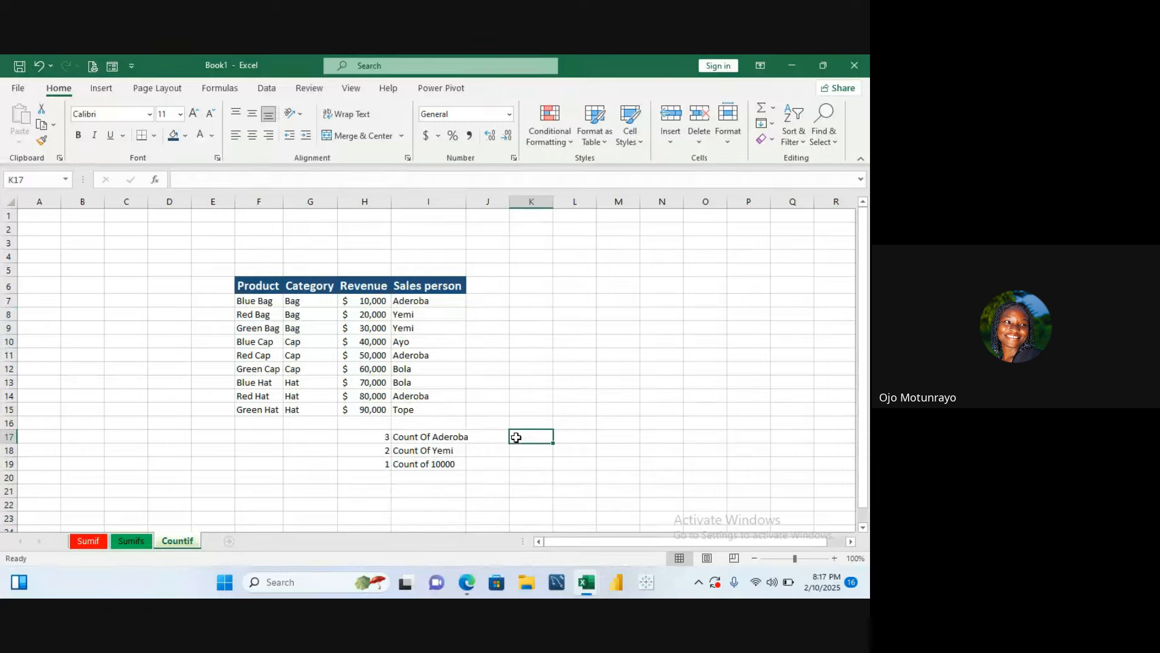
text(=c)
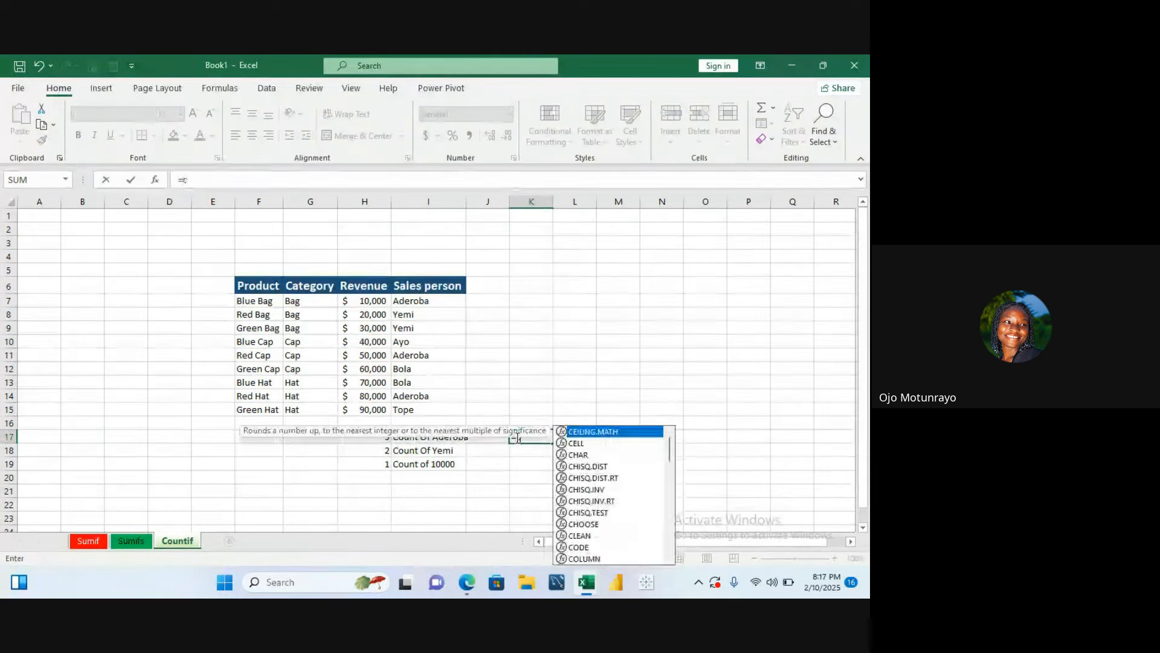
text(ount)
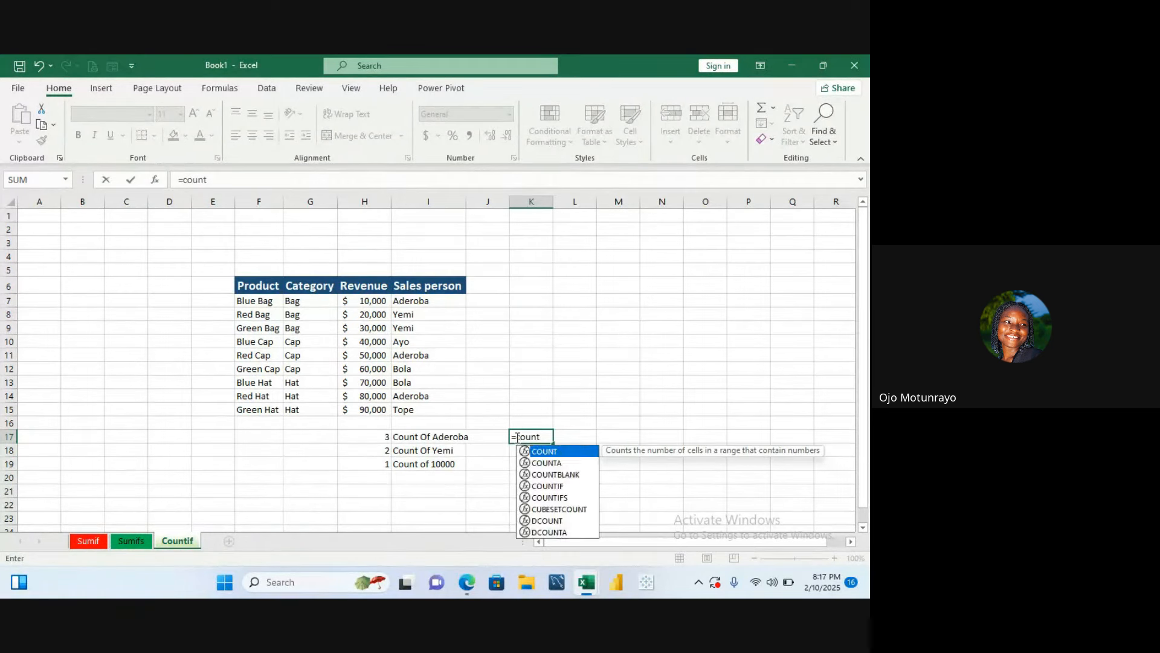
text(if)
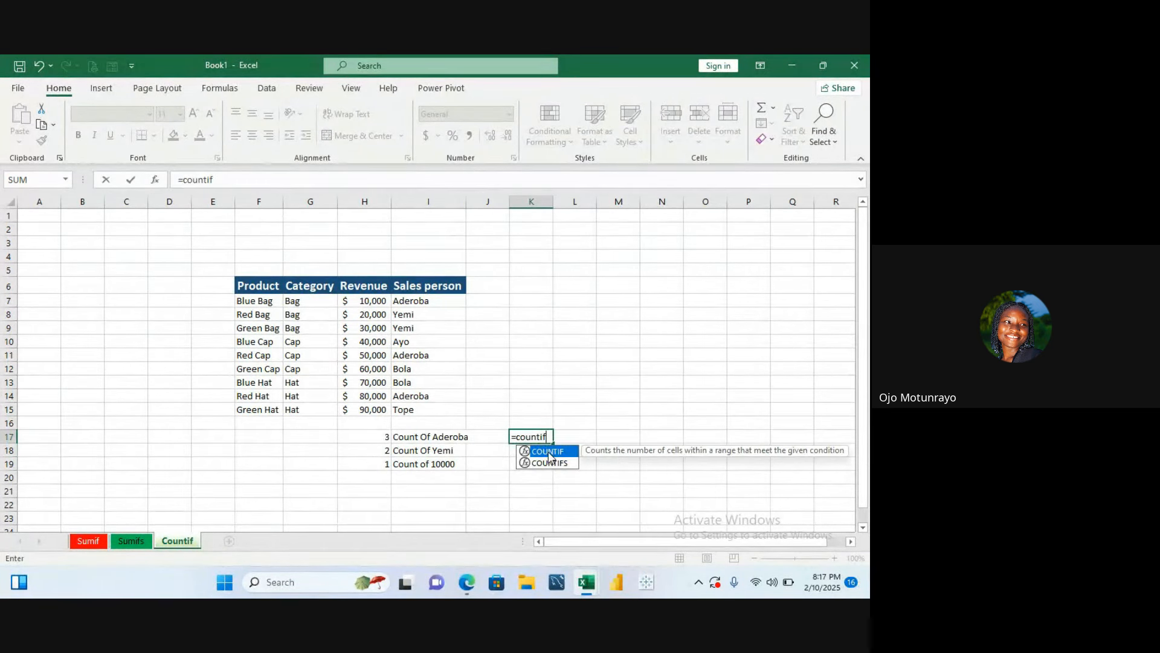
double_click(547, 451)
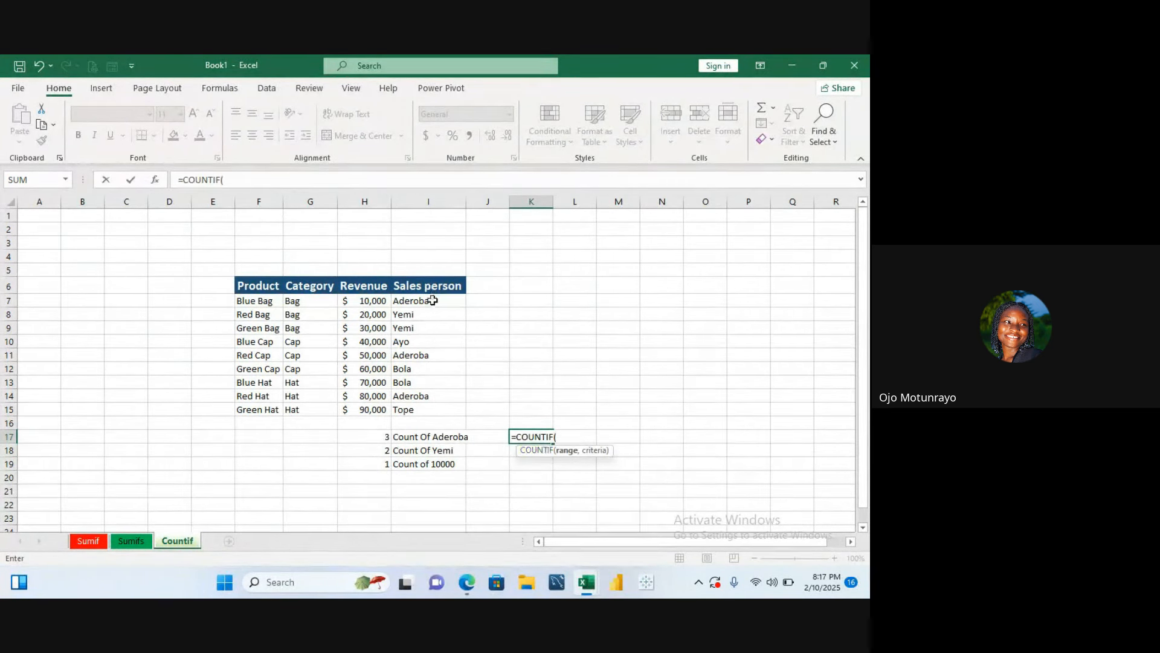
drag(432, 301, 437, 411)
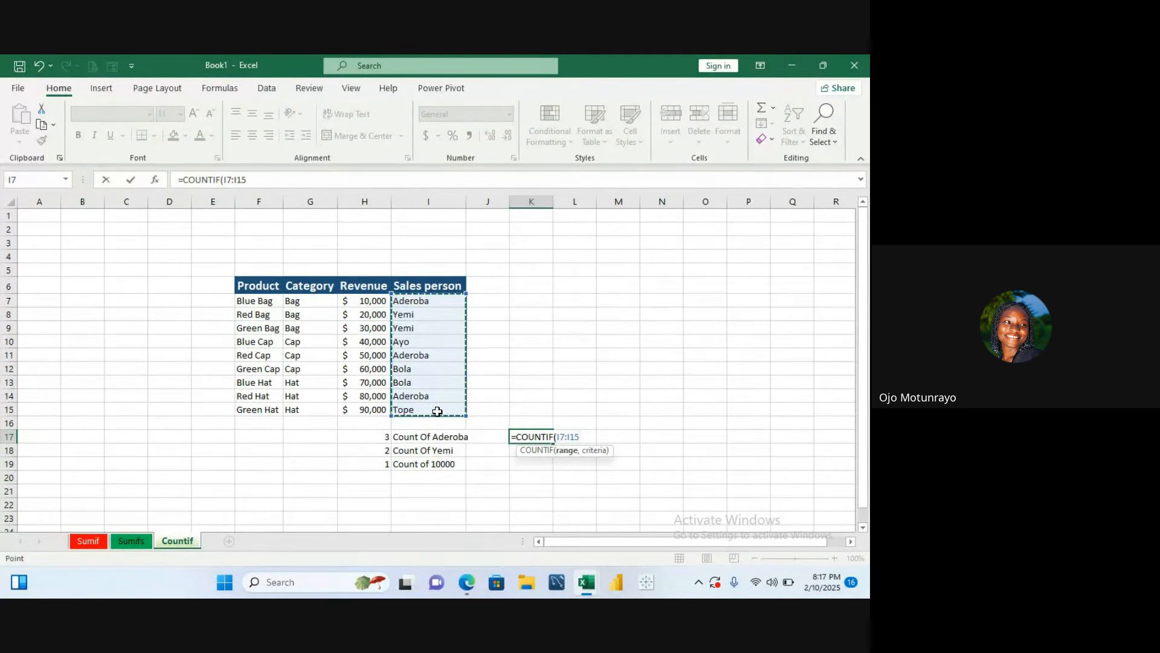
text(,)
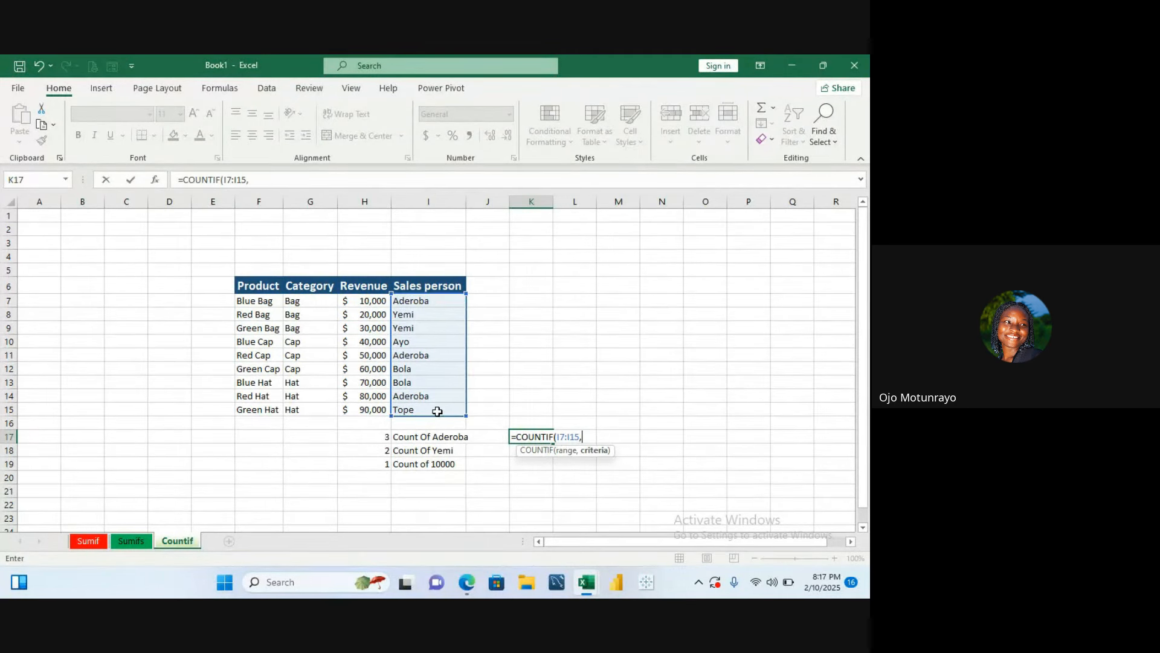
click(450, 300)
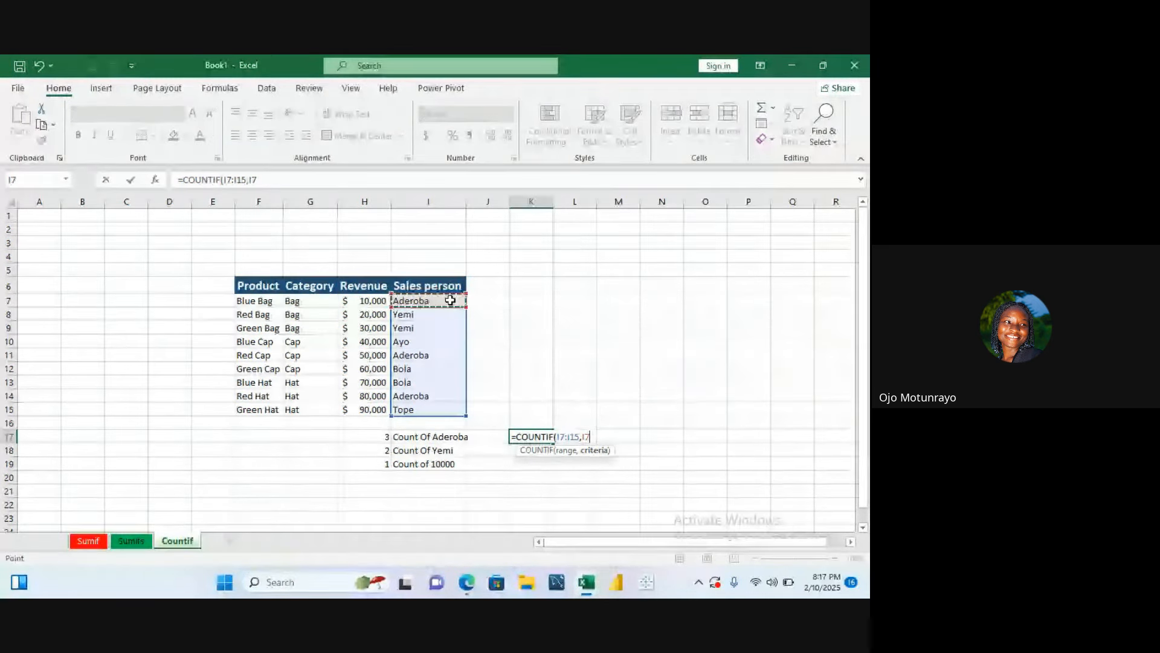
key(Return)
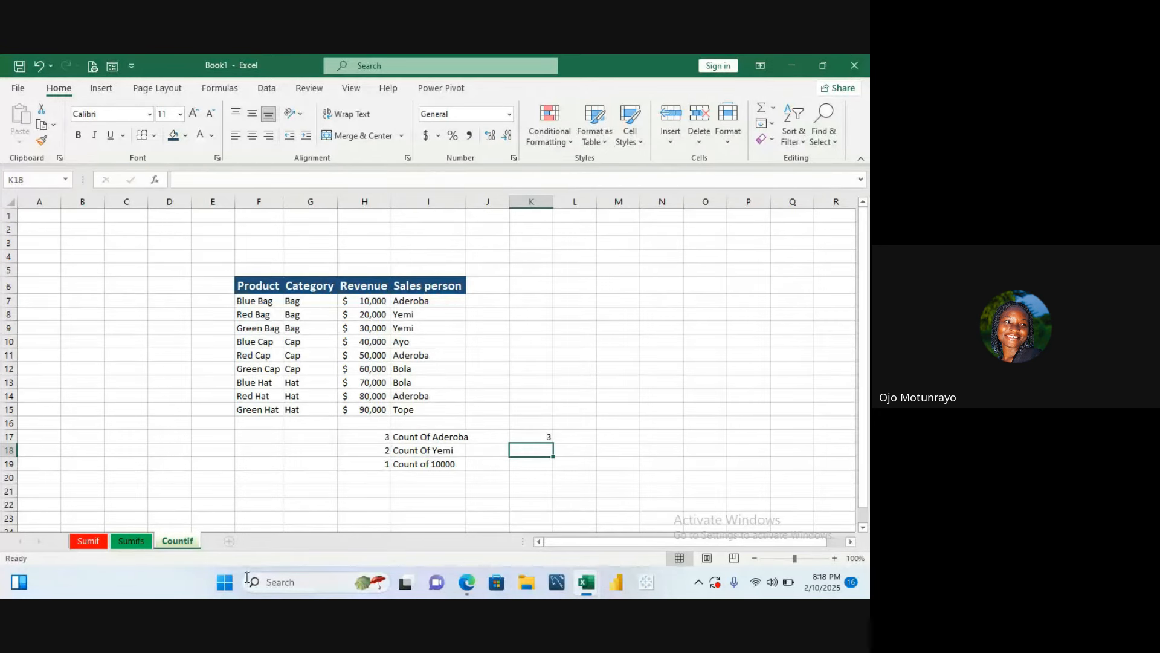
- Add a new worksheet and rename it Countifs
click(230, 542)
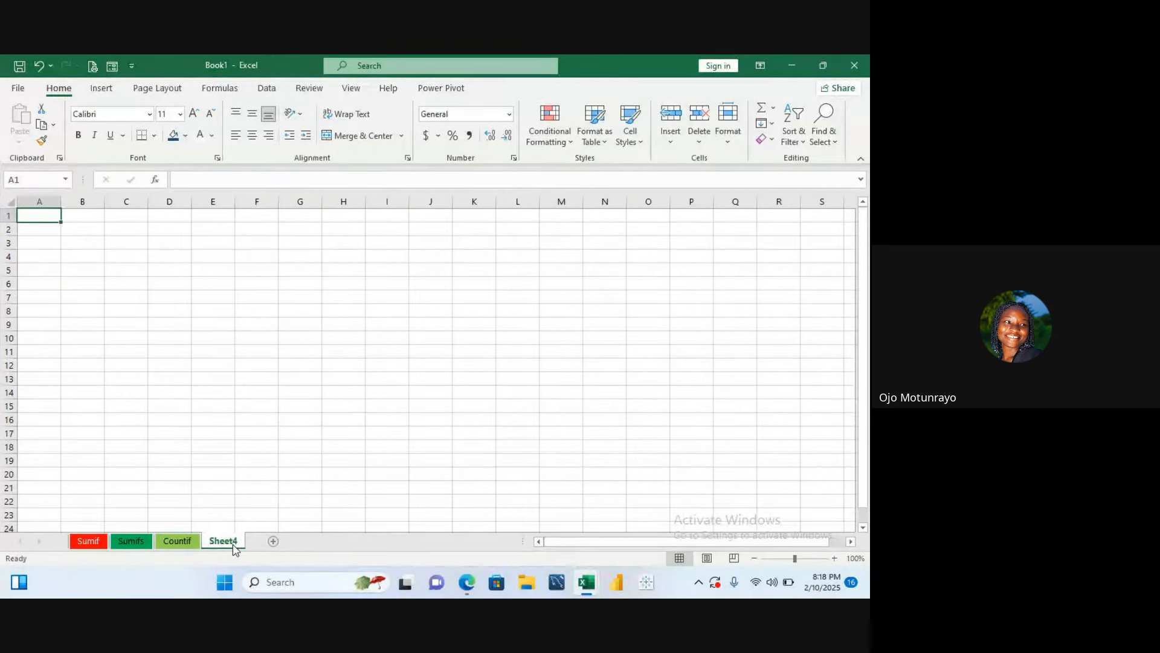
text(C)
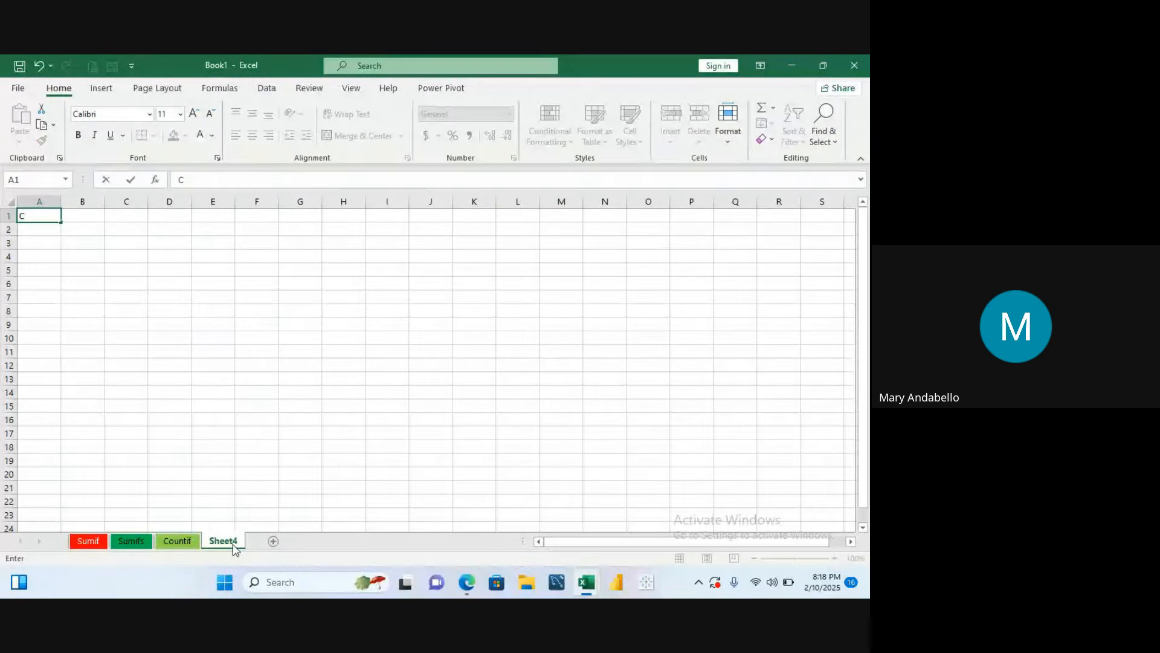
click(230, 543)
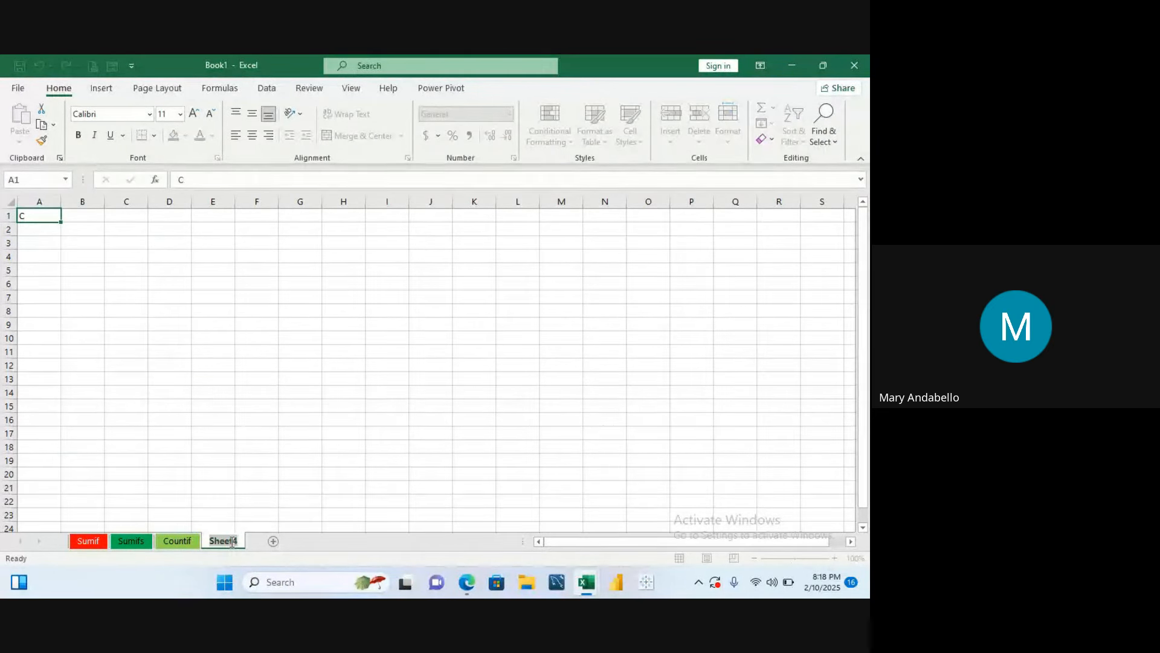
double_click(230, 543)
text(Coun)
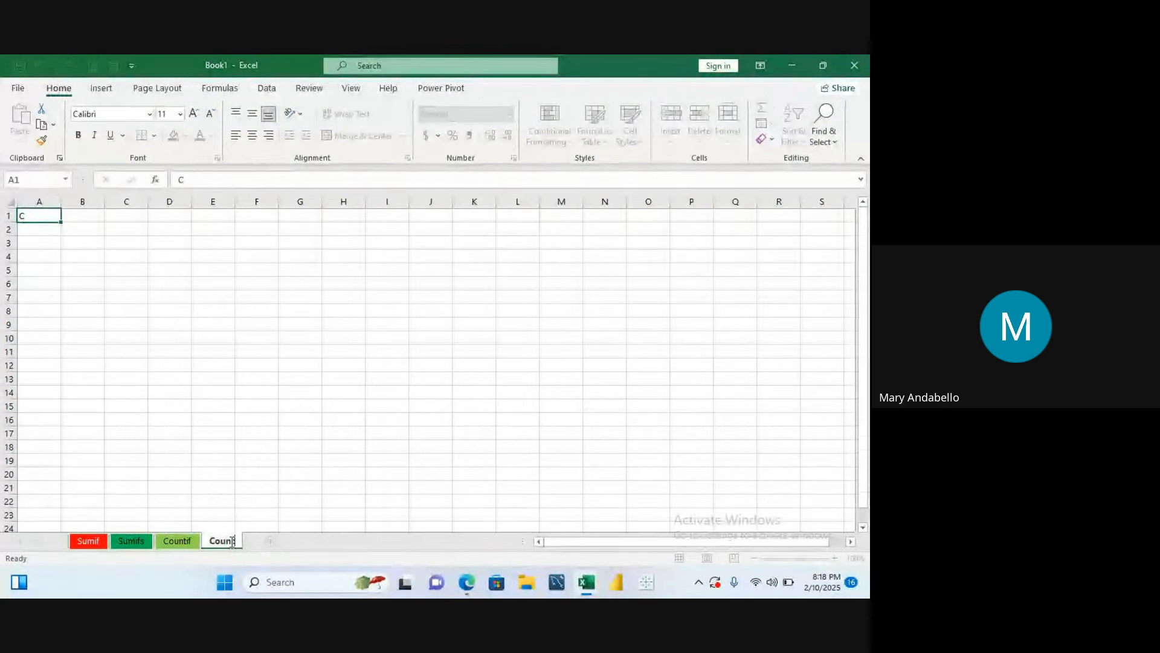
text(tifs)
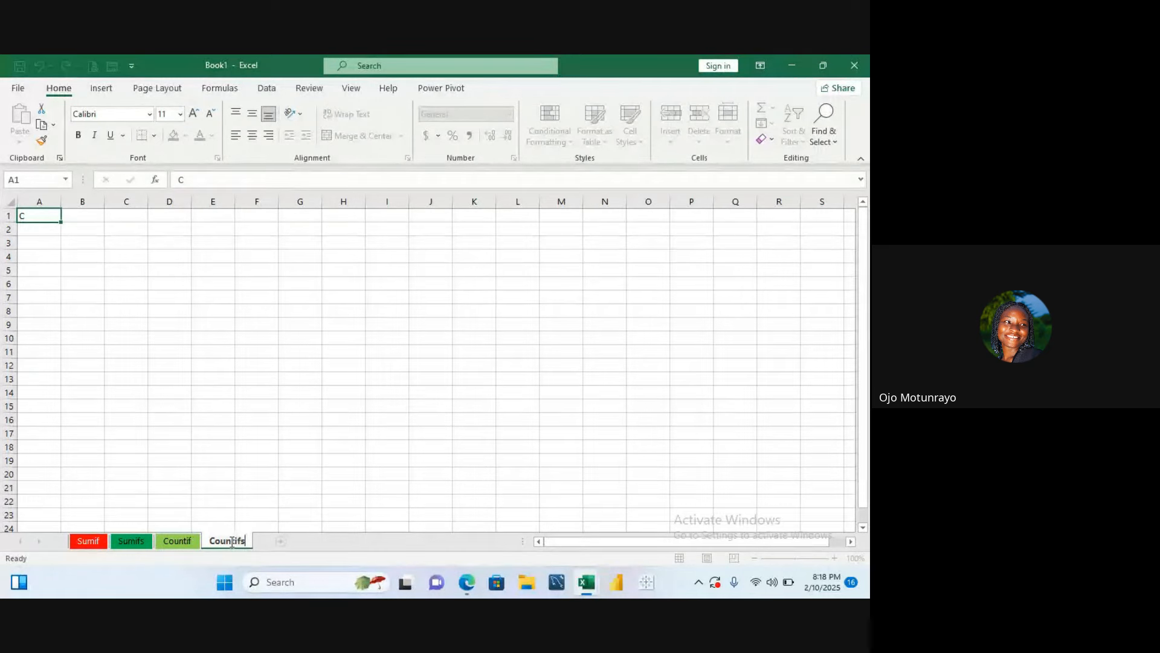
key(Return)
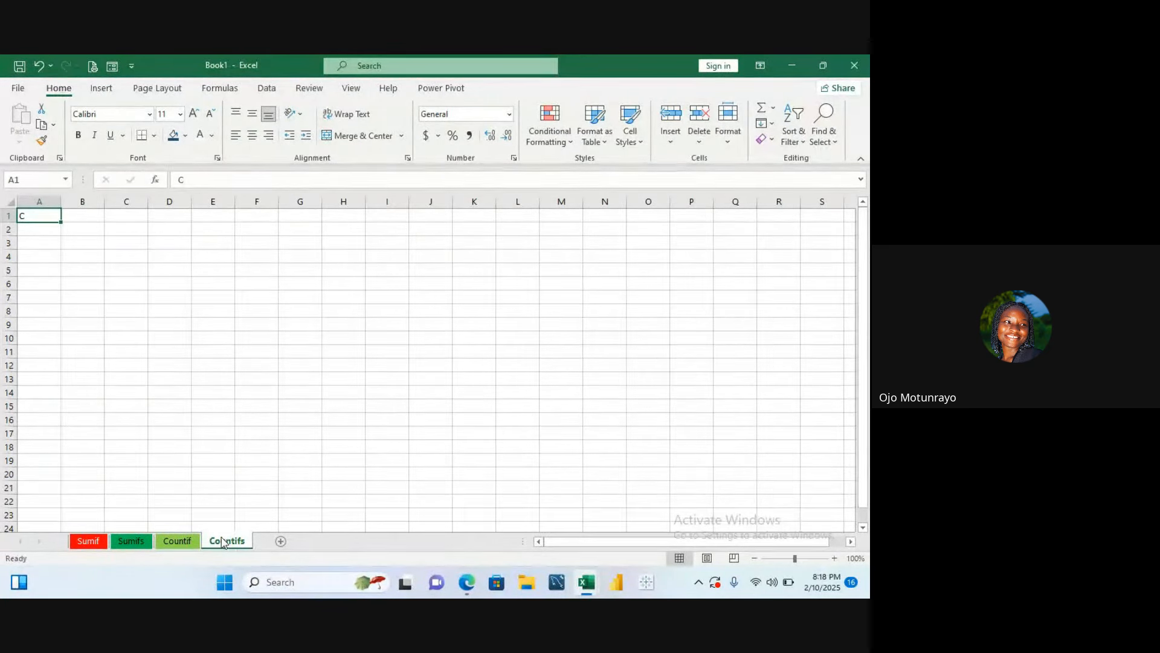
- Give the Countifs sheet tab a theme colour
right_click(222, 542)
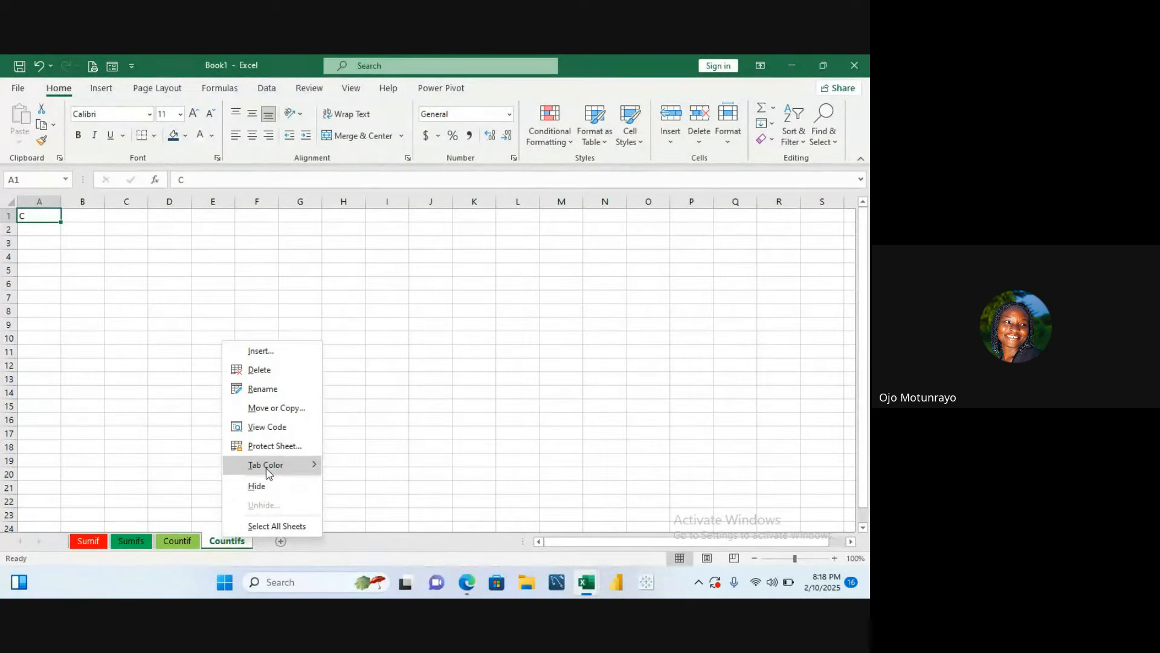
mouse_move(267, 472)
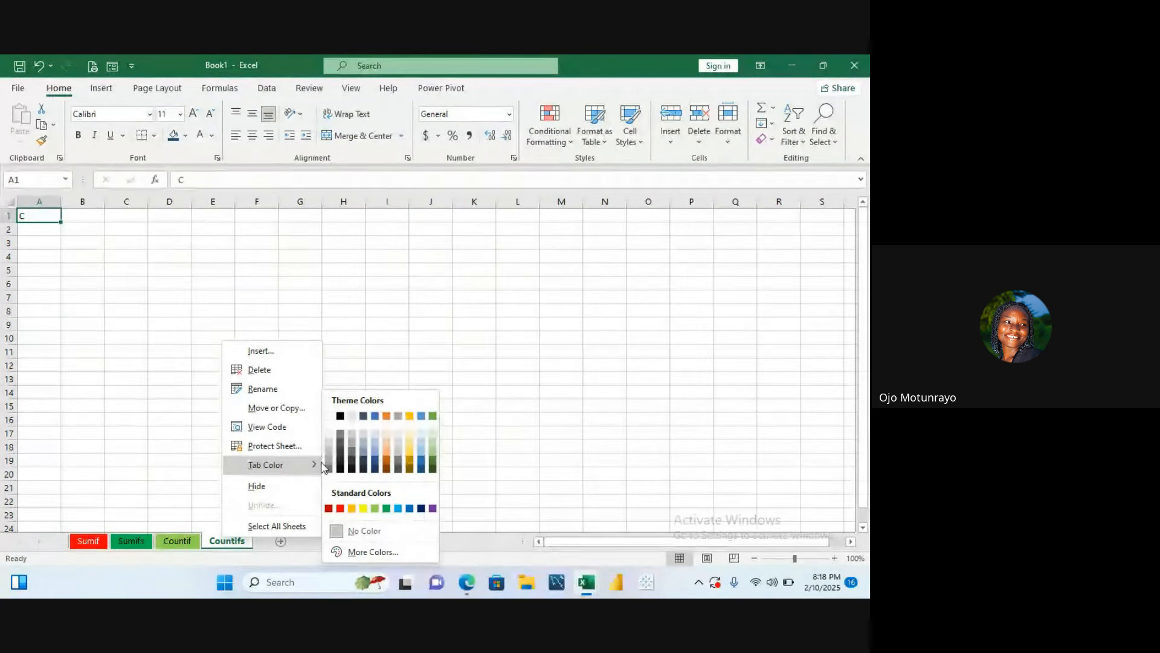
click(385, 416)
click(323, 383)
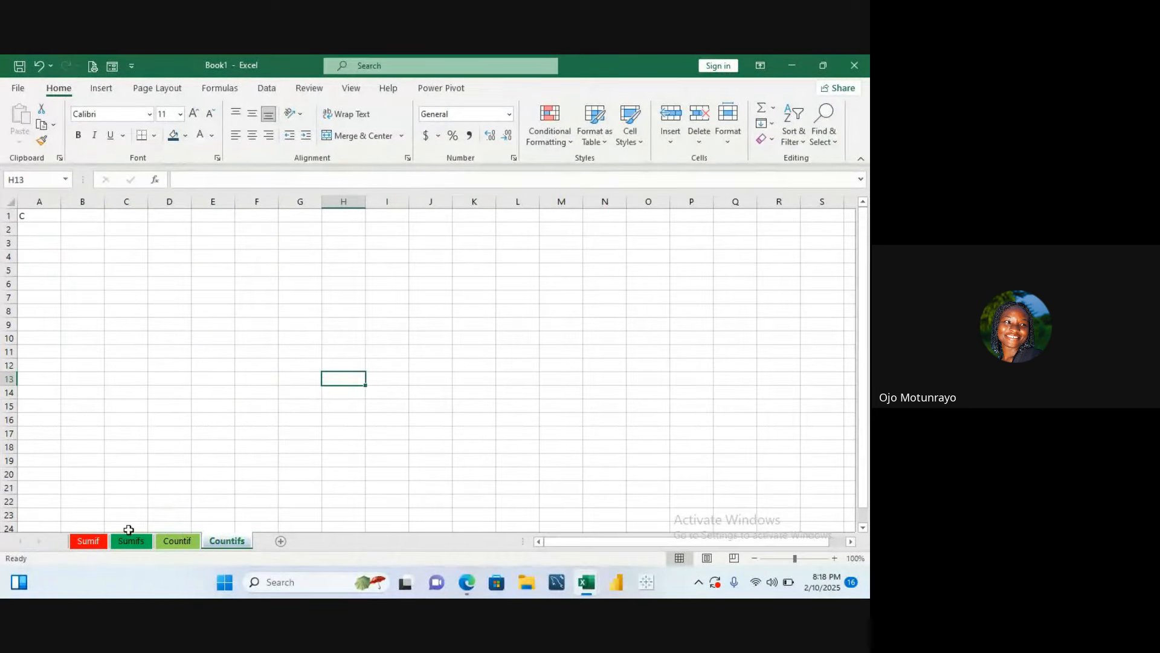
- Review the tables on the Sumif, Sumifs and Countif sheets before returning to the Countifs sheet
click(101, 542)
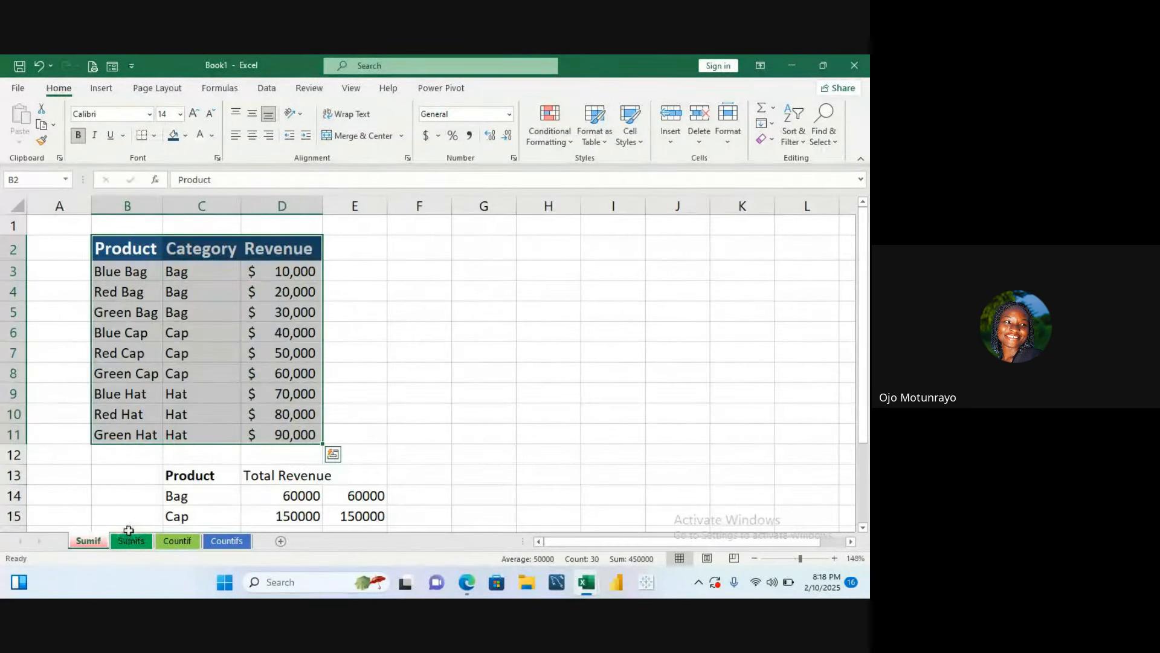
click(130, 542)
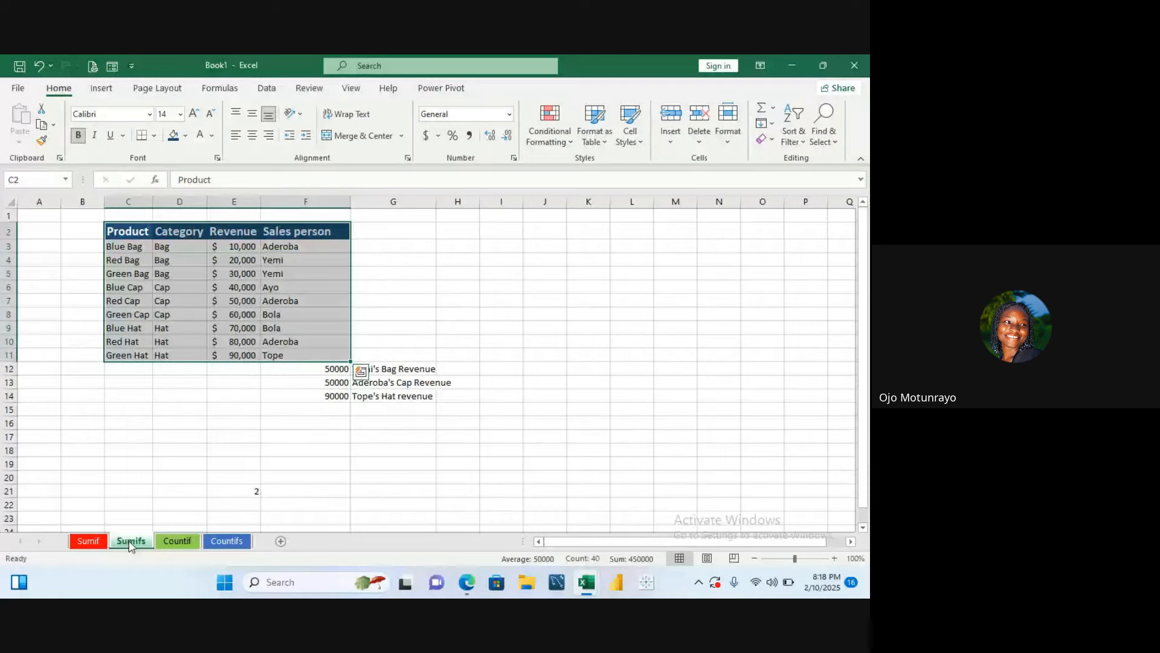
click(175, 541)
click(139, 542)
click(803, 561)
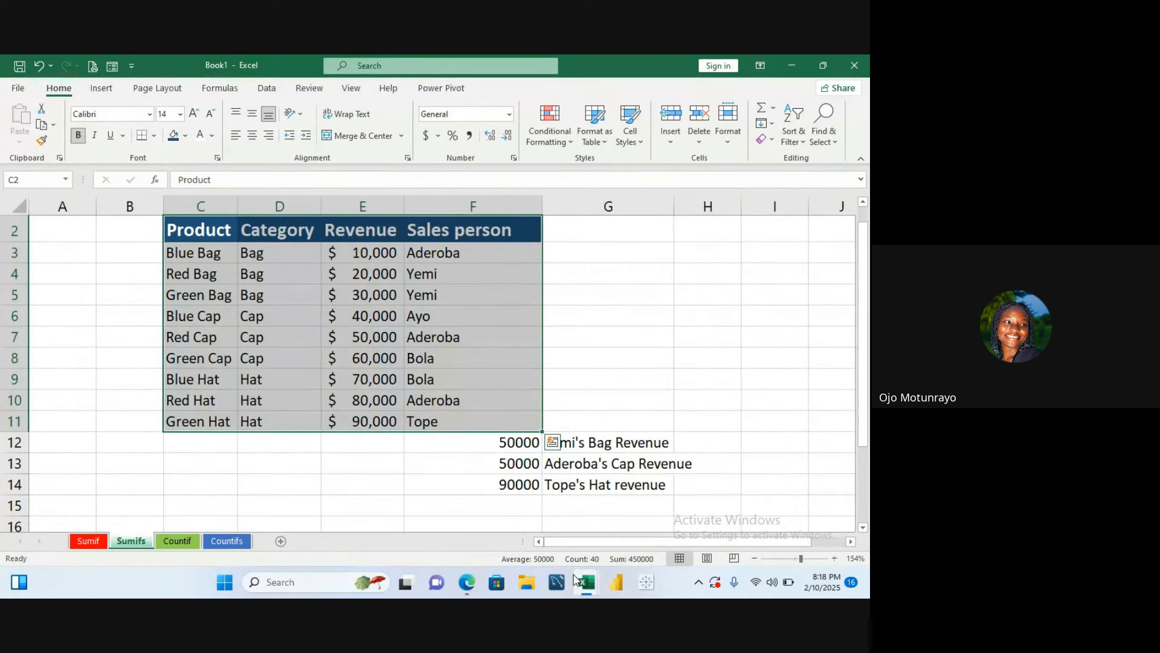
click(189, 542)
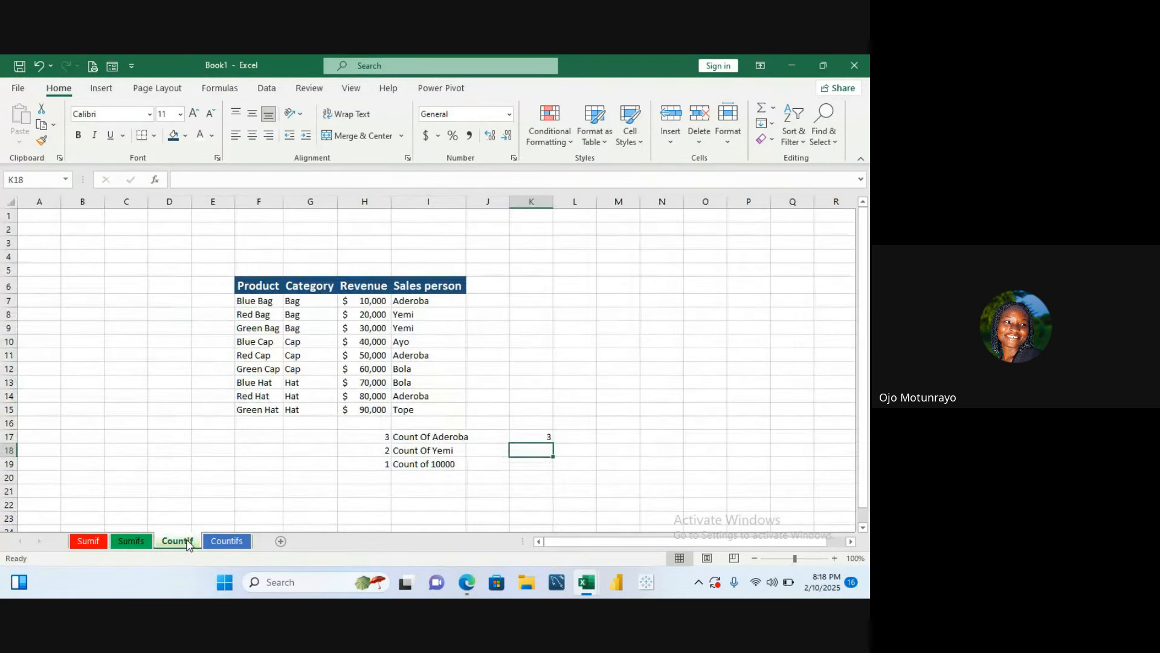
click(221, 542)
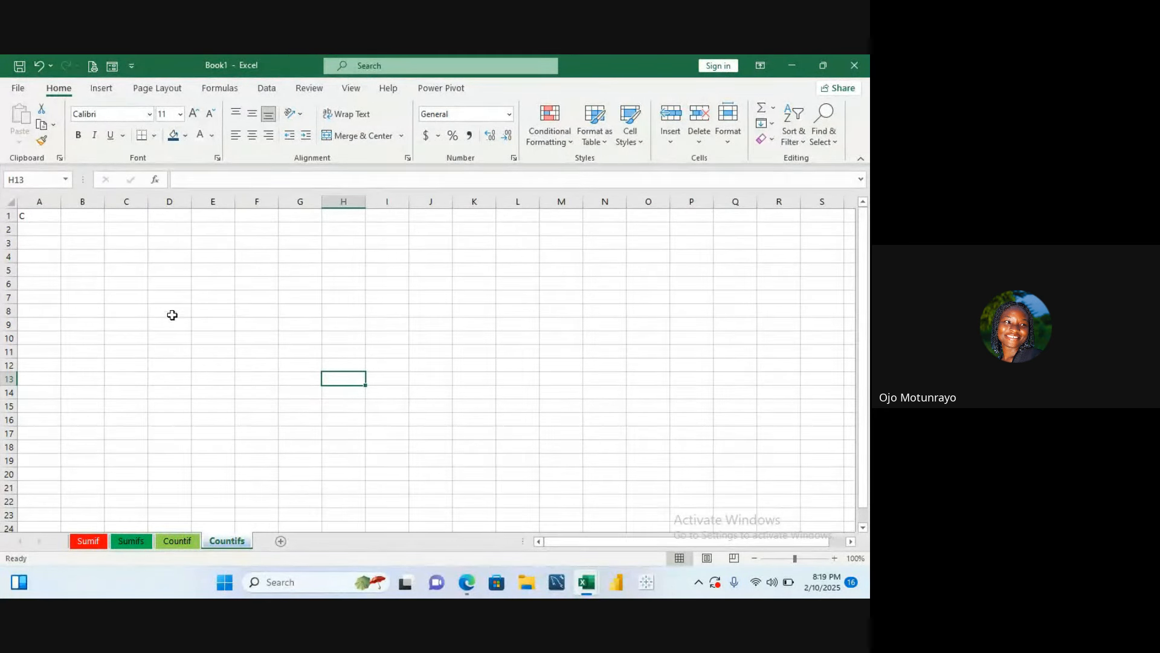
- Begin a COUNTIFS formula in cell D3 of the Countifs sheet
click(165, 244)
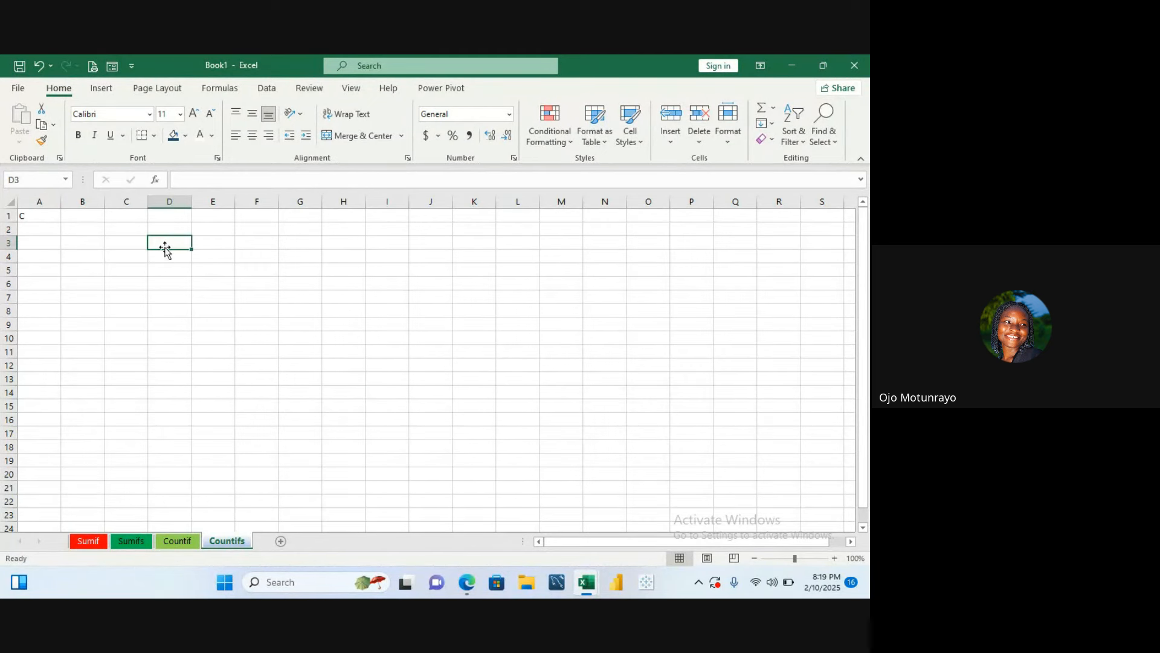
text(=)
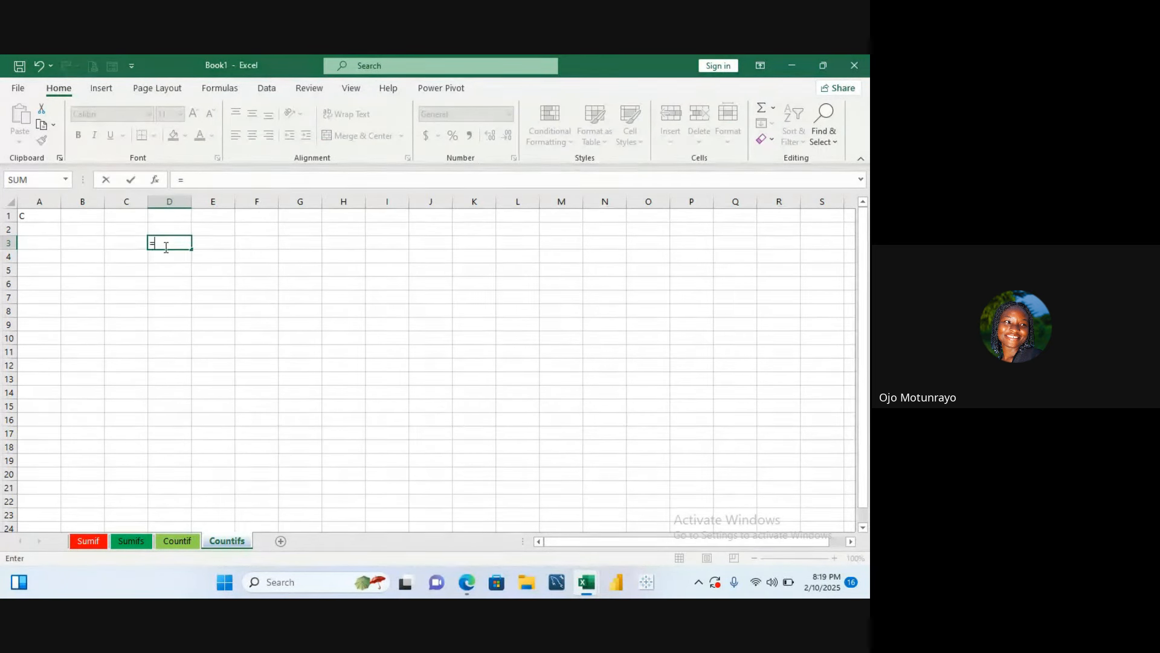
text(count)
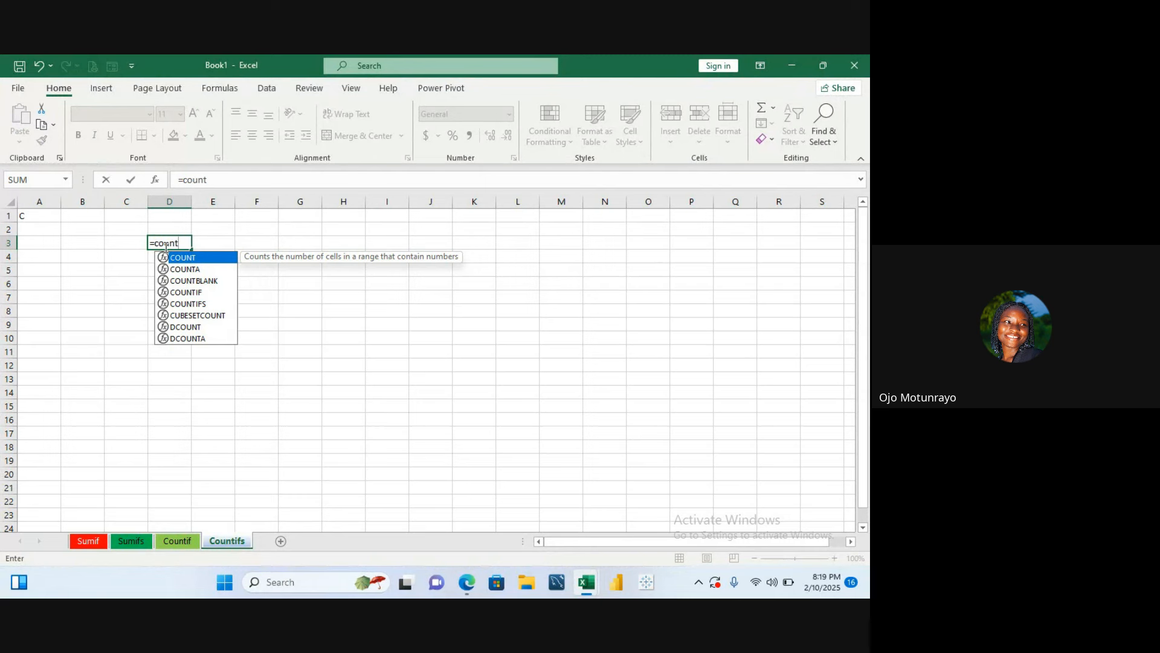
click(210, 304)
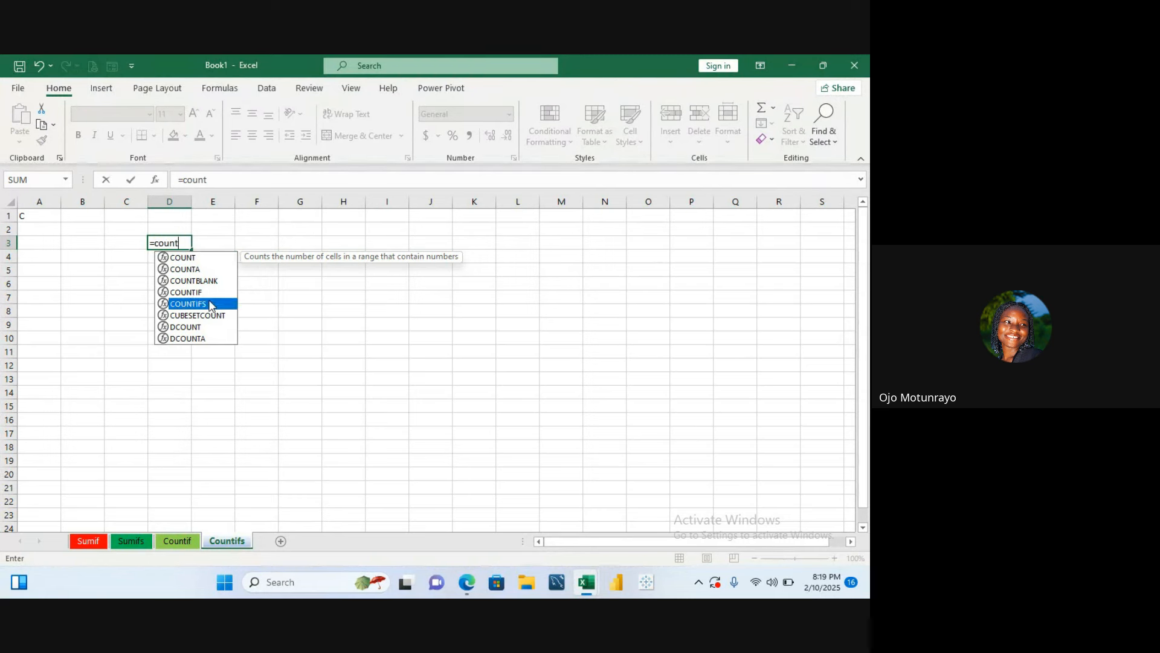
double_click(210, 304)
click(210, 296)
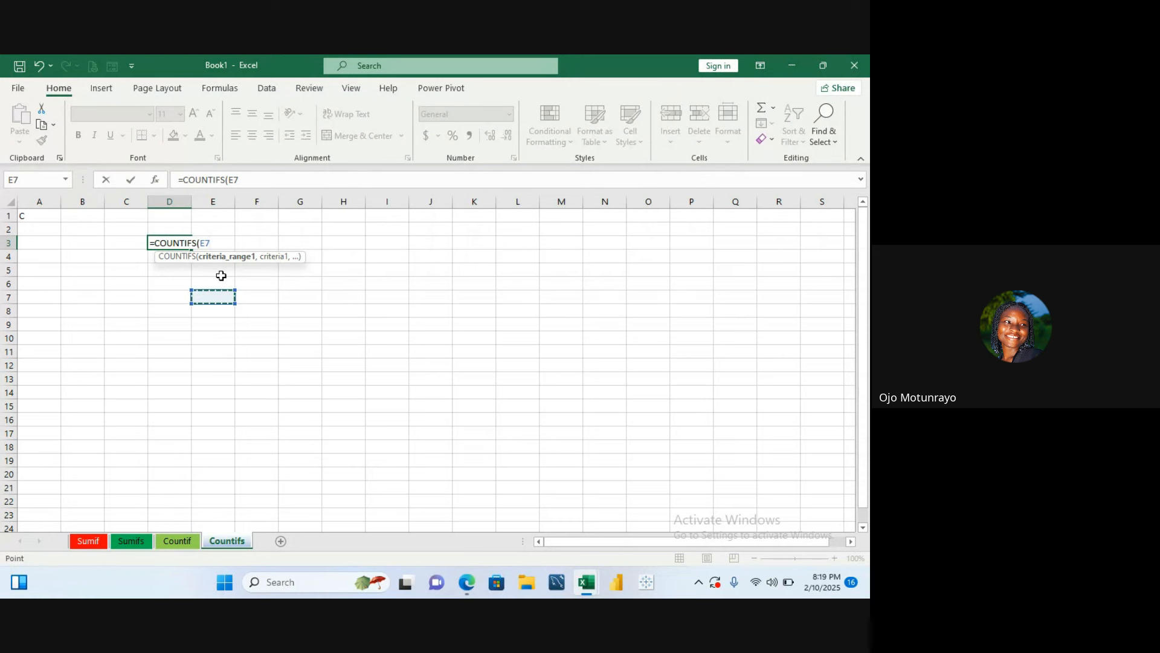
key(BackSpace)
key(BackSpace)
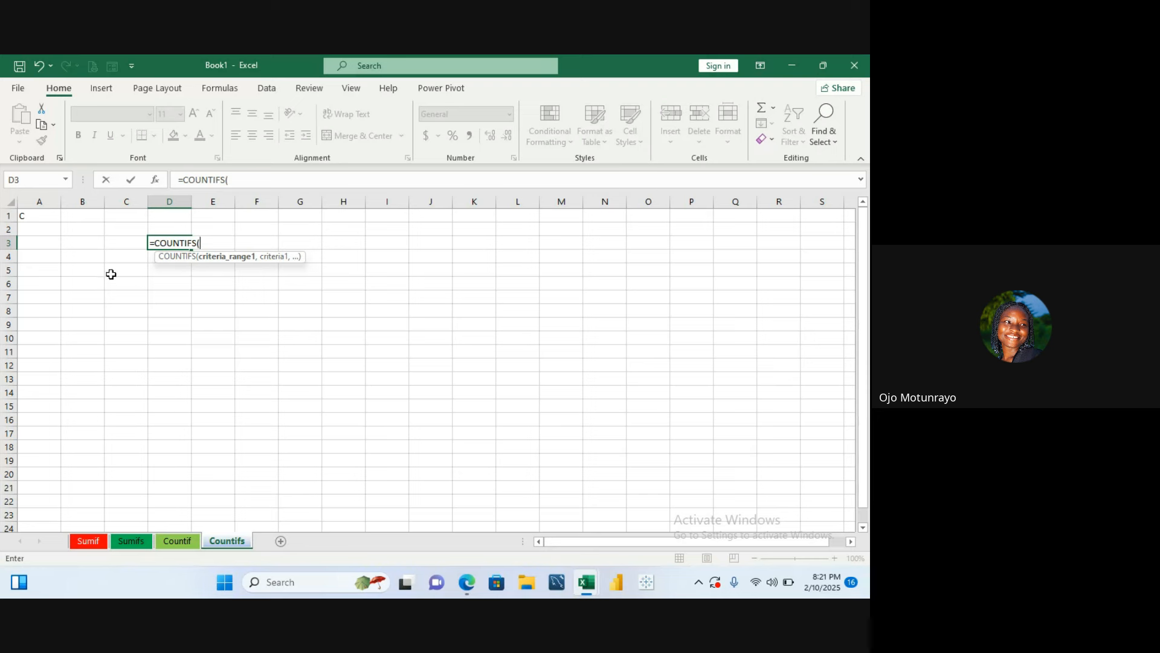
- Abandon the COUNTIFS formula in D3 and clear the stray entry in cell A1
click(114, 287)
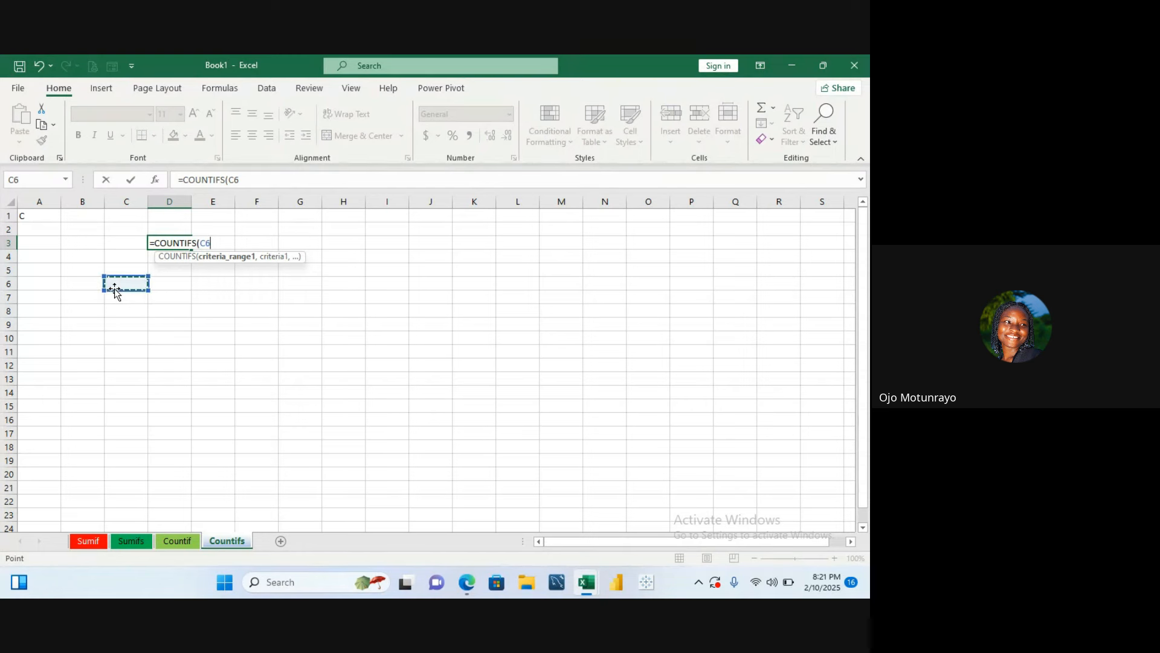
key(Escape)
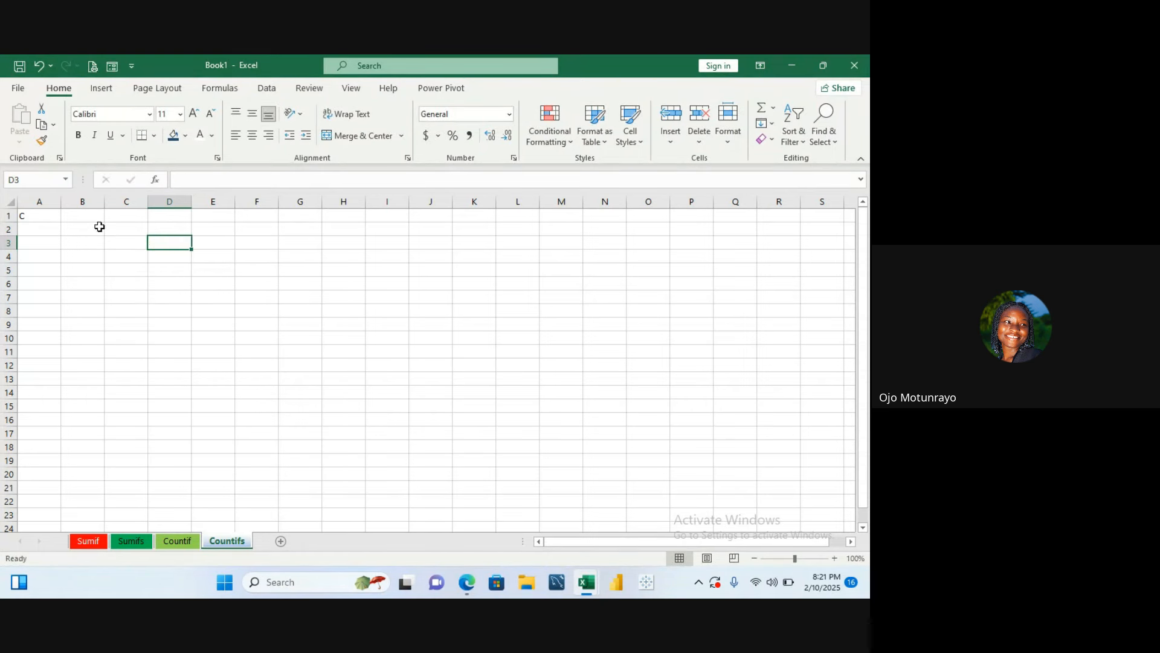
click(55, 218)
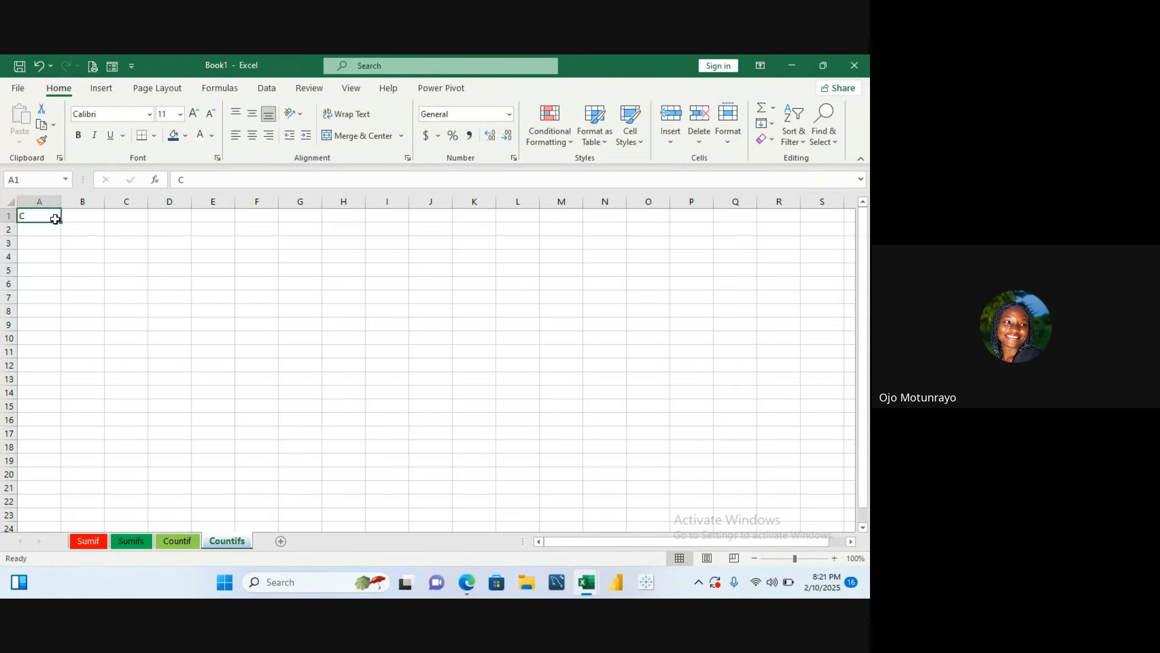
key(BackSpace)
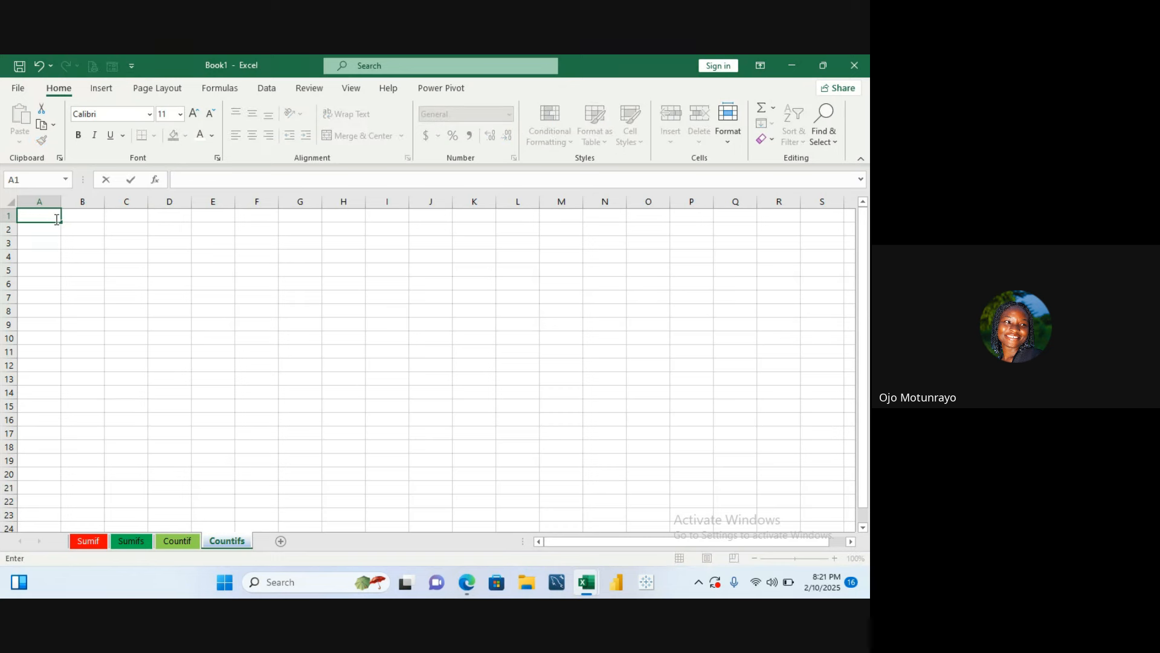
- Enter the column headers Region, Product and Revenue in cells B2 to D2
click(79, 230)
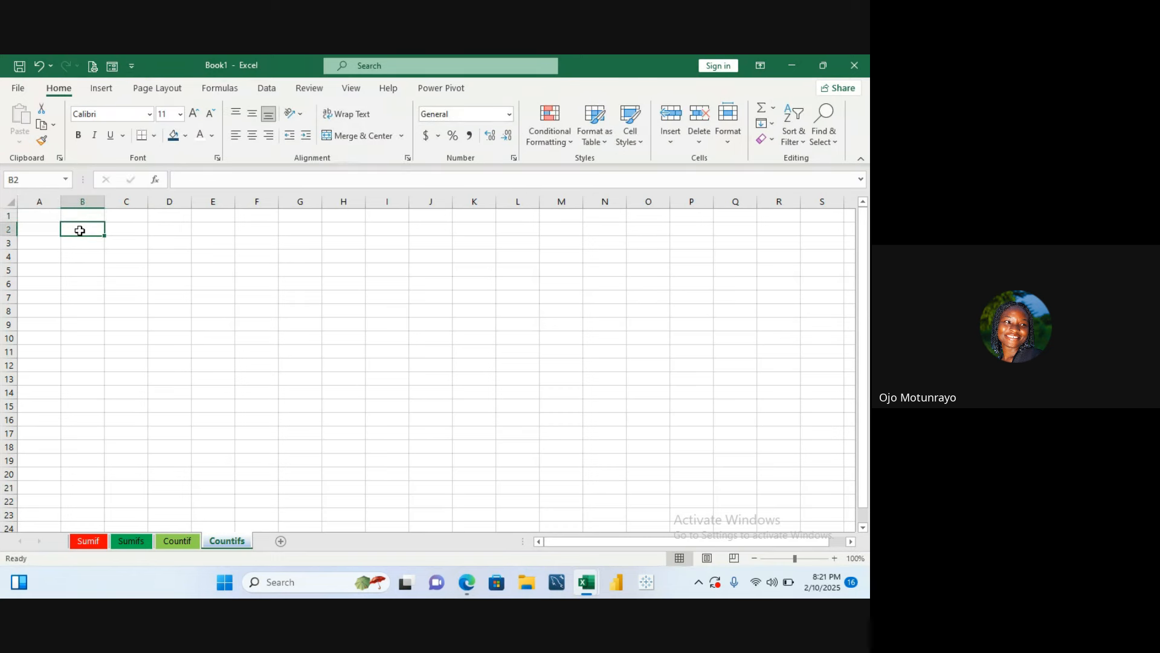
text(N)
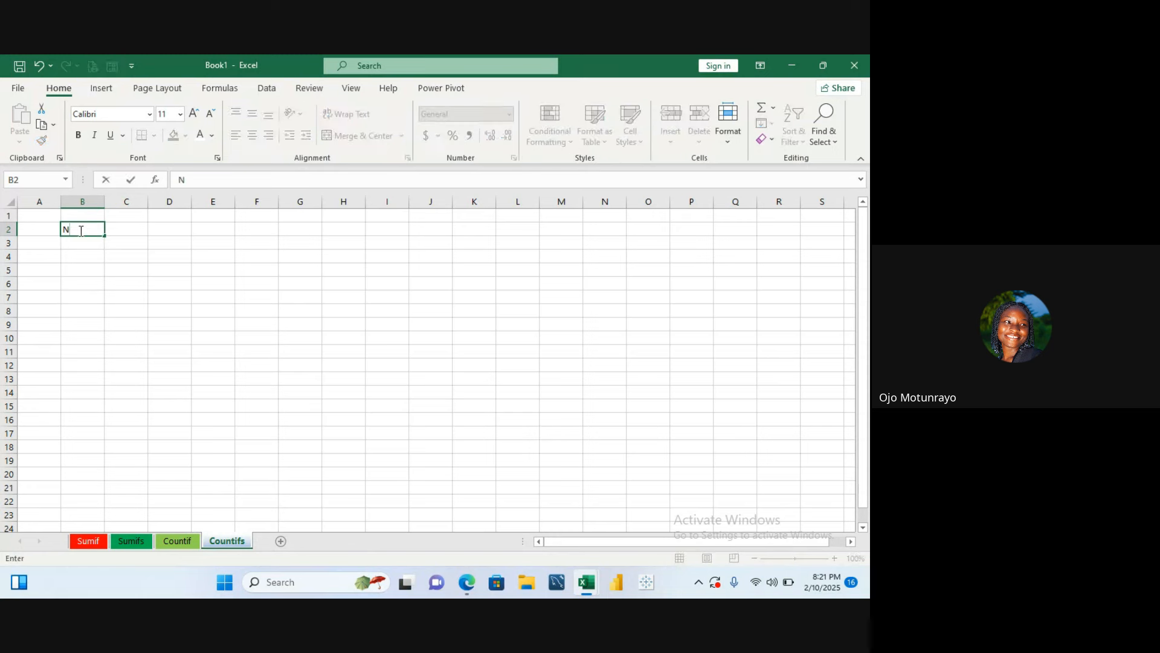
key(BackSpace)
text(Region)
key(Tab)
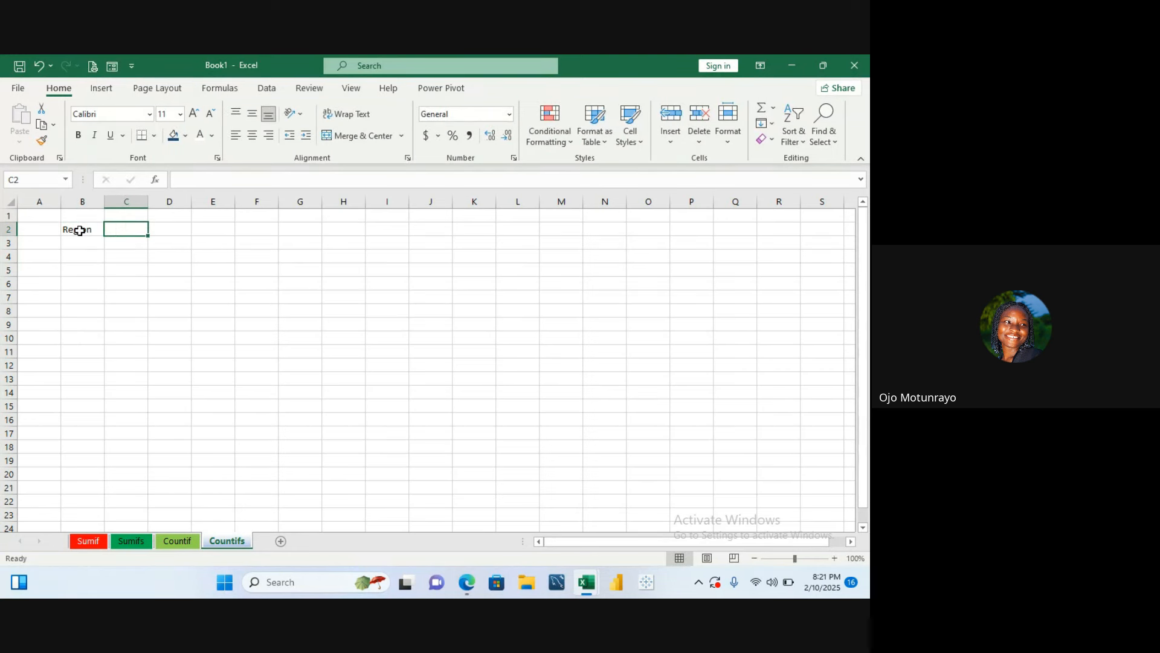
text(Product)
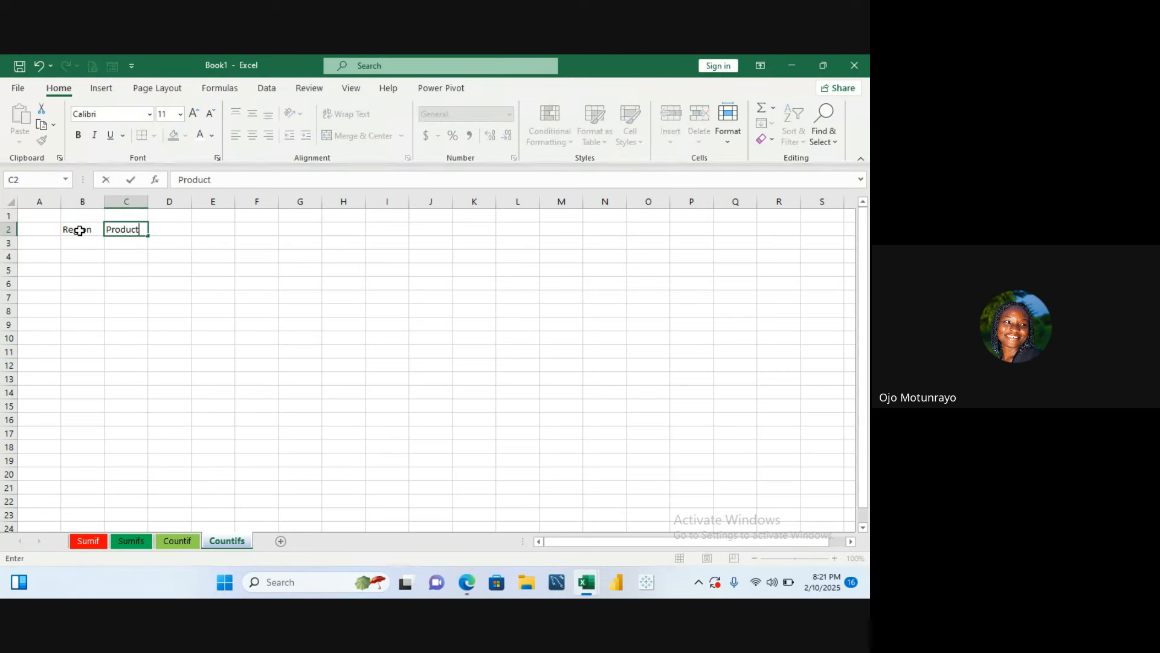
key(Tab)
text(Reve)
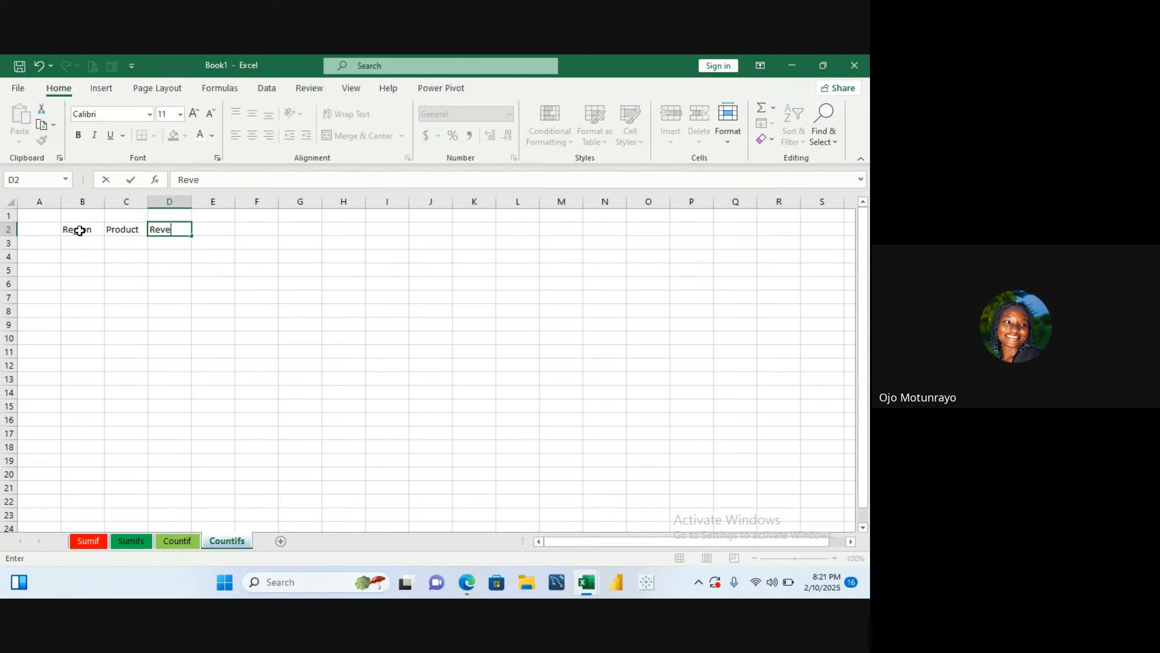
text(nue)
key(Return)
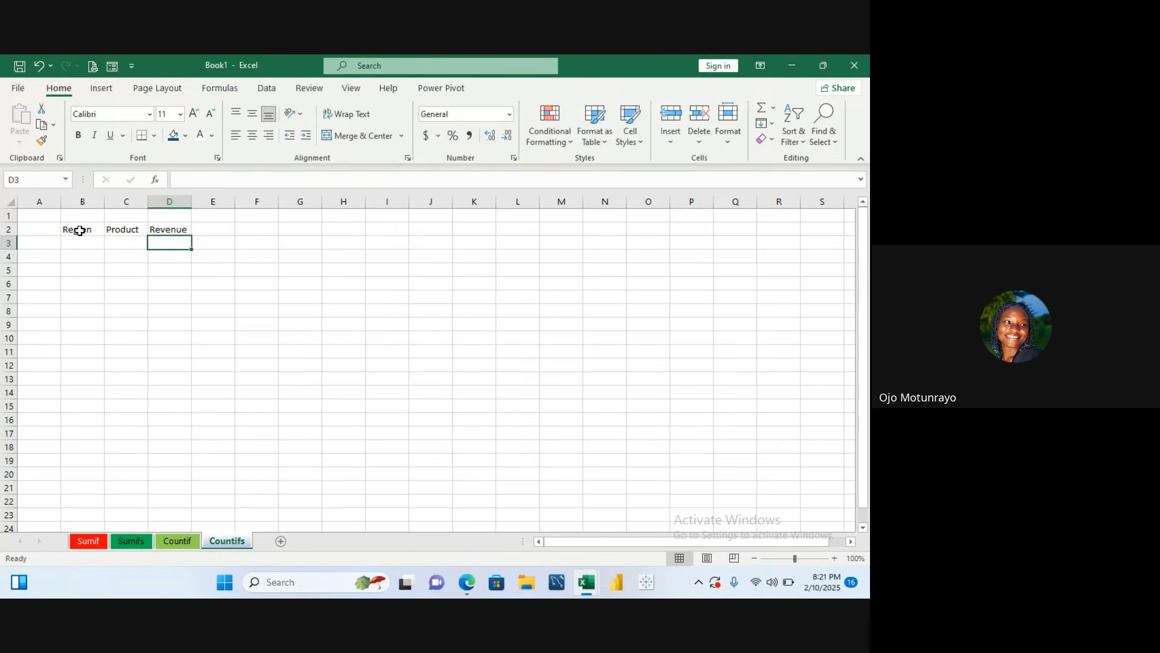
- Enter the regions North, South and Northwest in cells B3 to B5
scroll(80, 231, down, 2)
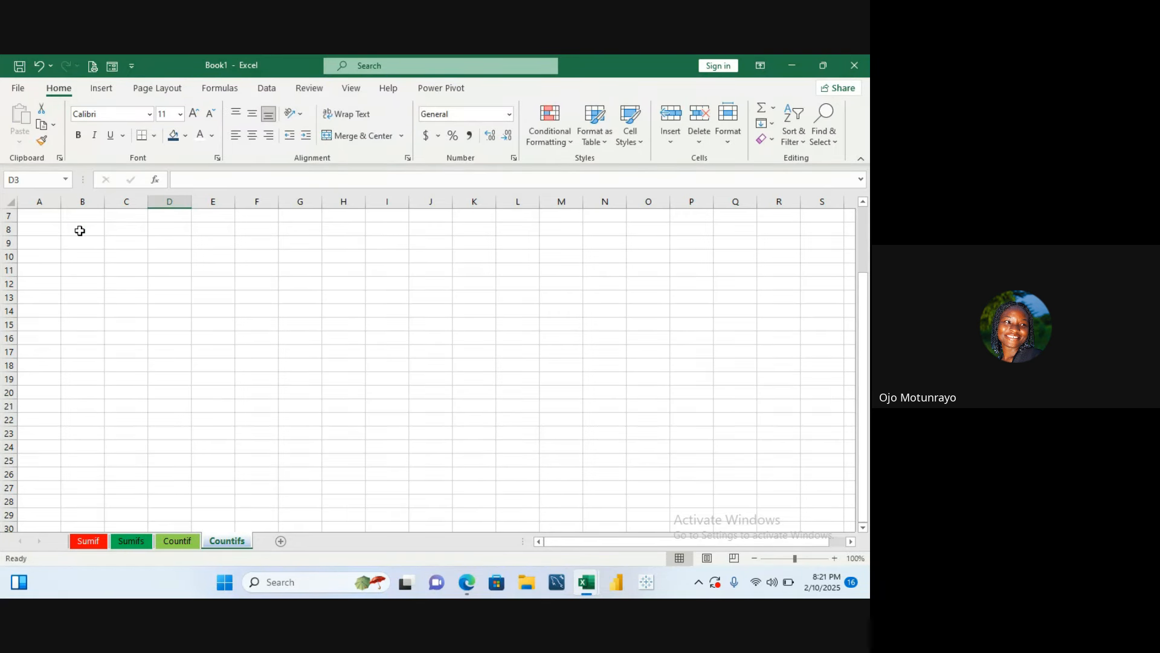
scroll(80, 231, up, 2)
click(79, 242)
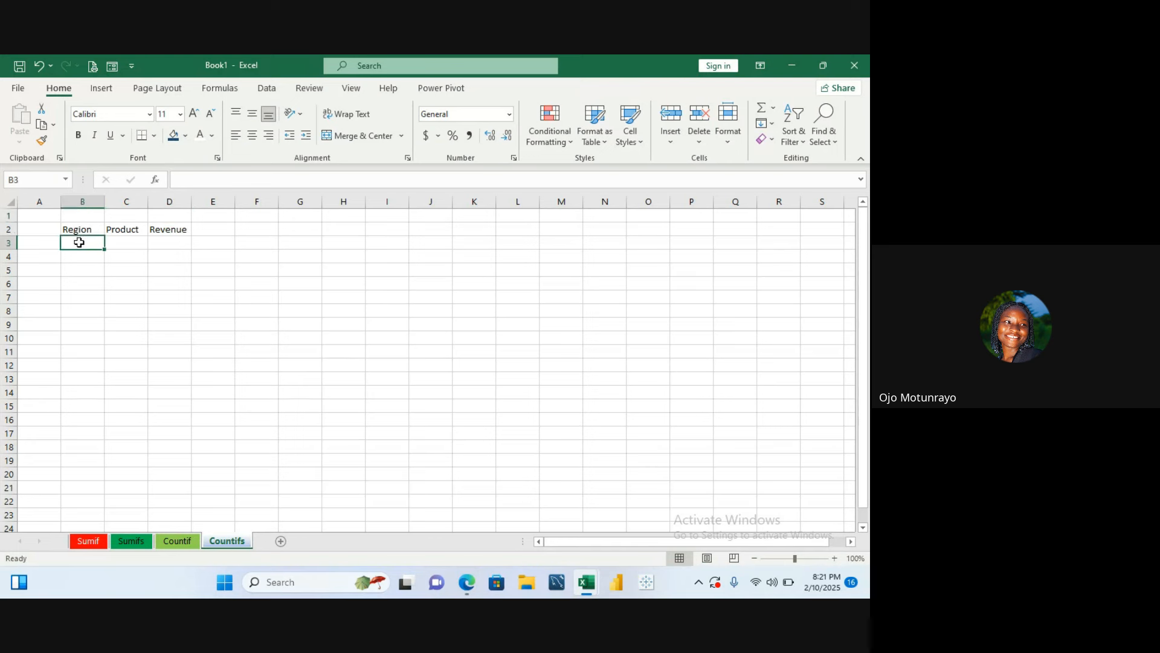
text(Nor)
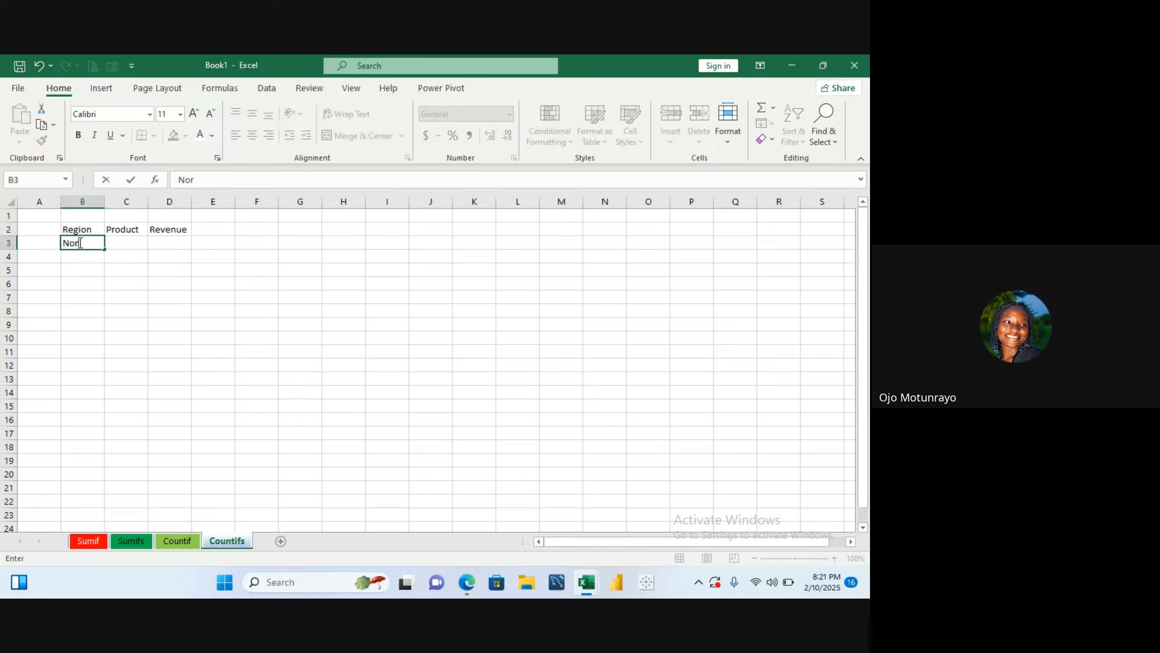
text(th)
key(Return)
text(So)
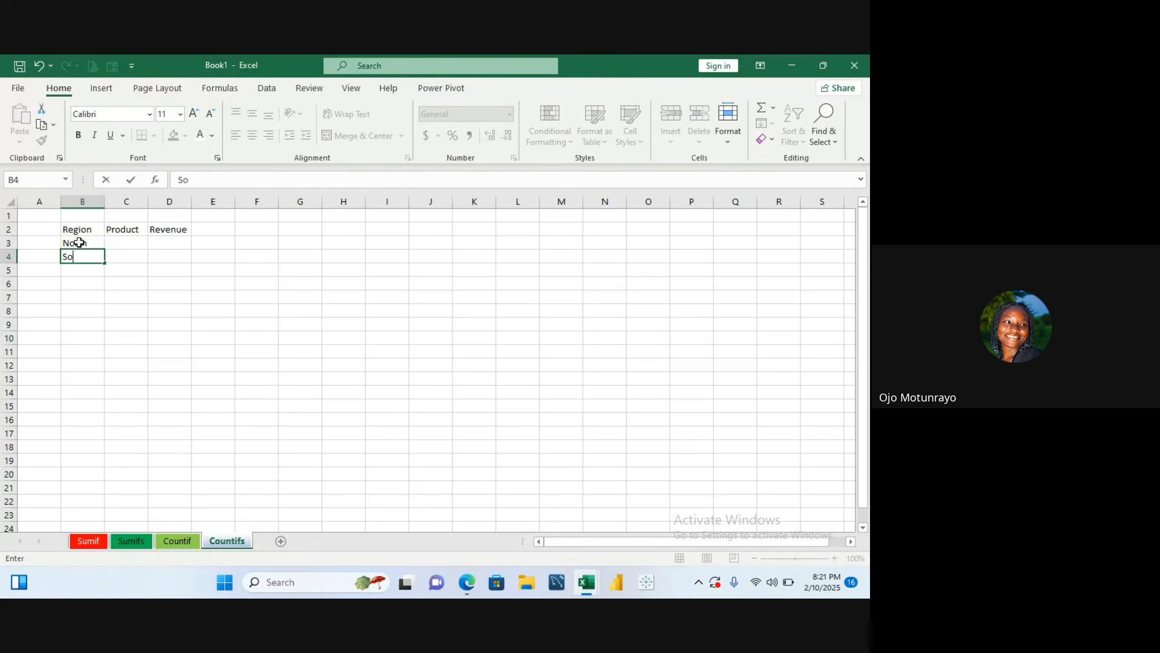
text(uth)
key(Return)
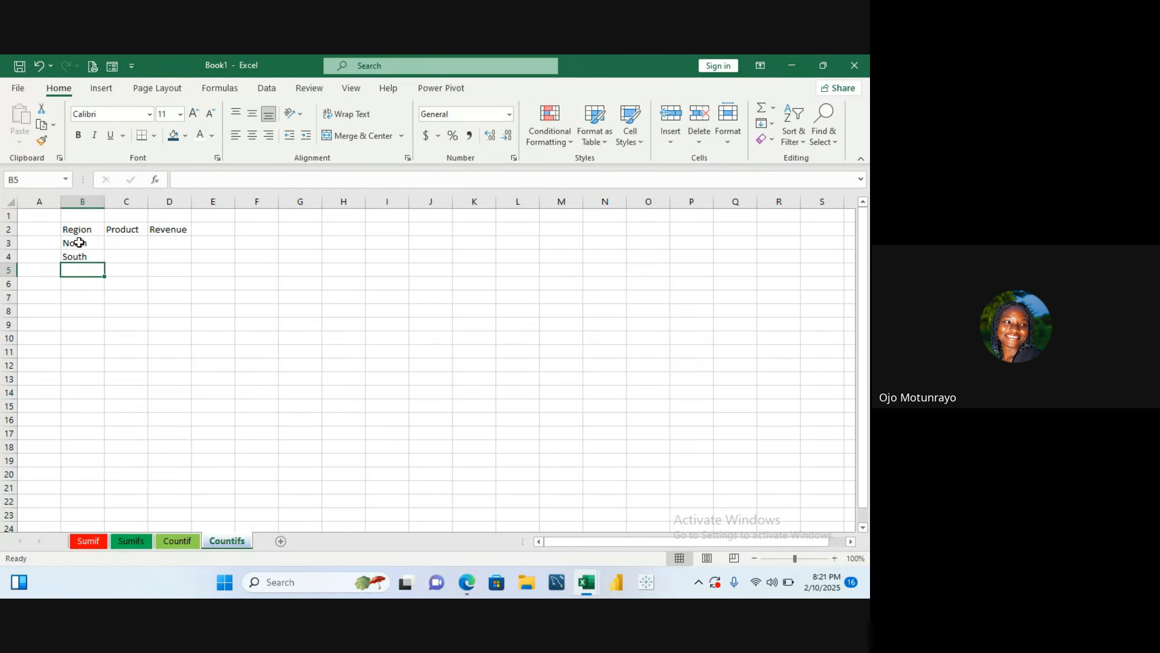
text(North)
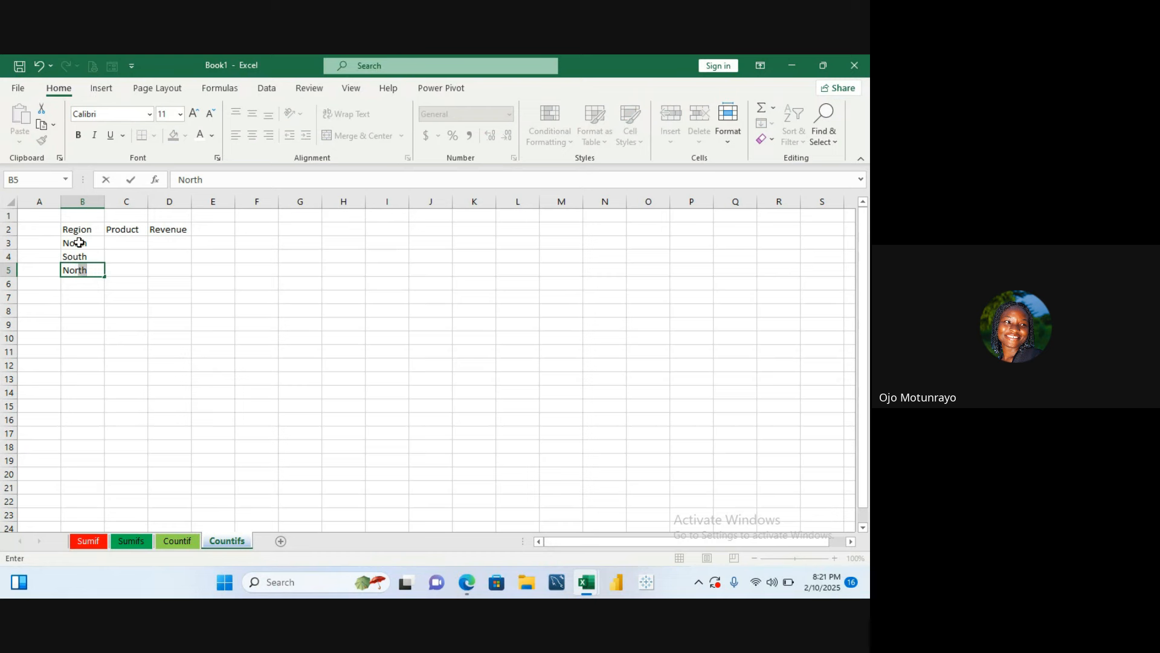
text(west)
key(Return)
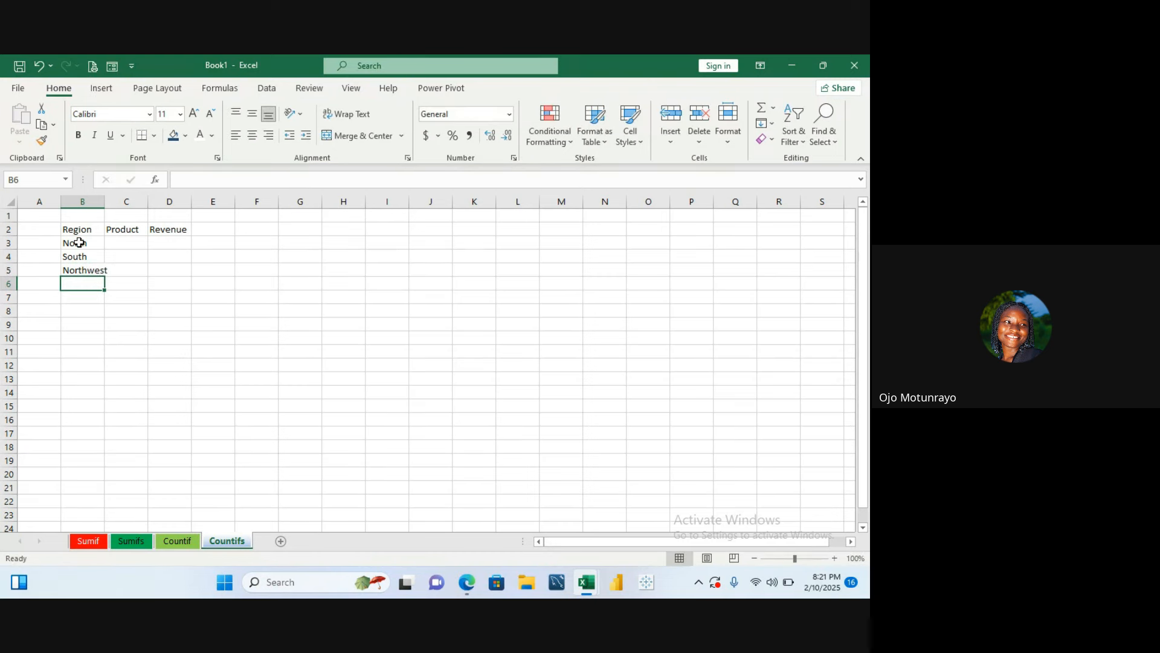
- Enter the regions East, East, North and East in cells B6 to B9
text(Ease)
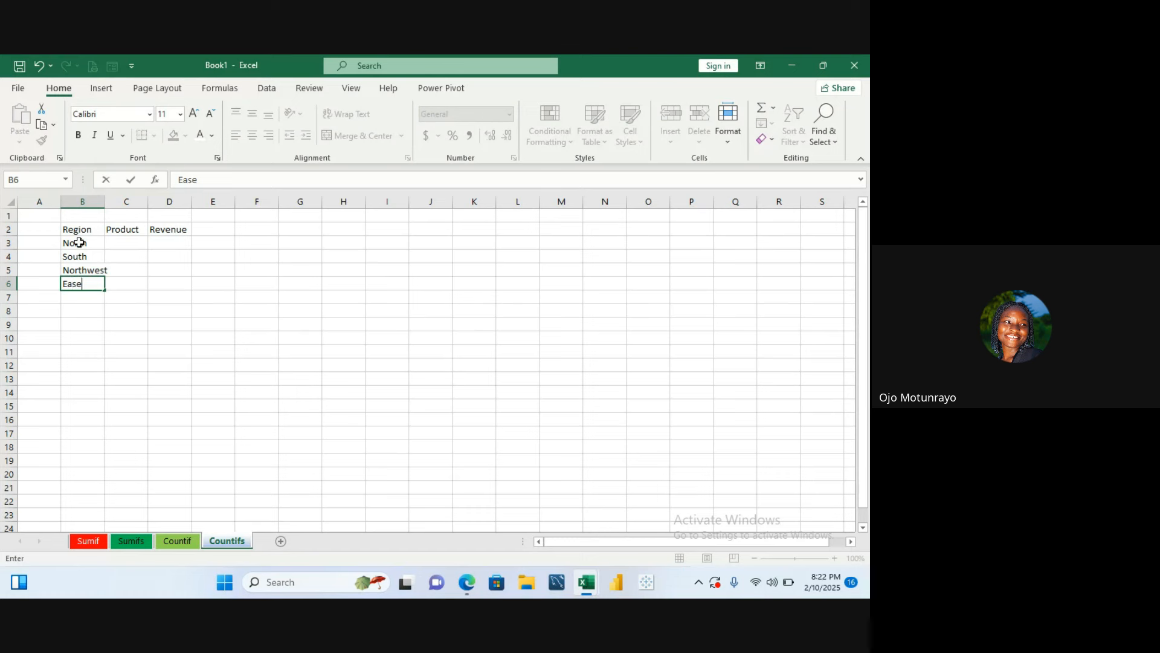
key(BackSpace)
text(t)
key(Return)
text(EastA)
key(BackSpace)
key(BackSpace)
text(a)
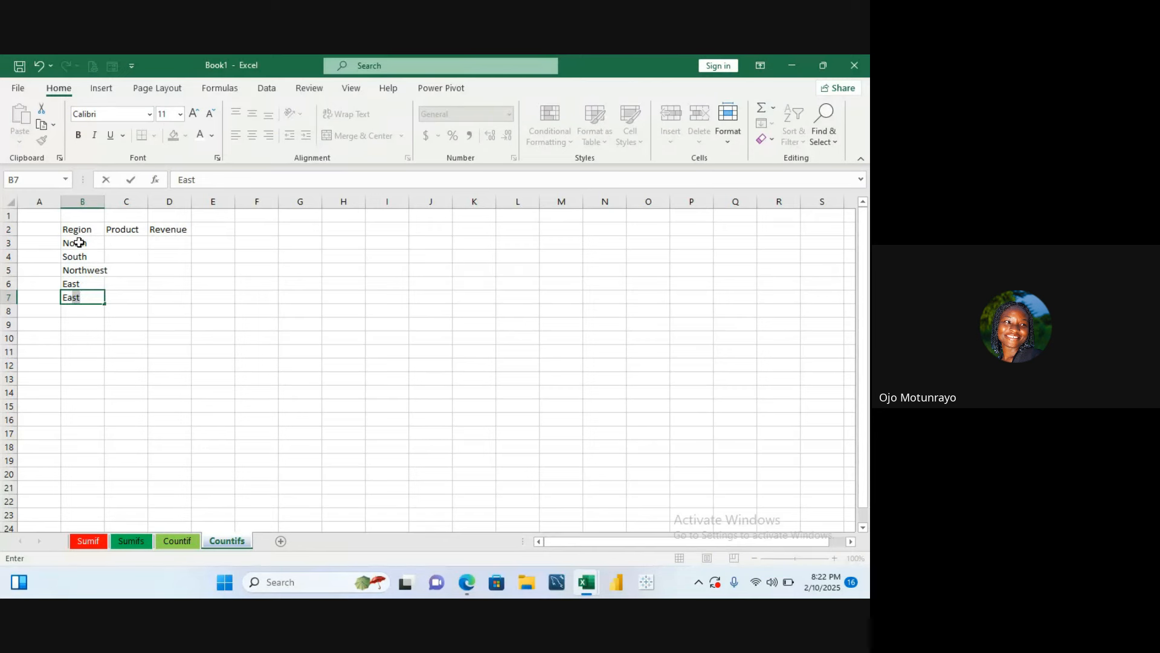
key(Tab)
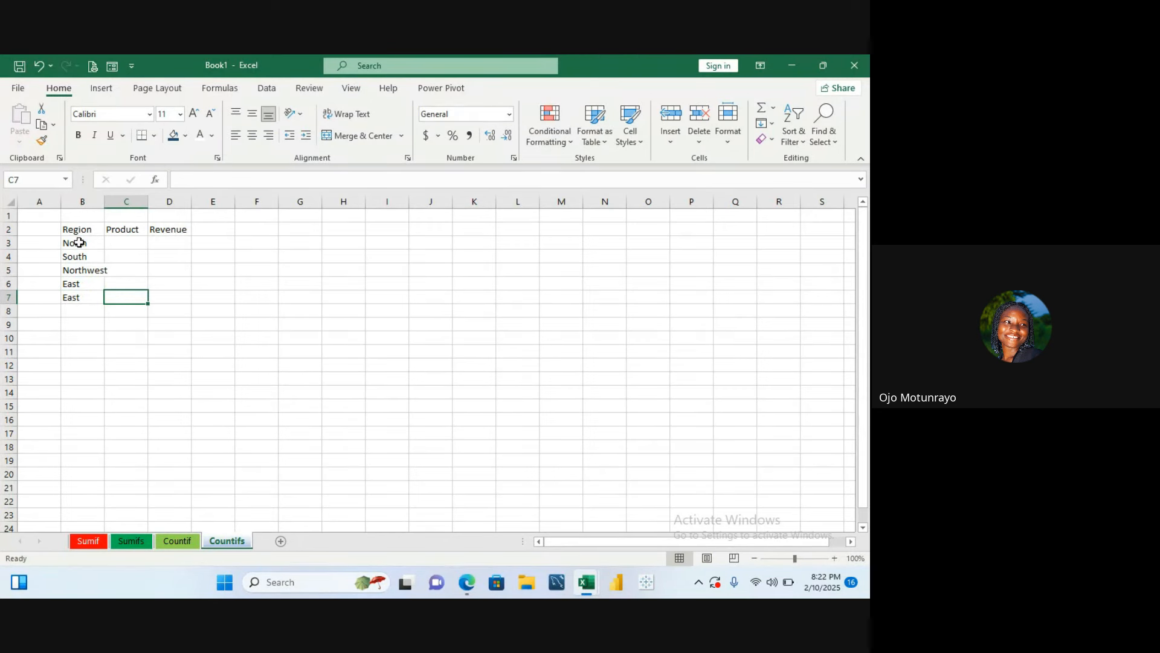
key(Return)
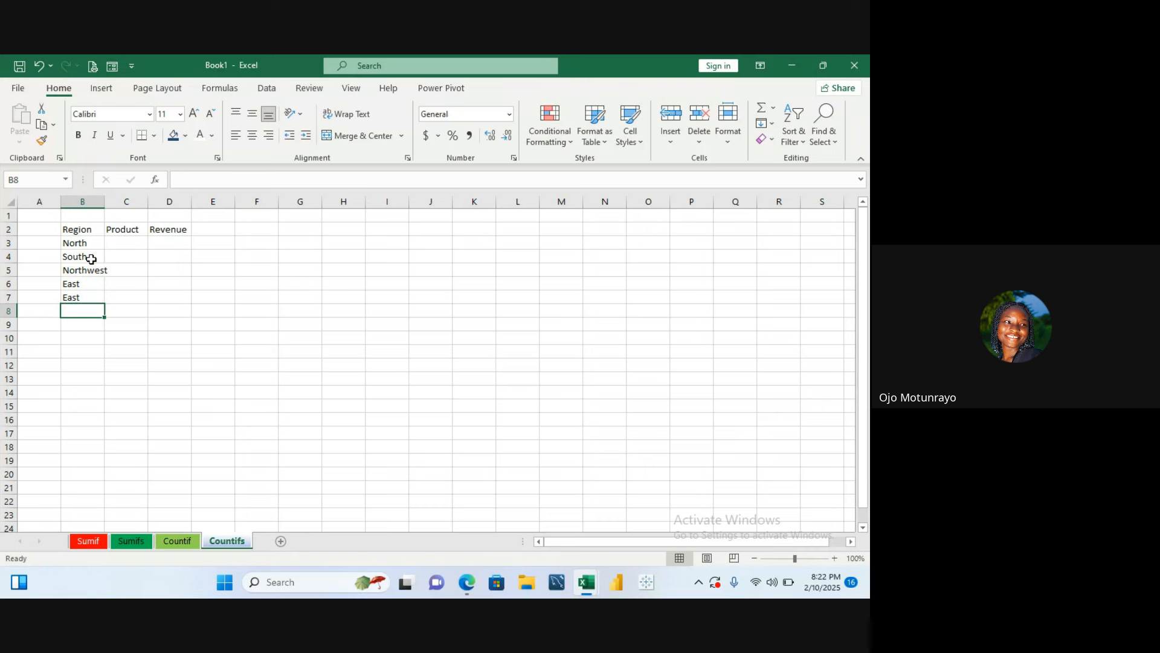
text(North)
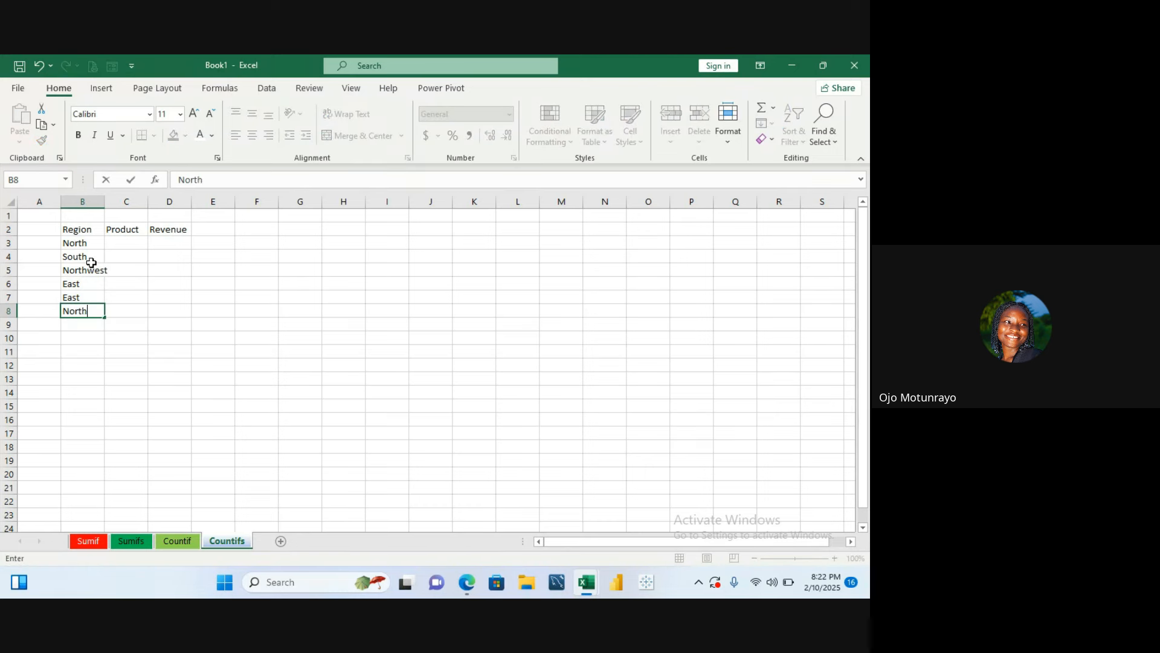
key(Return)
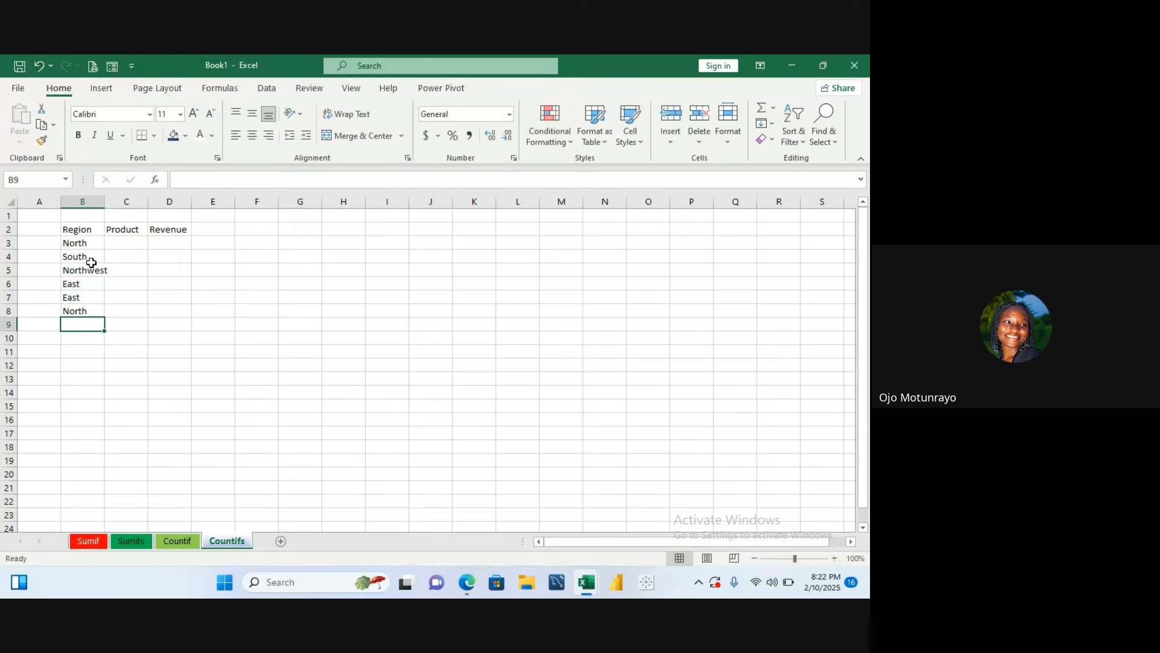
text(East)
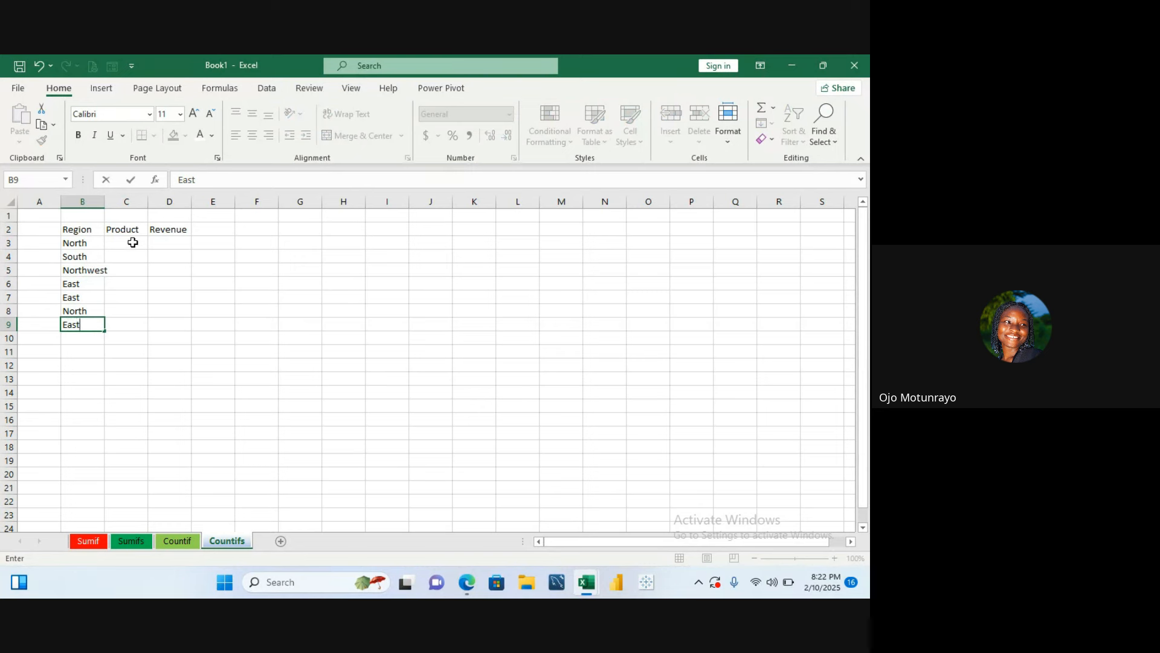
click(133, 242)
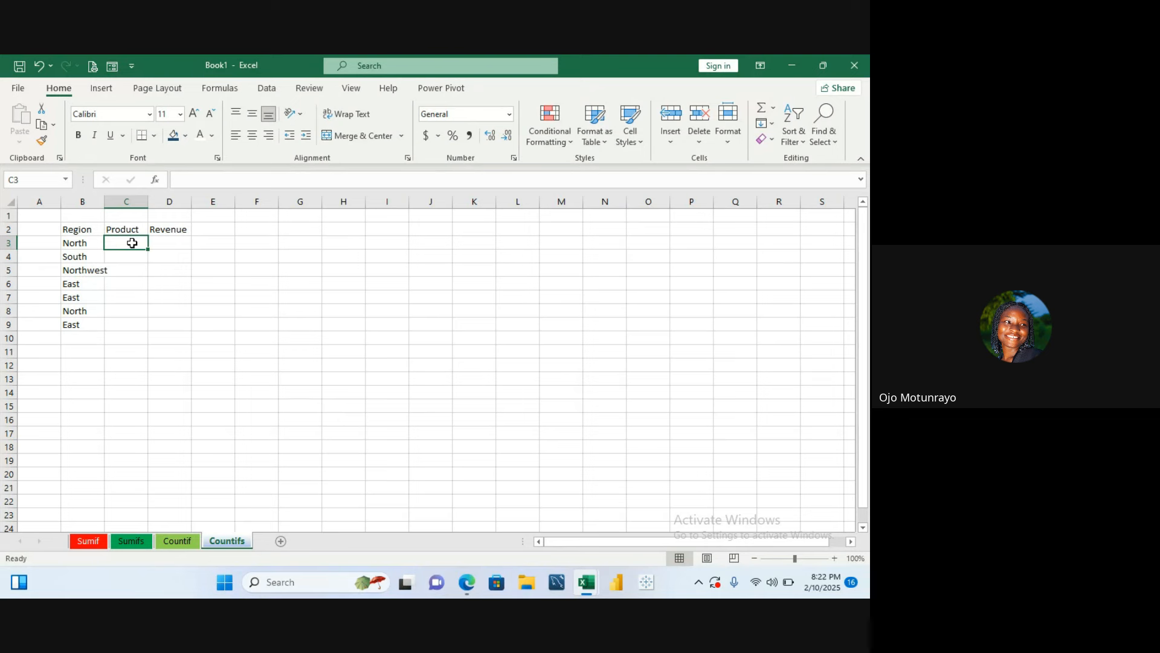
- Enter the products Bag, Cap and Cap in cells C3 to C5
text(Bag)
key(Return)
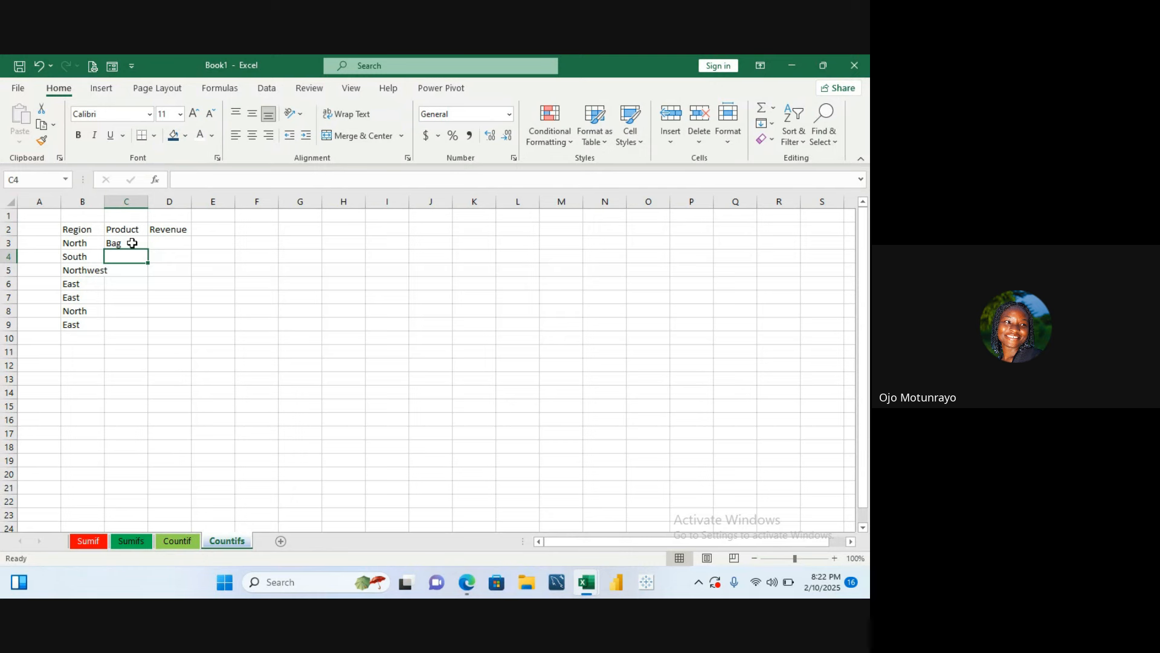
text(Ca)
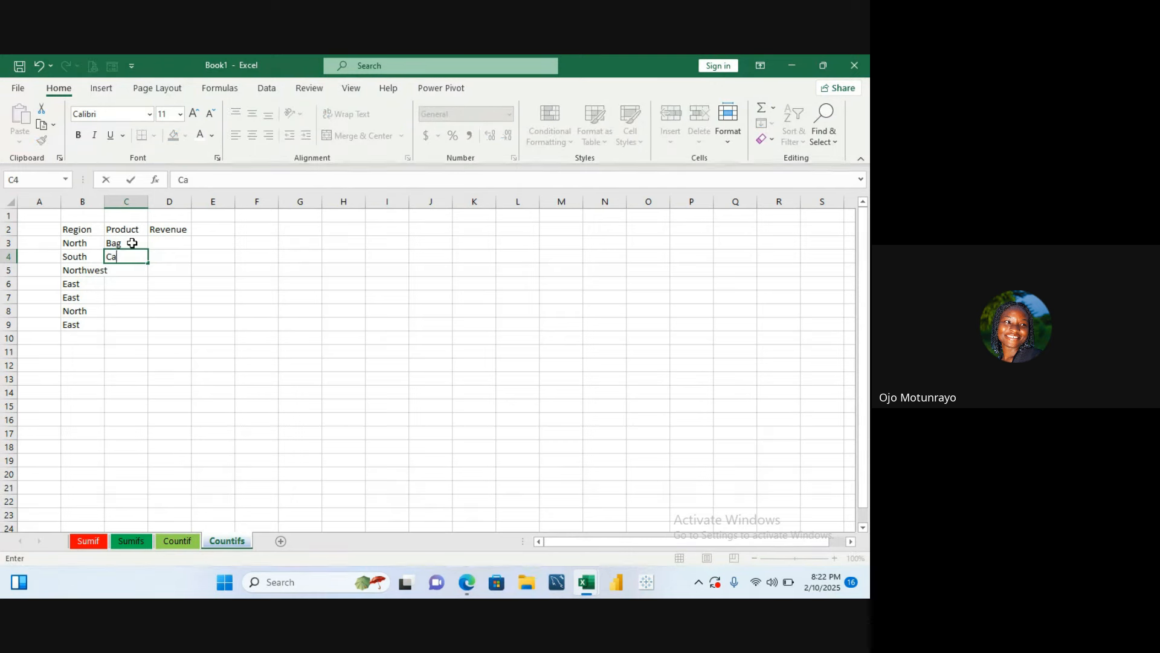
text(p)
key(Return)
text(Cap)
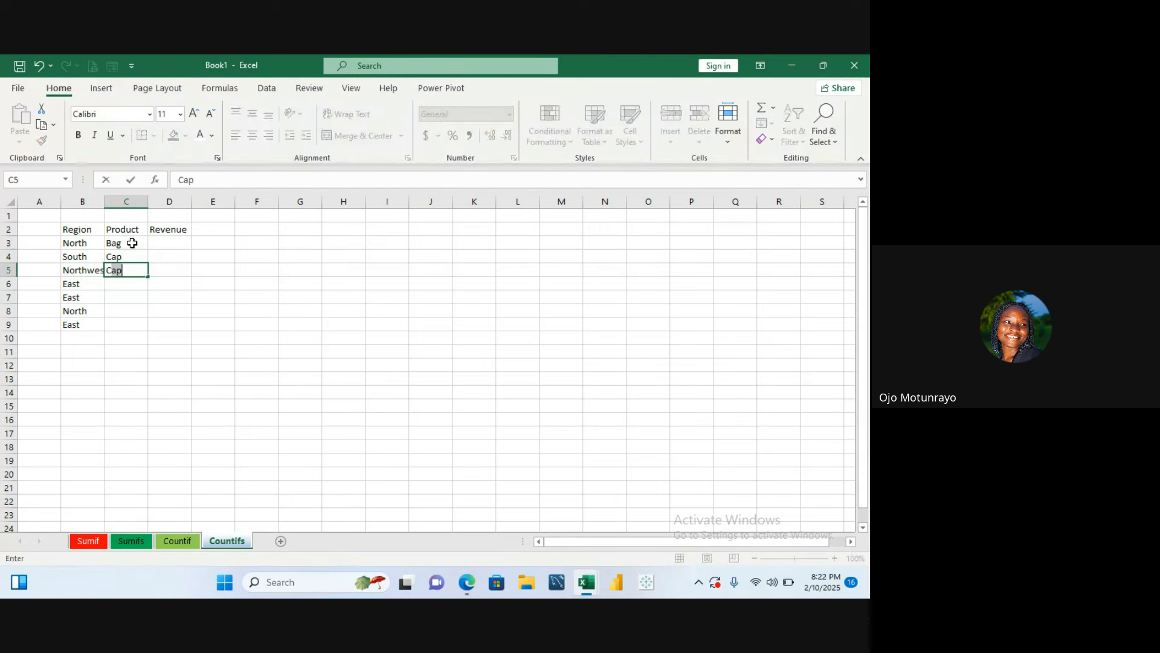
key(Tab)
key(Down)
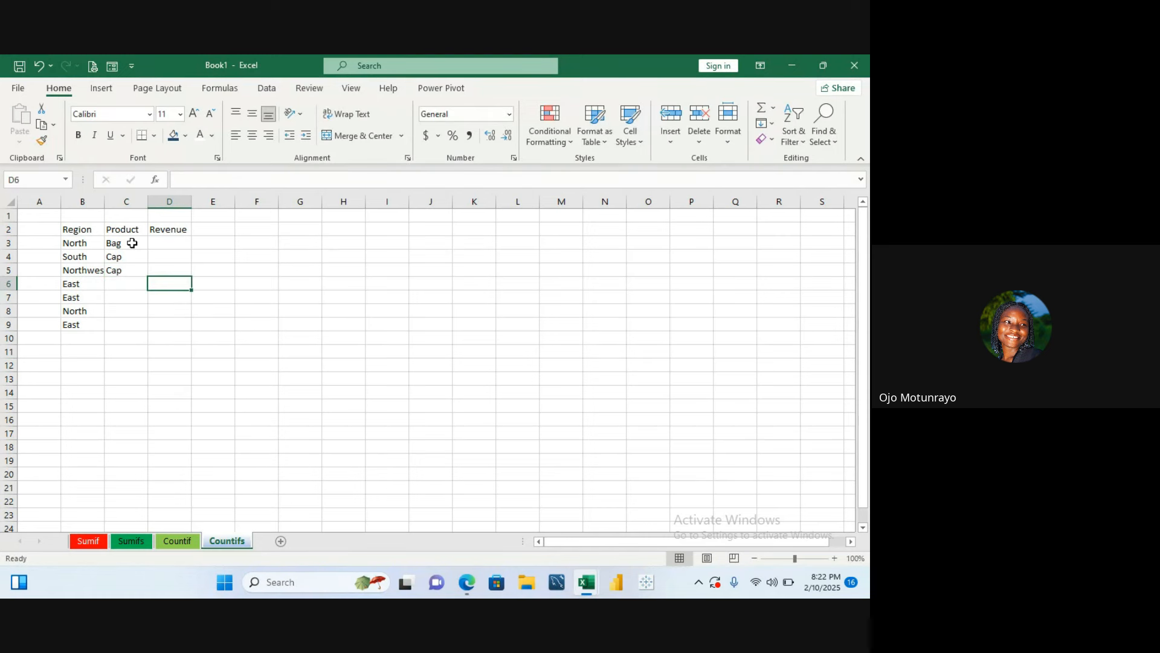
- Enter the products Hat and CAp in cells C6 and C7
text(=)
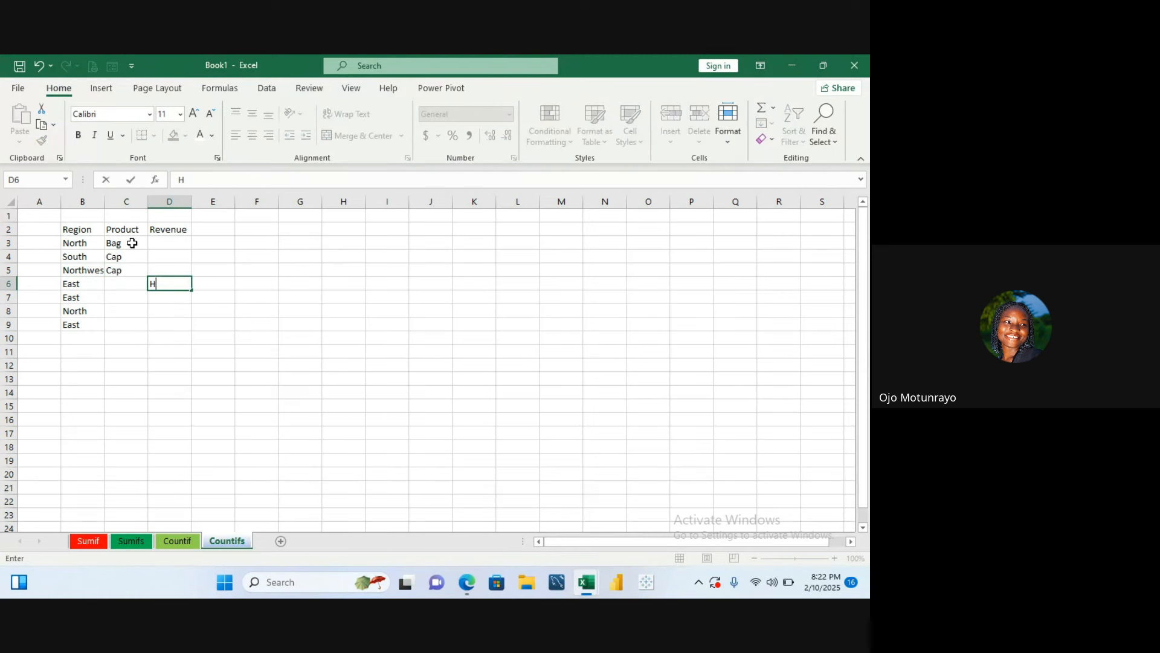
key(BackSpace)
key(Left)
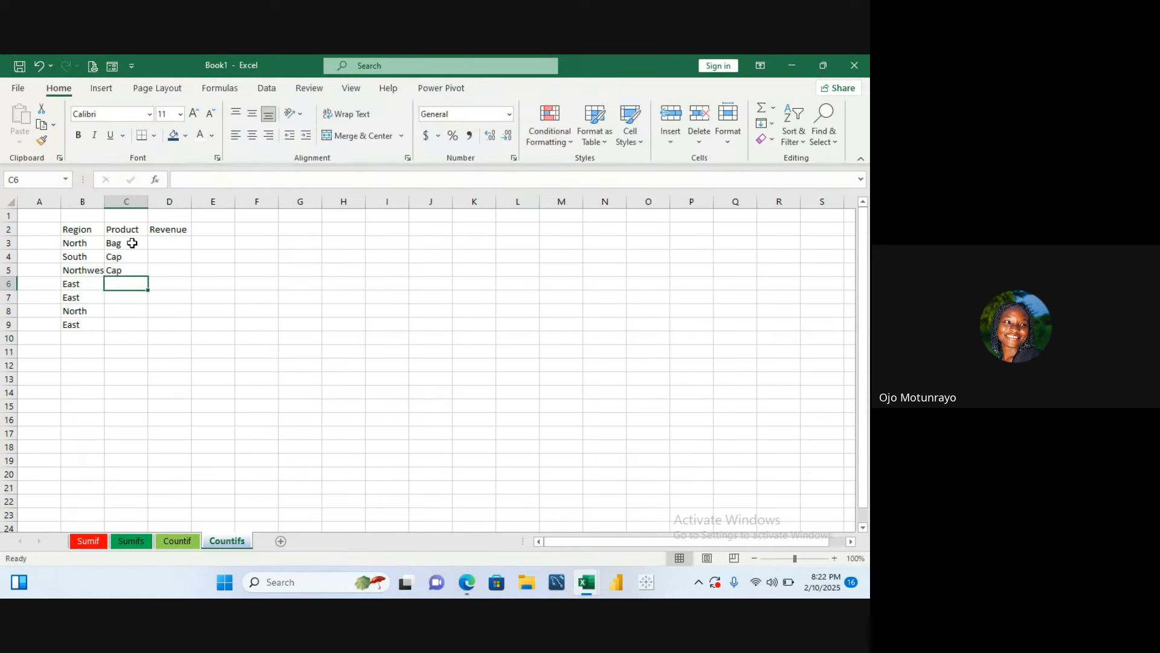
text(Ha)
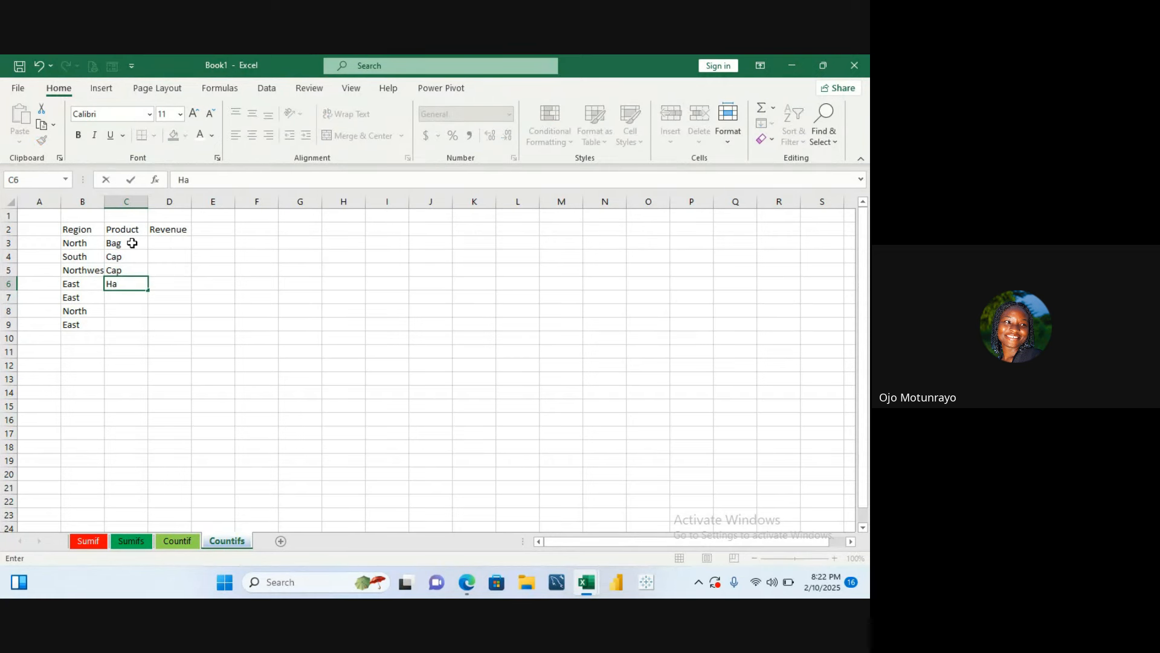
text(t)
key(Return)
text(HAt)
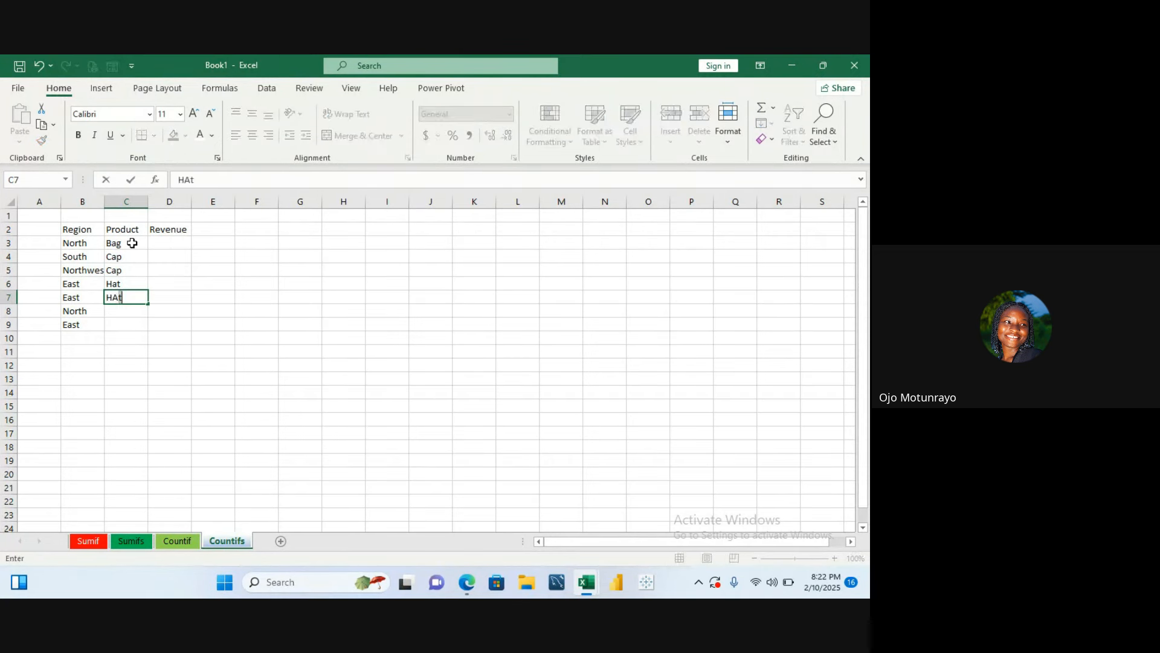
key(BackSpace)
key(BackSpace)
key(BackSpace)
text(CAp)
key(Return)
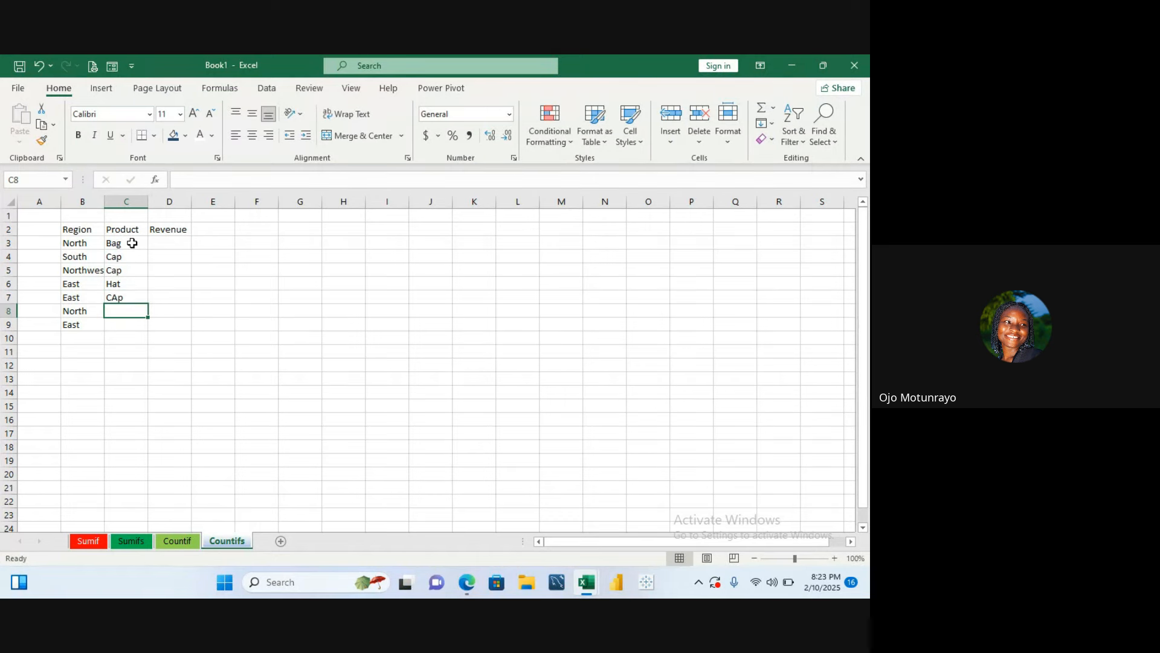
key(Up)
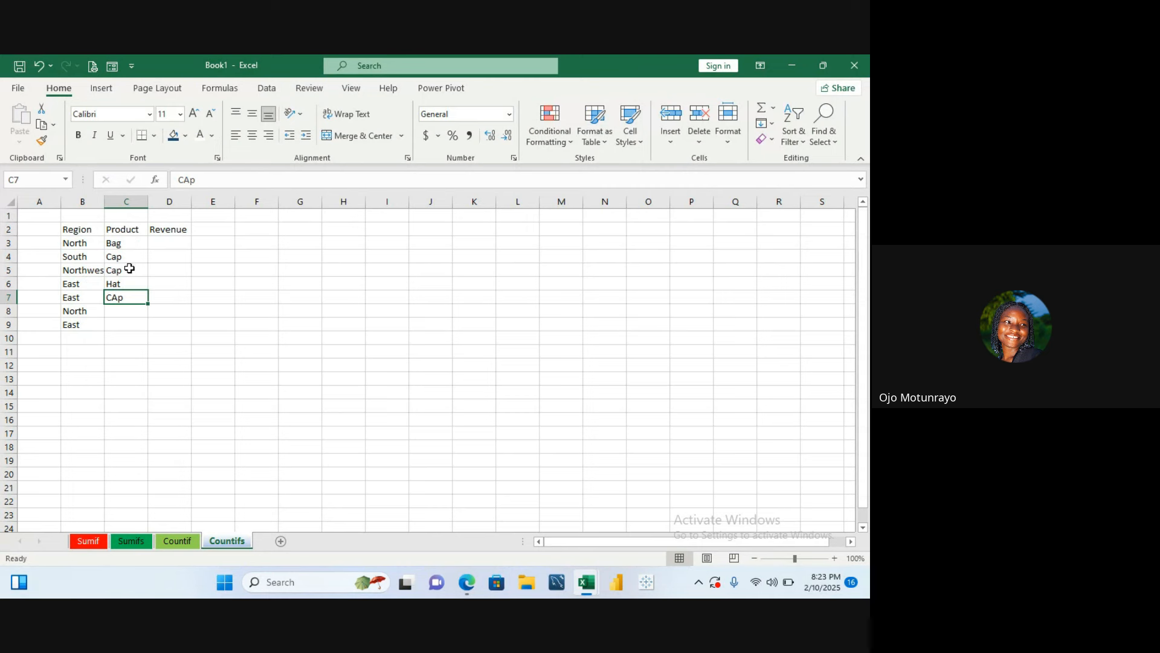
- Correct the product in cell C7 to Cap
double_click(133, 296)
key(BackSpace)
key(BackSpace)
text(ap)
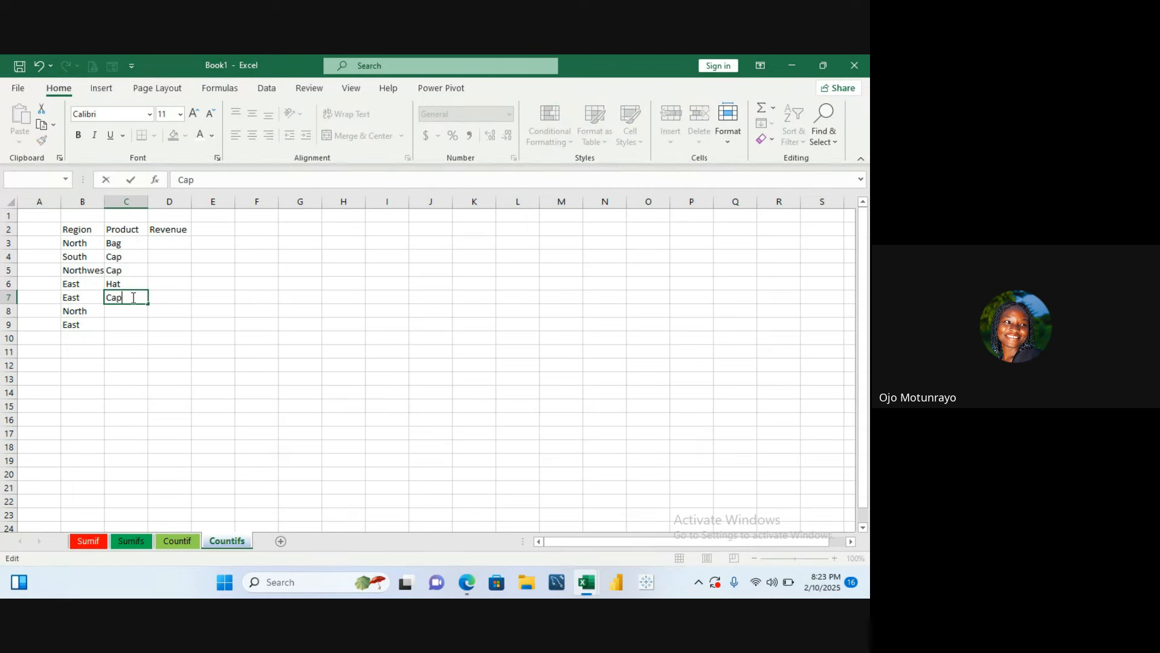
key(Return)
- Enter the products Hat and Bag in cells C8 and C9
text(Hat)
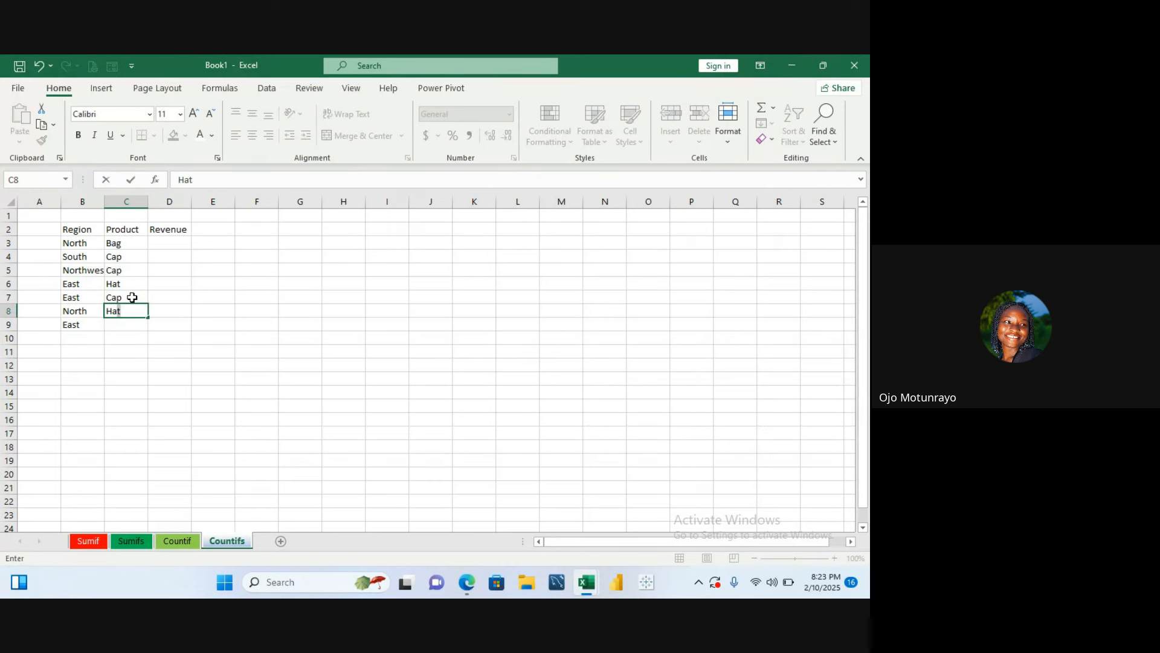
key(Tab)
key(Down)
key(Left)
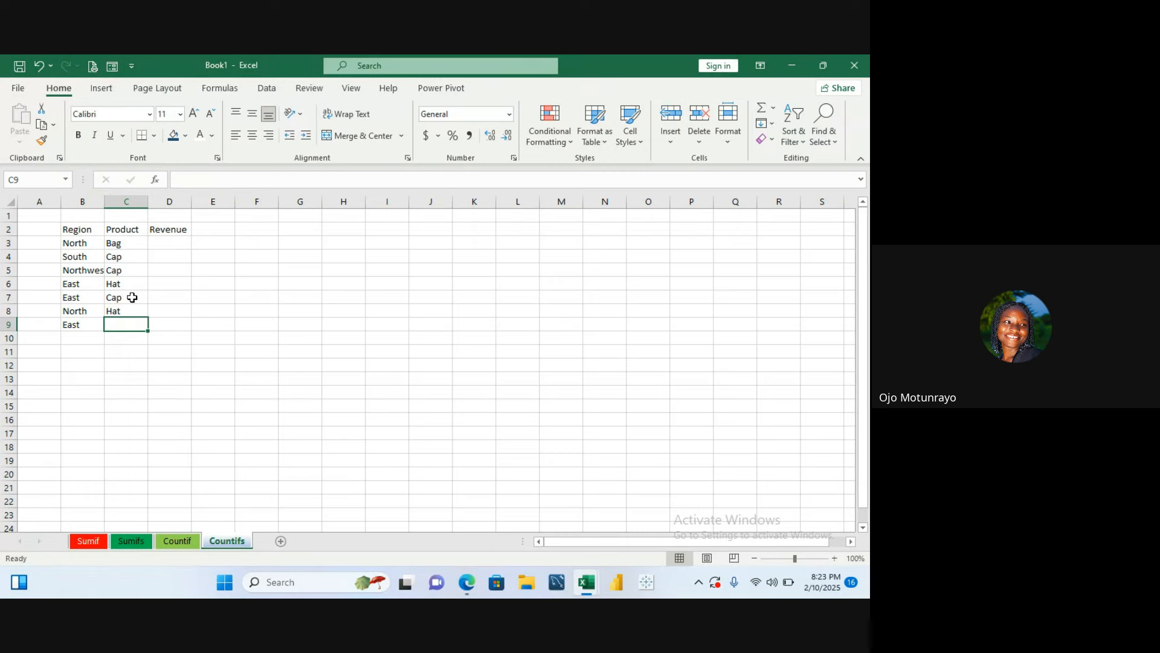
text(Bag)
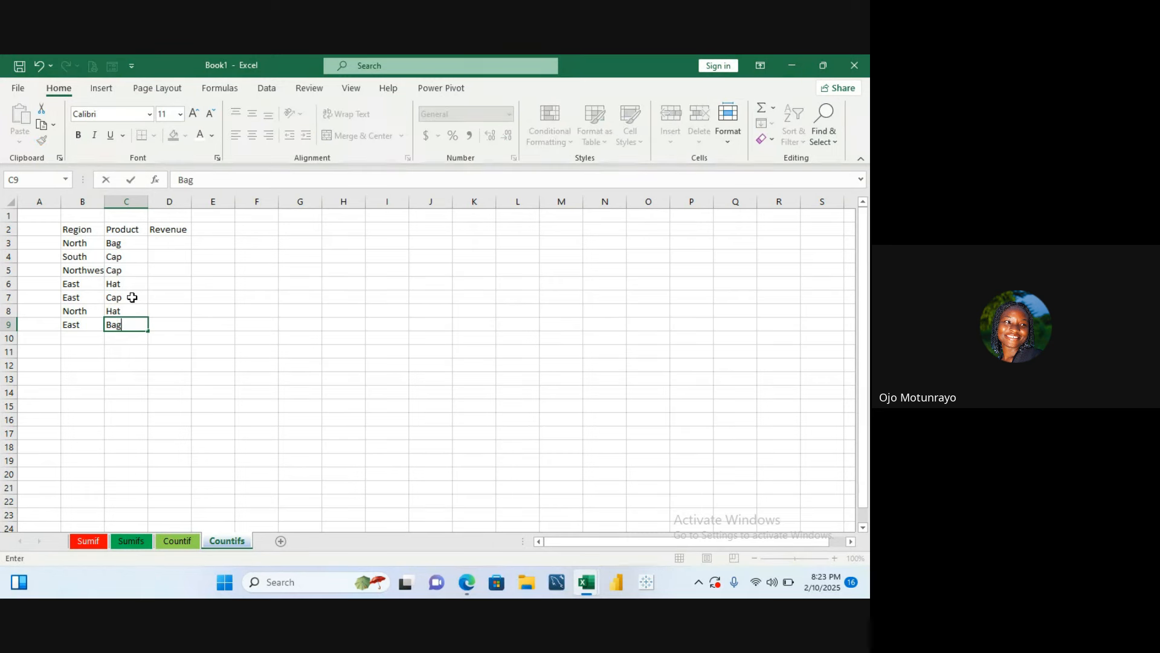
- Copy the revenue values H7:H15 from the Countif sheet and paste them into D3 on the Countifs sheet
click(171, 241)
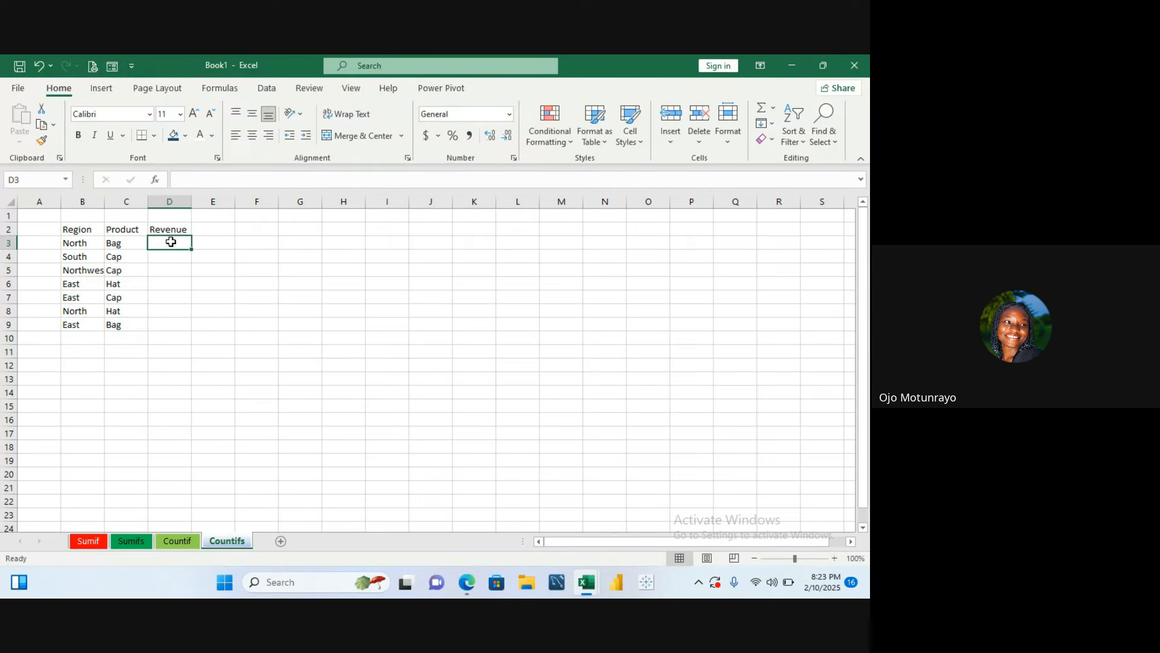
click(190, 547)
drag(366, 300, 374, 407)
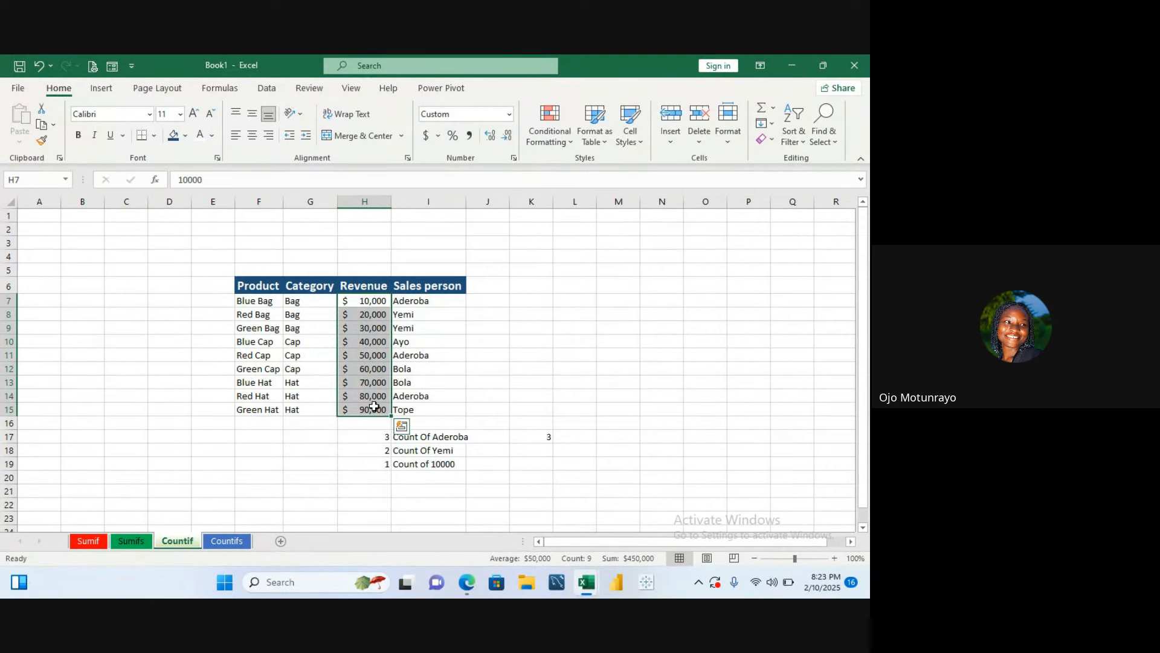
key(ctrl+c)
click(236, 542)
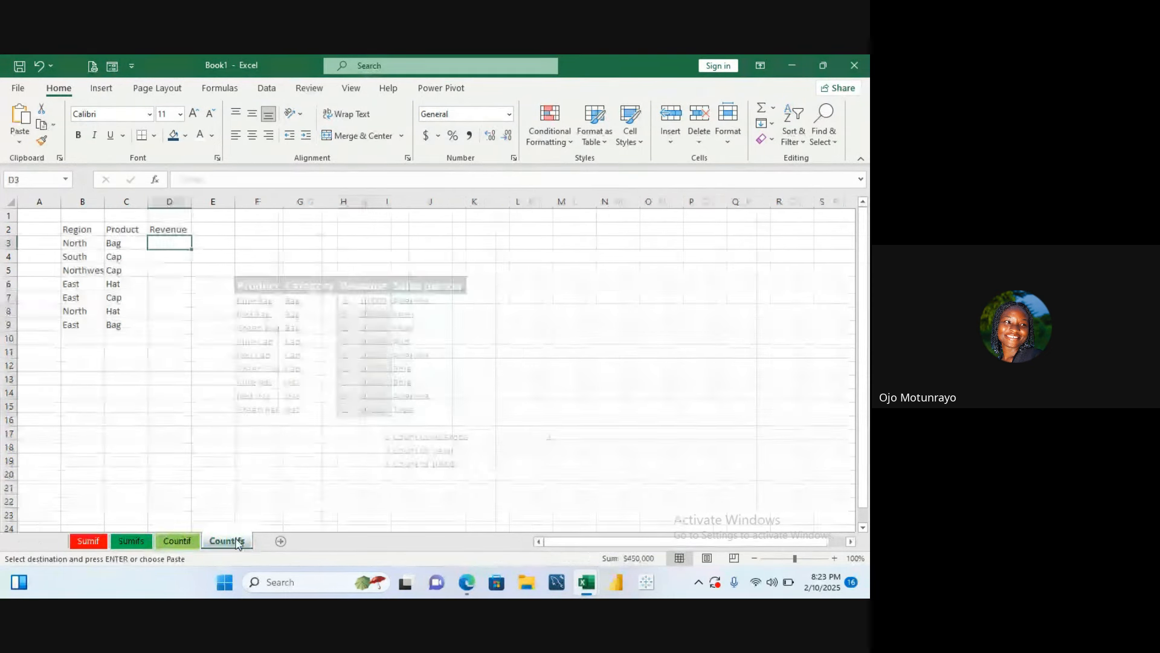
key(ctrl+v)
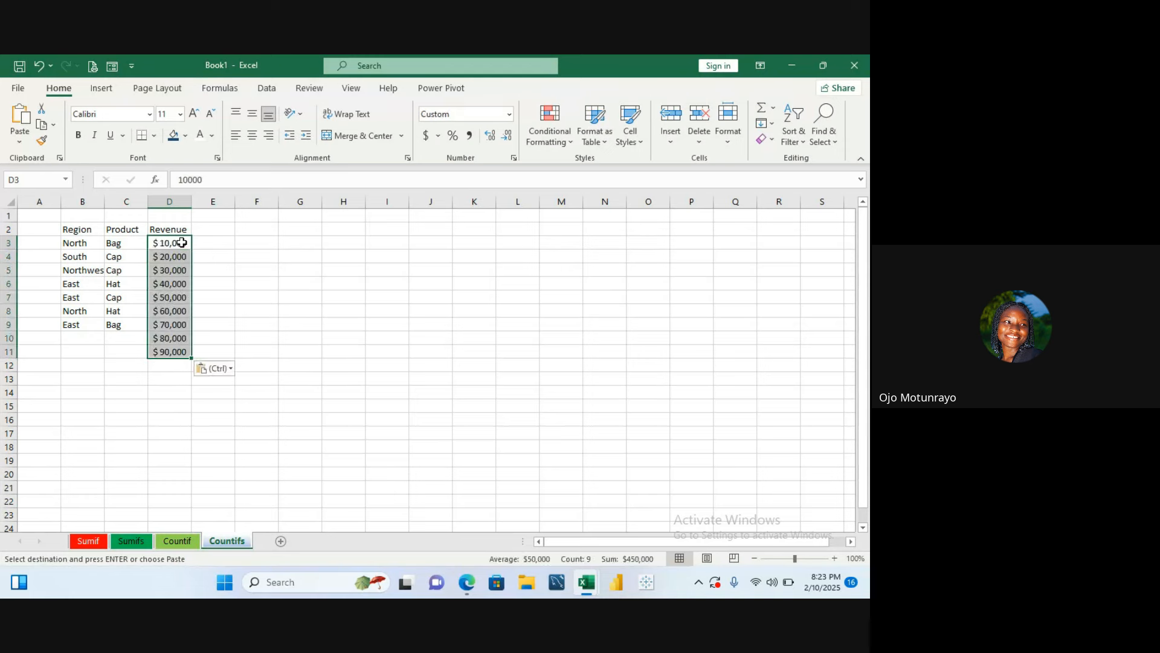
- Delete the two surplus revenue values in cells D10 and D11
click(204, 298)
scroll(192, 303, down, 4)
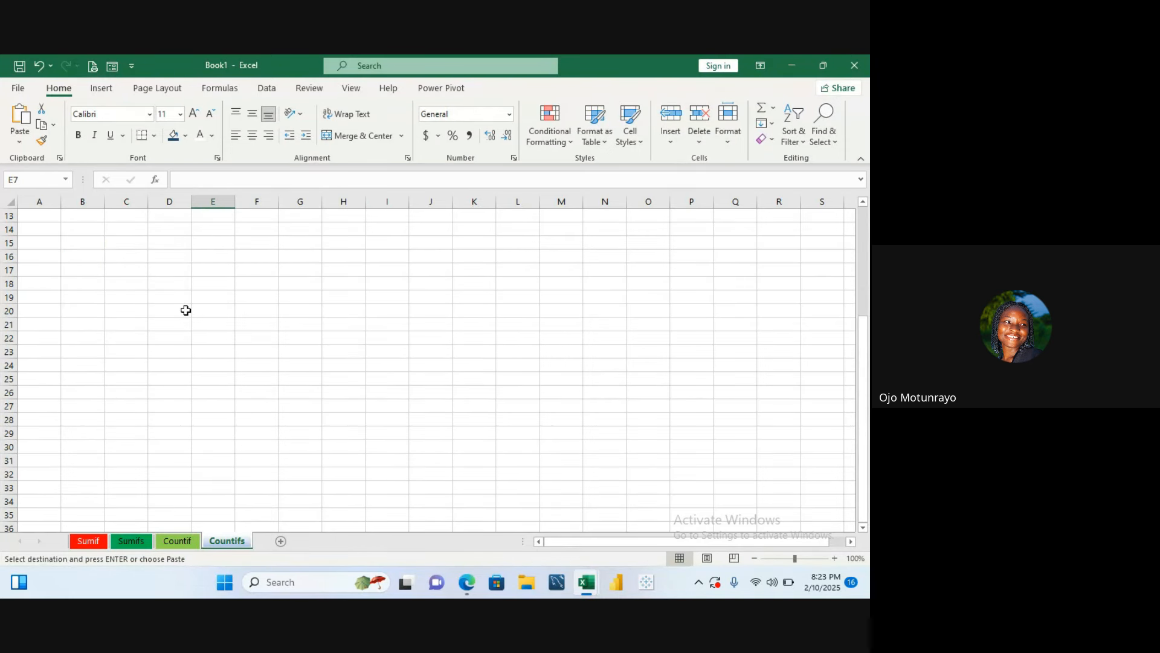
key(Up)
key(Up)
key(Up)
key(Up)
key(Up)
key(Up)
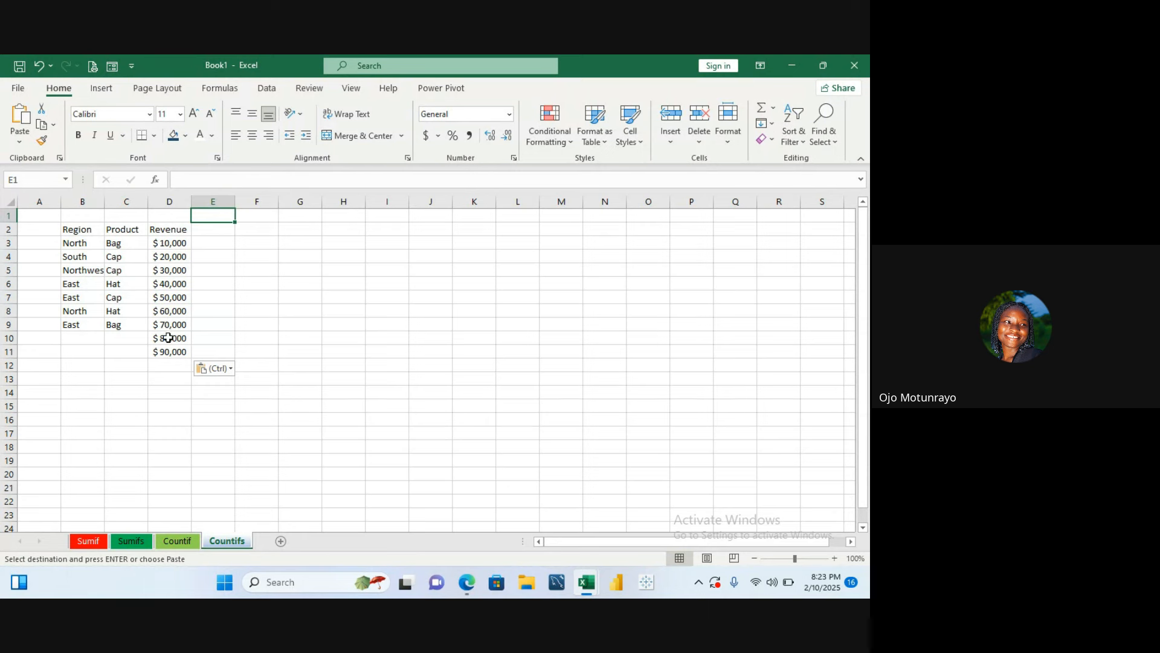
drag(166, 337, 168, 349)
key(BackSpace)
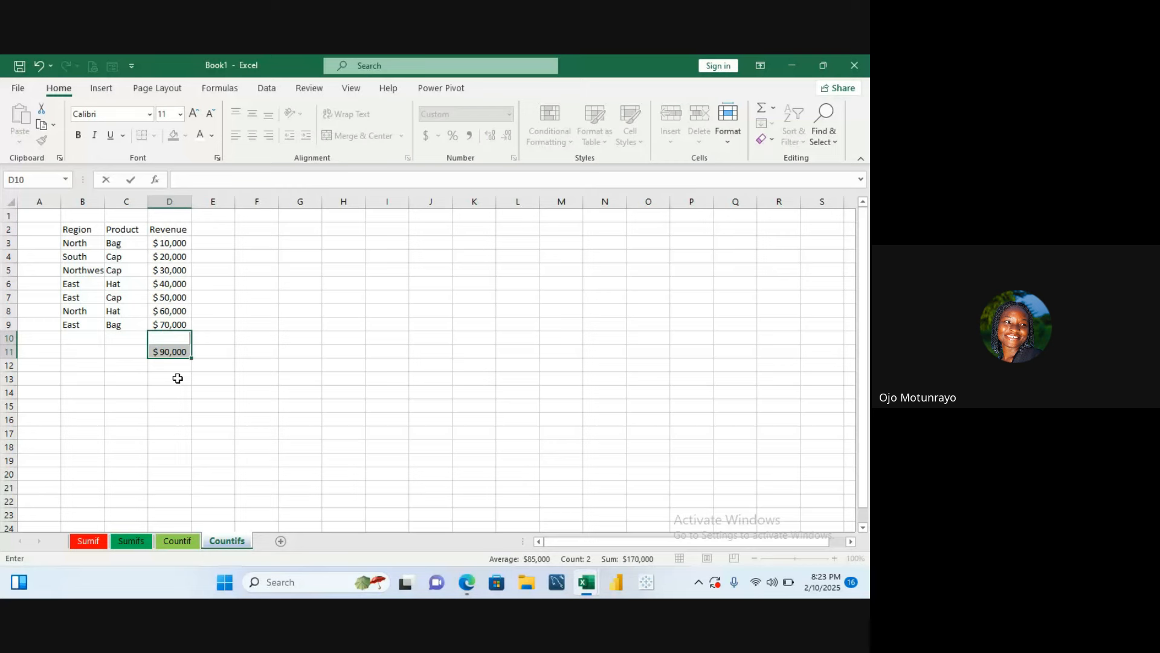
click(180, 352)
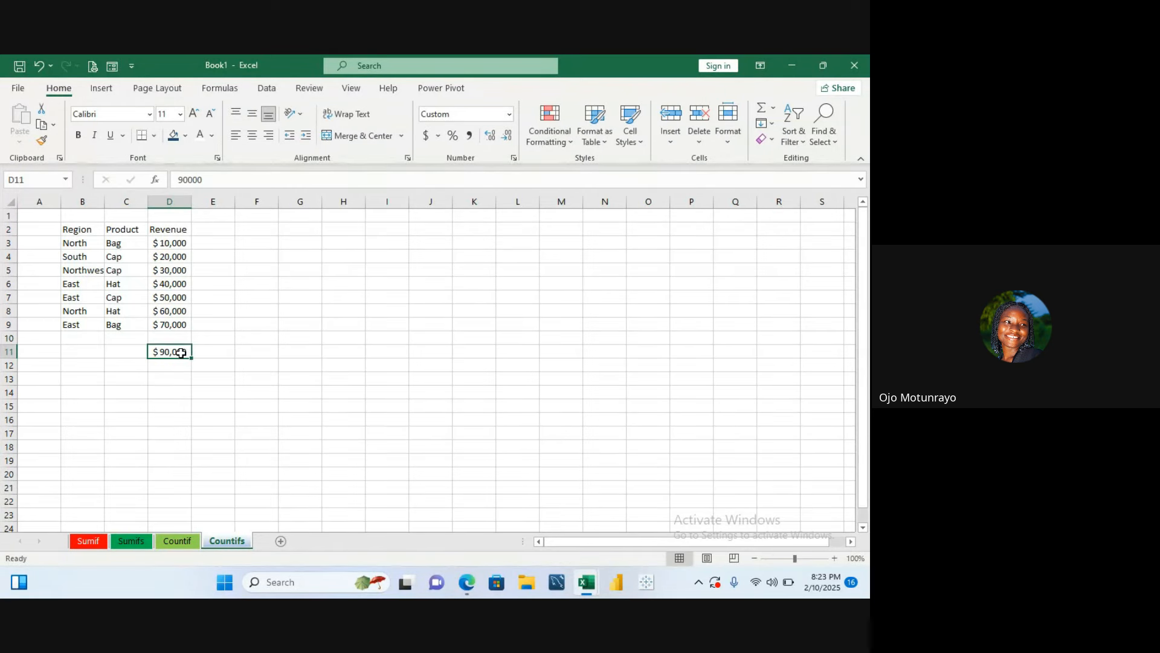
key(Delete)
- Format the header cells B2:D2 with 14 pt size, dark blue fill, white font and bold
click(215, 255)
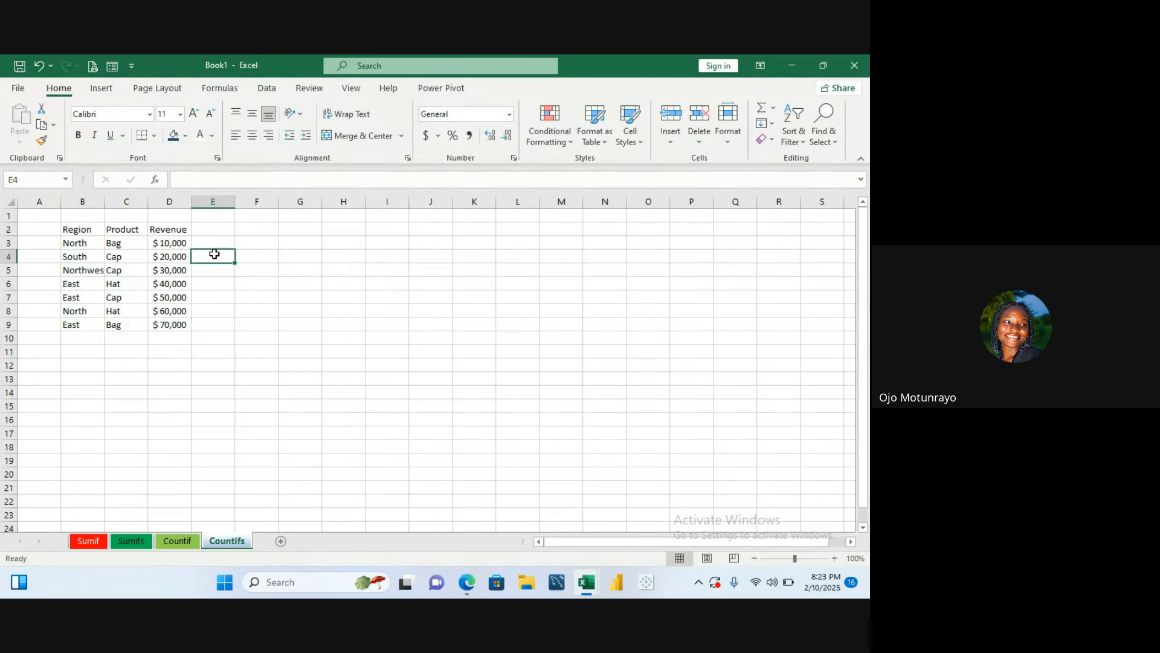
drag(85, 229, 165, 236)
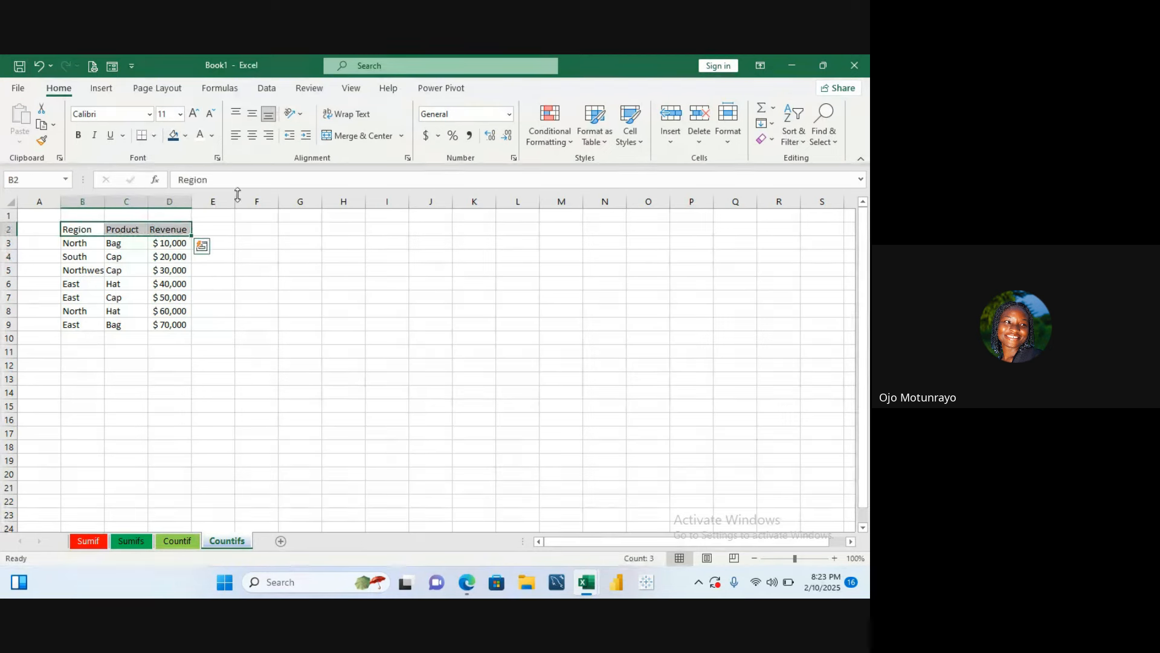
click(180, 116)
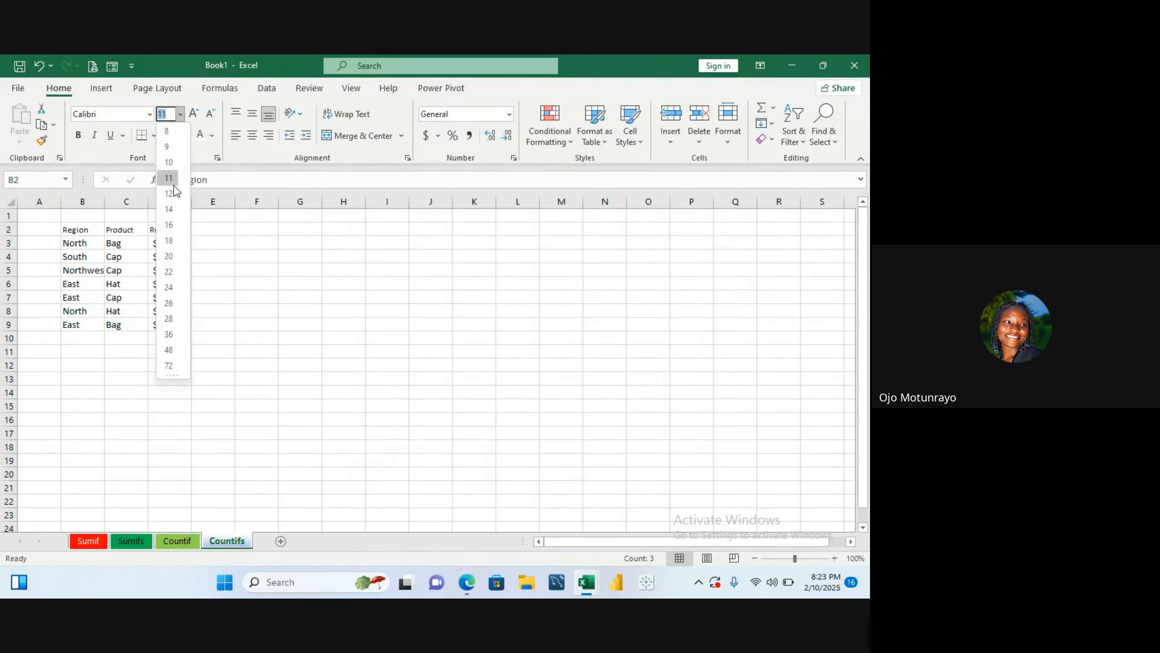
click(169, 209)
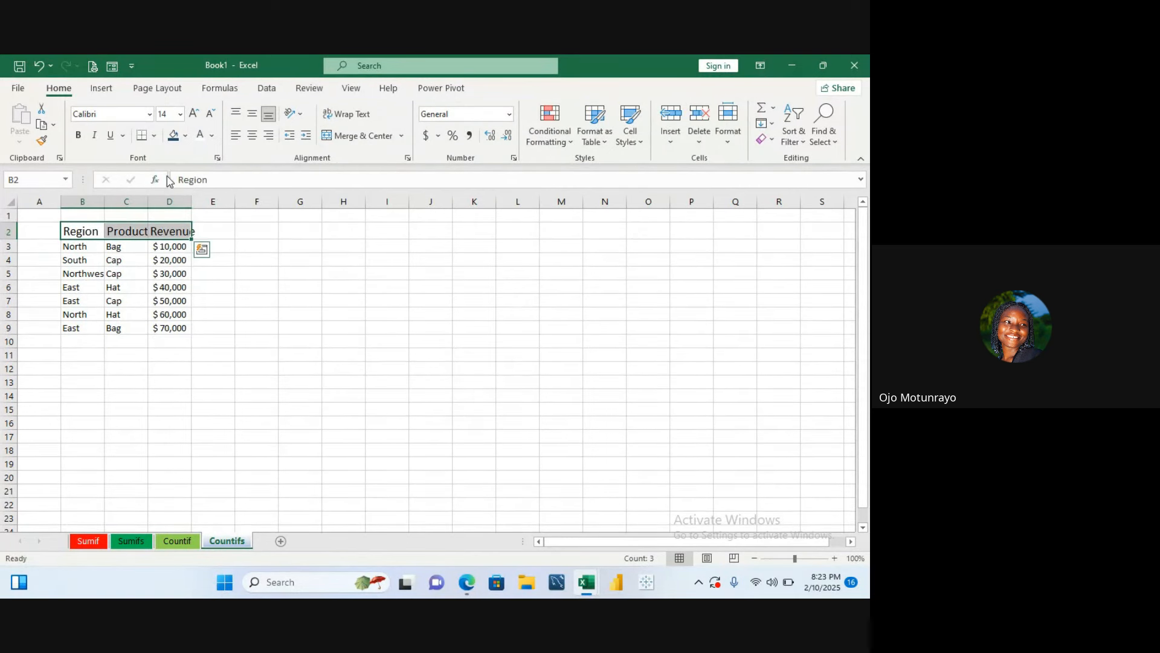
click(174, 136)
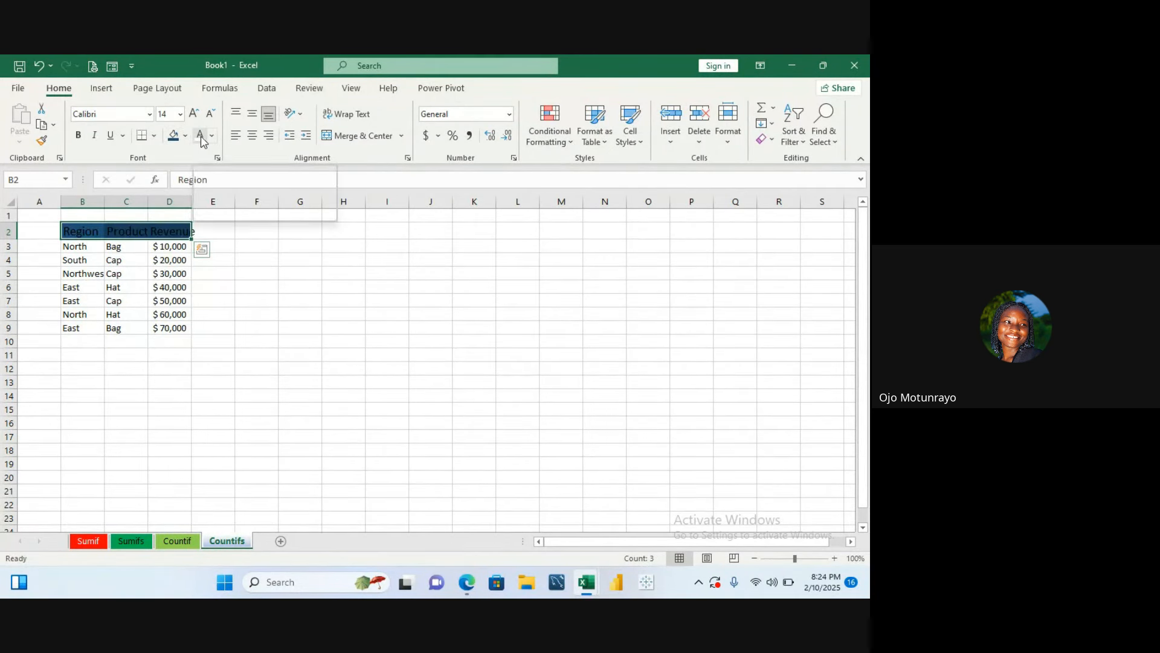
click(201, 137)
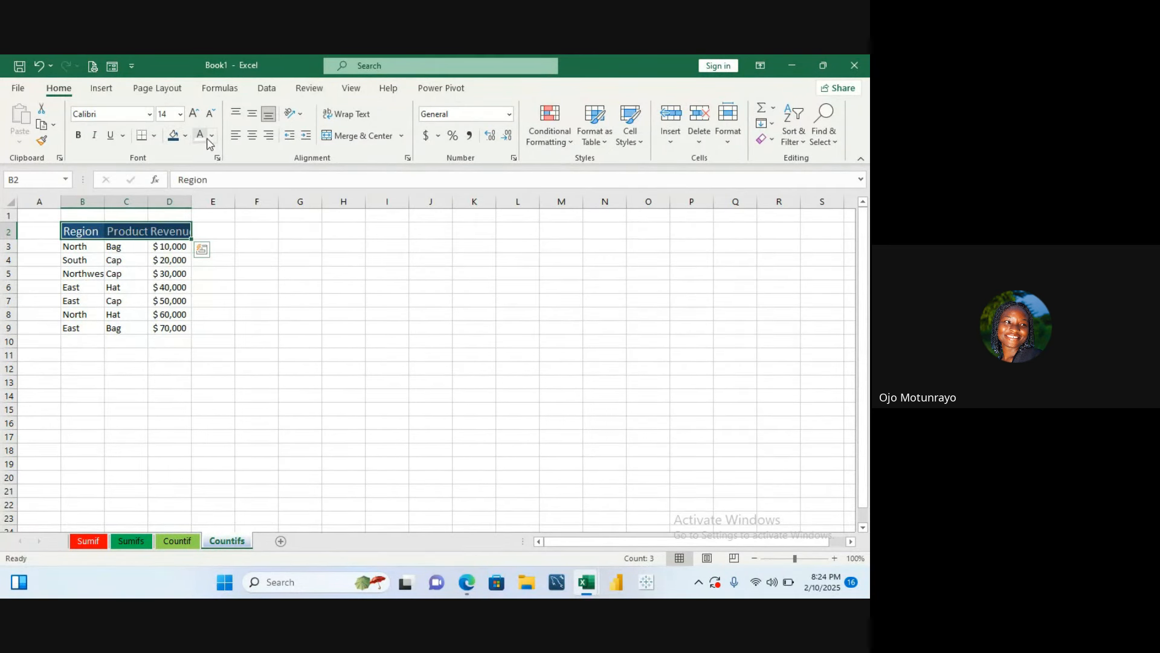
click(77, 135)
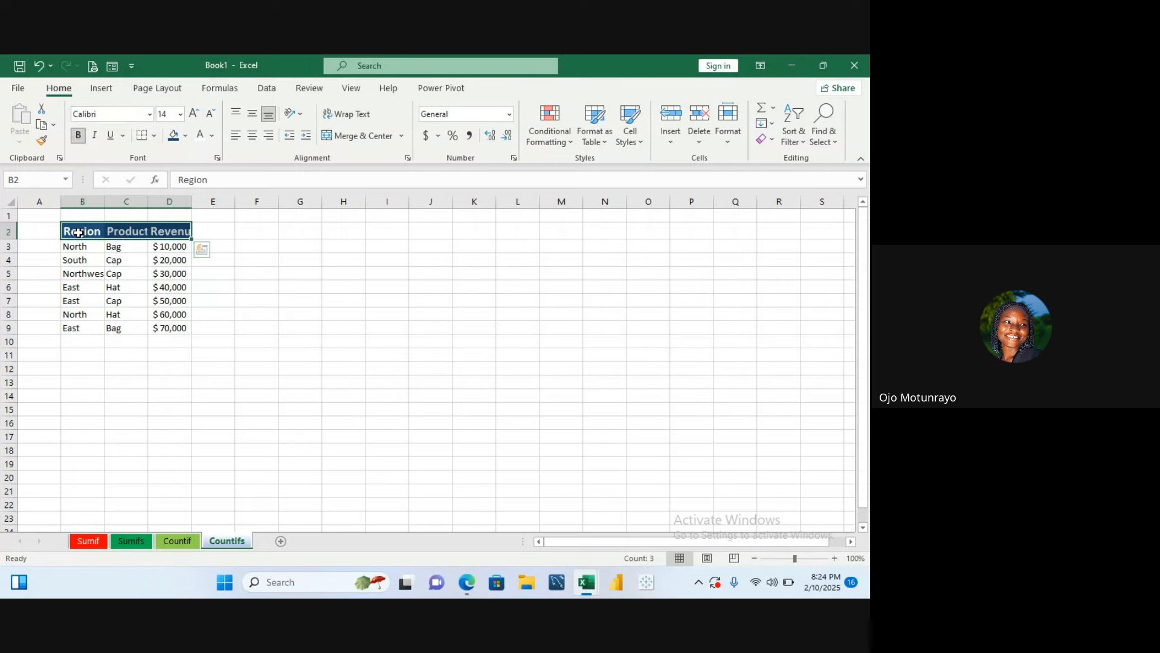
- AutoFit the column widths of the table B2:D9
drag(79, 232, 169, 333)
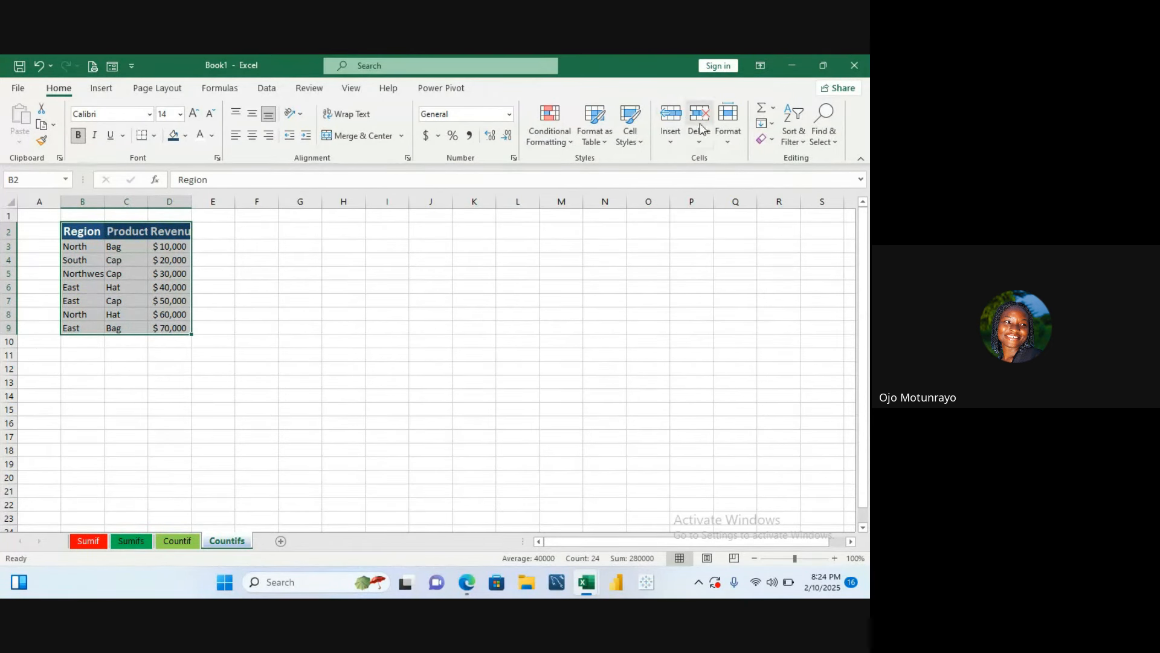
click(729, 136)
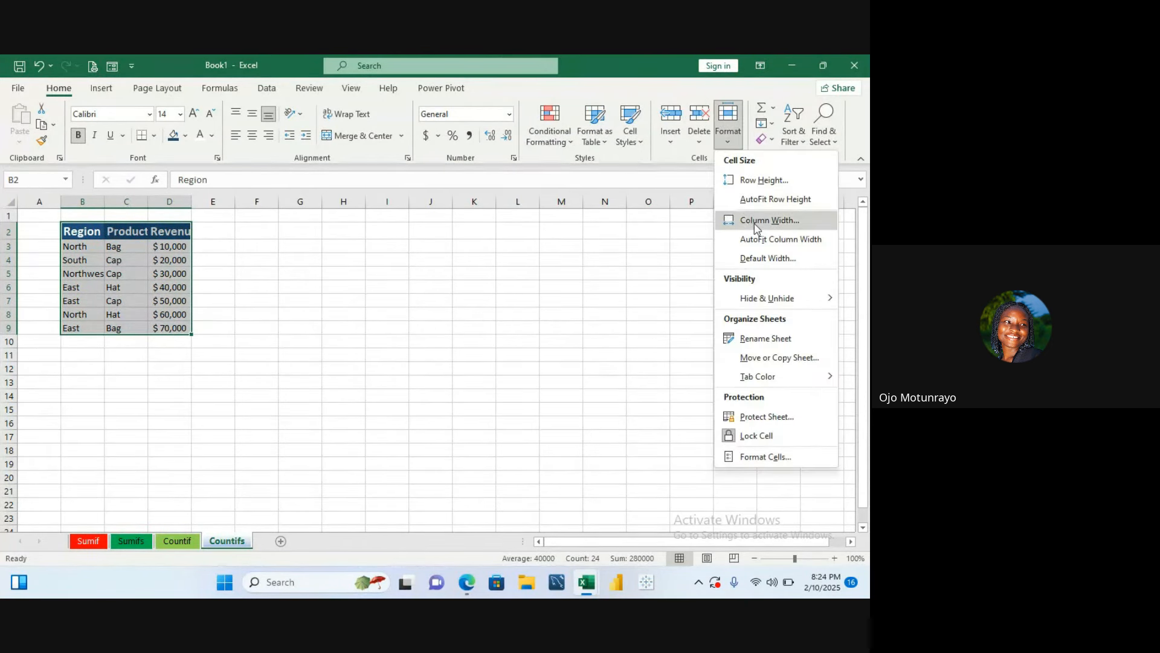
click(753, 192)
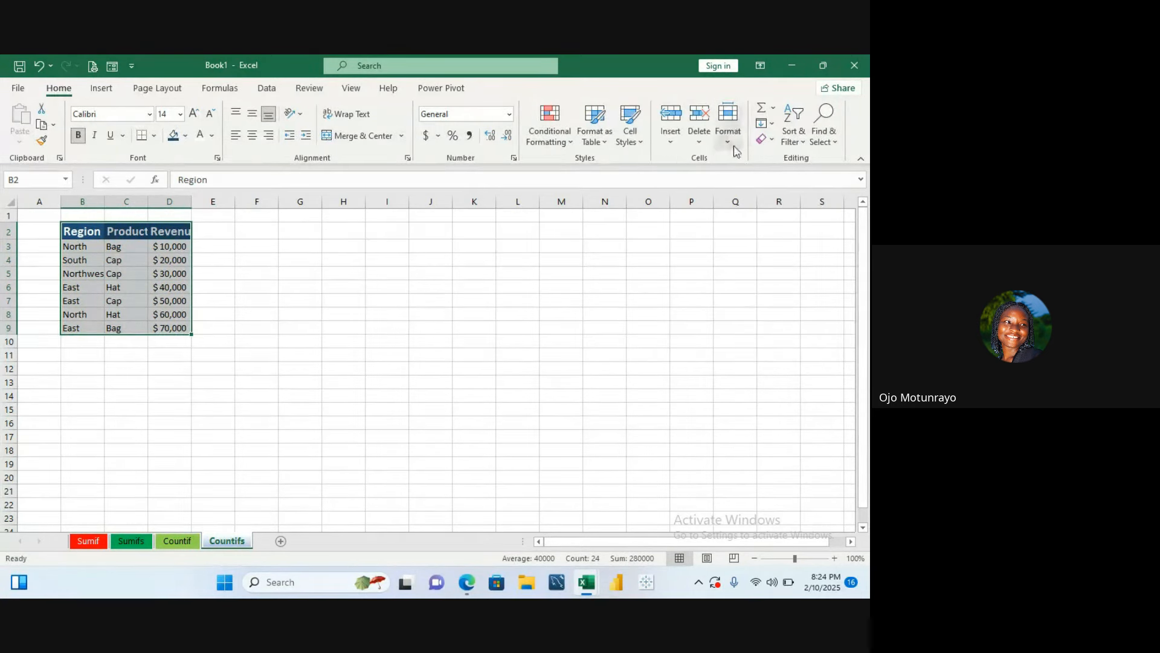
click(728, 121)
click(778, 239)
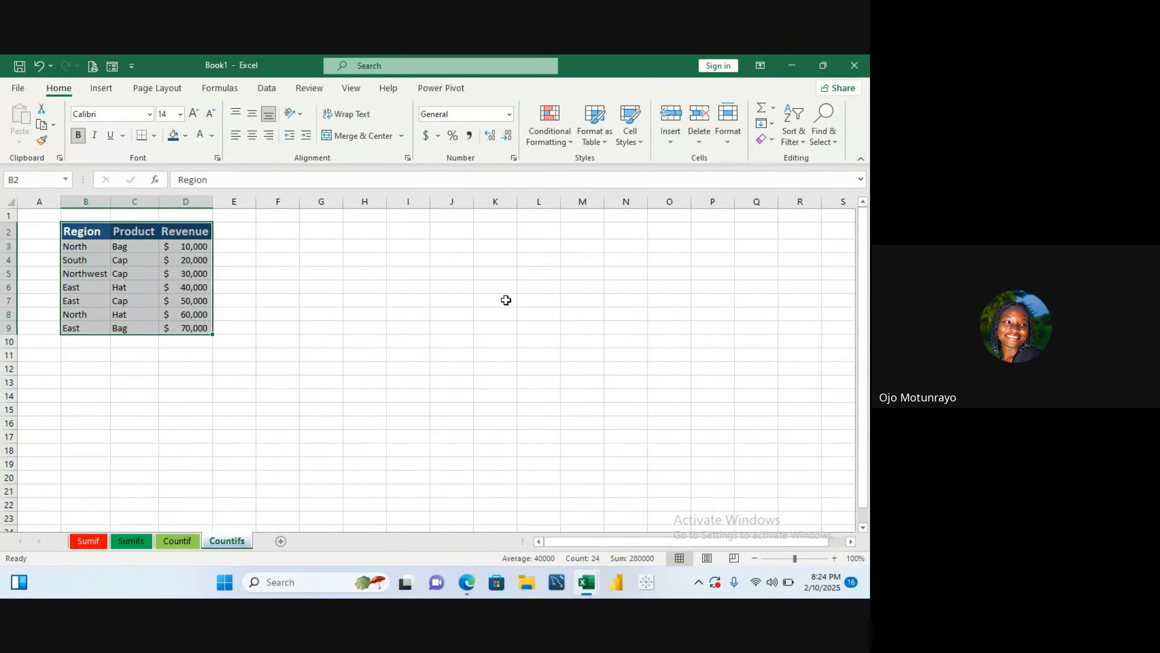
click(320, 328)
click(316, 246)
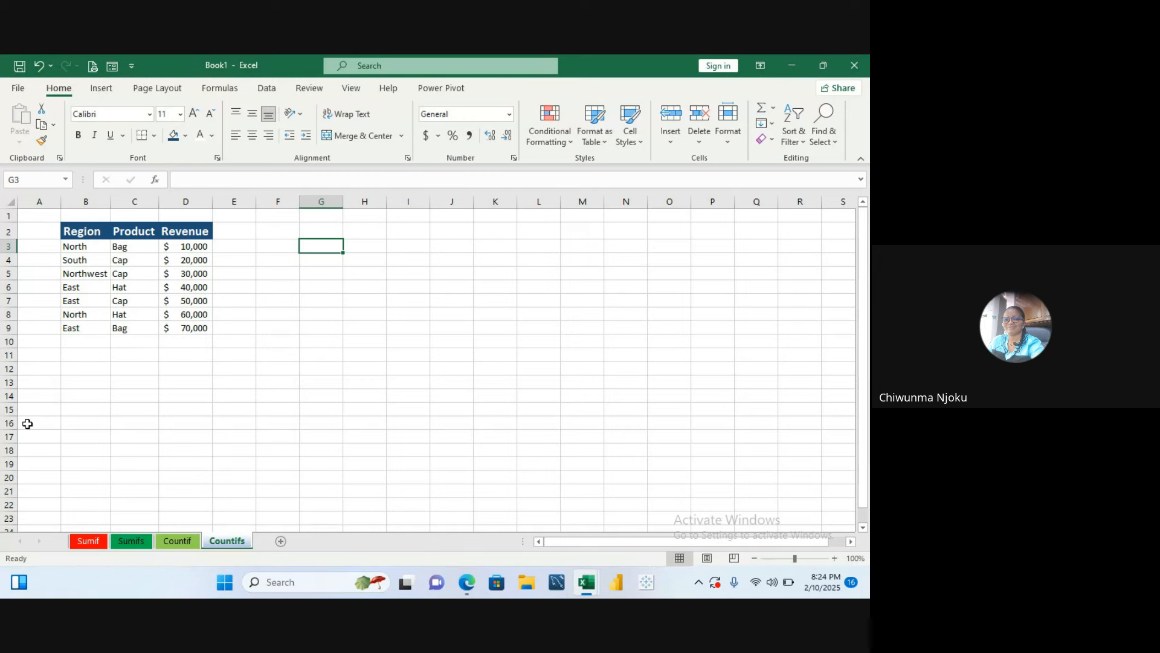
click(175, 541)
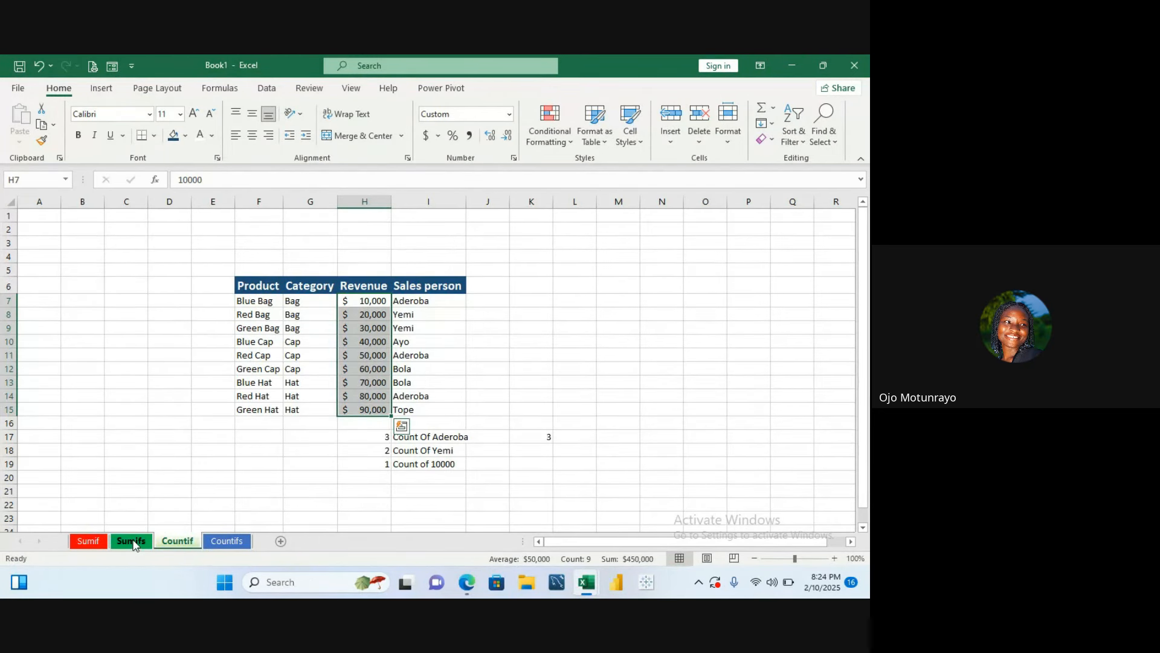
click(228, 541)
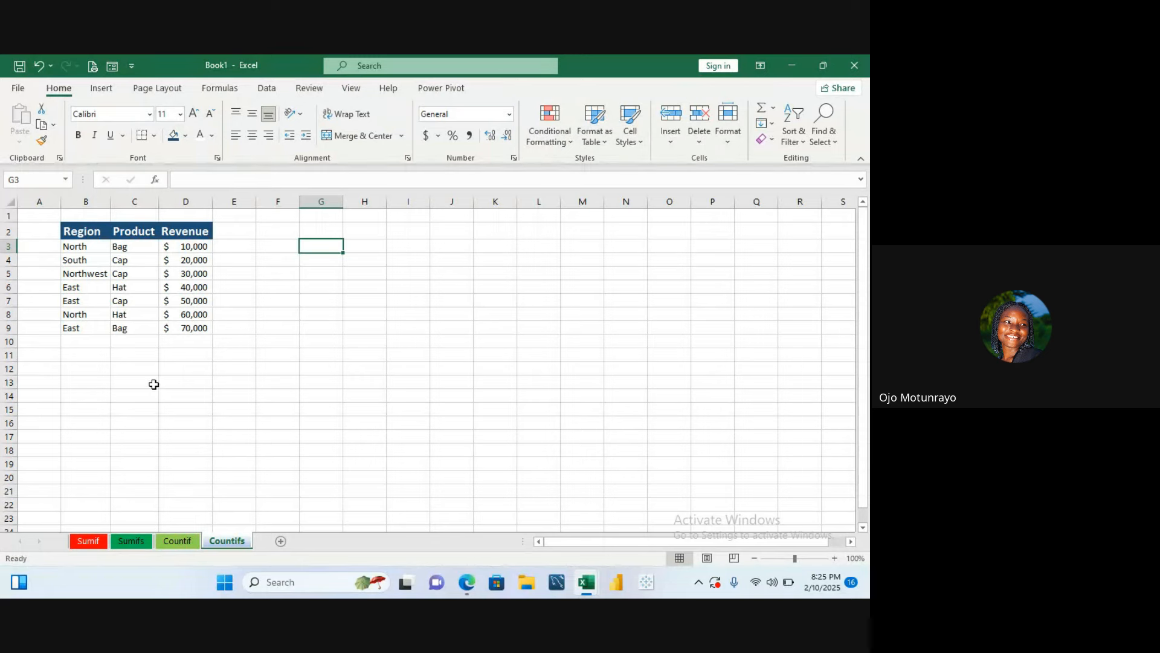
- Start a COUNTIFS formula in cell C11
click(142, 355)
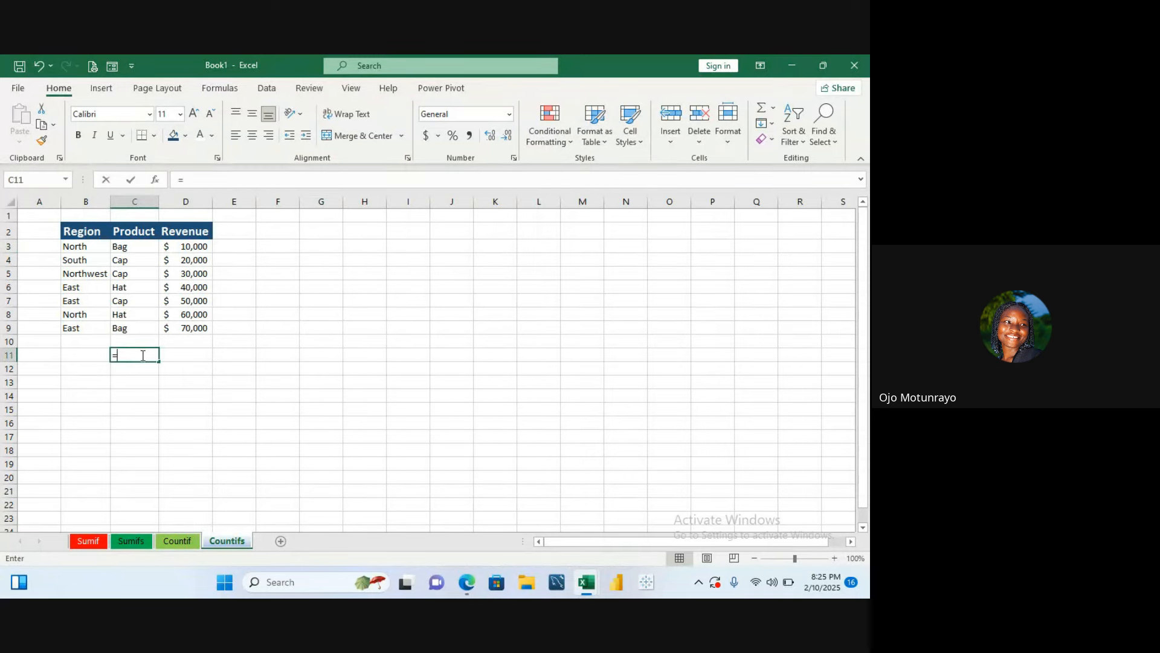
text(=count)
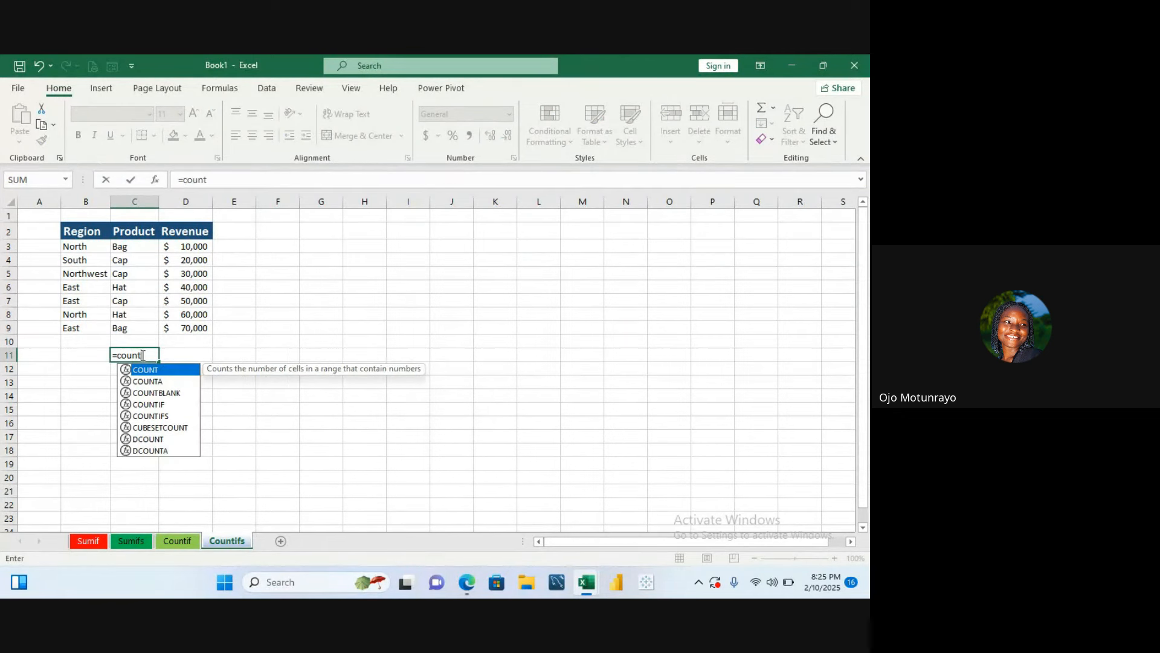
text(ifs)
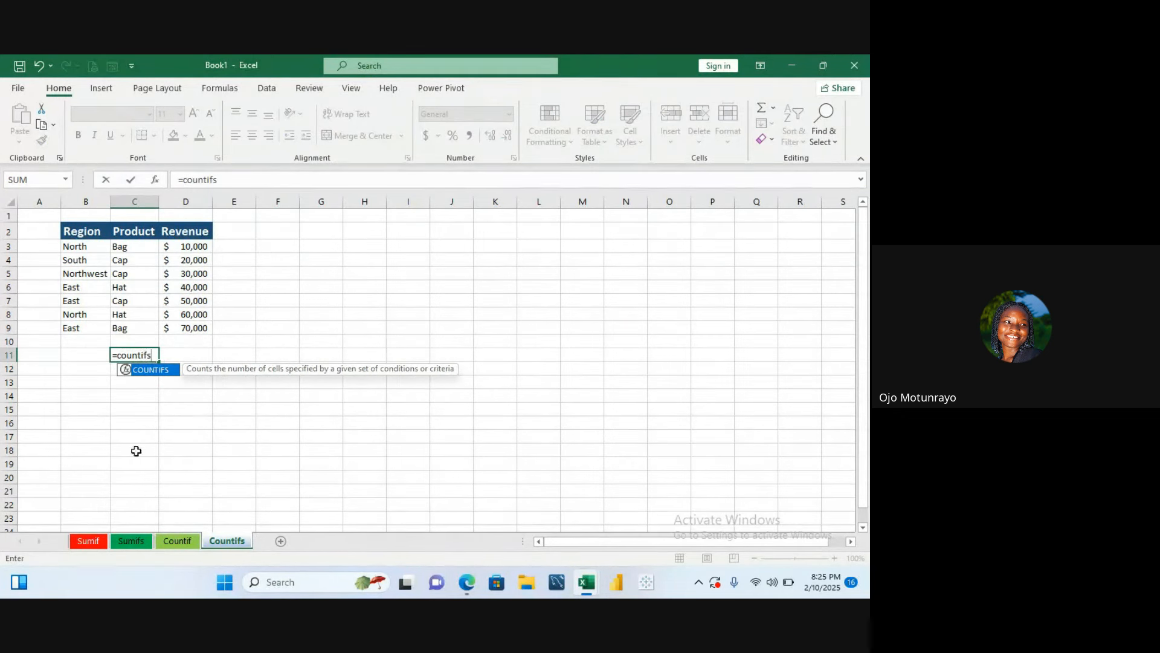
double_click(150, 370)
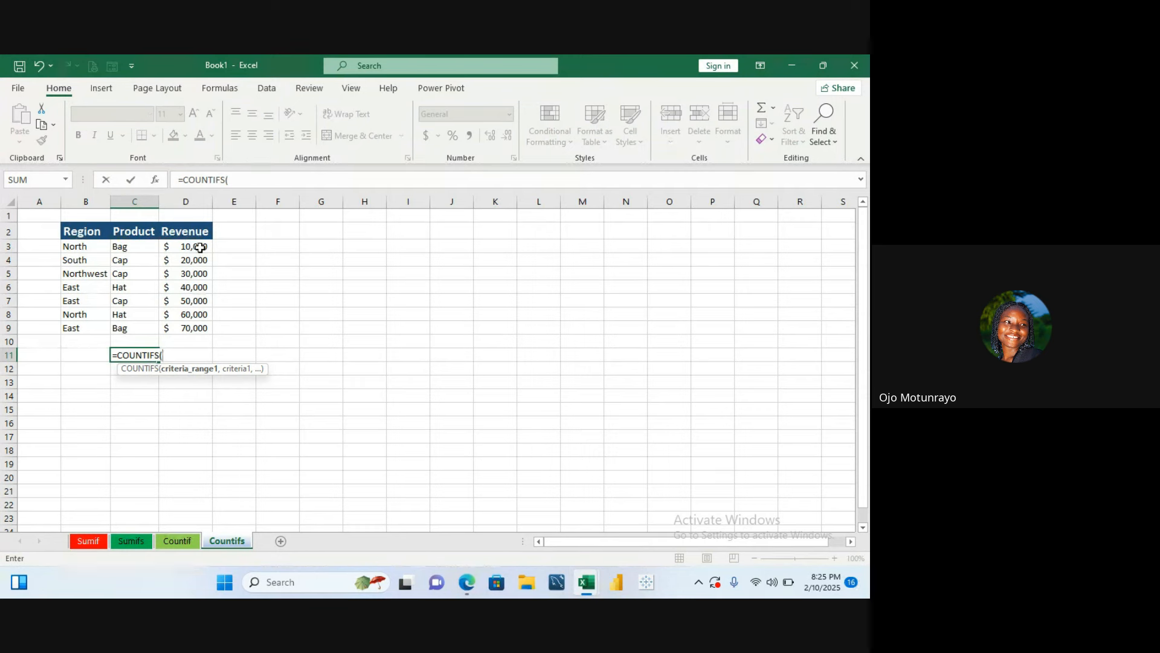
- Try selecting D3:D9 as the first criteria range, then cancel the formula
mouse_move(199, 246)
mouse_down()
mouse_move(196, 340)
mouse_move(187, 324)
mouse_up()
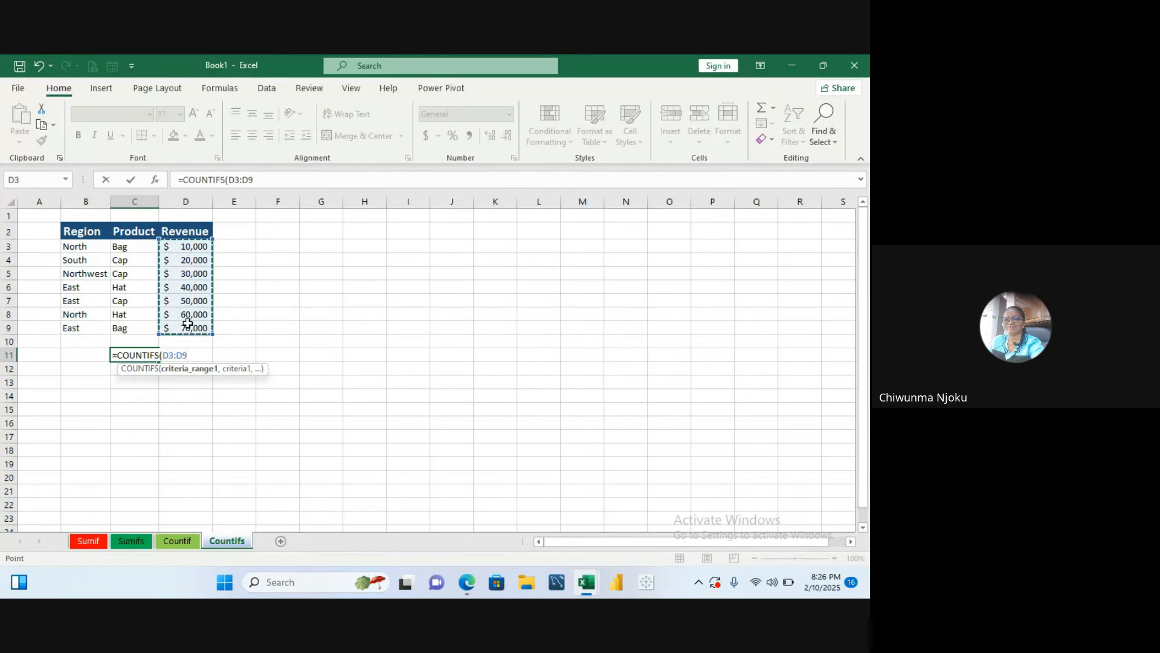
text(,)
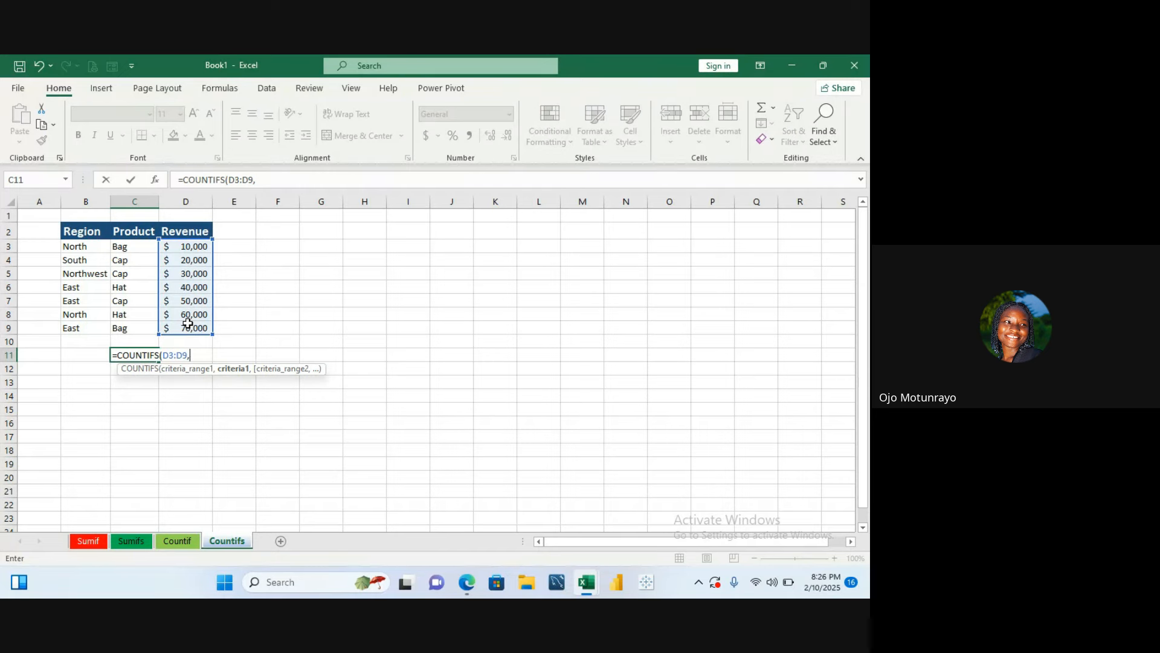
key(BackSpace)
key(BackSpace)
key(BackSpace)
key(BackSpace)
key(BackSpace)
key(BackSpace)
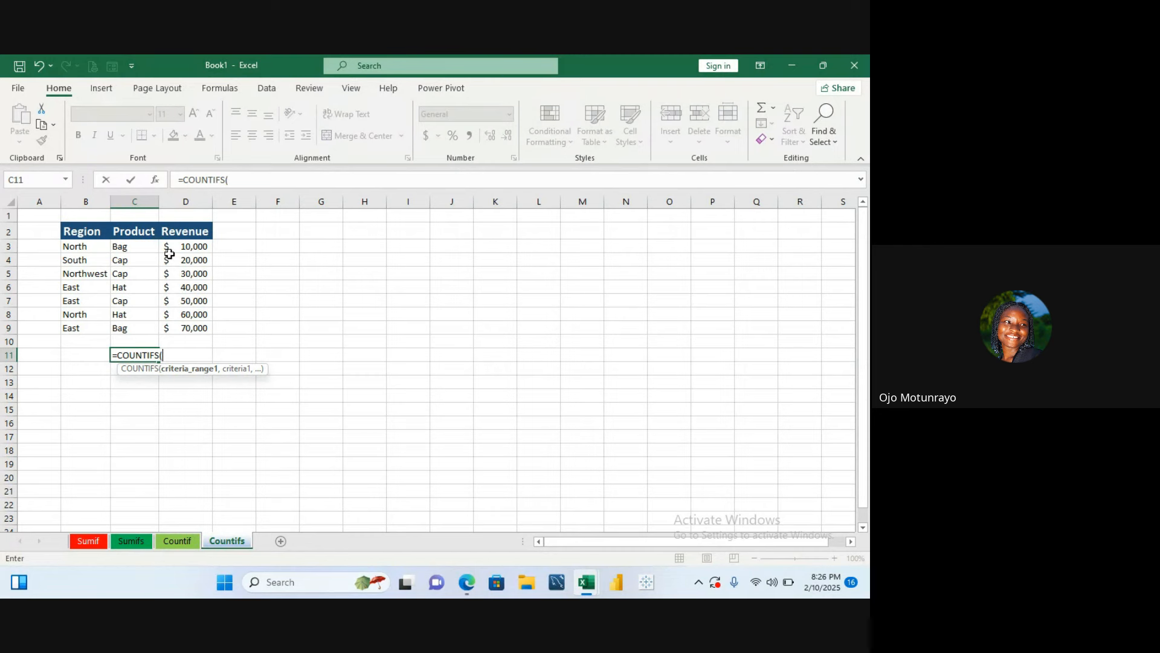
drag(170, 246, 176, 325)
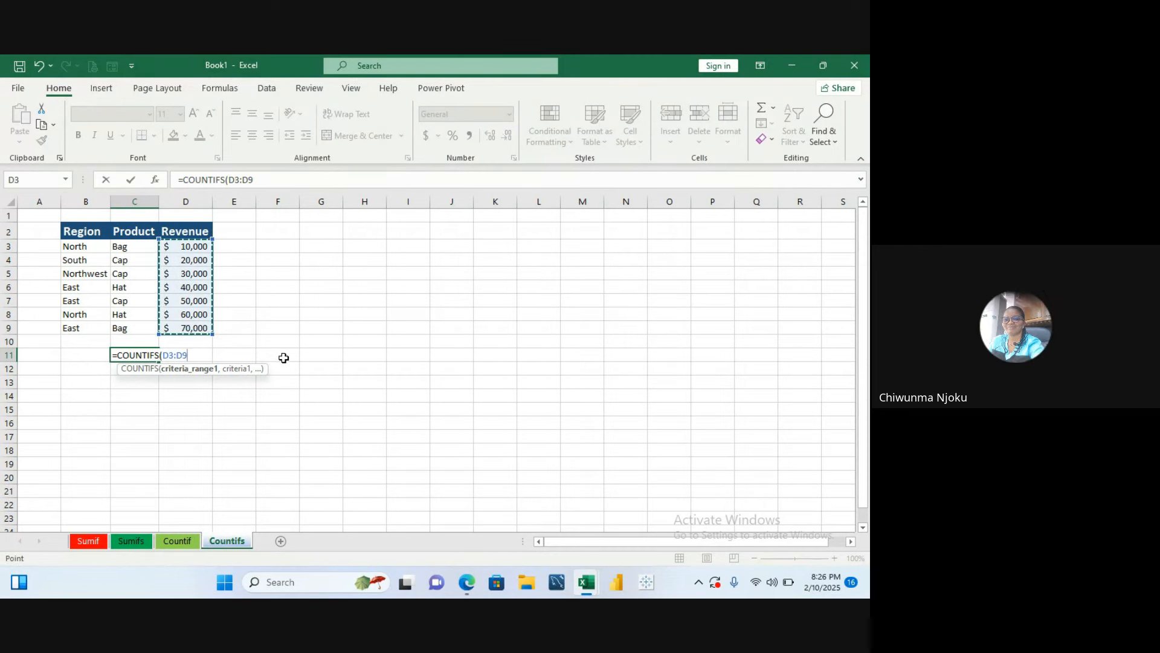
key(Escape)
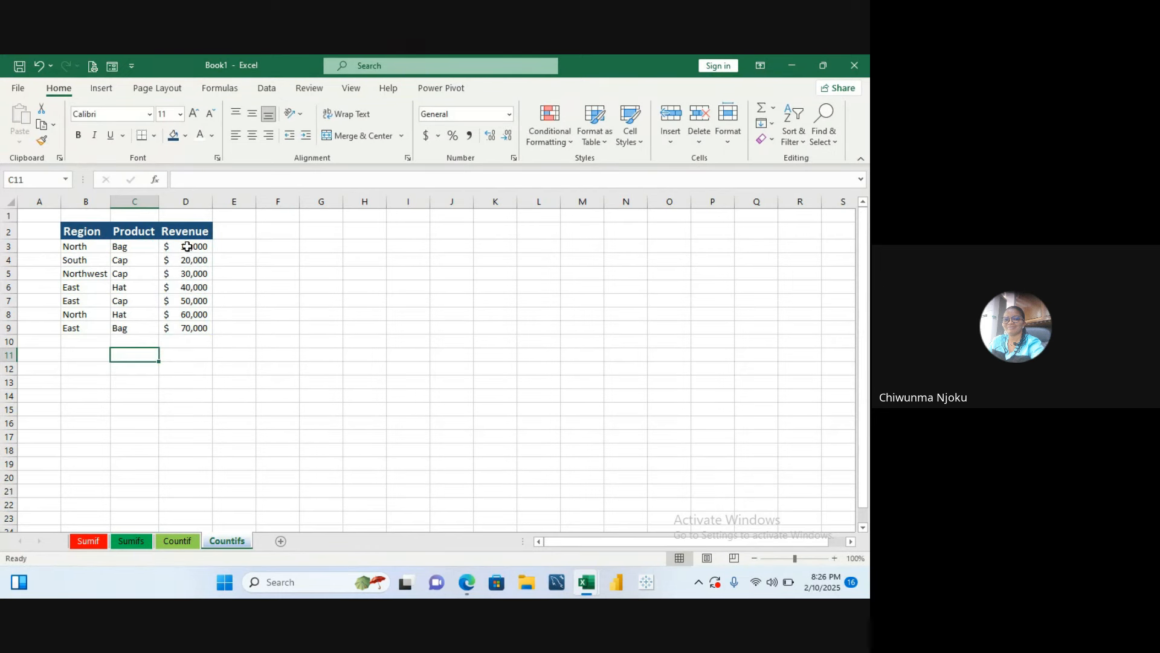
- Format the Revenue values in D3:D10 as Number with no decimal places
drag(184, 245, 177, 339)
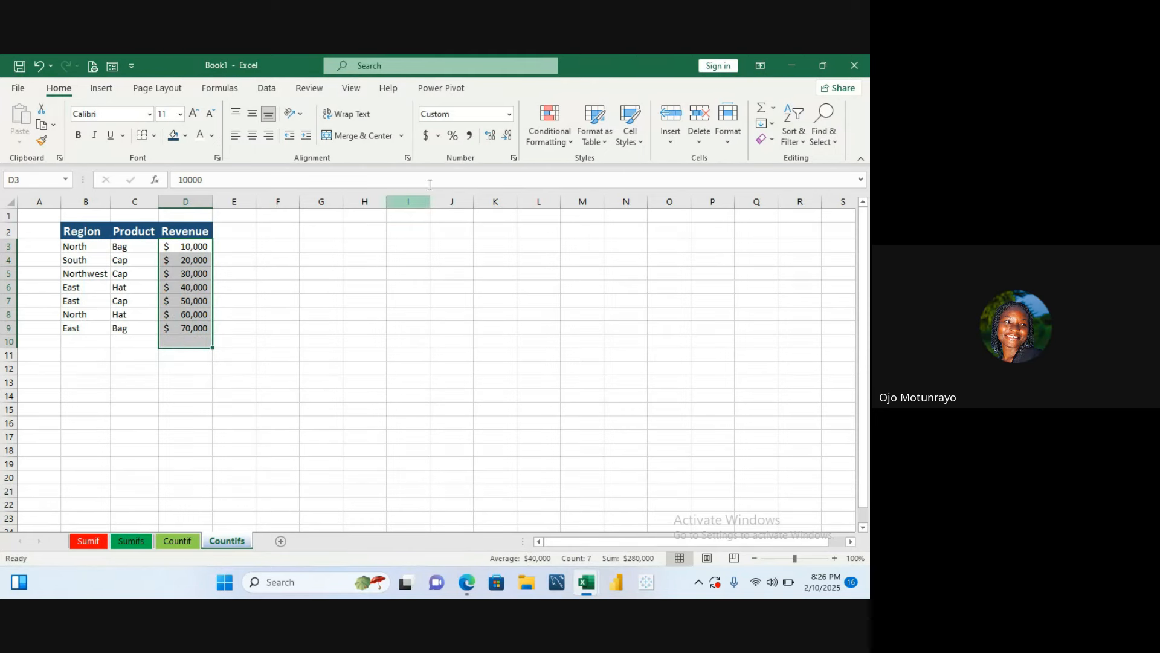
click(423, 141)
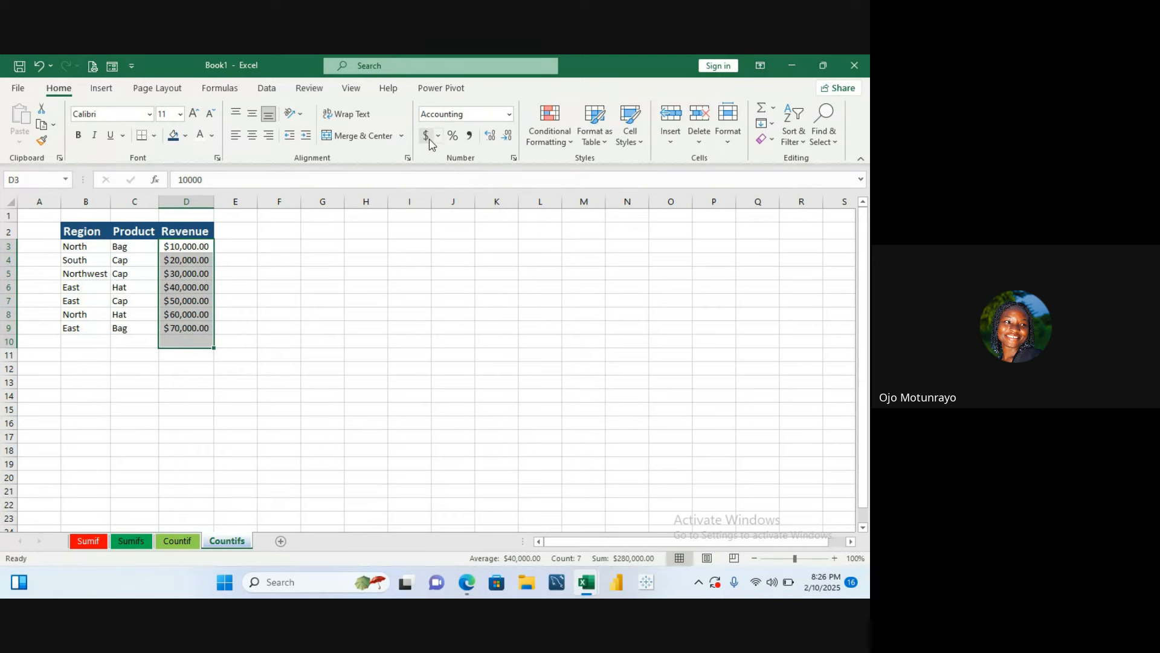
click(438, 137)
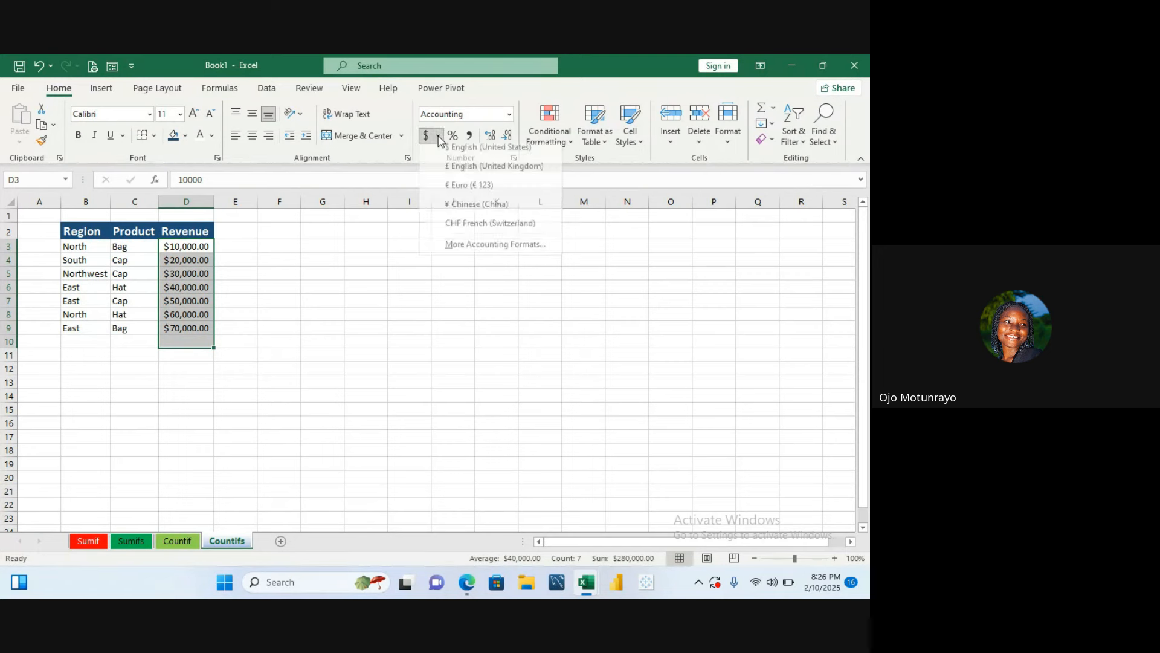
click(509, 113)
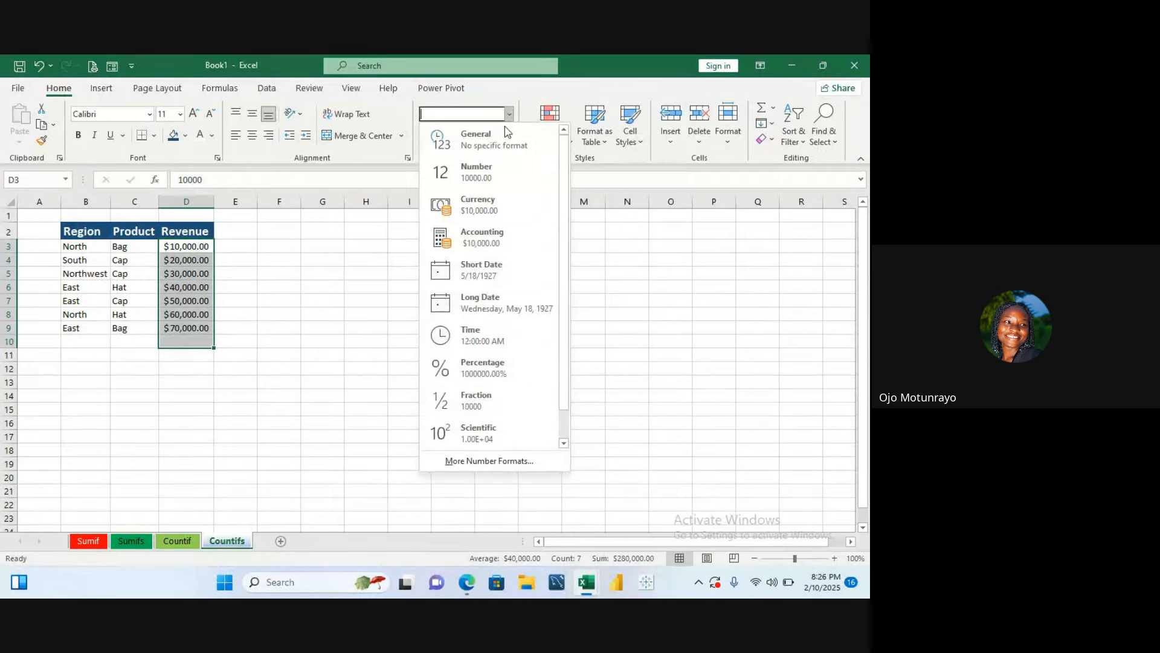
click(487, 173)
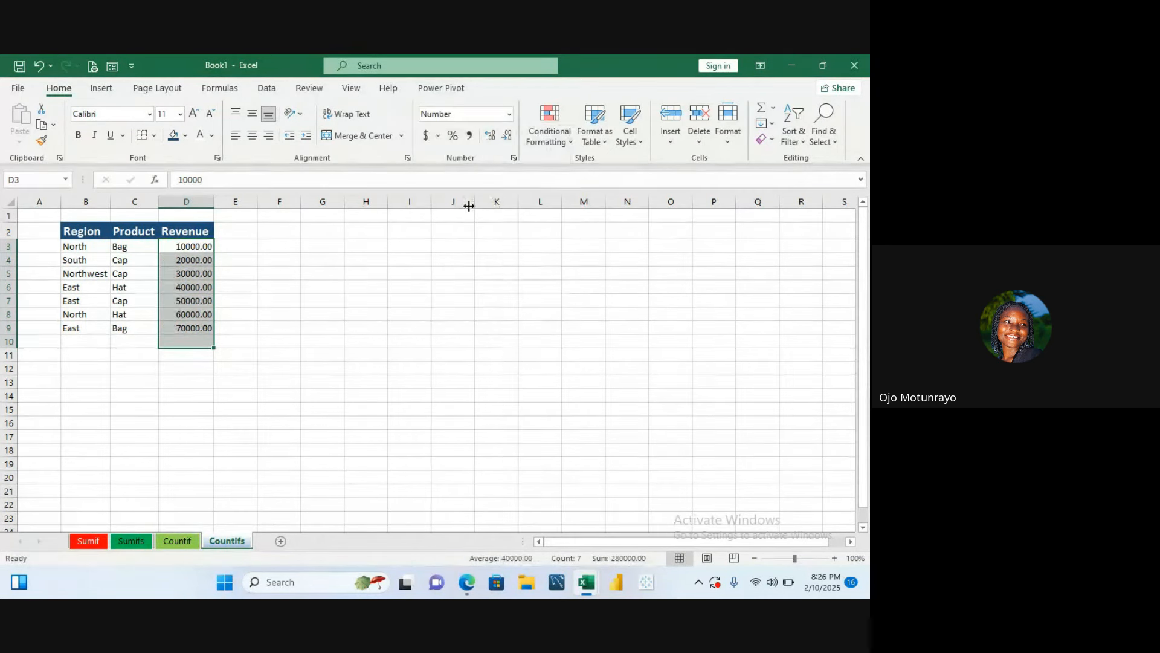
click(506, 136)
click(506, 135)
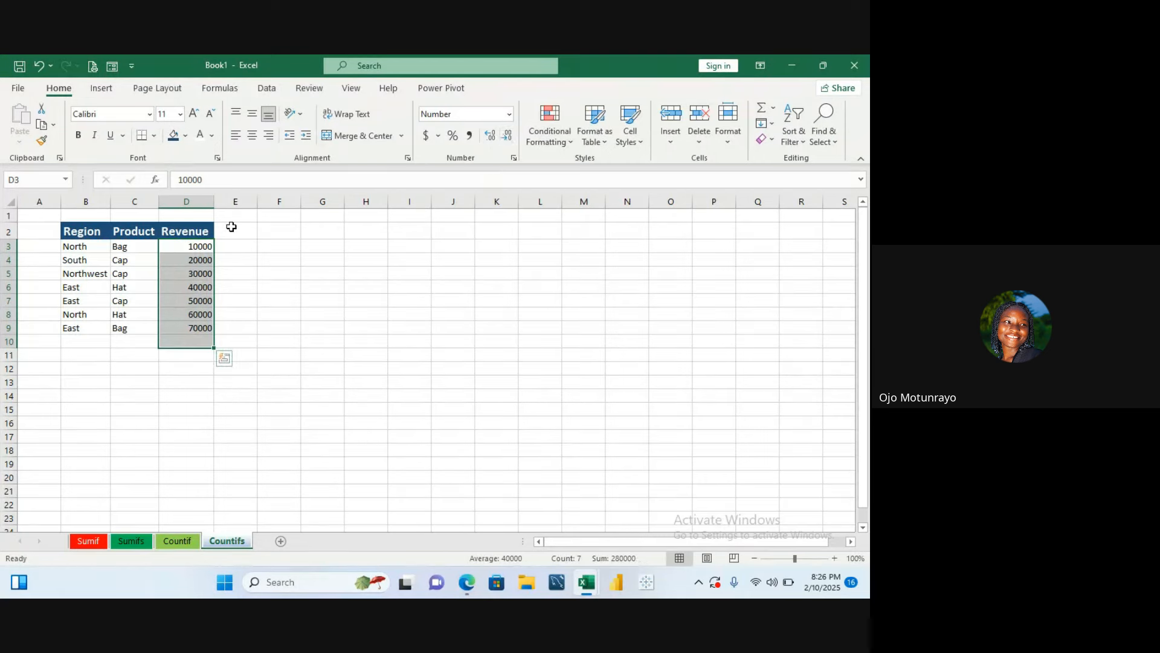
- Rename the column header in D2 to Quantity
double_click(203, 229)
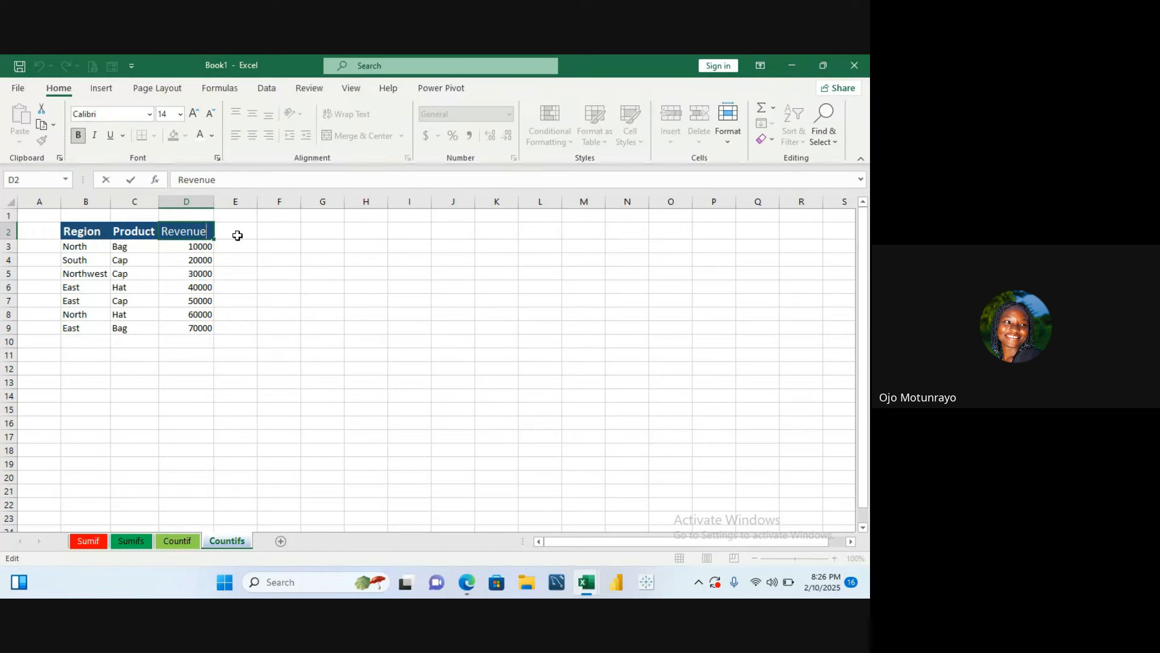
key(BackSpace)
key(BackSpace)
key(BackSpace)
key(BackSpace)
key(BackSpace)
key(BackSpace)
text(Q)
key(BackSpace)
key(BackSpace)
text(Quantity)
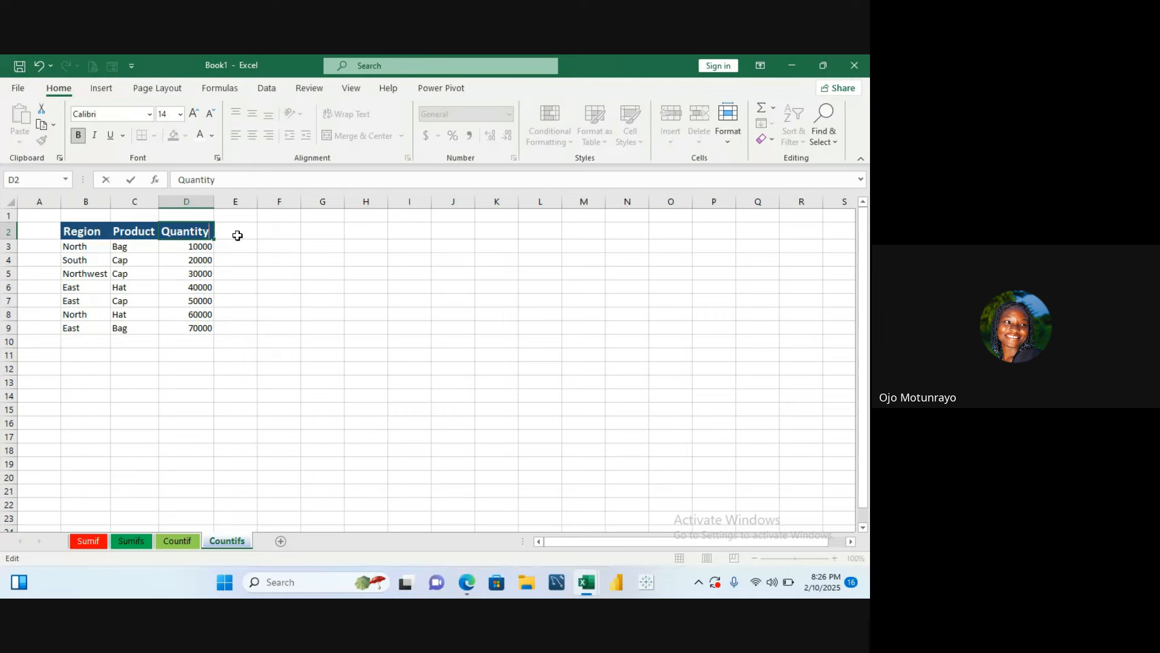
key(Return)
click(238, 256)
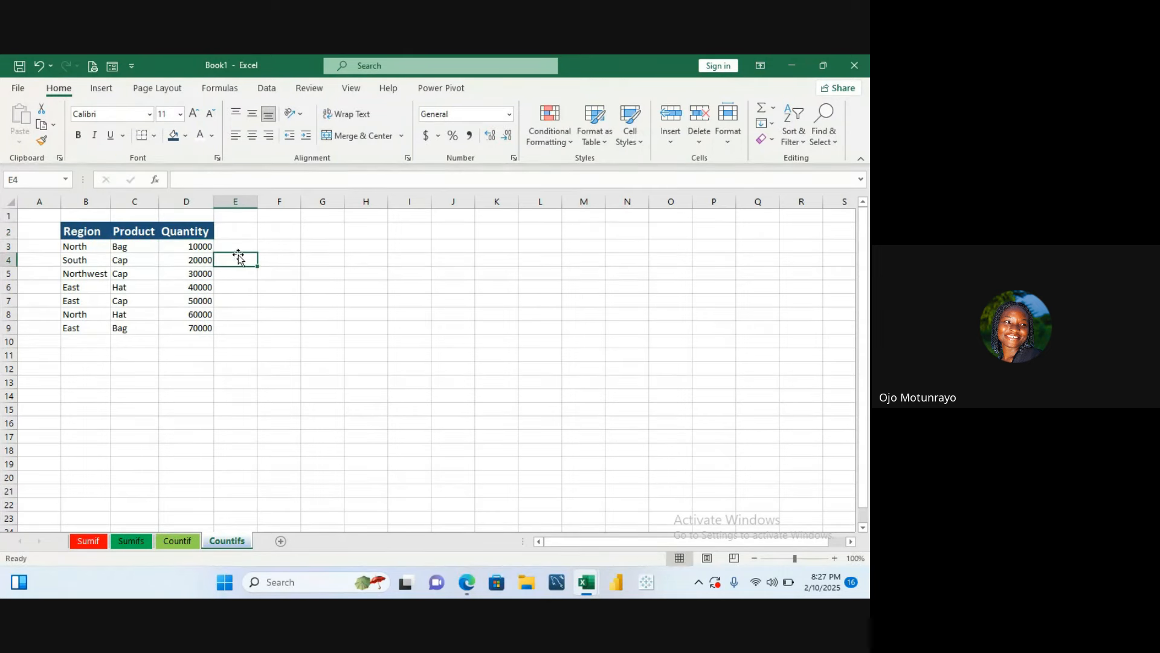
click(188, 356)
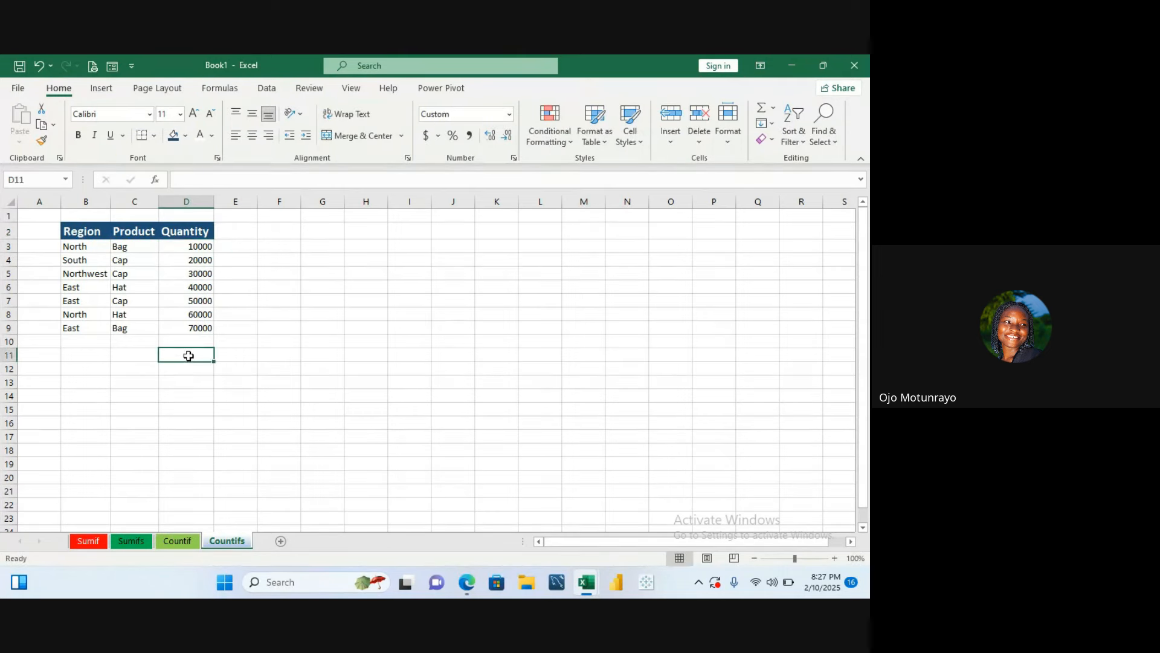
text(=count)
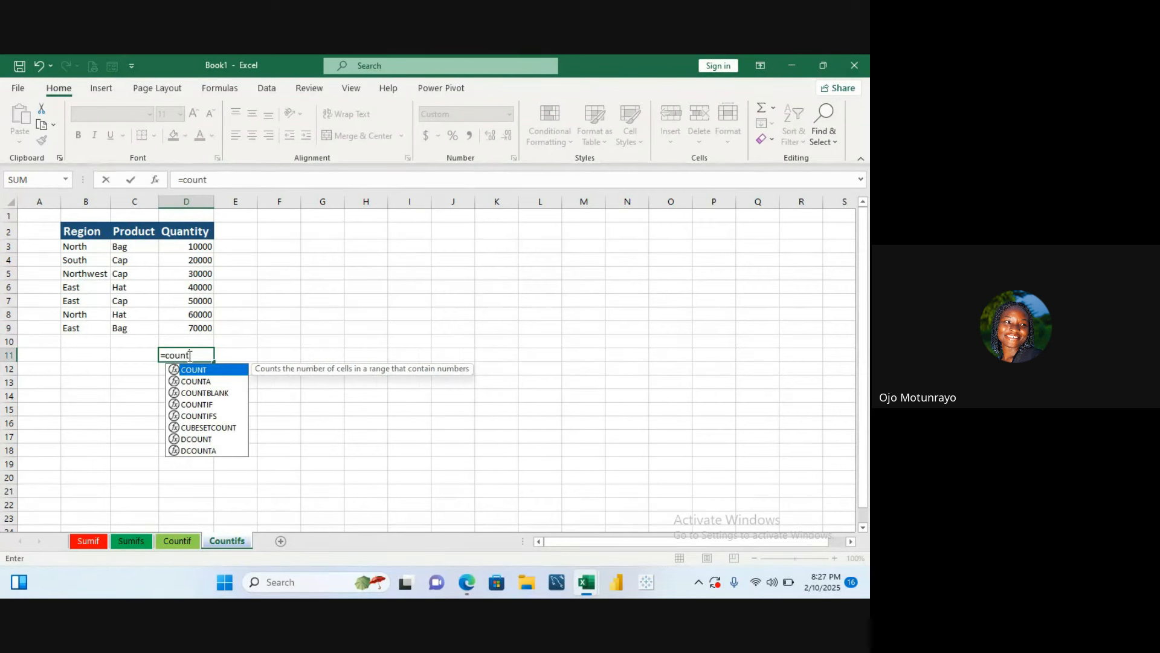
double_click(206, 416)
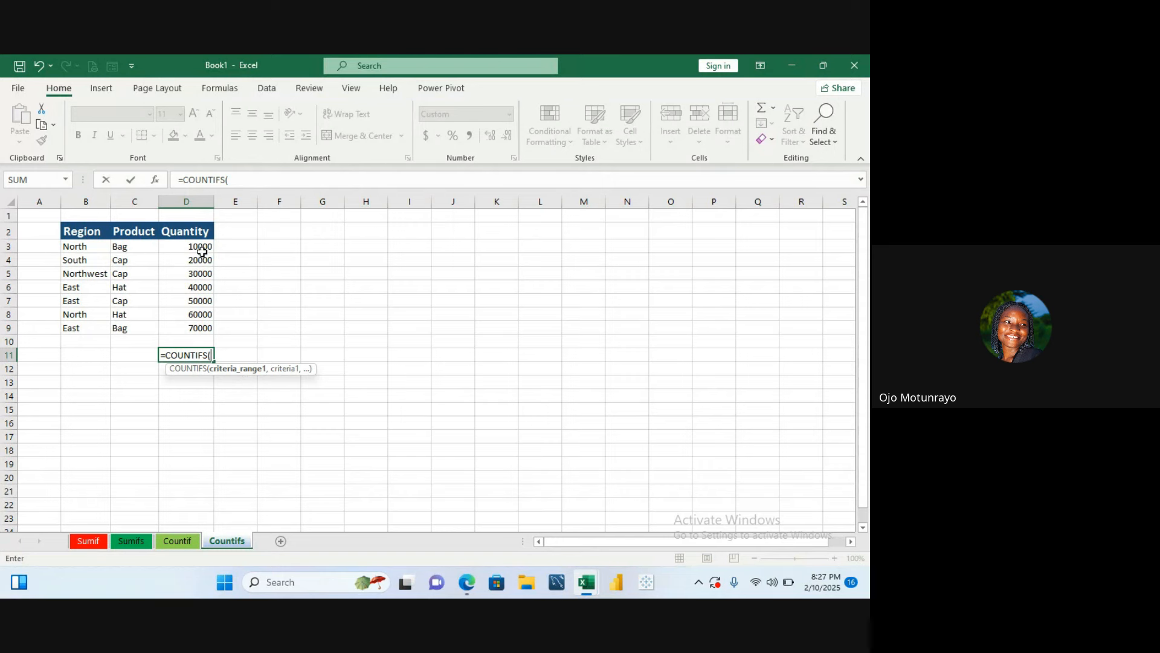
drag(201, 247, 198, 293)
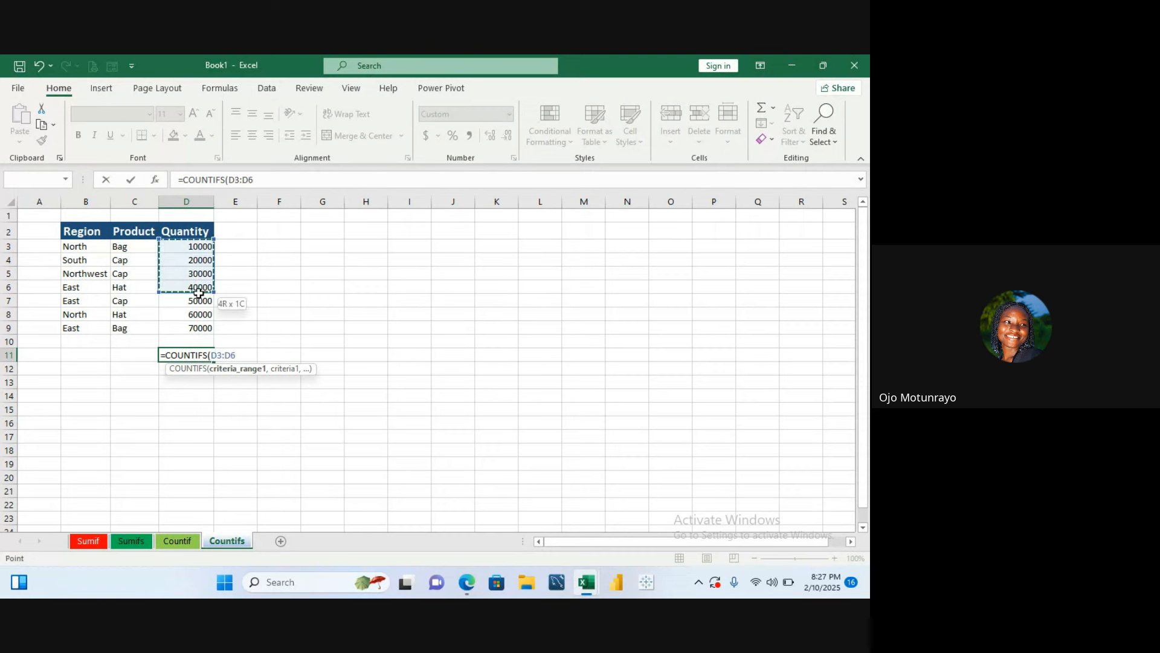
drag(198, 293, 200, 316)
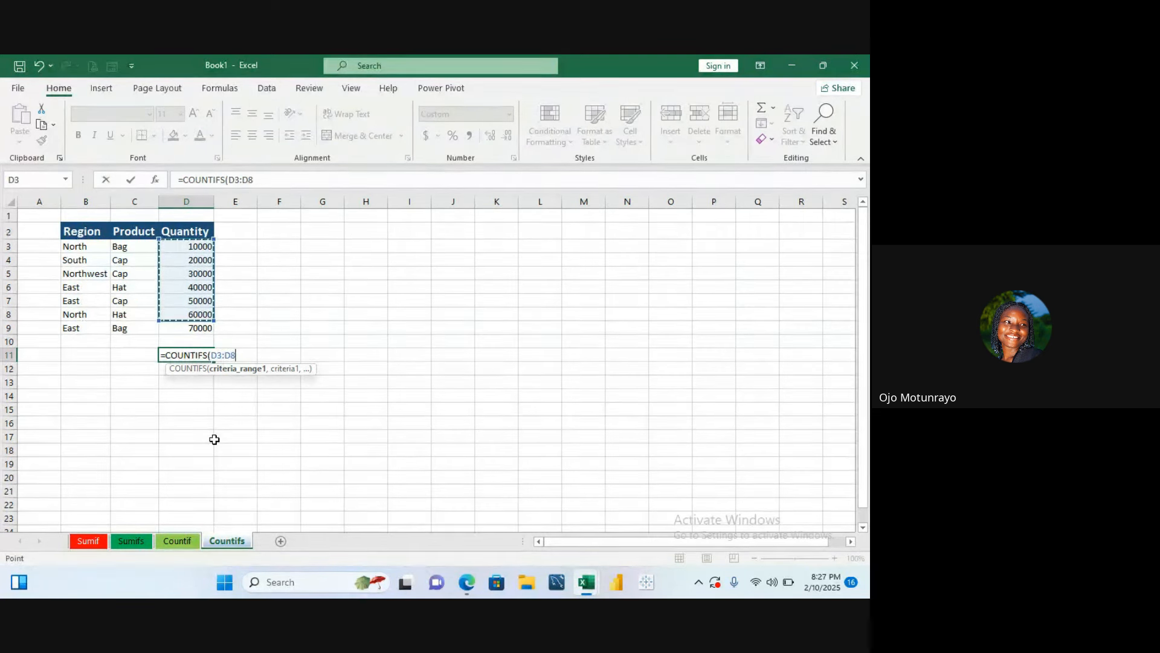
key(BackSpace)
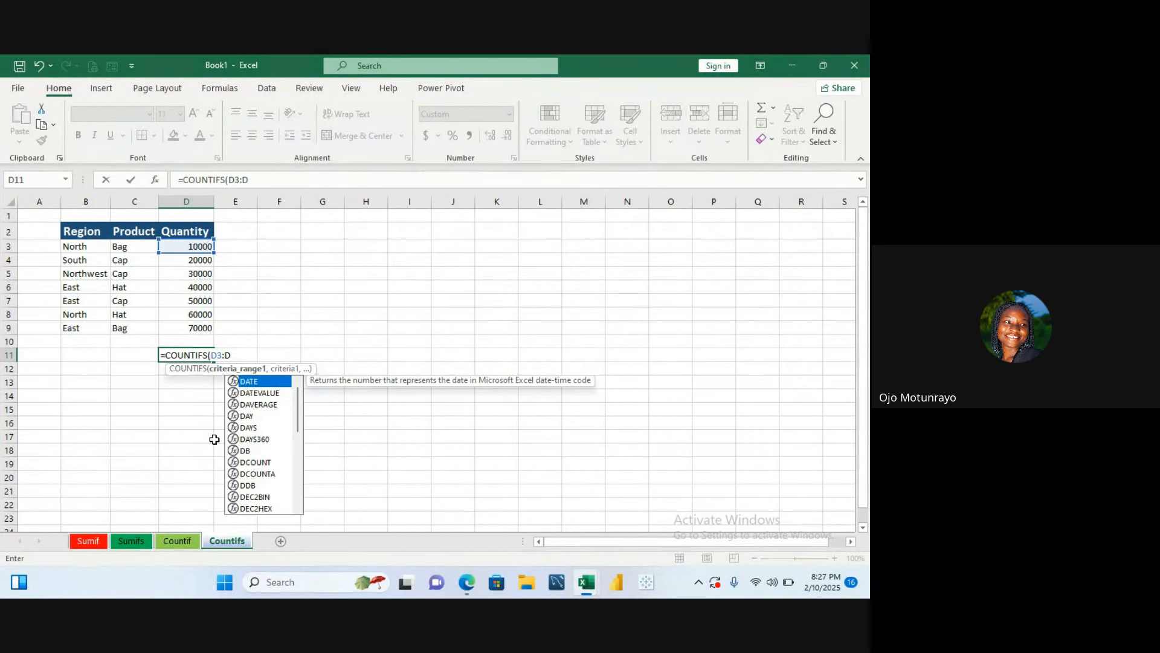
text(9,)
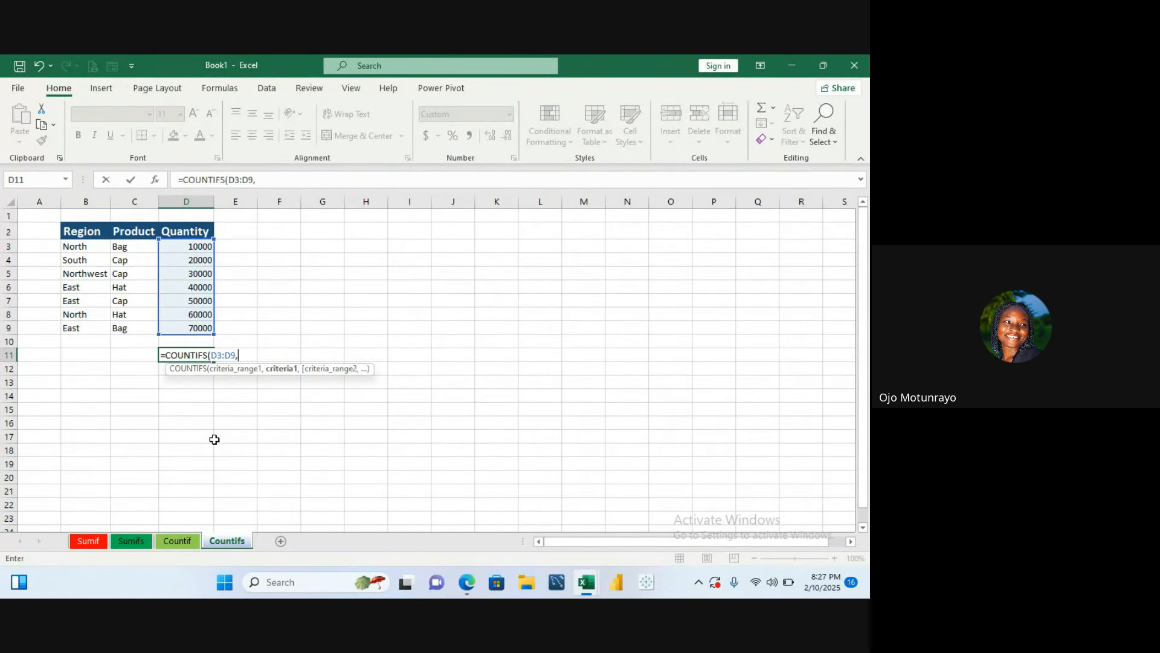
scroll(214, 439, down, 2)
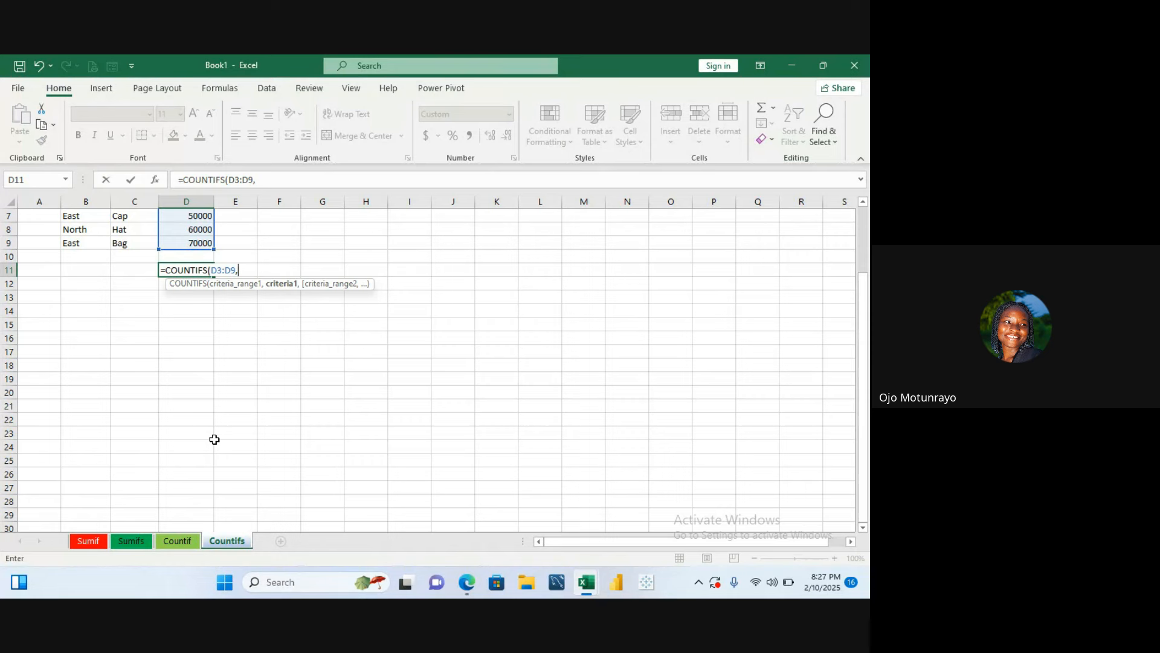
click(243, 216)
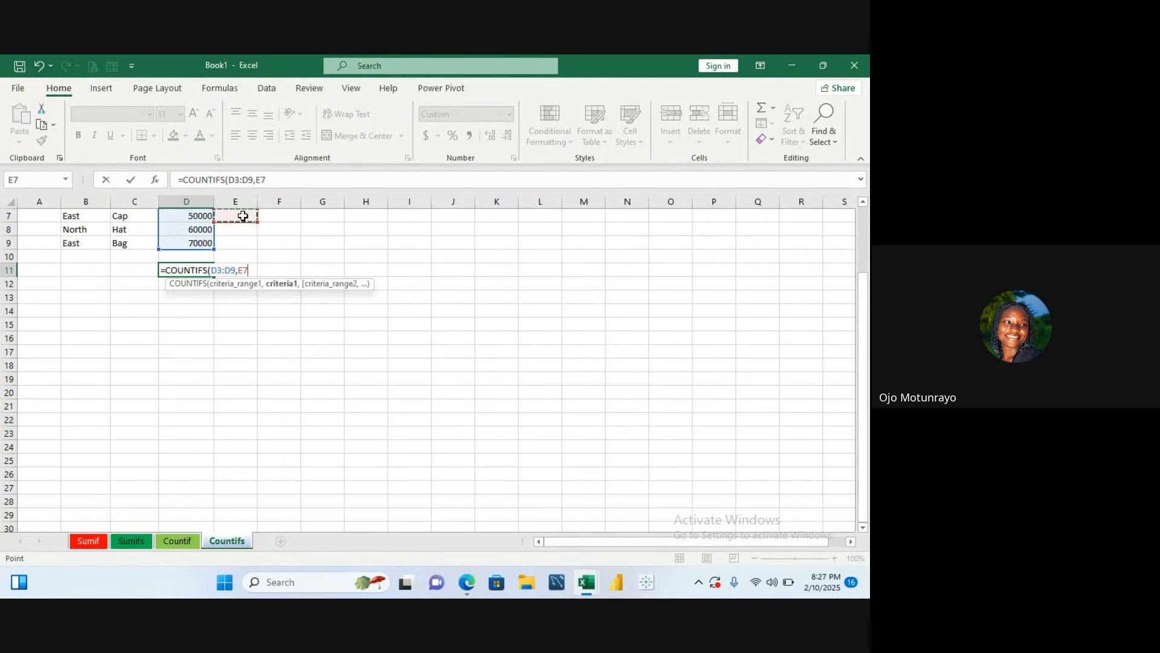
key(Up)
key(Up)
key(Up)
key(Up)
key(Up)
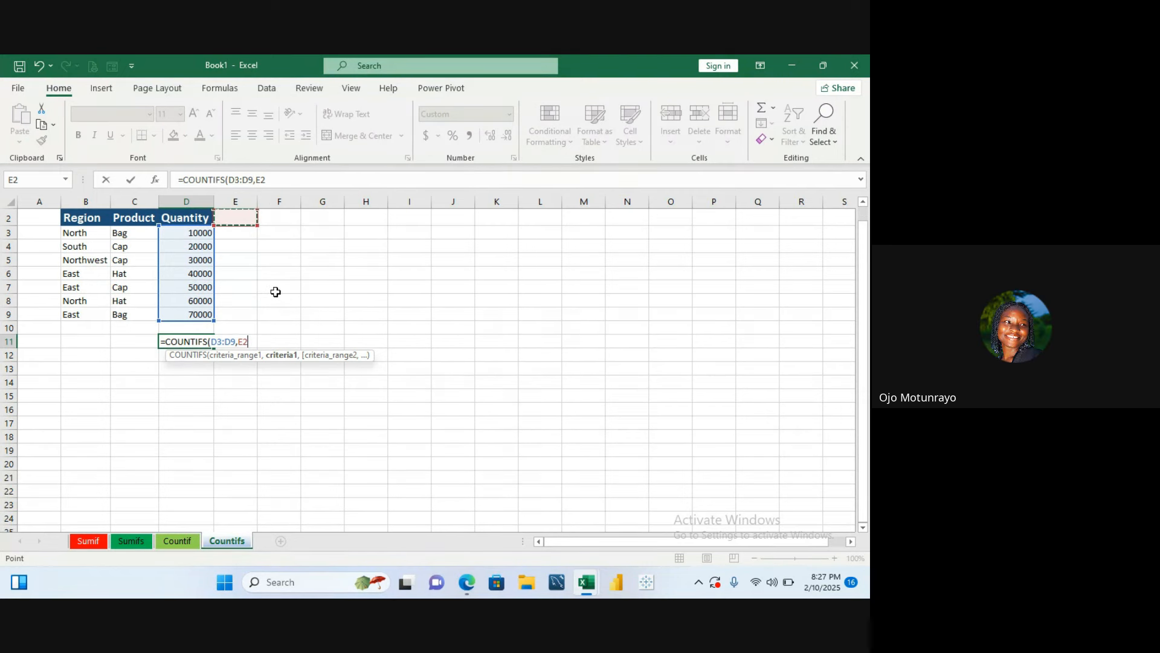
key(Escape)
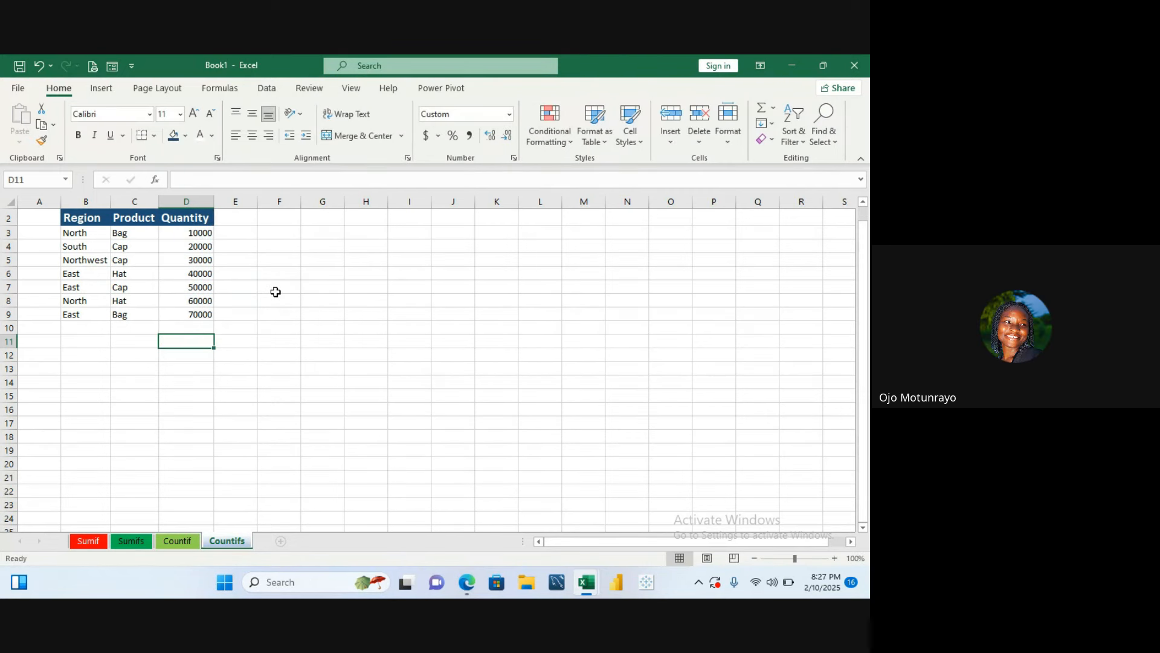
- Start a COUNTIFS formula in D11 with D3:D9 as the first criteria range and ">10000" as its criterion
click(510, 116)
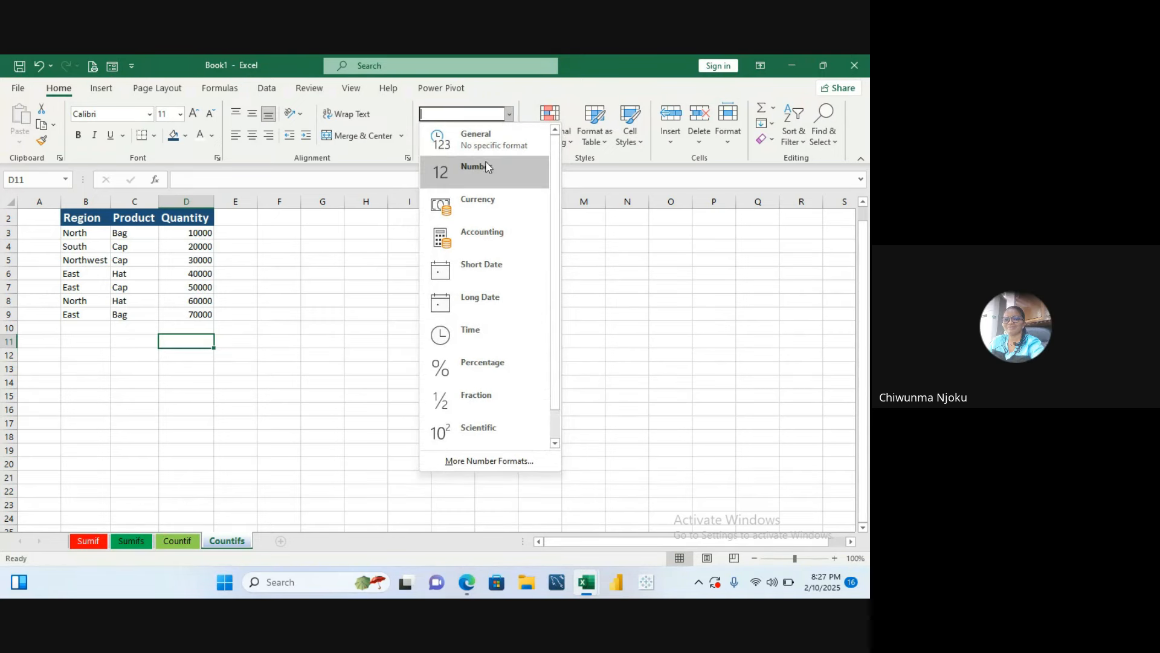
click(231, 272)
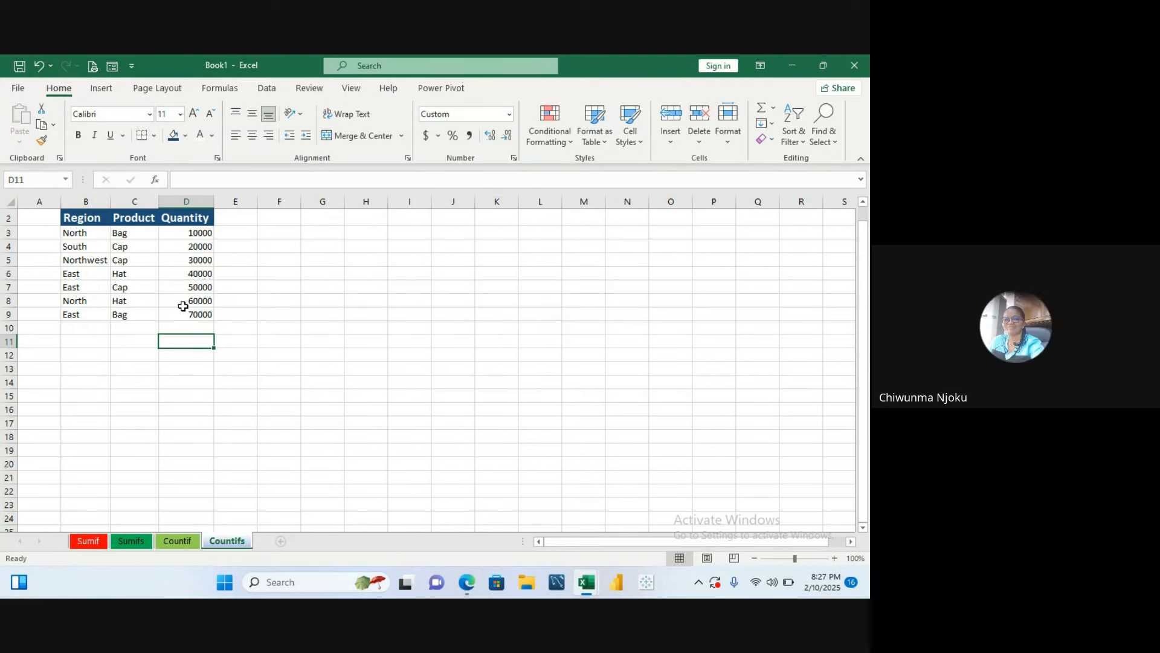
text(=)
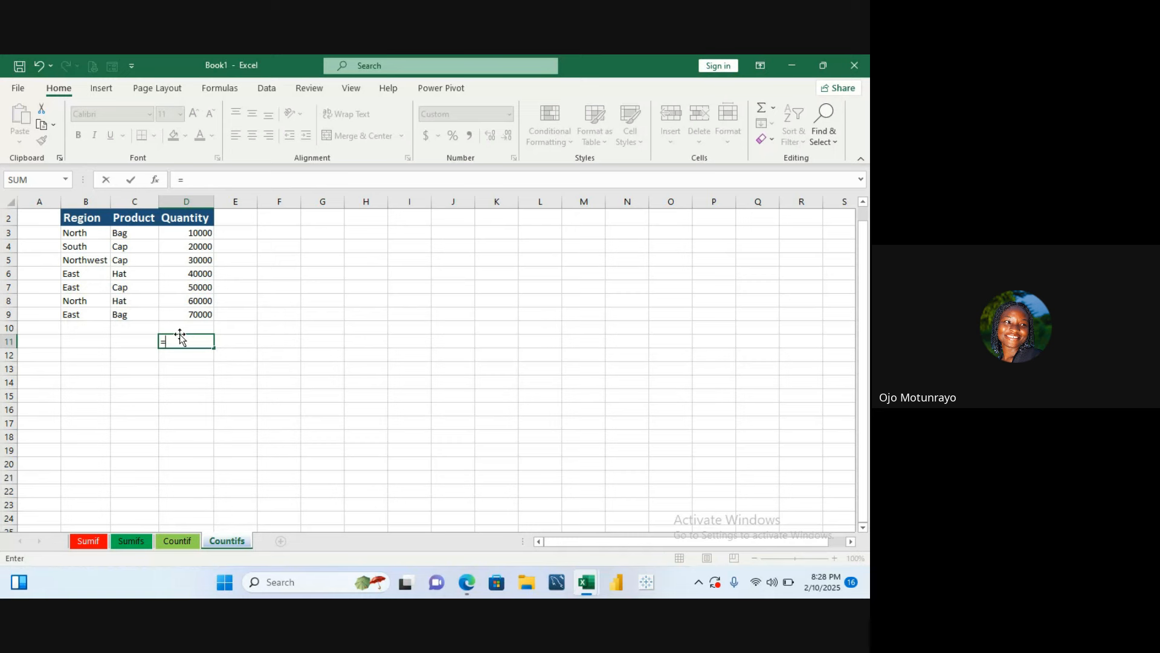
text(count)
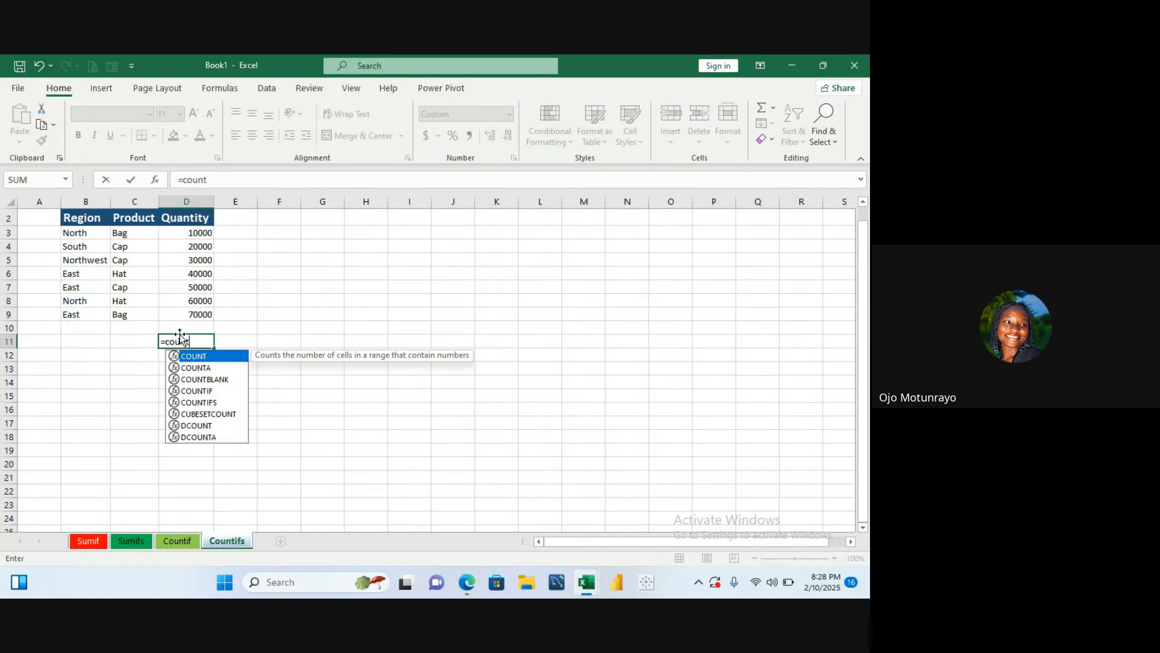
text(ifs)
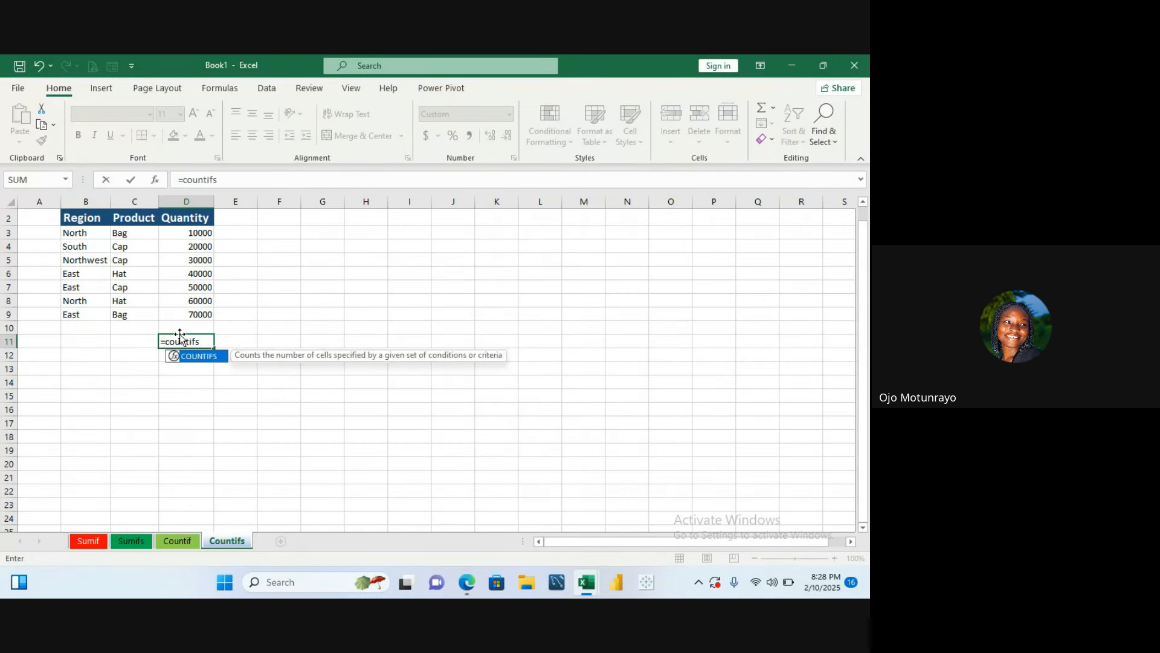
double_click(193, 360)
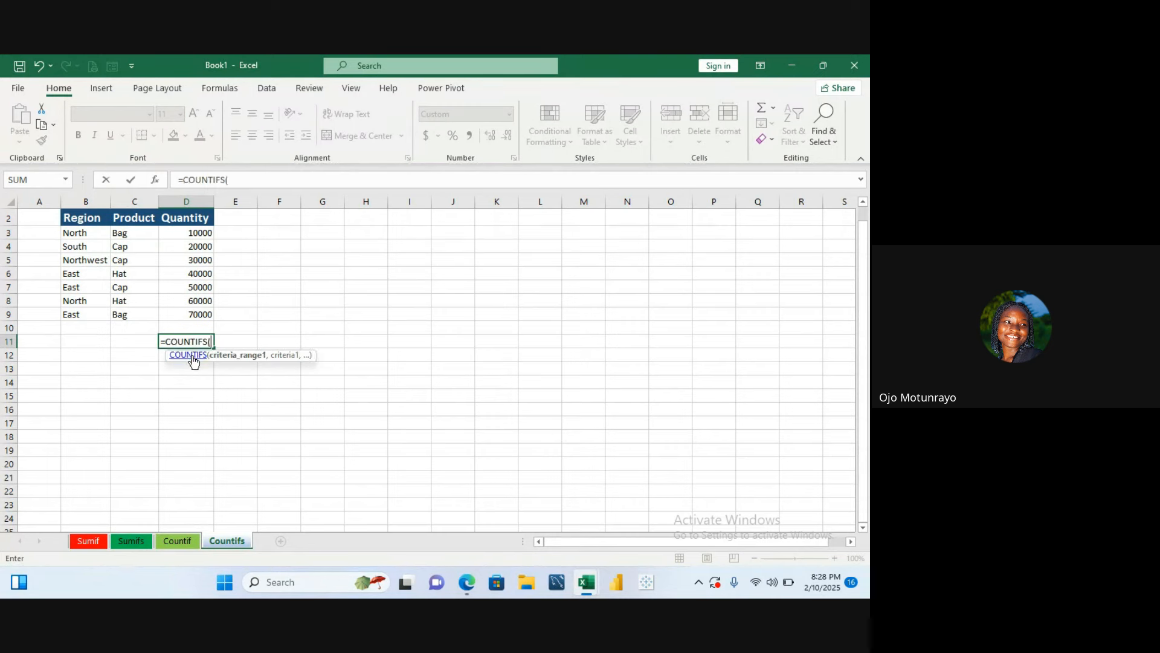
drag(191, 232, 205, 309)
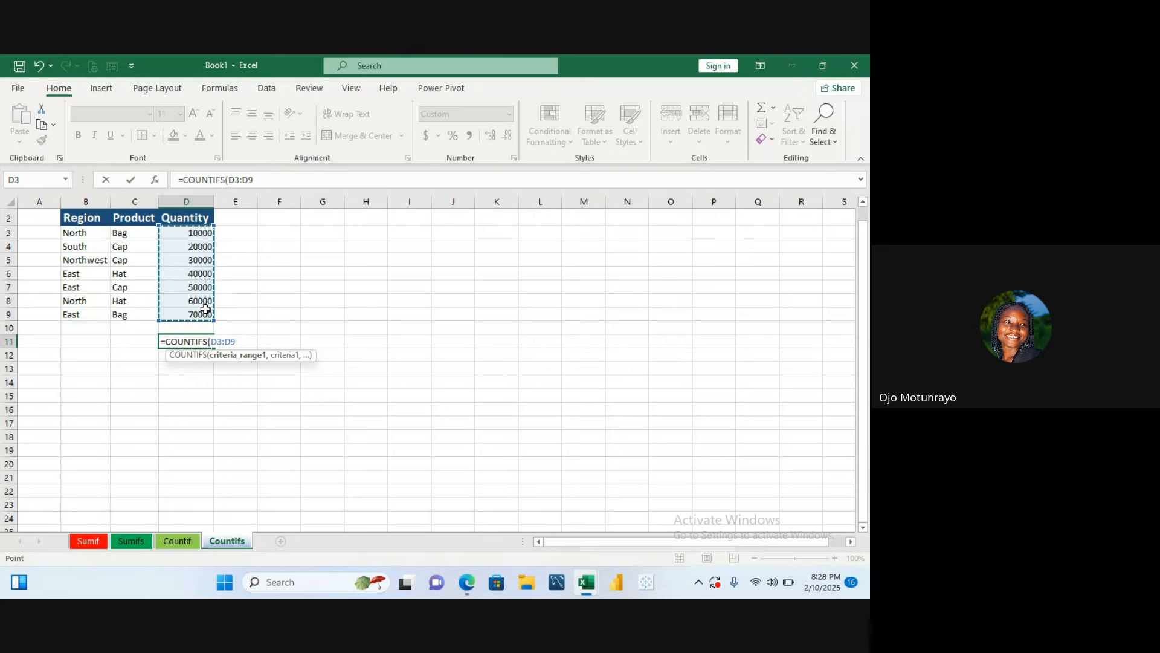
text(,>")
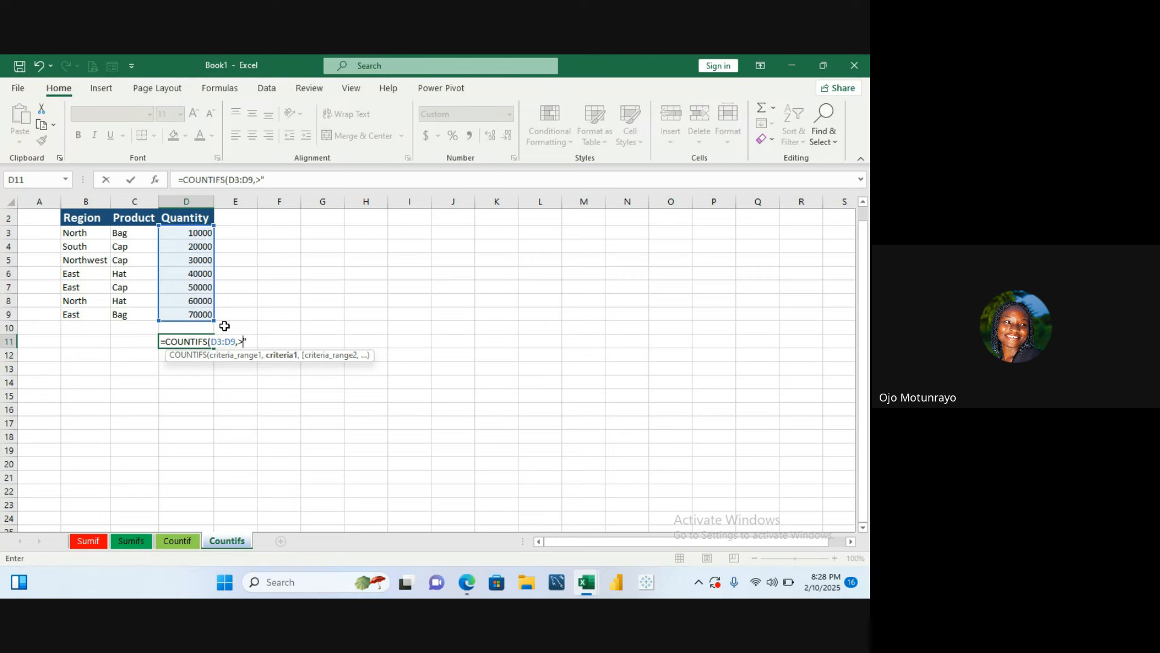
key(BackSpace)
text(">1000)
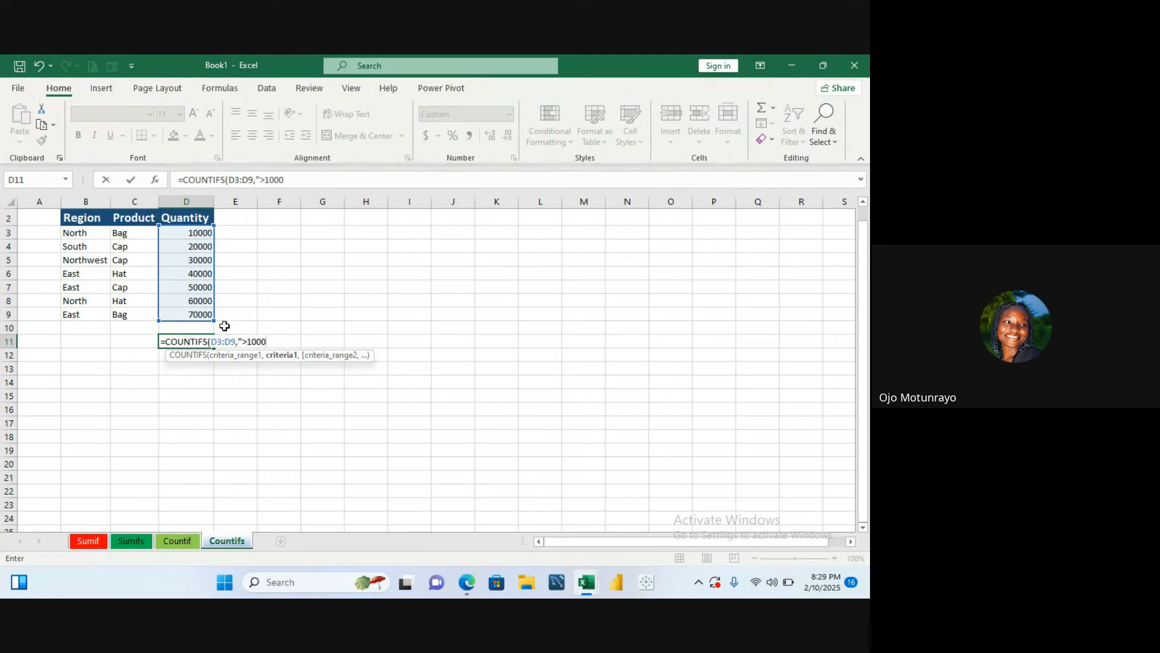
text(0)
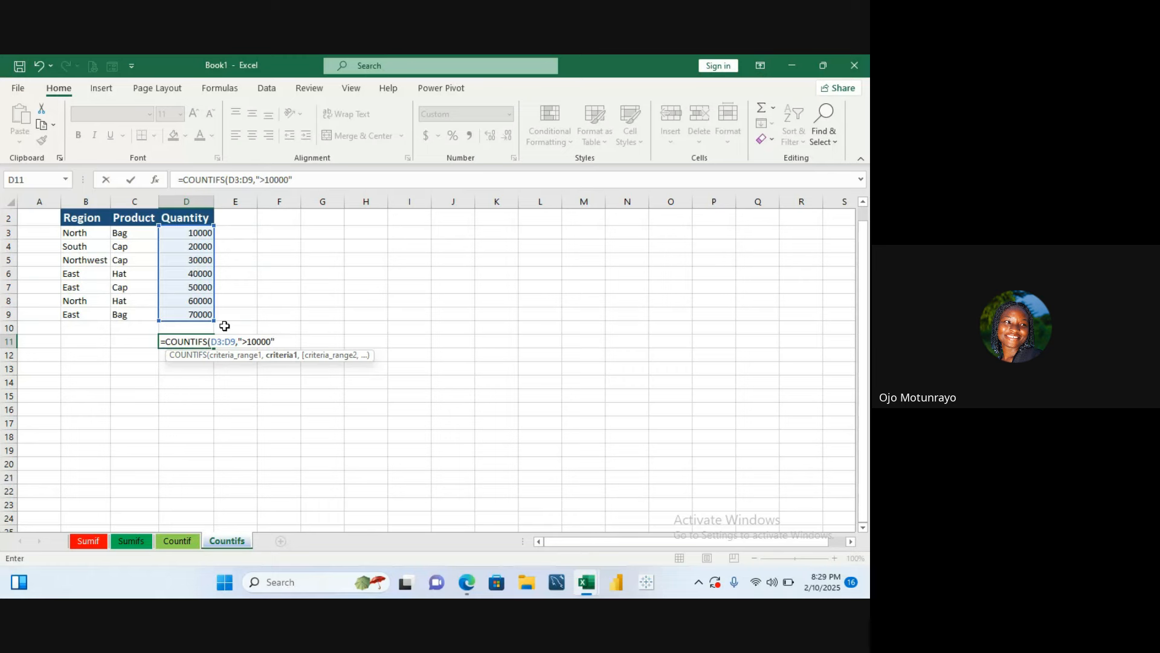
text(",)
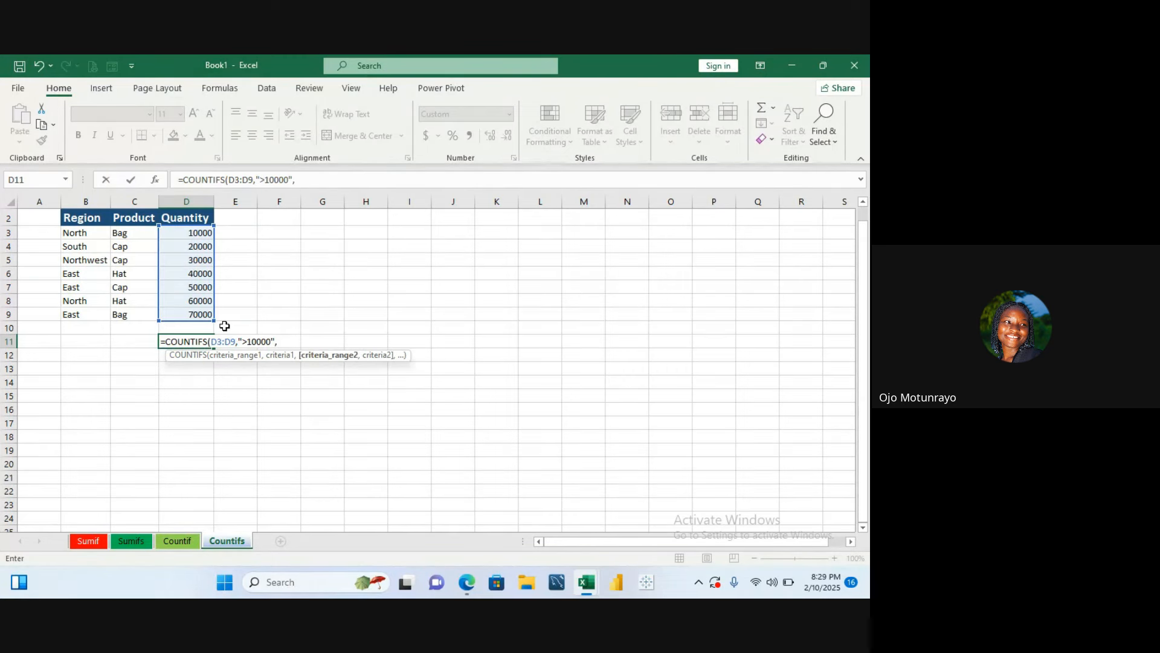
- Add the Product range C3:C9 as the second criteria range with C4 as its criterion, and confirm the formula
scroll(194, 302, up, 1)
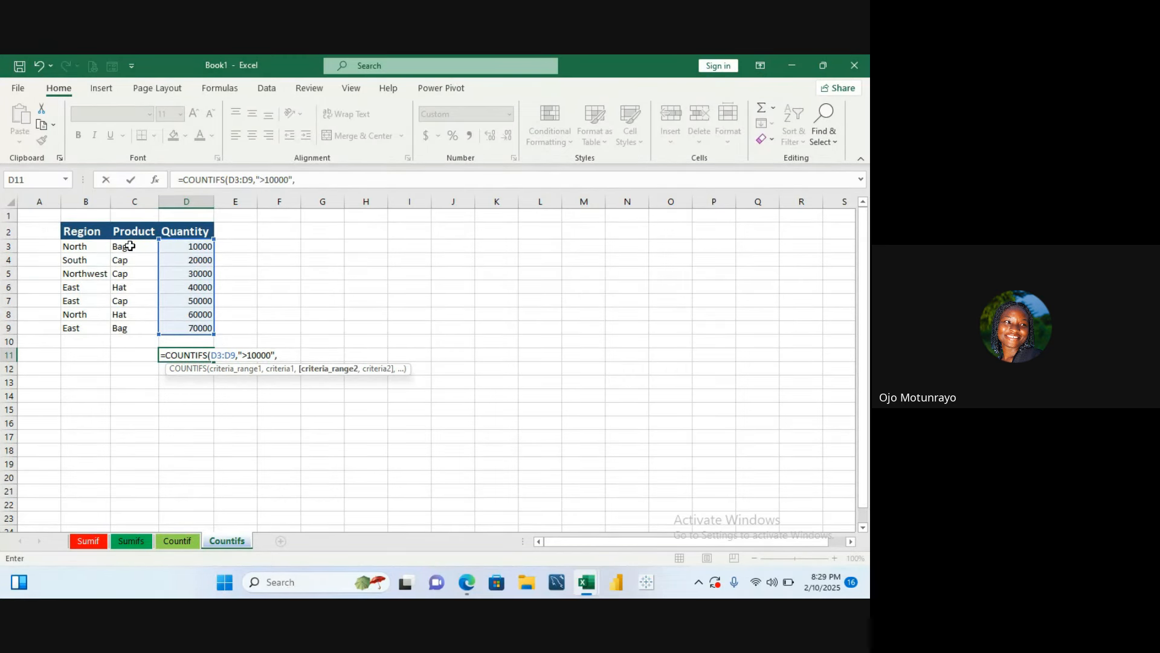
drag(125, 248, 127, 320)
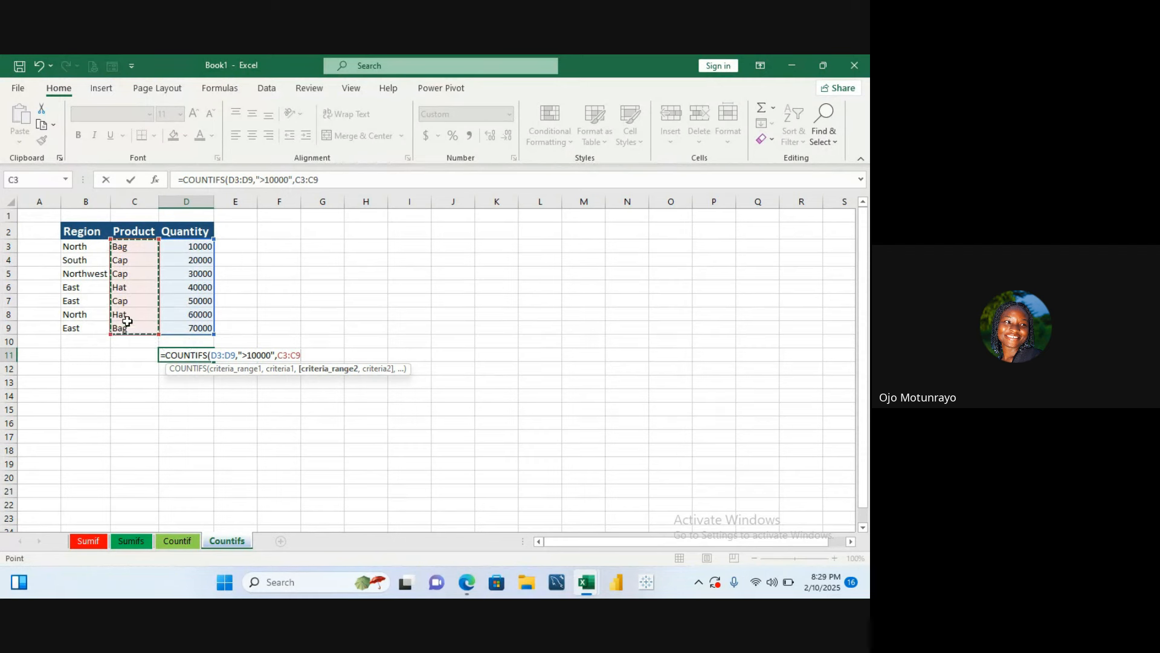
text(,)
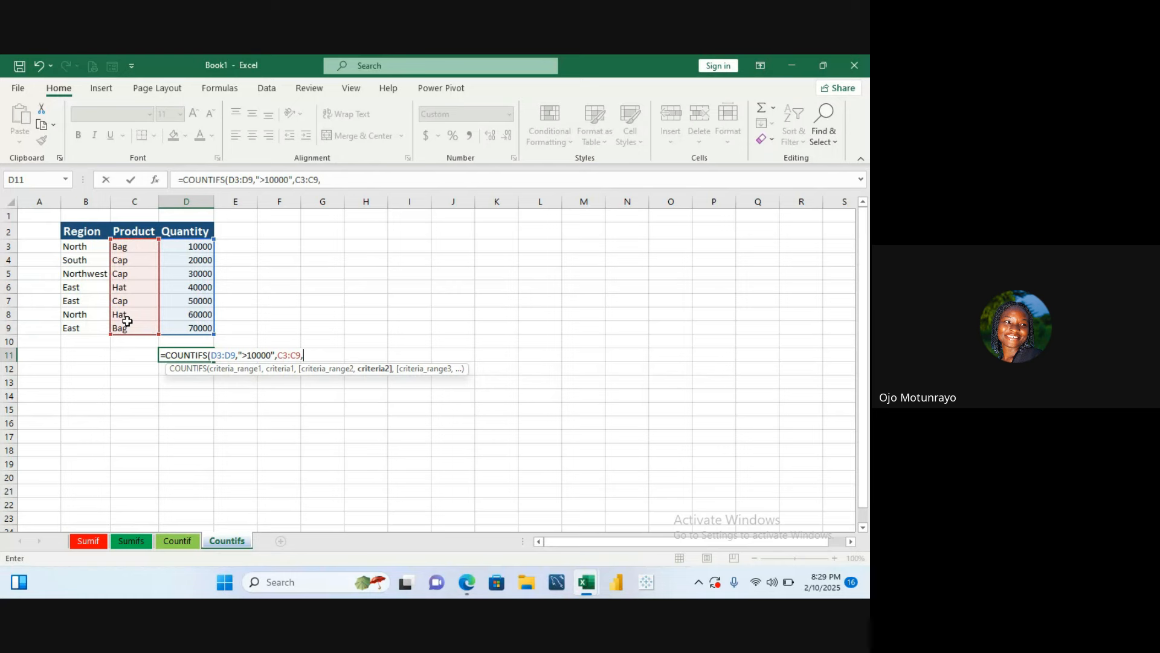
click(139, 261)
key(Return)
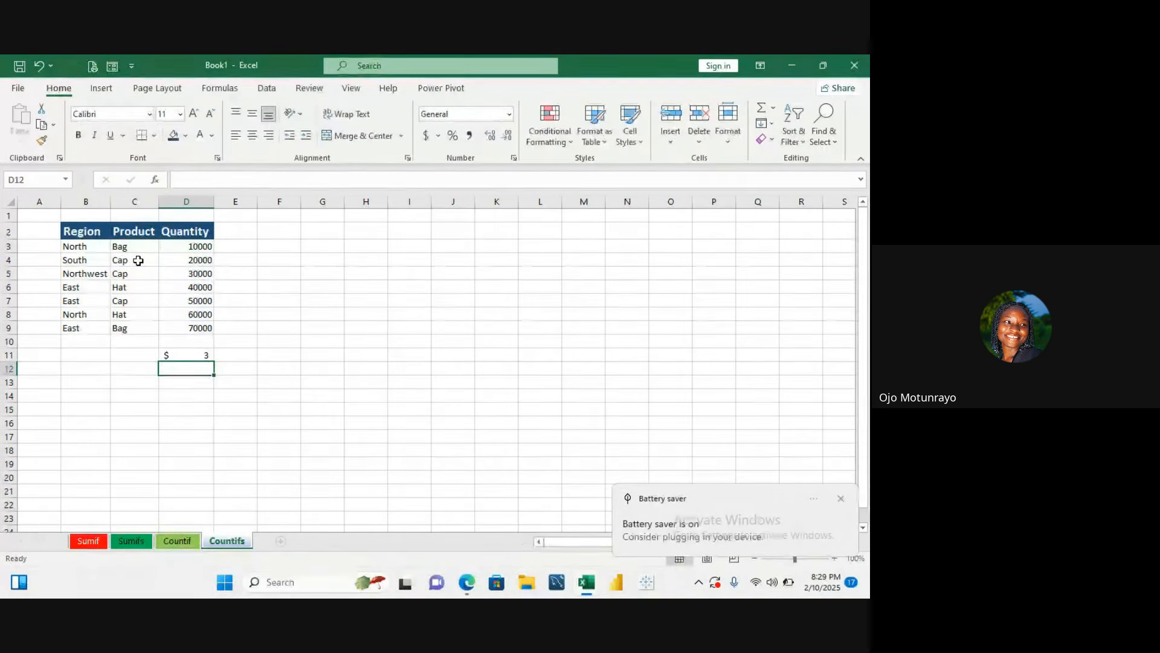
- Open the COUNTIFS formula in D11 for editing to review its references
click(193, 356)
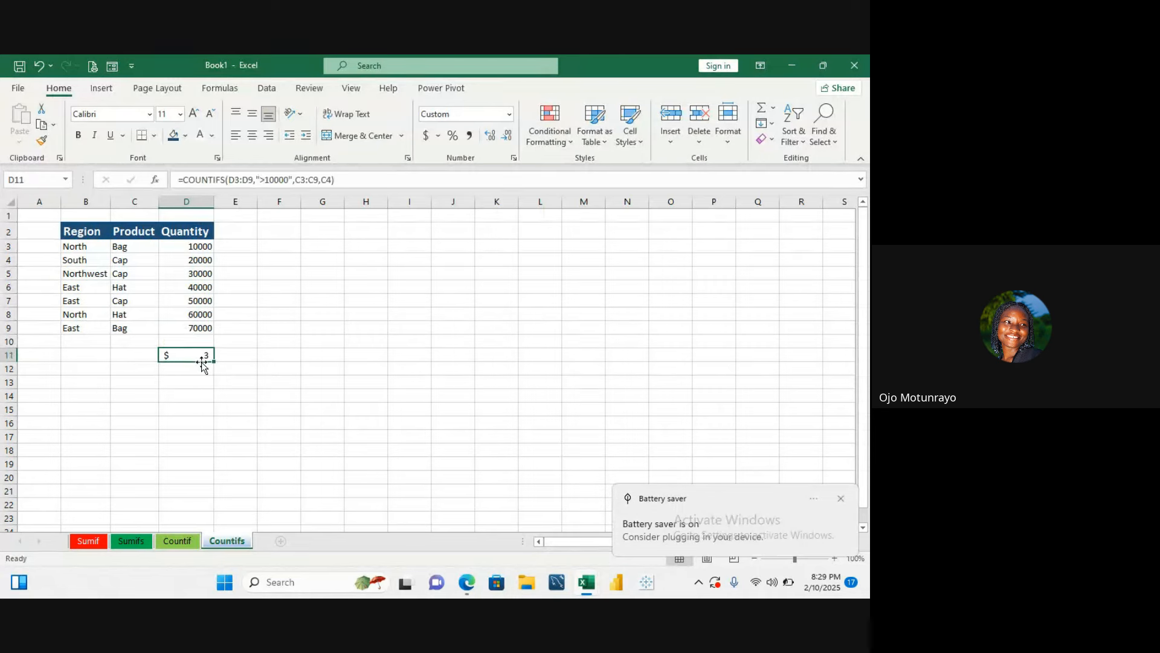
double_click(200, 356)
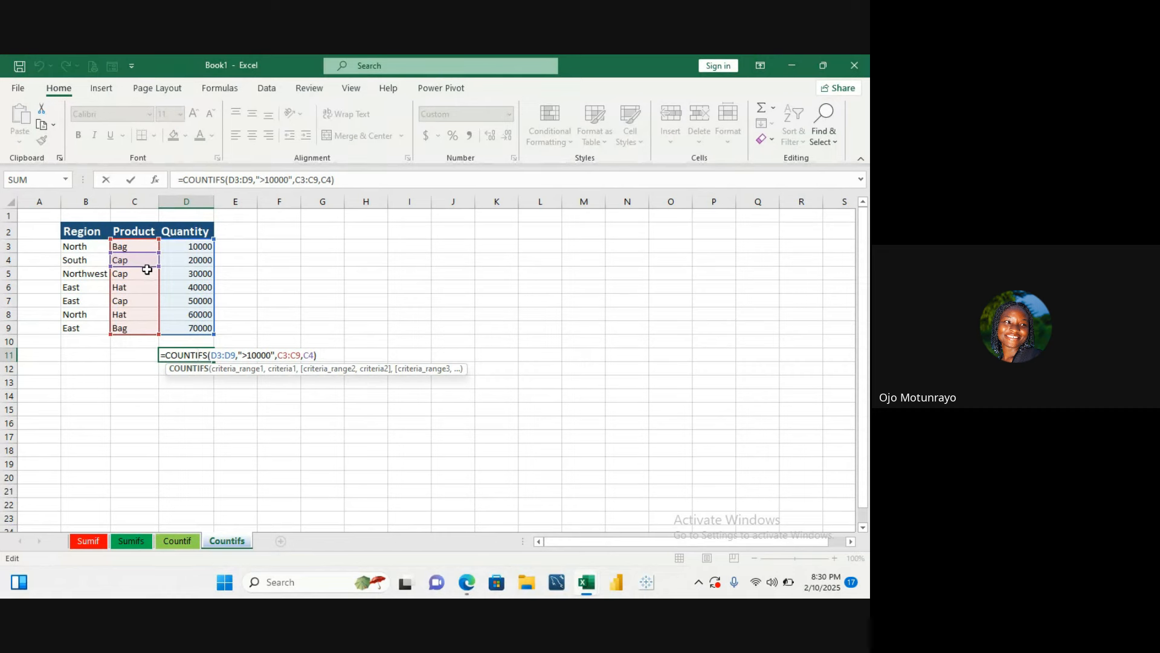
- Format the COUNTIFS result in D11 as Number with no decimal places
key(Return)
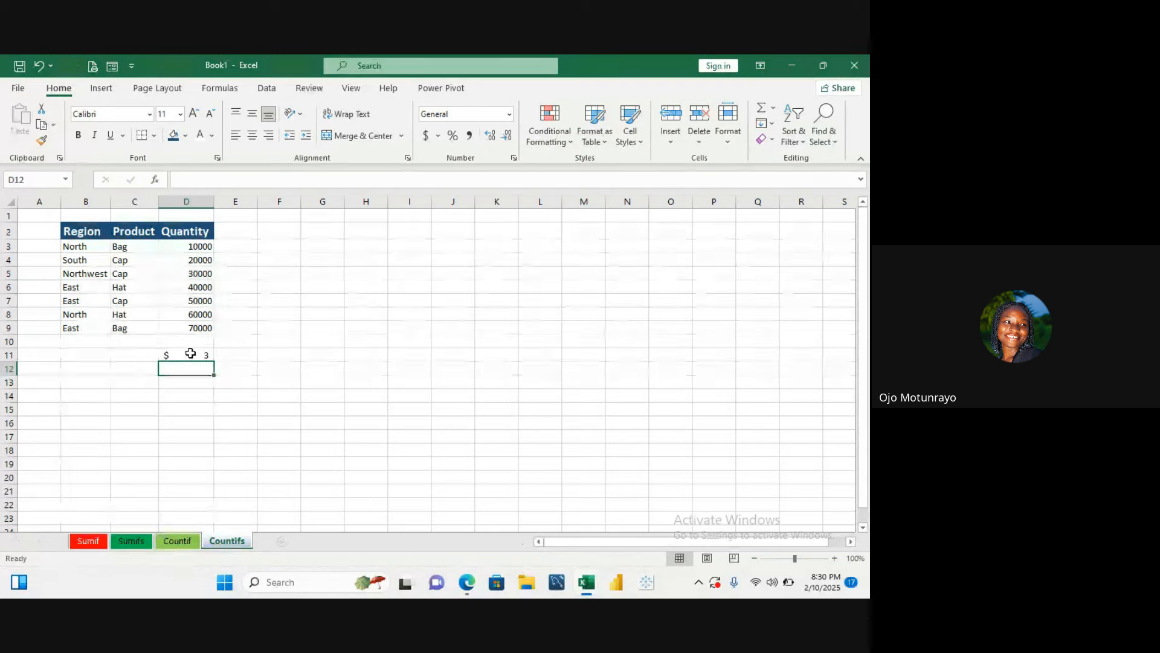
click(190, 353)
click(510, 114)
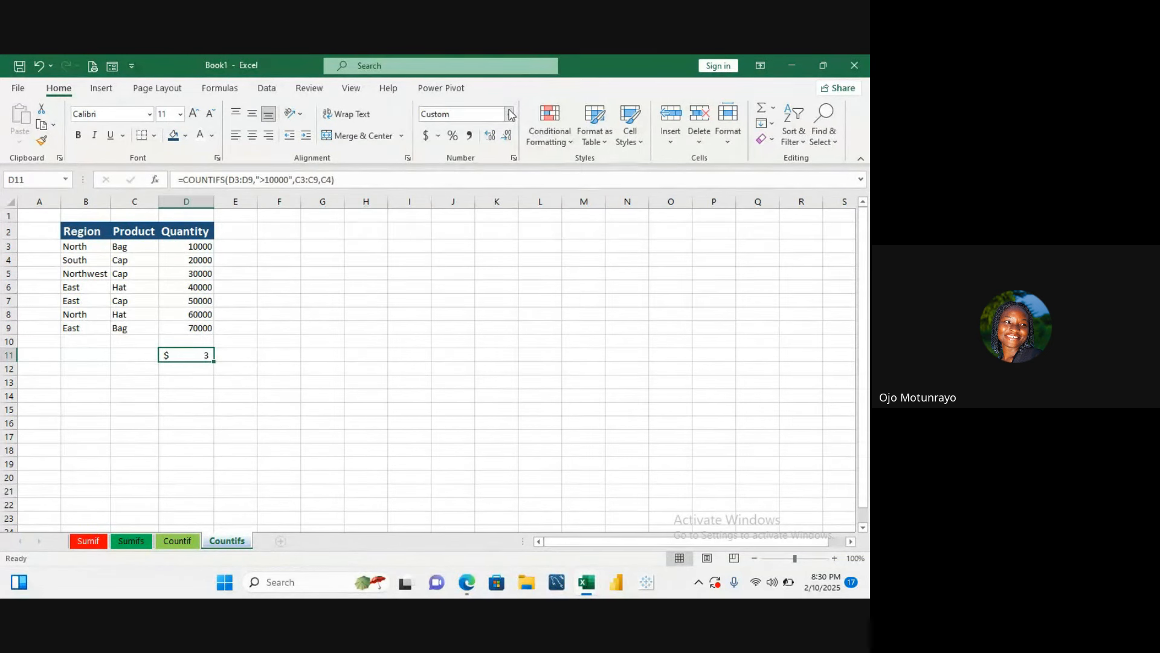
click(495, 173)
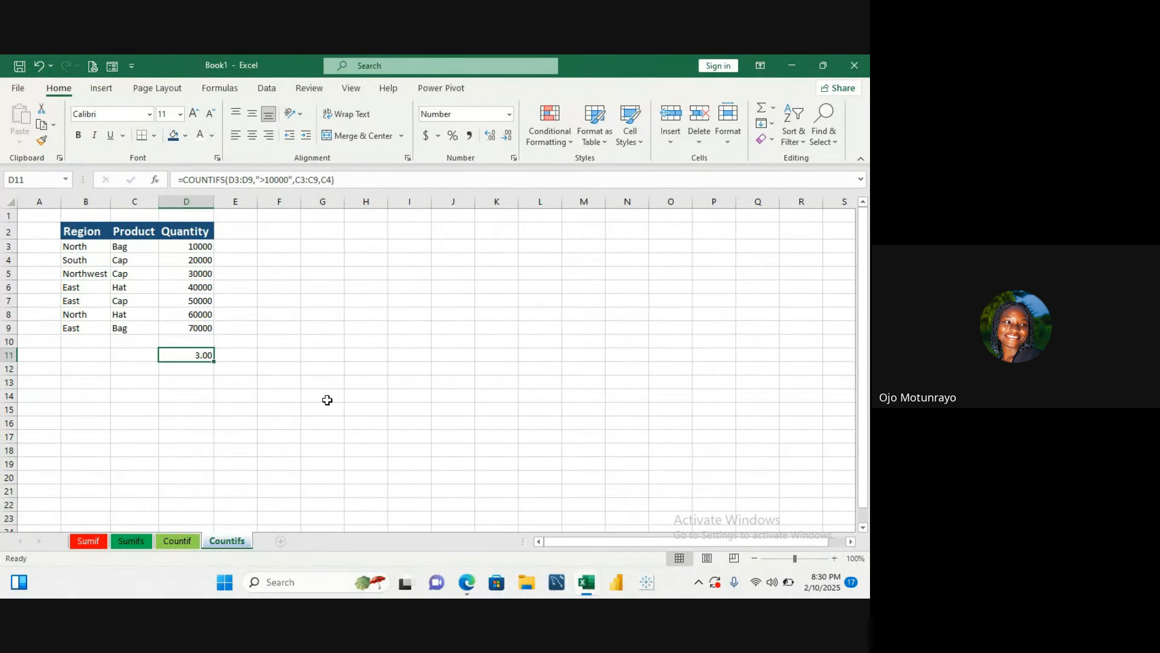
click(507, 140)
click(507, 140)
- Open the COUNTIFS formula in D11 for editing several times to review its ranges and criteria
double_click(209, 354)
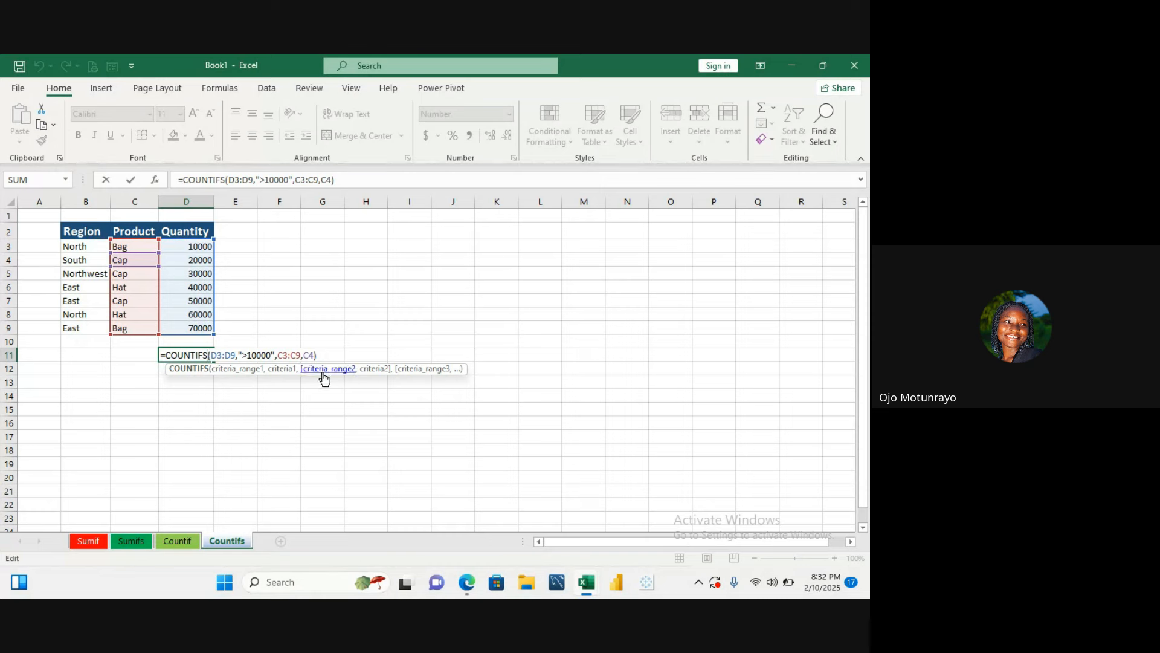
key(Return)
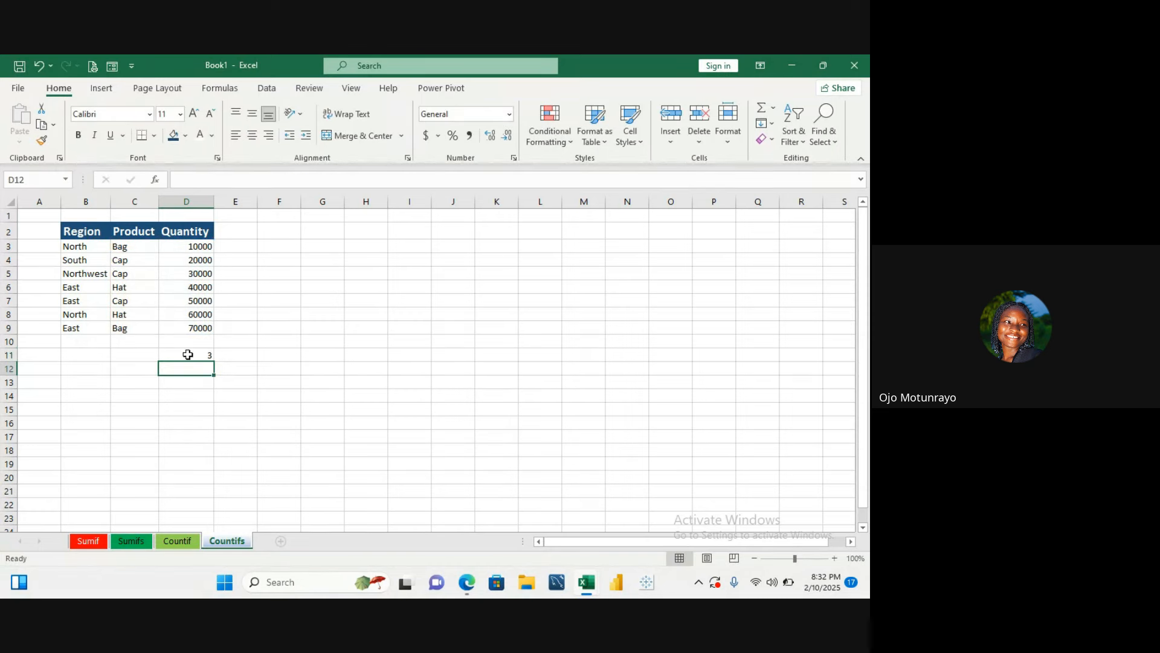
click(187, 354)
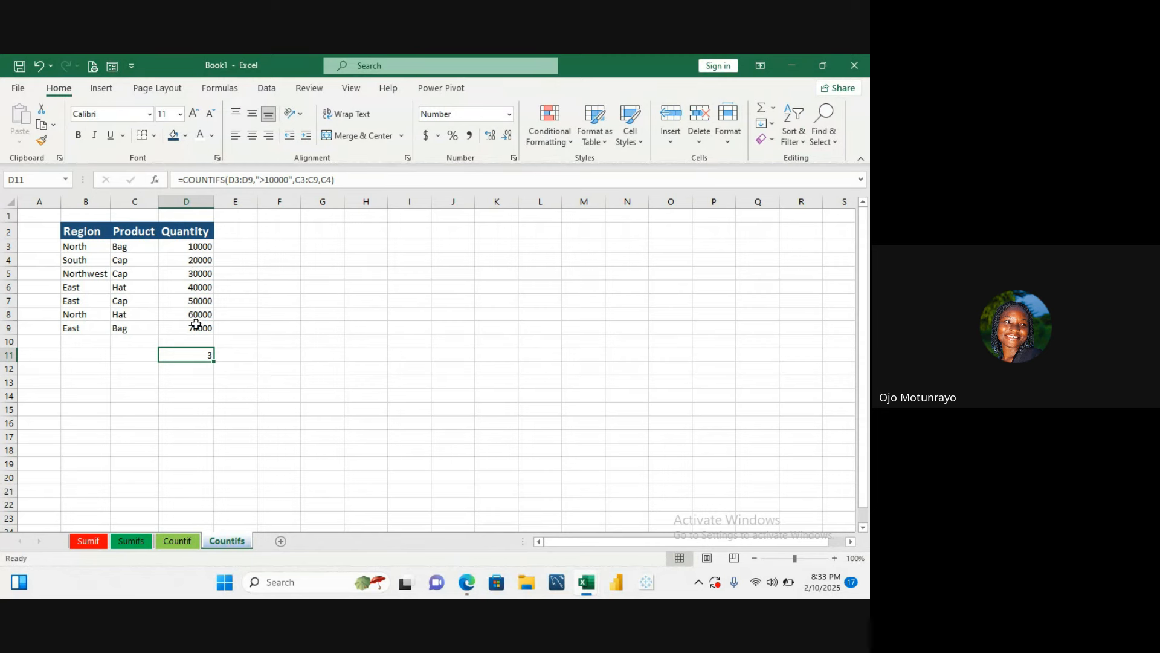
double_click(200, 355)
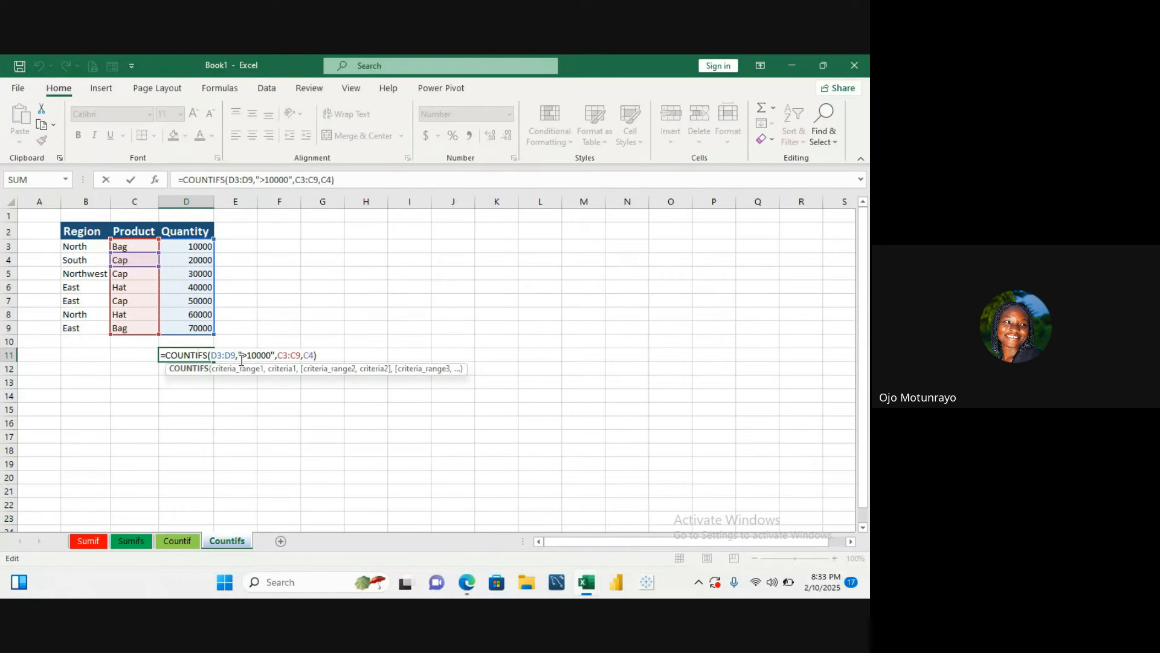
key(Return)
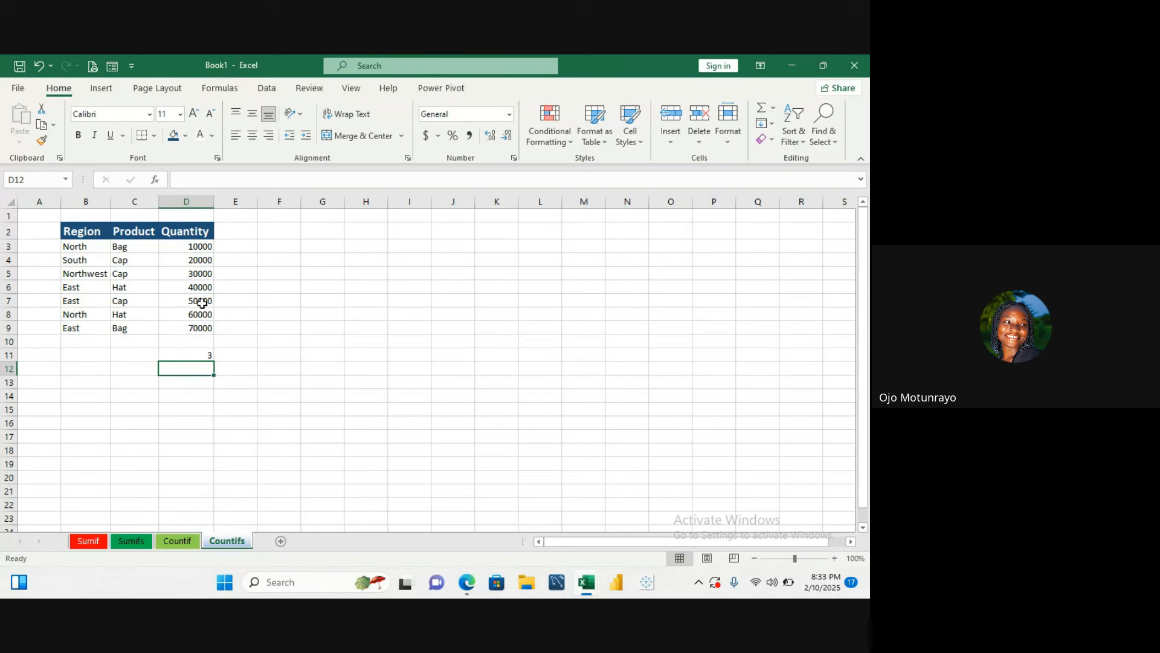
double_click(206, 355)
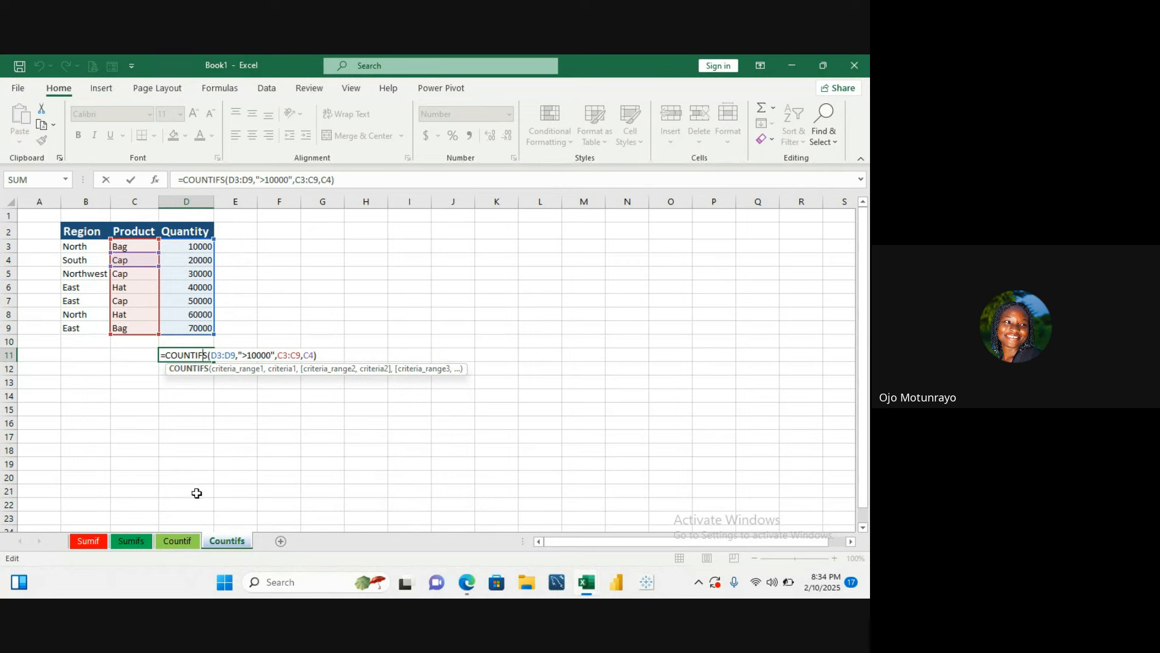
key(ctrl+Return)
- Compare the COUNTIF formula in H17 on the Countif sheet with the COUNTIFS formula in D11 on the Countifs sheet
click(177, 541)
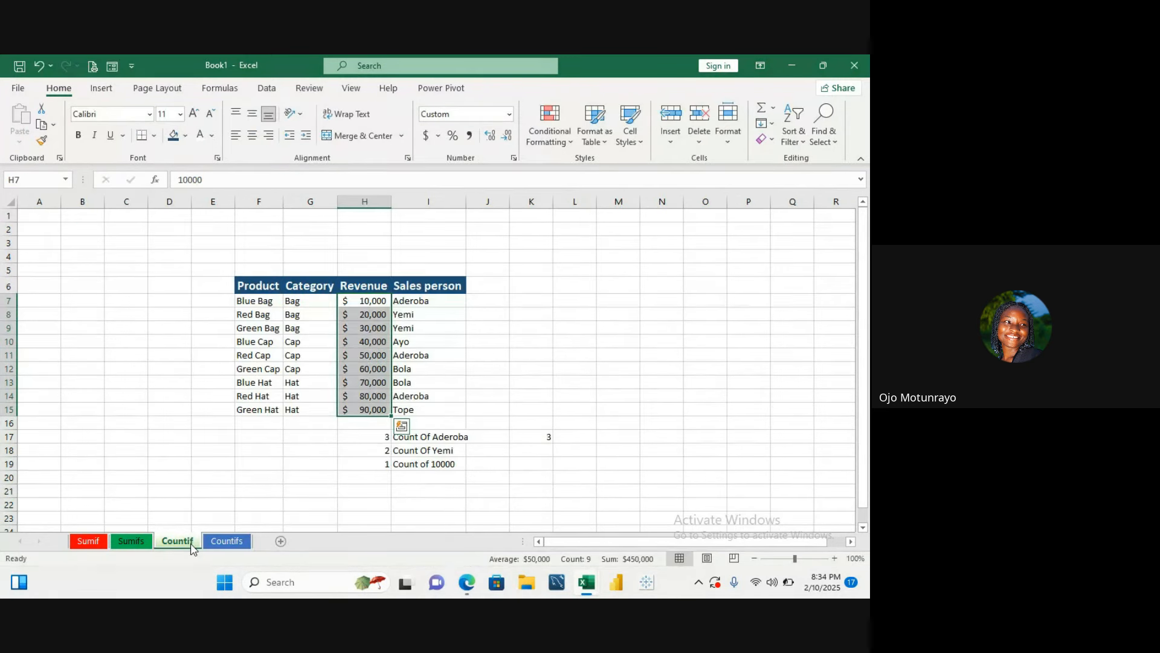
click(415, 436)
click(386, 442)
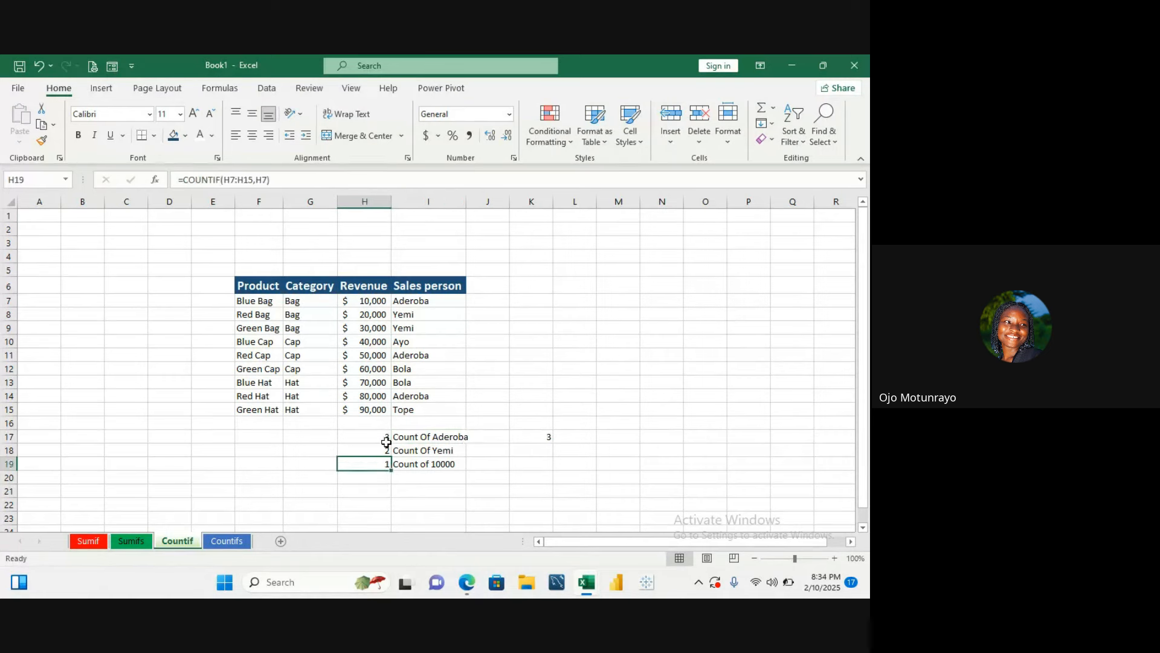
double_click(385, 438)
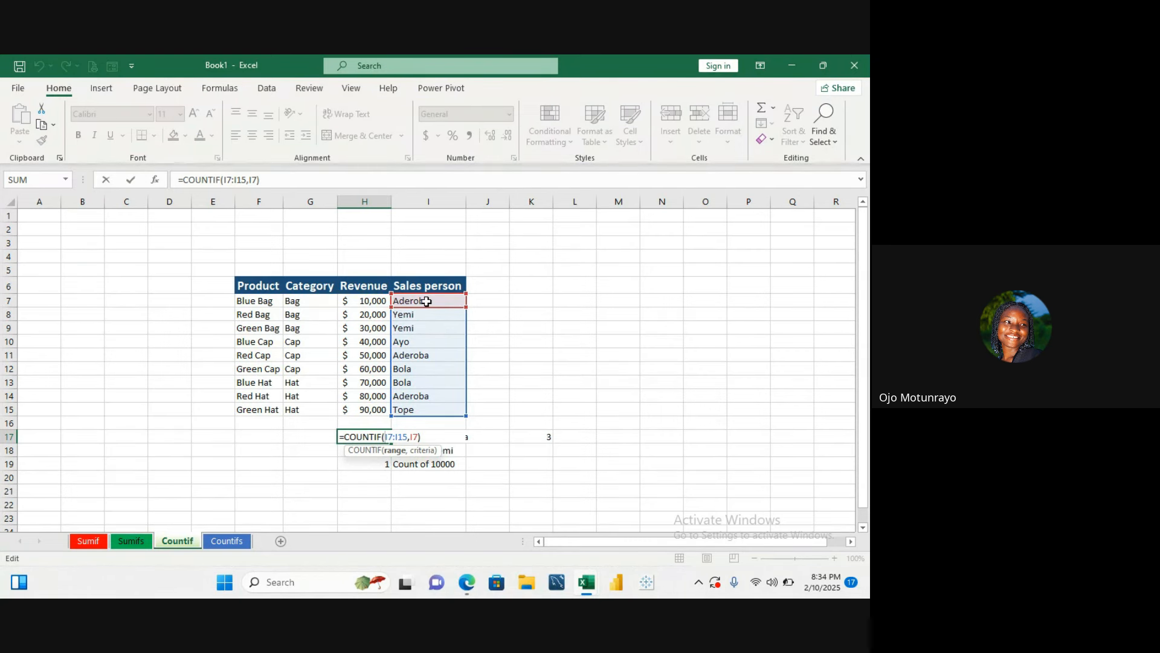
click(222, 543)
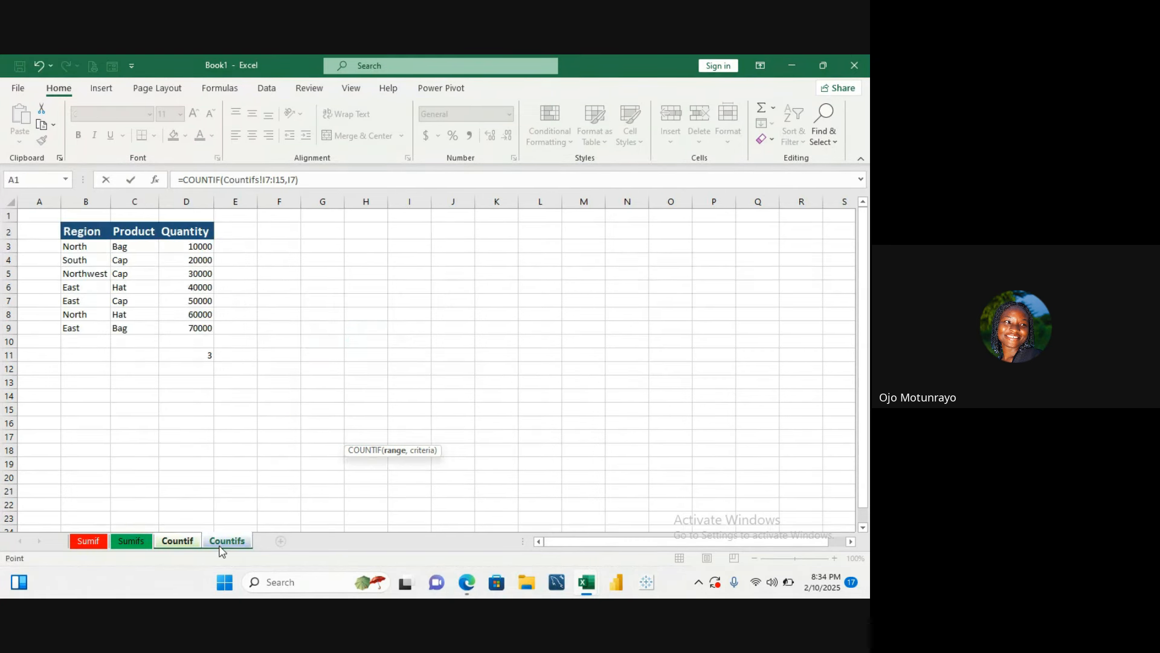
click(191, 357)
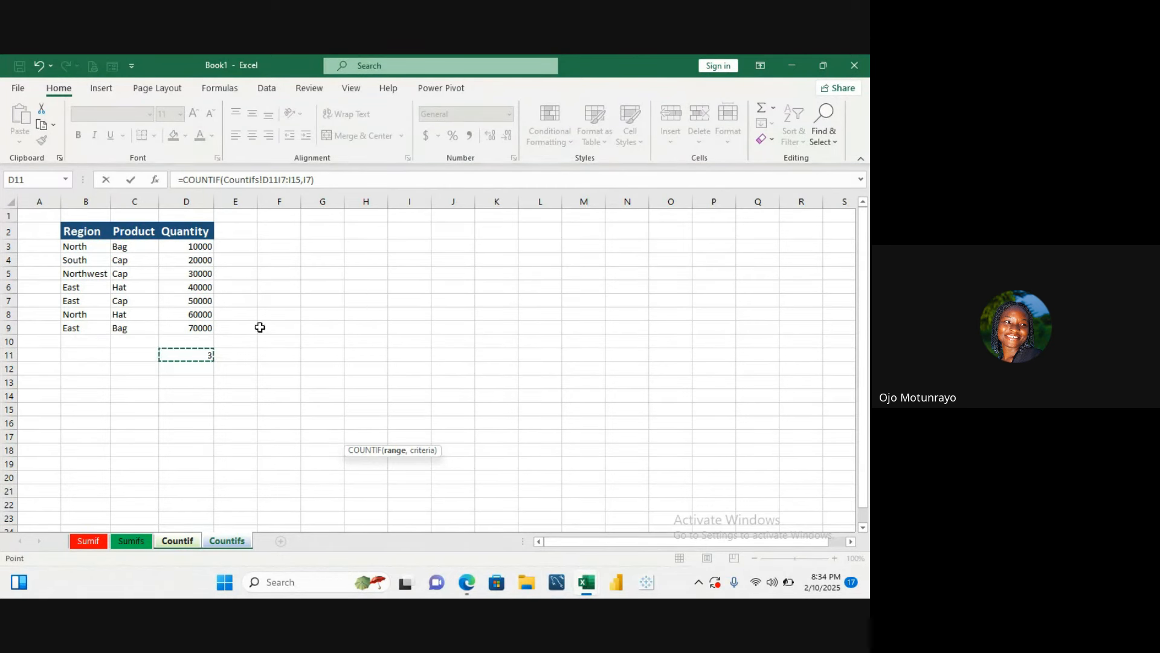
key(Escape)
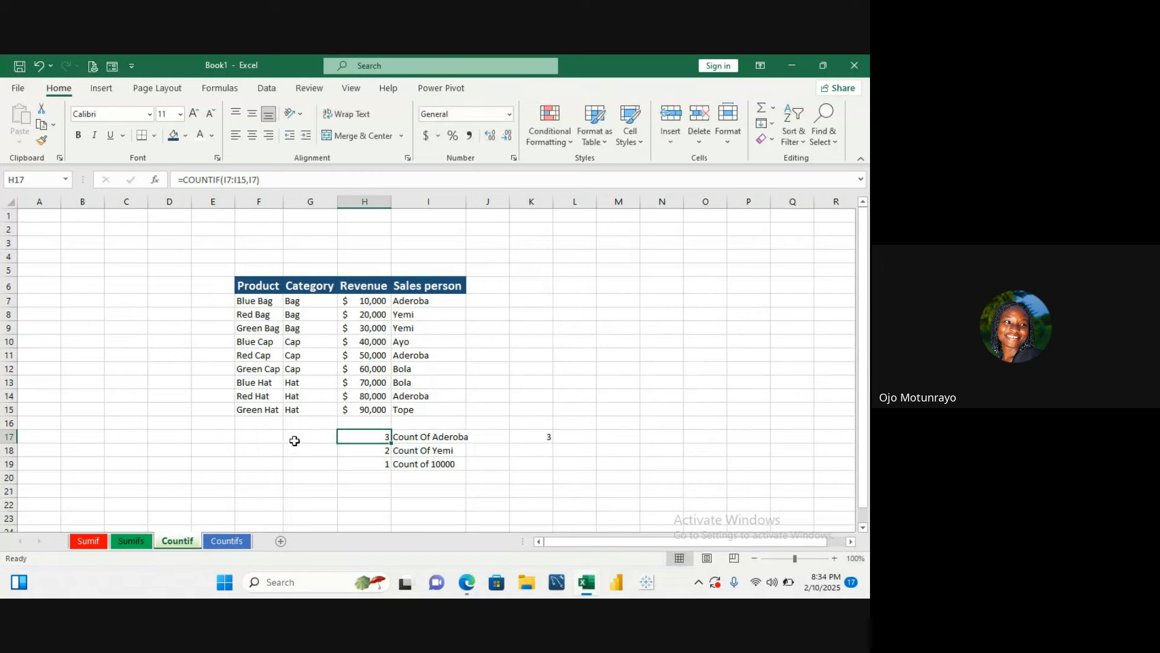
click(243, 542)
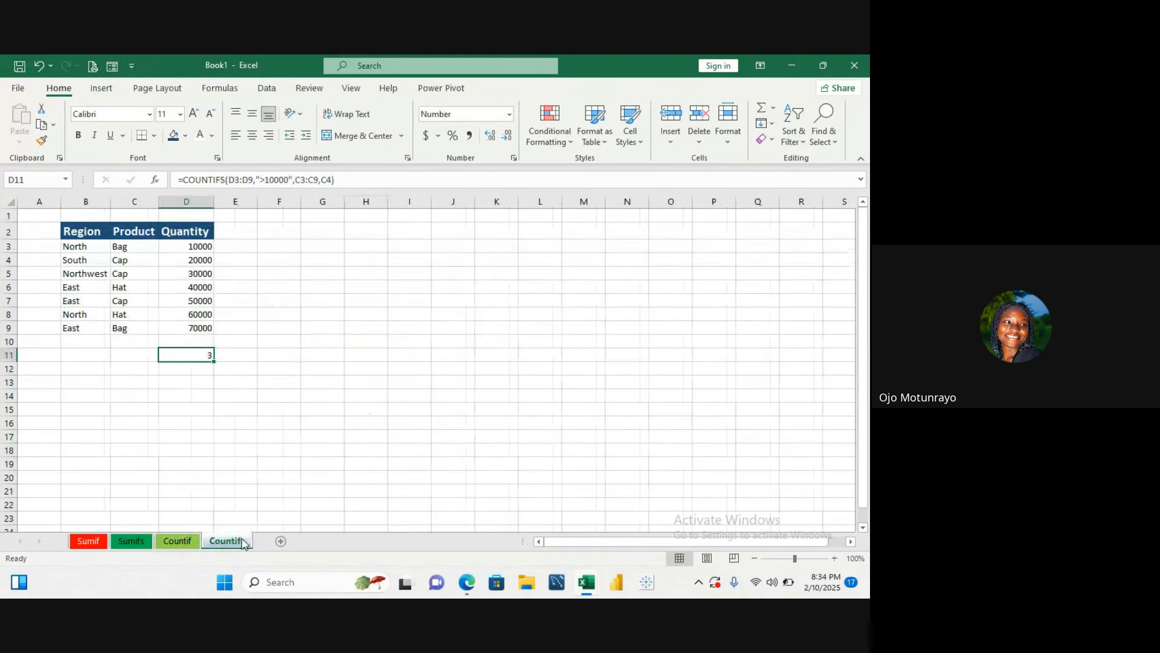
double_click(201, 353)
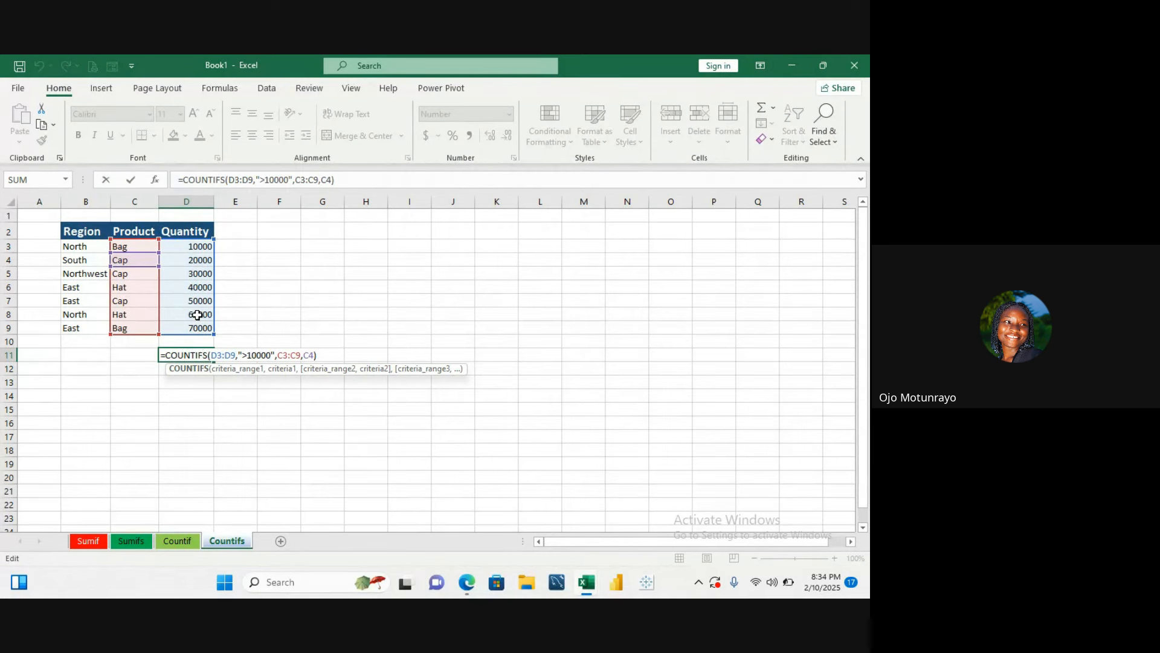
click(198, 392)
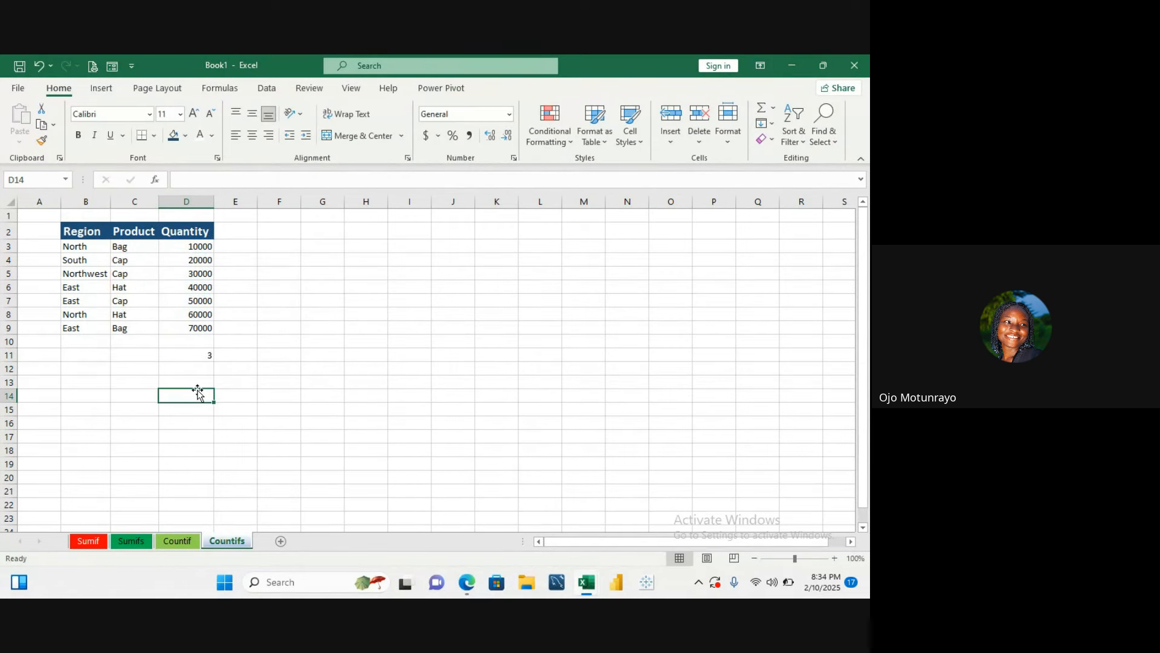
double_click(200, 355)
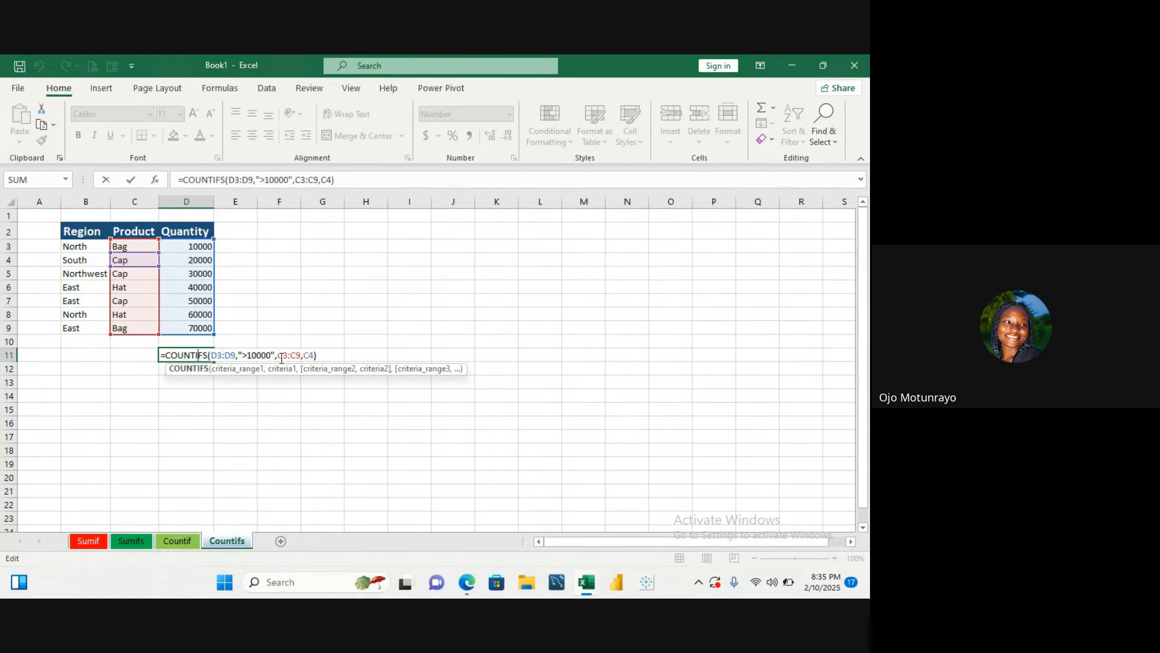
click(193, 397)
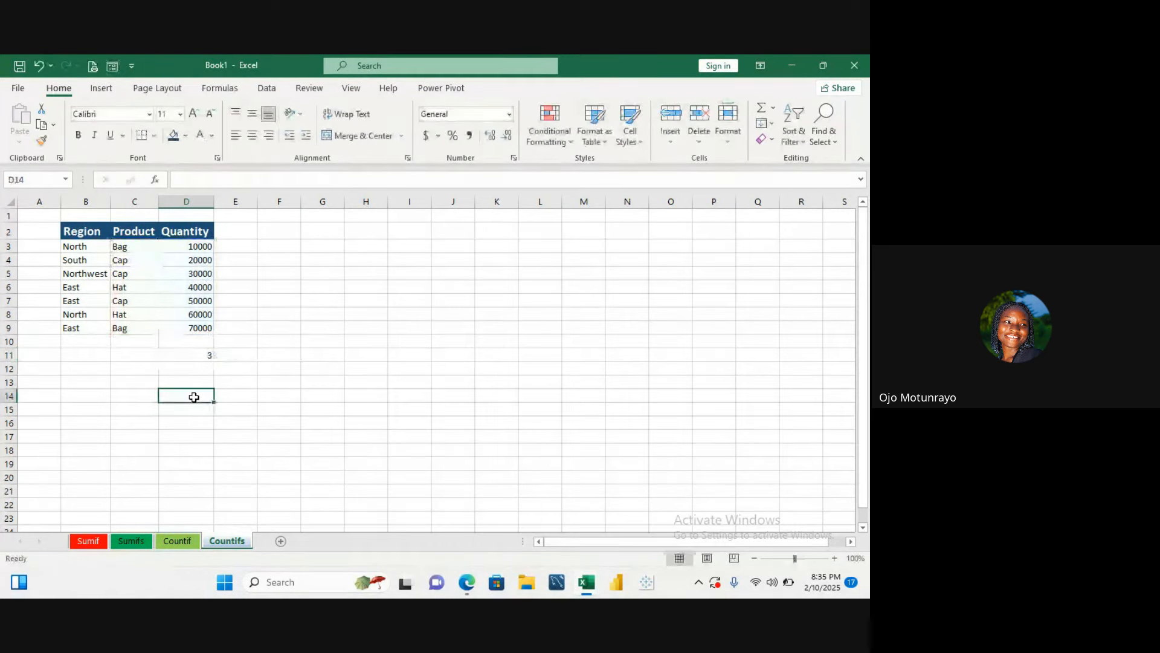
- Start a COUNTIFS formula in D14 with D3:D9 as the first criteria range and D4 as its criterion
text(=c)
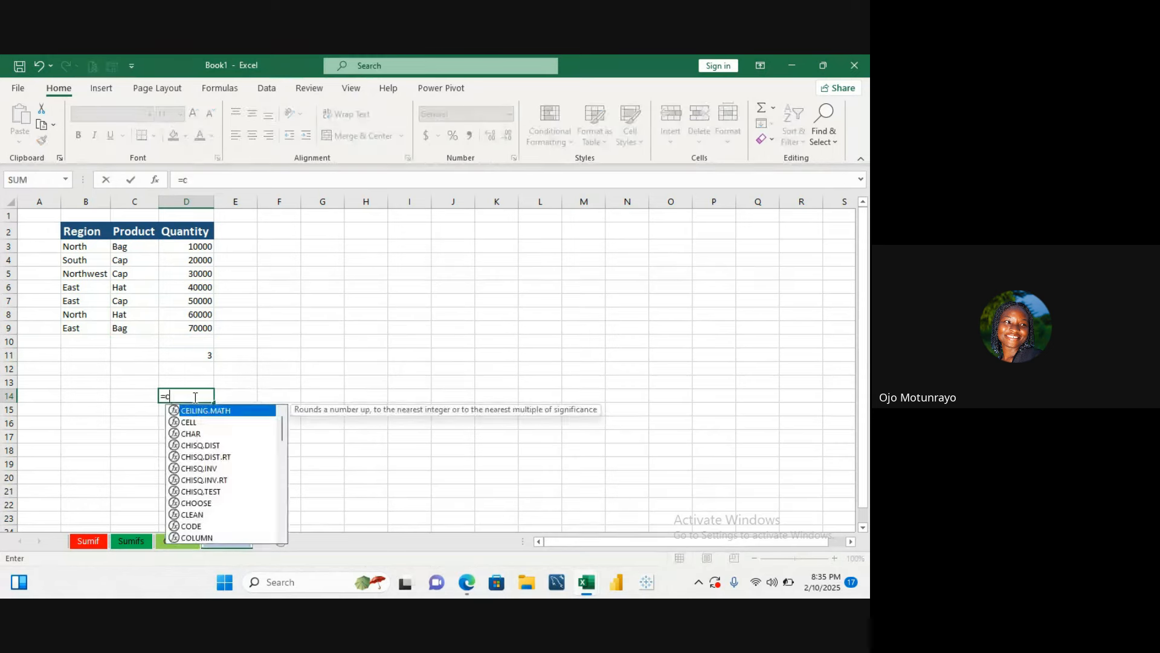
text(ount)
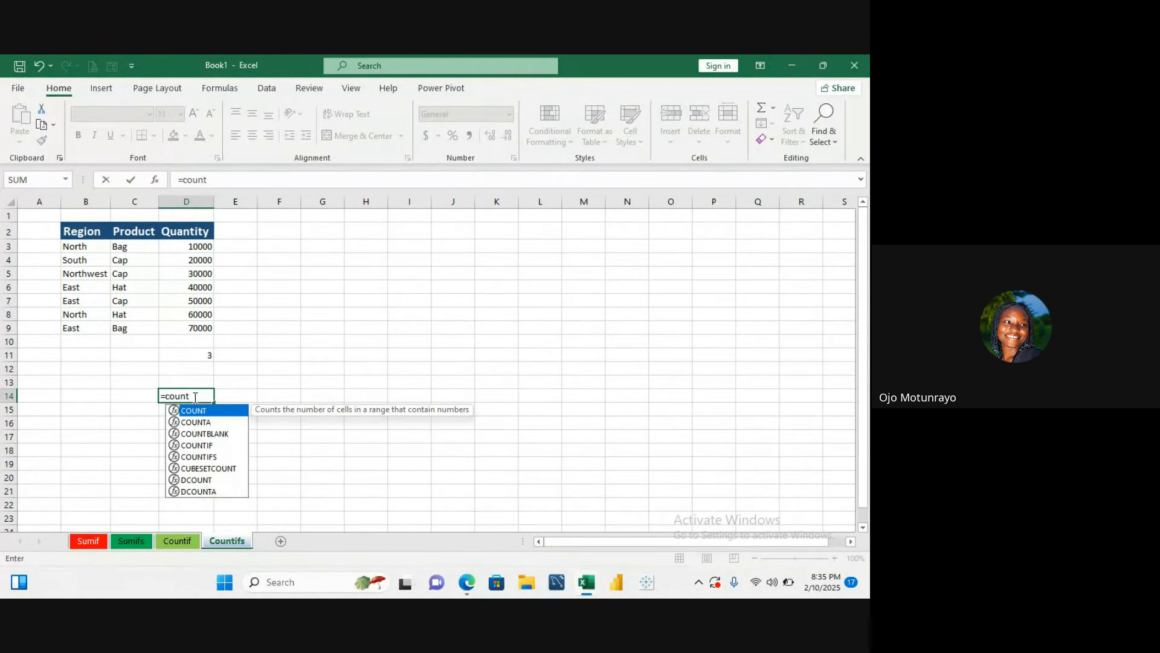
text(ifs)
double_click(194, 410)
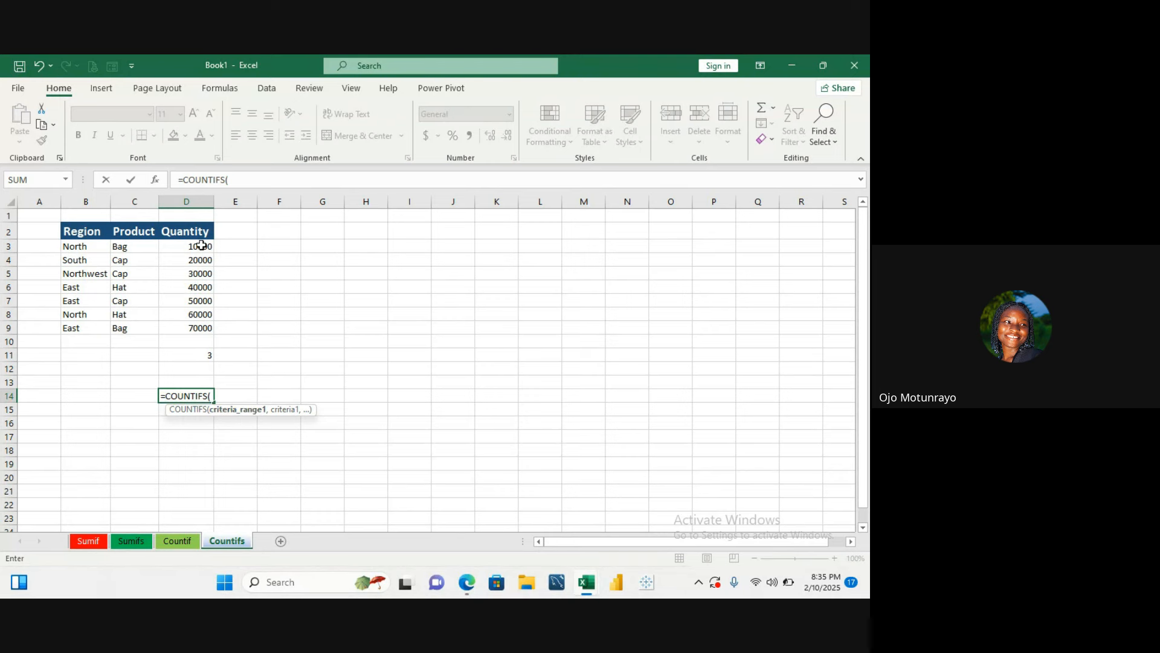
drag(201, 246, 203, 331)
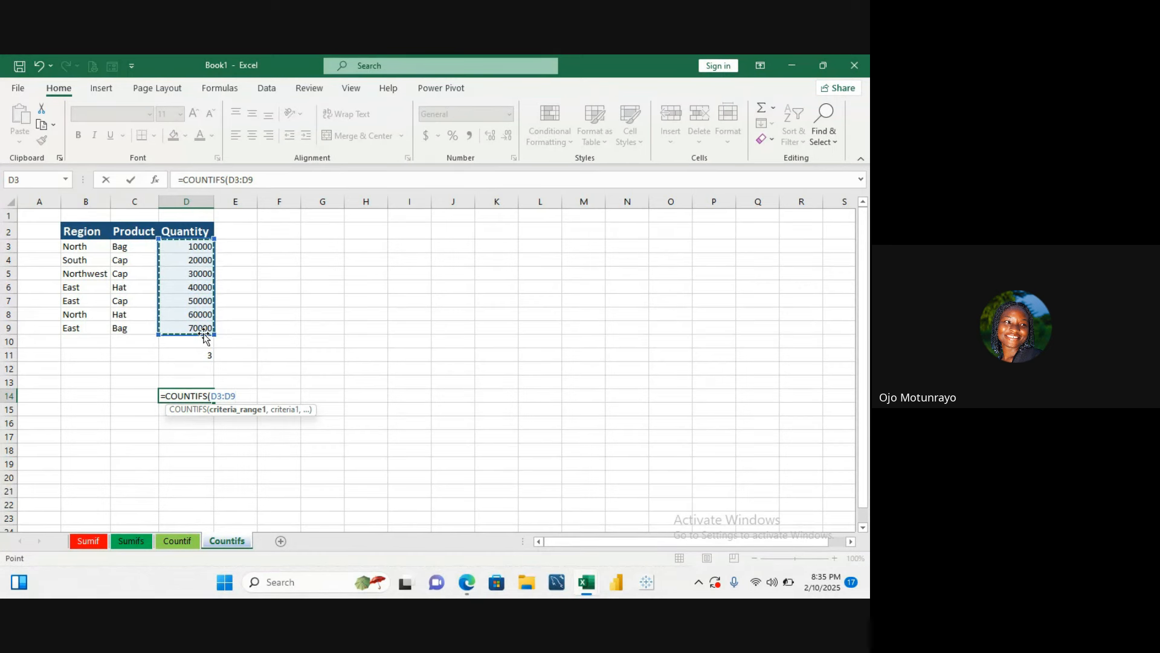
text(,)
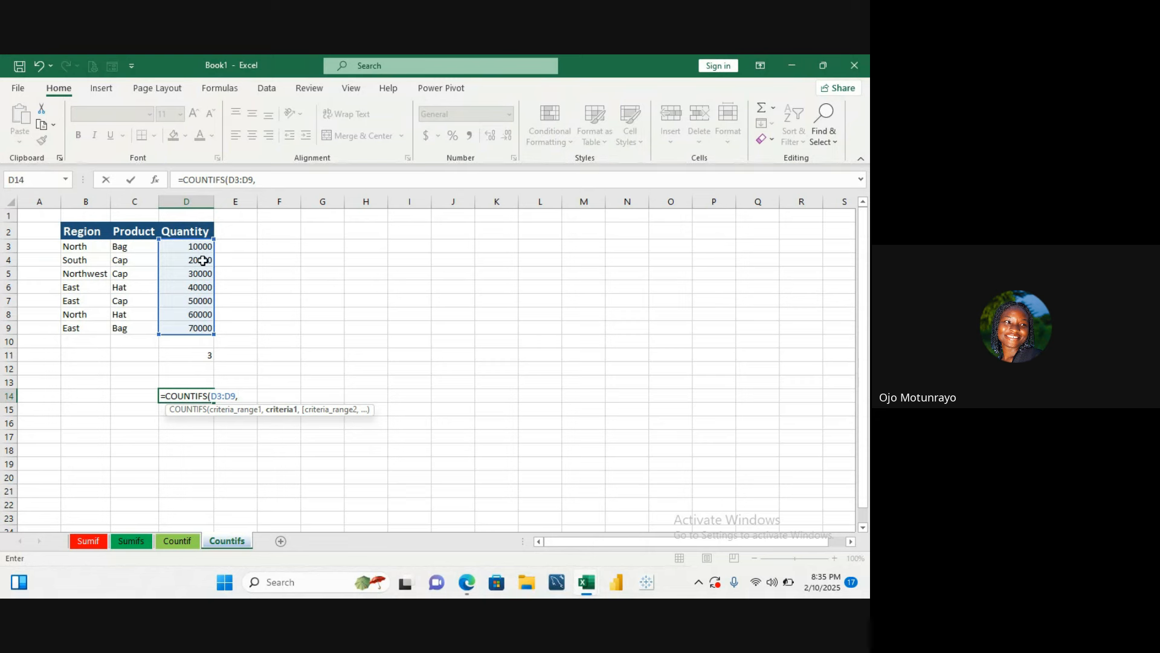
click(203, 261)
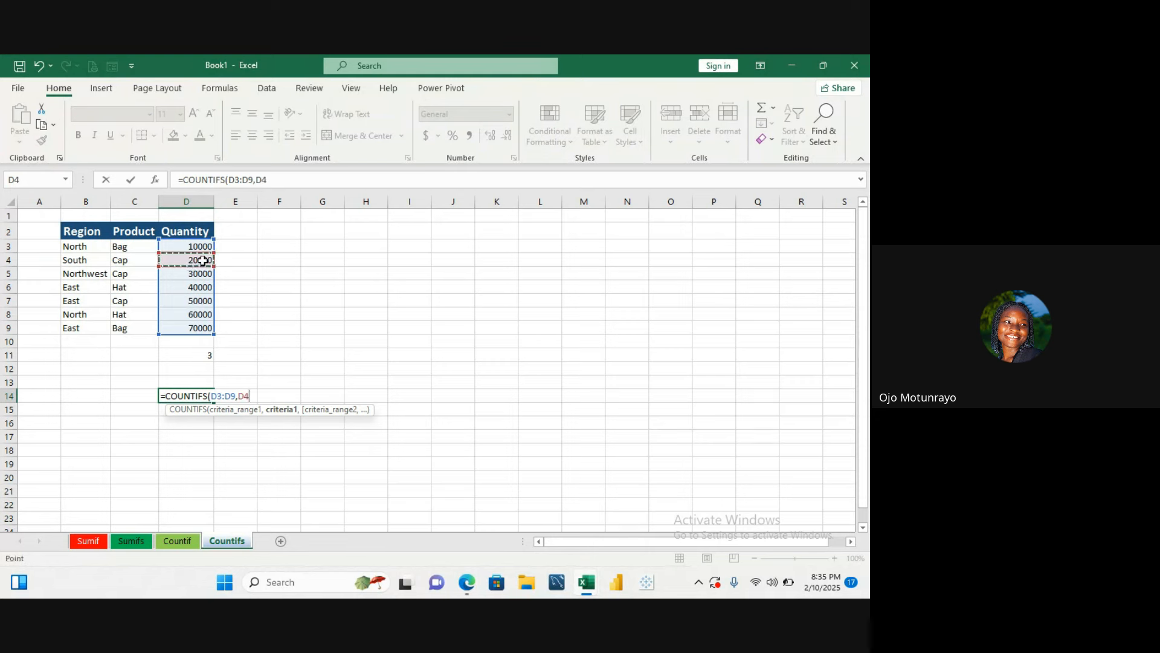
text(,)
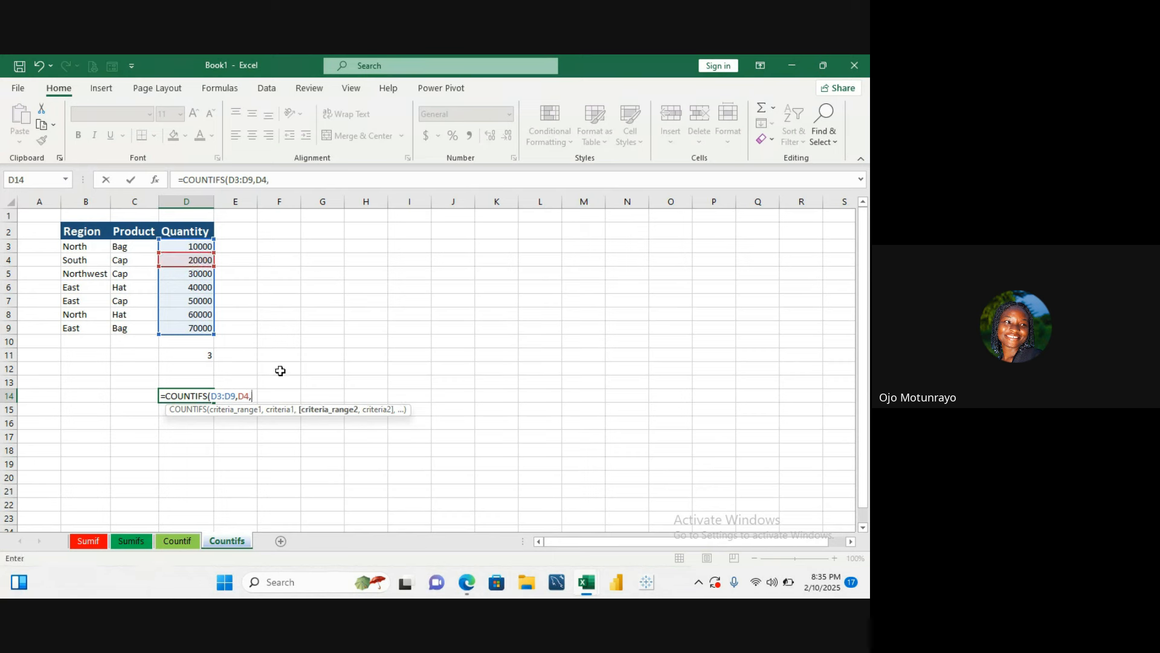
- Add C3:C9 as the second criteria range with C3 as its criterion, and confirm the formula
drag(136, 247, 141, 320)
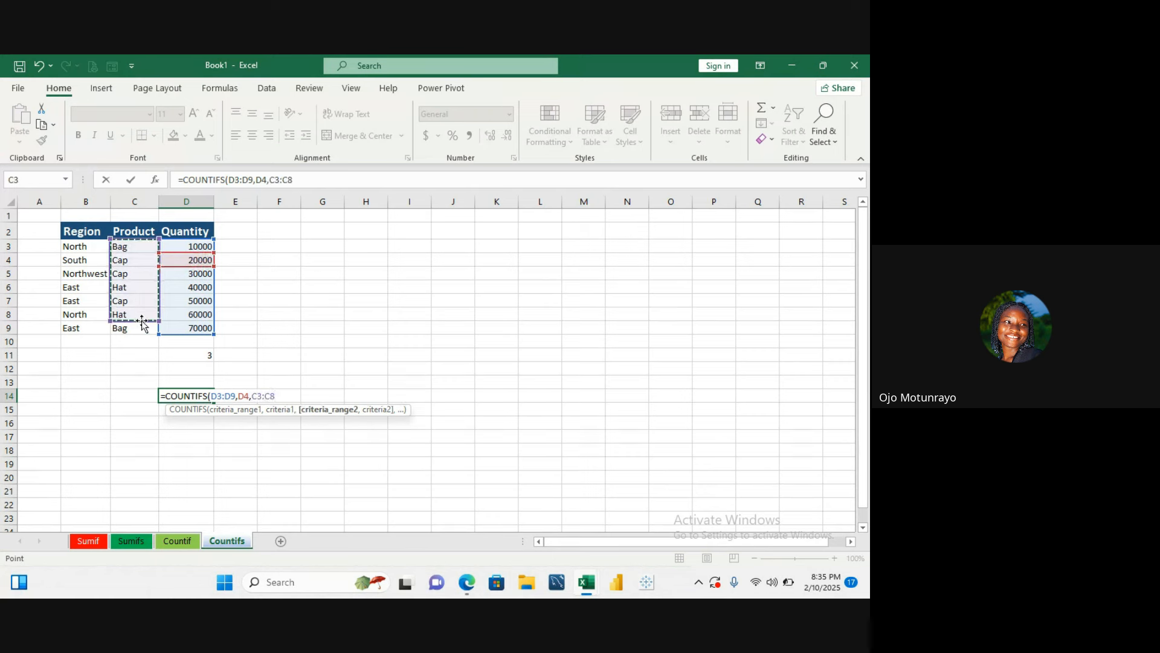
click(141, 320)
key(BackSpace)
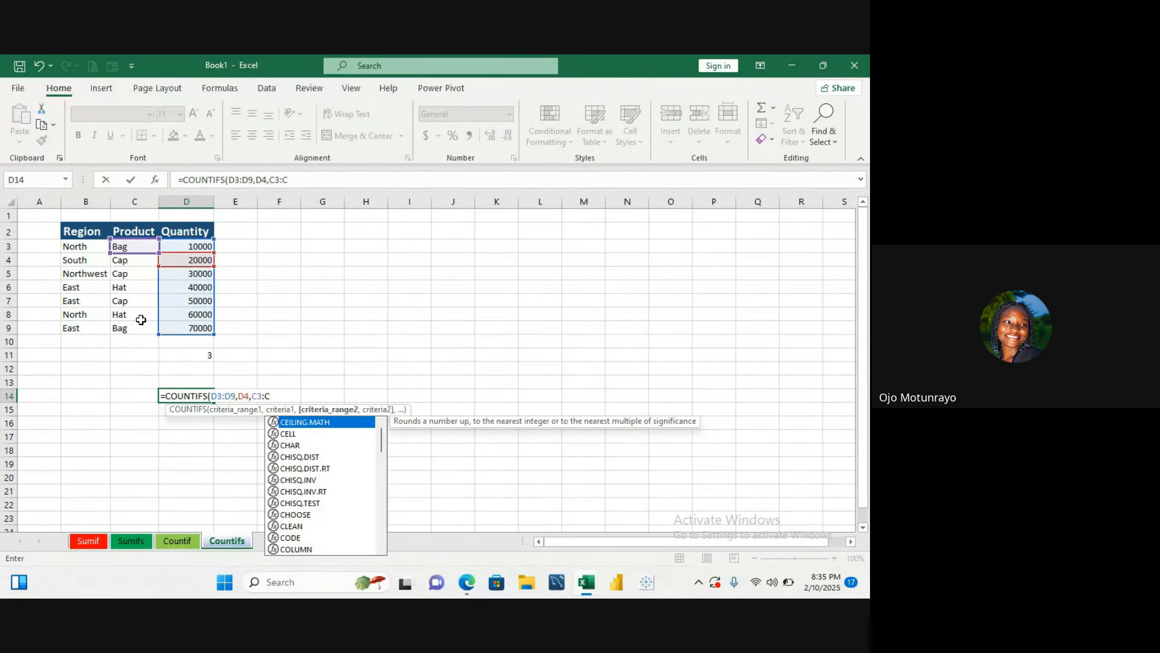
text(9)
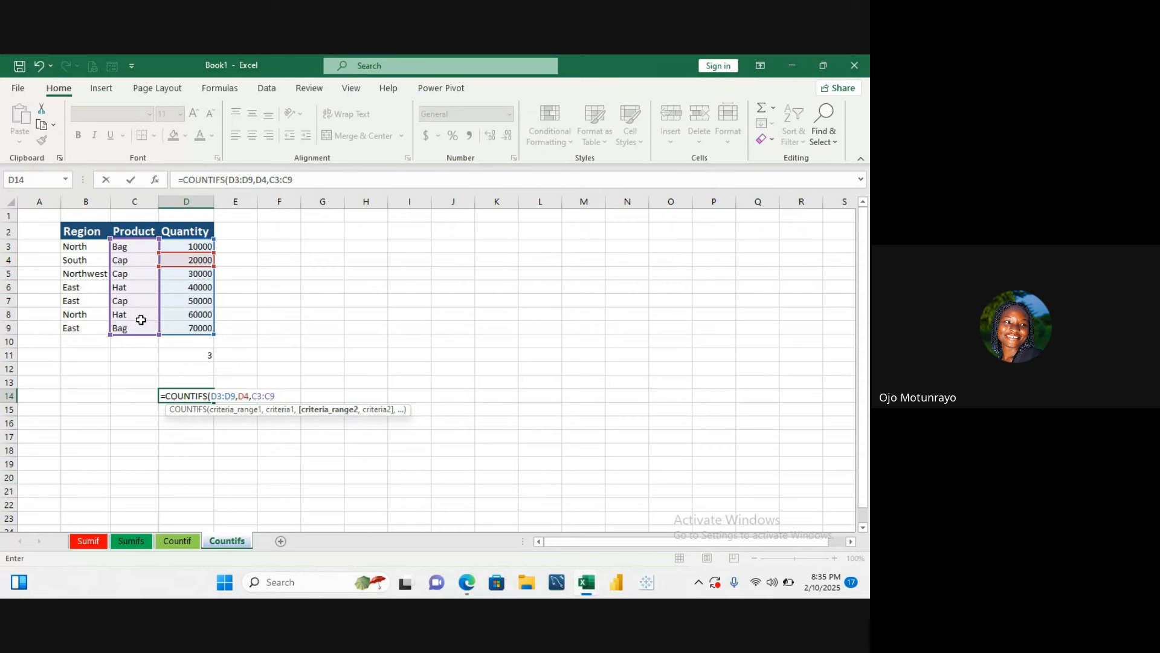
text(,)
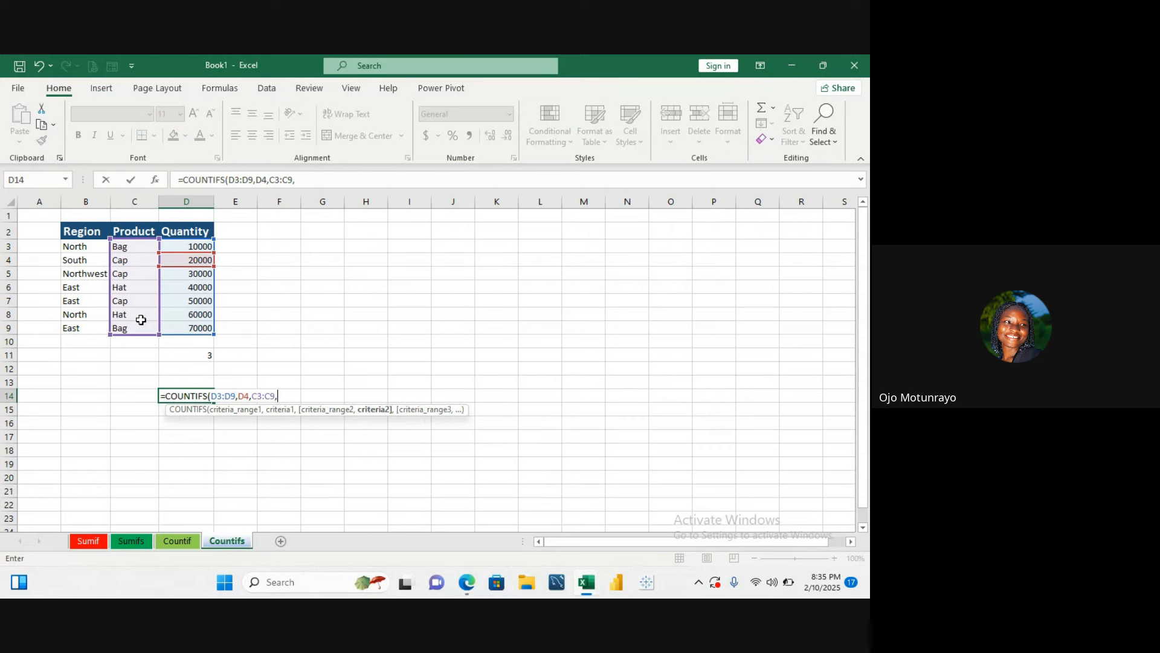
click(138, 247)
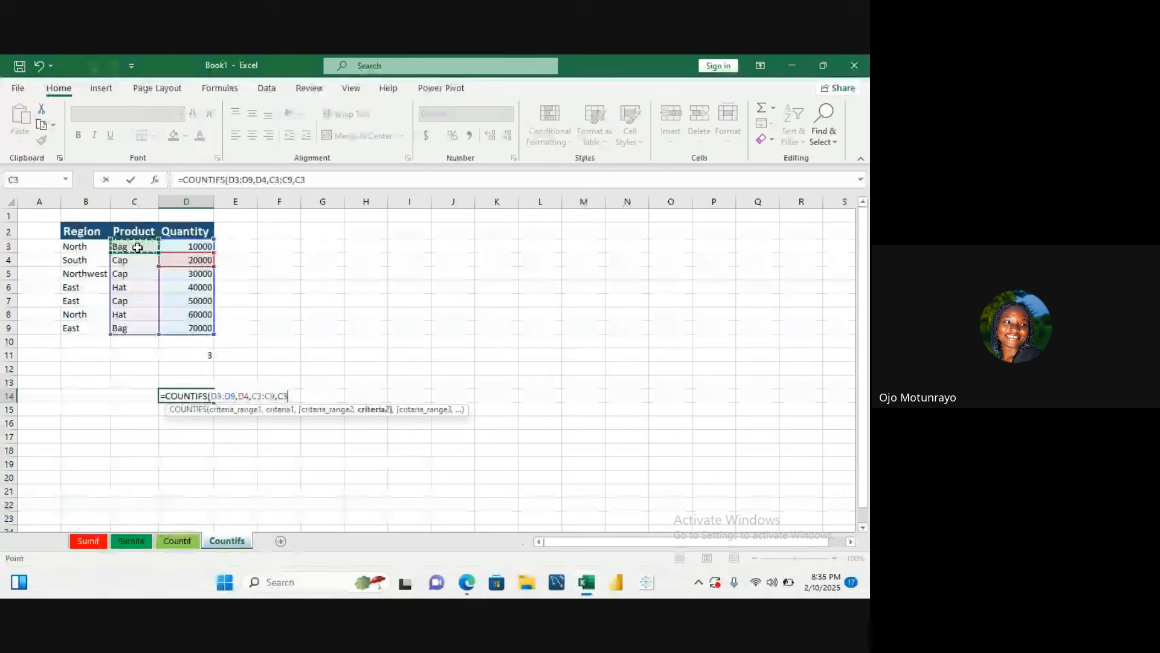
text())
key(Return)
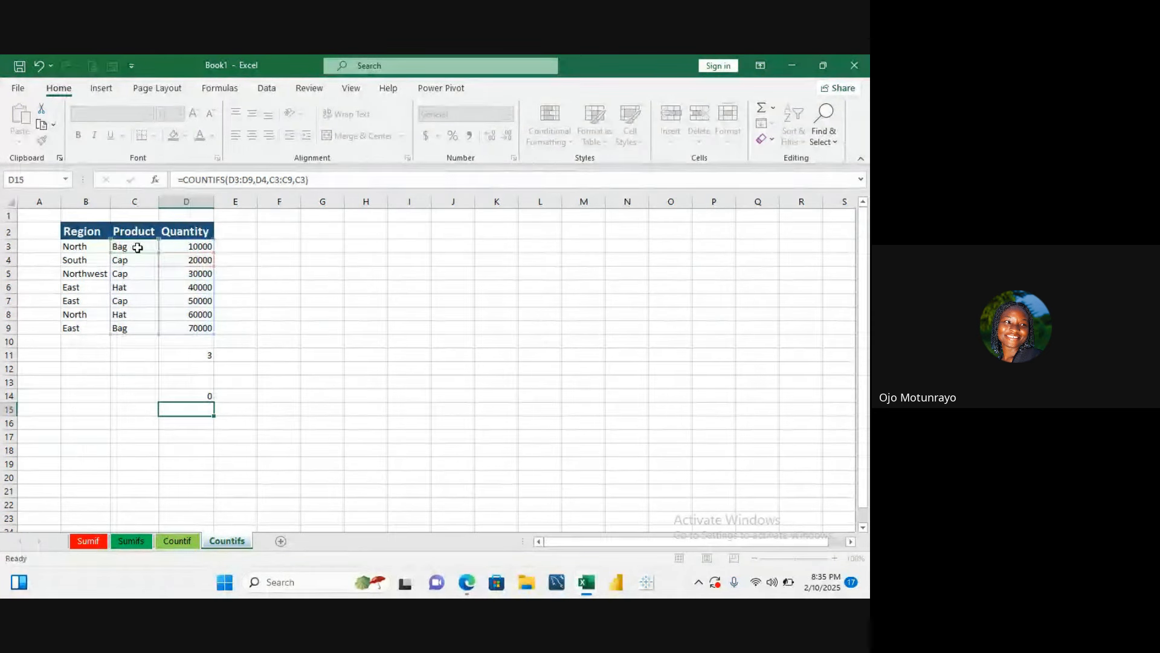
- Open the COUNTIFS formulas in D14 and D11 for editing to review them, leaving without changes
double_click(203, 397)
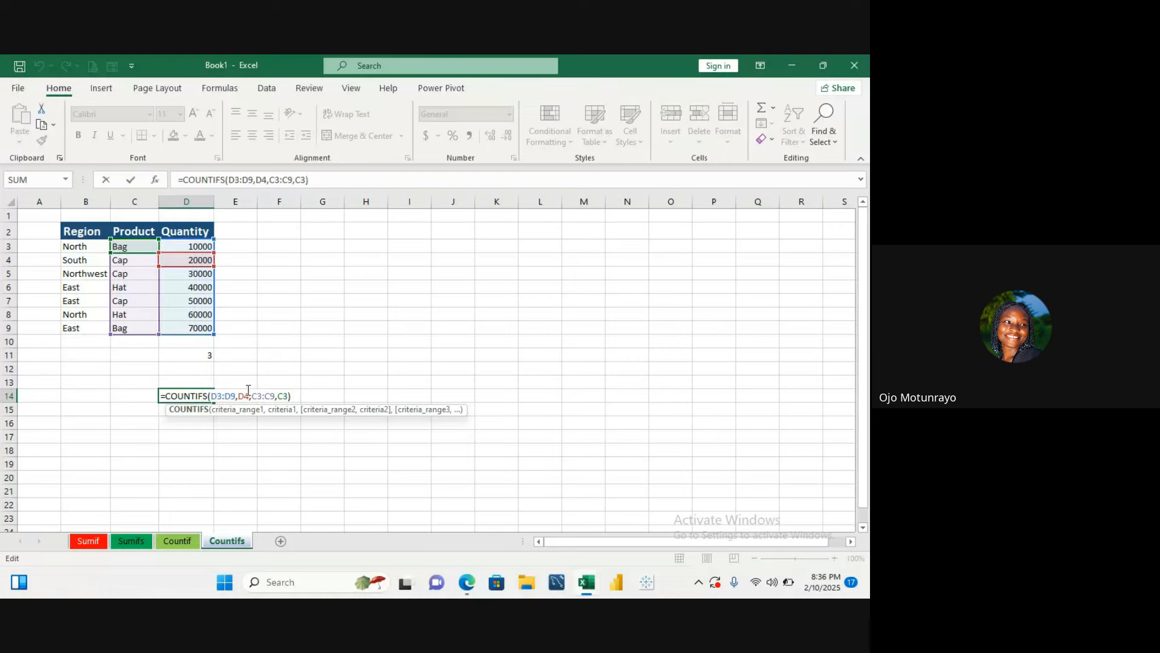
double_click(212, 354)
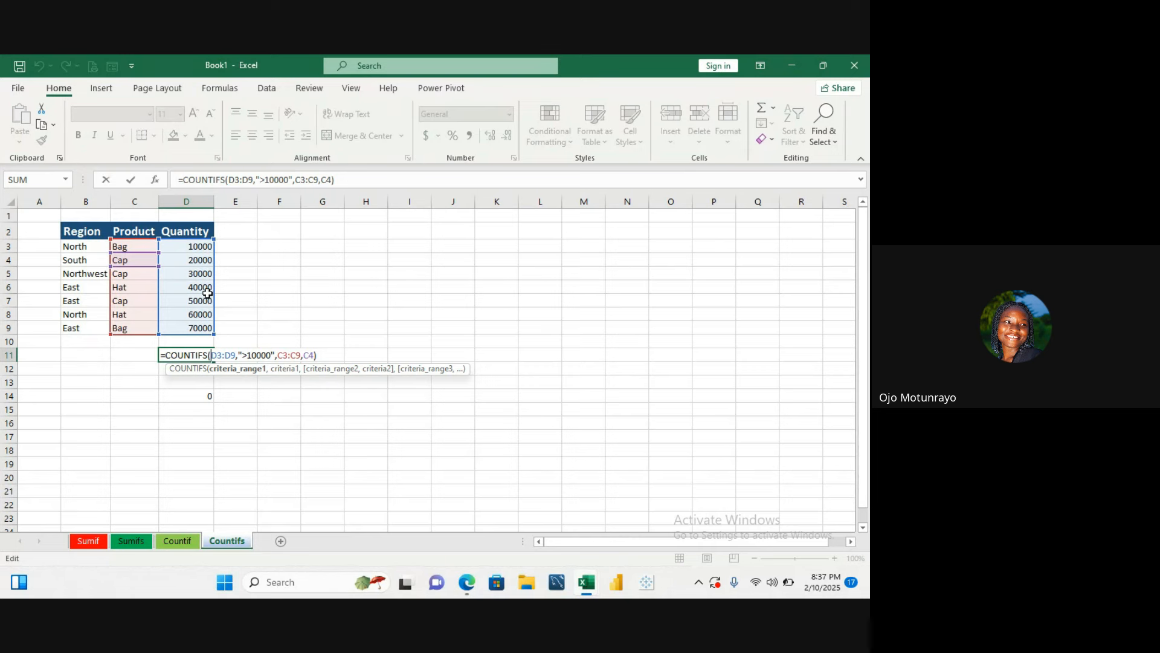
click(220, 394)
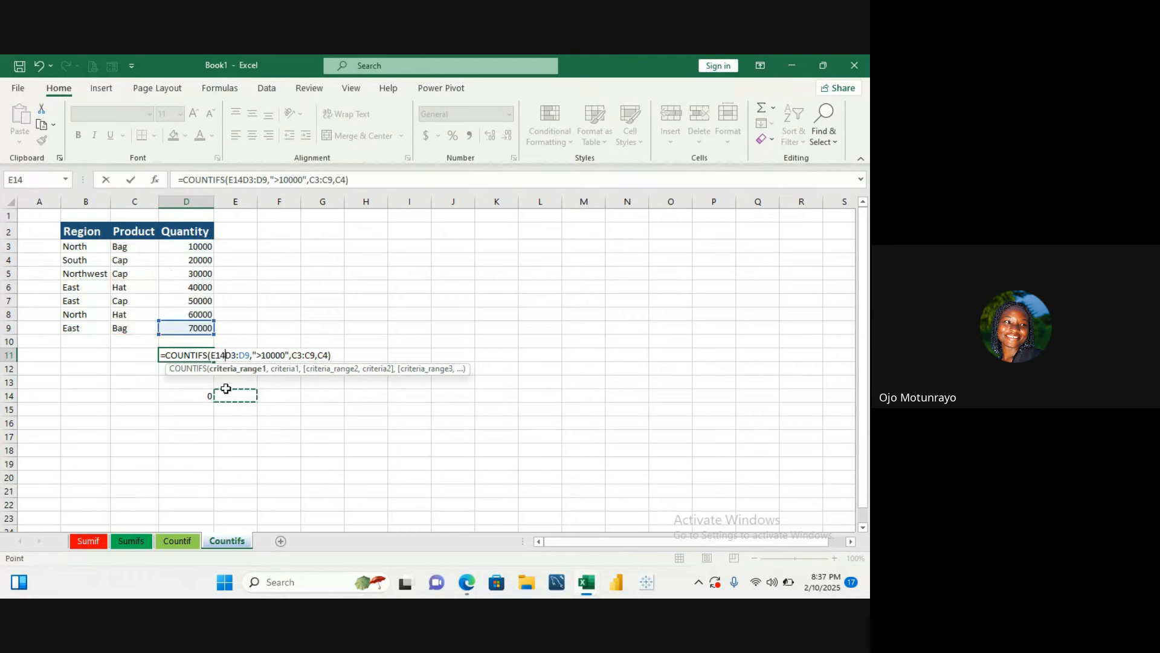
key(Escape)
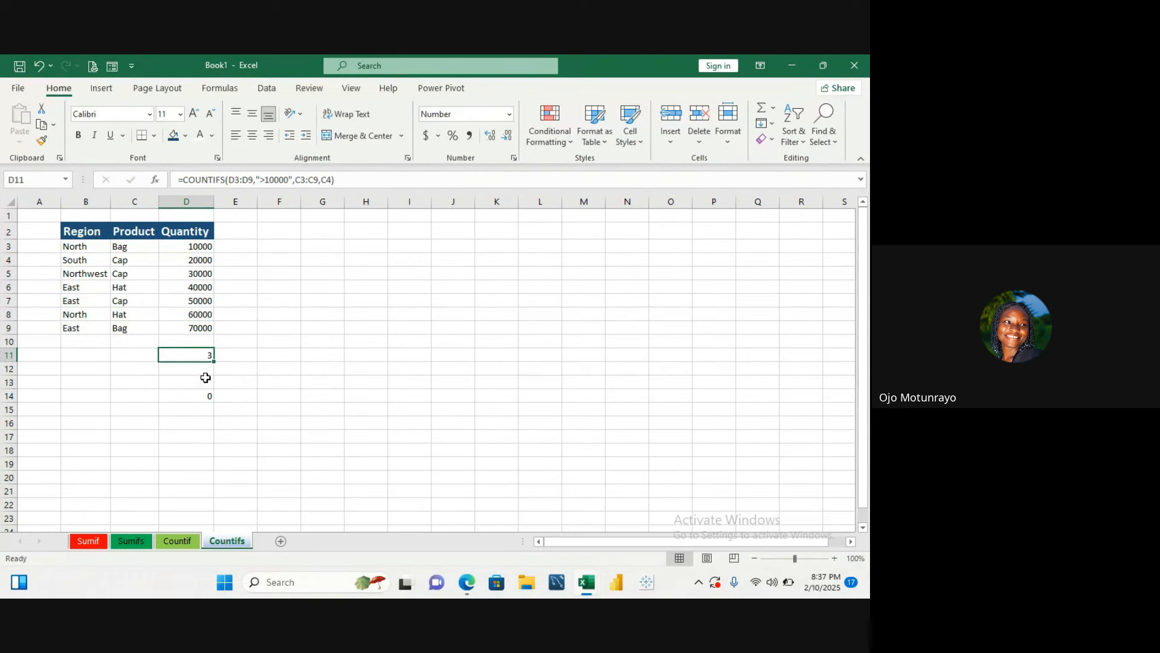
click(238, 380)
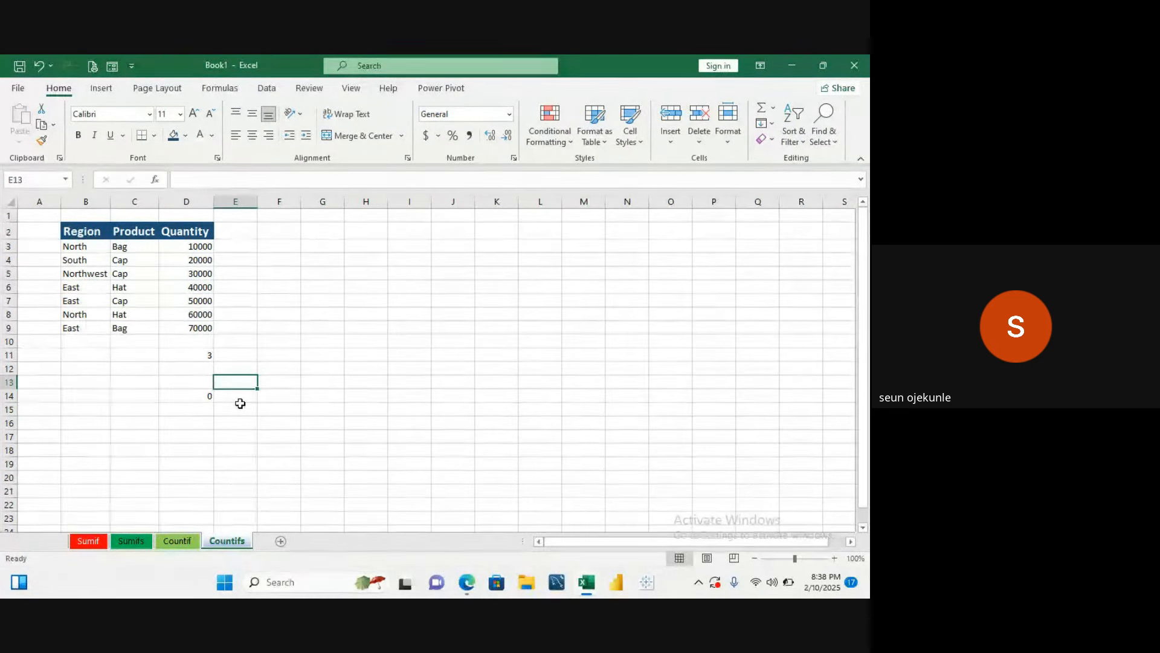
- Try to change D11's COUNTIFS criterion >10000 so it has no quotation marks
double_click(201, 357)
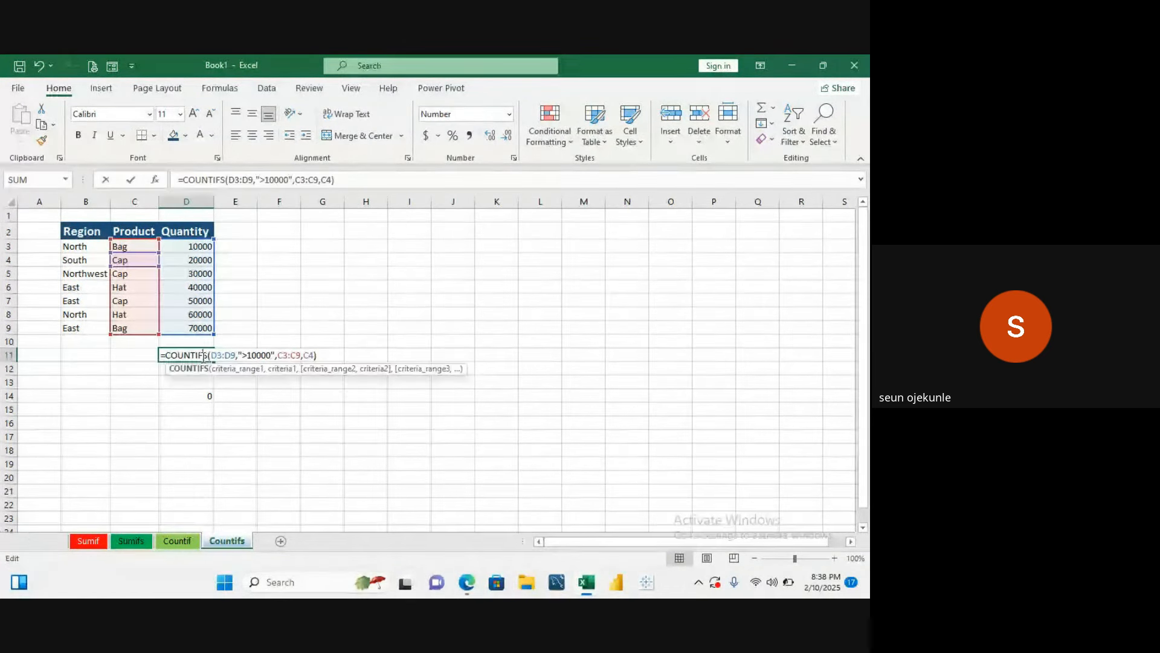
click(238, 355)
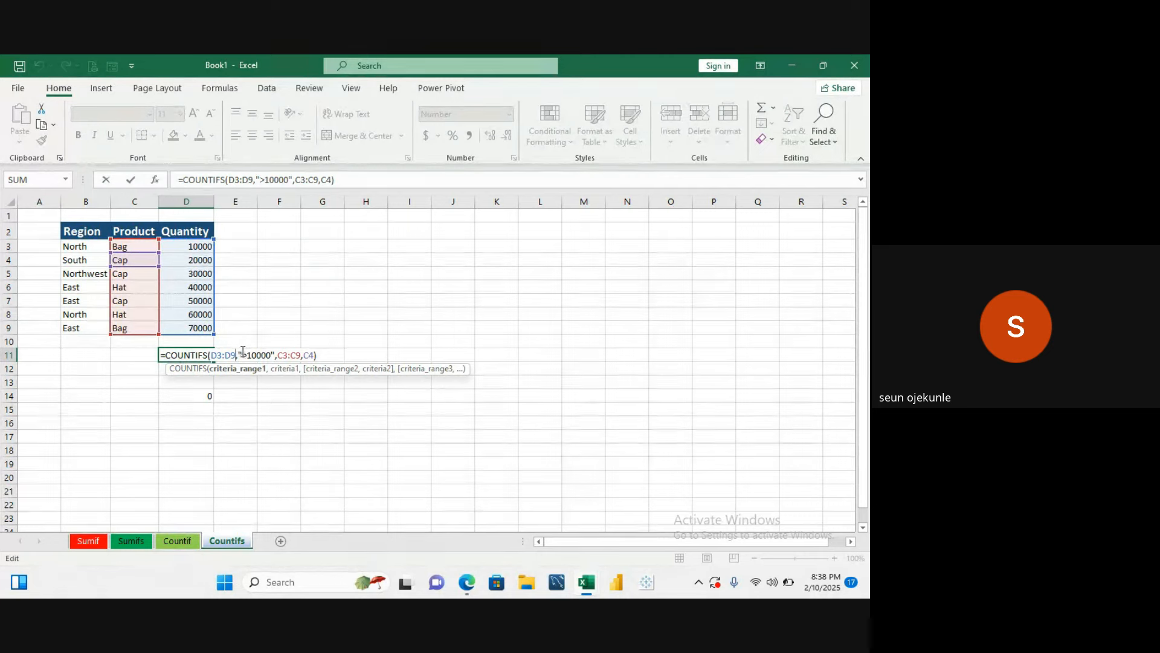
click(239, 354)
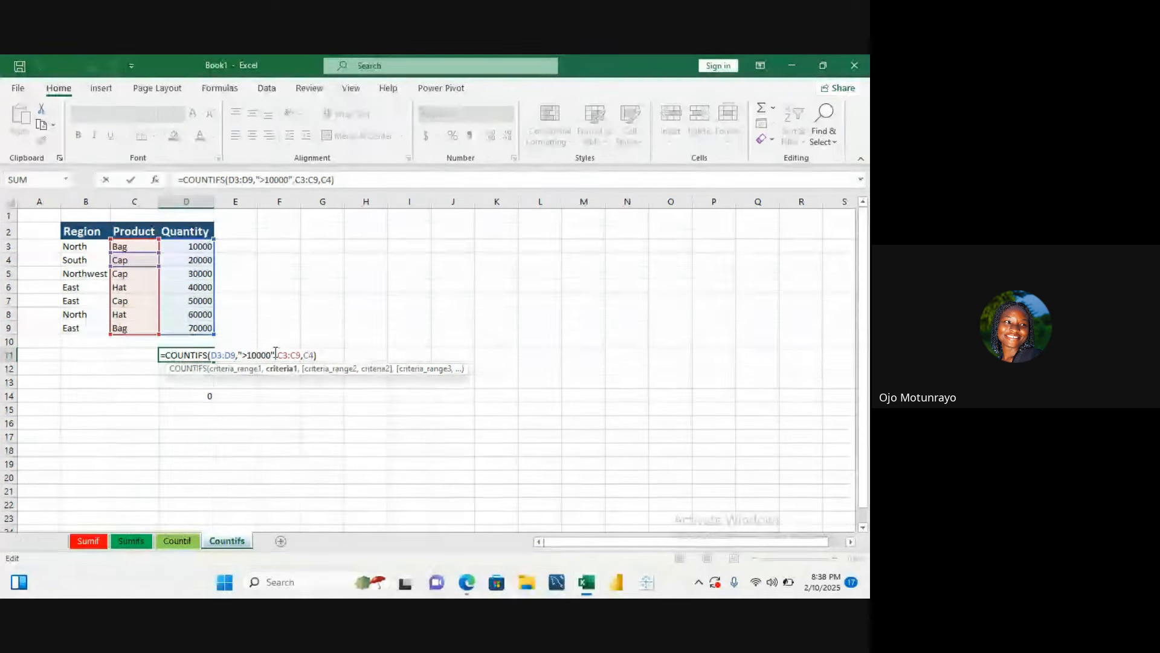
key(BackSpace)
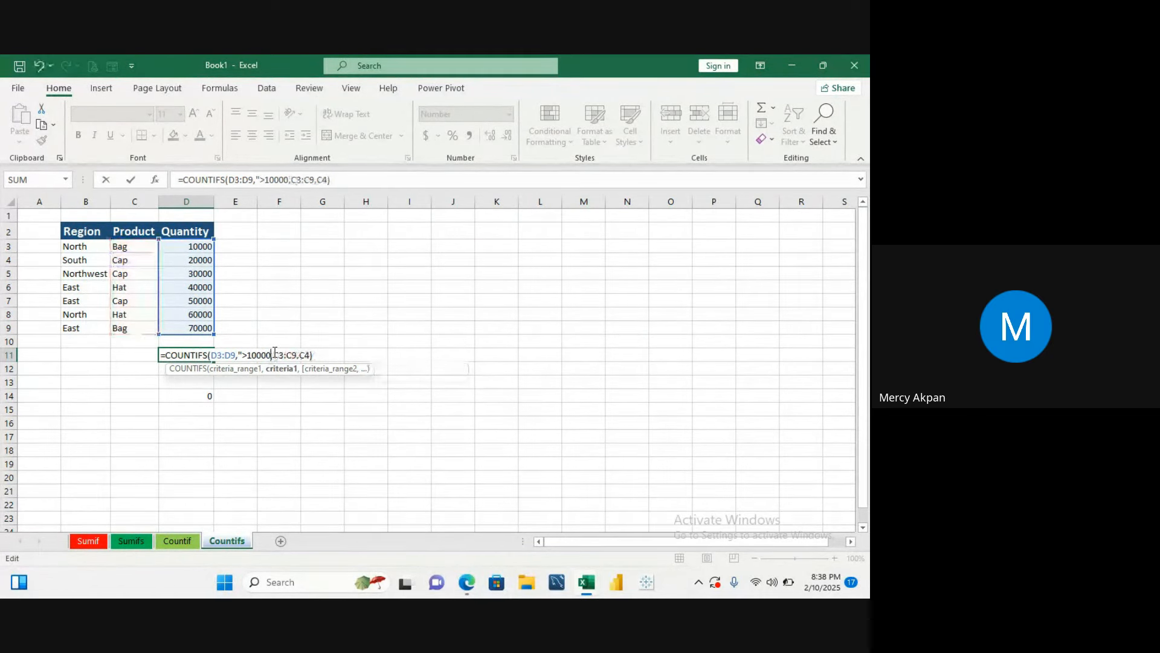
key(Left)
key(Left)
key(Left)
key(Left)
key(Left)
key(Left)
key(BackSpace)
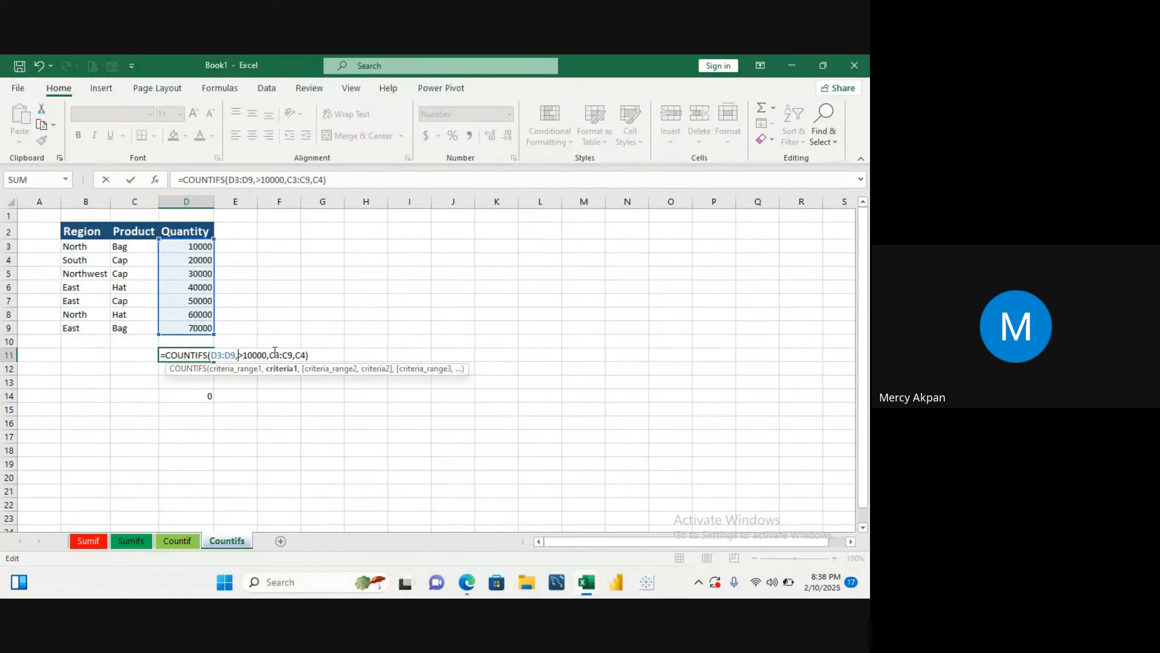
key(Return)
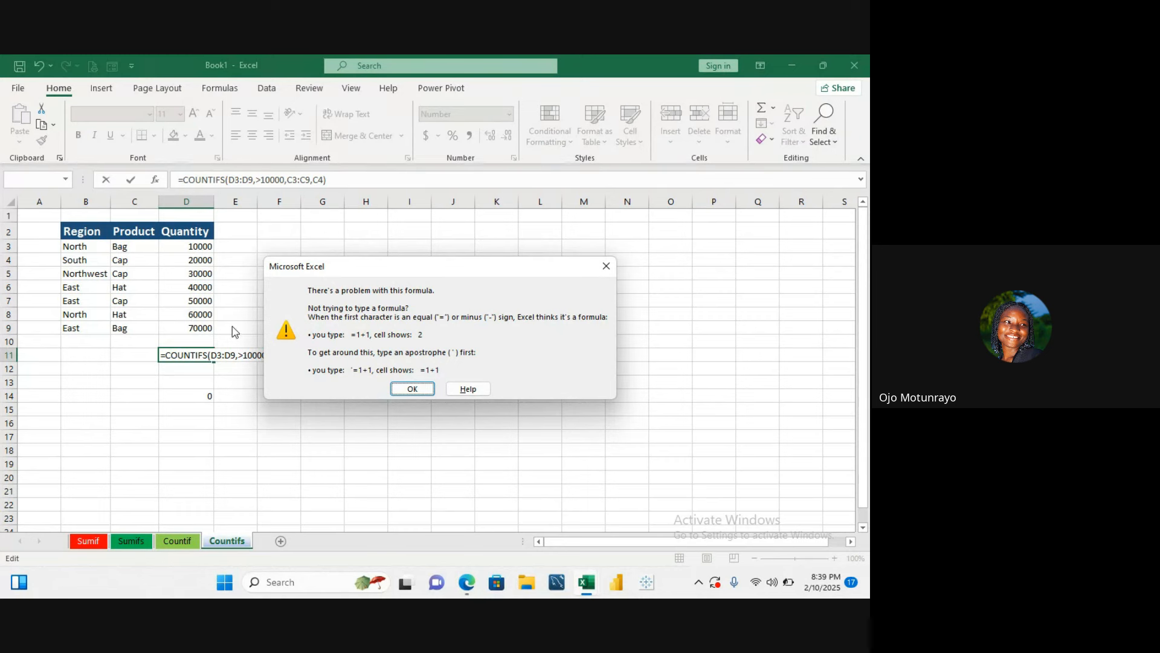
click(418, 390)
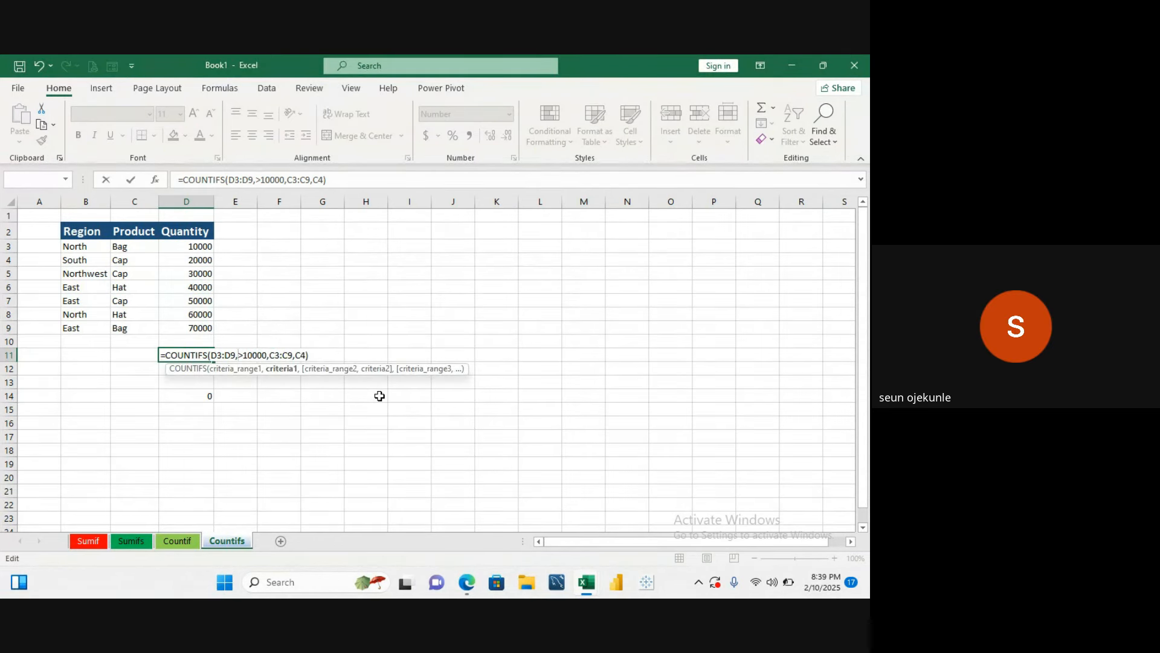
- Put the quotation marks back around >10000 in D11's COUNTIFS formula and confirm it
text(")
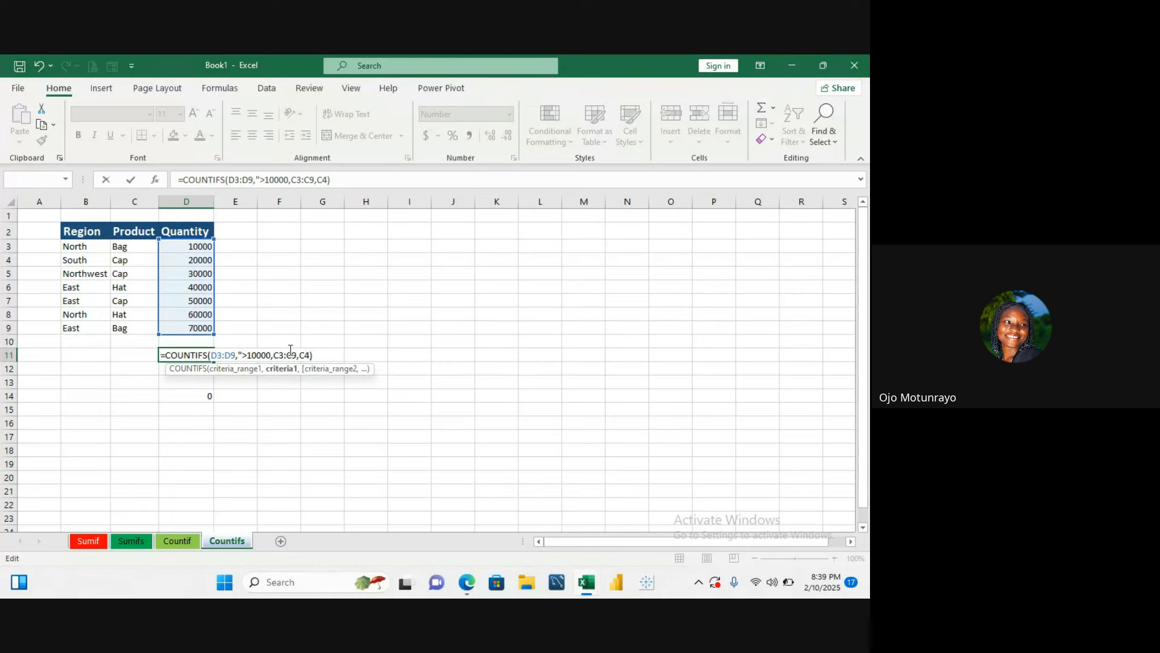
text(")
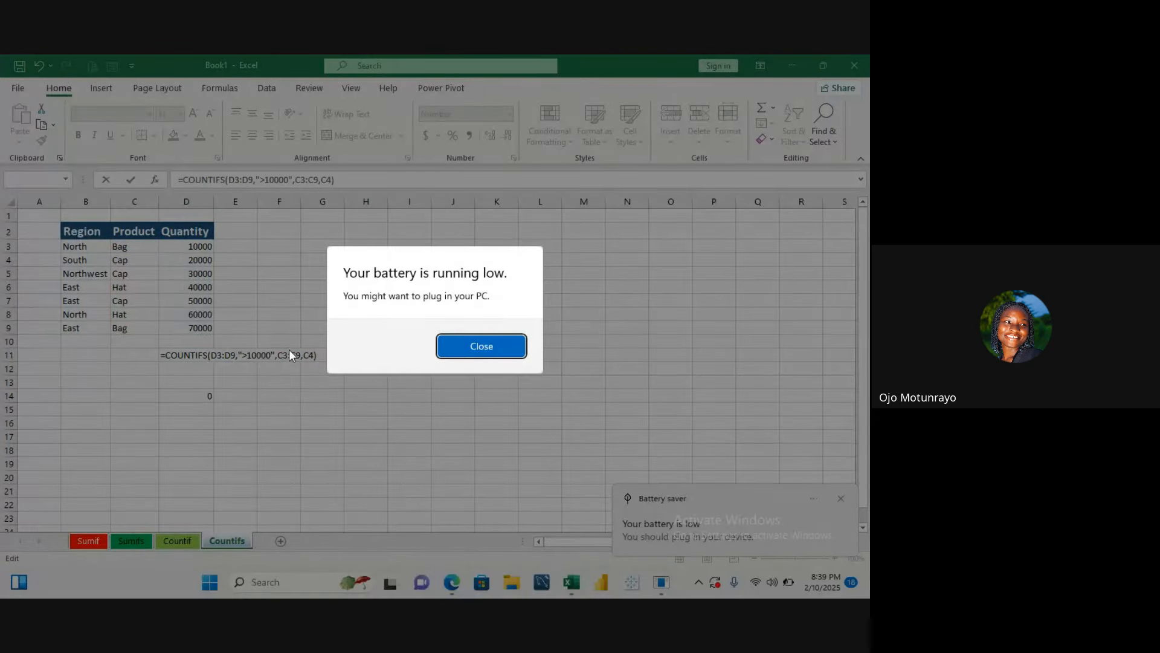
key(Return)
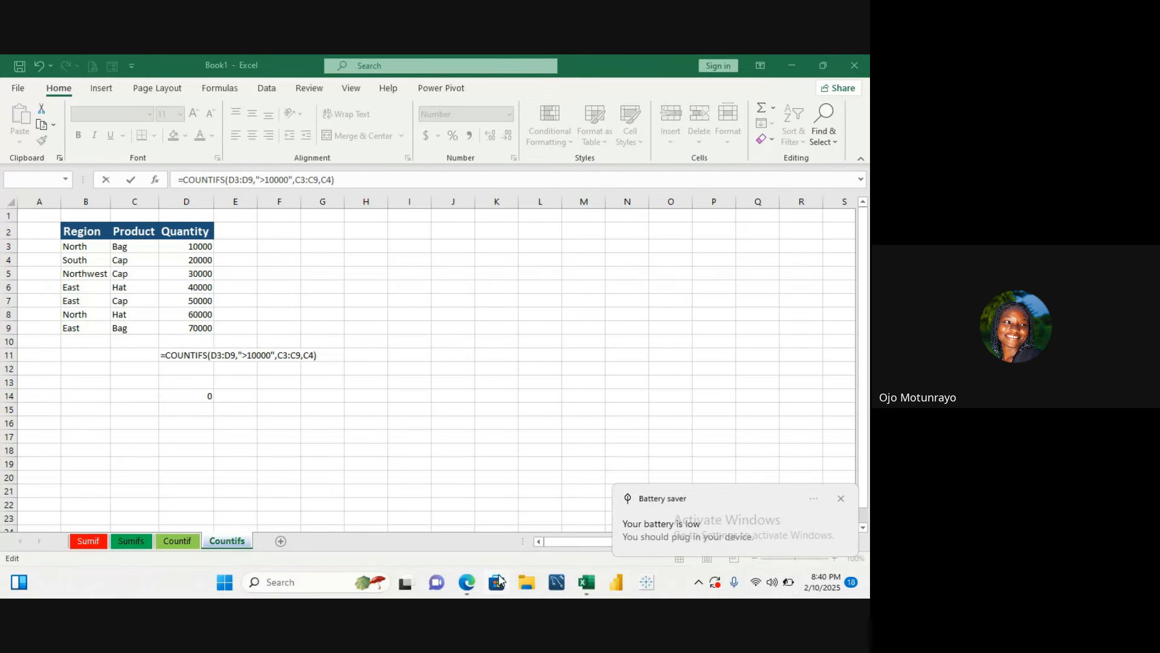
- Switch to the Google Meet class window in Microsoft Edge and open and close its more-options menu
mouse_move(468, 585)
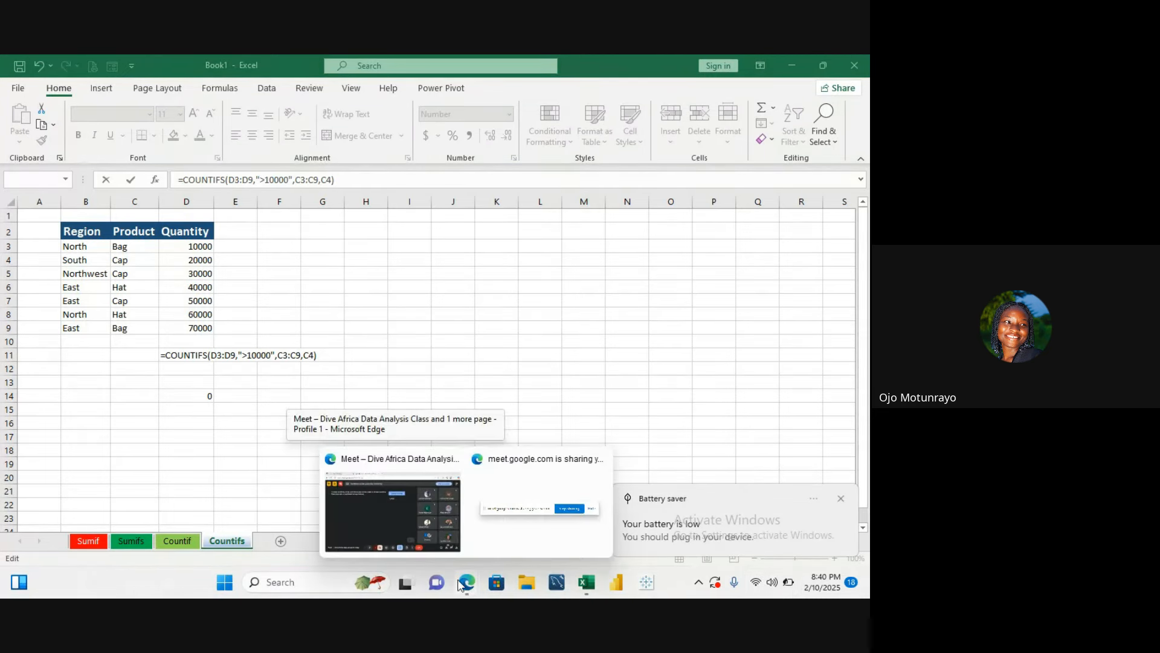
mouse_move(423, 528)
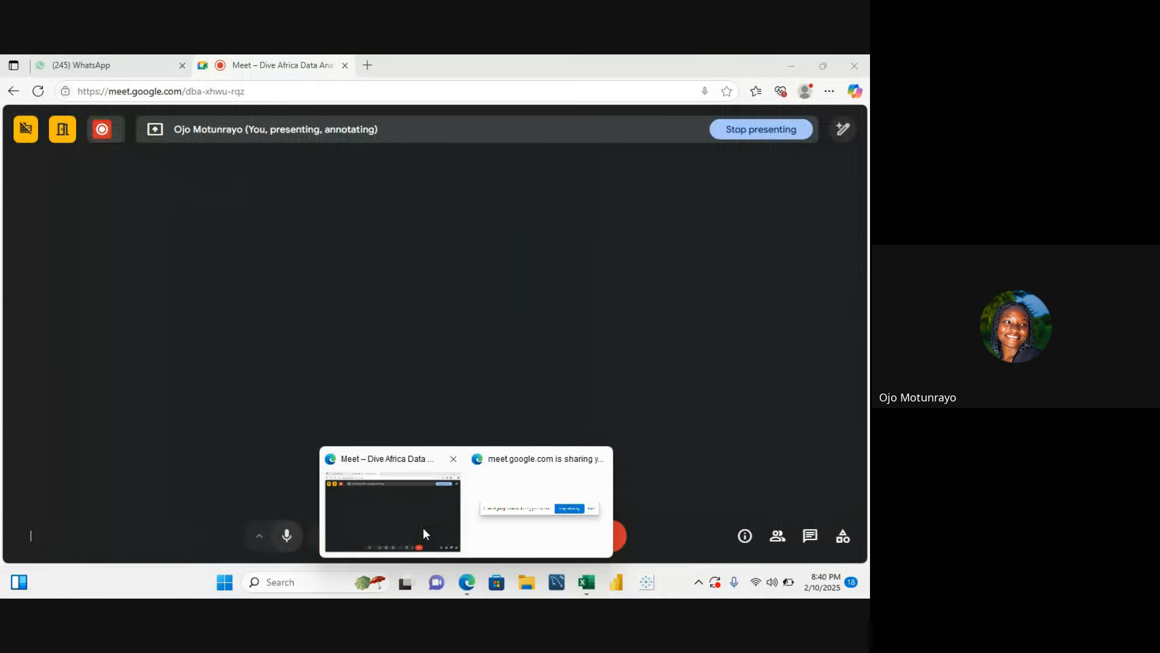
click(423, 527)
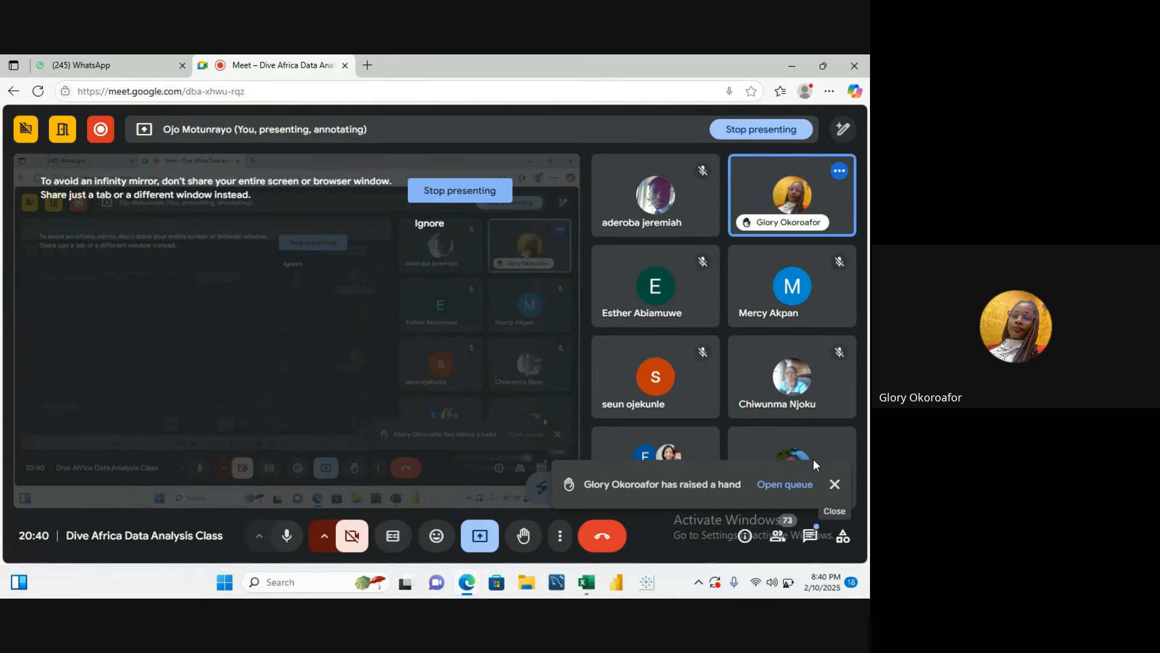
click(558, 537)
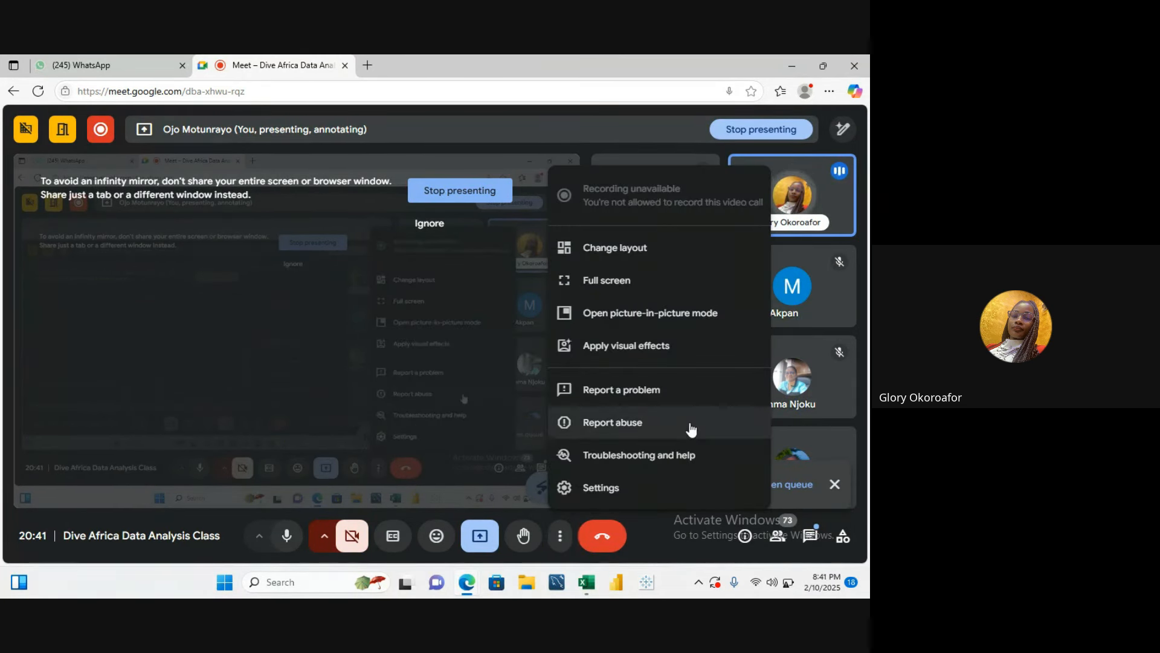
click(607, 131)
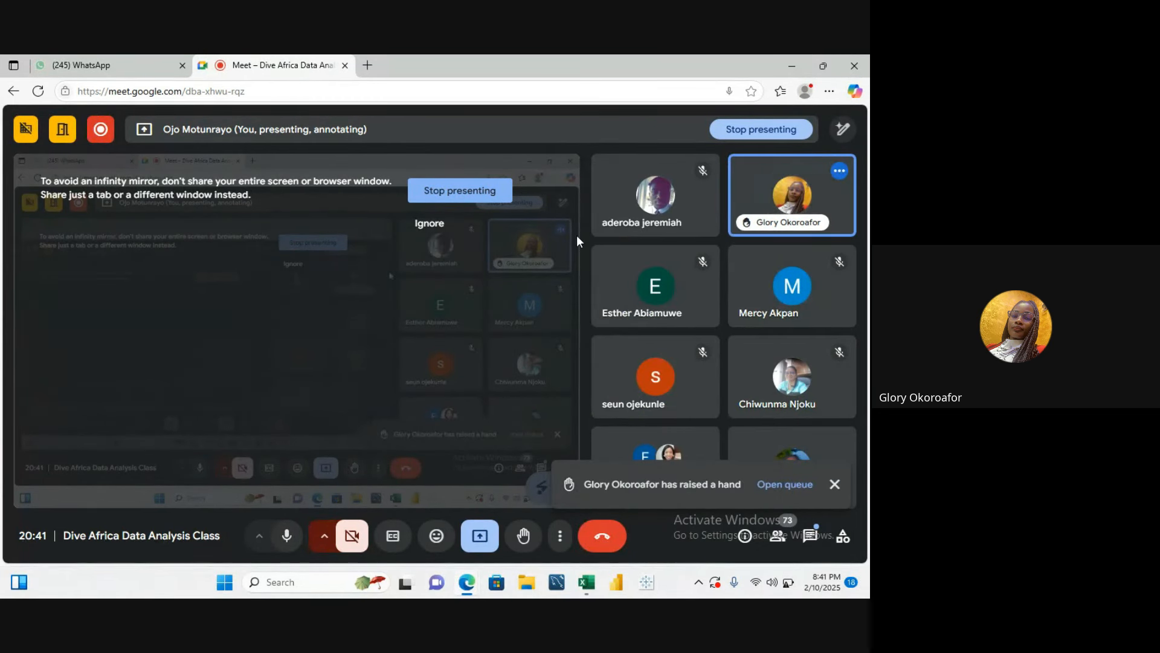
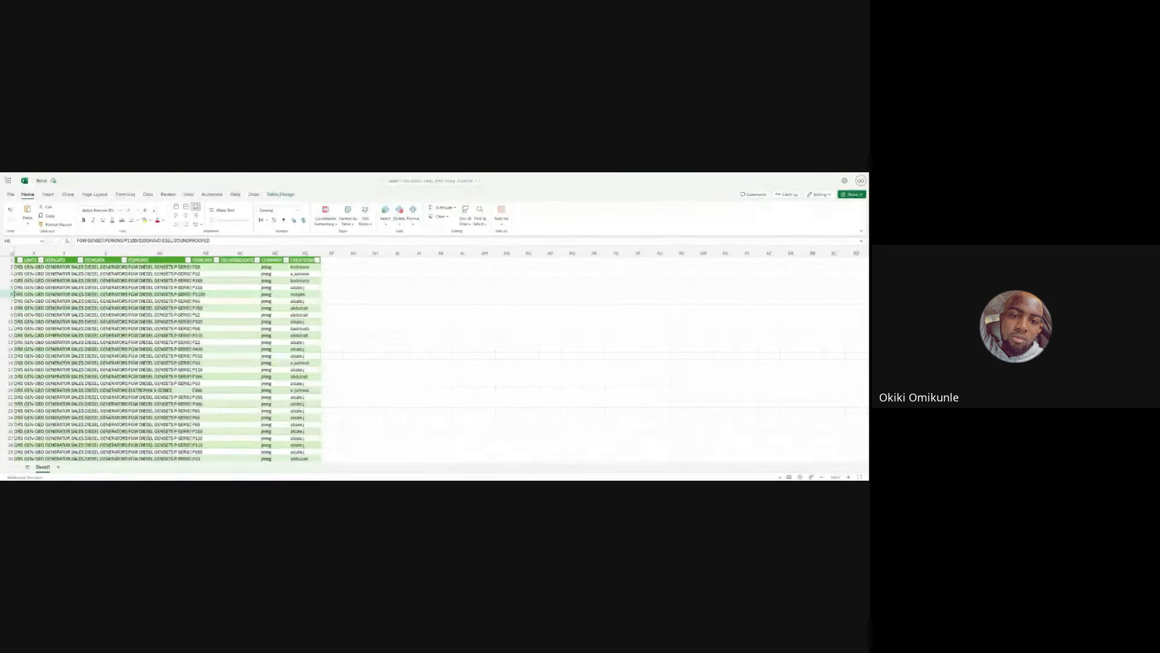
- Scroll across the sales table to examine its columns, selecting cells in the item name column
click(311, 250)
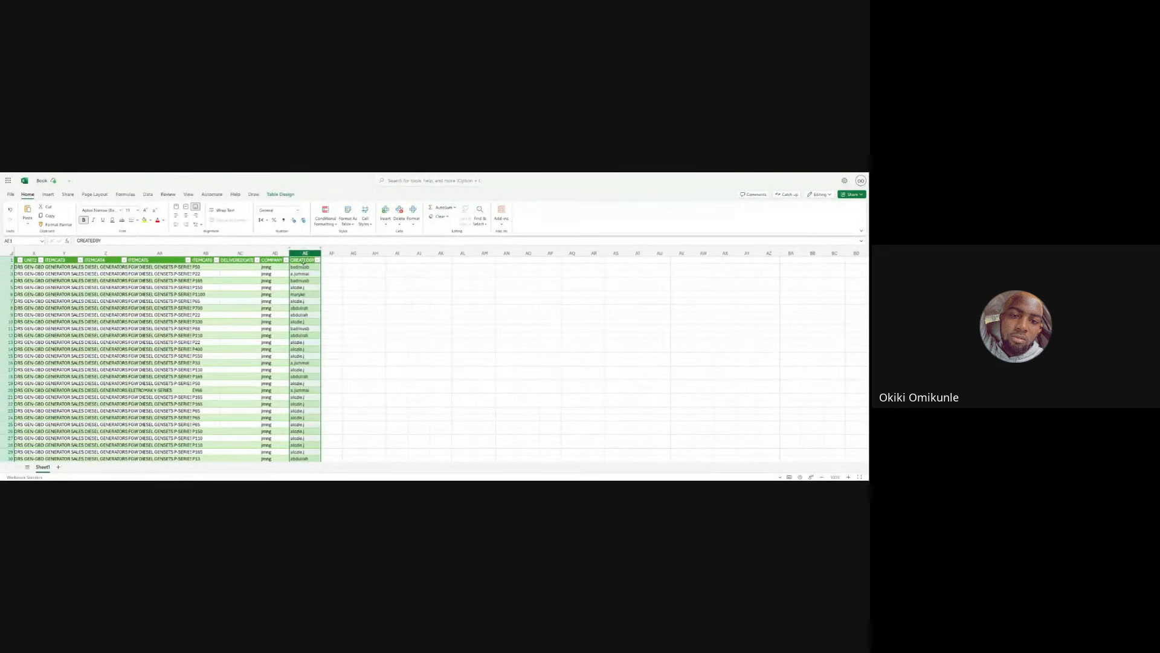
scroll(305, 284, left, 10)
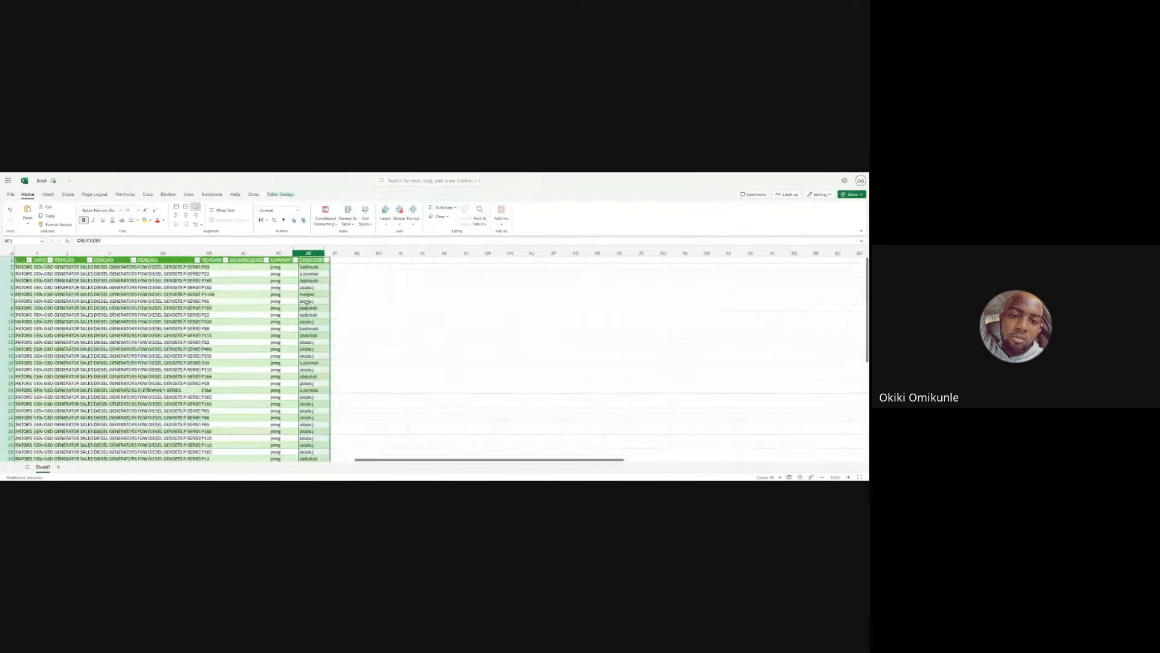
scroll(307, 302, left, 10)
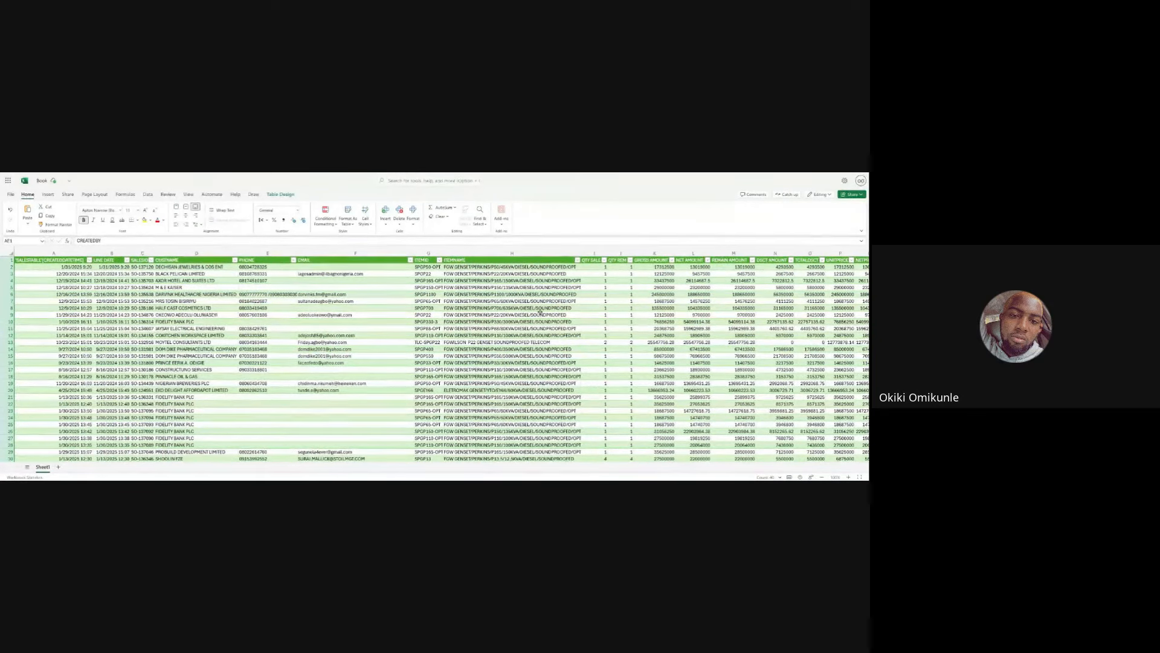
scroll(295, 349, right, 3)
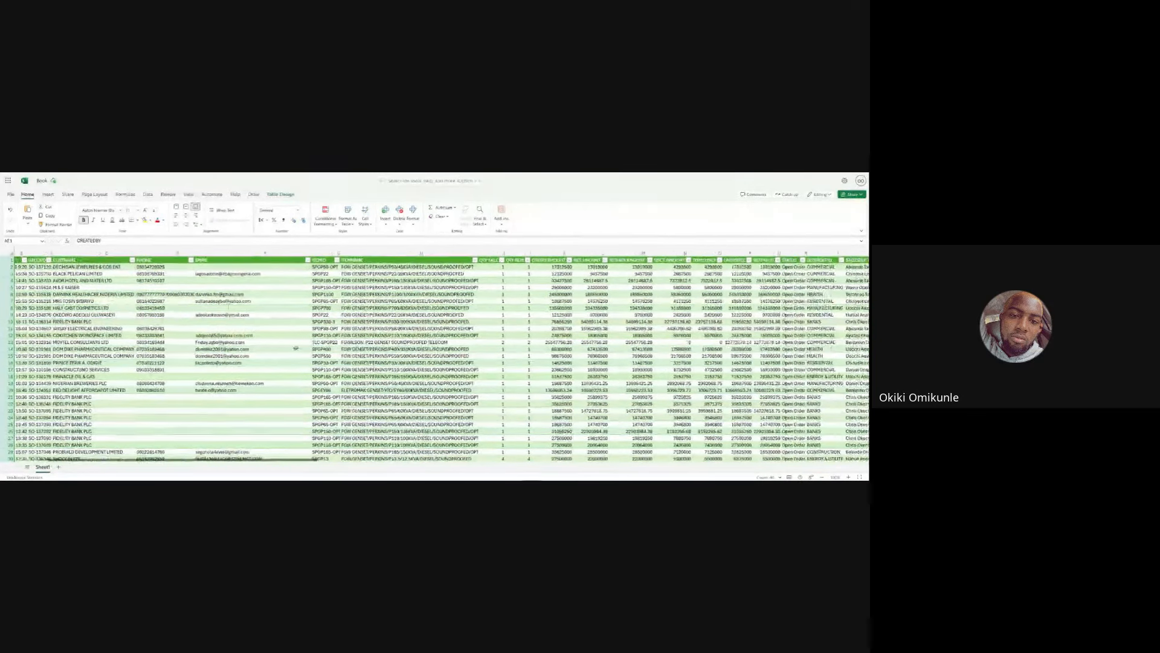
scroll(296, 349, right, 8)
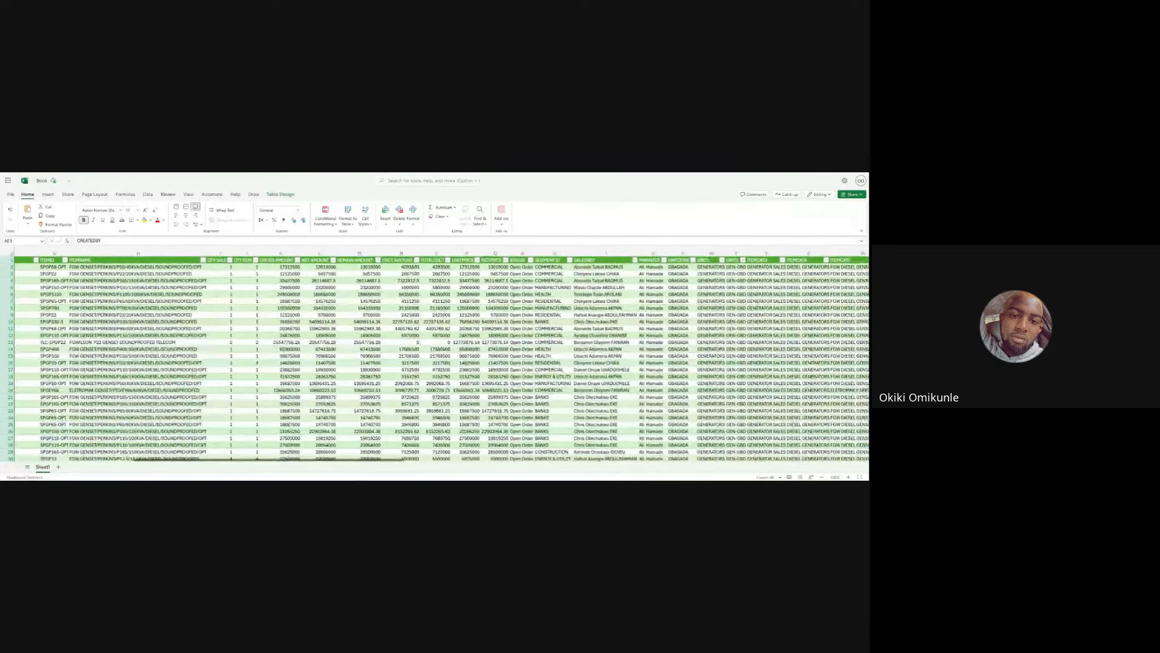
scroll(440, 357, left, 2)
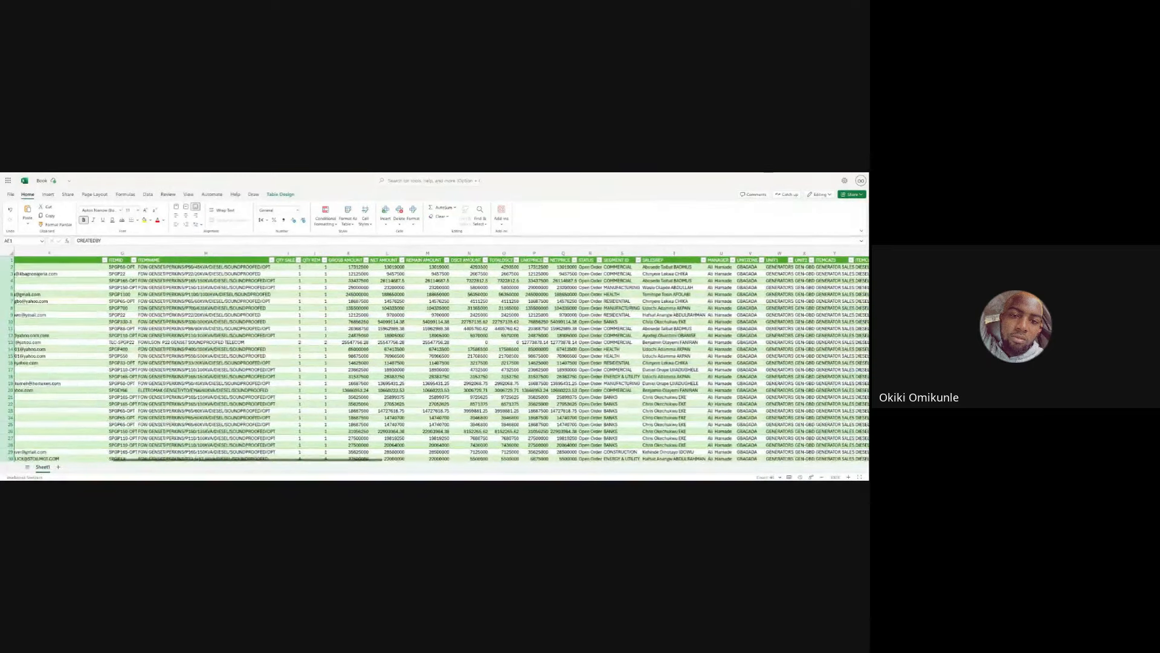
click(166, 267)
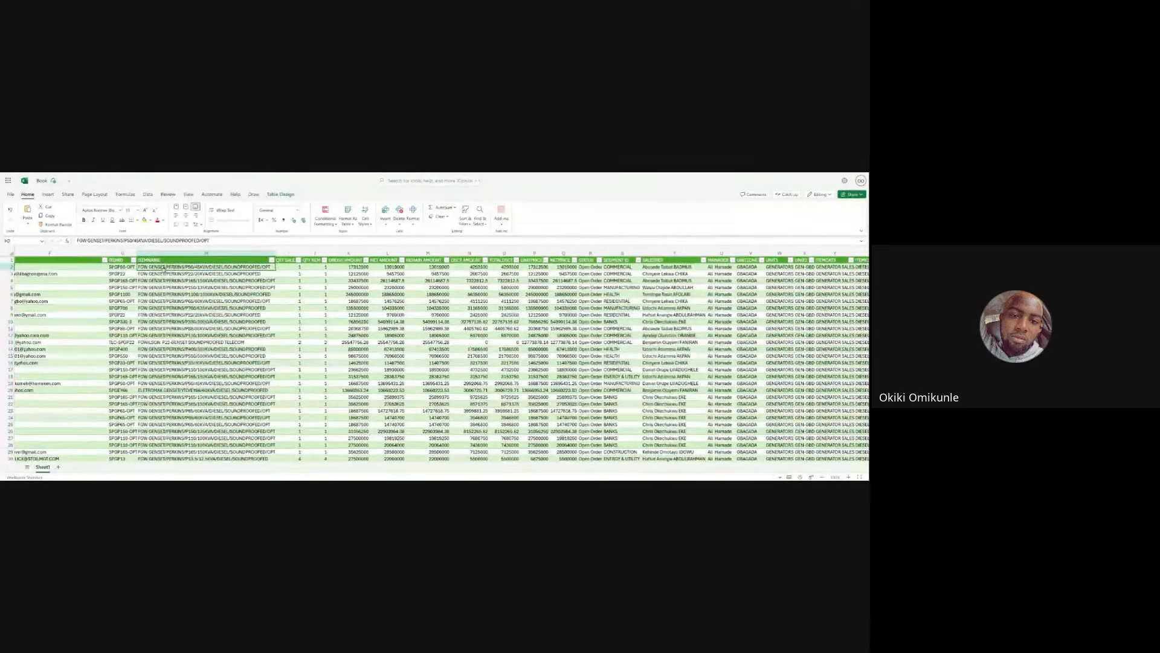
click(162, 260)
click(173, 267)
drag(174, 265, 217, 445)
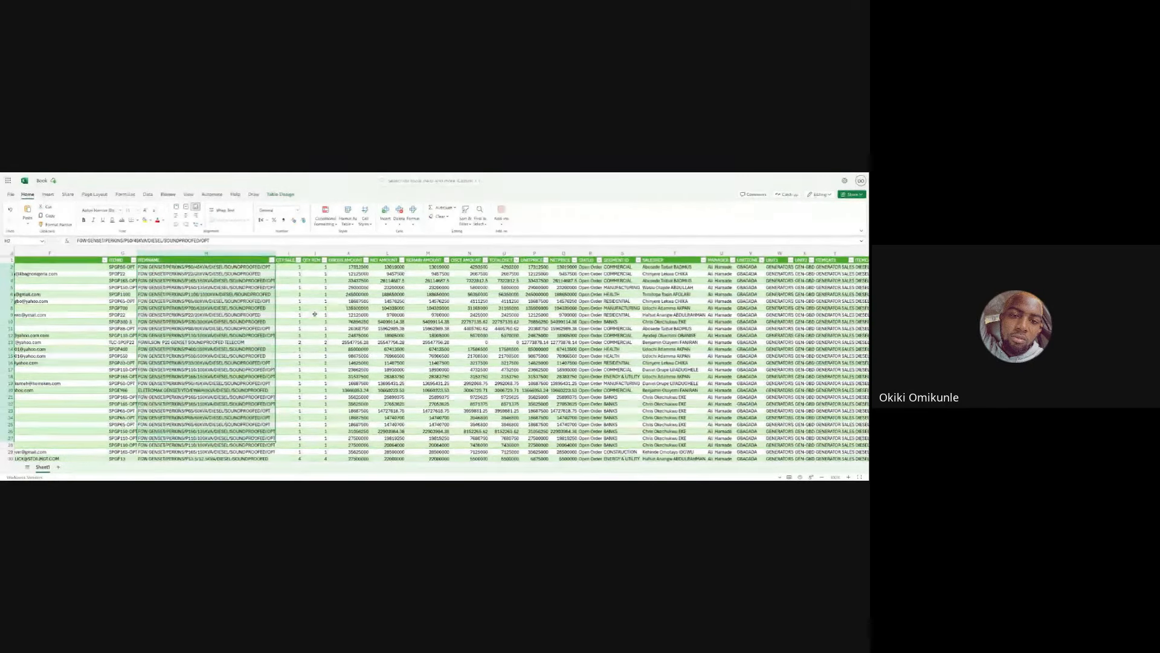
- Inspect the gross and net amount values and the item ID entries by selecting cells across the table
scroll(316, 290, right, 1)
click(318, 261)
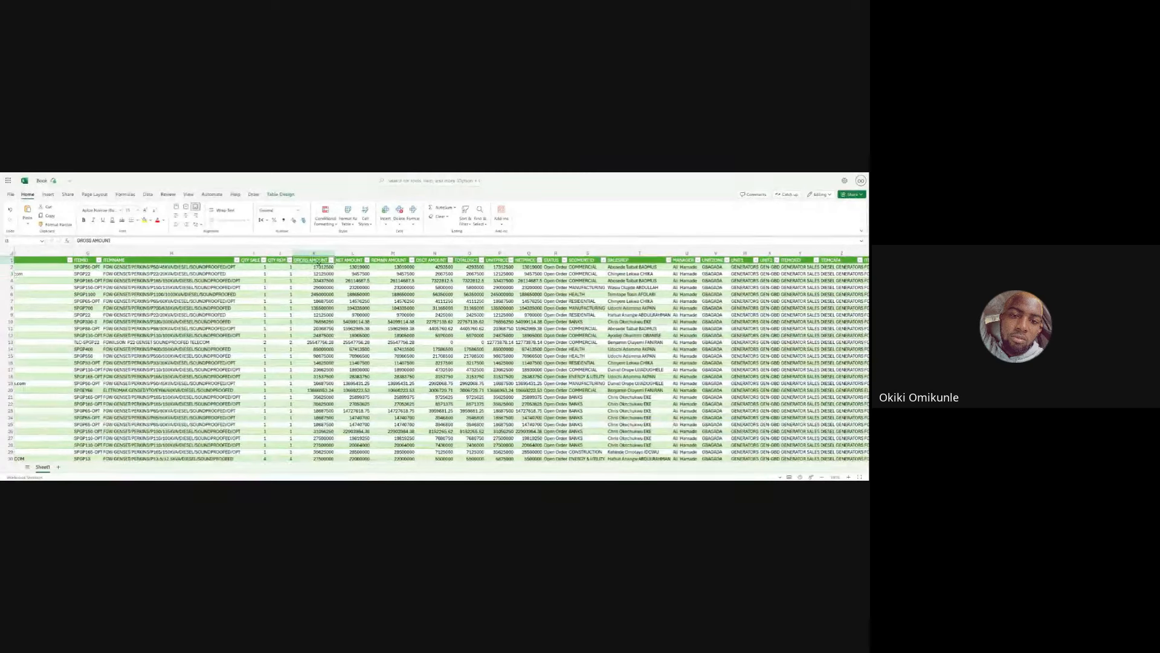
drag(319, 262, 322, 357)
drag(359, 274, 362, 376)
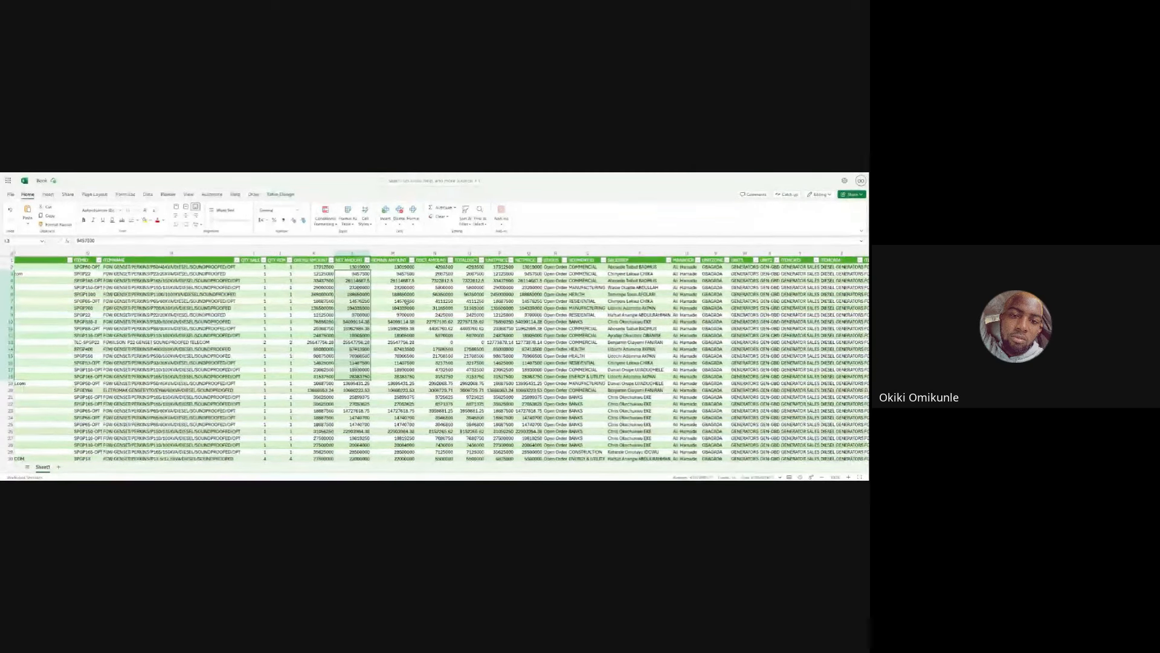
scroll(406, 301, right, 3)
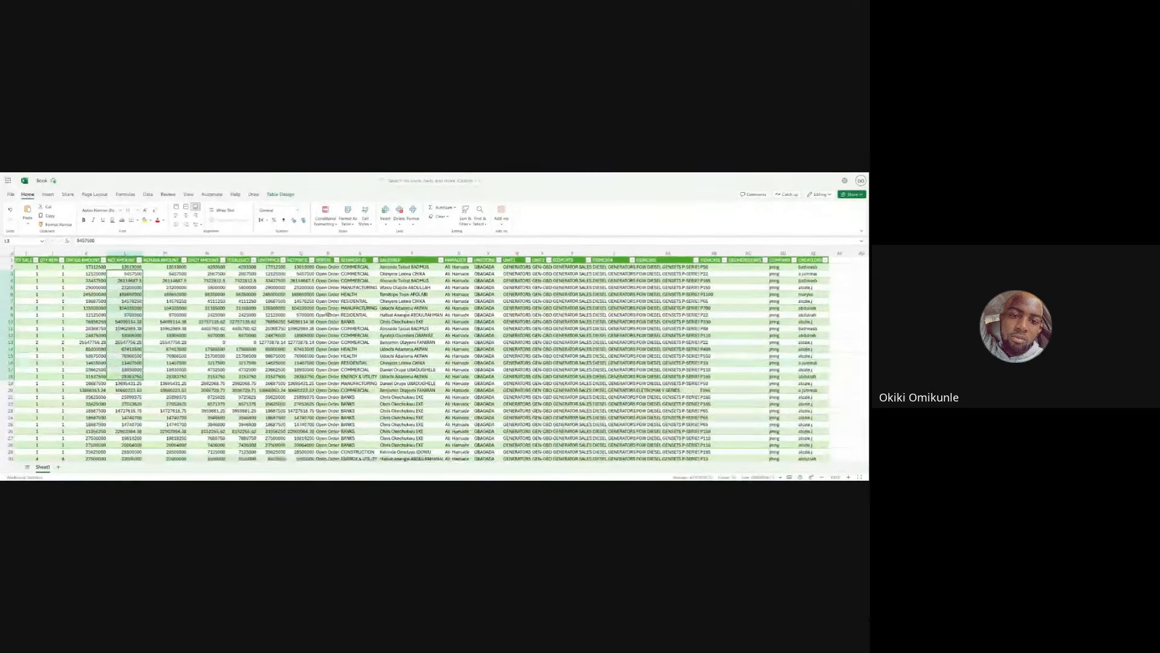
scroll(326, 315, left, 5)
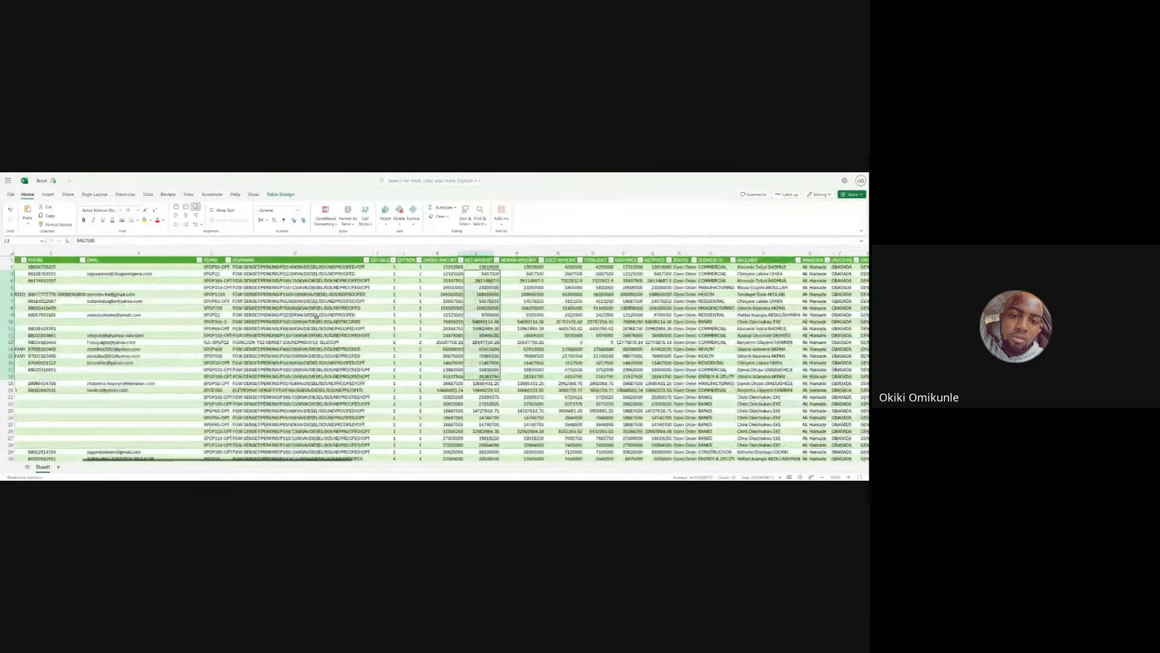
scroll(316, 316, left, 4)
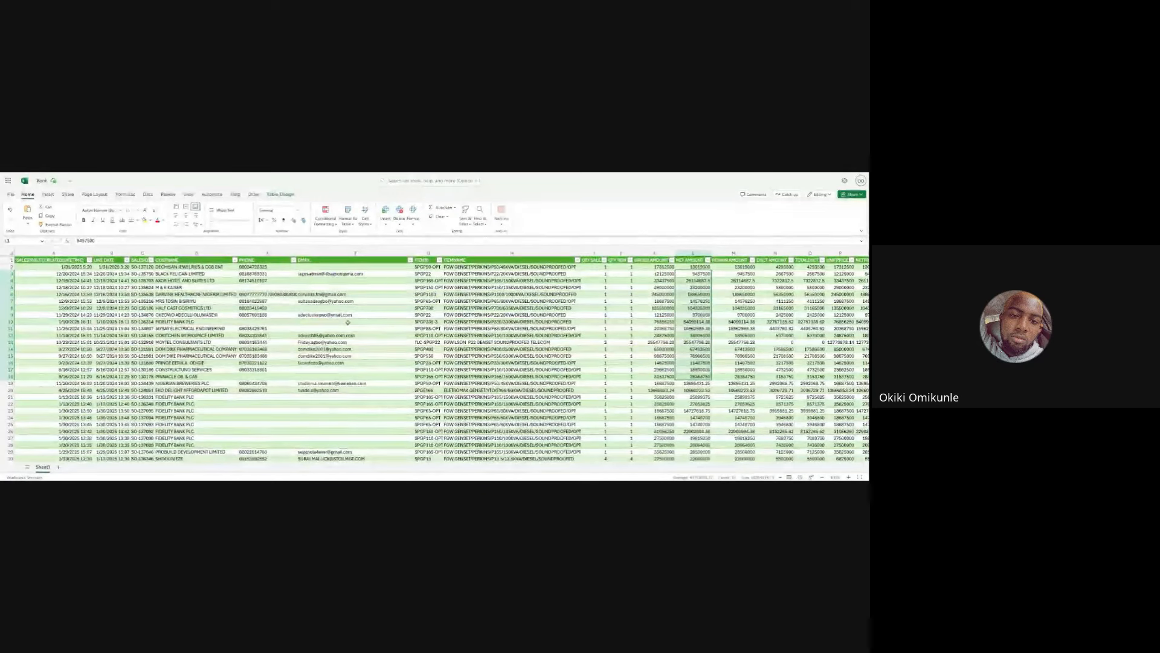
click(408, 321)
click(426, 315)
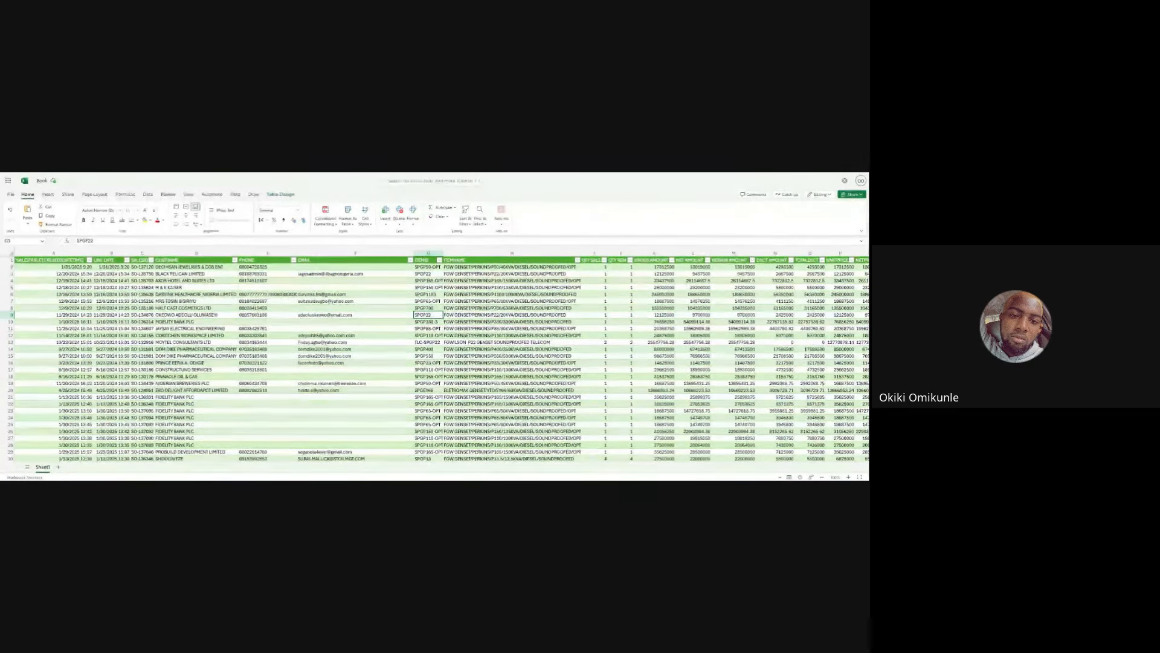
click(427, 273)
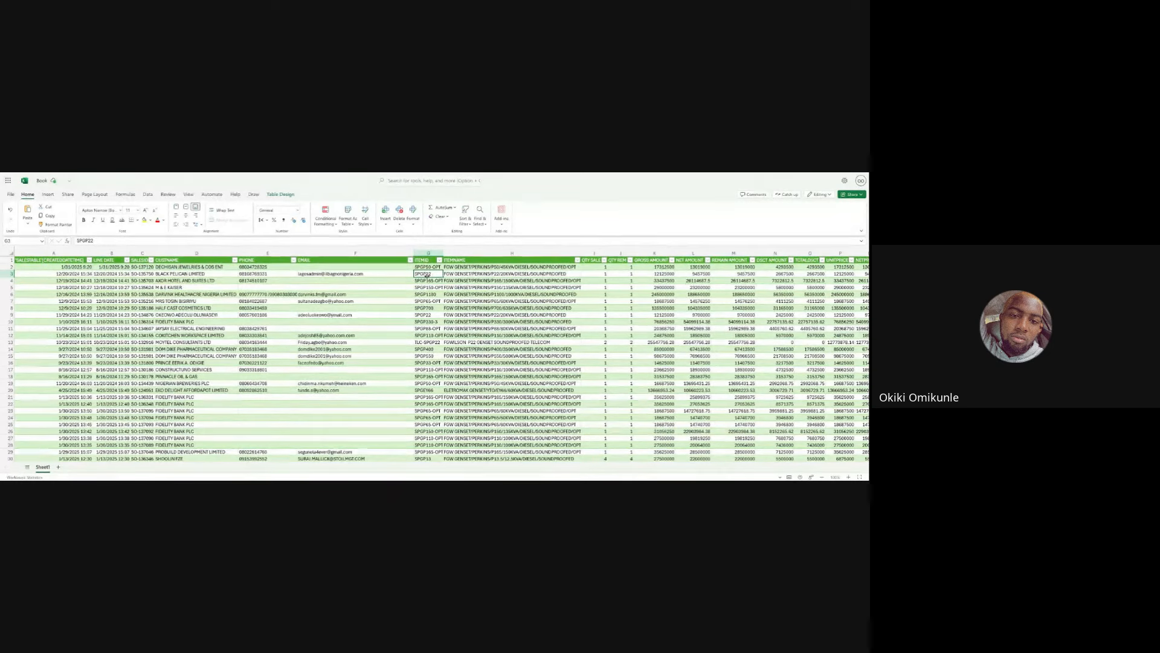
scroll(426, 276, right, 1)
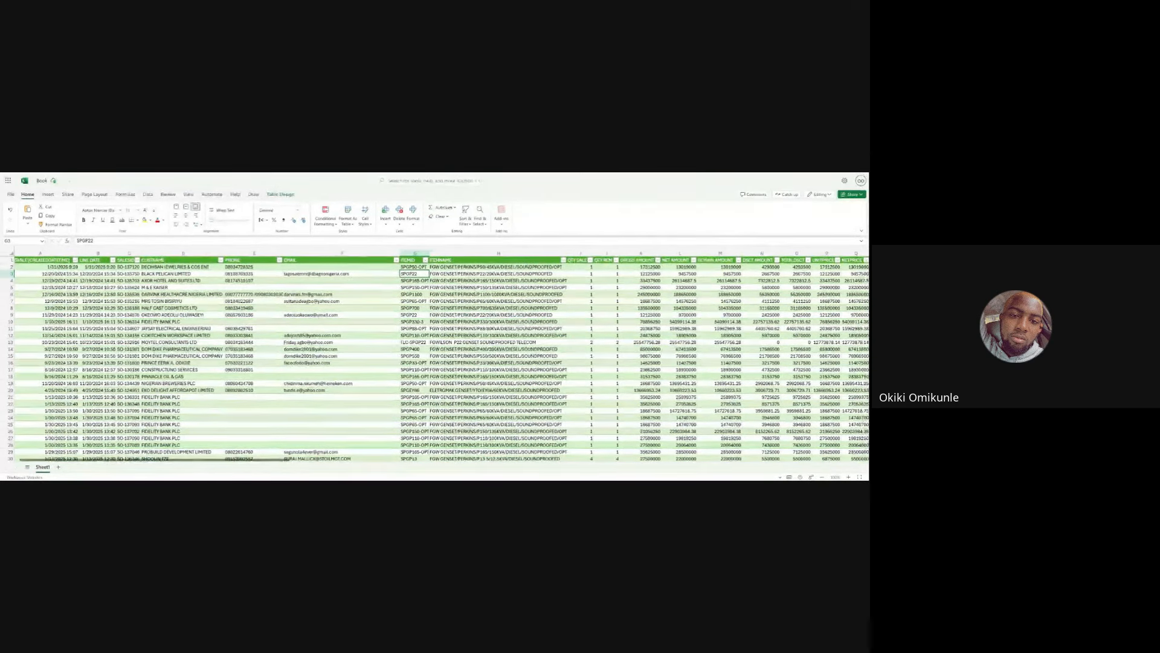
scroll(422, 280, right, 10)
scroll(441, 357, right, 15)
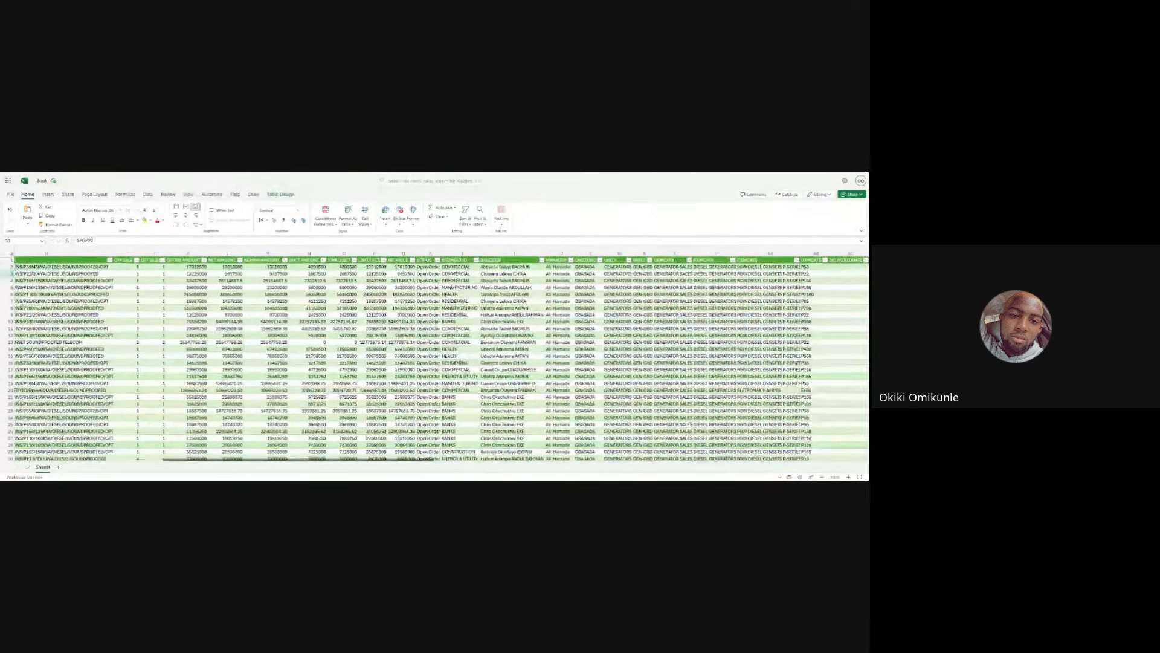
scroll(423, 356, right, 5)
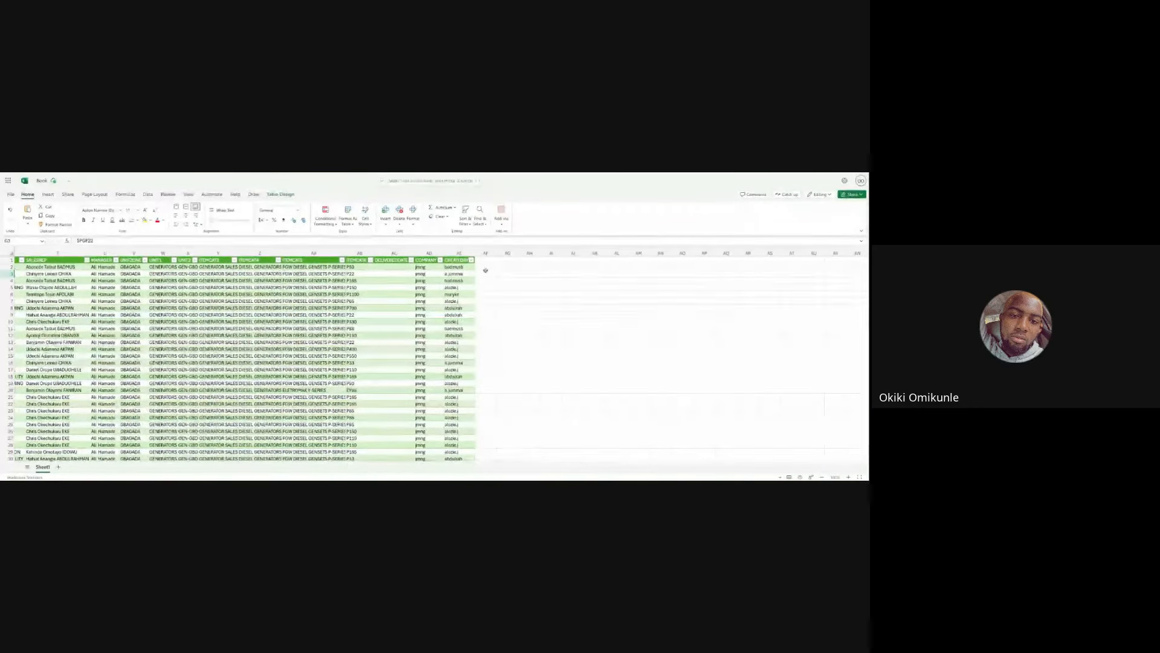
- Start a COUNTIFS formula in an empty cell beside the table
click(505, 267)
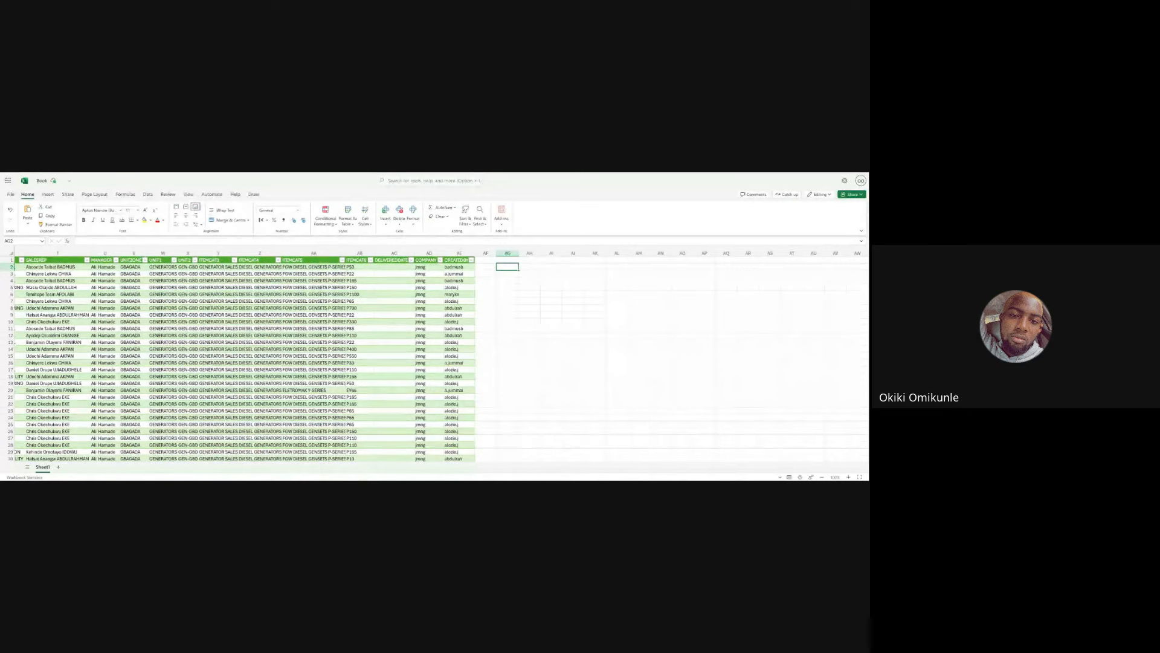
text(=)
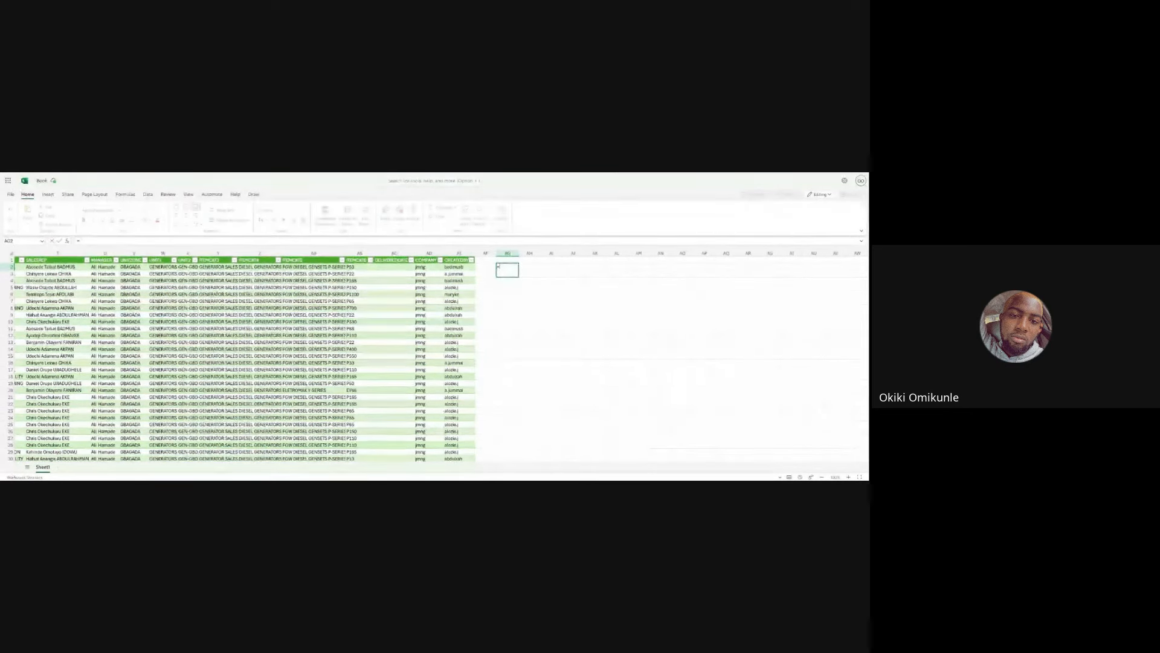
text(COUNT)
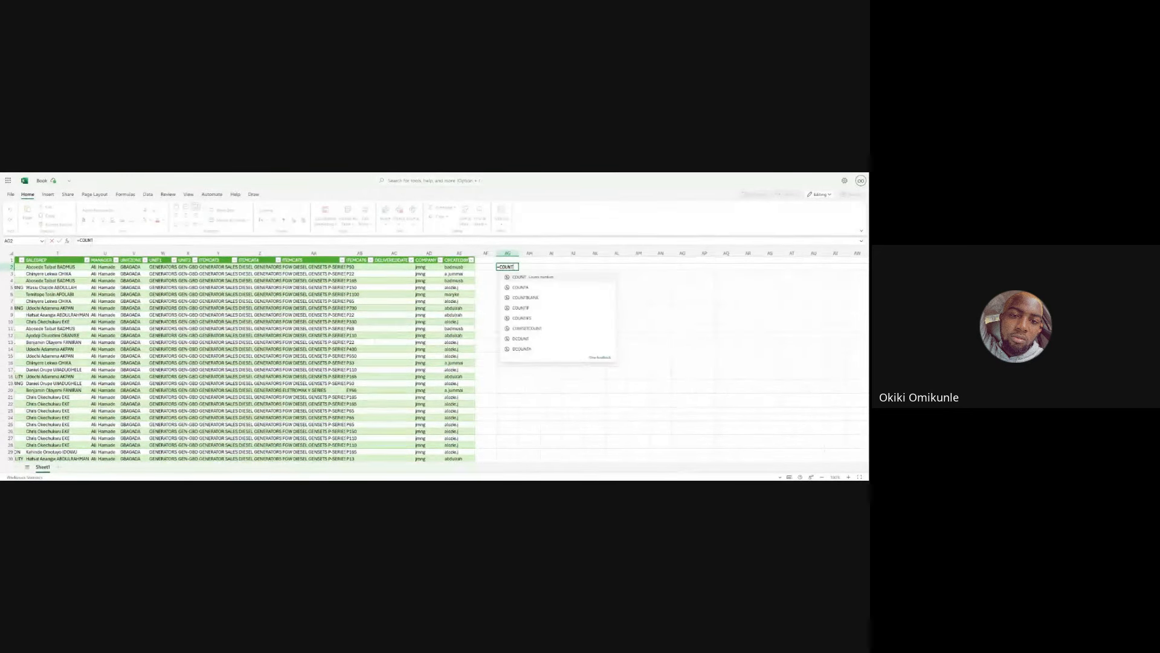
text(IFS)
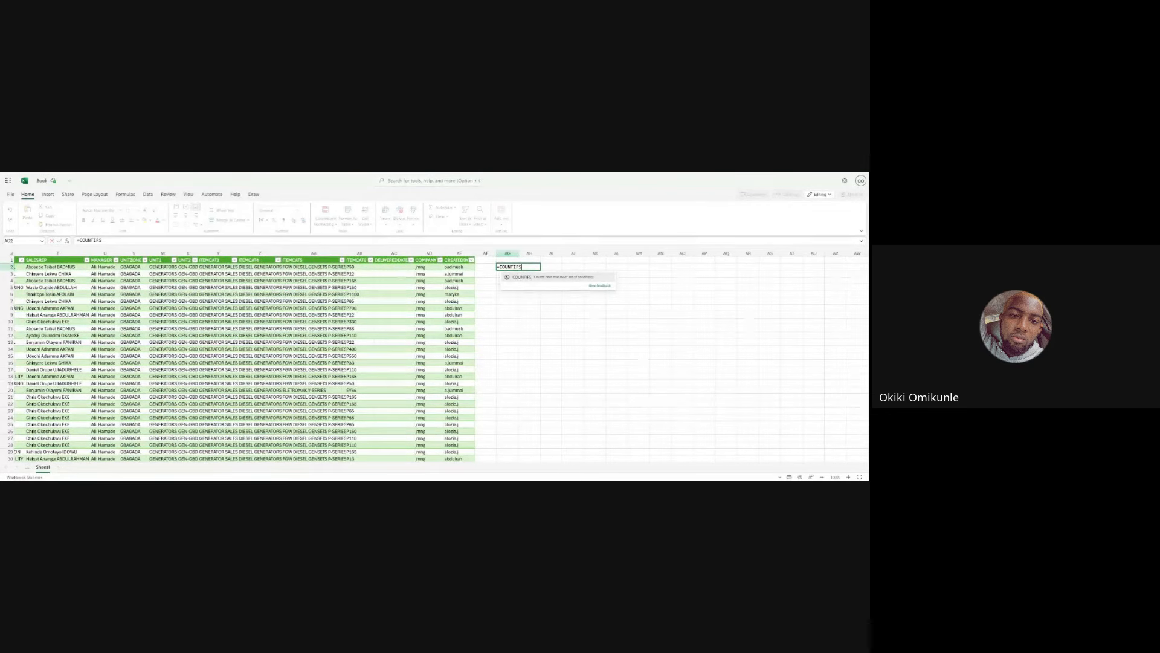
text(()
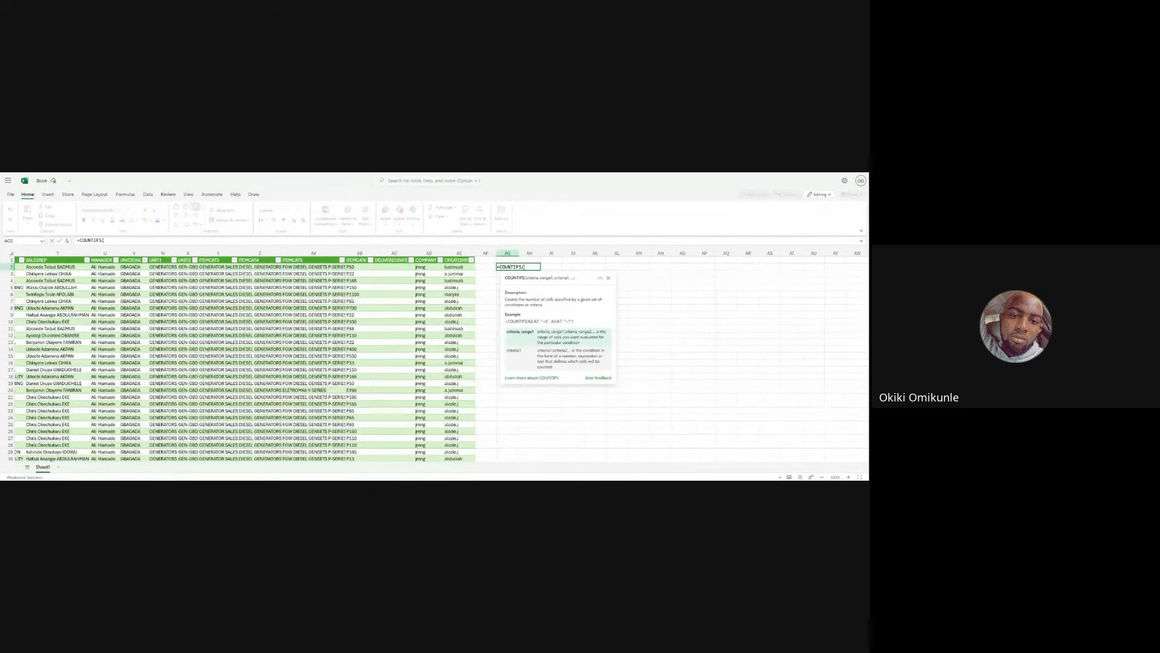
- Set the whole ITEMID column G as the first criteria range of the COUNTIFS formula
scroll(457, 282, left, 5)
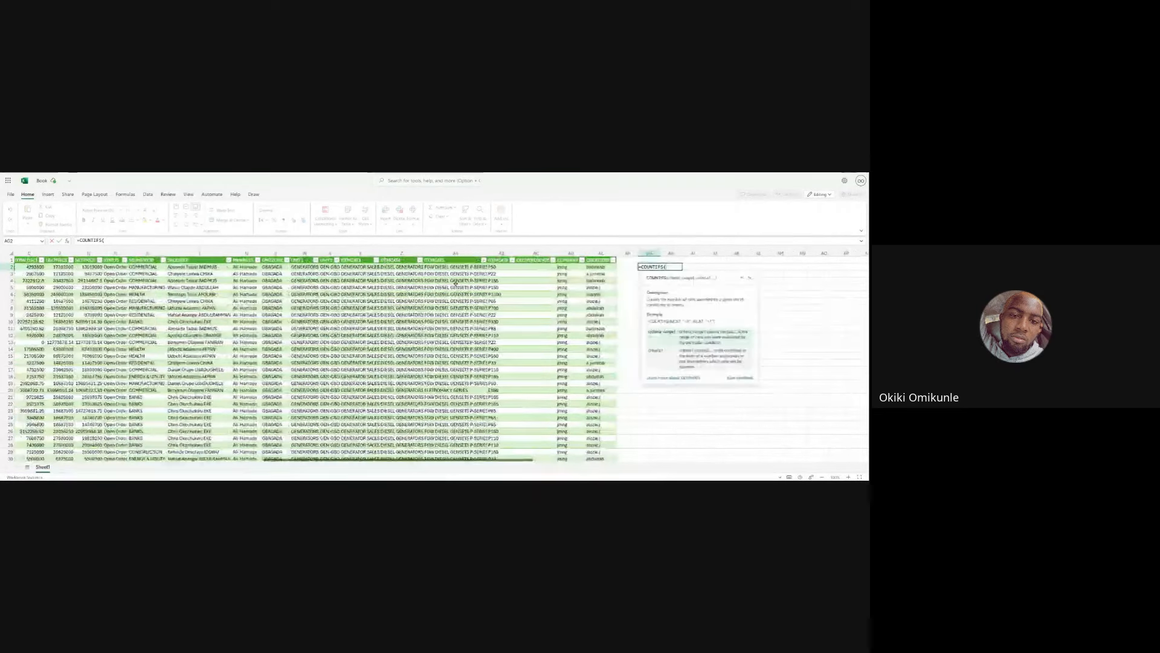
scroll(456, 281, left, 5)
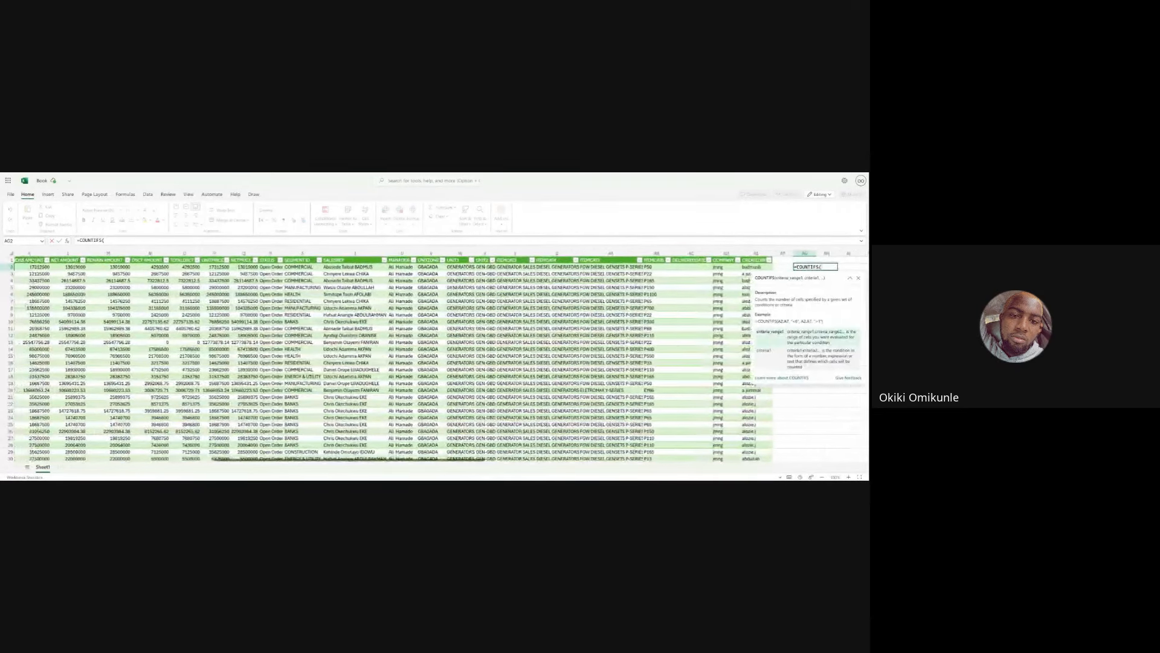
scroll(440, 356, left, 5)
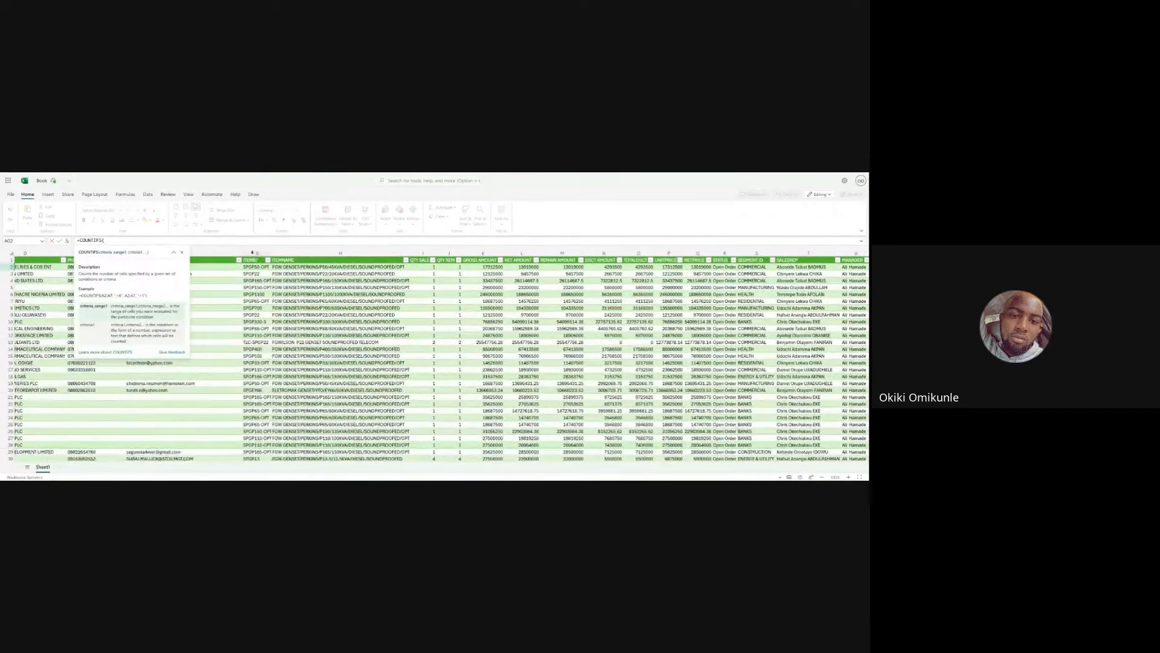
click(253, 252)
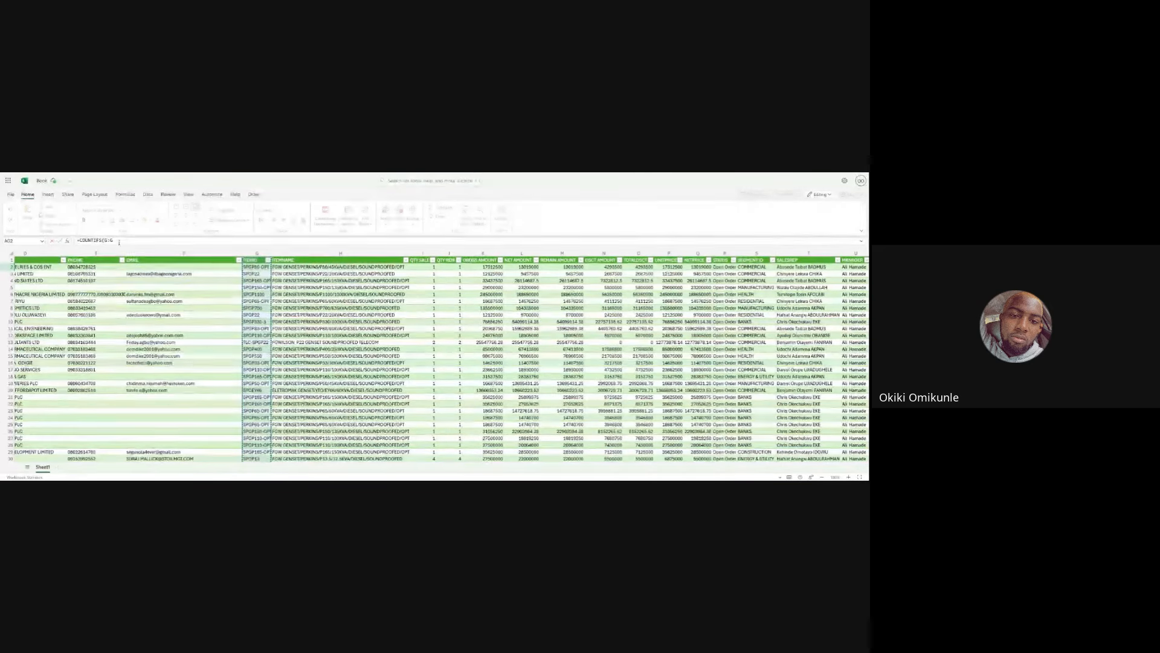
- Limit the first COUNTIFS criteria range to G2:G40, checking where the table's rows end
click(111, 240)
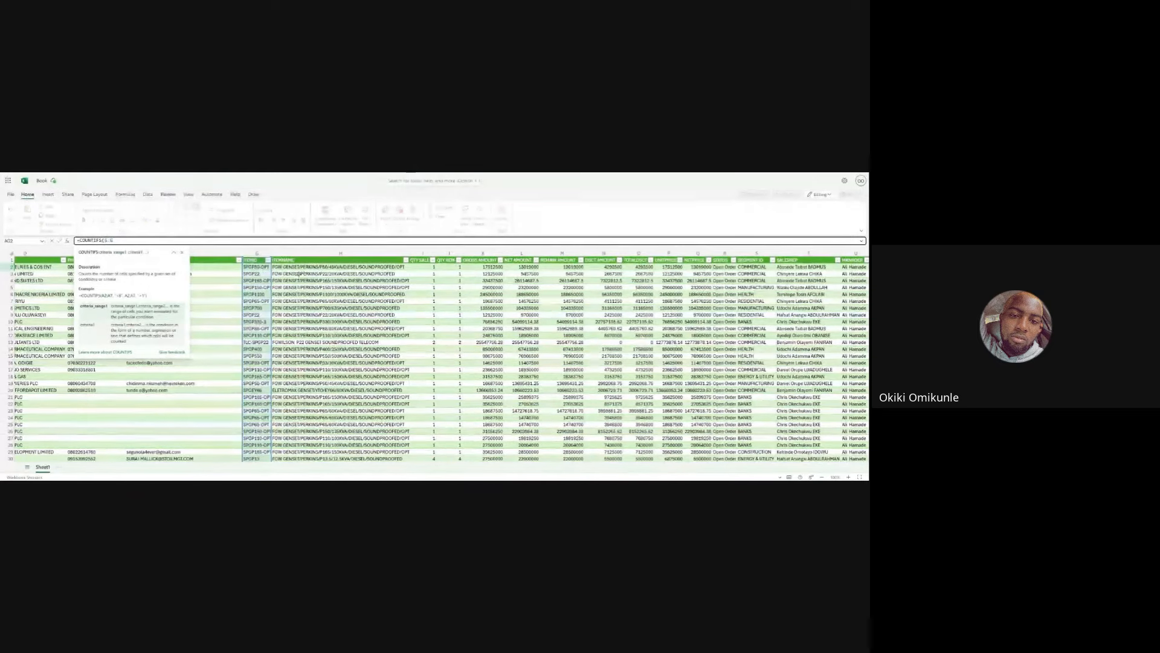
scroll(264, 267, down, 4)
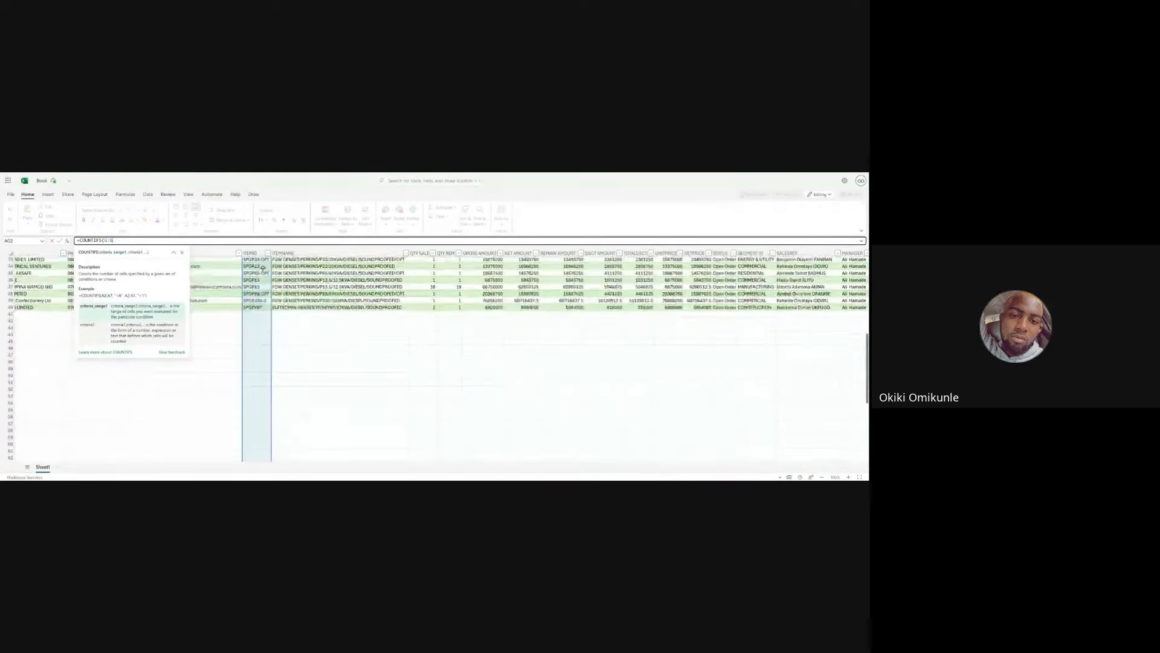
scroll(438, 356, down, 8)
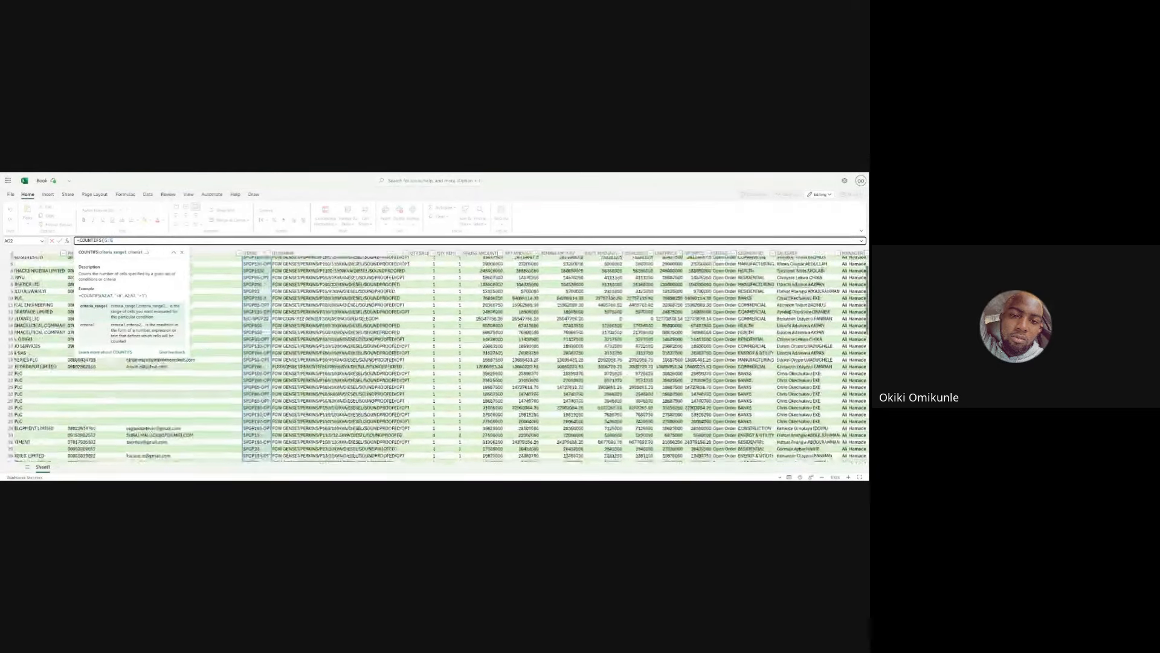
scroll(255, 332, up, 1)
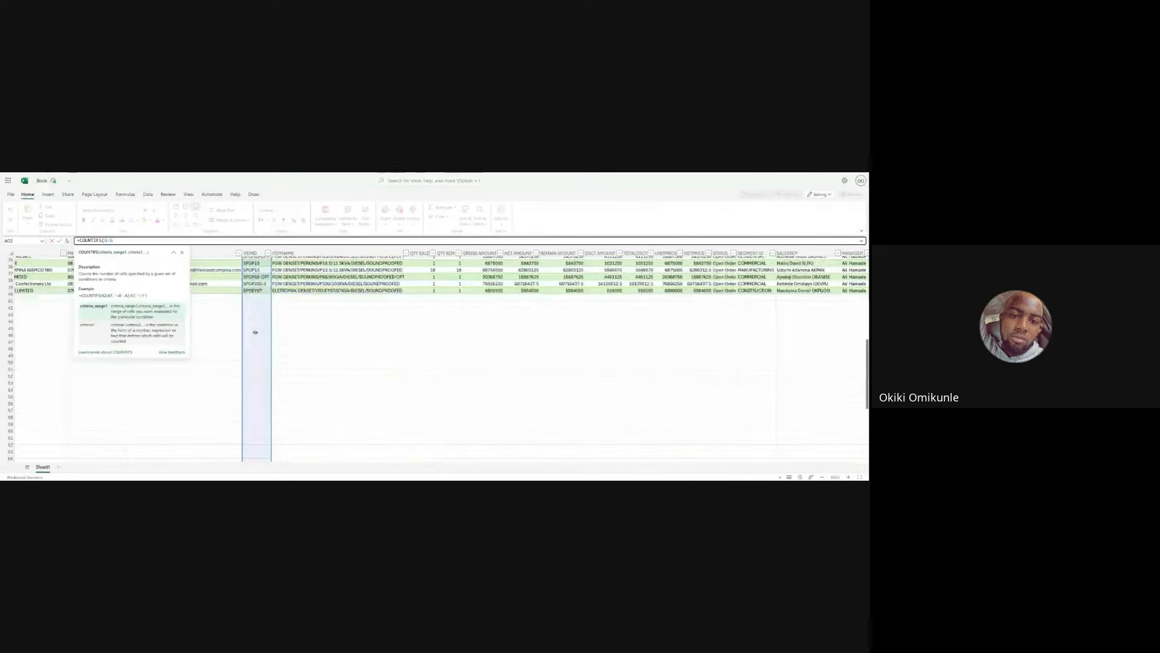
scroll(255, 332, up, 6)
scroll(255, 332, down, 14)
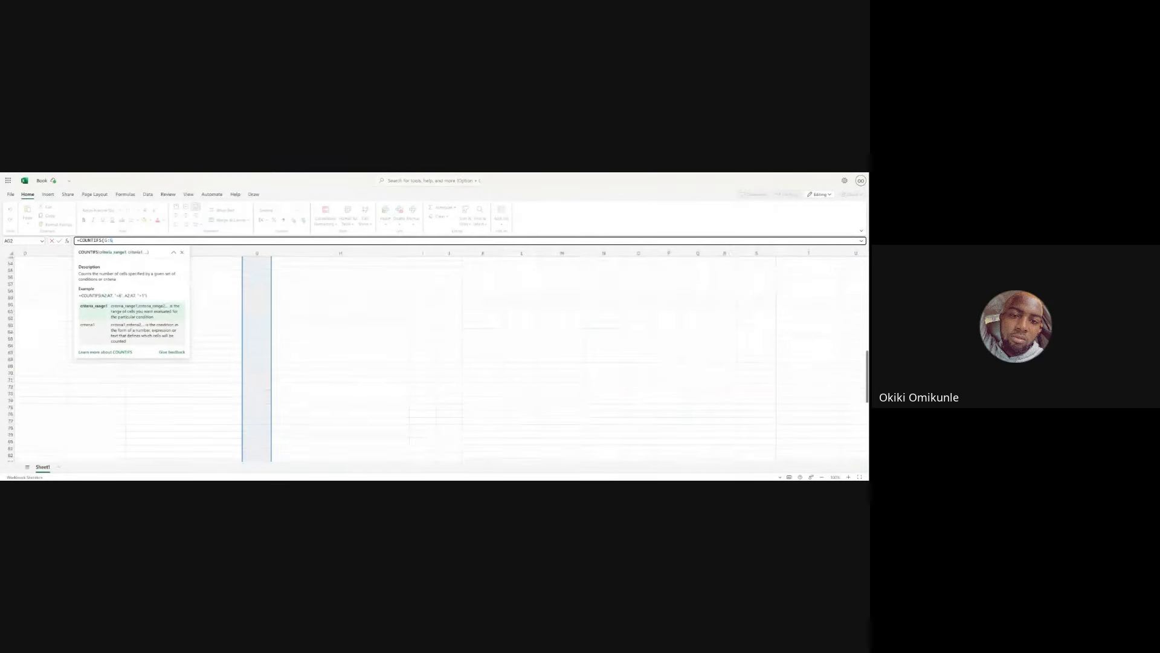
scroll(255, 362, up, 8)
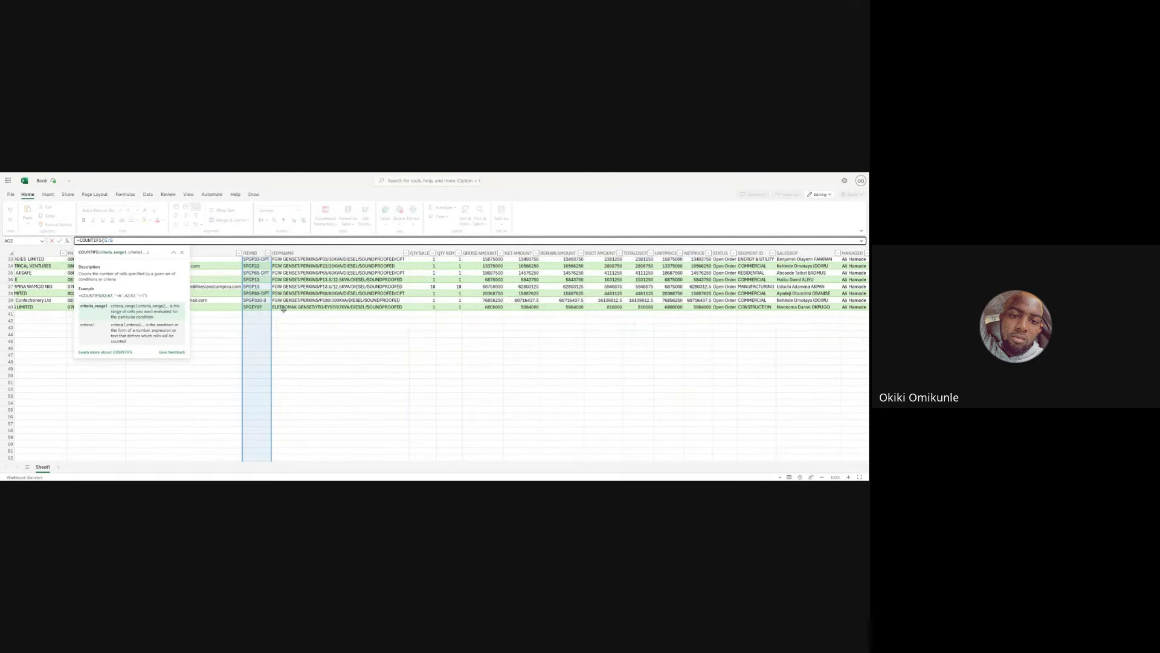
scroll(278, 311, up, 3)
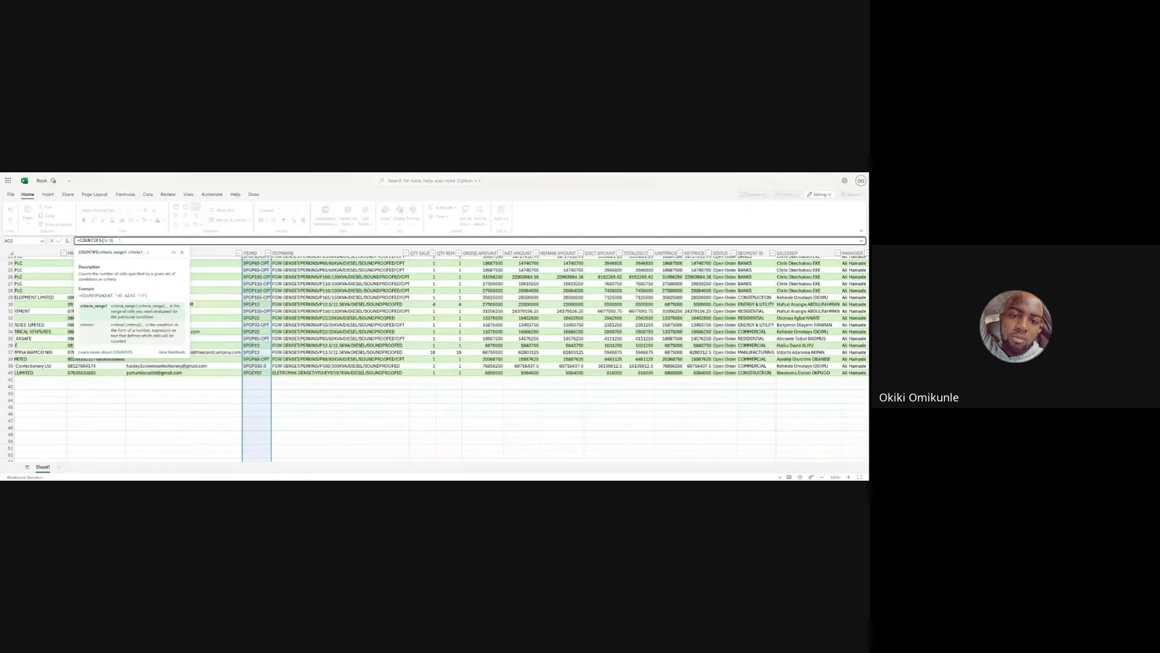
text(0)
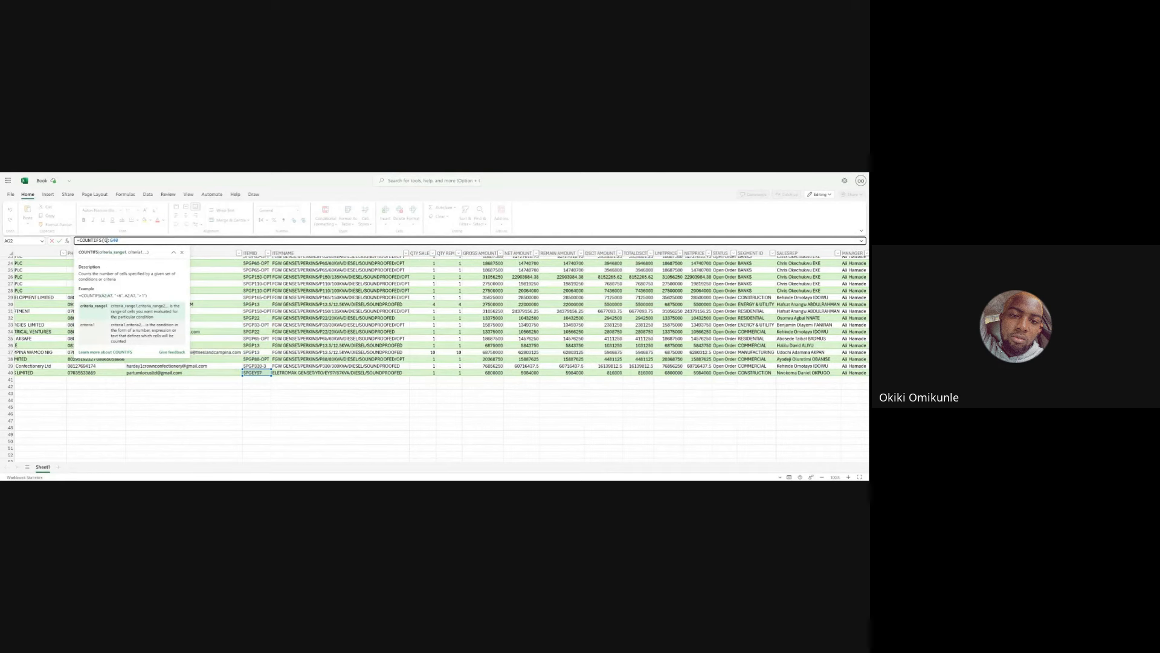
click(107, 240)
text(2)
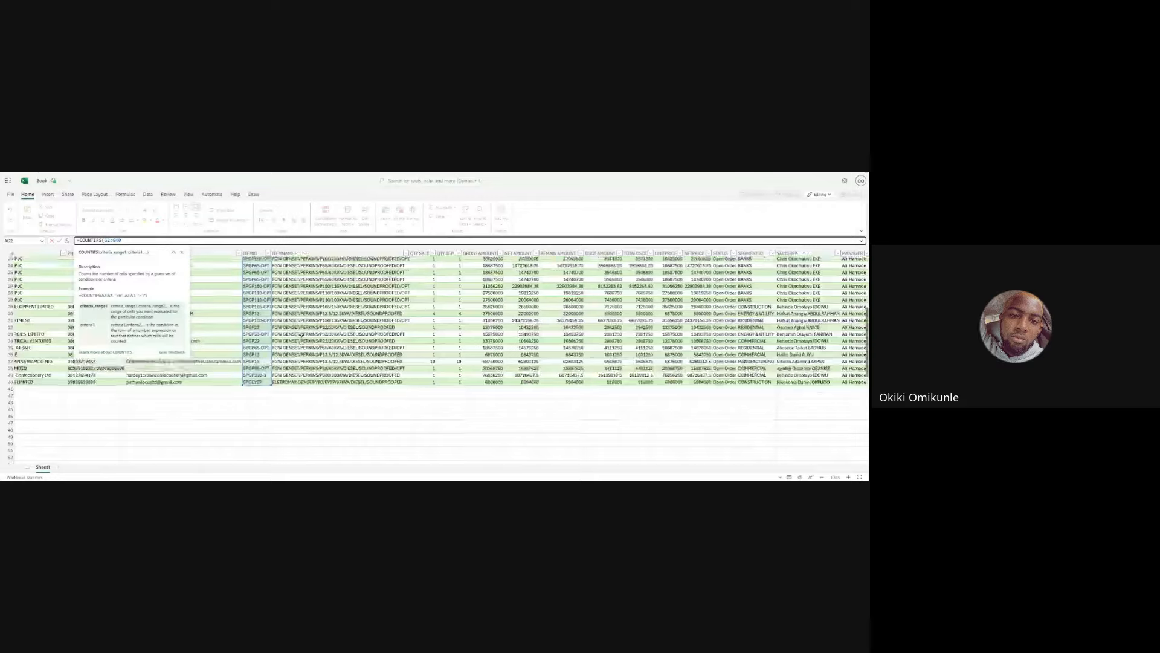
- Set the first criterion to cell G2, the first row's item ID
scroll(241, 312, up, 8)
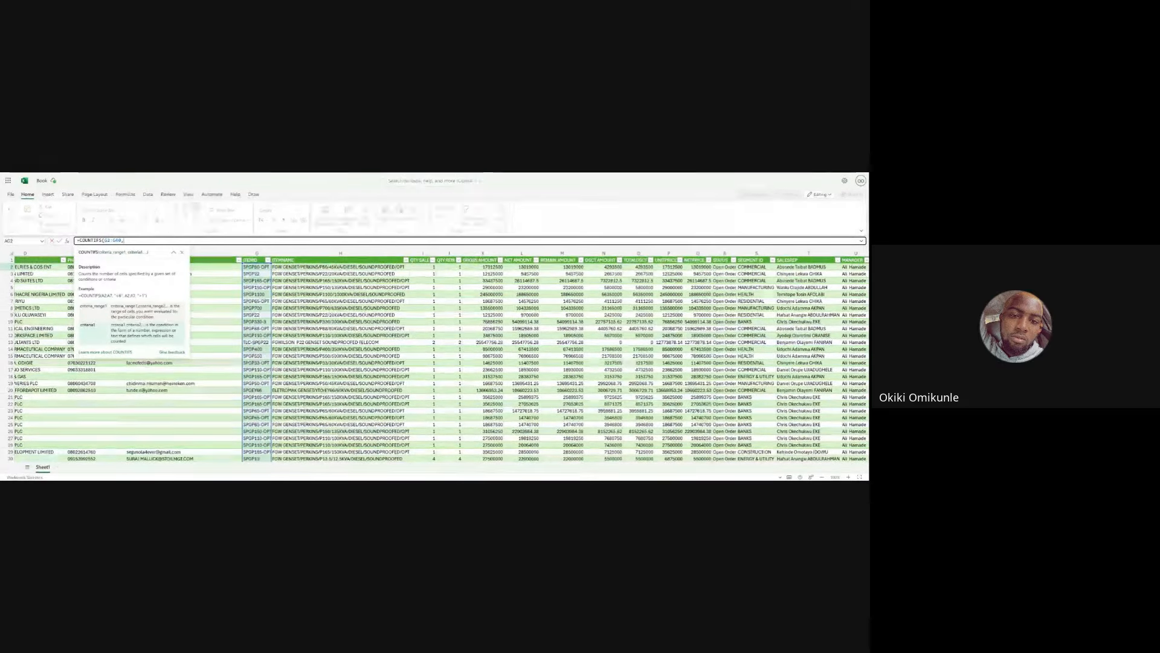
text(,)
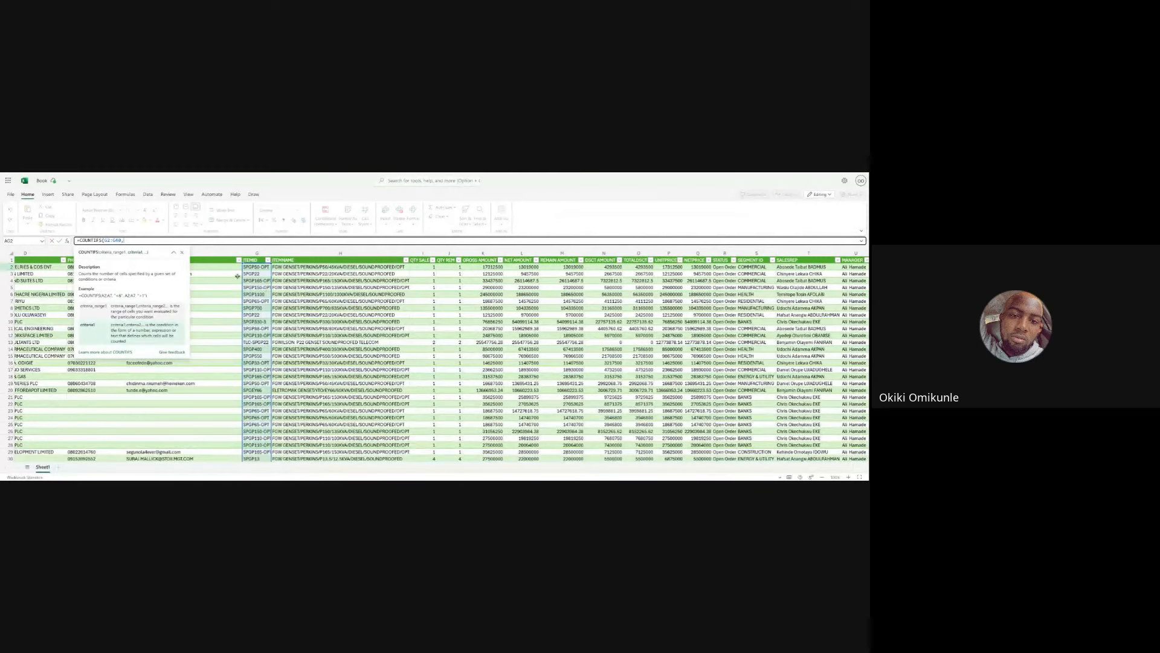
click(252, 273)
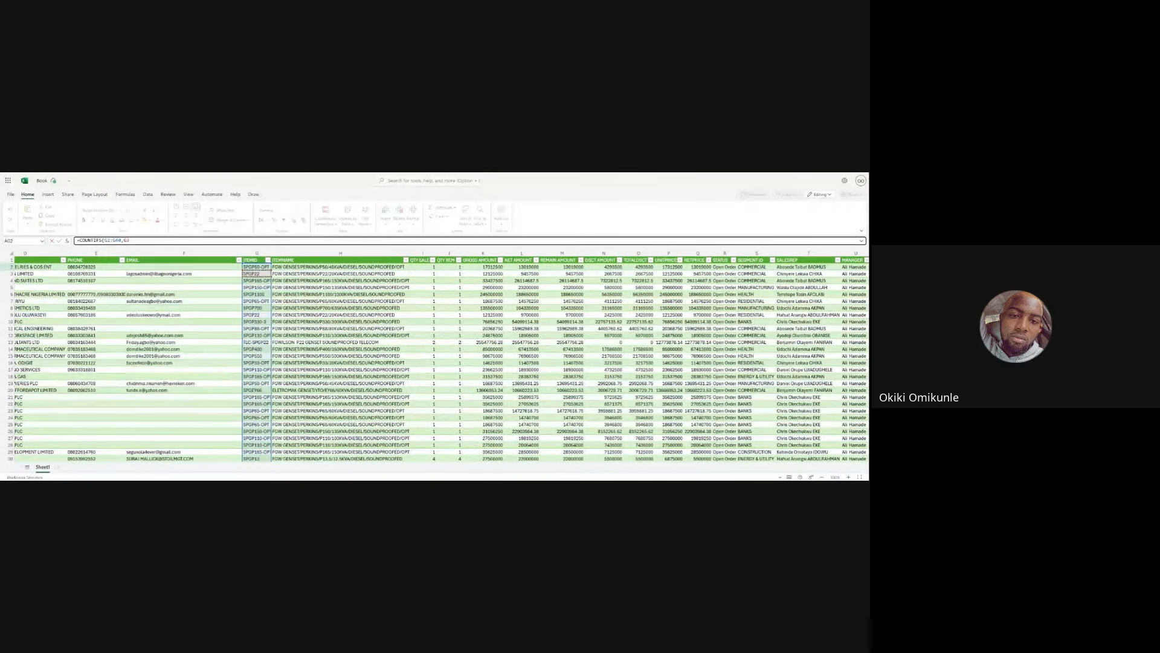
text(,)
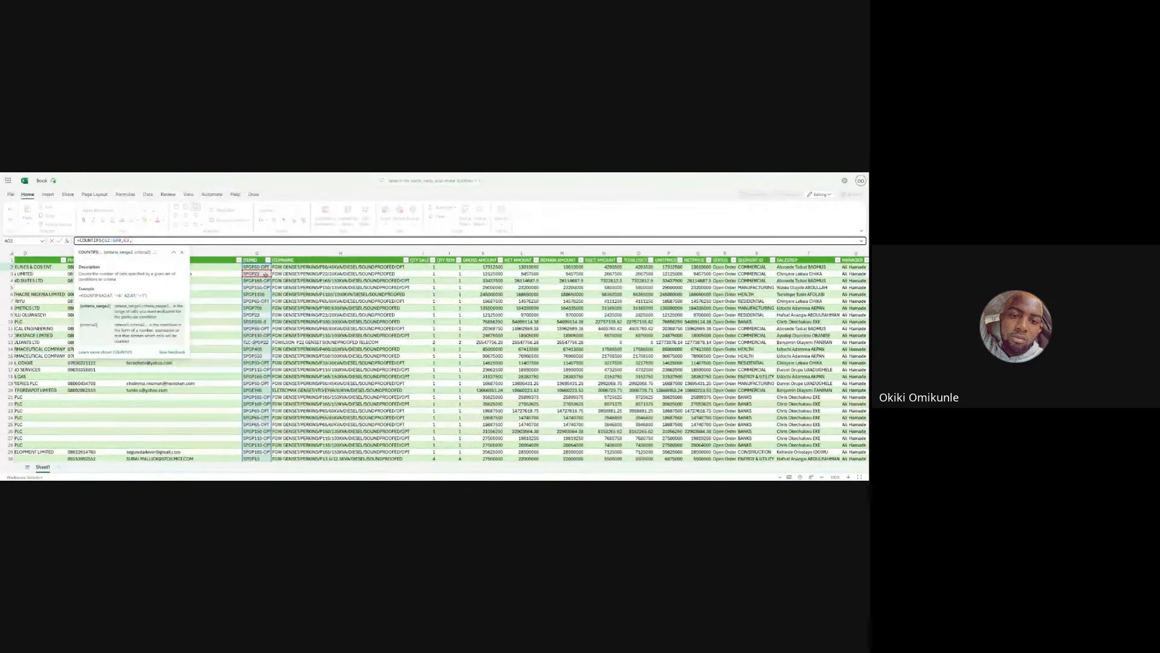
scroll(318, 281, right, 2)
scroll(318, 281, right, 6)
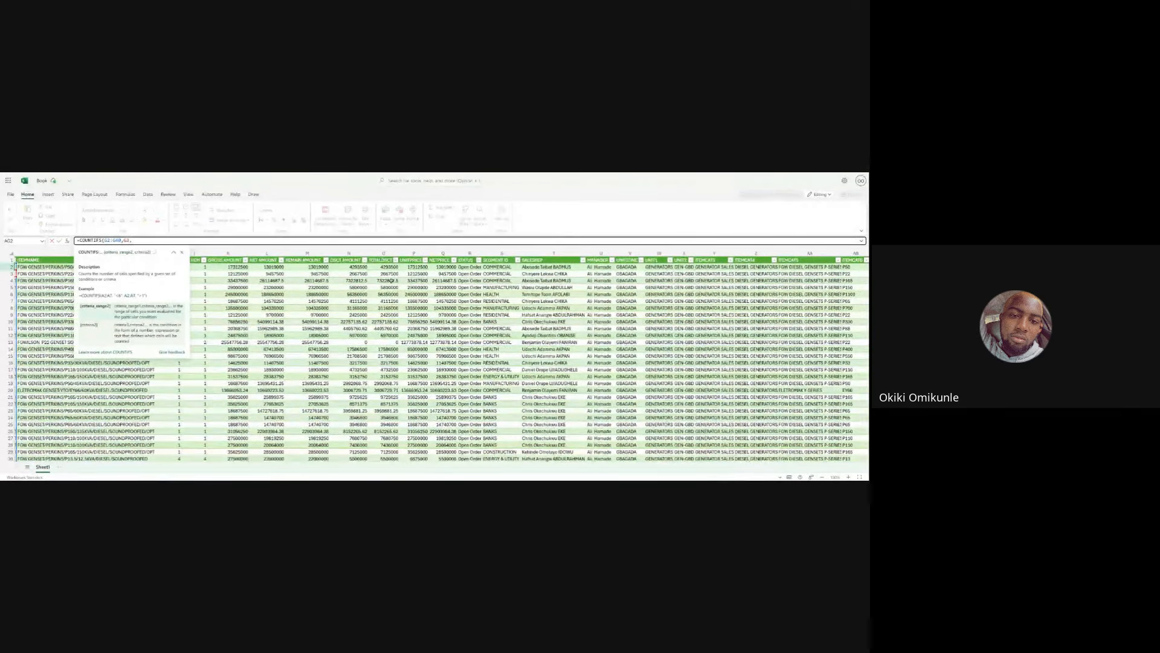
scroll(359, 296, right, 5)
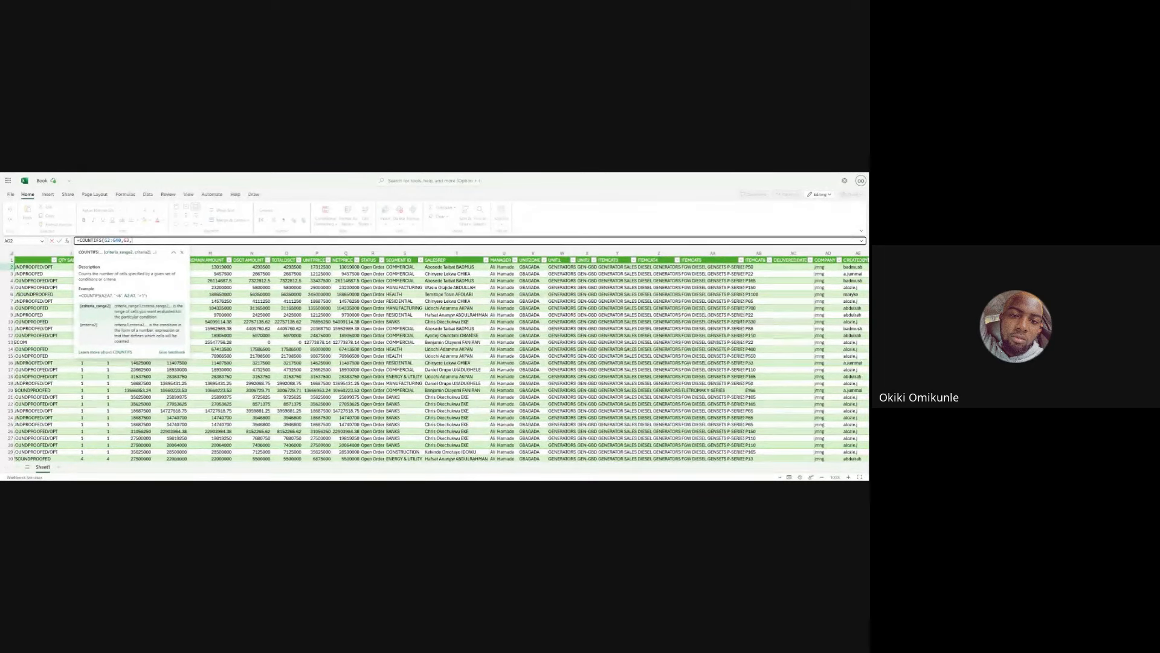
scroll(296, 294, left, 5)
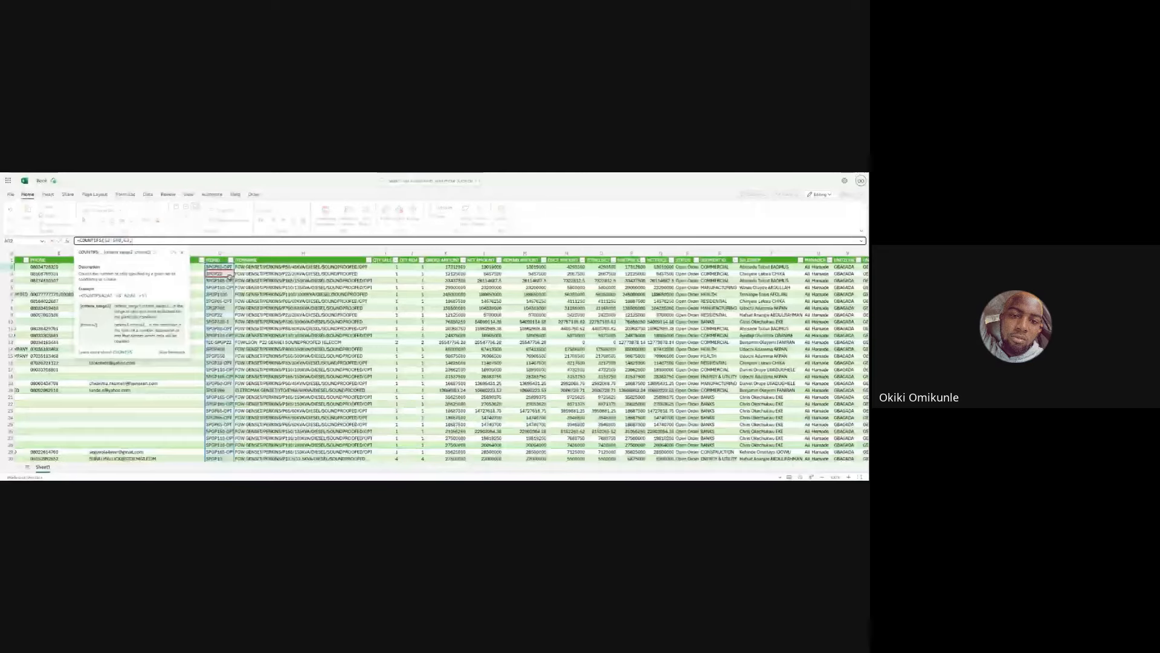
scroll(230, 276, right, 10)
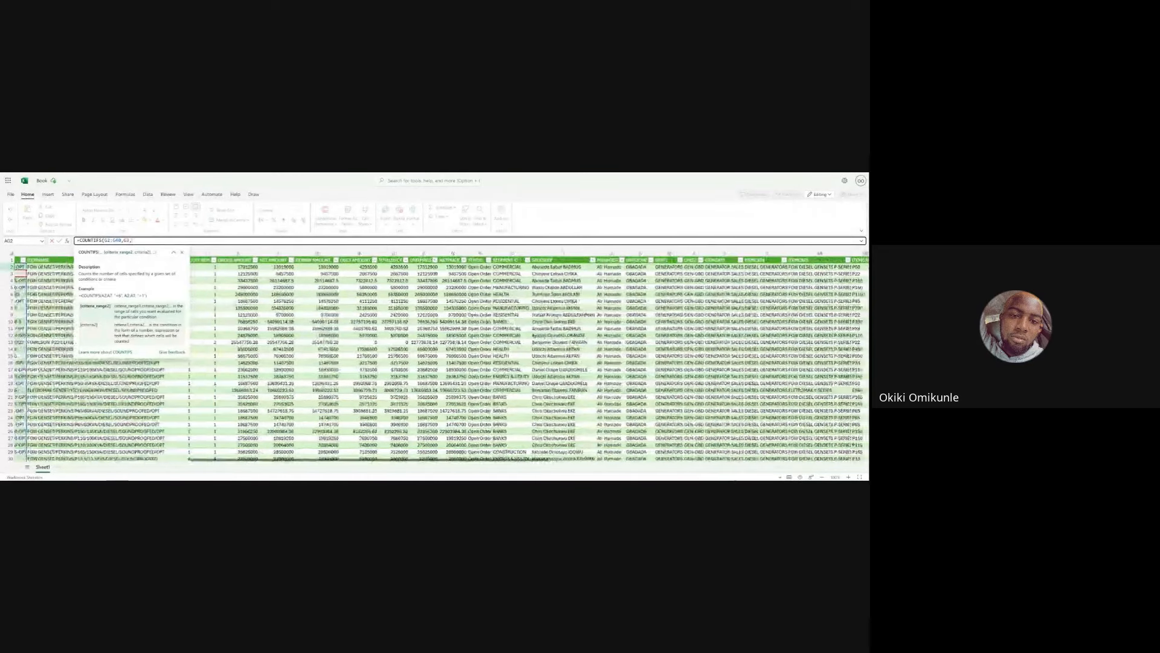
scroll(324, 251, right, 3)
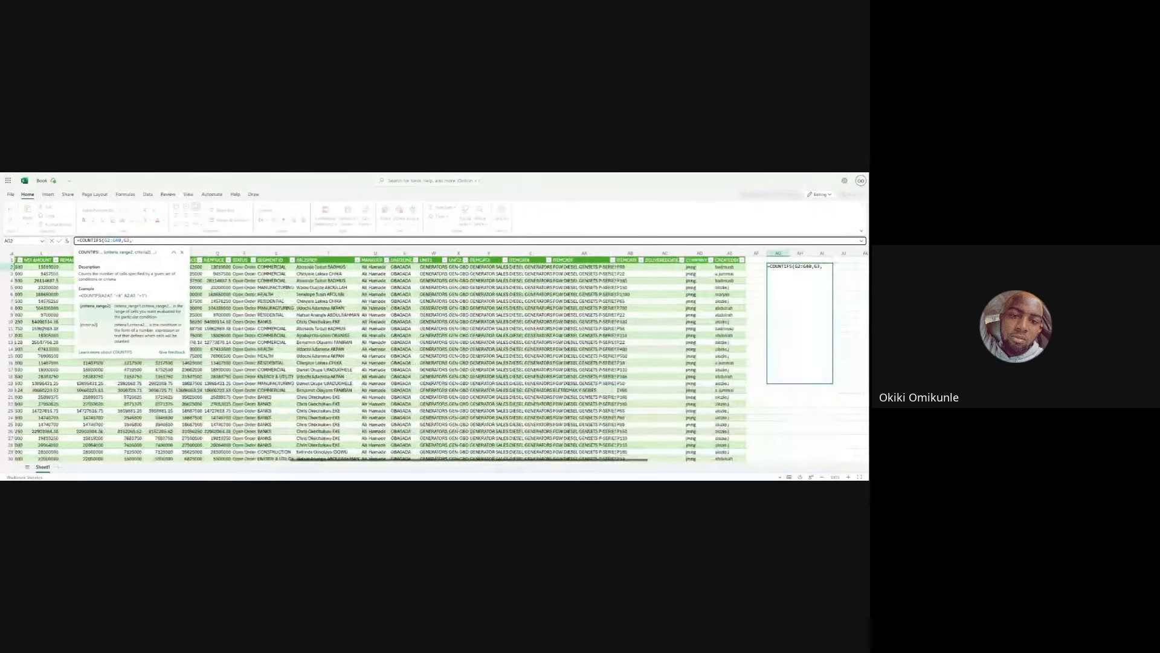
click(323, 253)
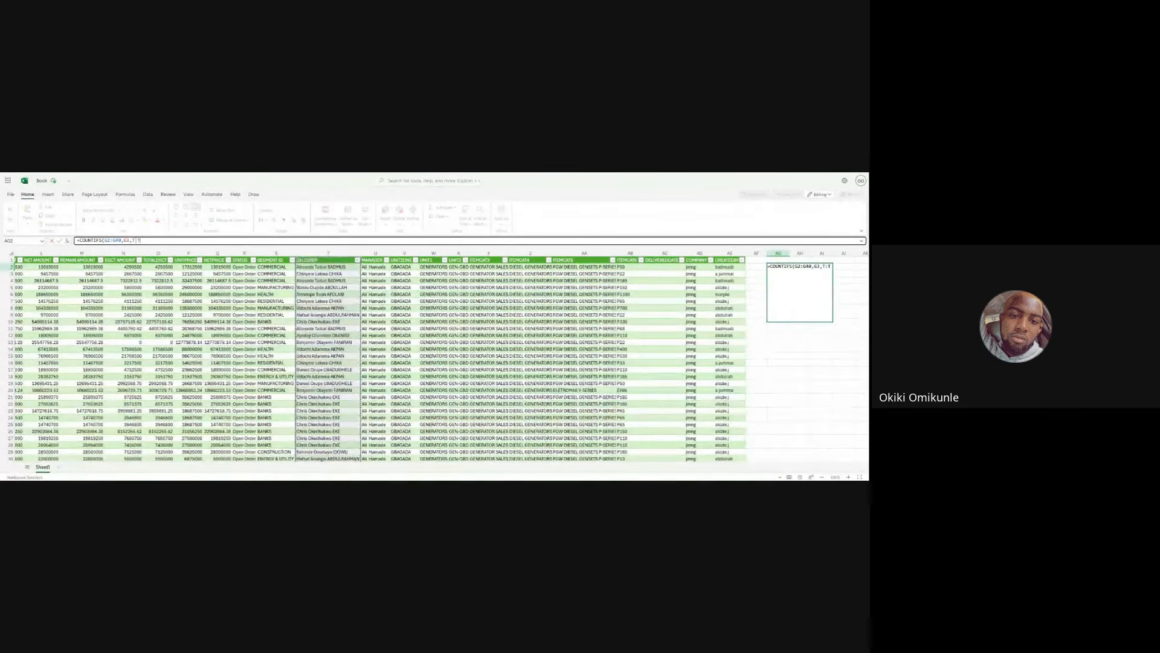
text(,)
key(Left)
key(Left)
text(2)
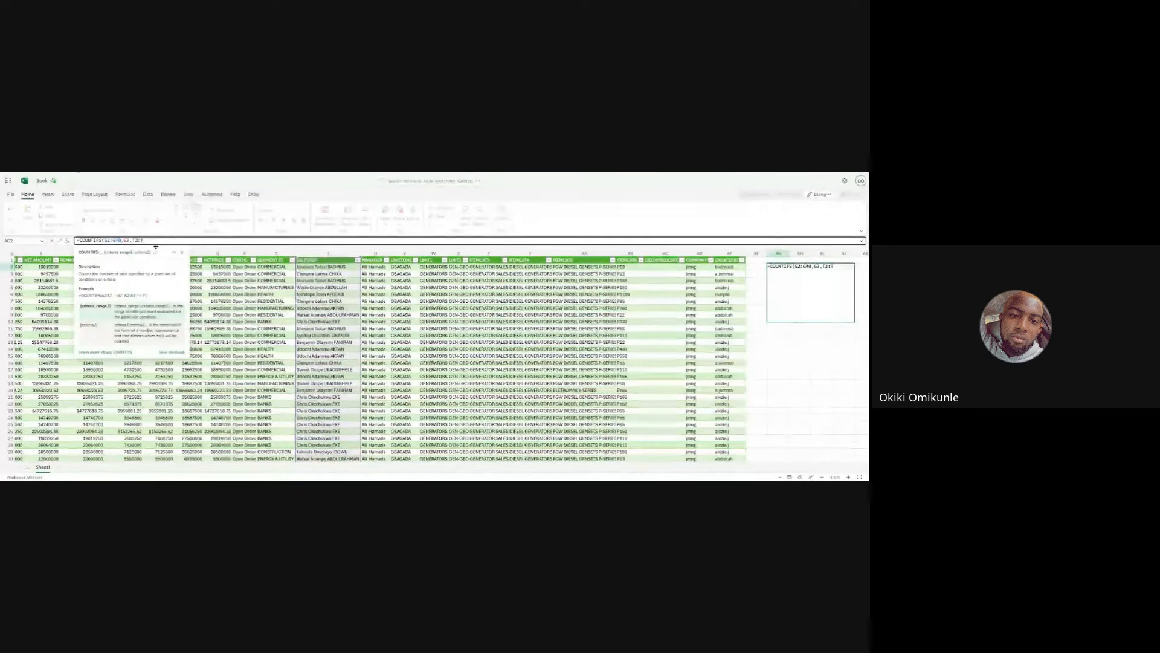
click(146, 240)
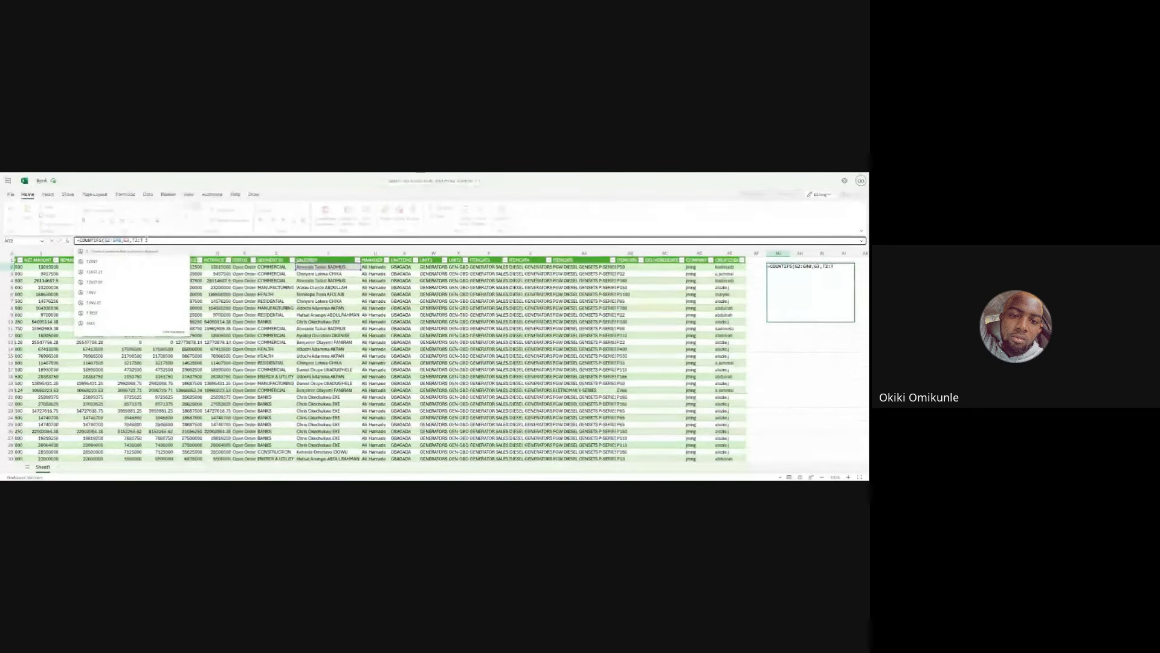
text(40)
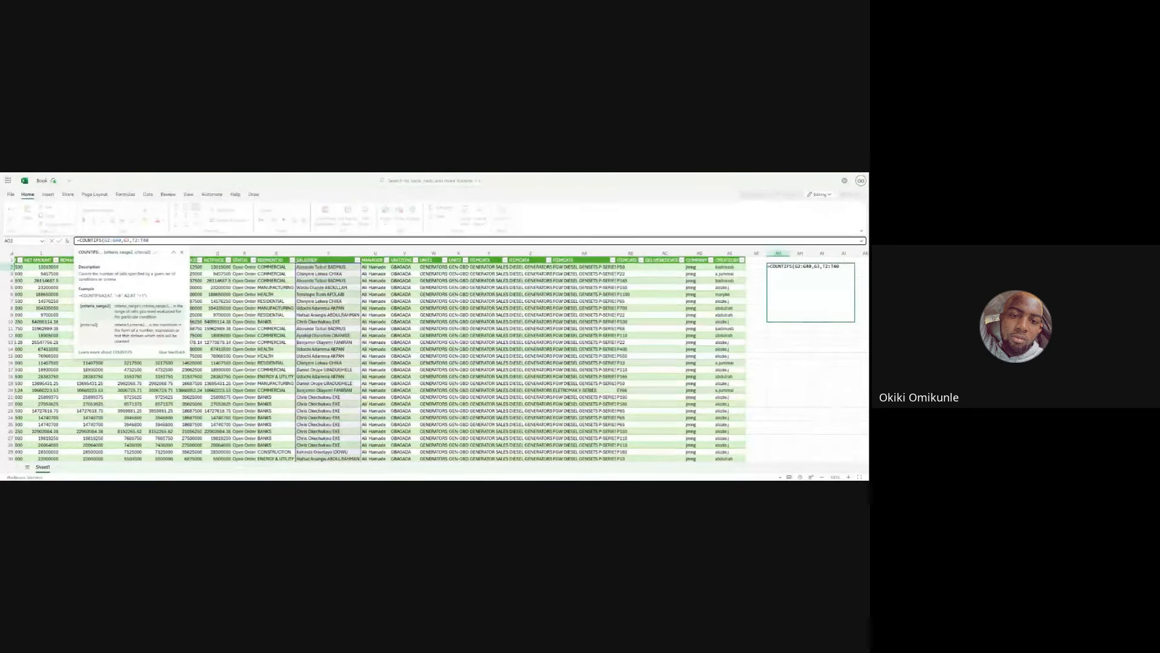
text(,)
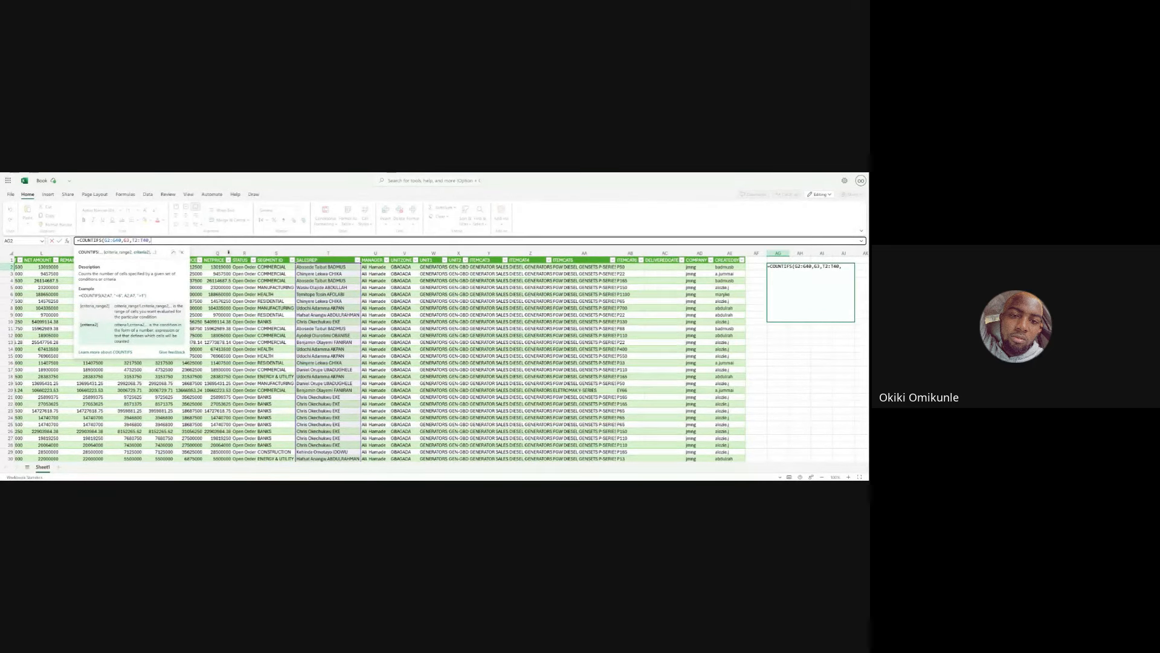
click(331, 266)
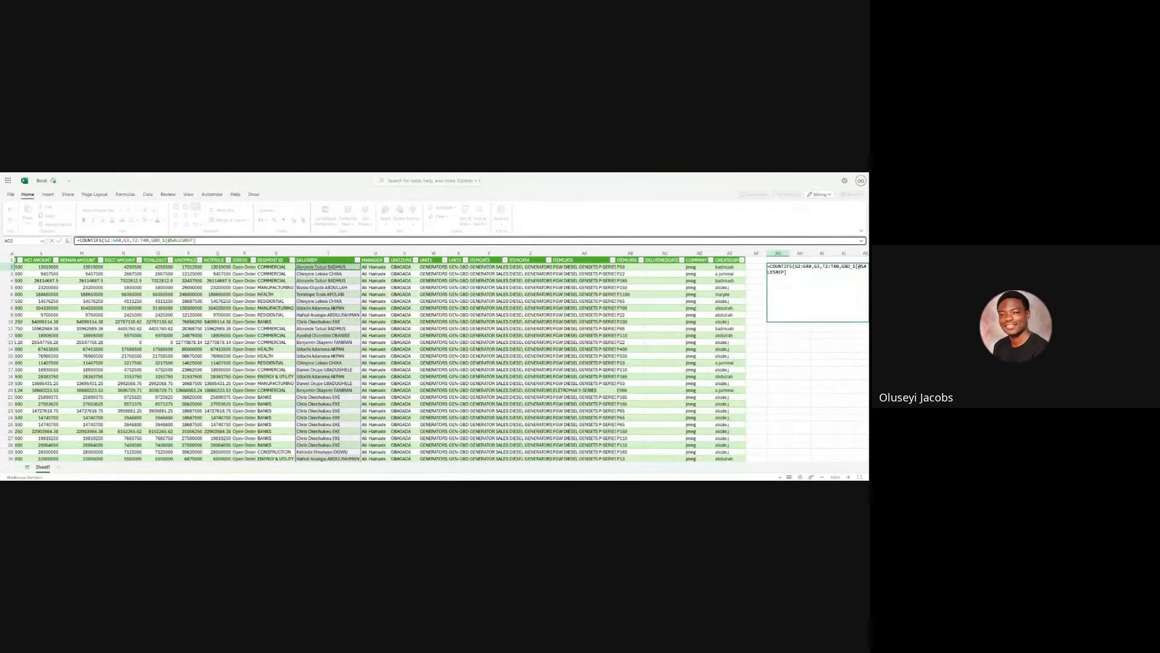
key(BackSpace)
key(BackSpace)
key(BackSpace)
key(BackSpace)
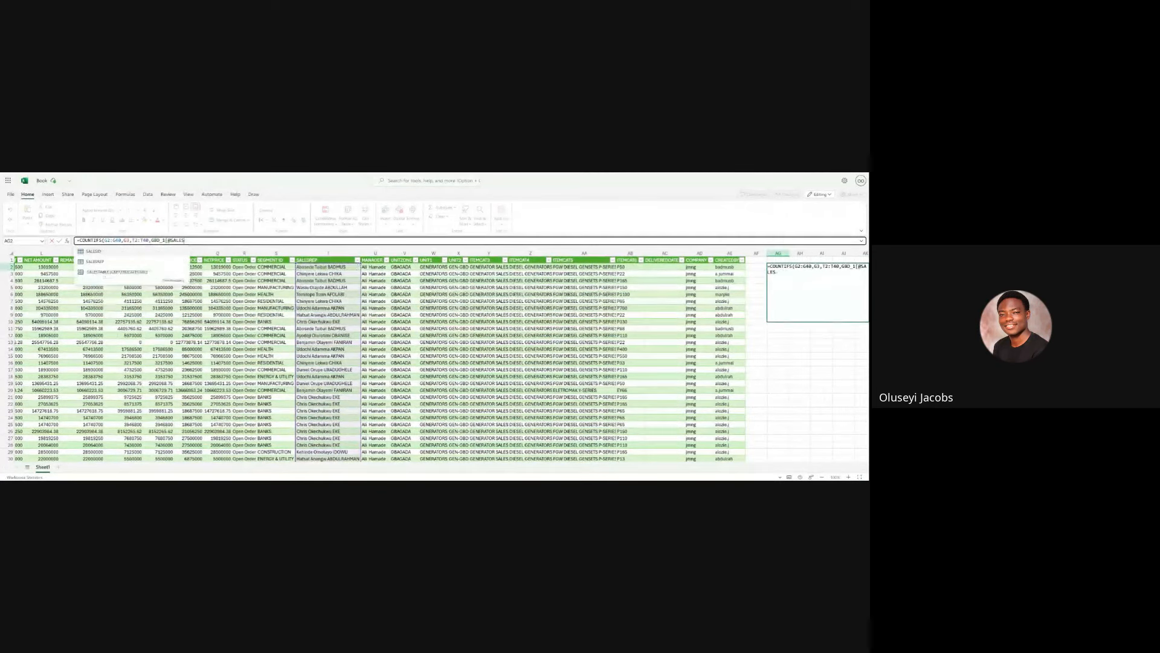
key(BackSpace)
key(BackSpace)
key(BackSpace)
key(BackSpace)
key(BackSpace)
key(BackSpace)
key(BackSpace)
key(BackSpace)
key(BackSpace)
key(BackSpace)
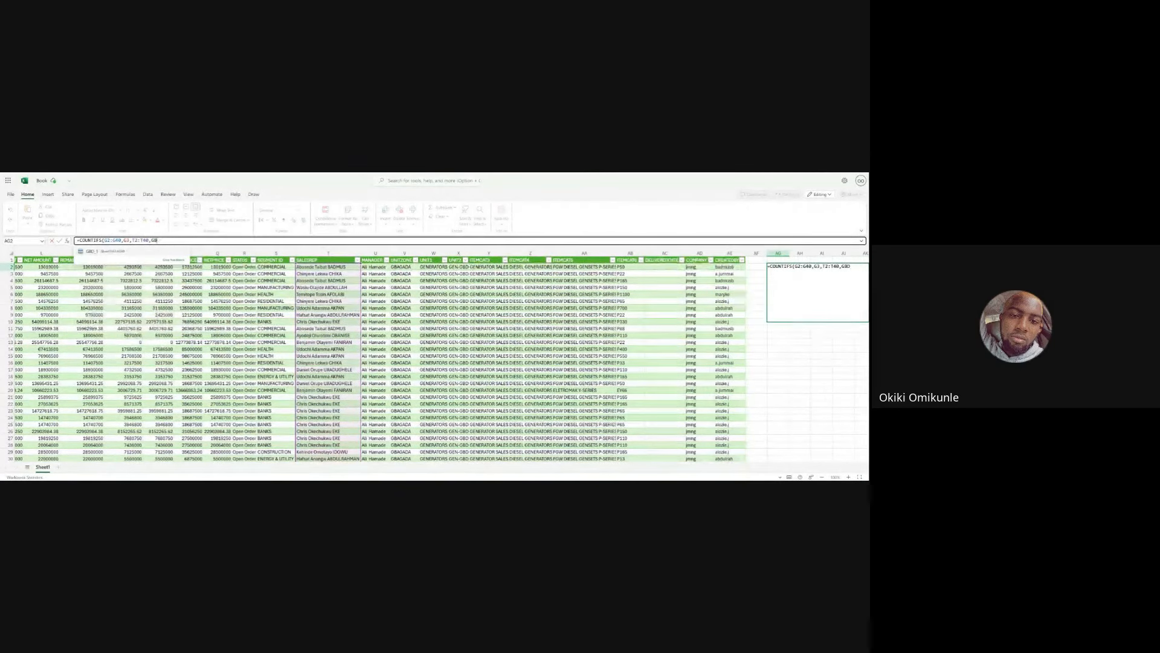
key(BackSpace)
key(BackSpace)
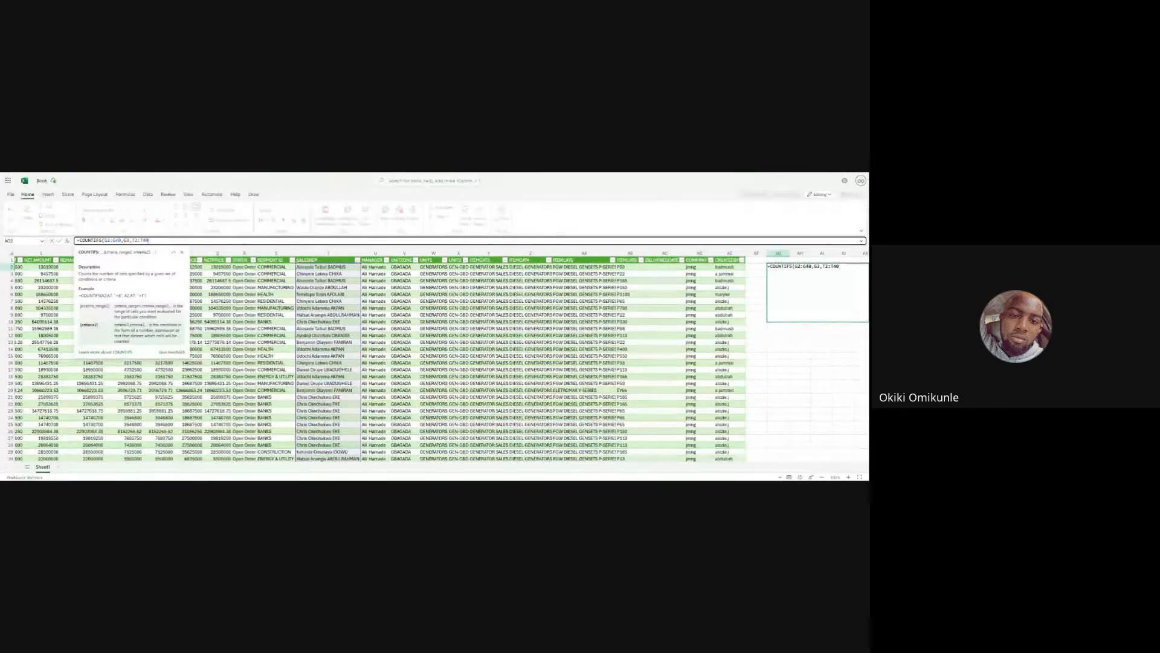
key(BackSpace)
key(BackSpace)
key(BackSpace)
key(BackSpace)
key(BackSpace)
key(BackSpace)
key(BackSpace)
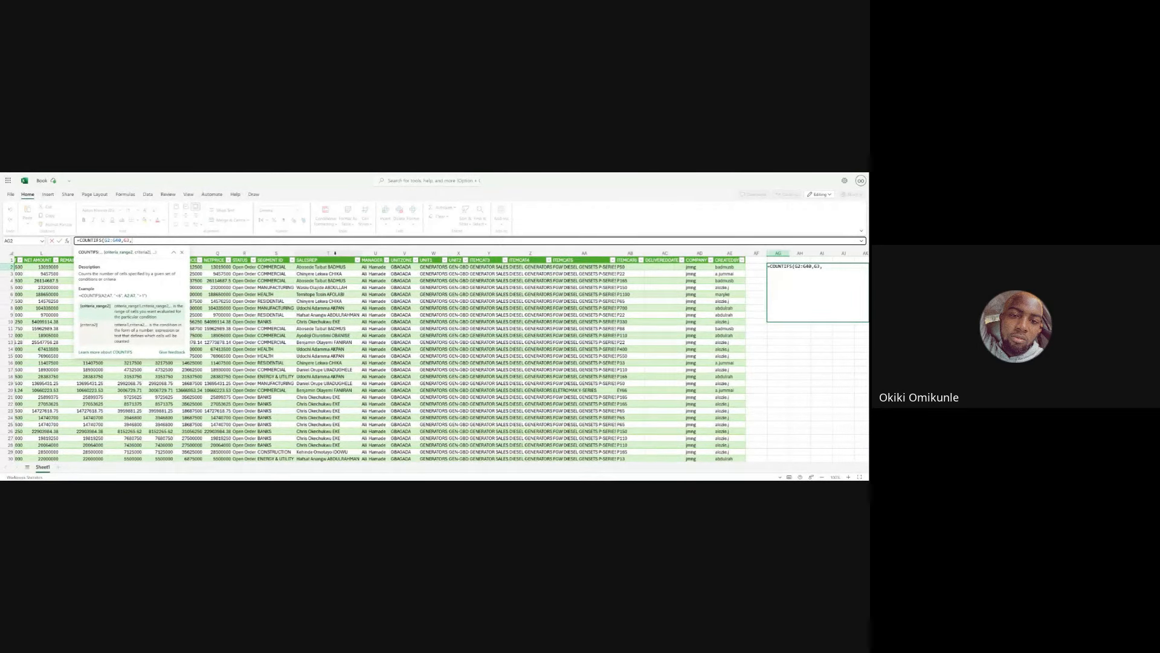
- Set the second criteria range to the SALESREP column, rows 2 to 40 (T2:T40)
click(335, 254)
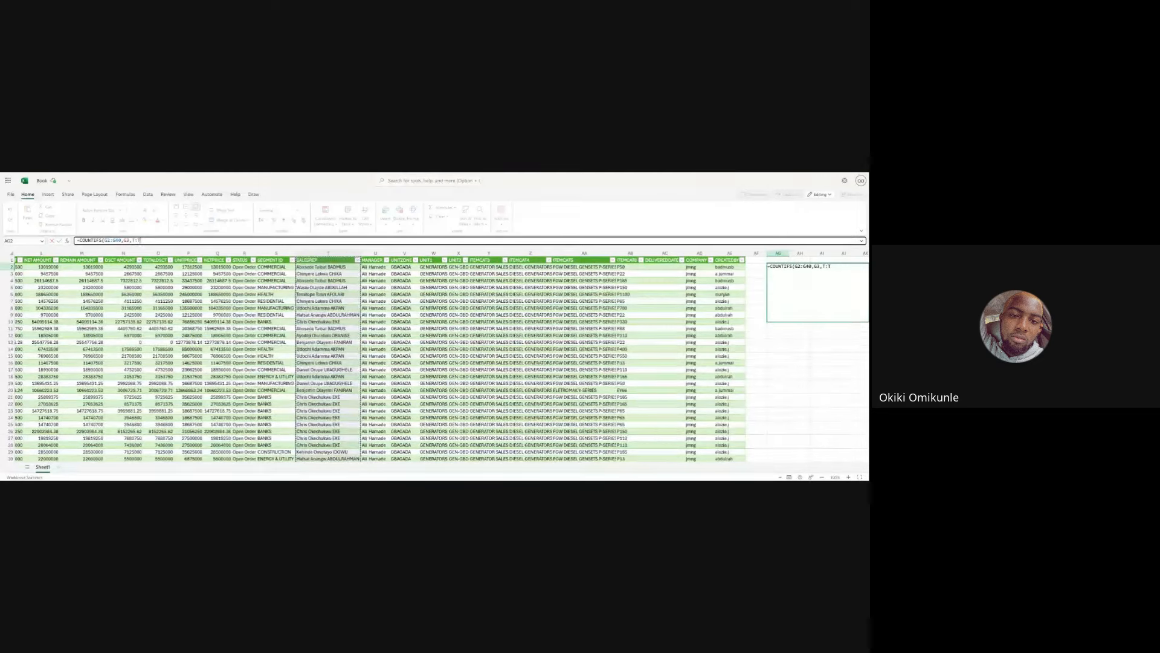
scroll(375, 357, down, 4)
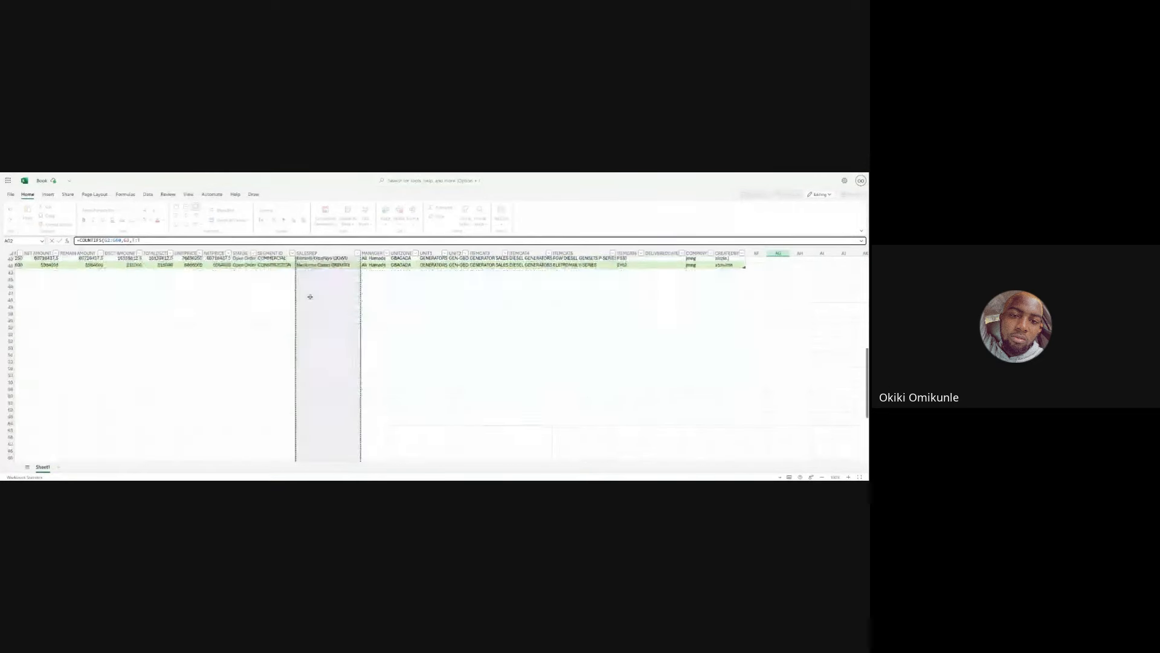
scroll(322, 252, up, 4)
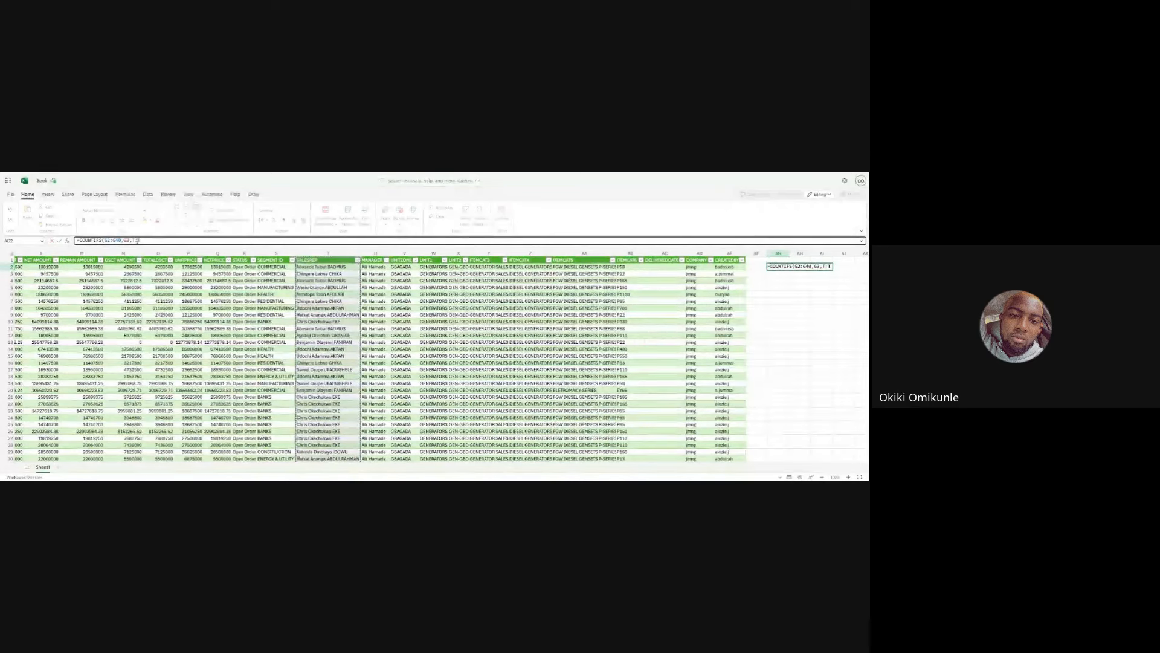
double_click(135, 241)
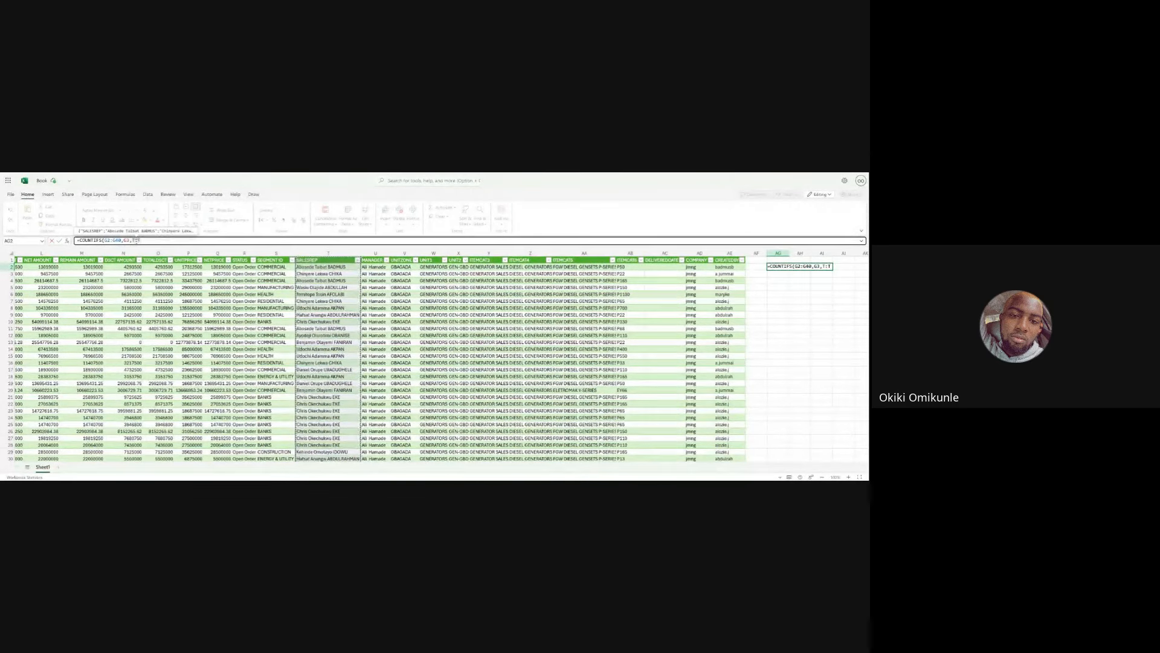
click(146, 240)
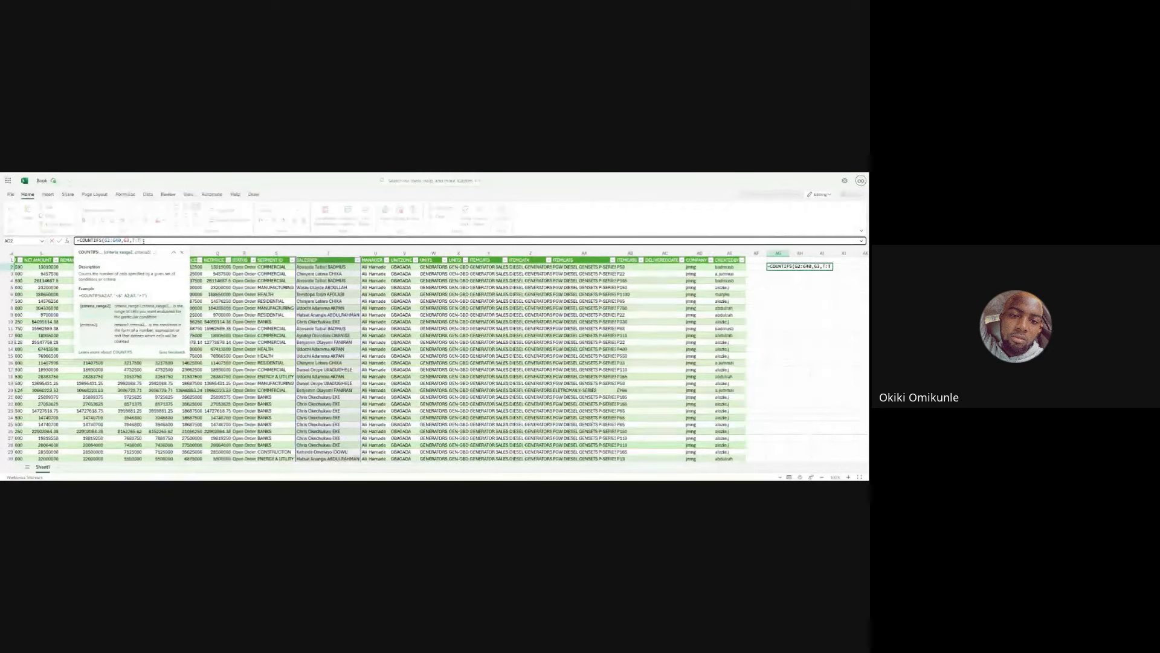
text(40)
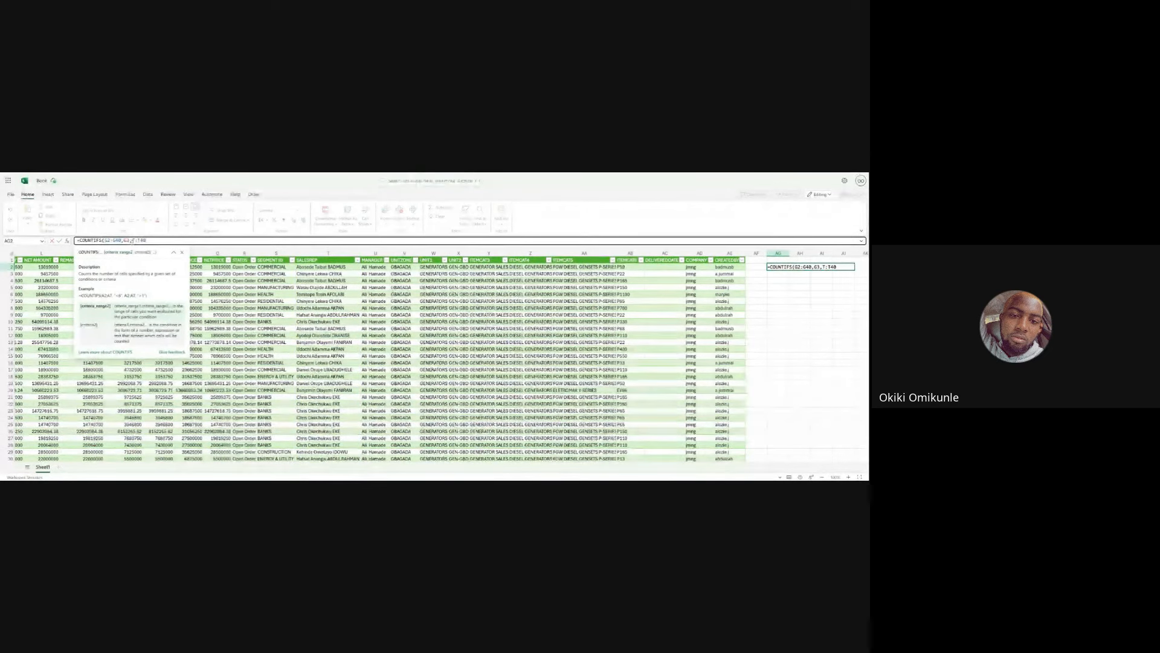
click(135, 241)
text(W)
key(BackSpace)
text(2:G40)
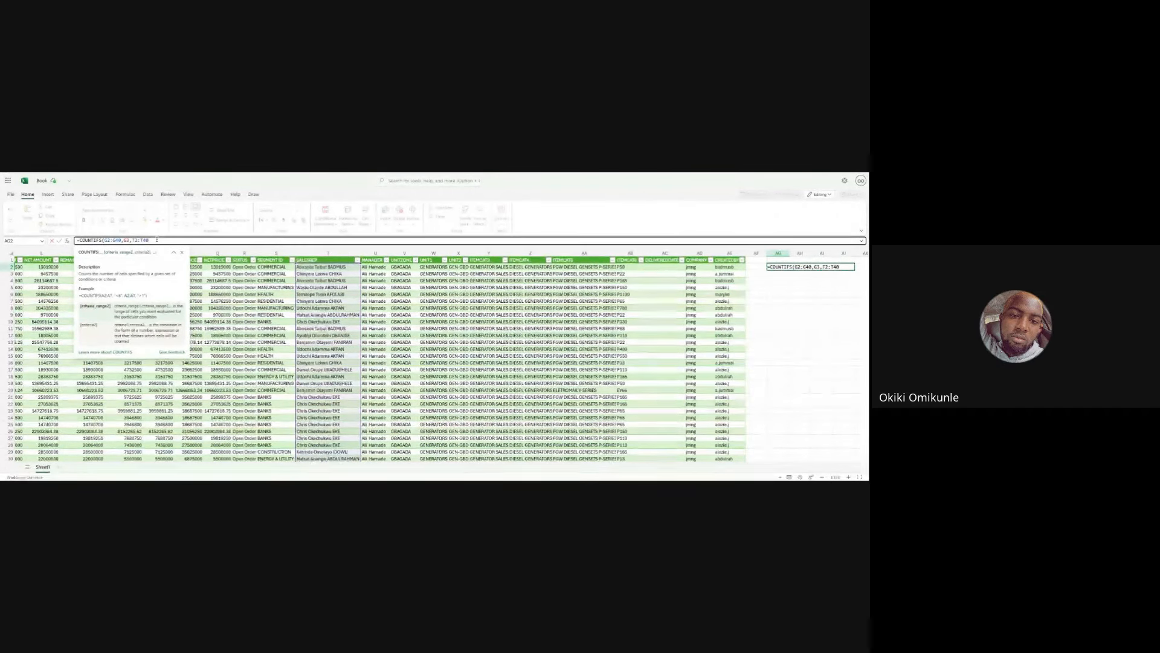
text(,)
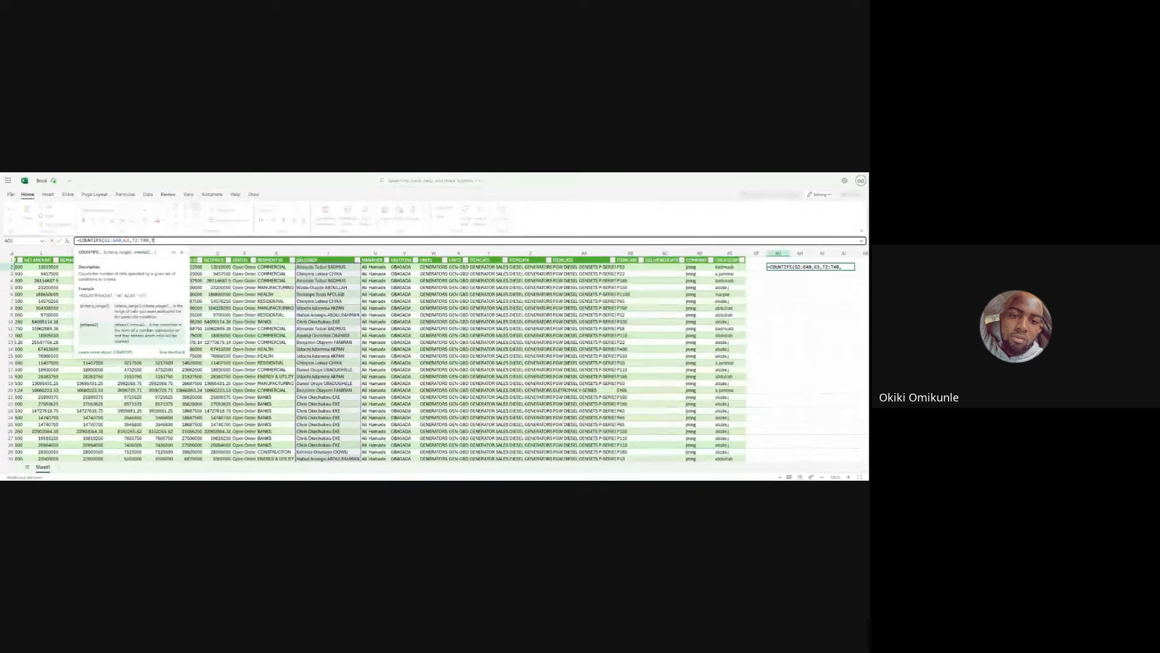
- Set the second criterion to cell T2, closing and entering the formula =COUNTIFS(G2:G40,G2,T2:T40,T2)
text(2)
text())
key(Return)
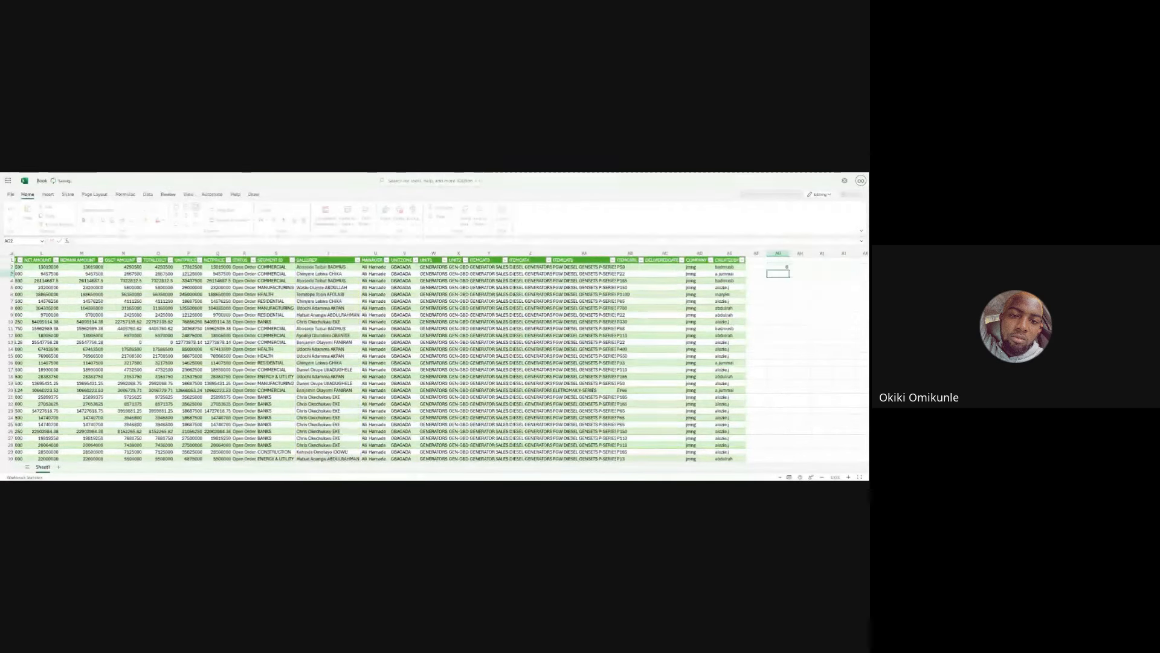
- Examine the COUNTIFS result and browse across the table's columns
click(778, 267)
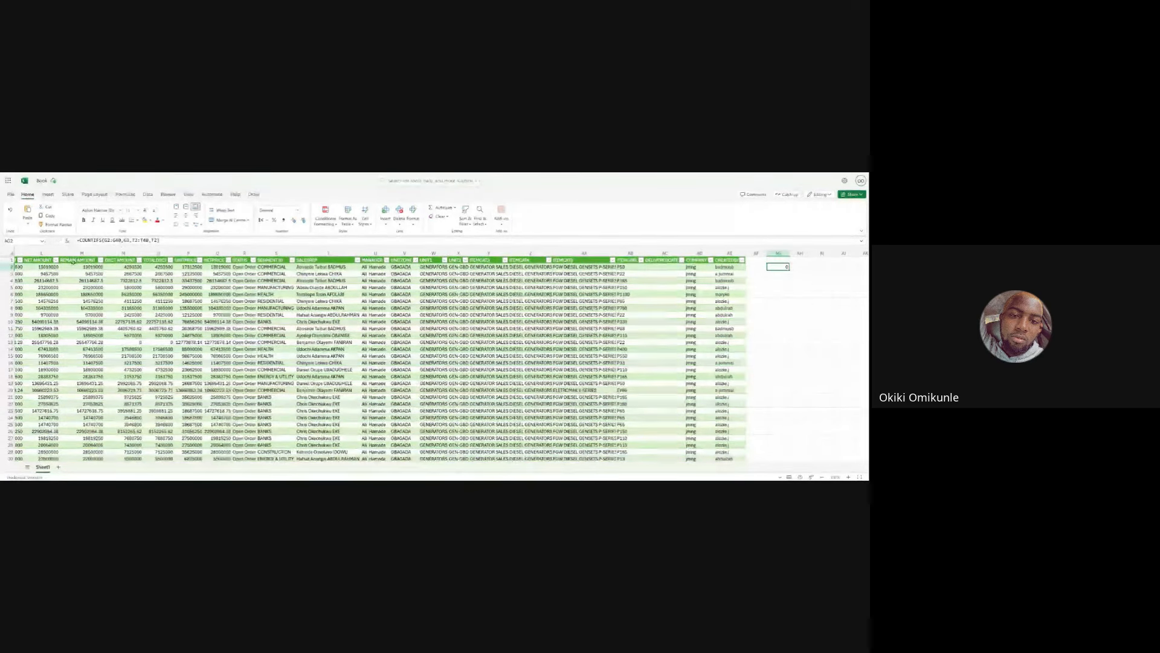
scroll(247, 281, right, 5)
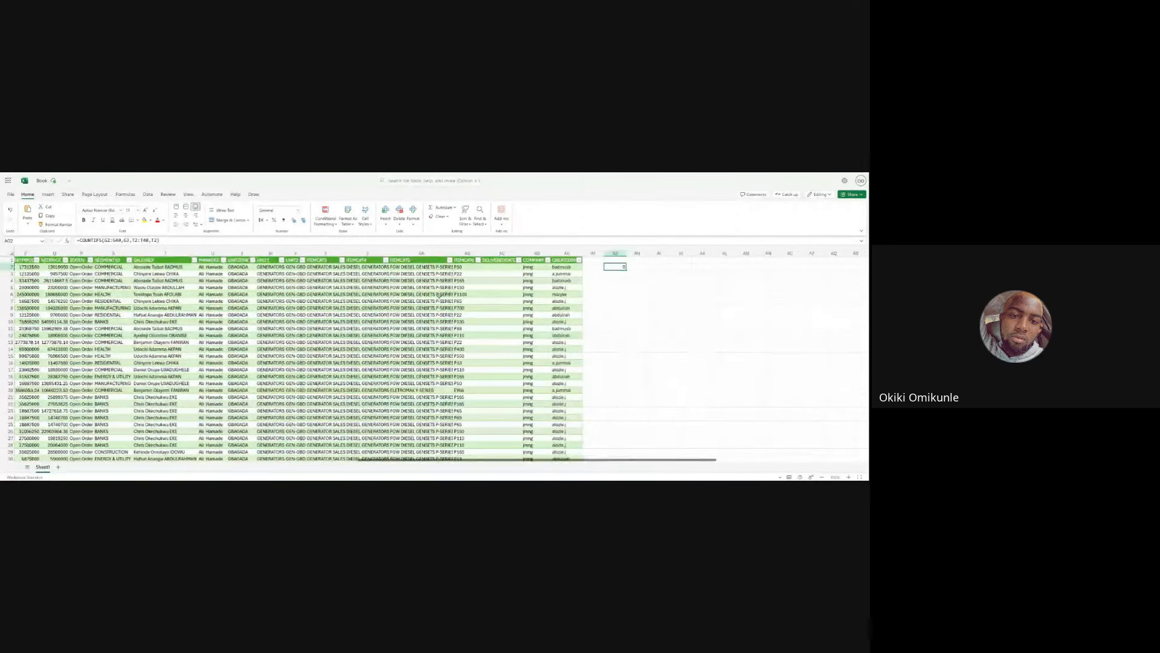
click(636, 269)
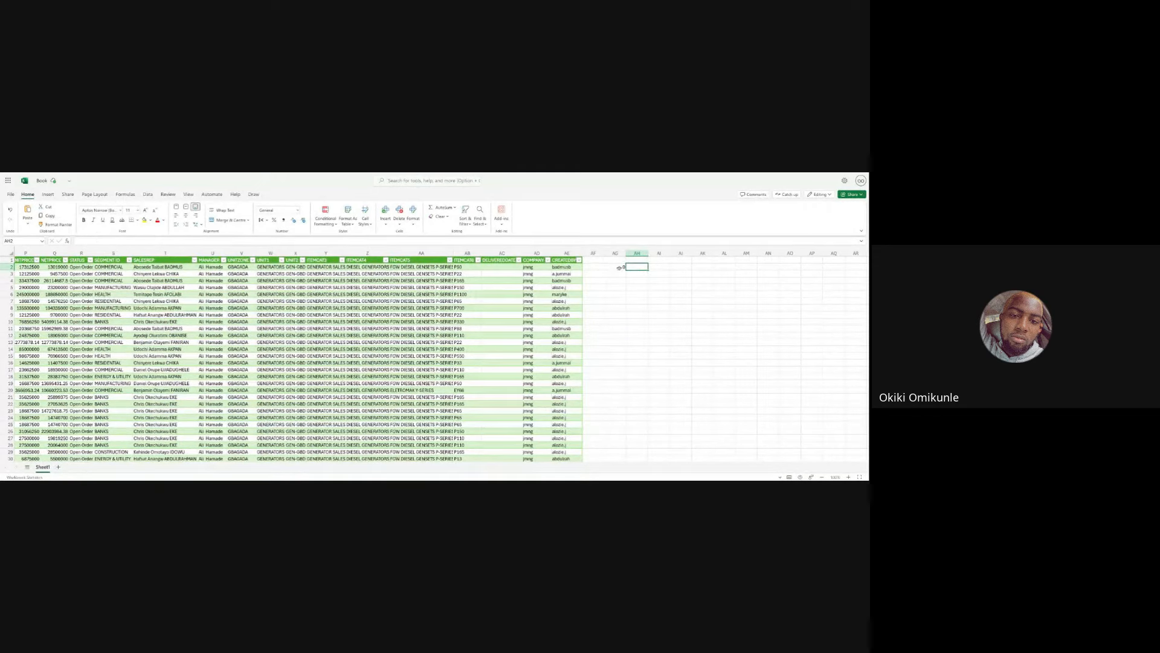
click(622, 268)
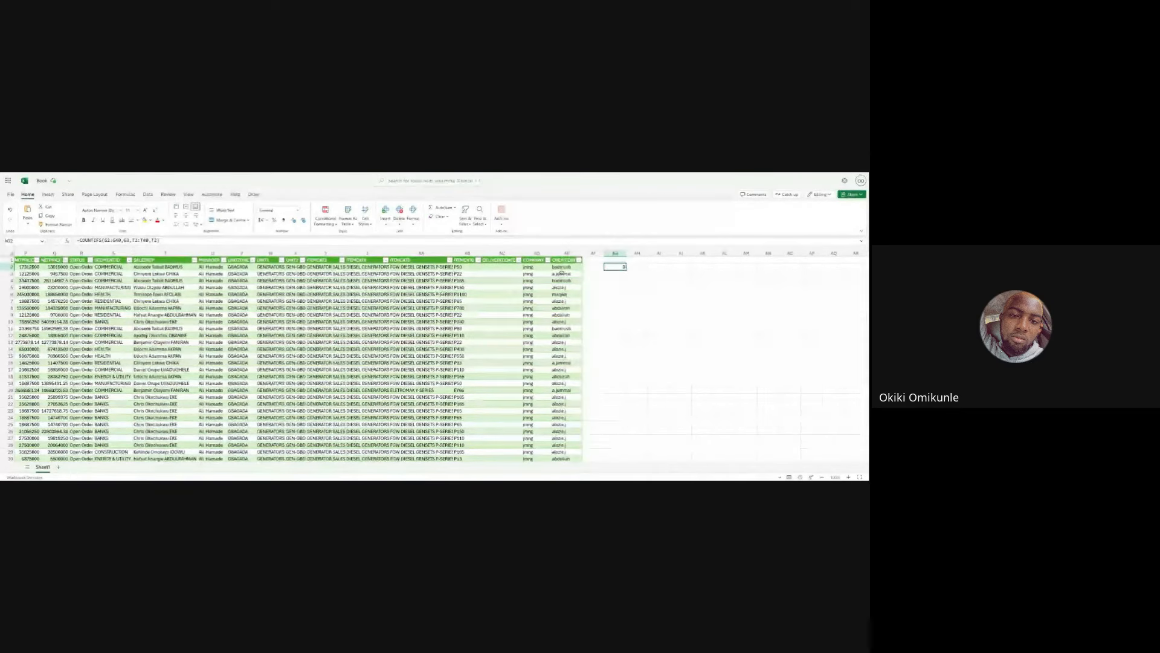
scroll(578, 275, left, 5)
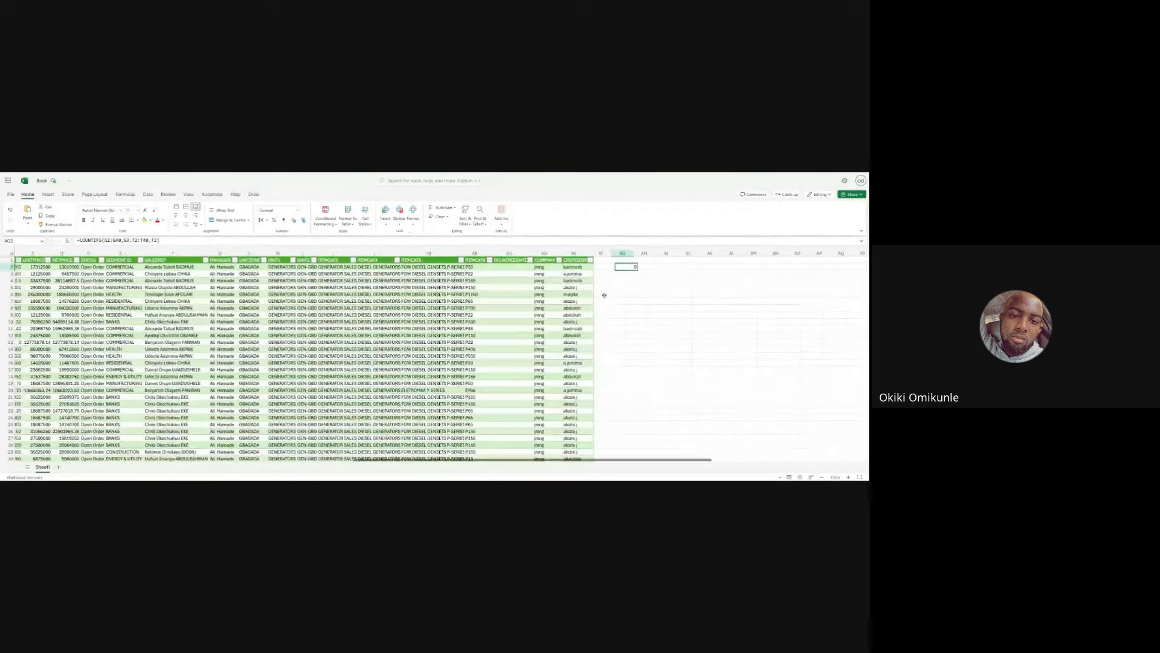
scroll(604, 295, left, 5)
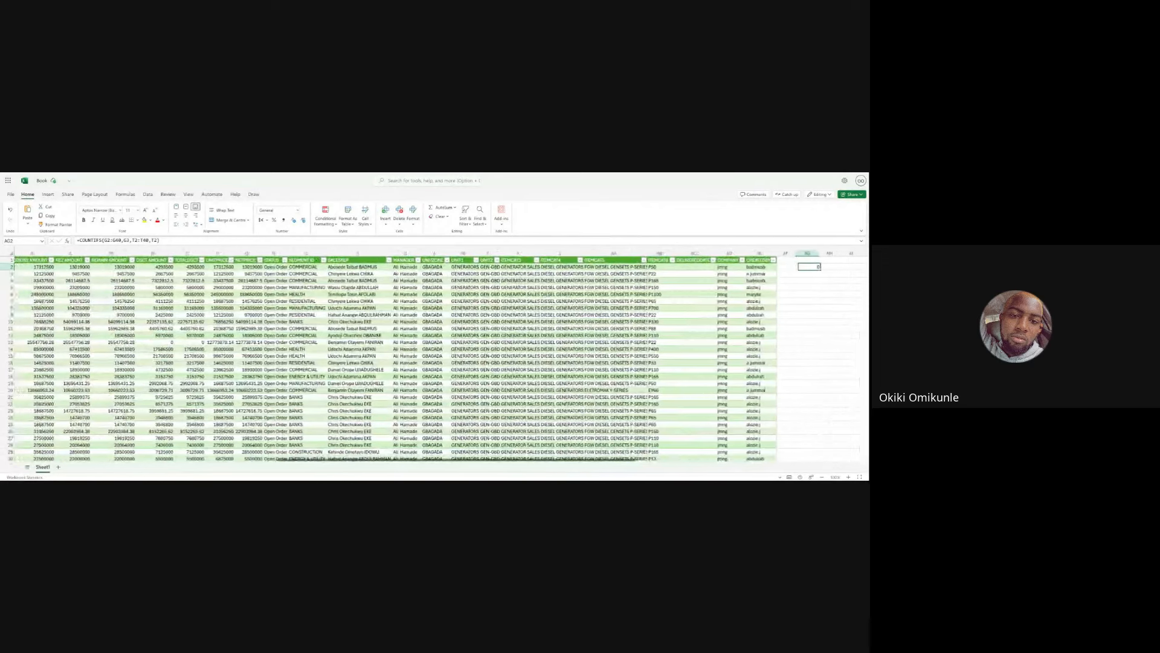
scroll(435, 359, left, 2)
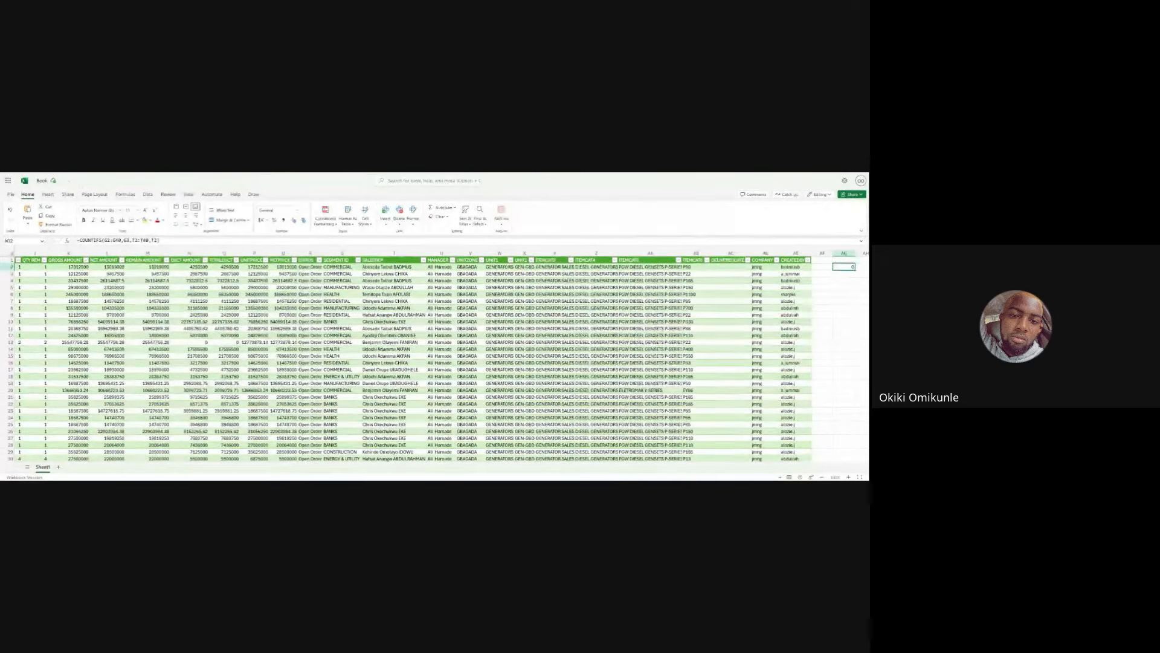
scroll(435, 360, down, 5)
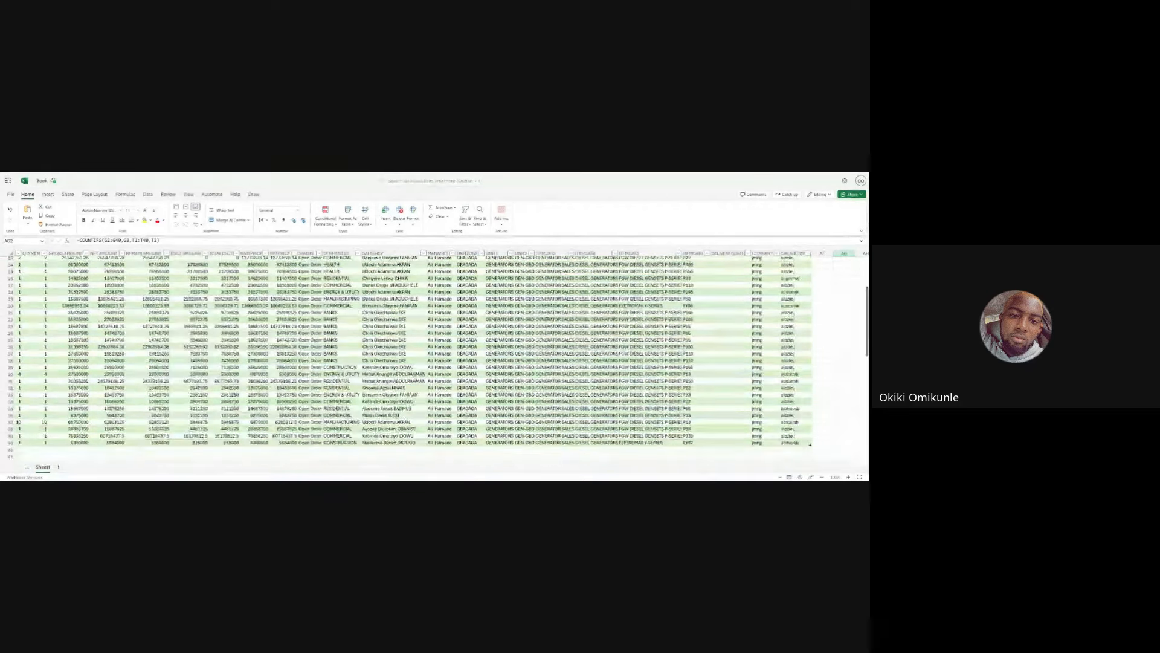
scroll(435, 359, up, 5)
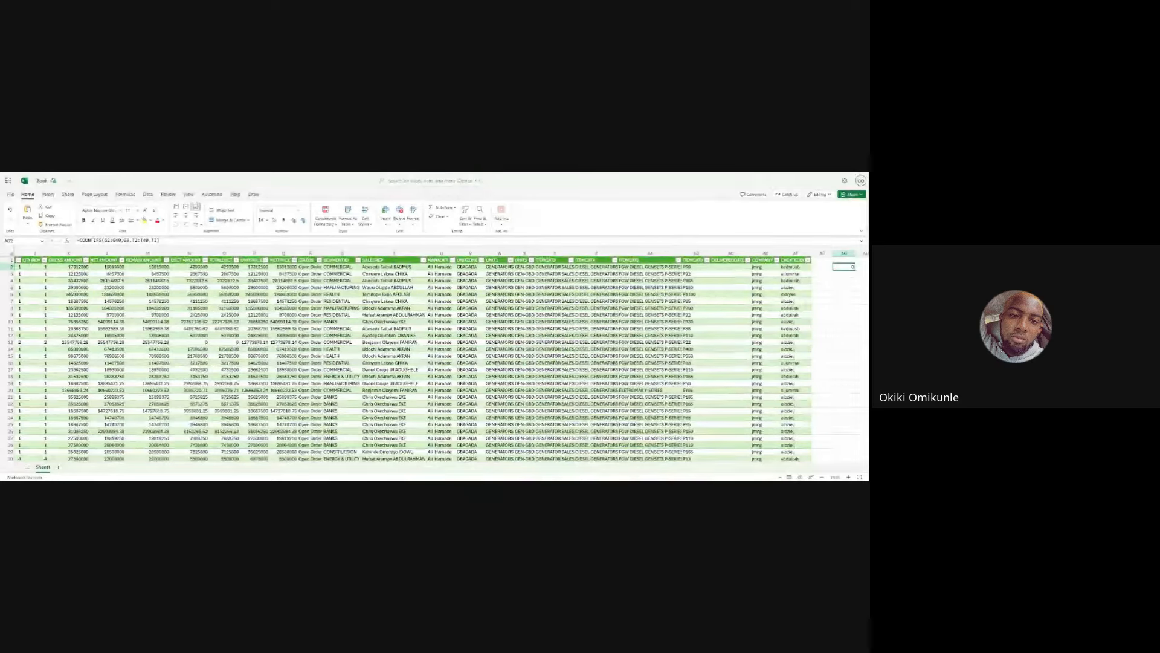
scroll(441, 356, left, 5)
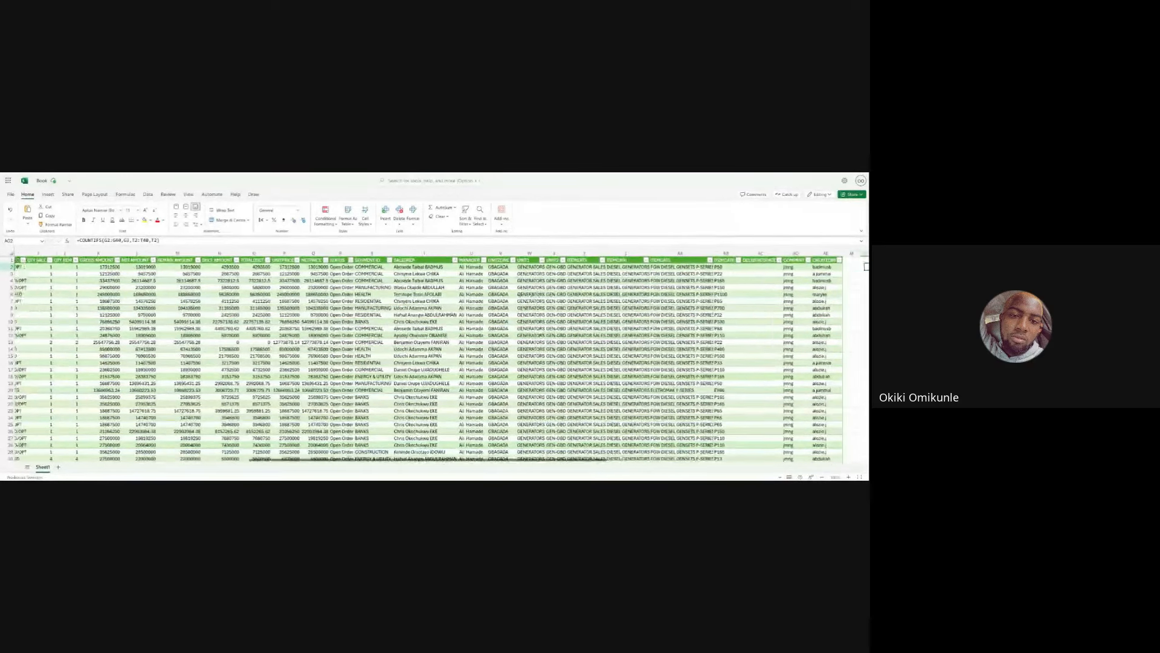
scroll(441, 357, left, 5)
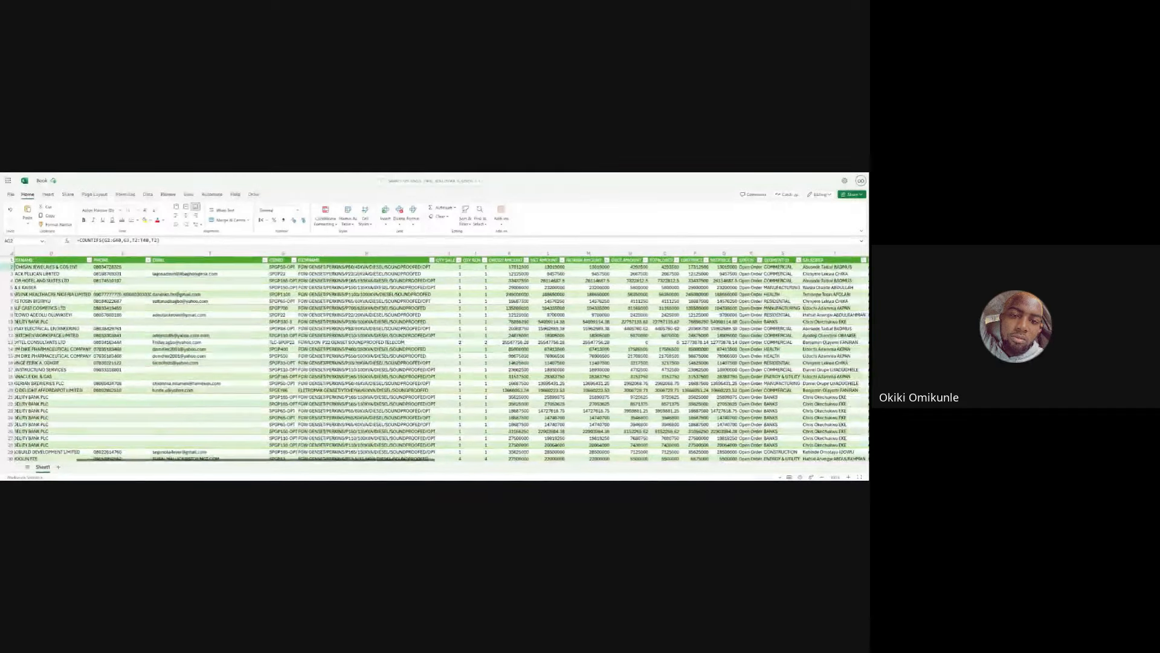
scroll(439, 357, right, 8)
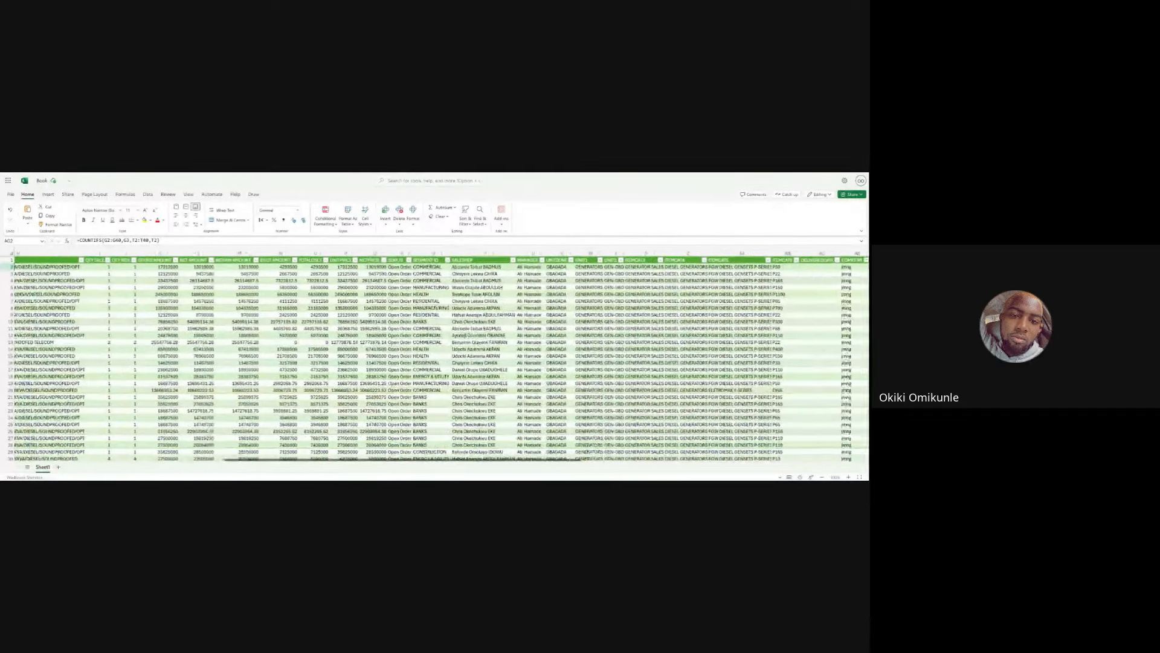
scroll(440, 357, right, 8)
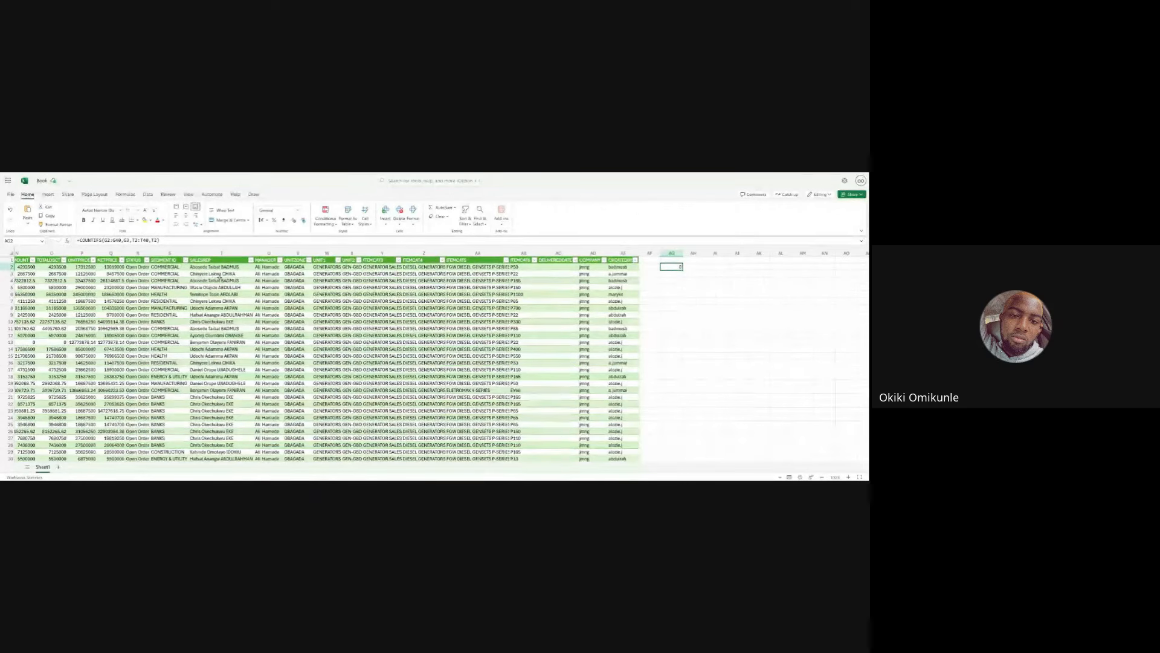
- Begin a new COUNTIFS formula in the cell below, using G2:G40 as the first criteria range
click(238, 274)
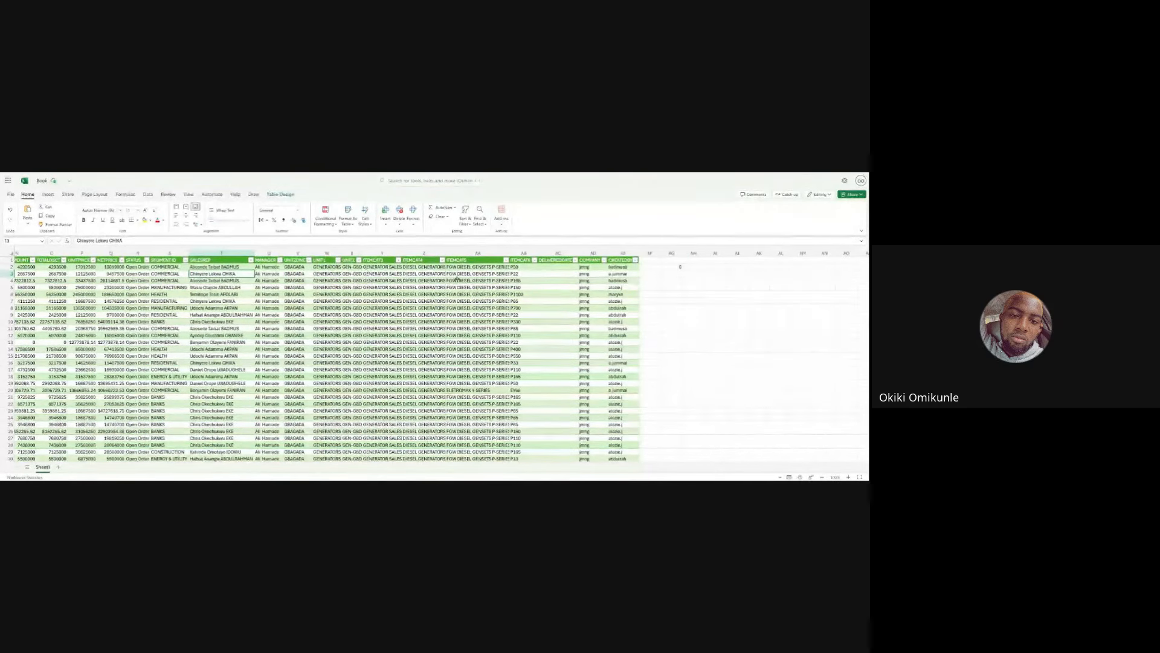
click(672, 276)
text(=)
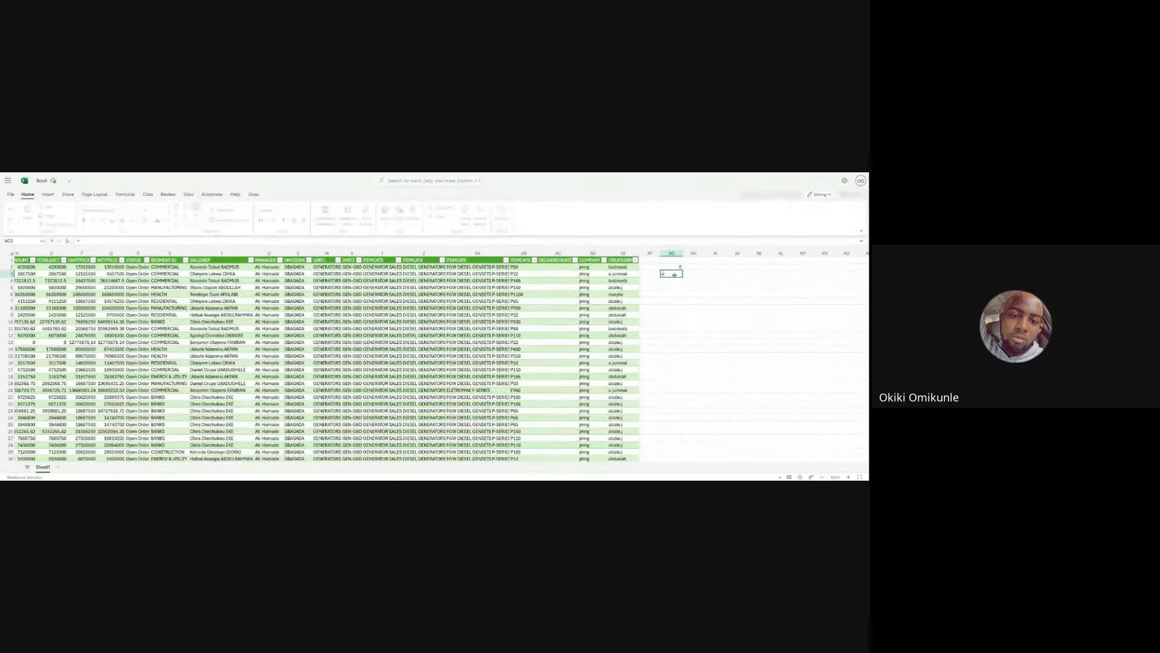
text(COUN)
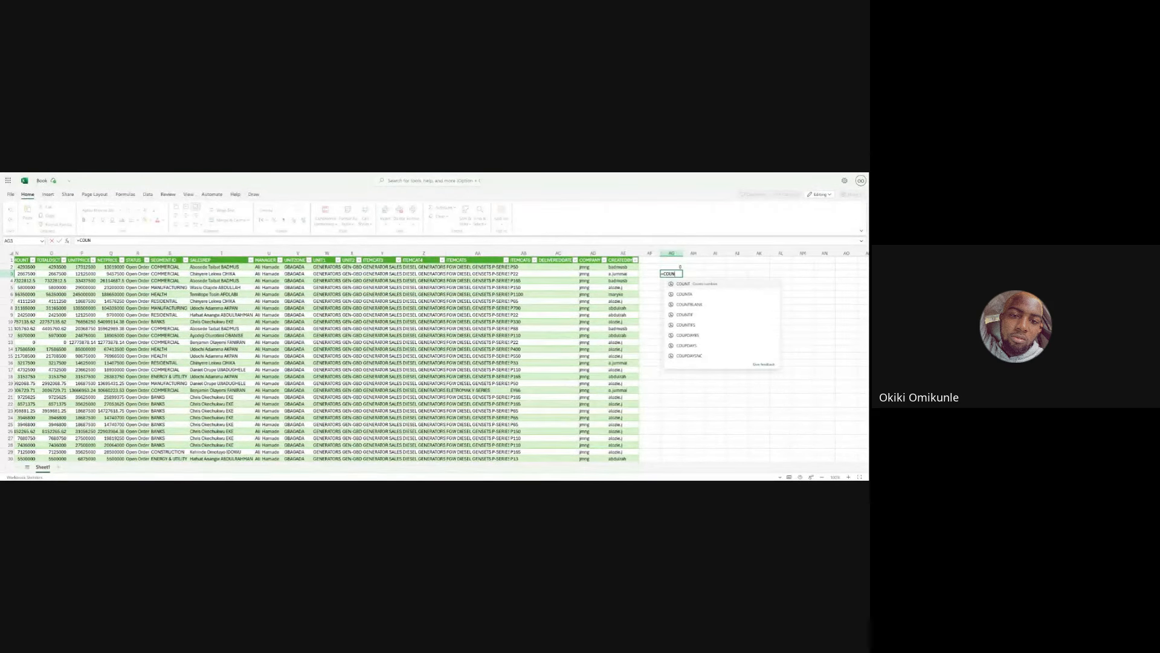
text(TIFS)
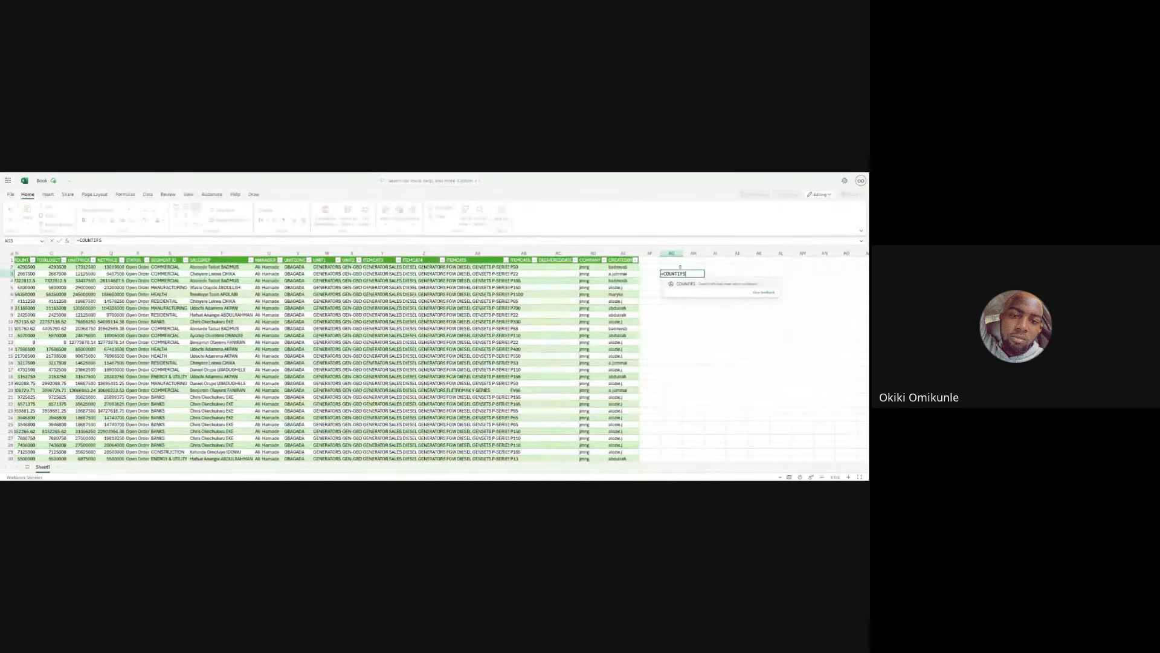
text(()
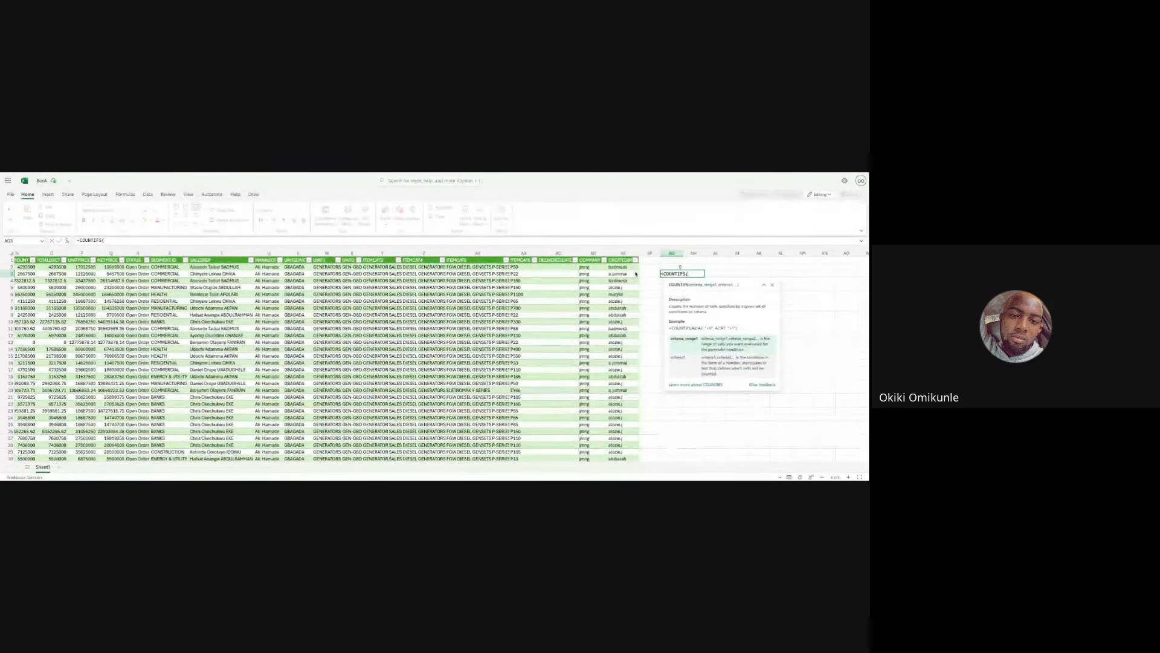
scroll(605, 284, left, 10)
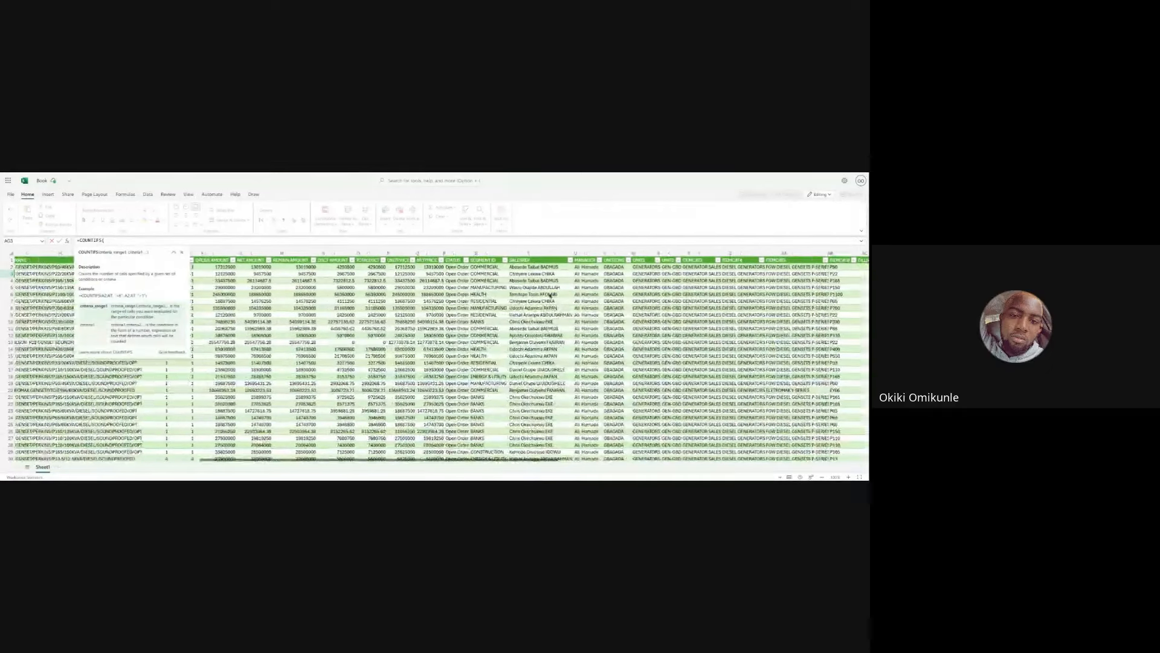
scroll(550, 295, right, 10)
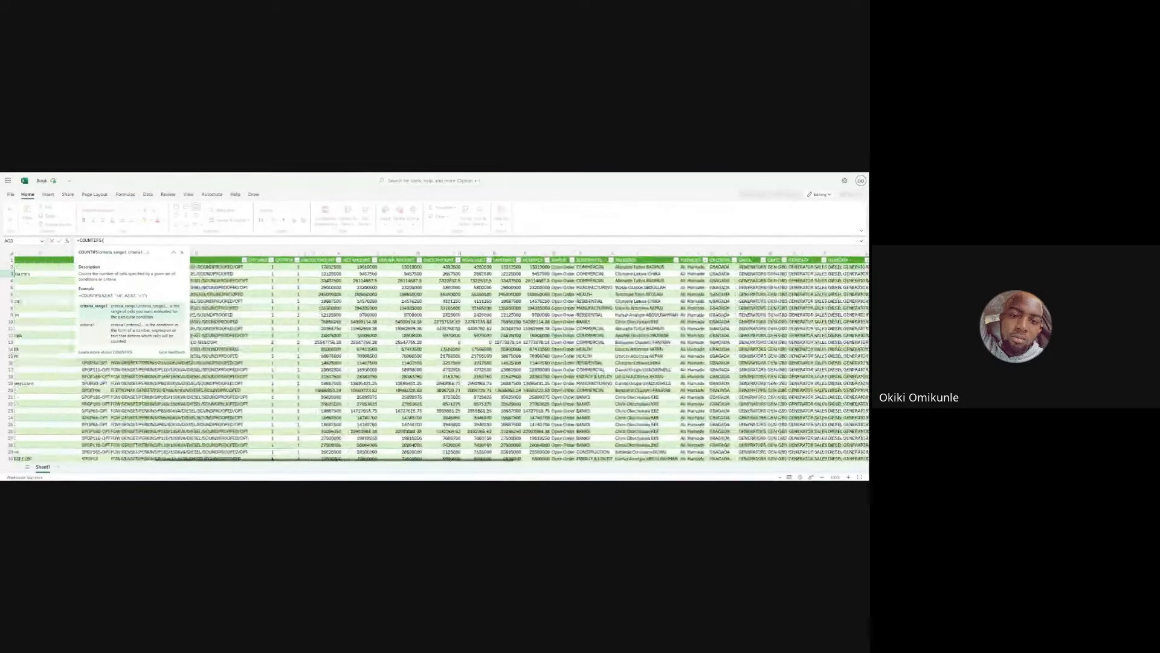
scroll(439, 356, right, 1)
text(G2)
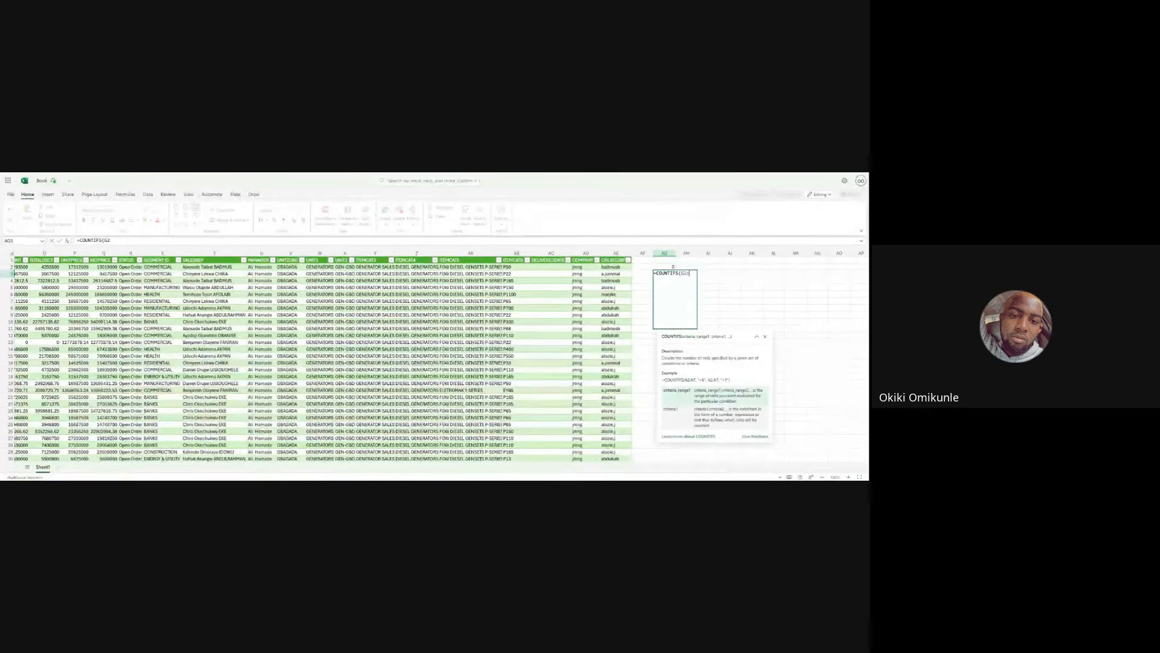
text(:G40,"SPG)
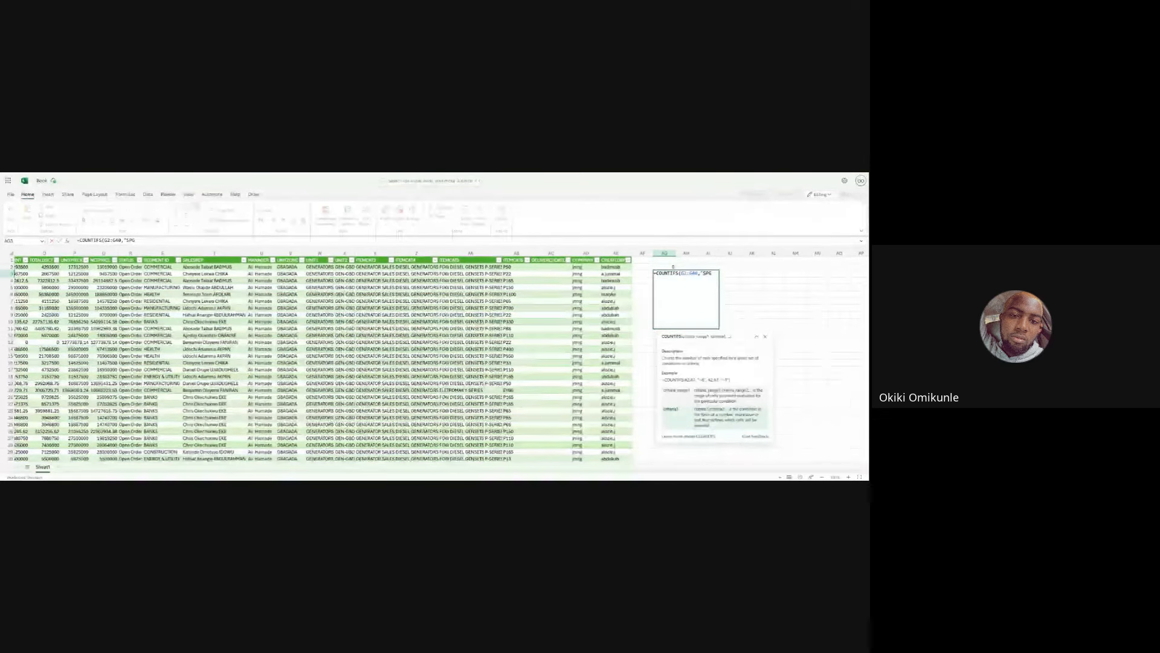
- Set the first criterion to the item ID text "SPGP22"
scroll(435, 360, left, 10)
scroll(441, 356, left, 3)
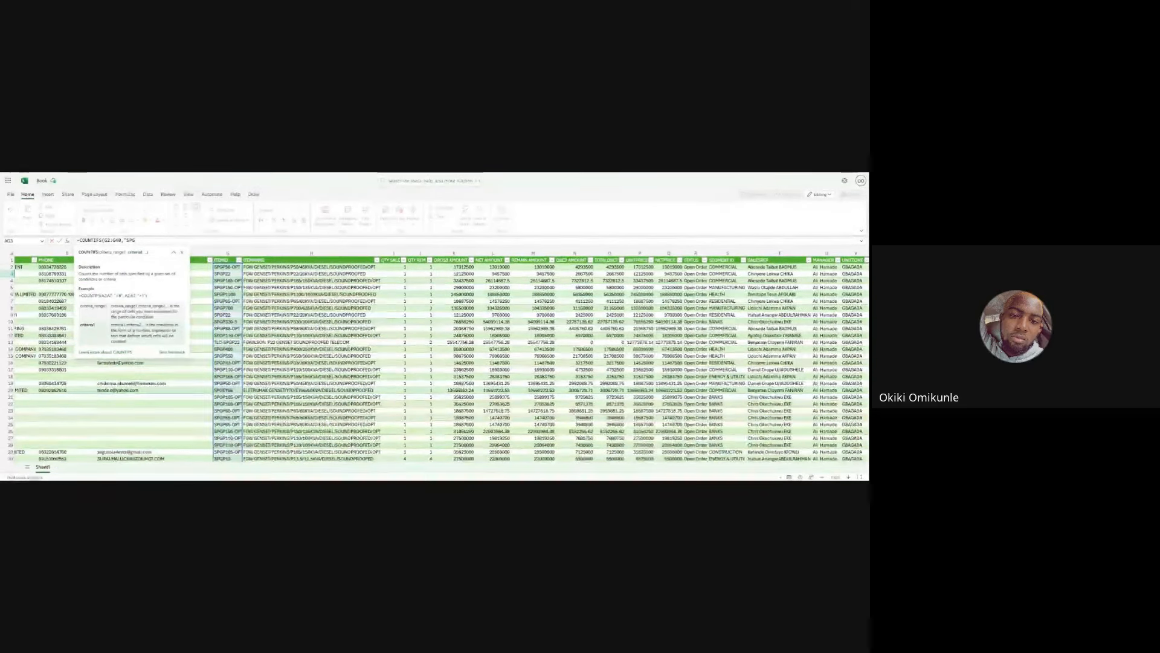
scroll(441, 356, right, 10)
scroll(441, 357, right, 5)
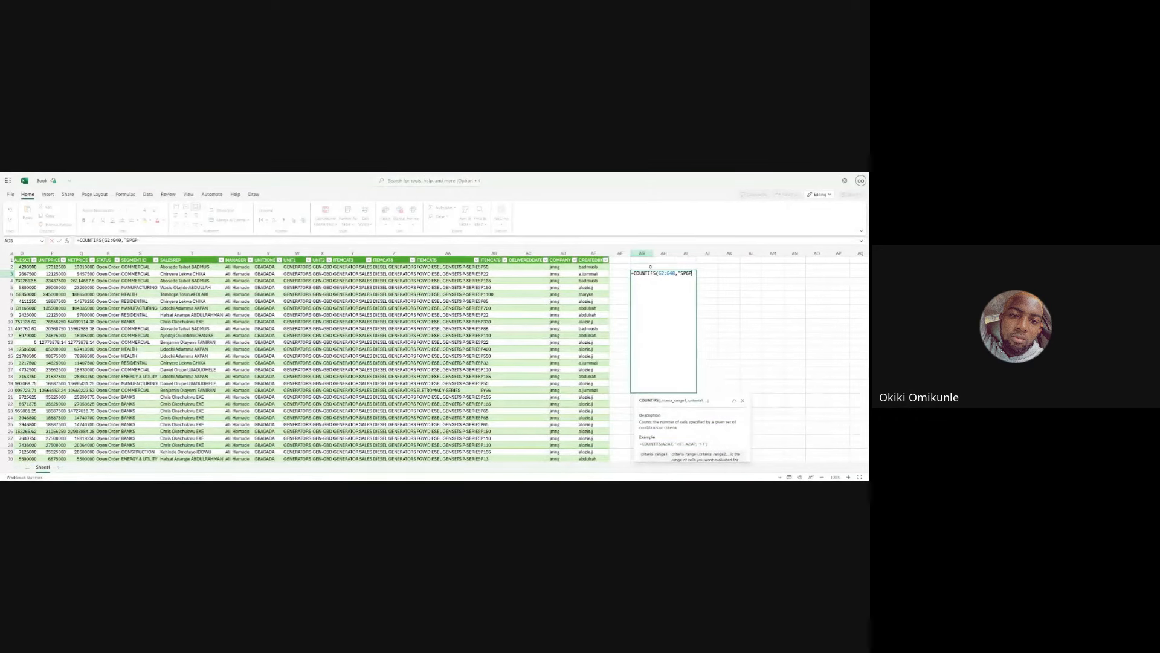
text(22",)
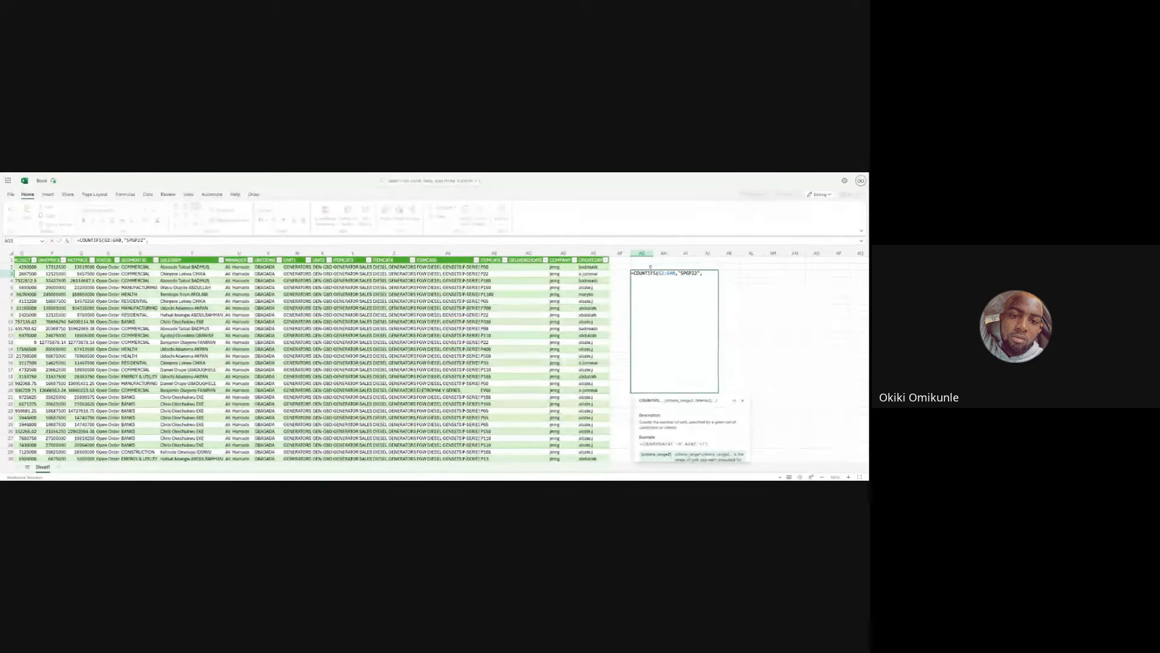
- Add T2:T40 as the second criteria range with cell T3 as its criterion and enter the formula
text(T2:T40,)
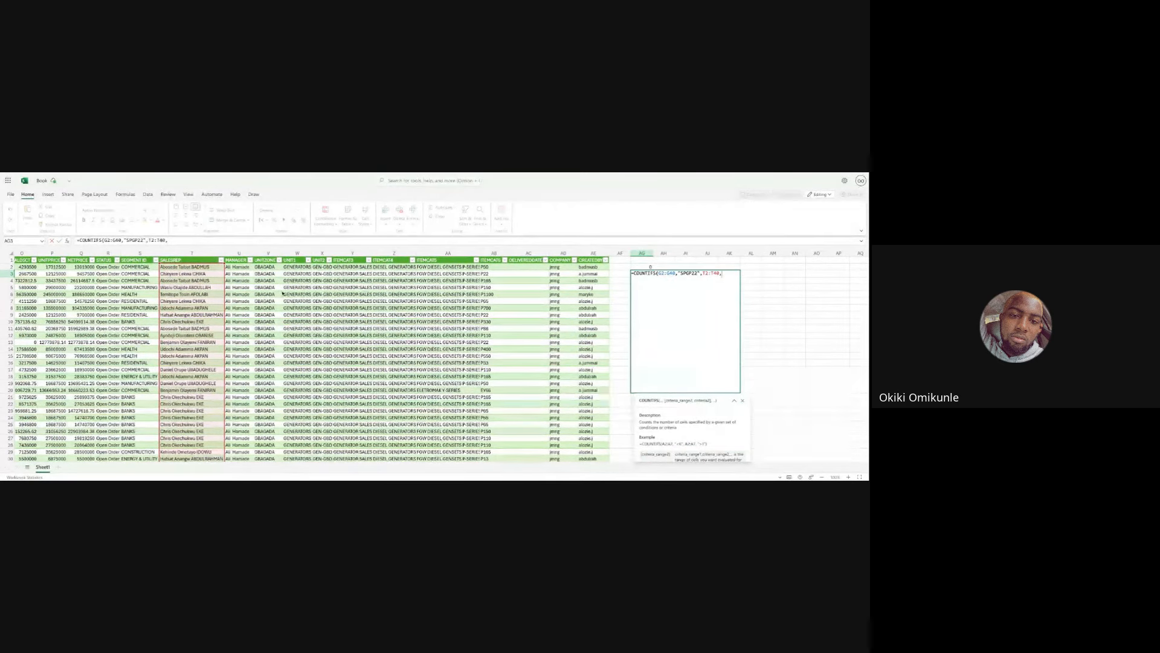
text(T3))
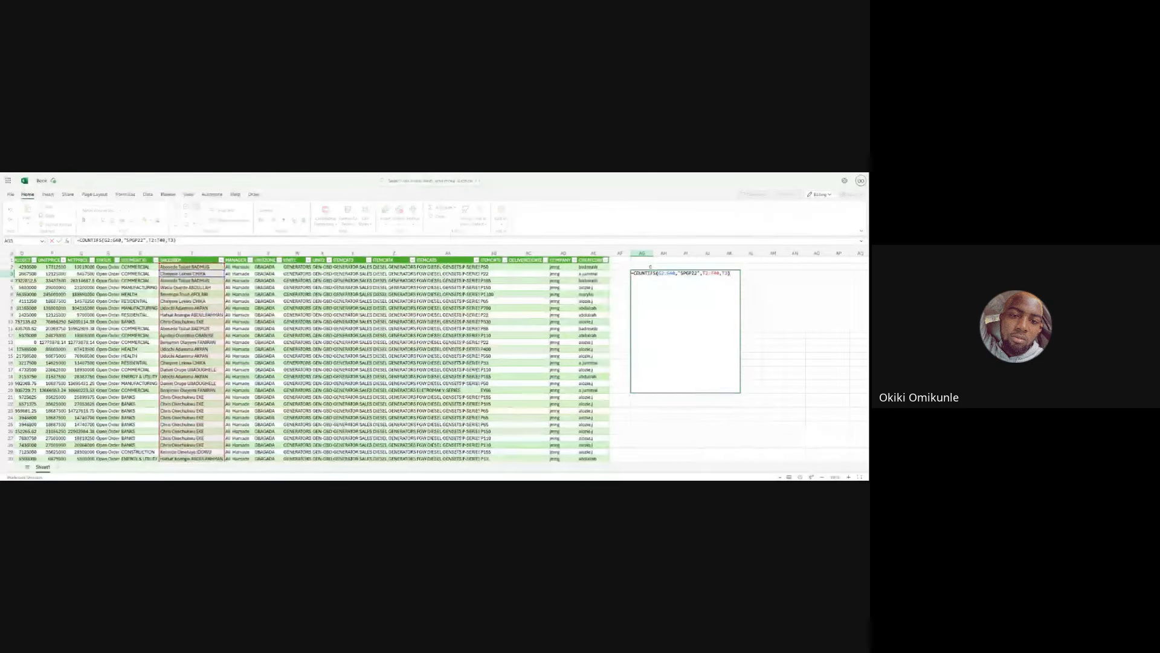
key(Return)
- Filter the SALESREP column to show only the sales rep in T3, then check the filtered rows' item IDs
click(641, 274)
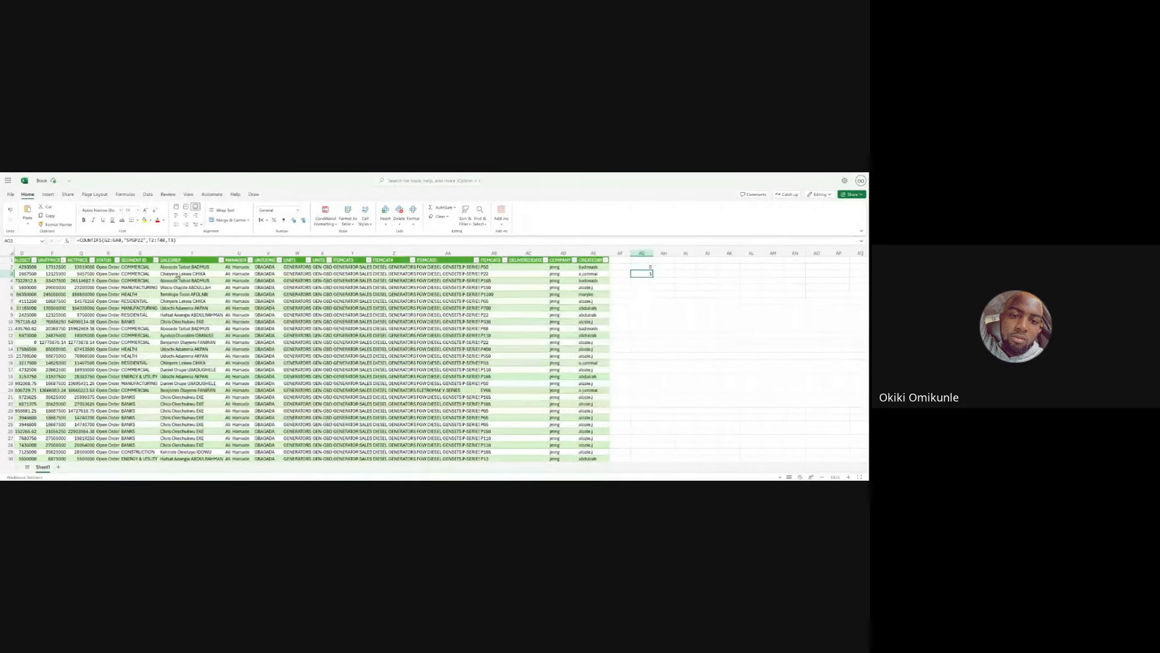
click(222, 261)
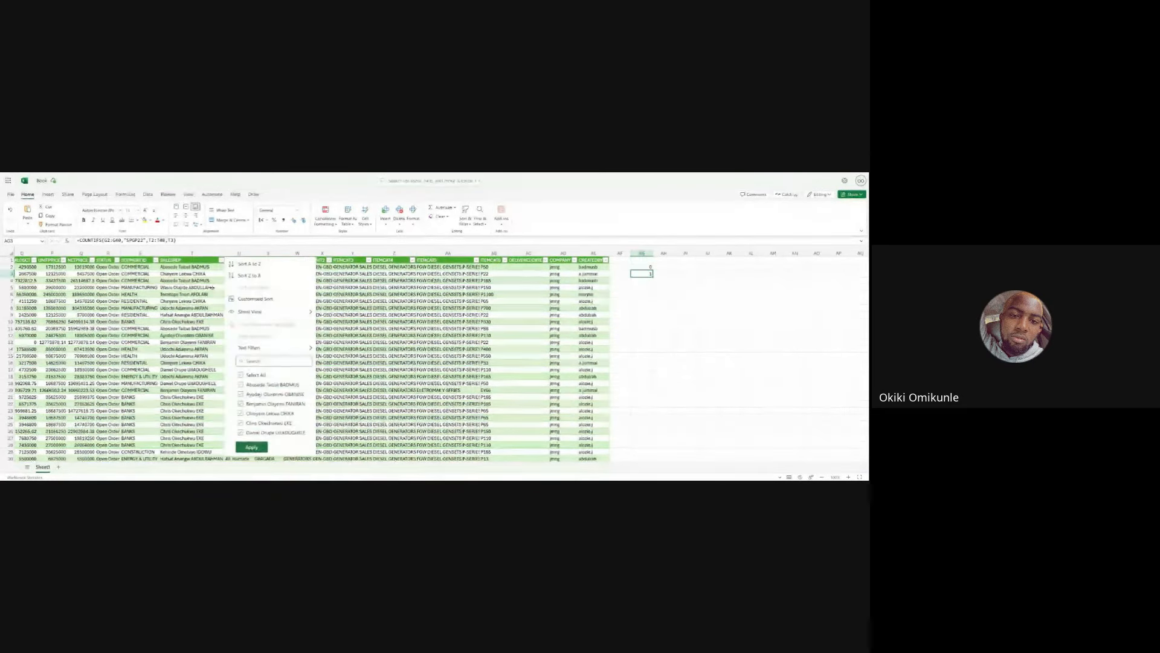
click(241, 375)
click(241, 413)
click(251, 448)
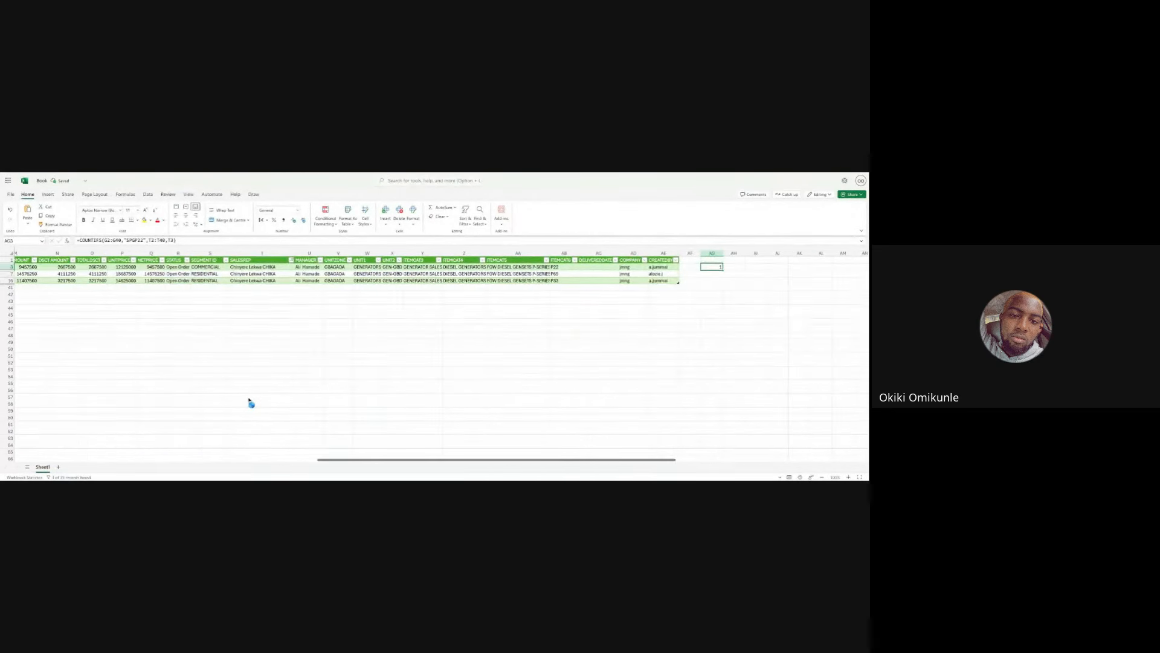
scroll(250, 402, left, 10)
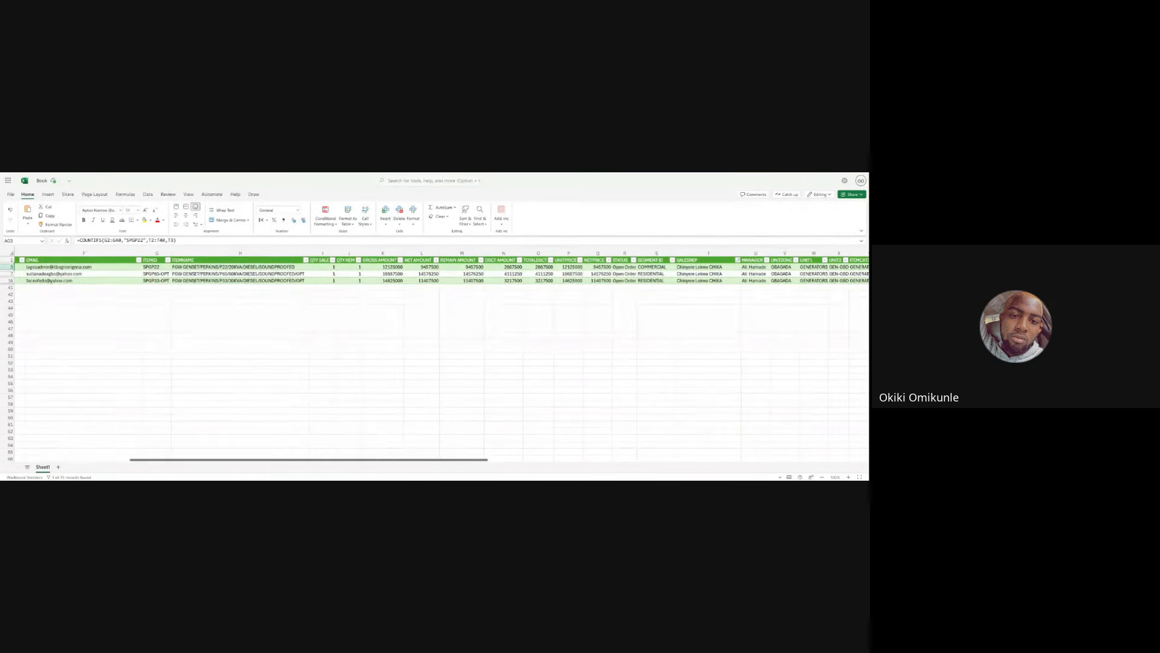
scroll(257, 384, left, 3)
scroll(256, 384, left, 1)
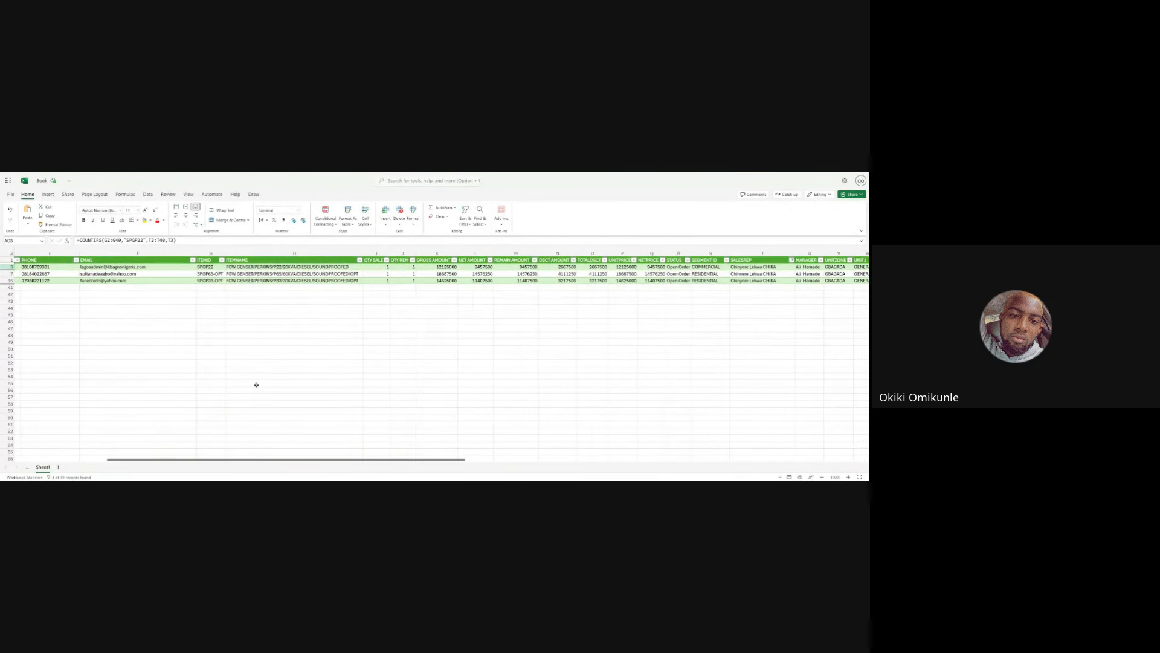
click(216, 266)
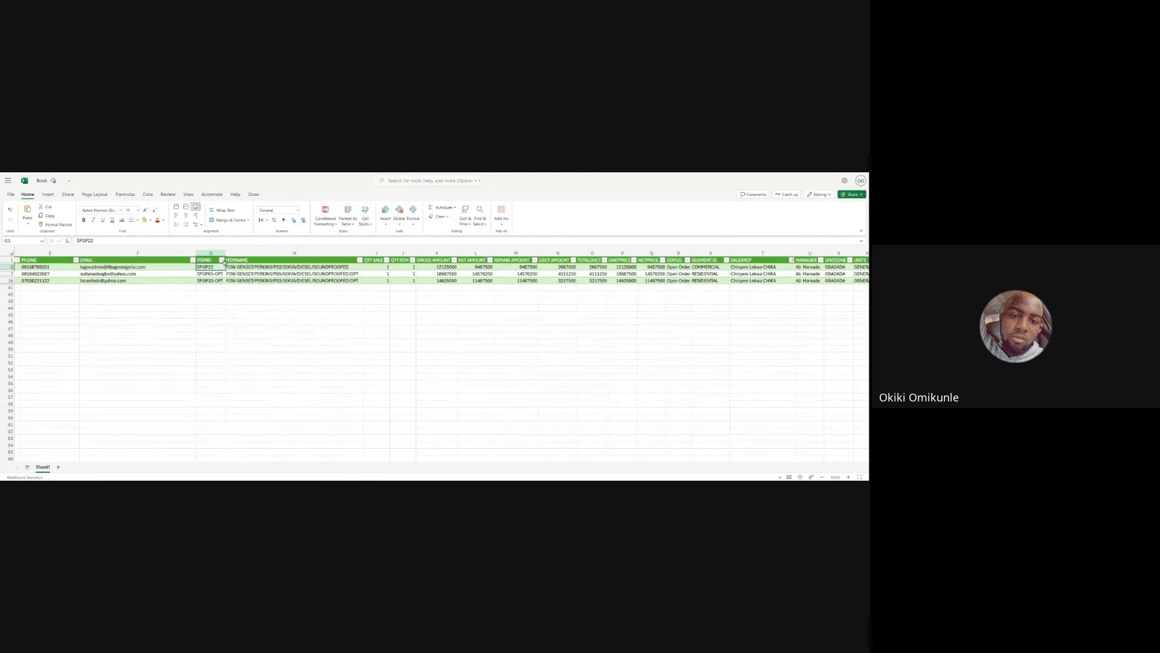
- Filter the ITEMID column to show only the item SPGP22
click(221, 259)
click(241, 375)
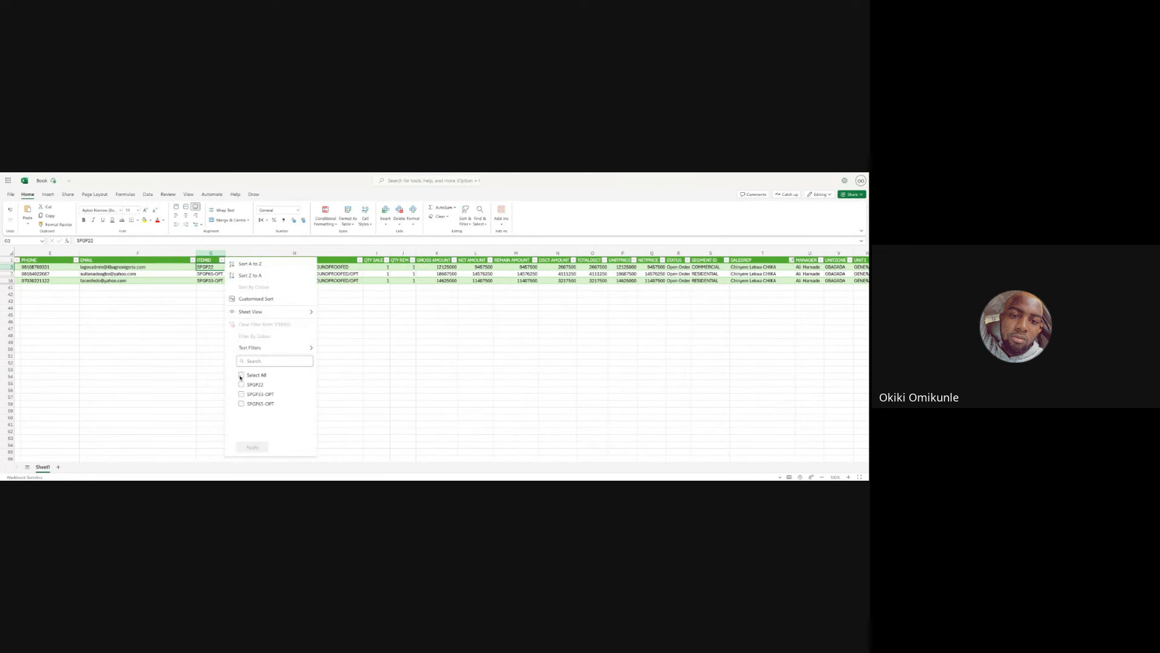
click(241, 384)
click(252, 447)
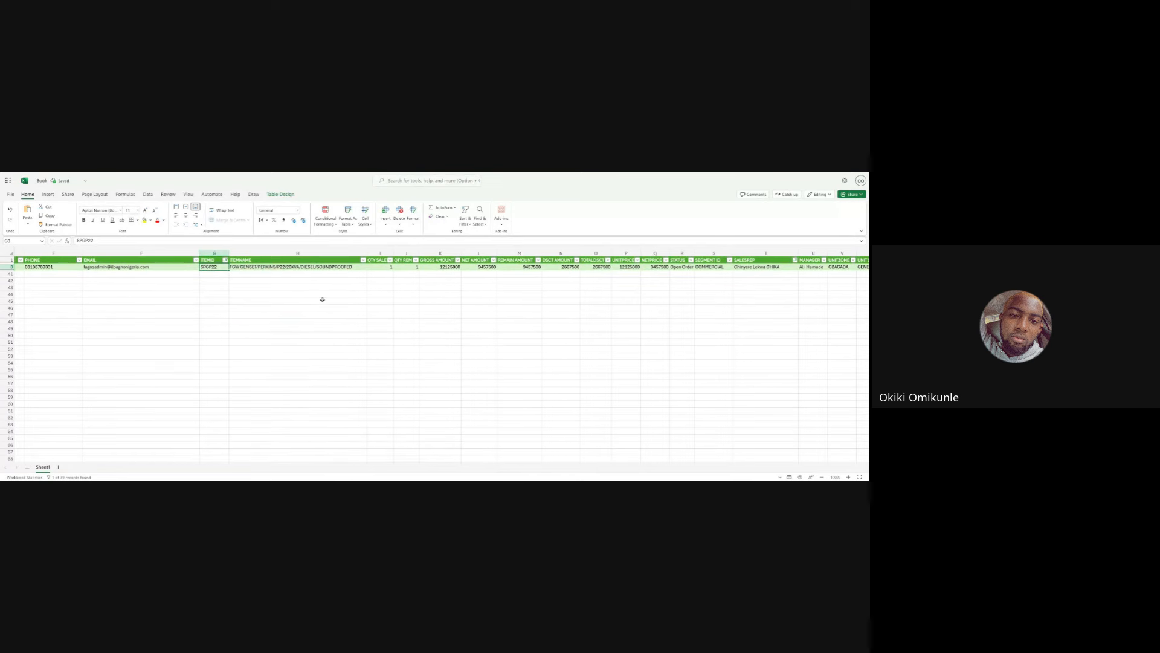
- Check the COUNTIFS result beside the filtered row, then clear all filters from the table
click(385, 268)
scroll(309, 310, right, 2)
scroll(307, 309, right, 10)
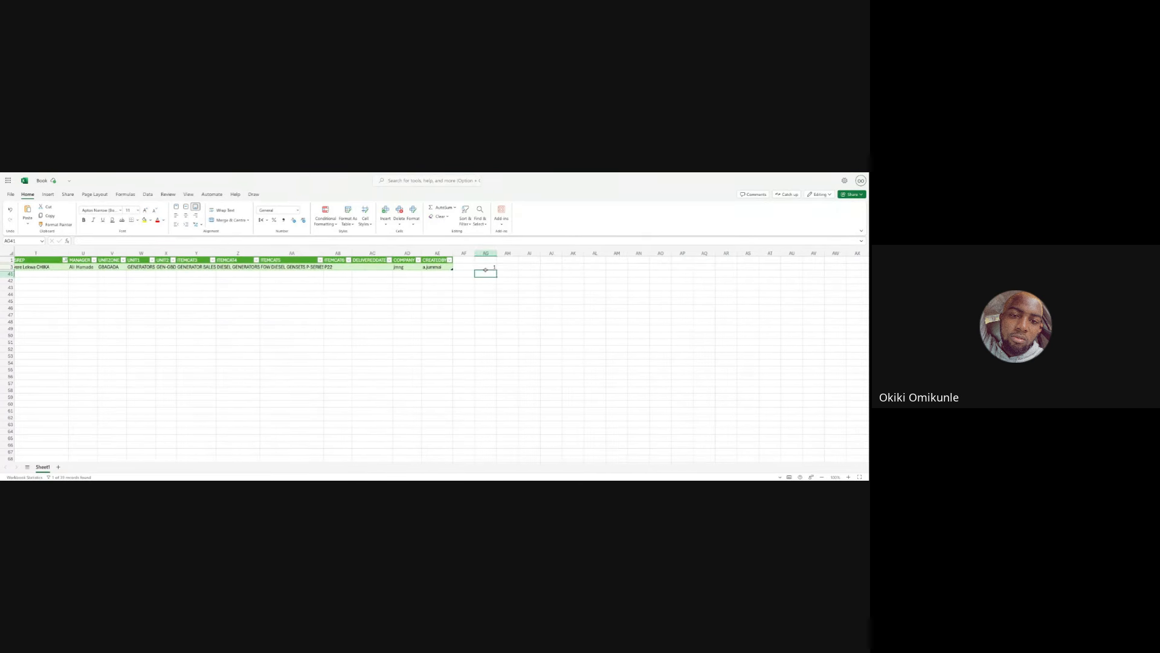
click(485, 267)
scroll(399, 290, left, 5)
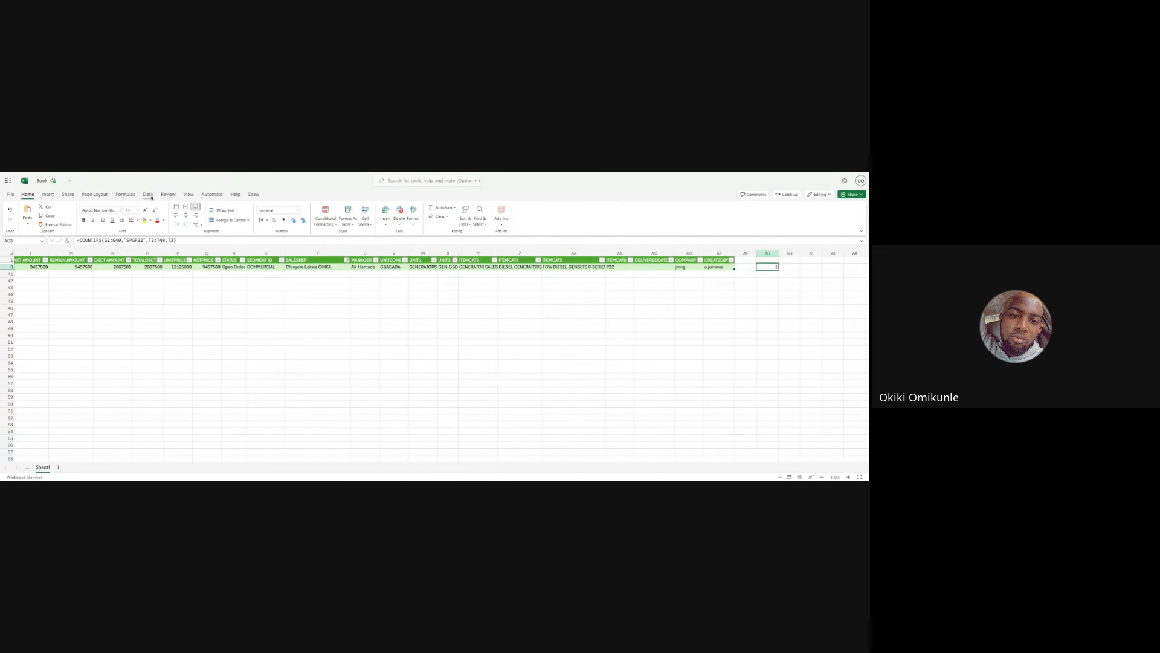
click(149, 196)
click(266, 267)
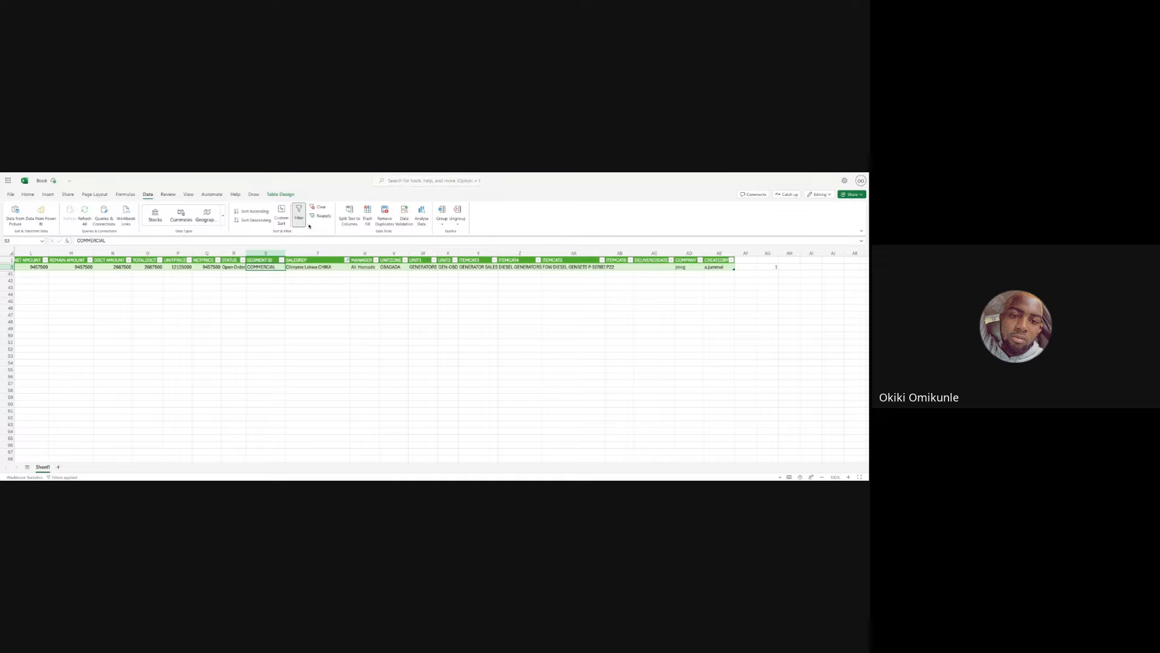
click(319, 207)
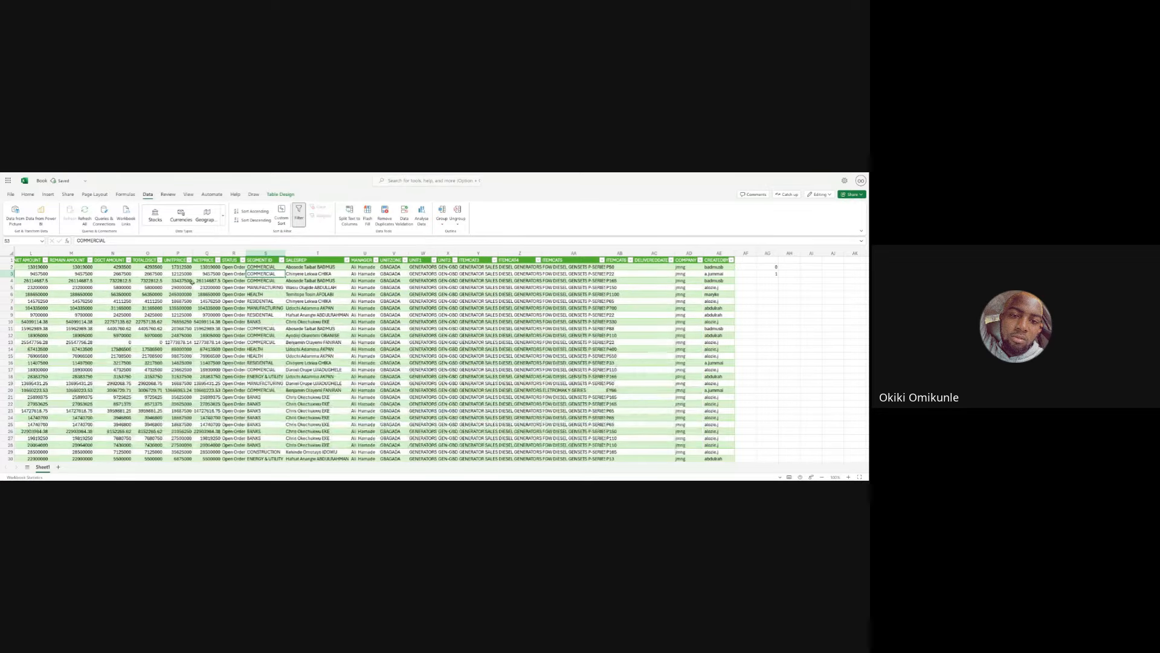
- Filter the SALESREP column to show only the first sales rep in the list
scroll(192, 283, left, 6)
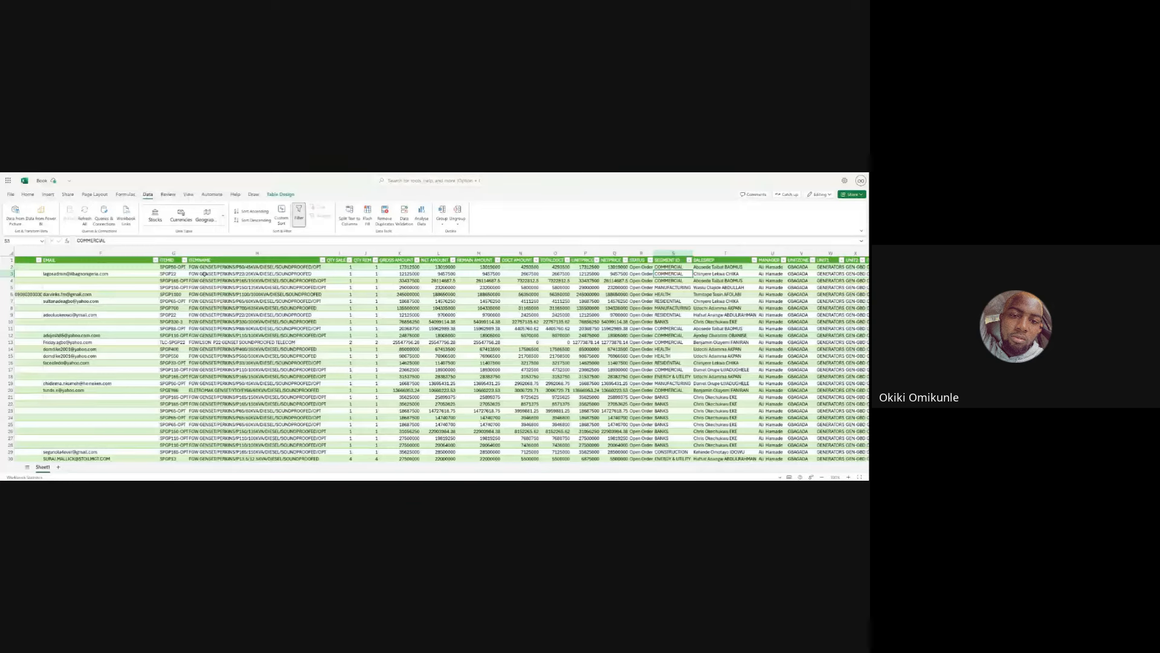
scroll(281, 309, right, 1)
scroll(282, 309, right, 5)
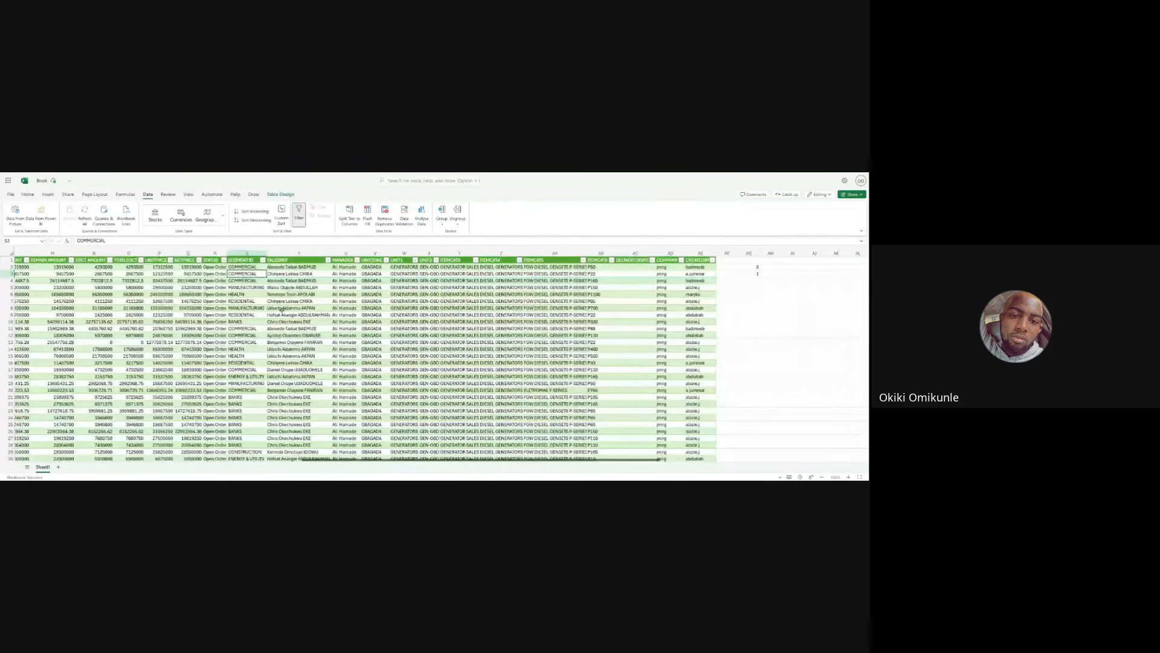
click(328, 260)
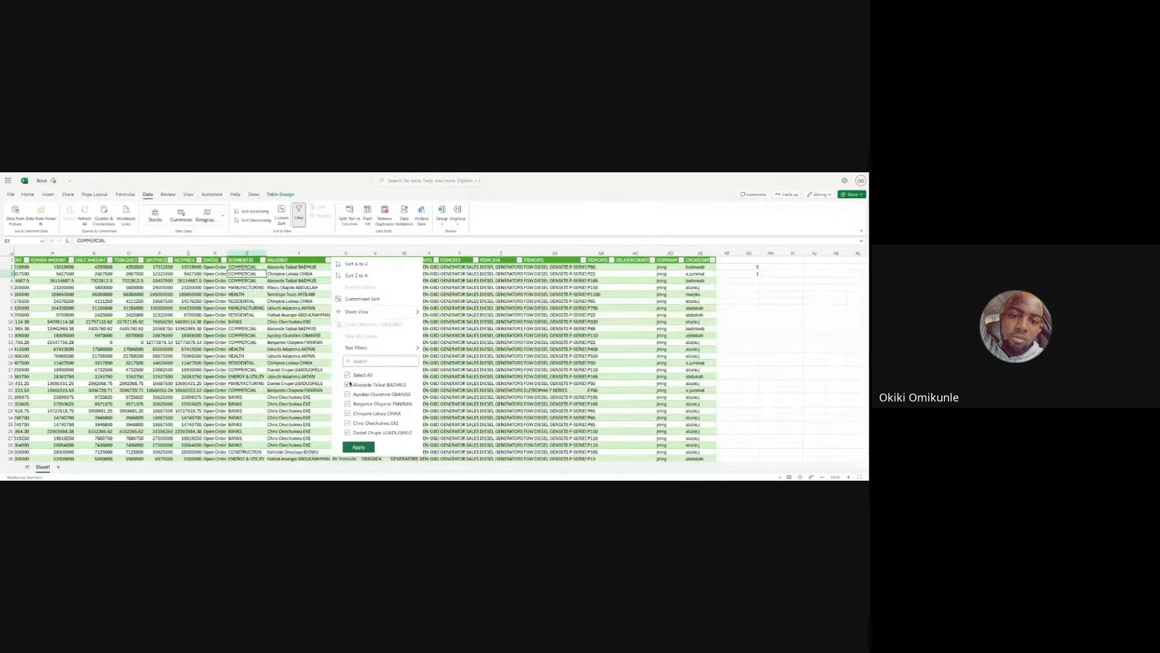
click(347, 375)
click(347, 384)
click(356, 448)
- Inspect the filtered rows' item IDs and the COUNTIFS formula in cell AG2
scroll(312, 376, left, 6)
scroll(312, 377, left, 4)
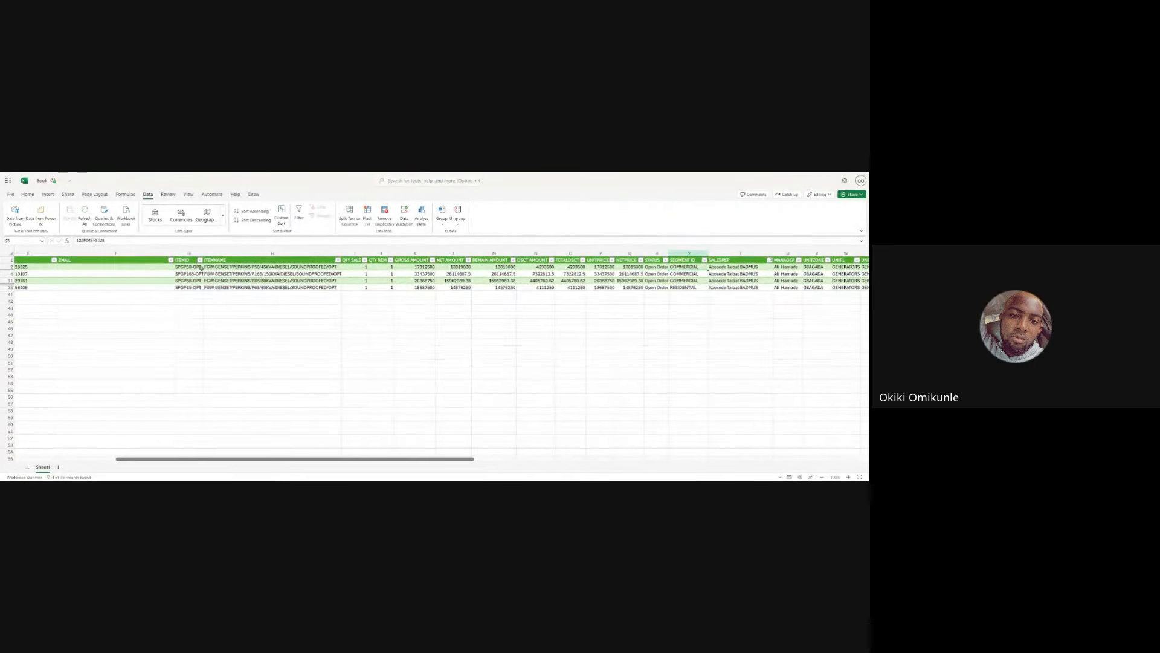
scroll(196, 279, left, 2)
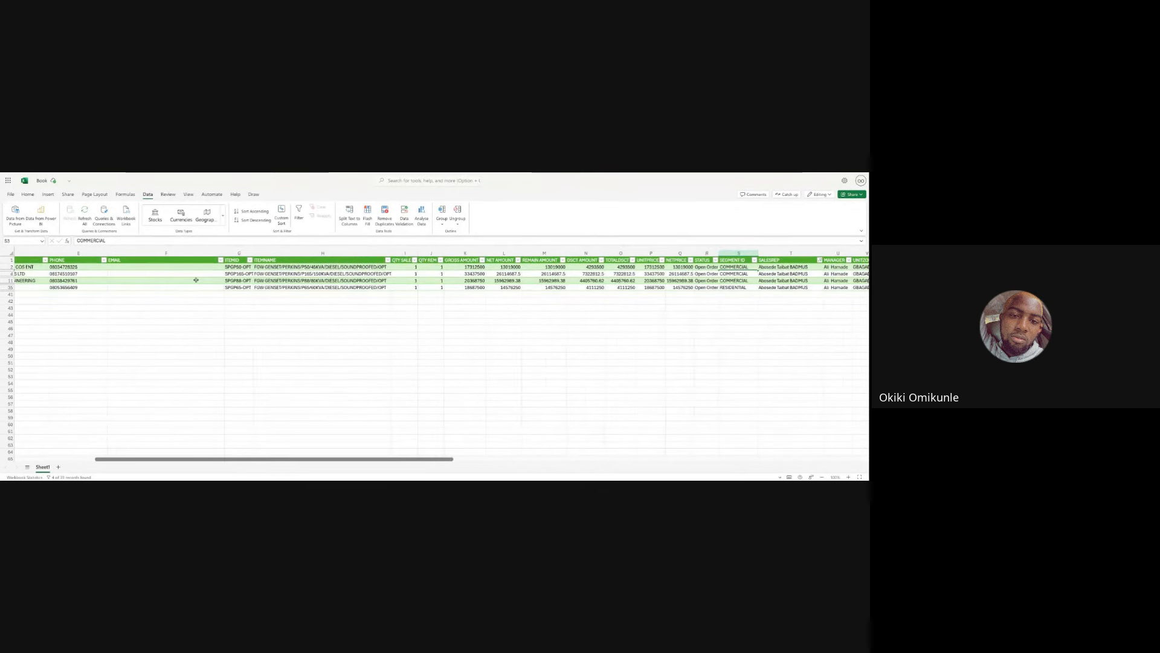
scroll(196, 279, right, 10)
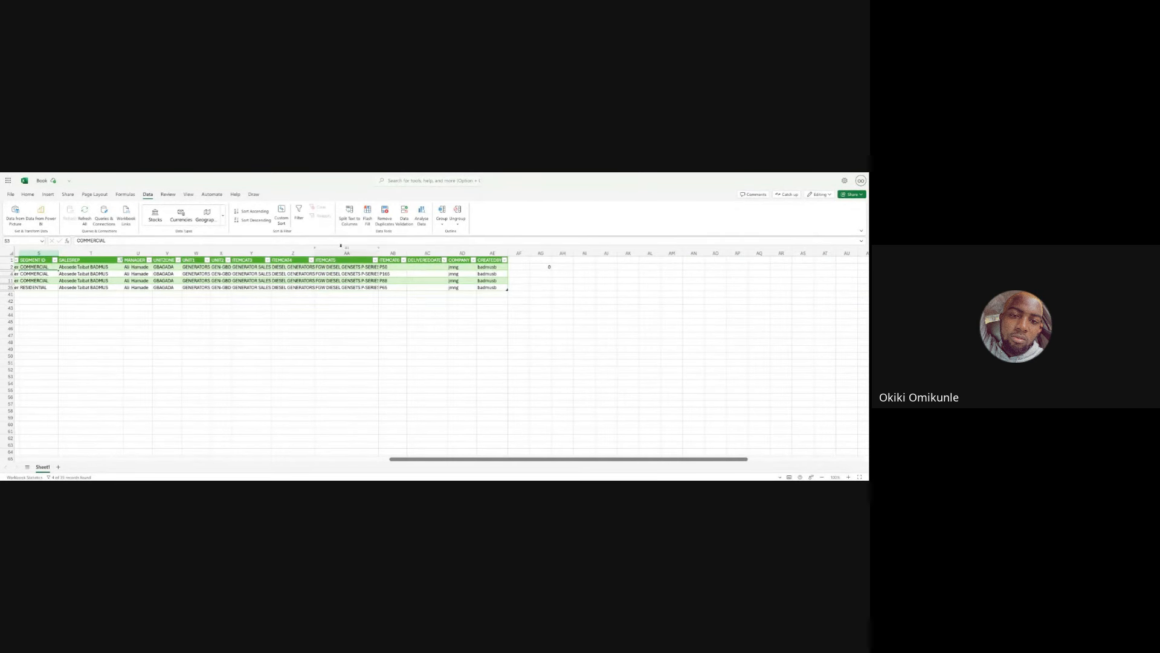
click(538, 267)
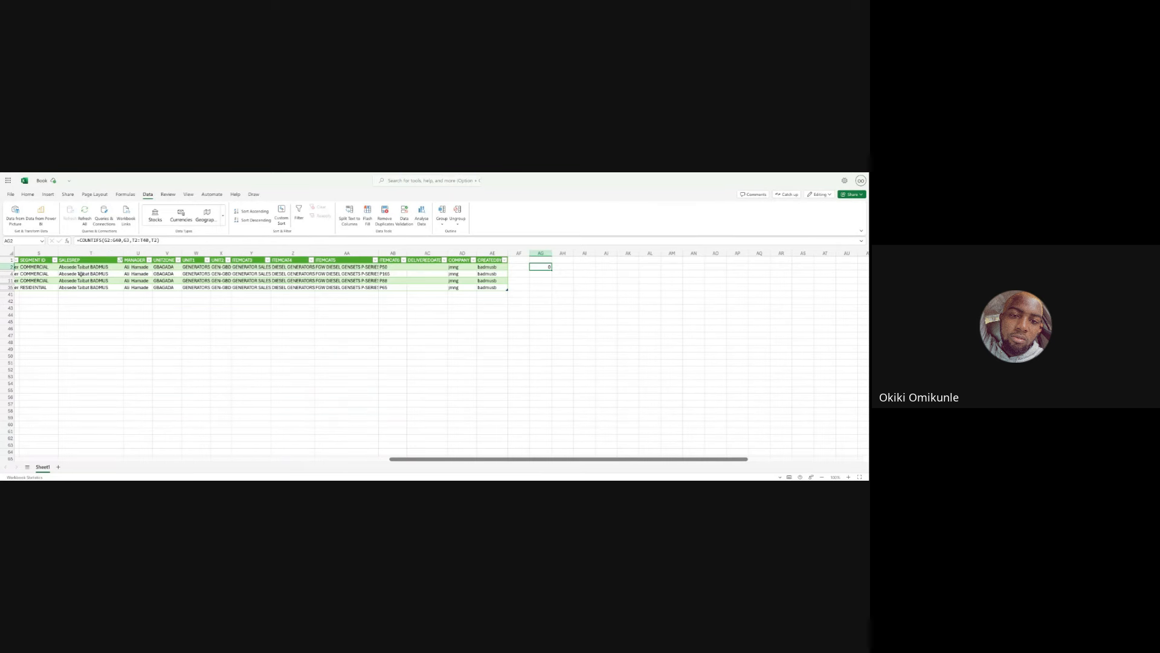
scroll(80, 273, left, 10)
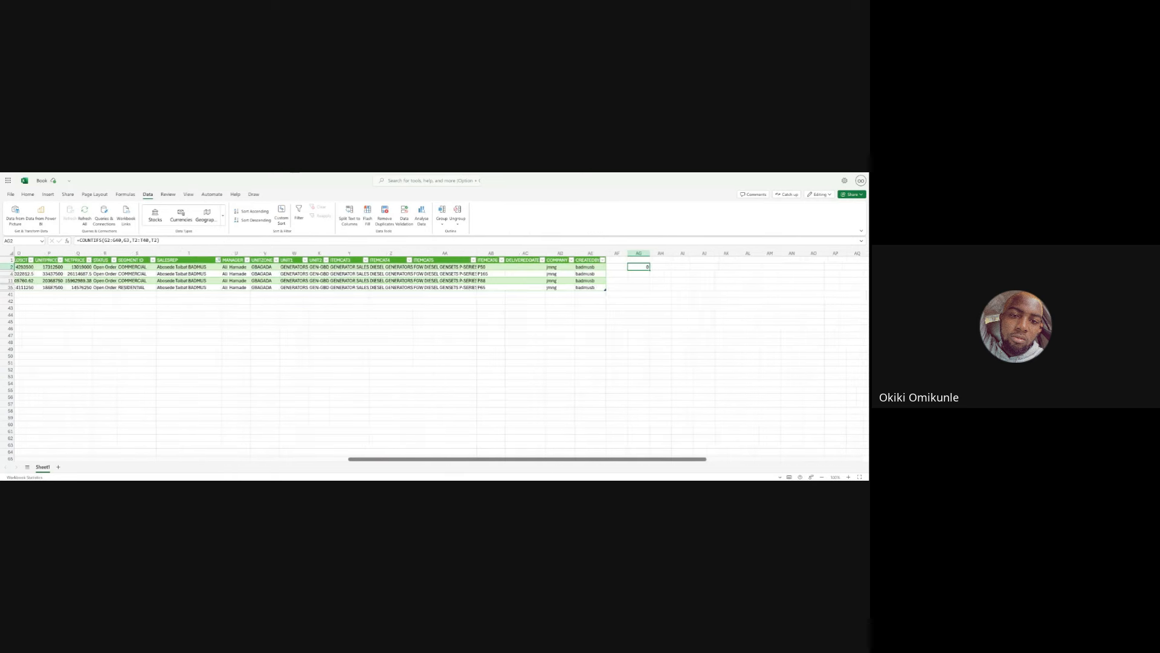
scroll(449, 357, left, 2)
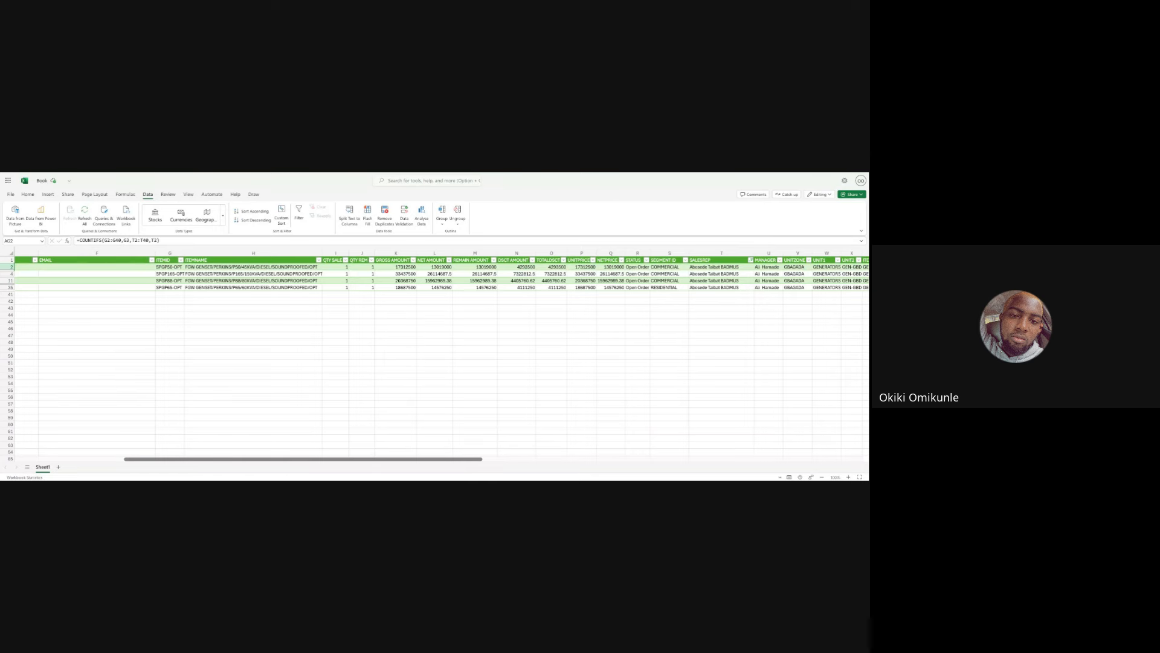
scroll(435, 357, left, 5)
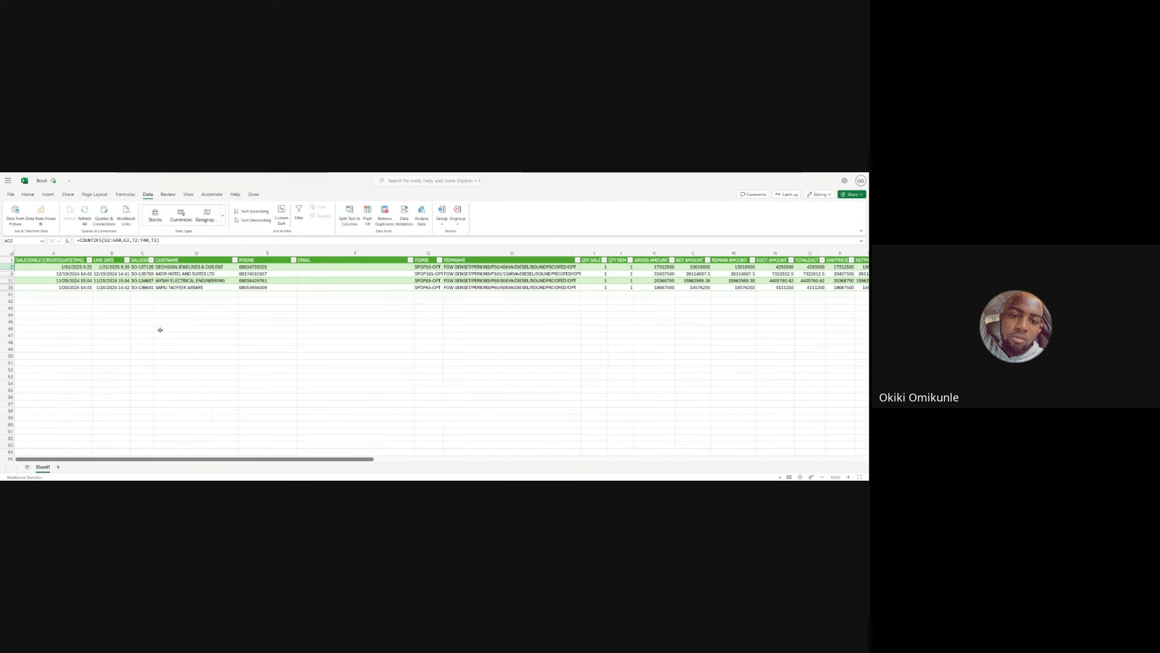
scroll(160, 330, right, 10)
scroll(160, 329, right, 10)
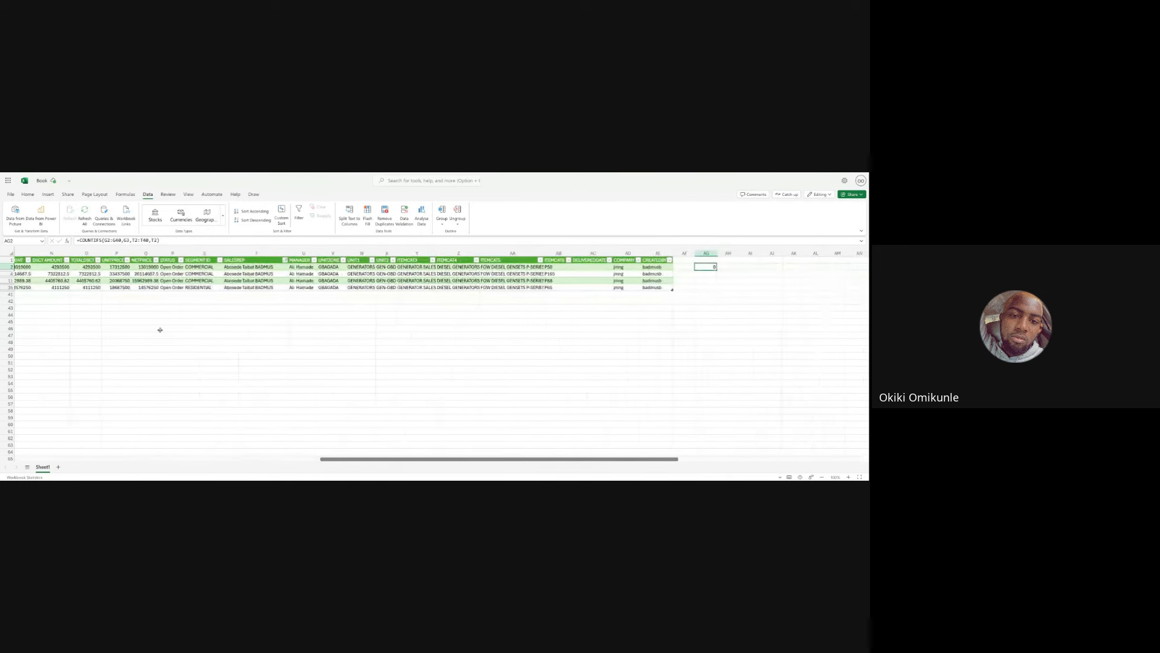
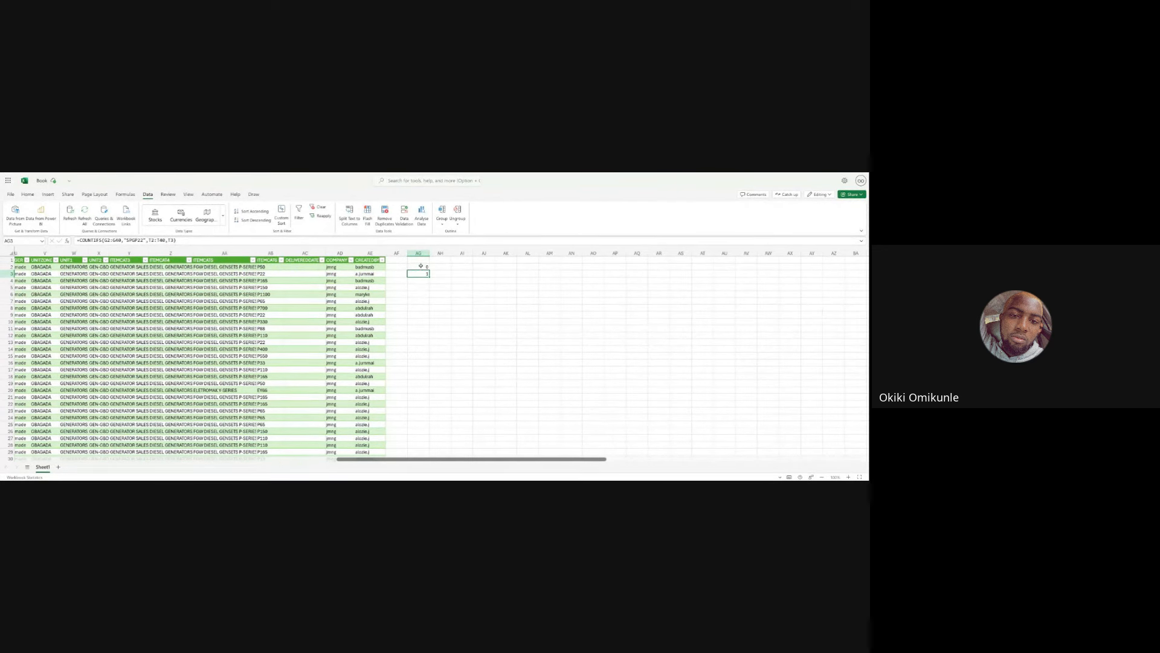
- Replace the last criterion in the COUNTIFS formula with a salesperson's full name, surname in lowercase
click(418, 266)
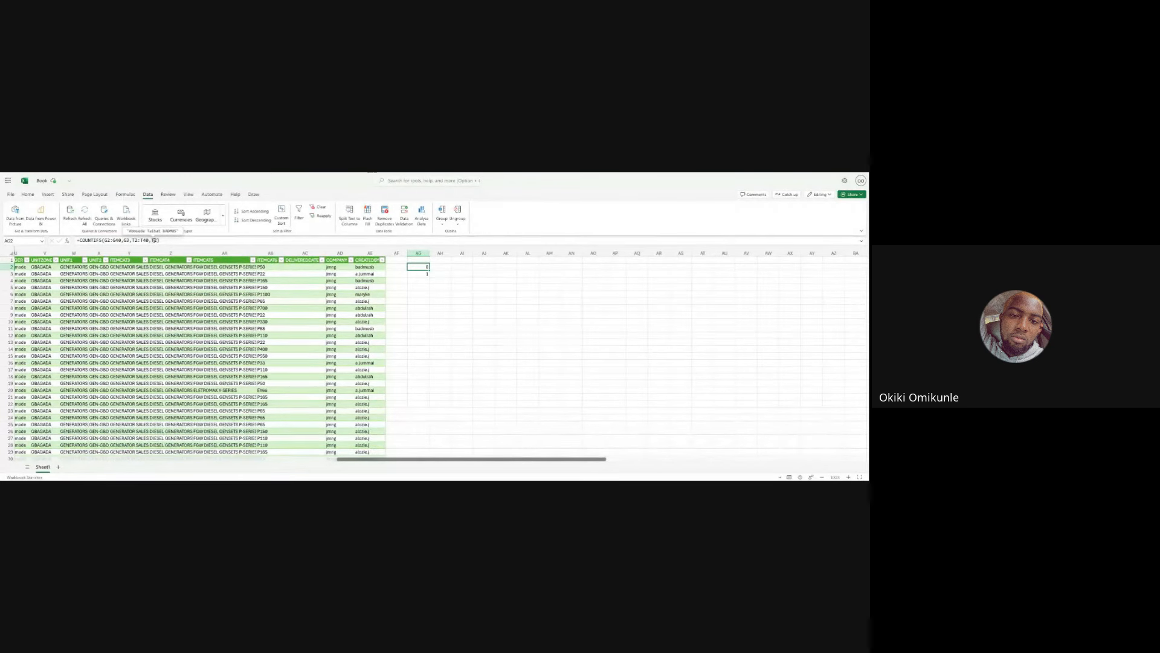
click(154, 239)
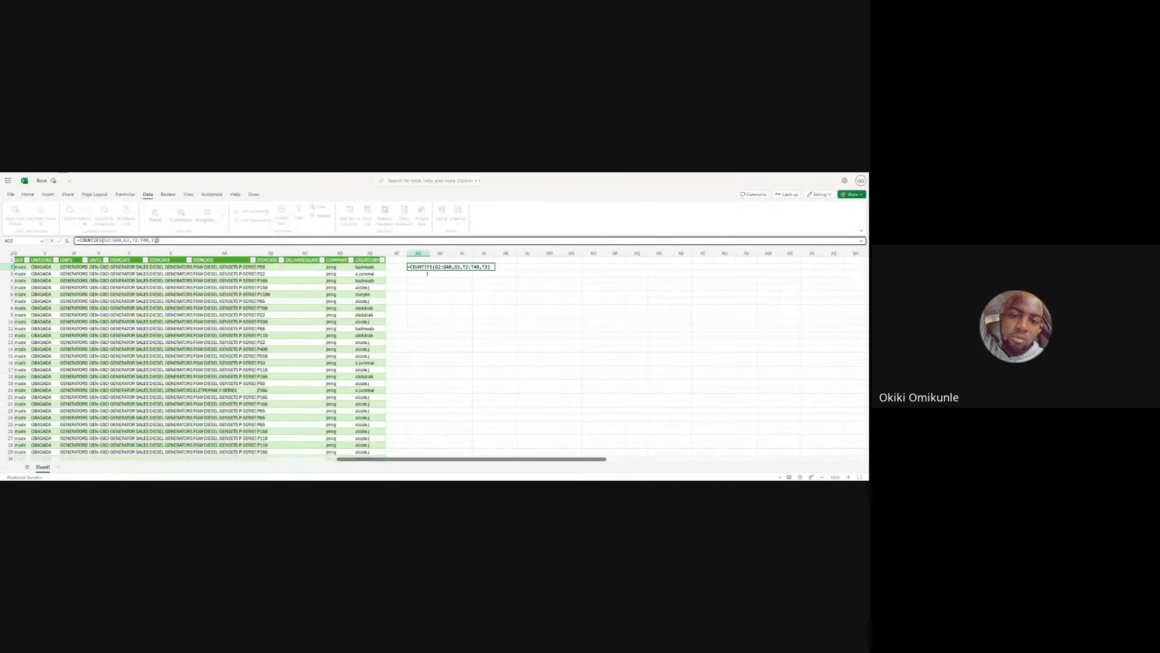
key(BackSpace)
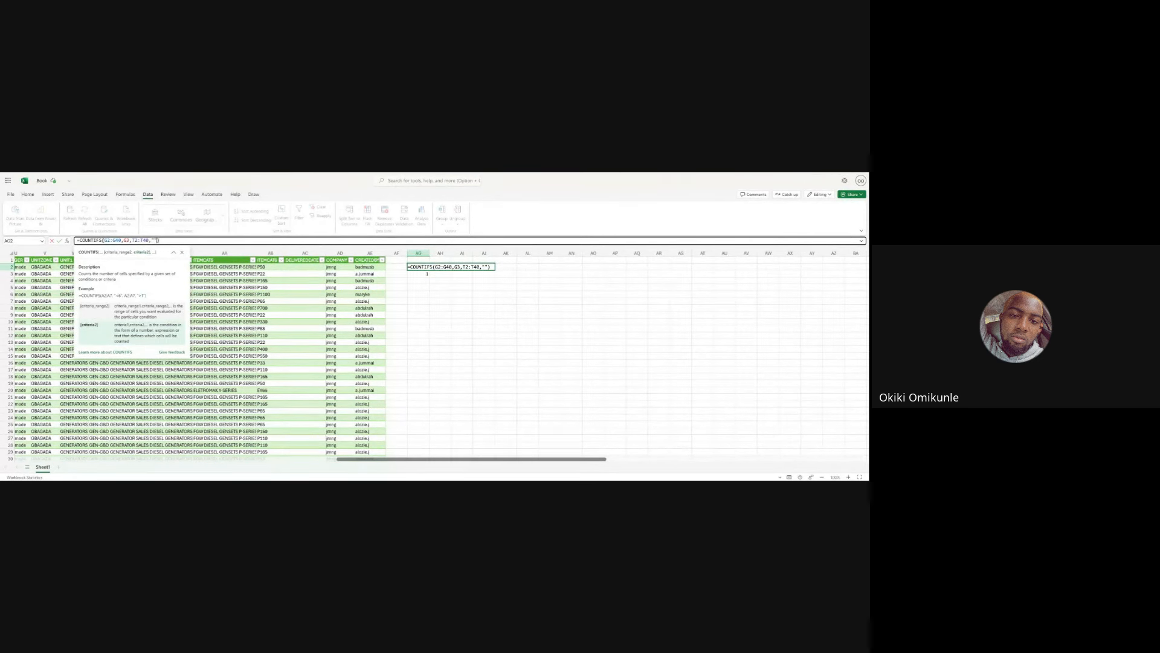
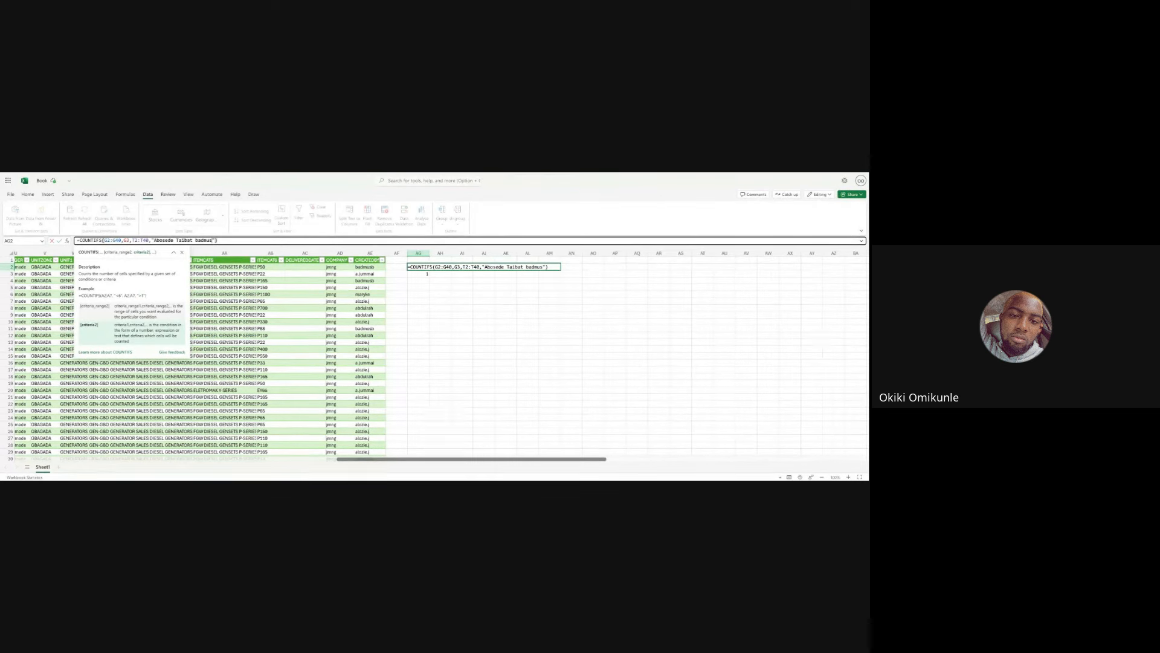
key(Tab)
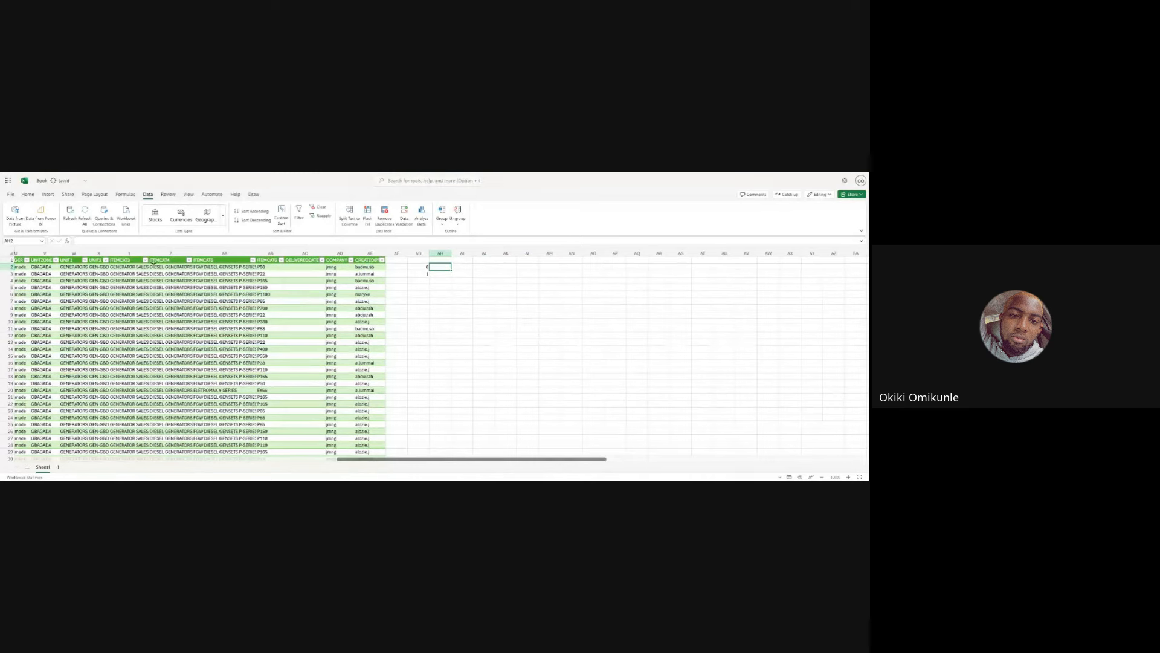
- Adjust the letter case of the salesperson name inside the COUNTIFS criterion, capitalising the first letters
key(Left)
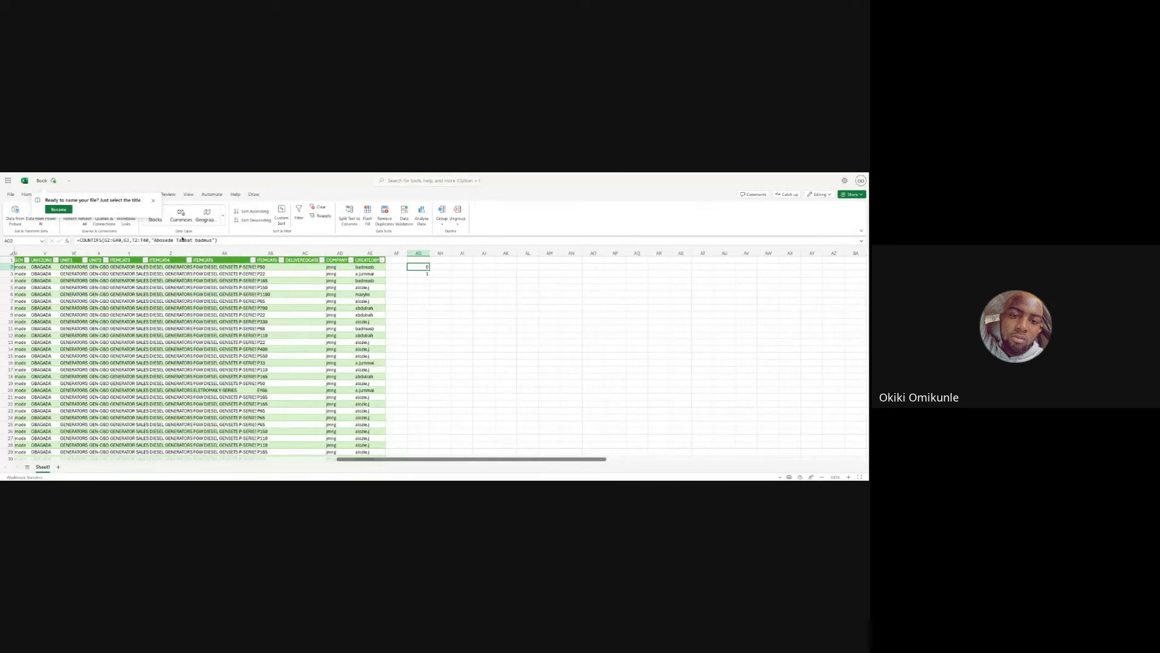
click(182, 239)
key(BackSpace)
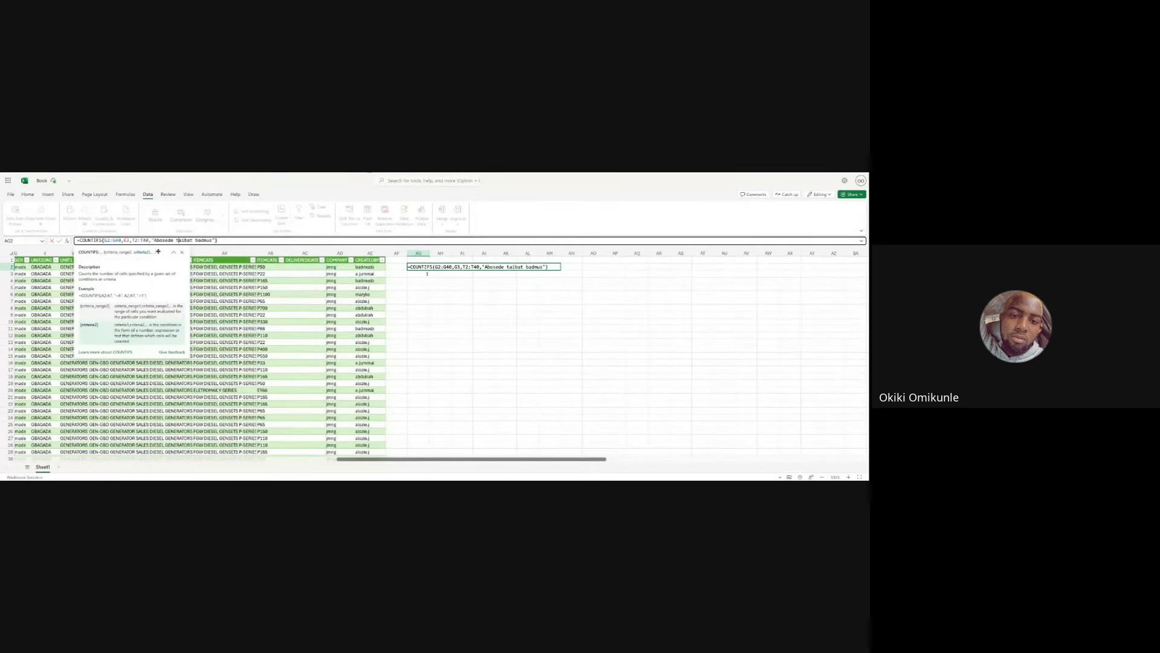
text(t)
click(156, 240)
key(BackSpace)
text(a)
click(79, 240)
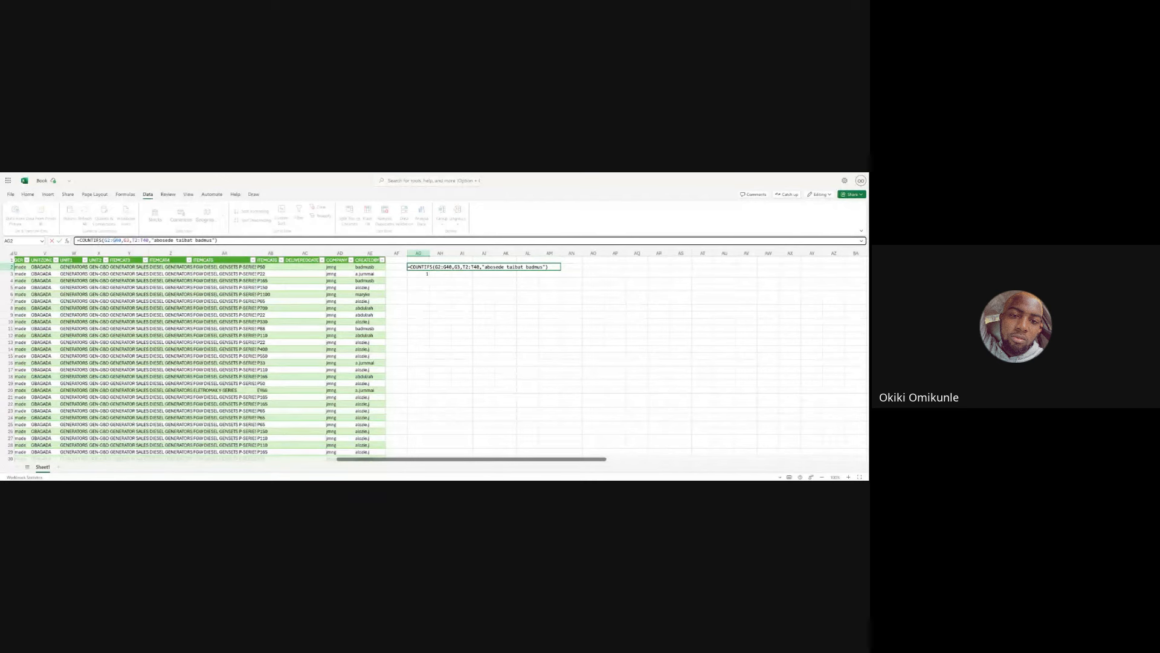
click(162, 240)
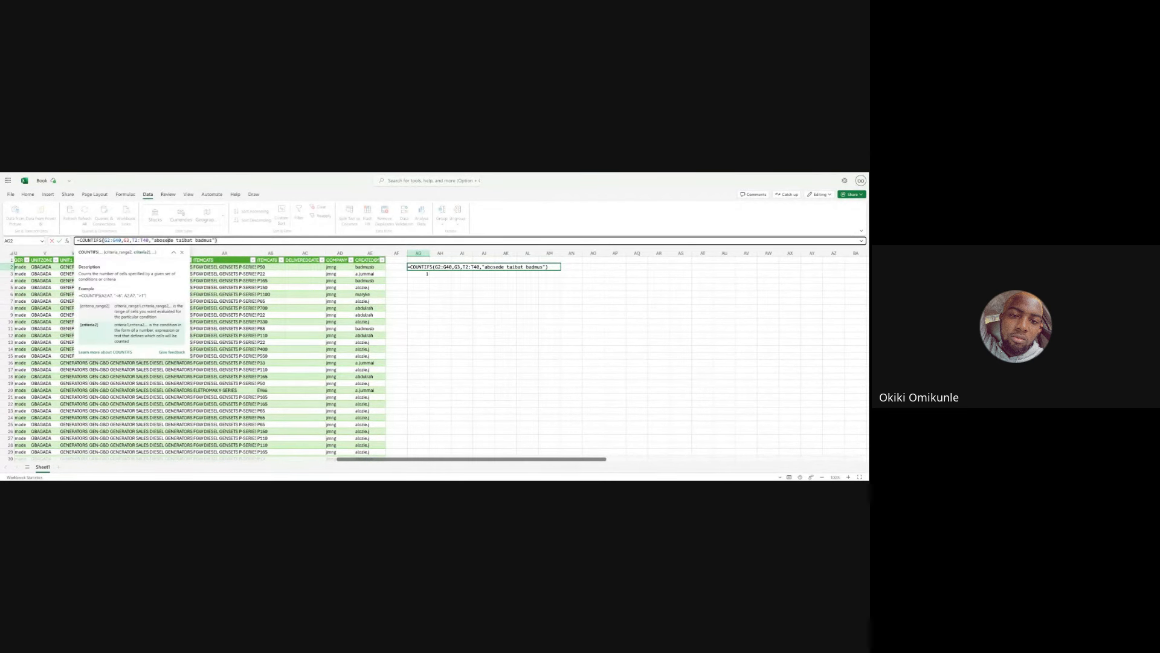
key(BackSpace)
key(BackSpace)
key(BackSpace)
key(BackSpace)
key(Tab)
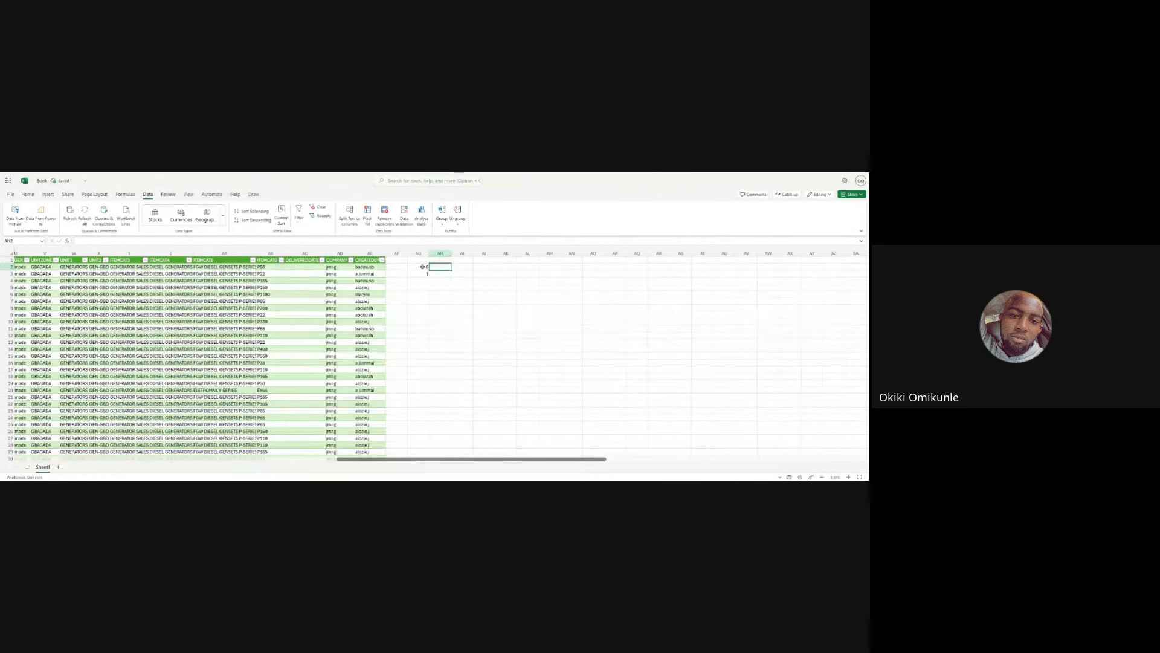
- Scroll across the sheet's columns to examine the salesperson and order data
click(422, 266)
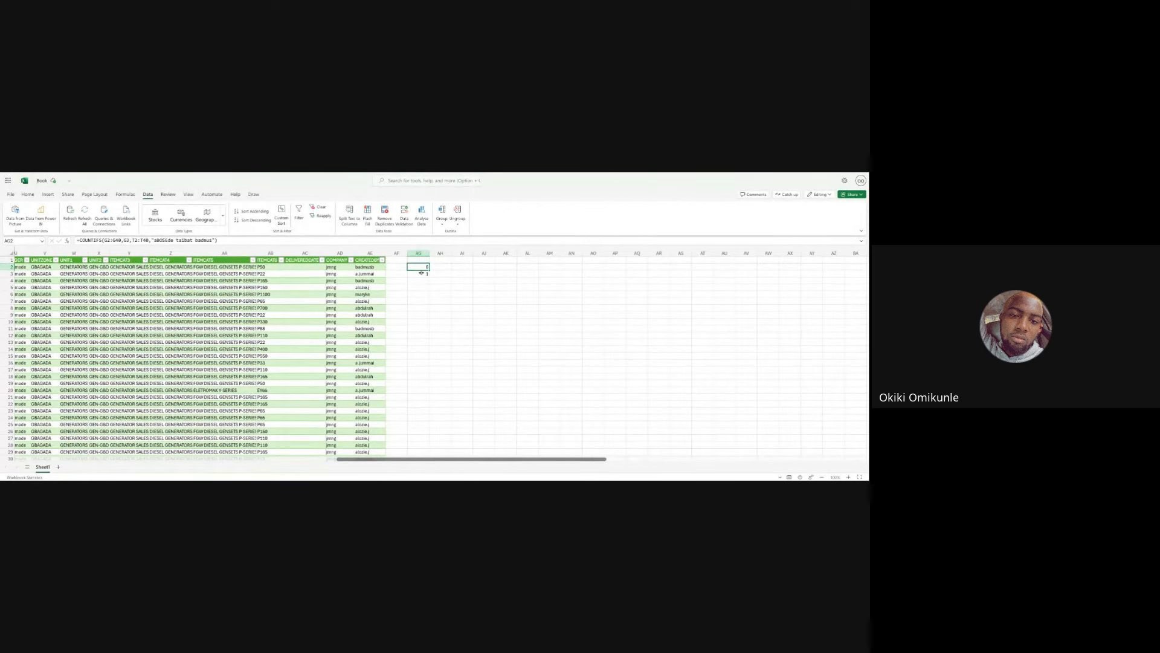
scroll(254, 259, left, 5)
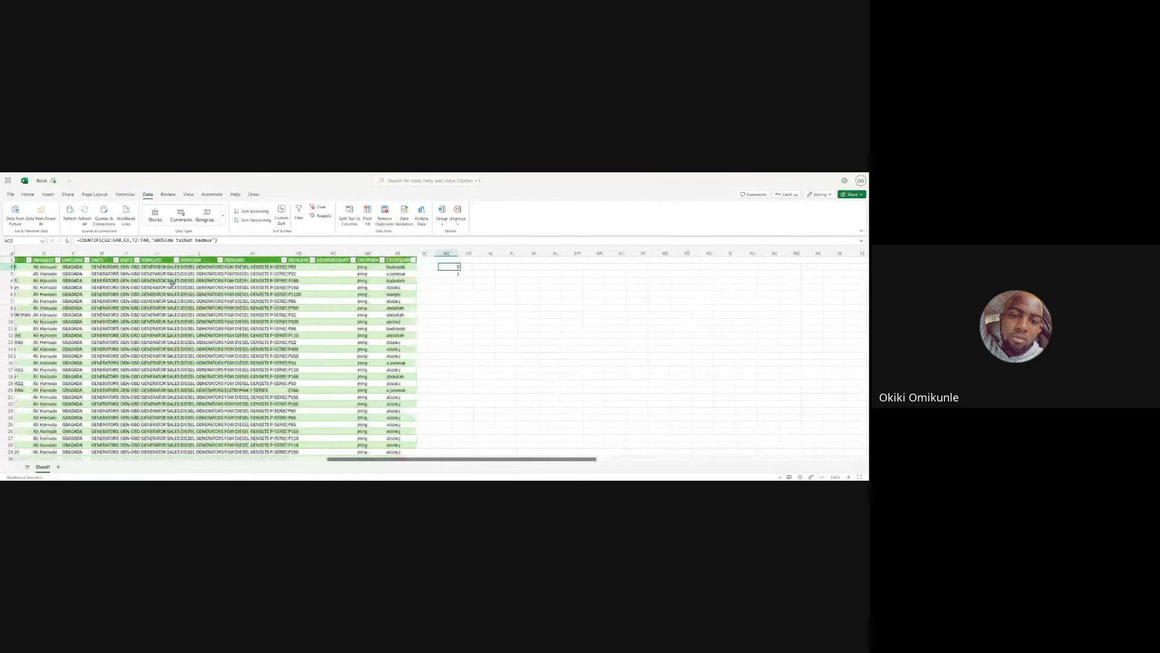
scroll(173, 283, left, 1)
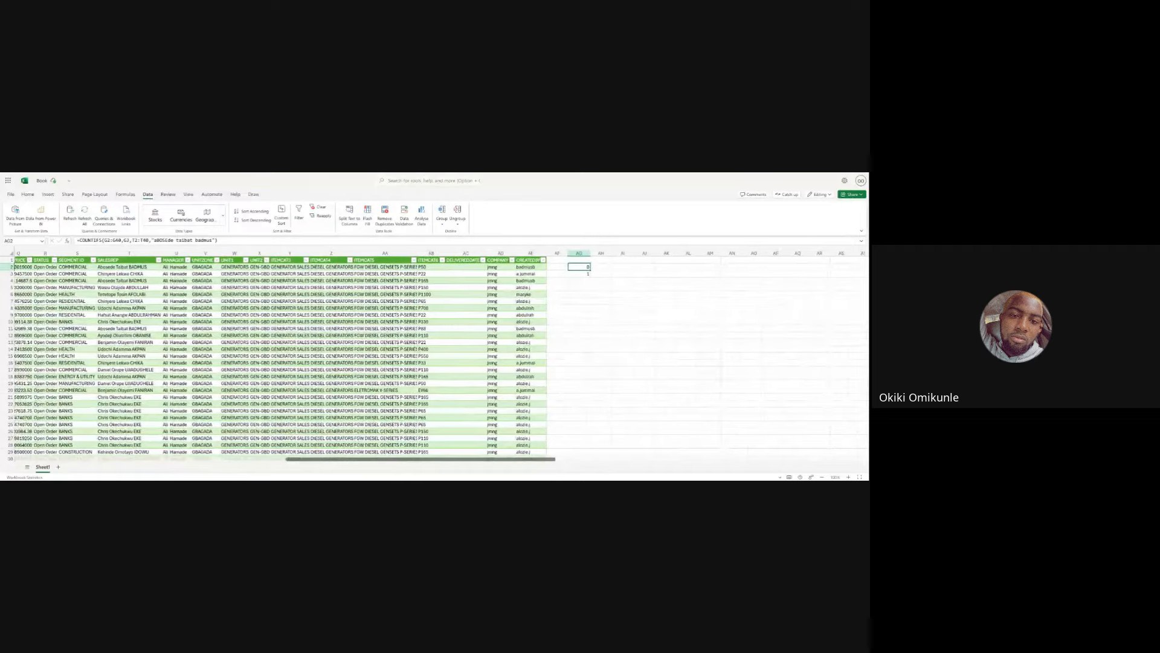
scroll(172, 283, left, 8)
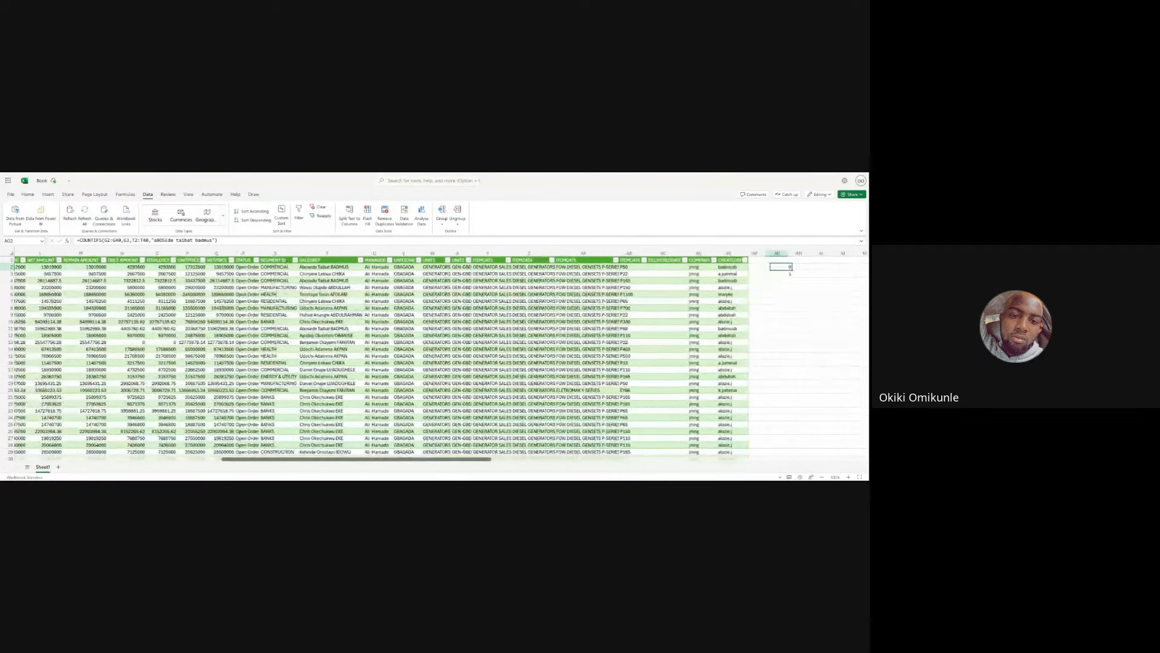
scroll(435, 357, right, 8)
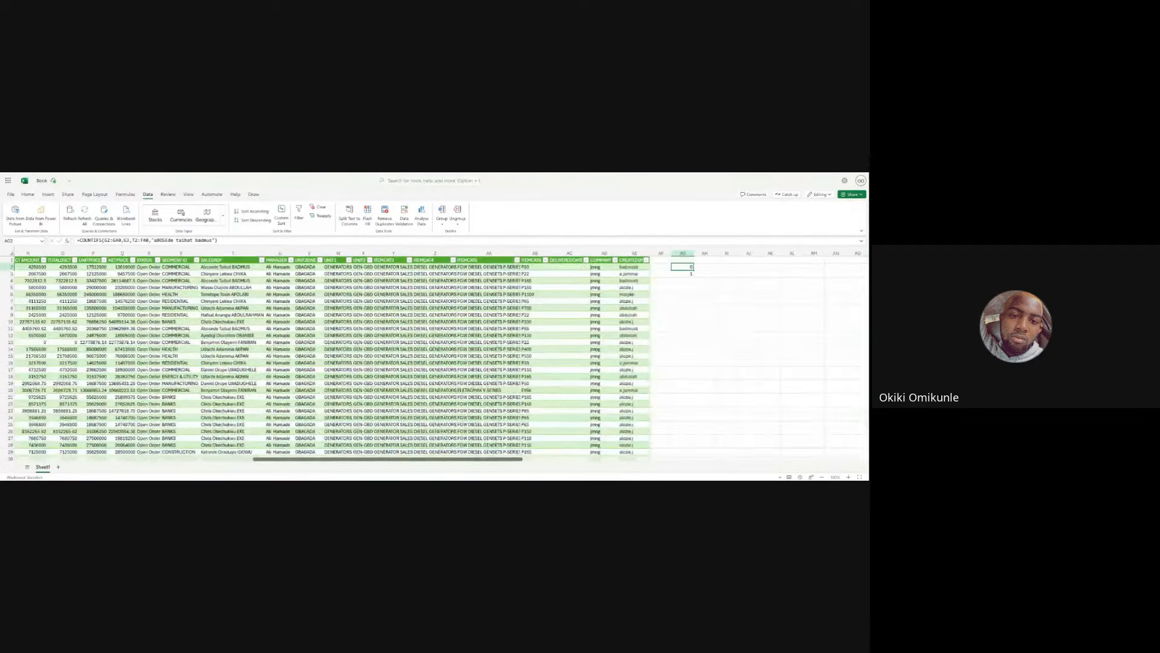
scroll(435, 356, left, 10)
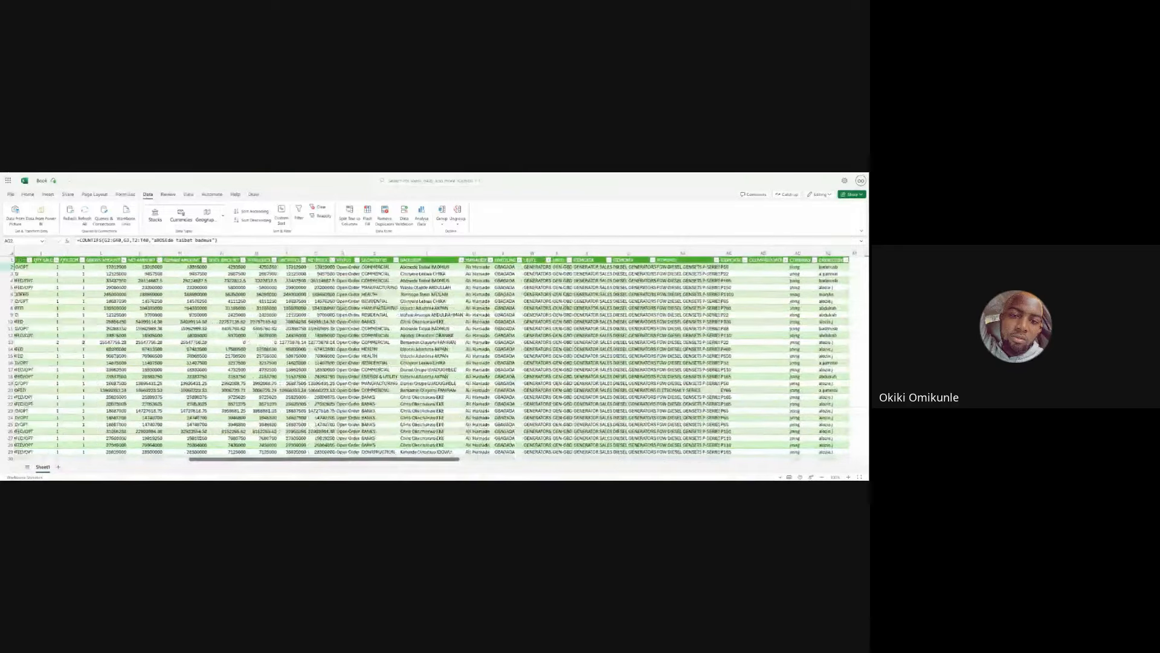
scroll(435, 356, left, 10)
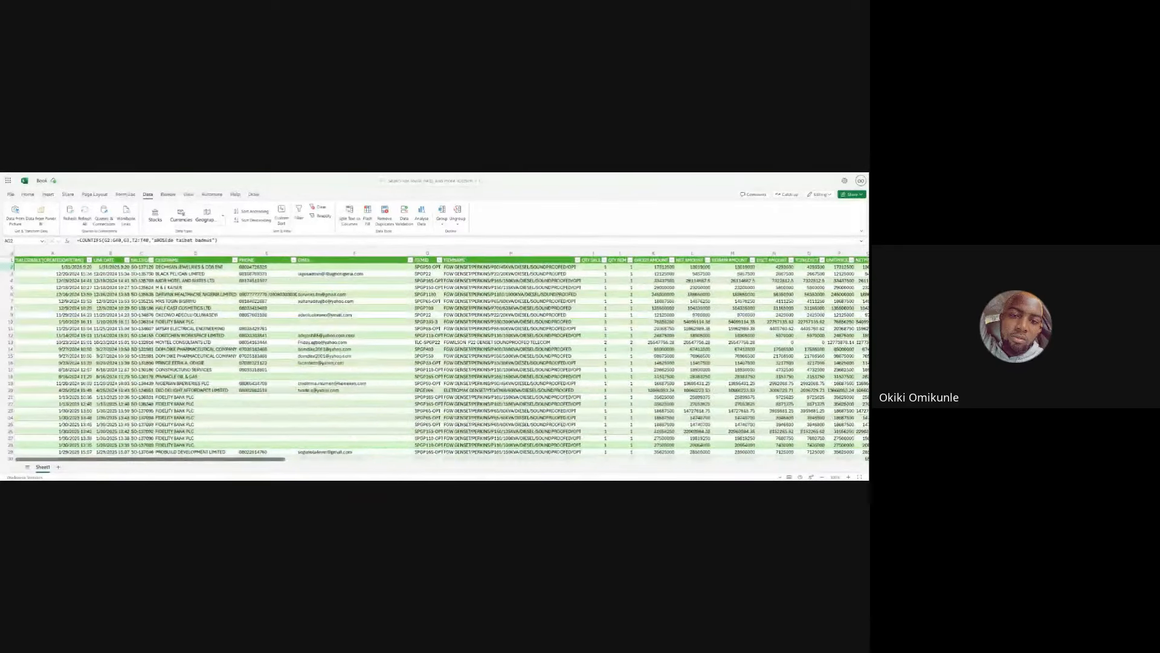
scroll(435, 357, right, 8)
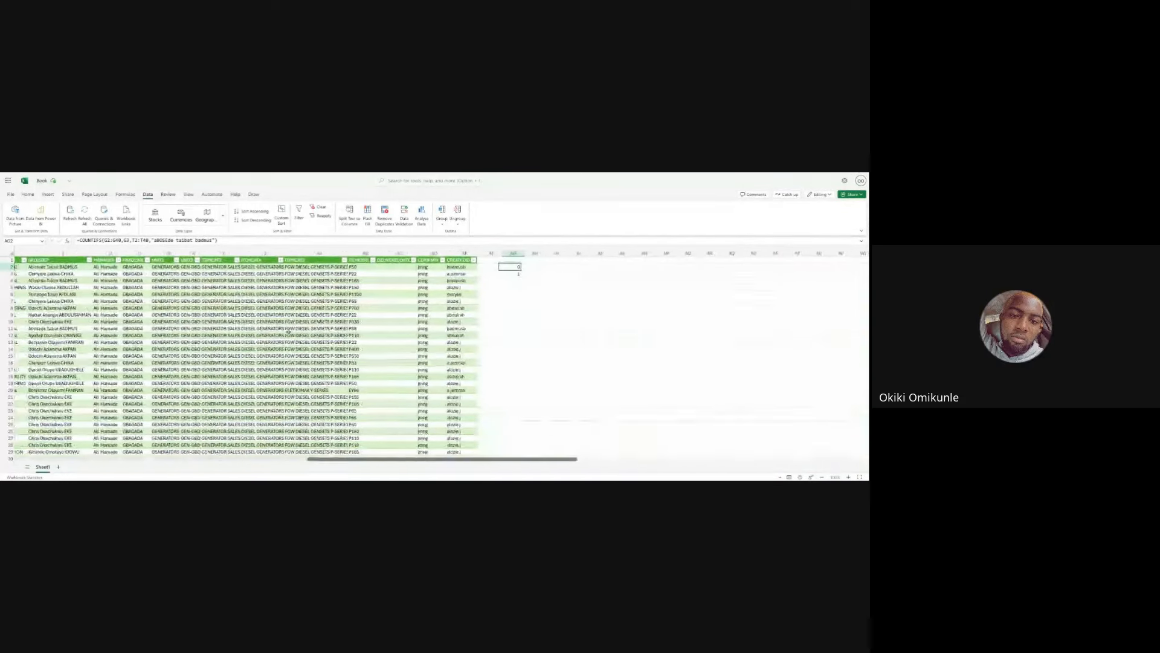
- Enter an apostrophe in an empty cell below the counts
click(371, 315)
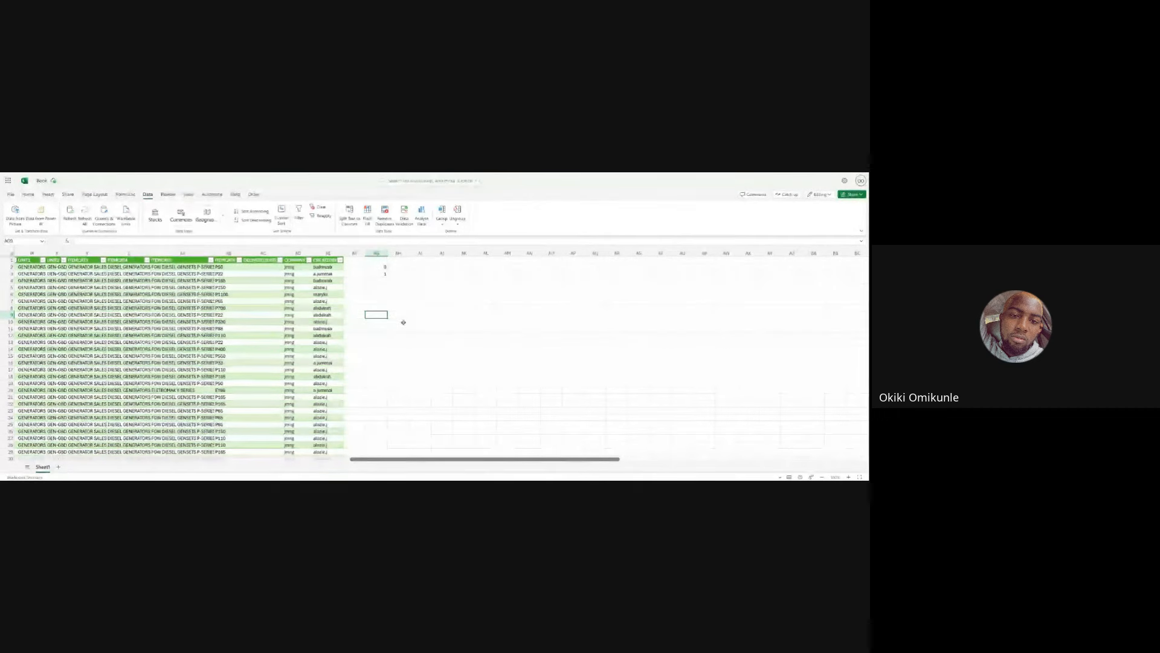
text(')
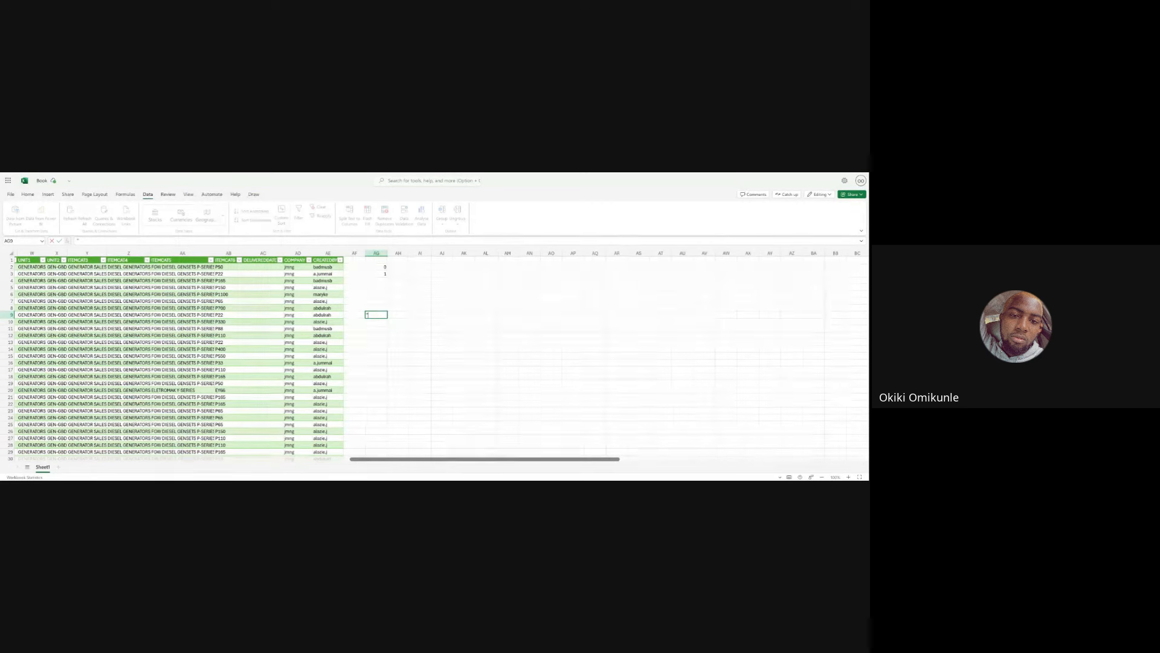
key(Tab)
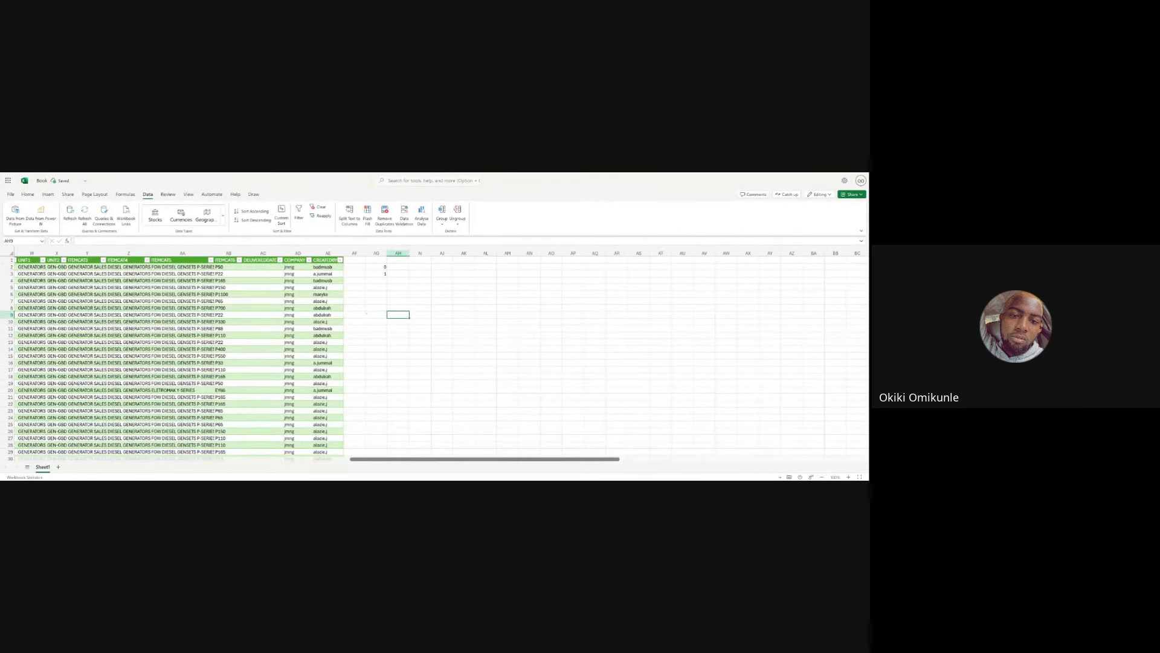
- Enter a pair of double quotes in that same empty cell
key(Left)
key(Right)
key(Left)
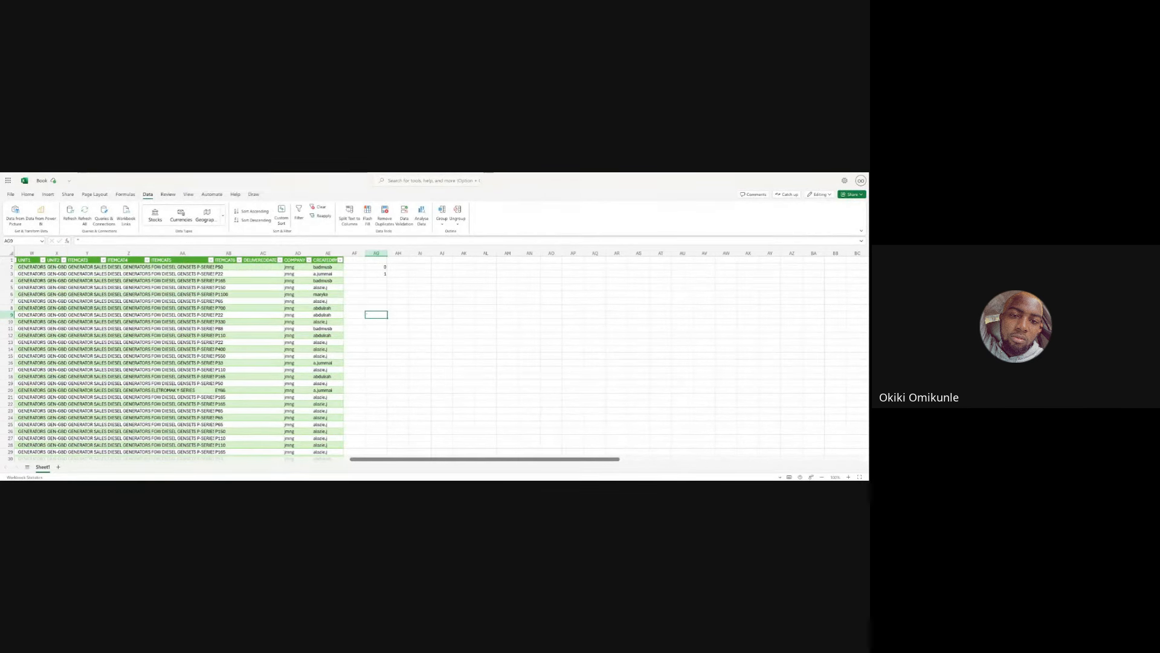
text("")
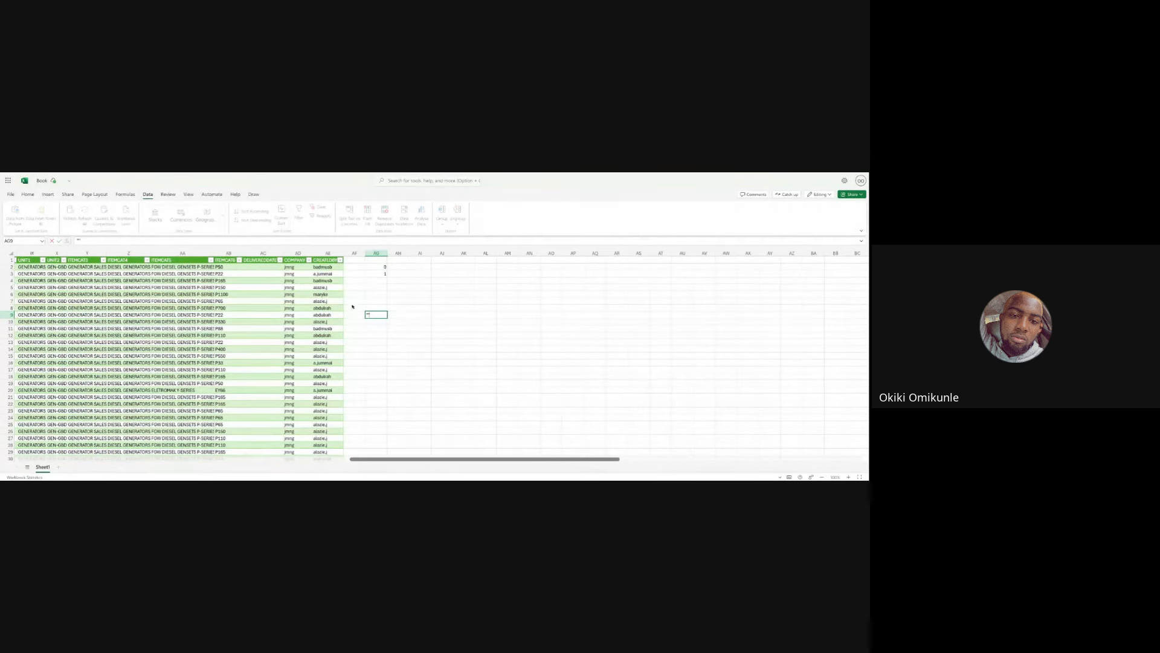
click(78, 240)
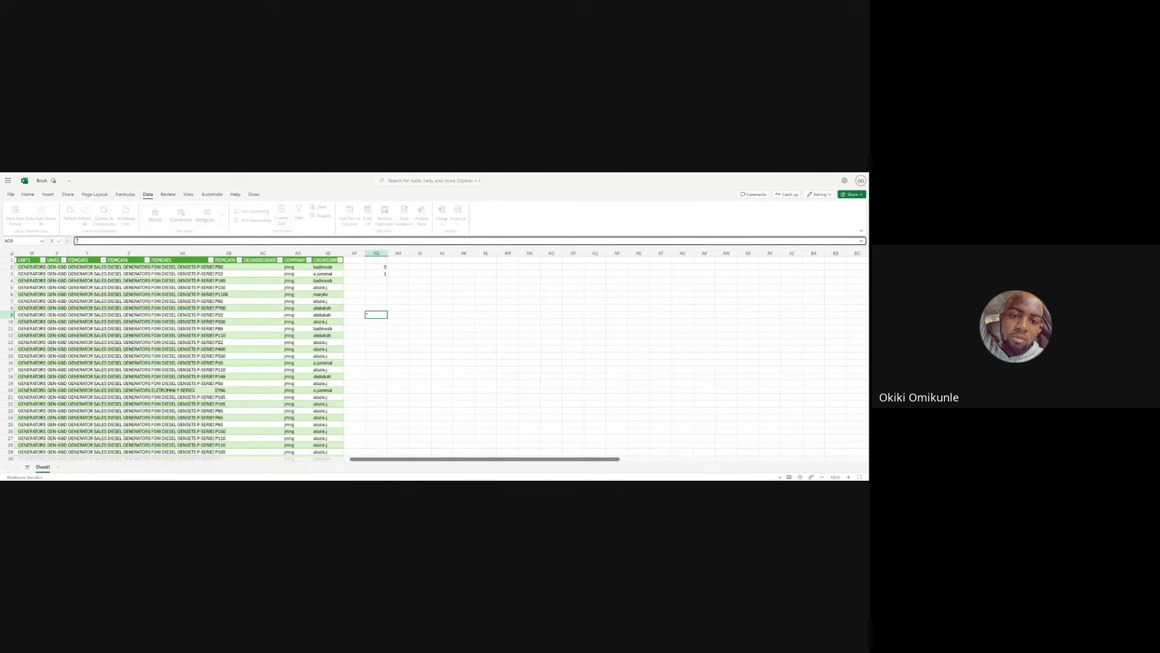
key(Tab)
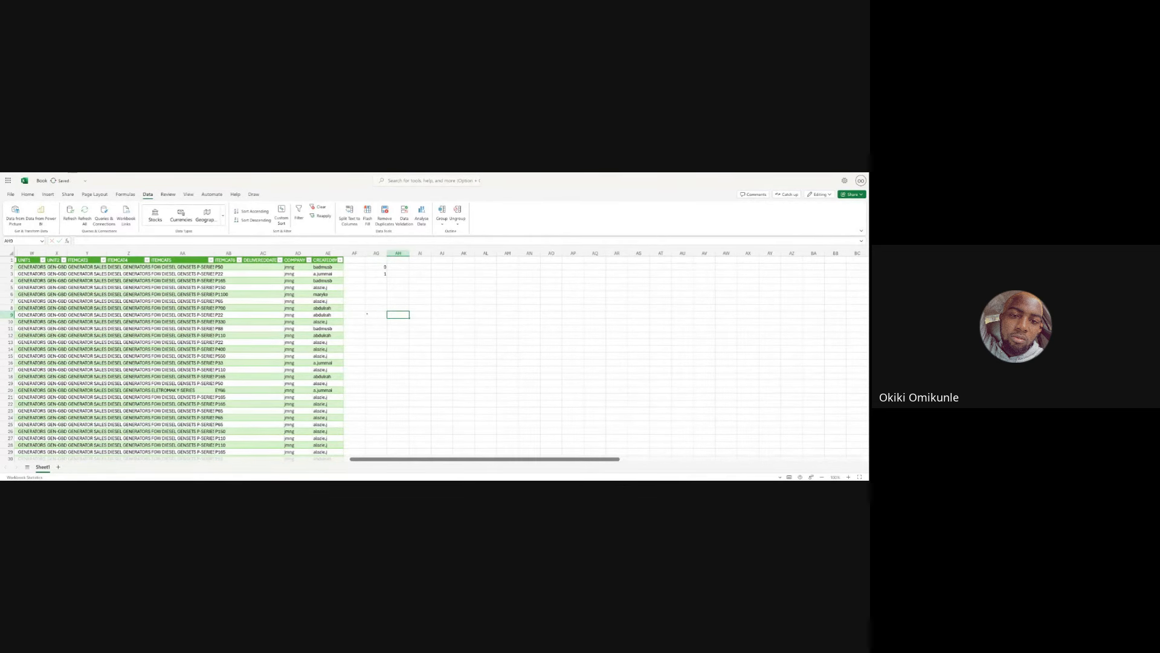
click(376, 315)
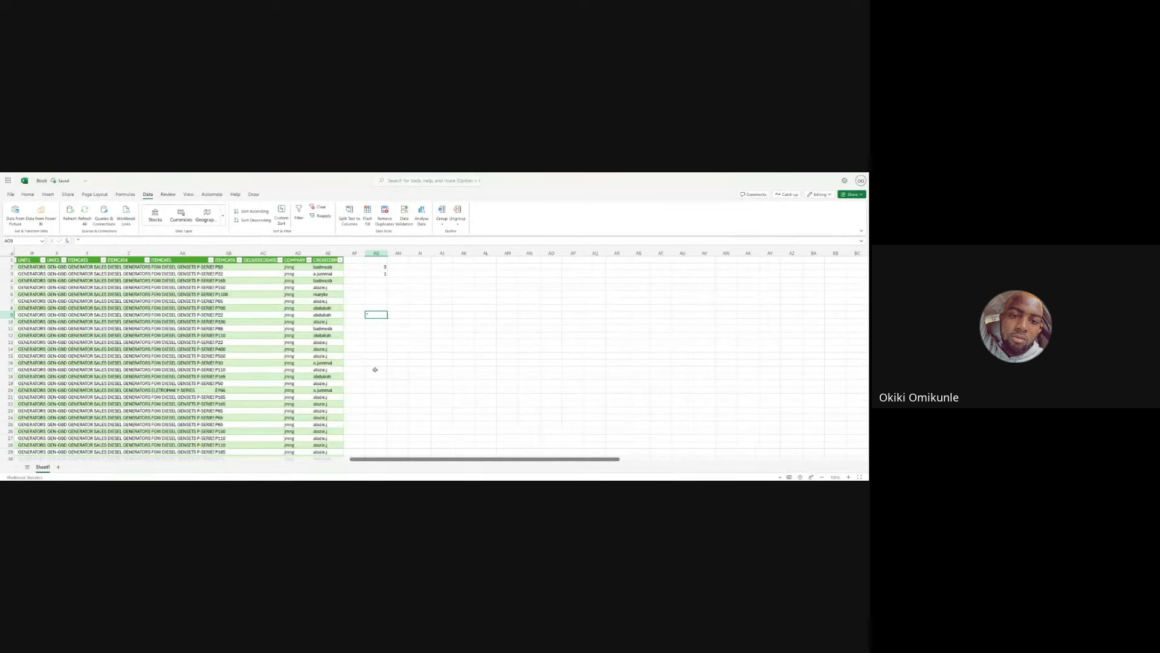